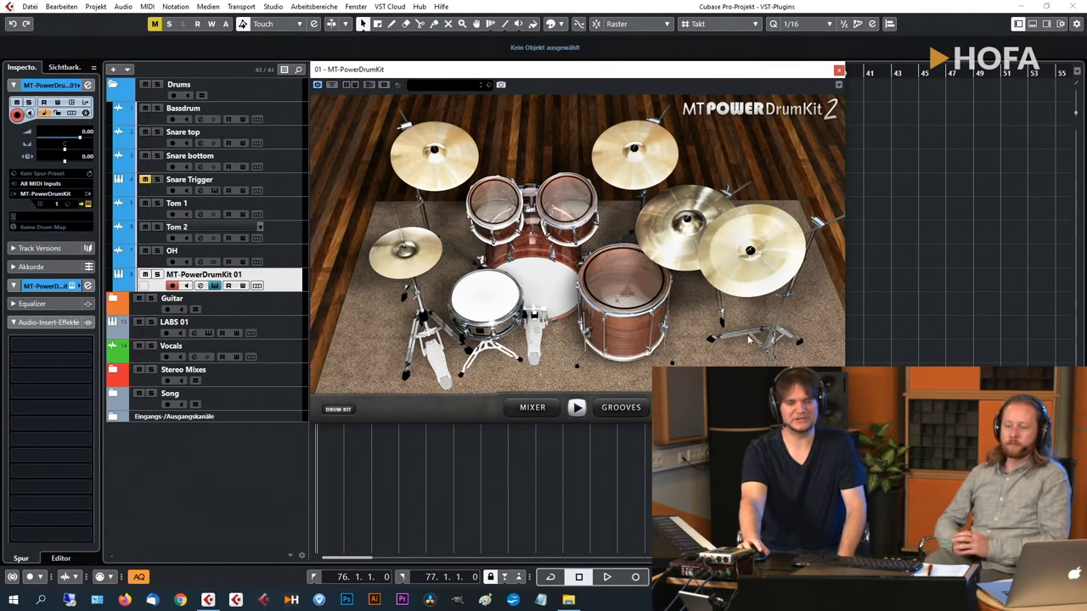
Move the MT-PowerDrumKit window clear of the track list and open its mixer.
left_click_drag(611, 71, 702, 64)
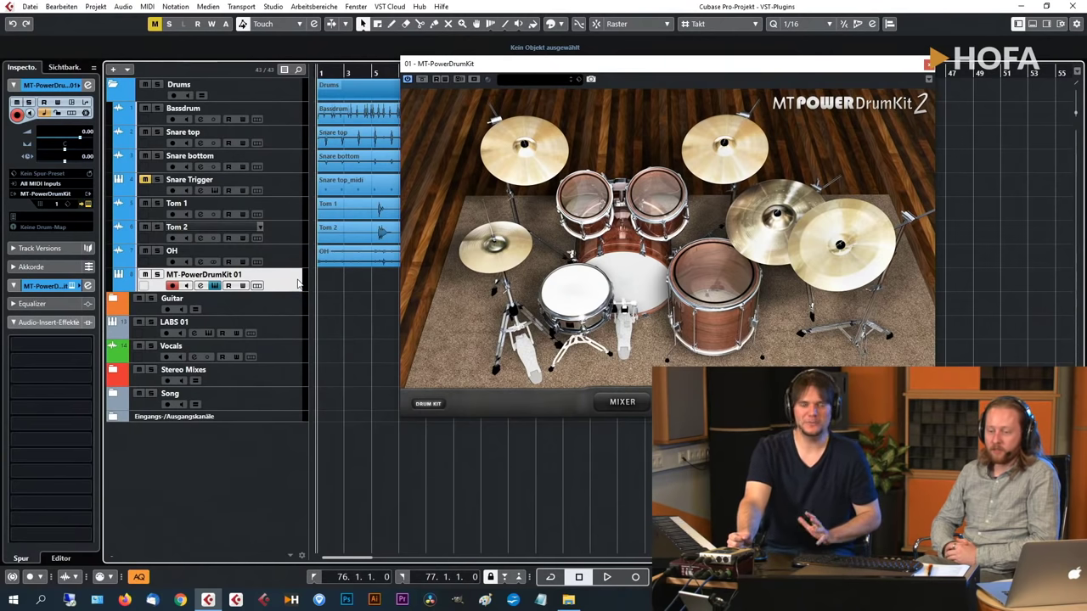
left_click(619, 70)
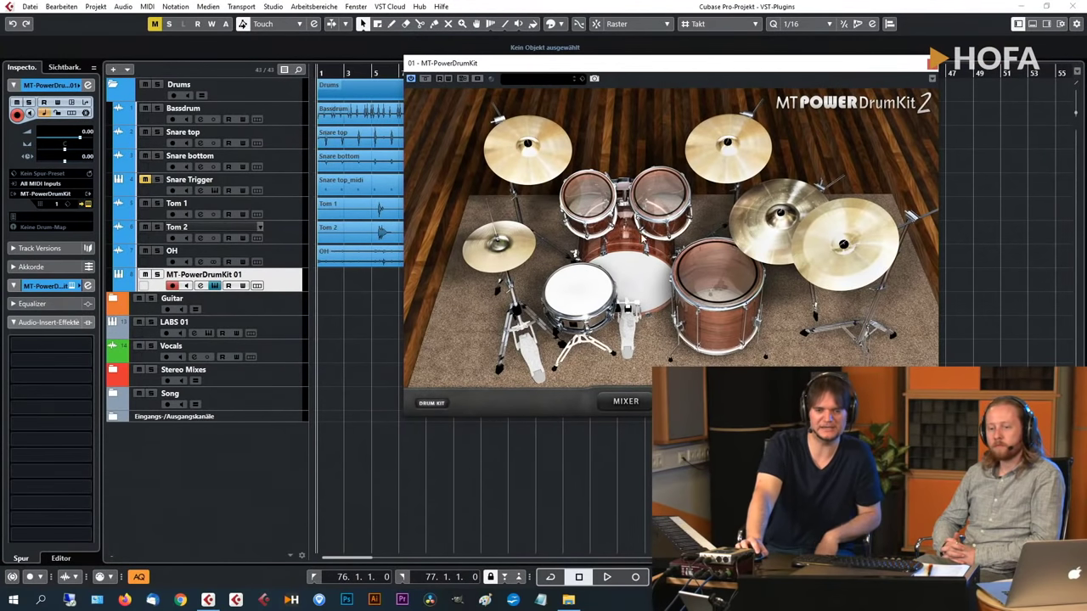
left_click(628, 404)
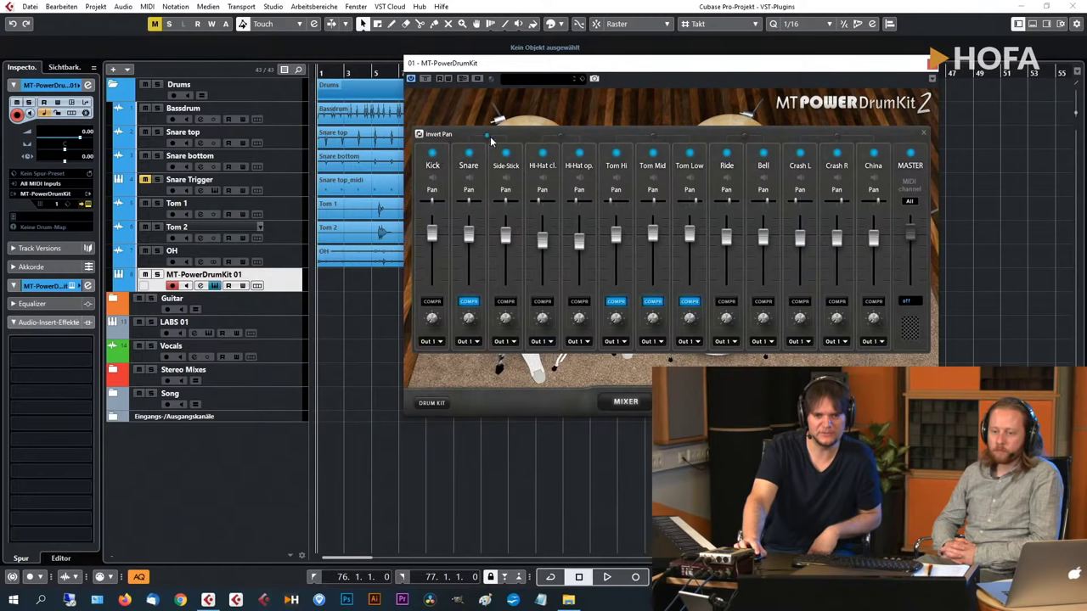
left_click(909, 158)
left_click(909, 158)
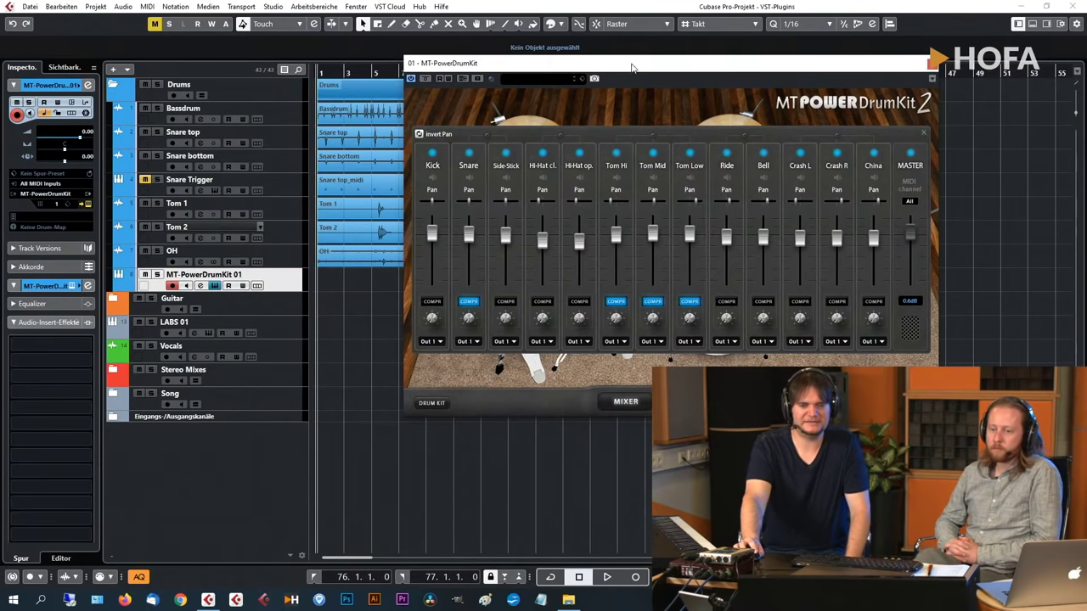
left_click_drag(632, 68, 656, 75)
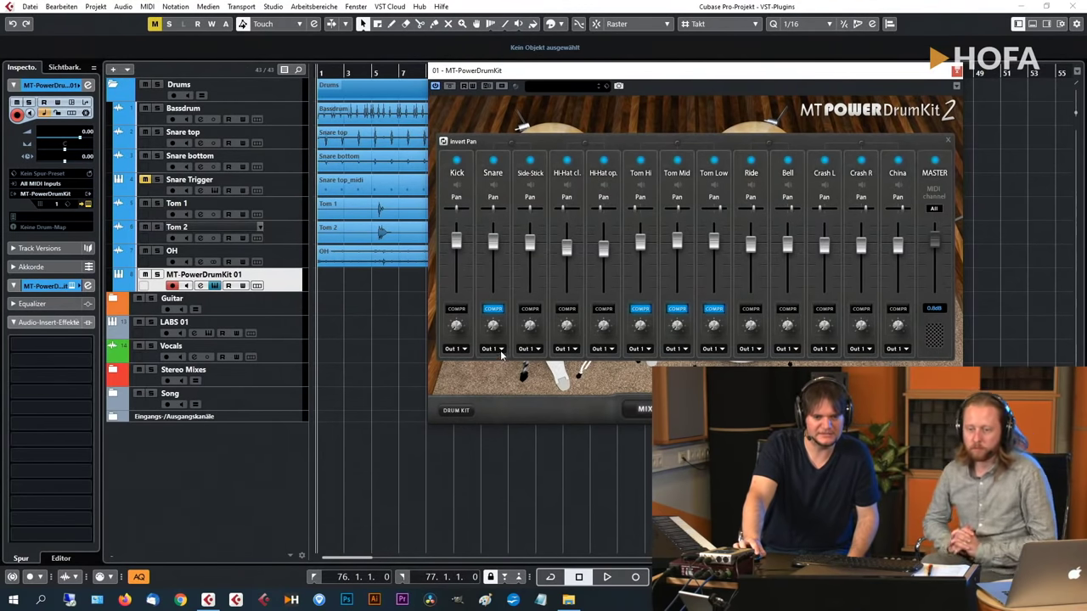
Route the Snare and Side-Stick channels to Out 2.
left_click(502, 351)
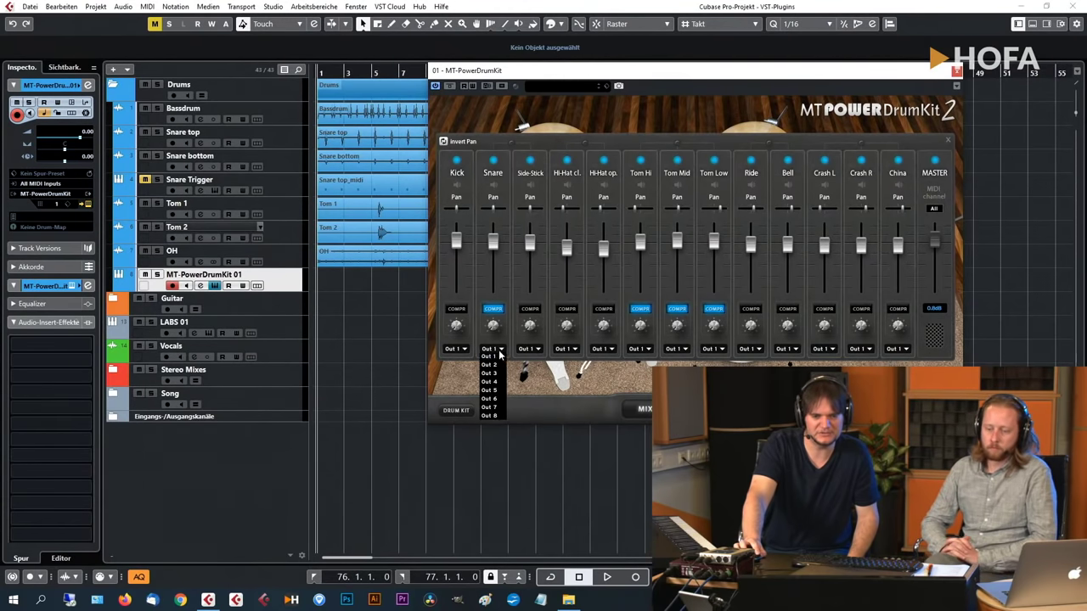
left_click(499, 364)
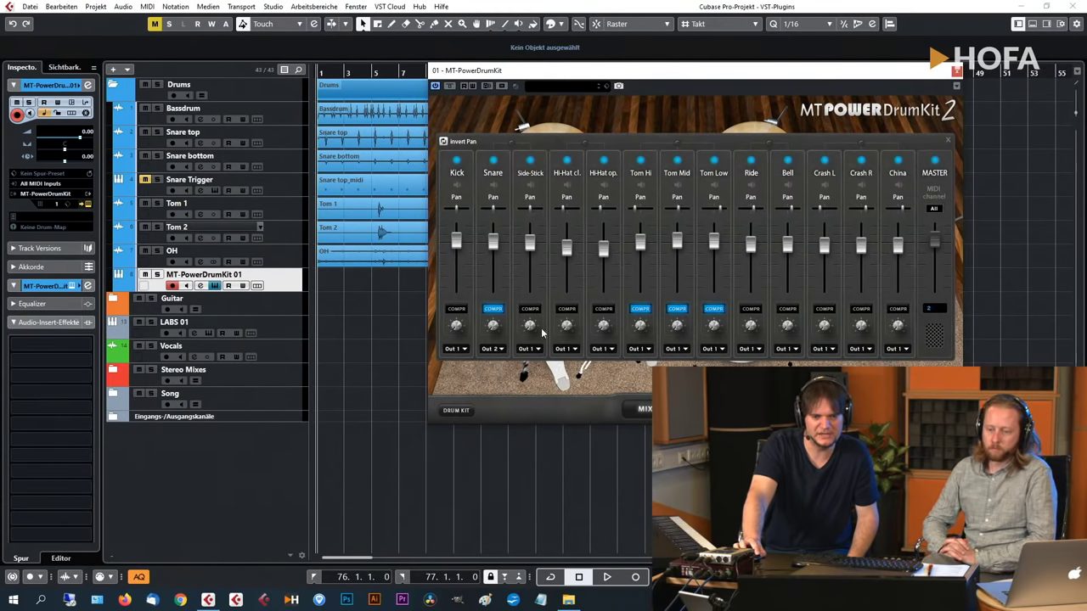
left_click(530, 349)
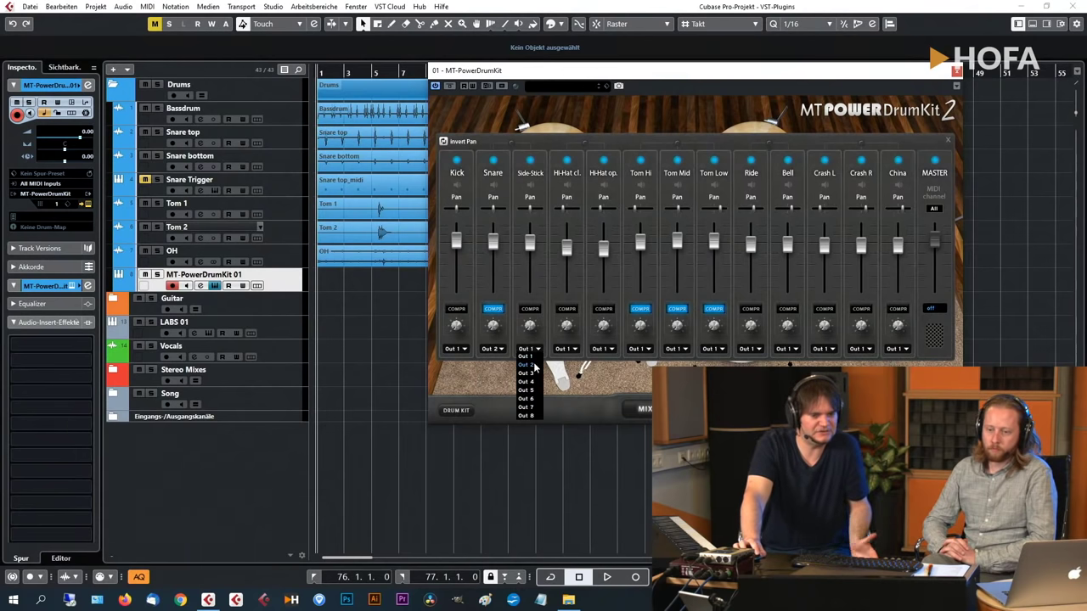
left_click(535, 365)
Set the outputs of the Side-Stick and Snare channels back to Out 1.
left_click(536, 350)
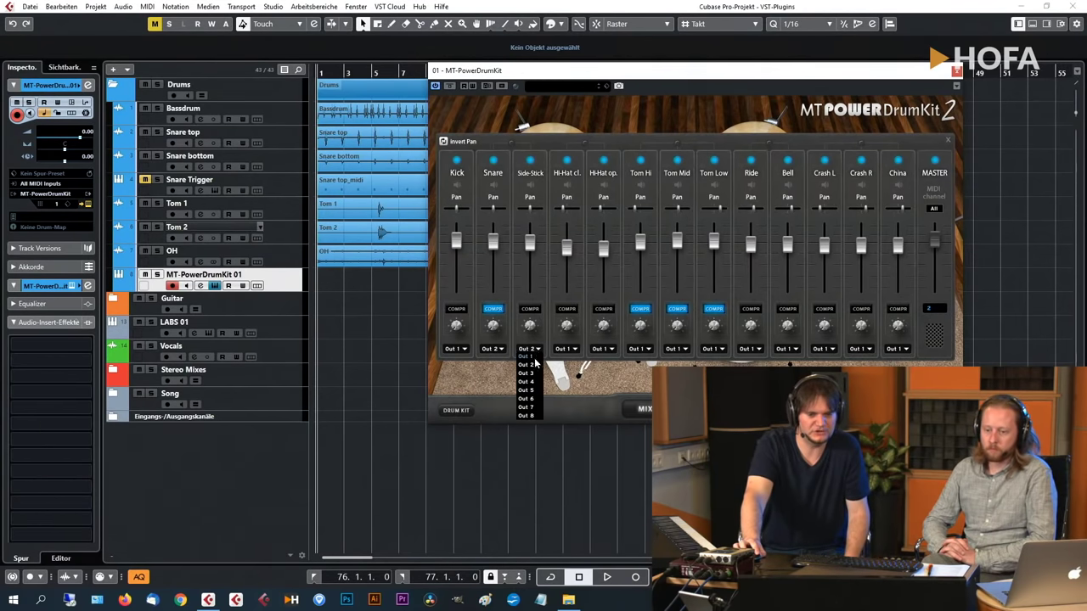
left_click(531, 356)
left_click(496, 350)
left_click(499, 359)
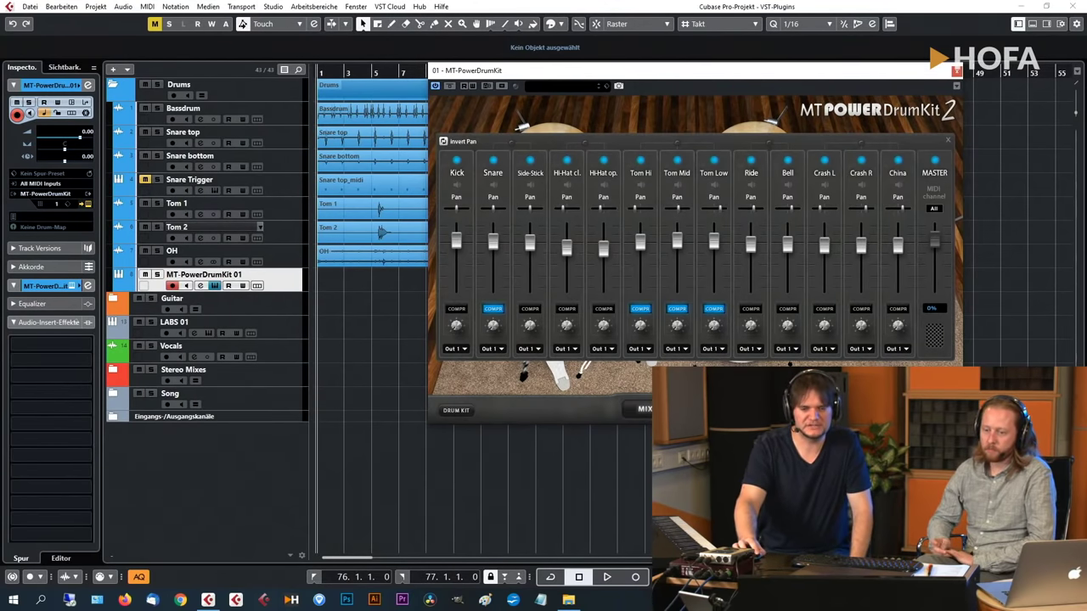
Reposition the plug-in window and try switching the mixer's Invert Pan option on and off.
left_click_drag(643, 72, 702, 72)
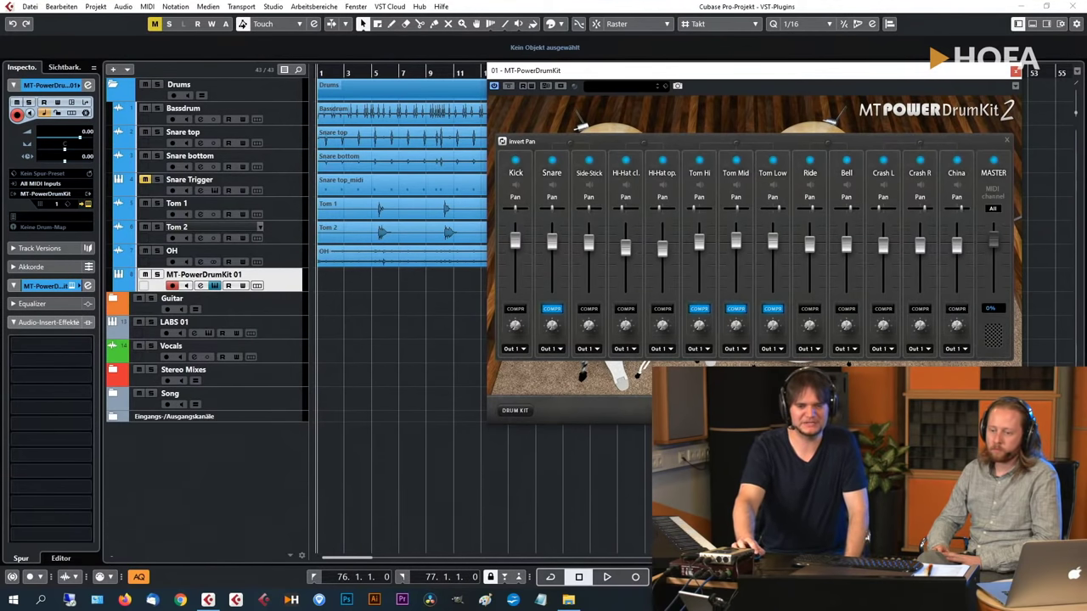
left_click_drag(748, 73, 694, 81)
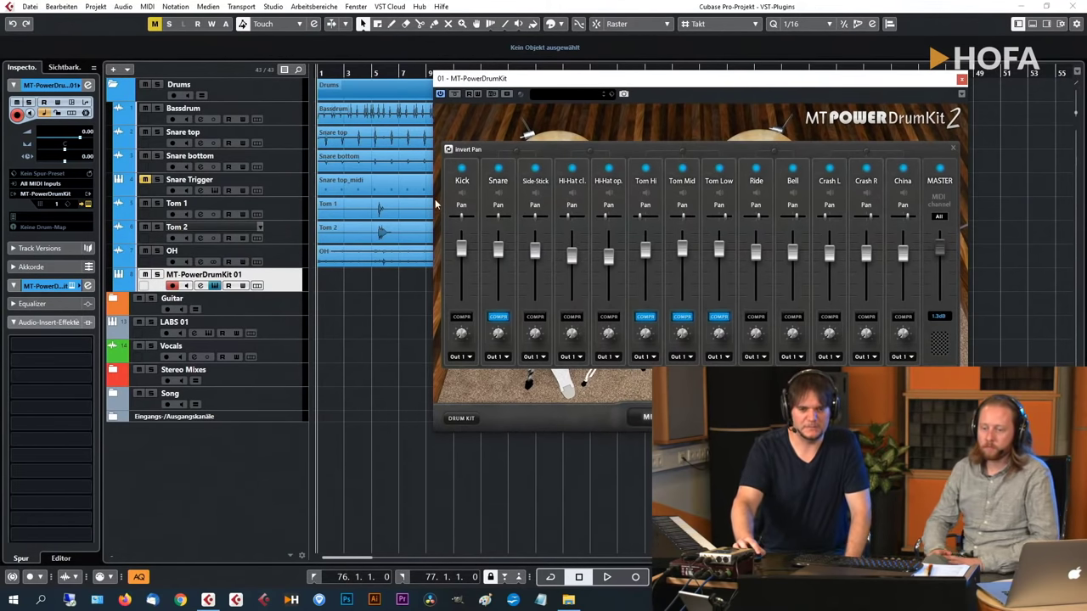
left_click(450, 150)
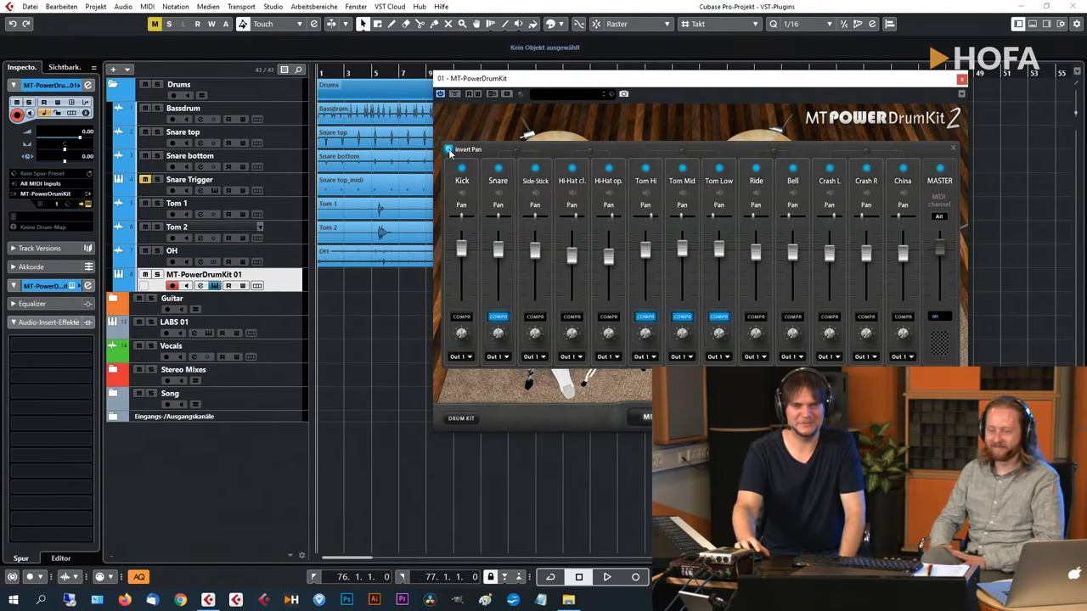
left_click(448, 150)
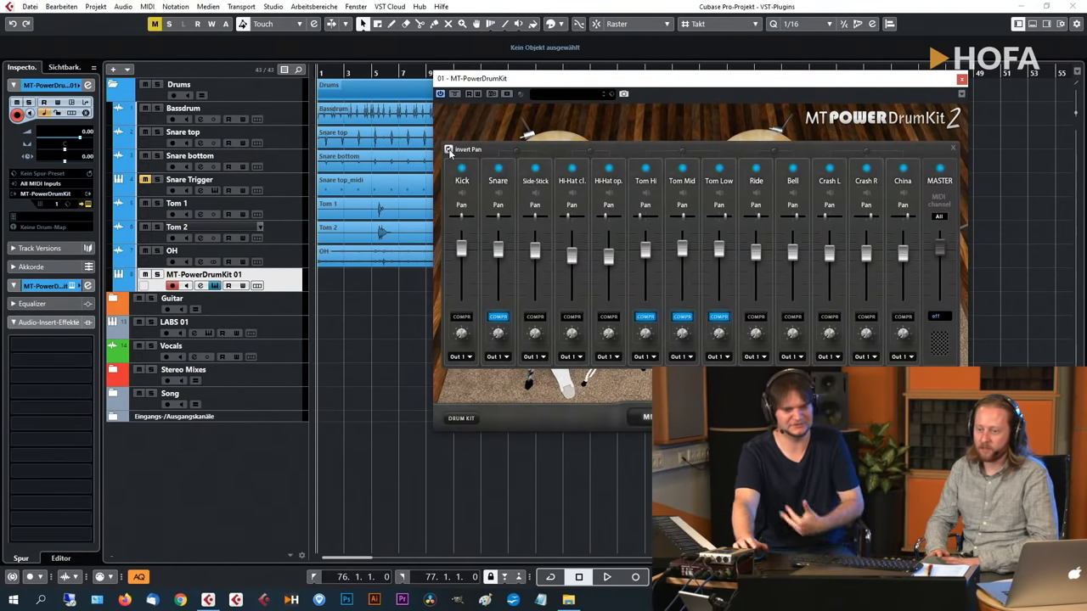
left_click(448, 151)
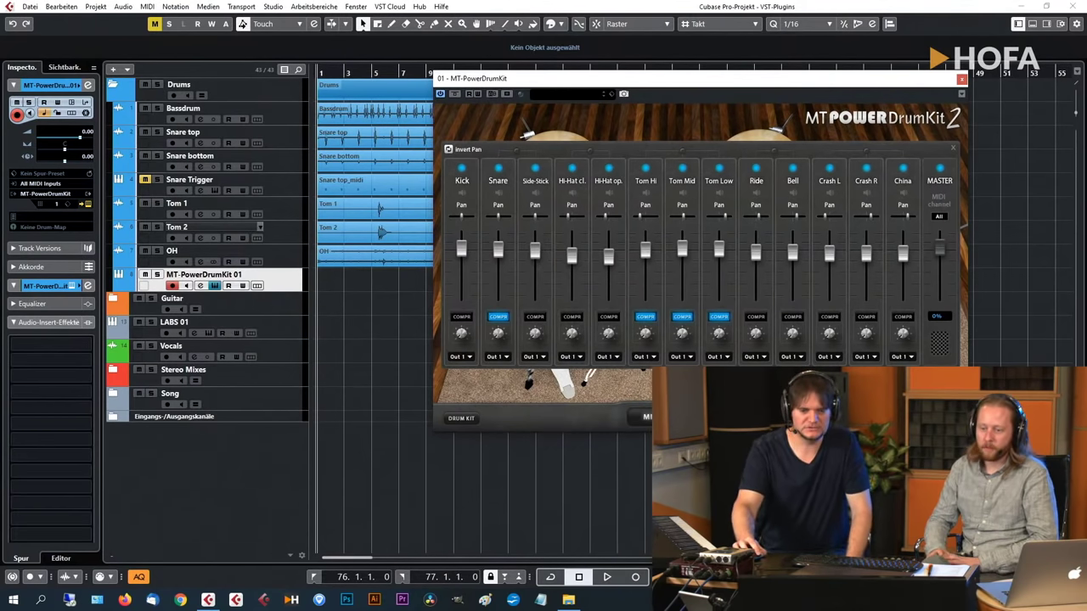
In the 8th Closed Hi-Hat style at 60 - 150 bpm, add Groove 01 and its Fill 02 to the Composer.
left_click(650, 417)
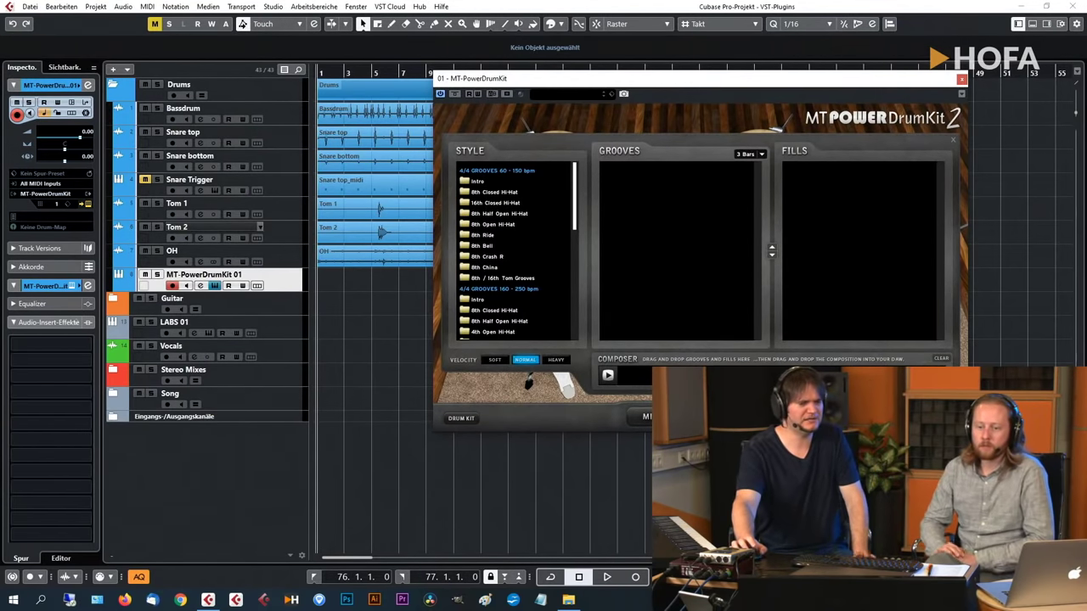
left_click(507, 193)
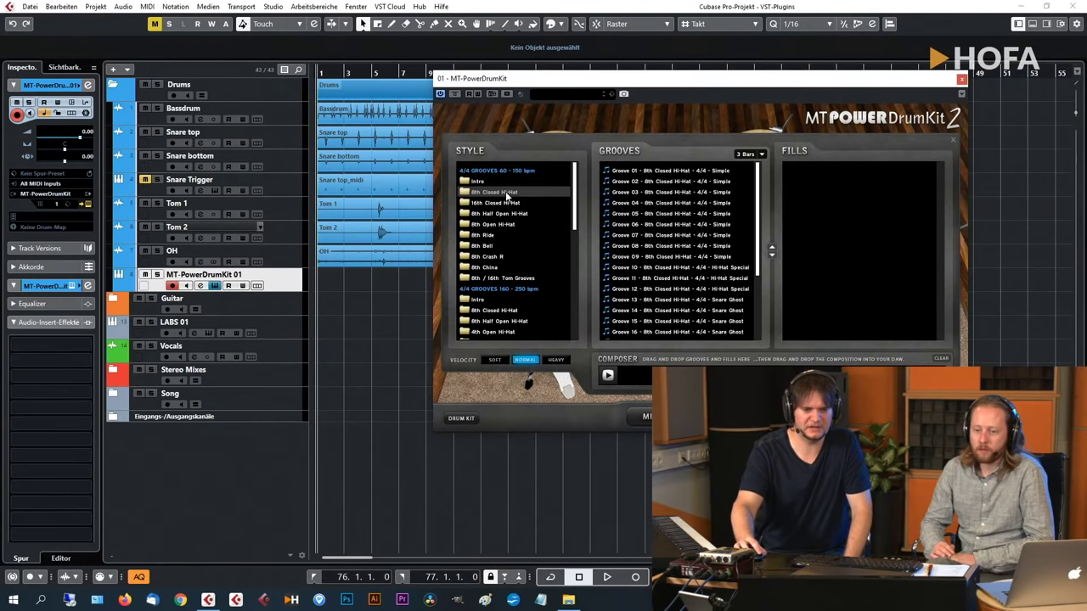
left_click(668, 172)
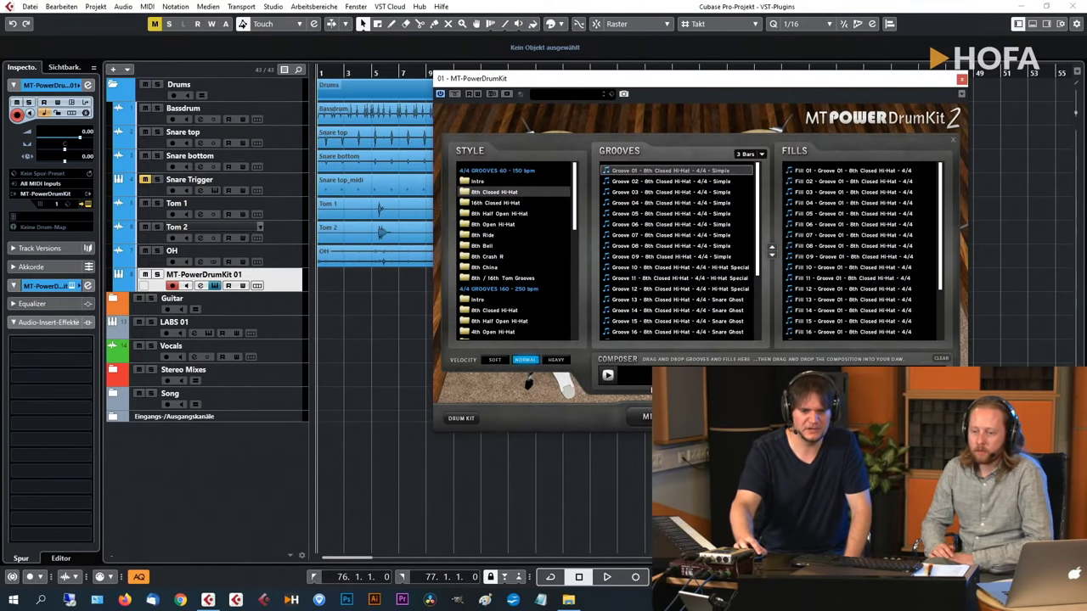
left_click_drag(668, 172, 624, 378)
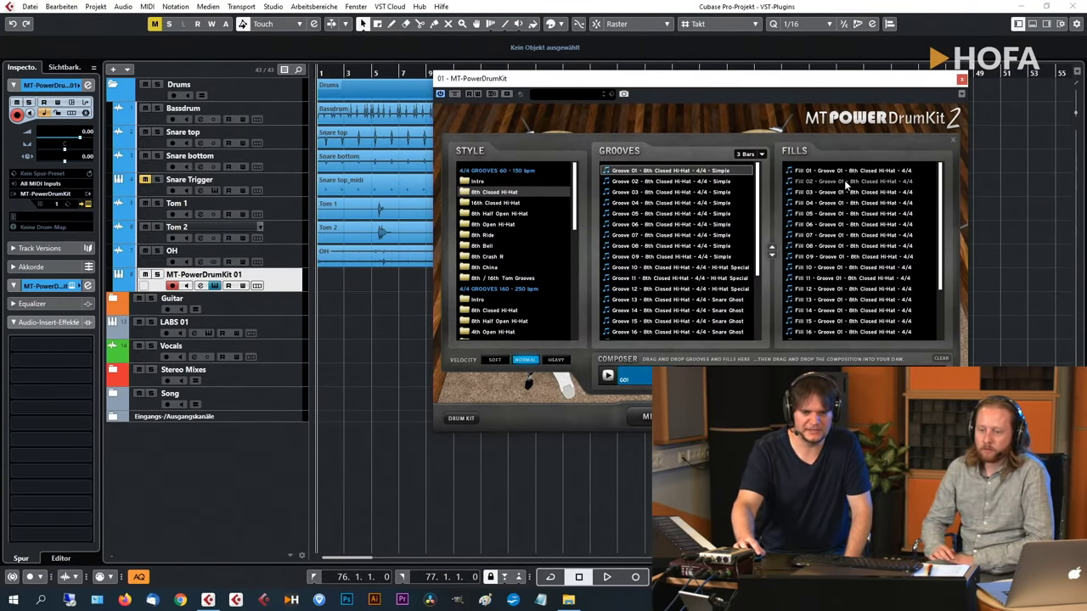
left_click_drag(847, 183, 704, 376)
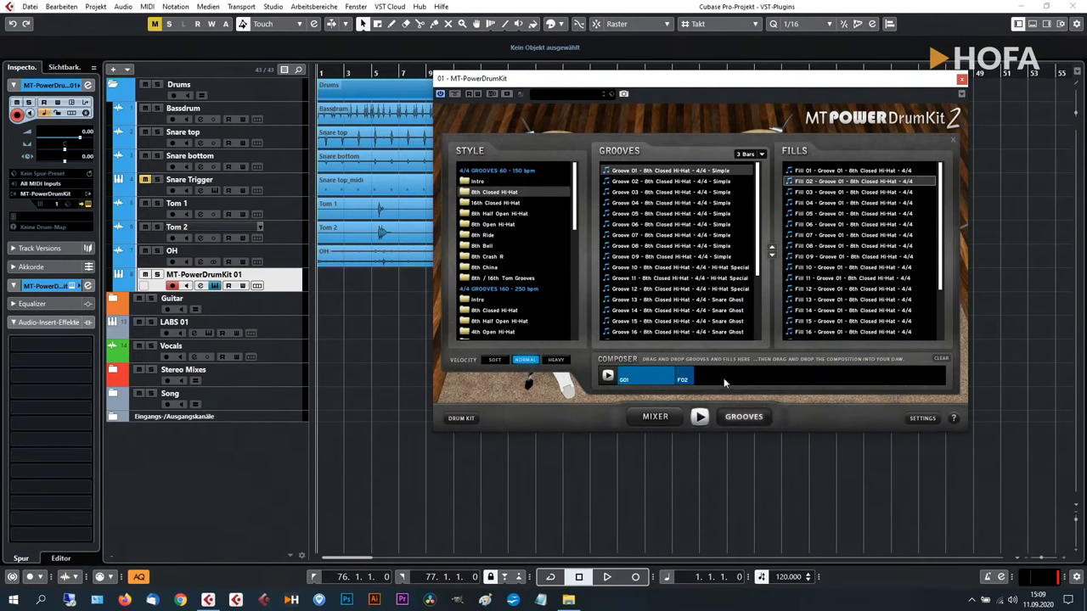
Play the Composer's groove and fill sequence, and move the plug-in window away from the arrangement tracks.
left_click(607, 377)
left_click_drag(773, 82, 816, 72)
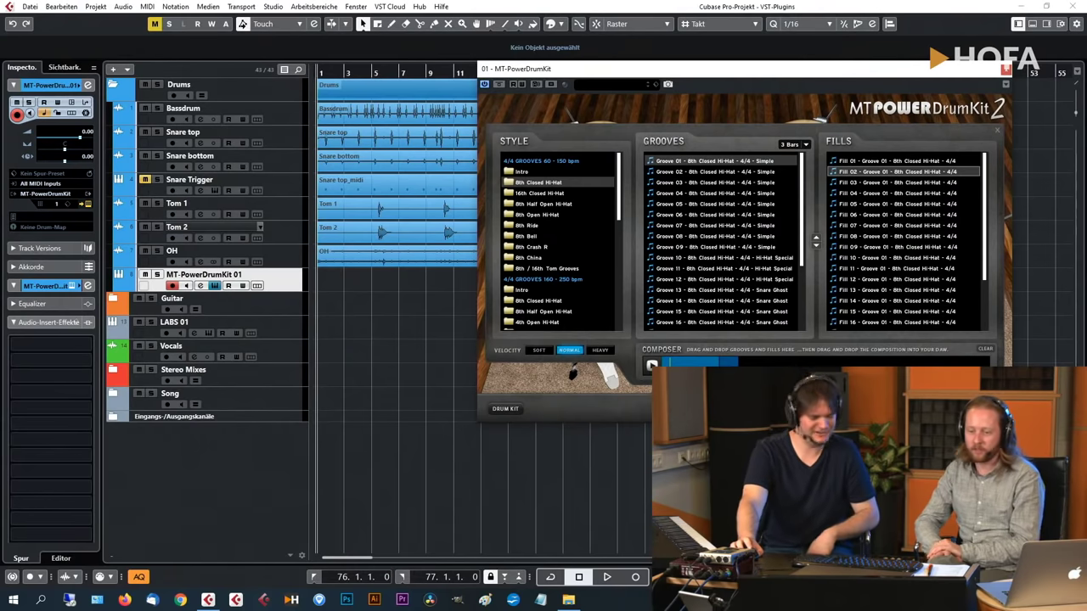
left_click_drag(770, 67, 789, 70)
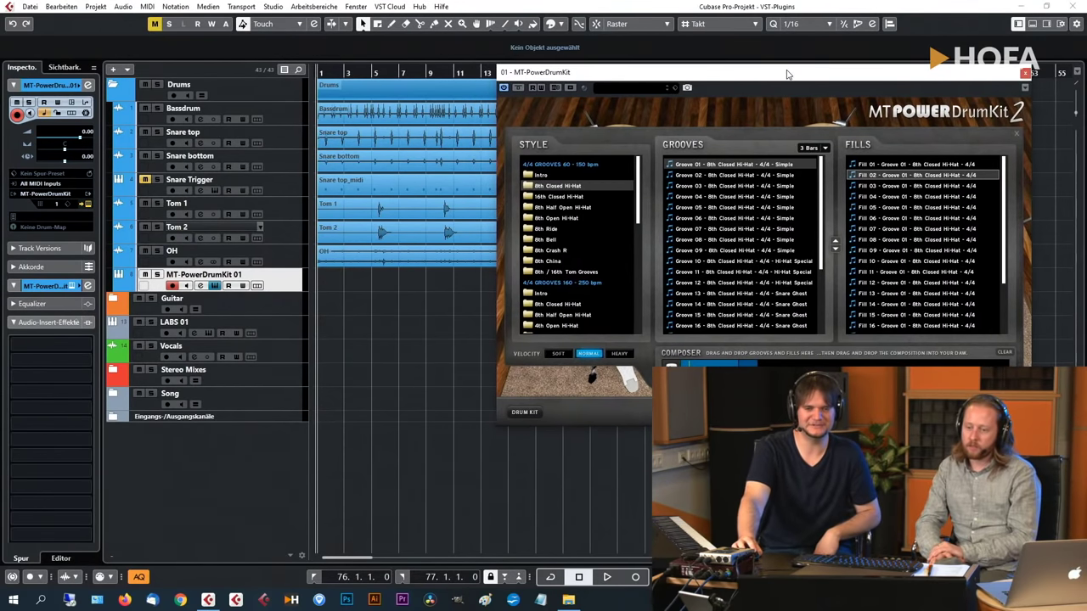
mouse_move(713, 363)
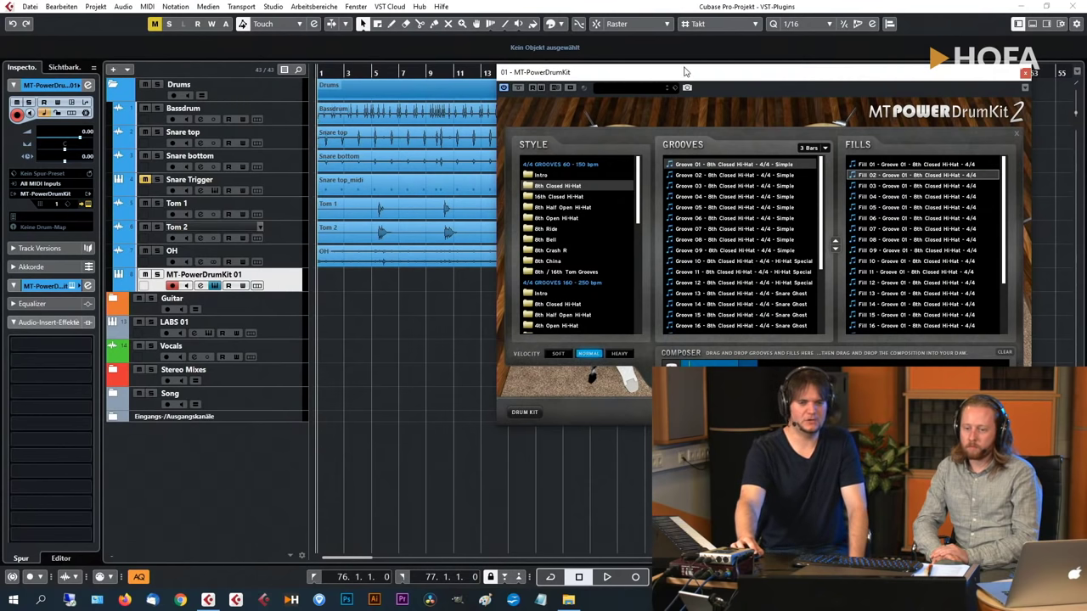
left_click_drag(689, 75, 707, 72)
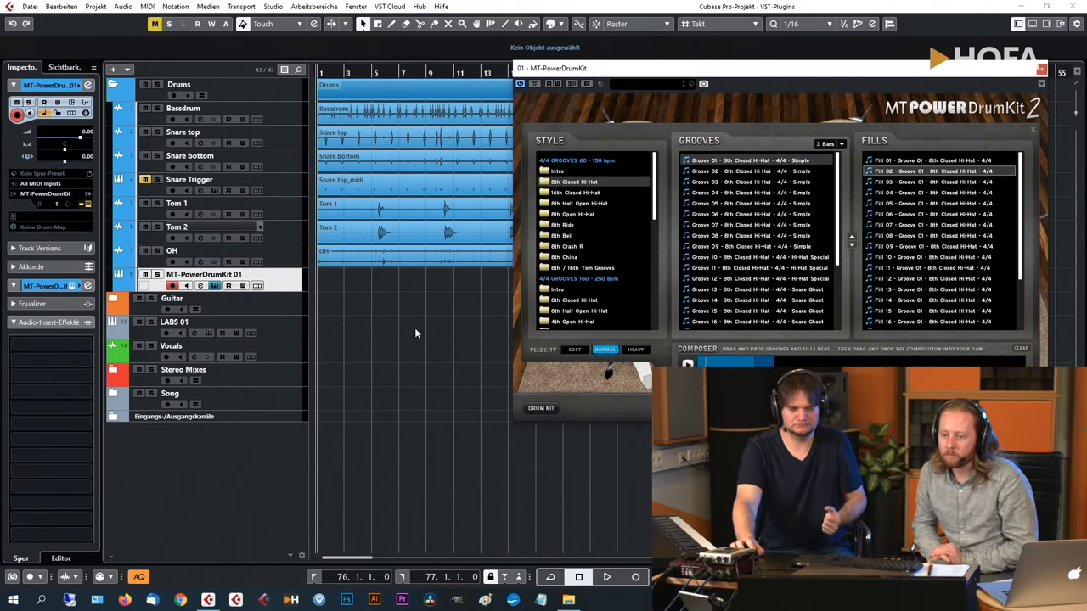
mouse_move(830, 72)
left_mouse_down()
mouse_move(780, 79)
mouse_move(830, 70)
left_mouse_up()
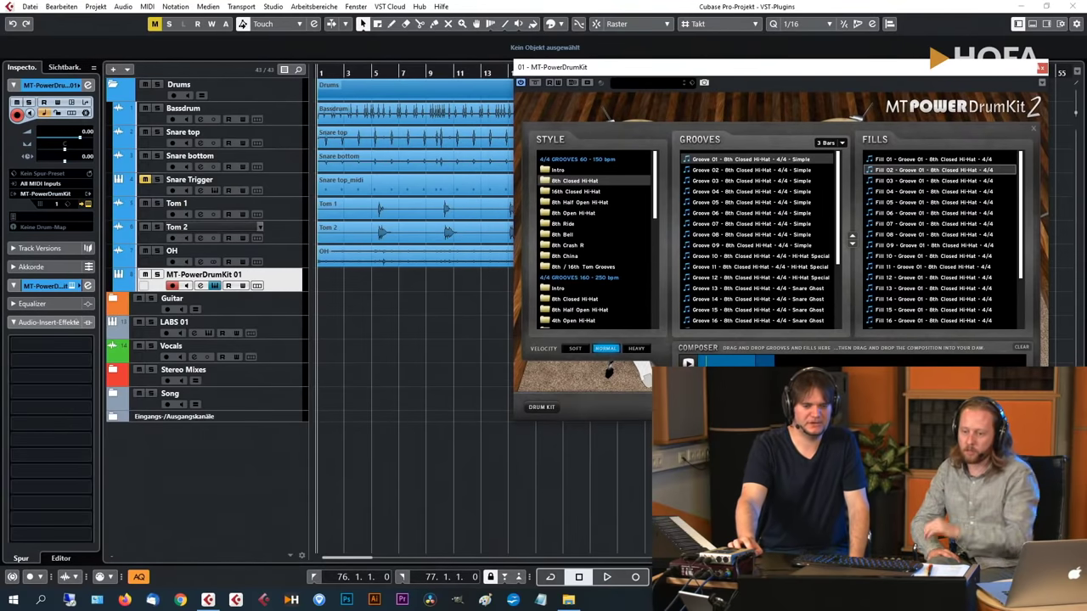
mouse_move(751, 361)
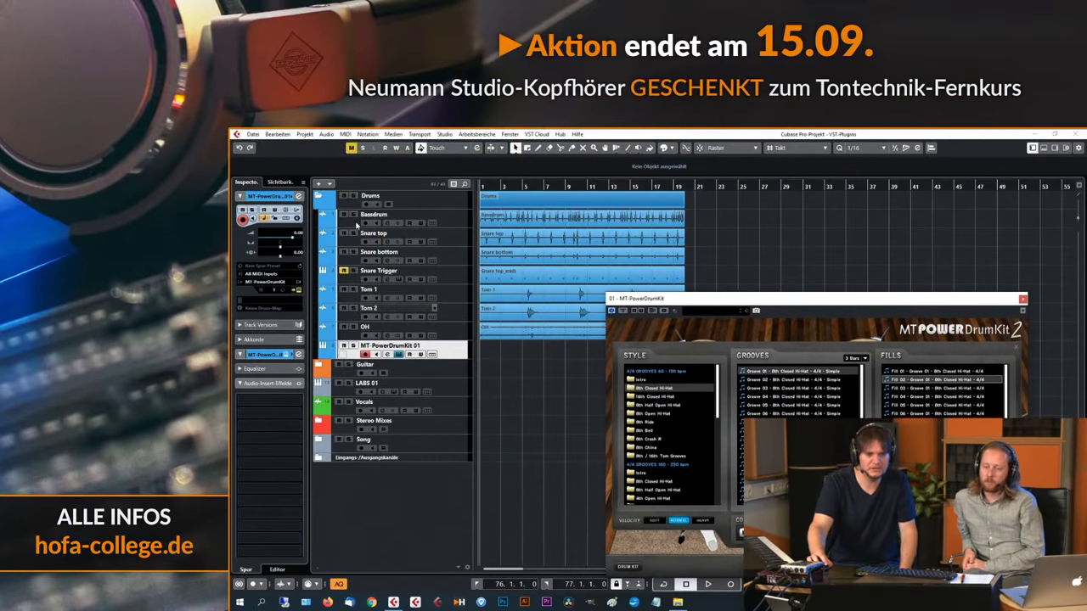
Place the Composer's composition on the Snare Trigger track directly behind the existing MIDI part, at bar 20.
left_click(378, 270)
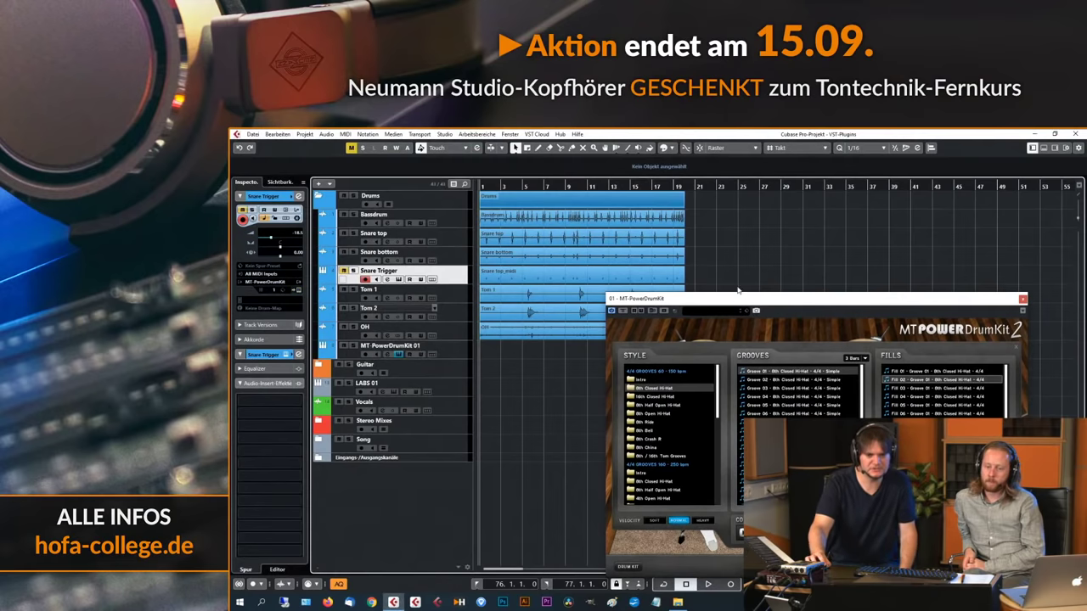
left_click_drag(737, 298, 896, 243)
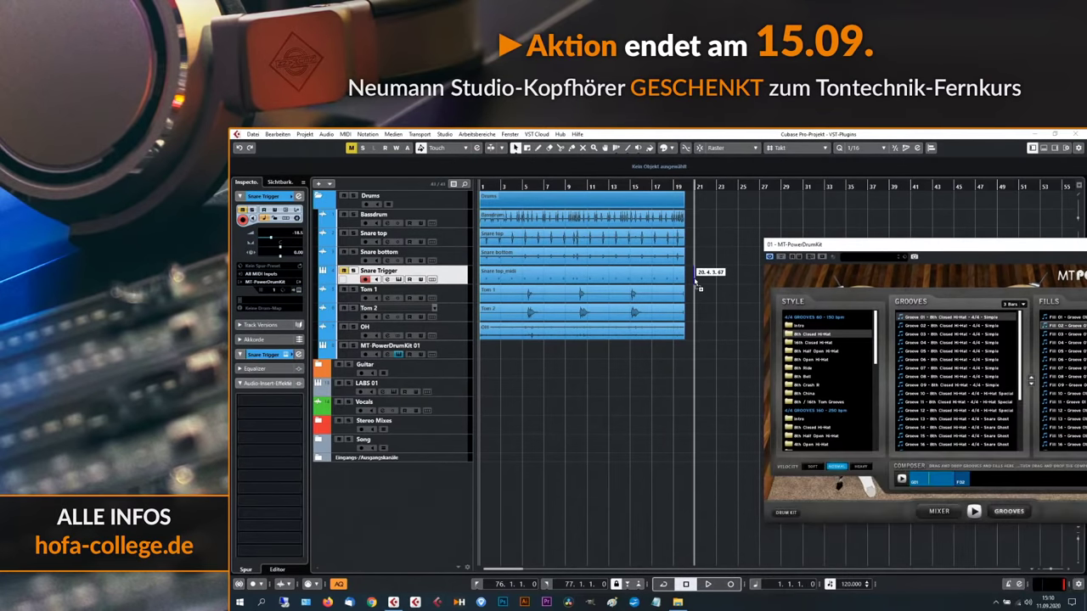
left_click_drag(695, 280, 696, 281)
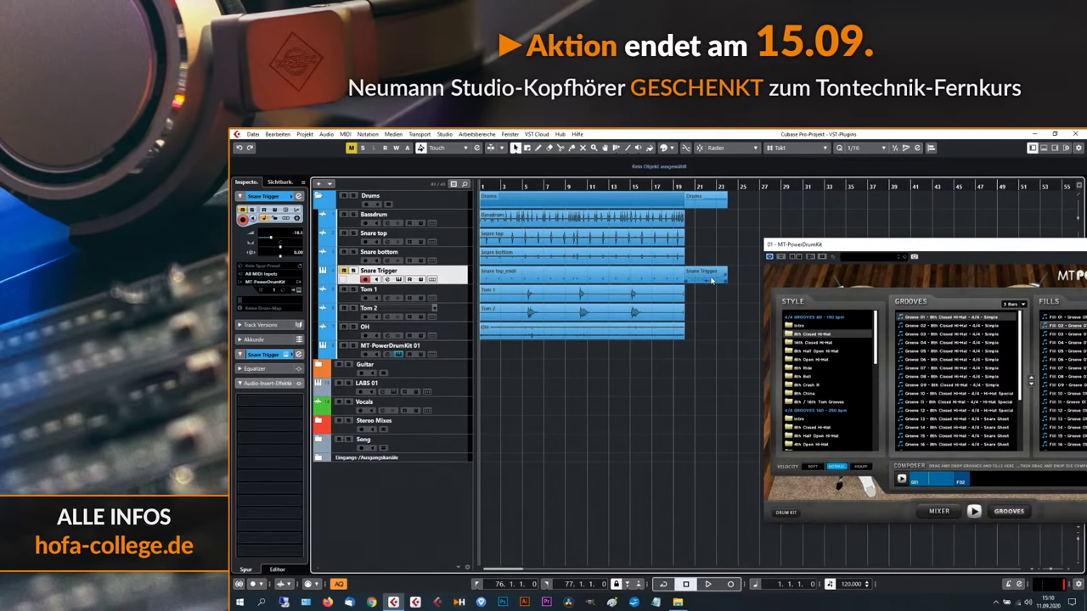
Open the new Snare Trigger part at bar 20 in the Drum Editor (Schlagzeug-Editor).
left_click(702, 278)
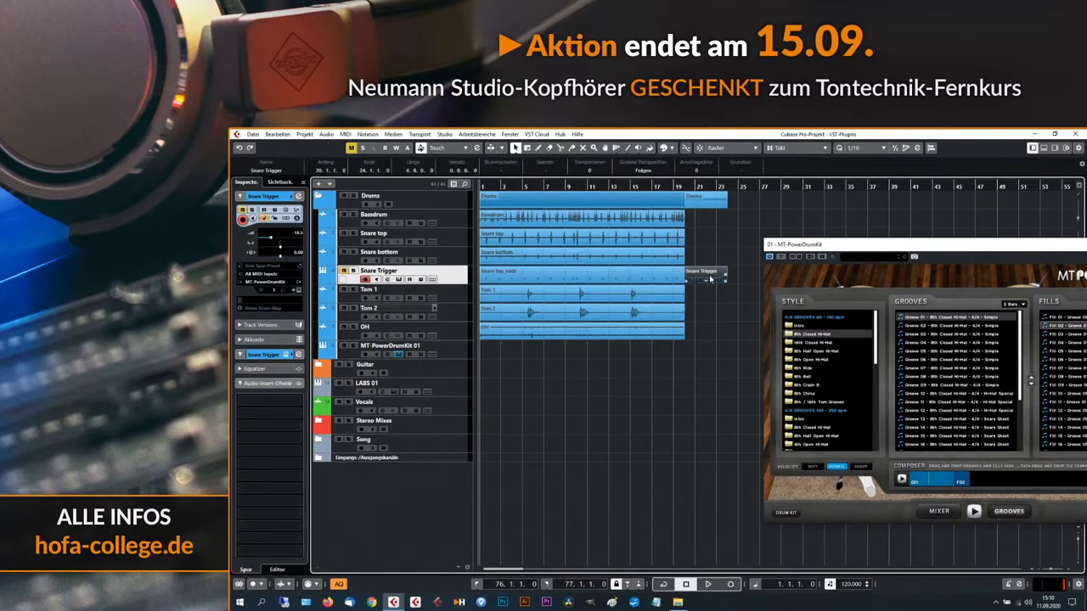
left_click(345, 134)
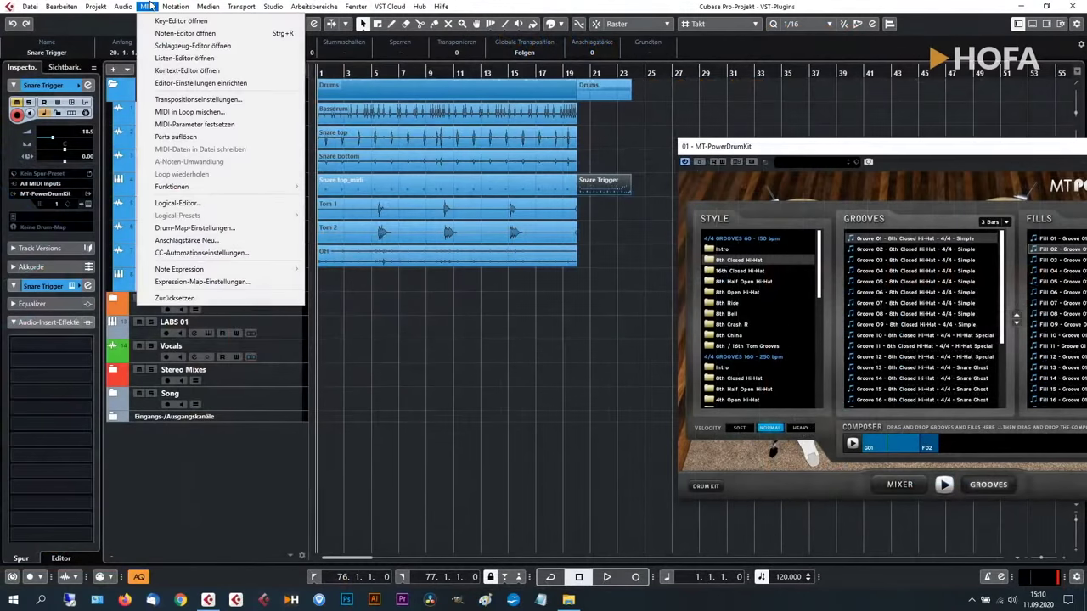
left_click(174, 46)
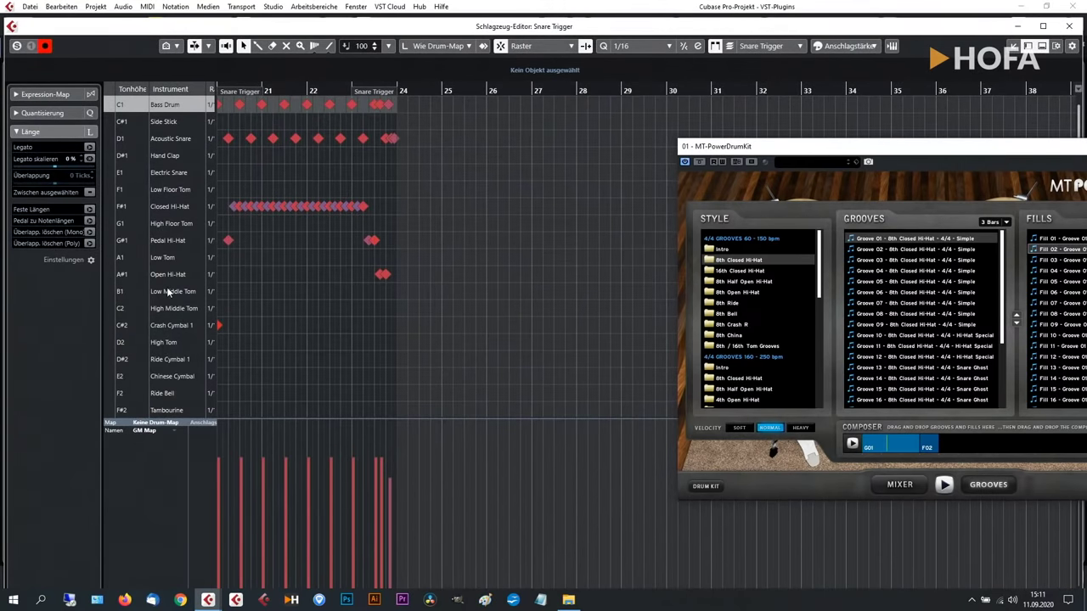
Select all notes of the Snare Trigger part to display the velocities of every drum instrument.
left_click(292, 91)
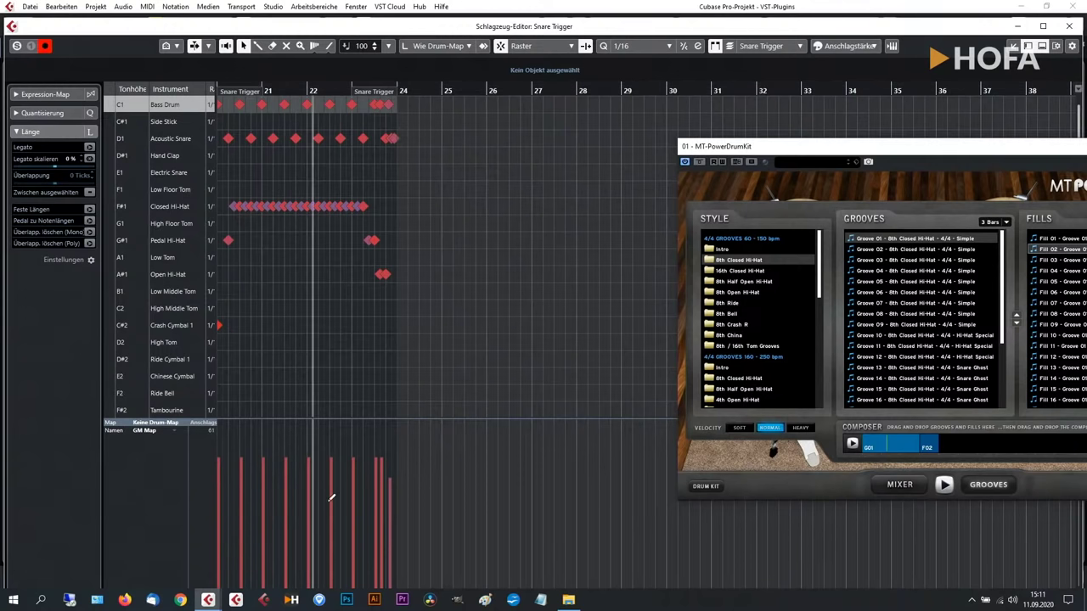
key("space")
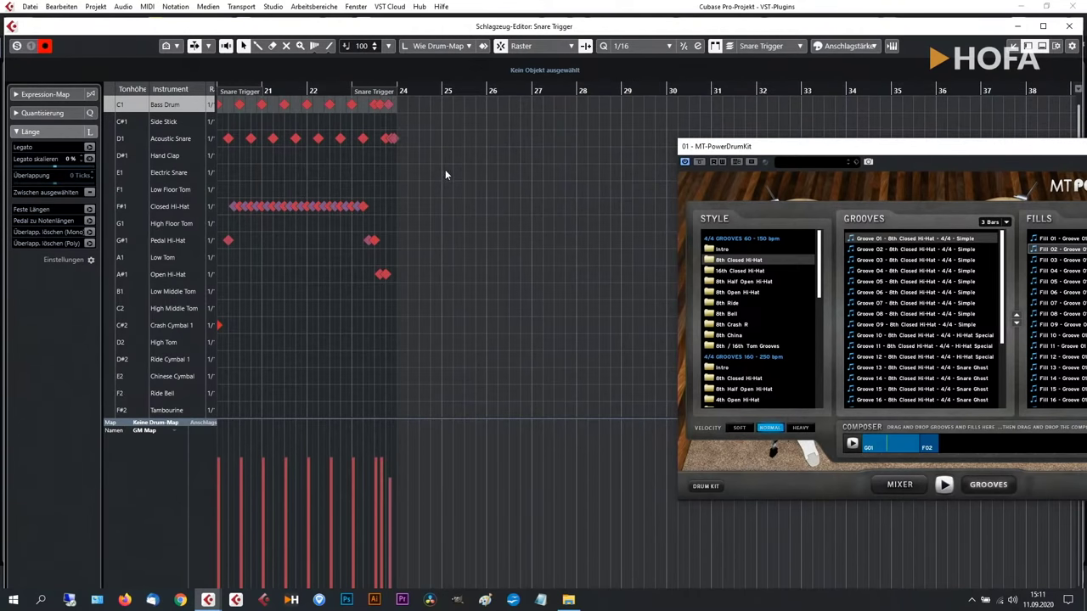
key("ctrl+a")
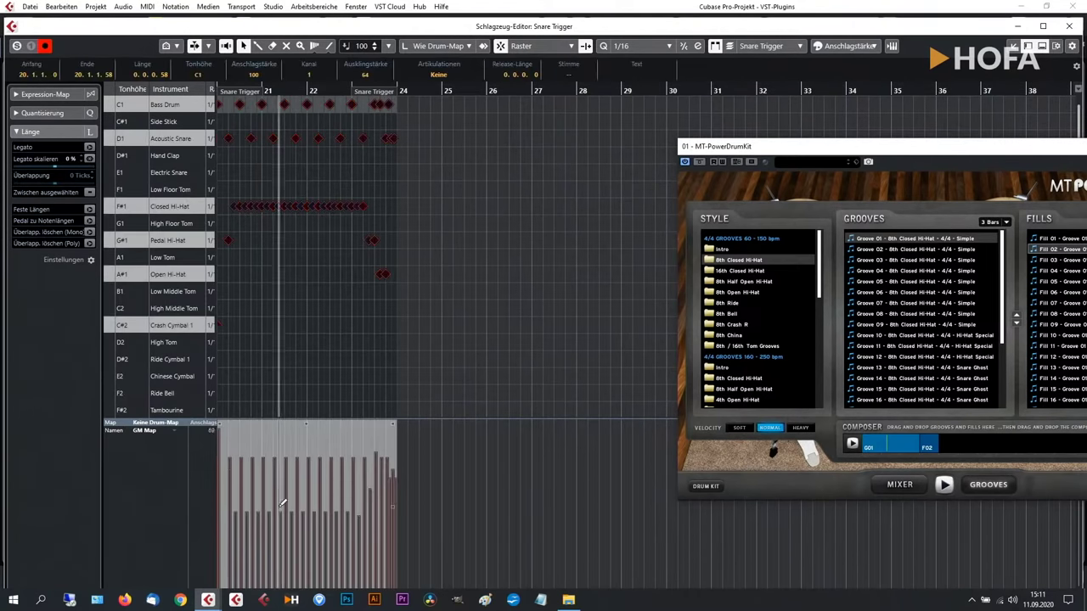
Close the Drum Editor, delete the Snare Trigger part at bar 20 and bring the MT-PowerDrumKit window fully into view.
left_click(487, 163)
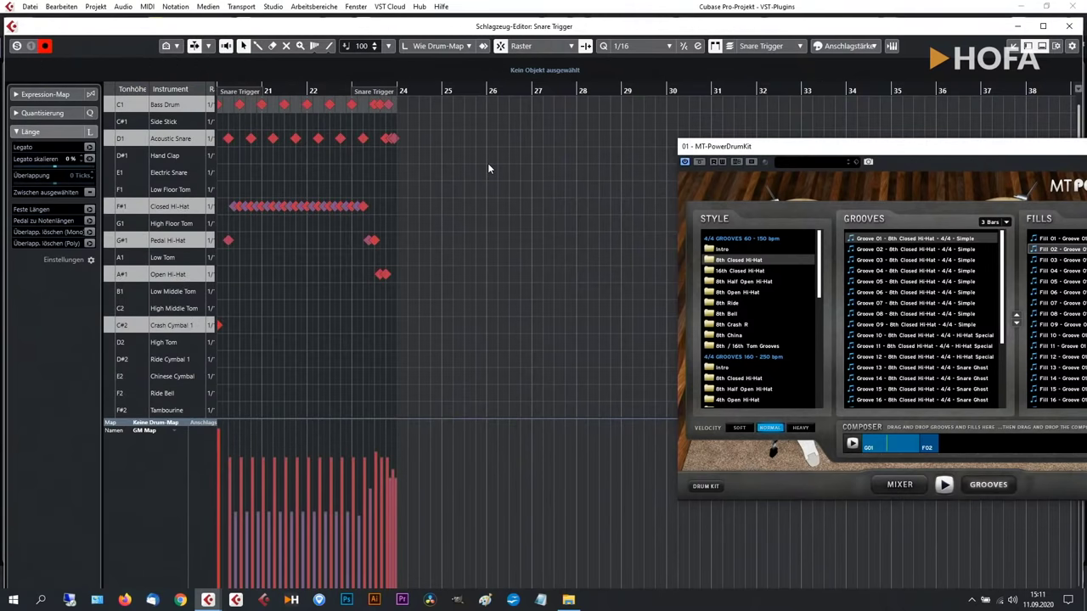
left_click(1071, 27)
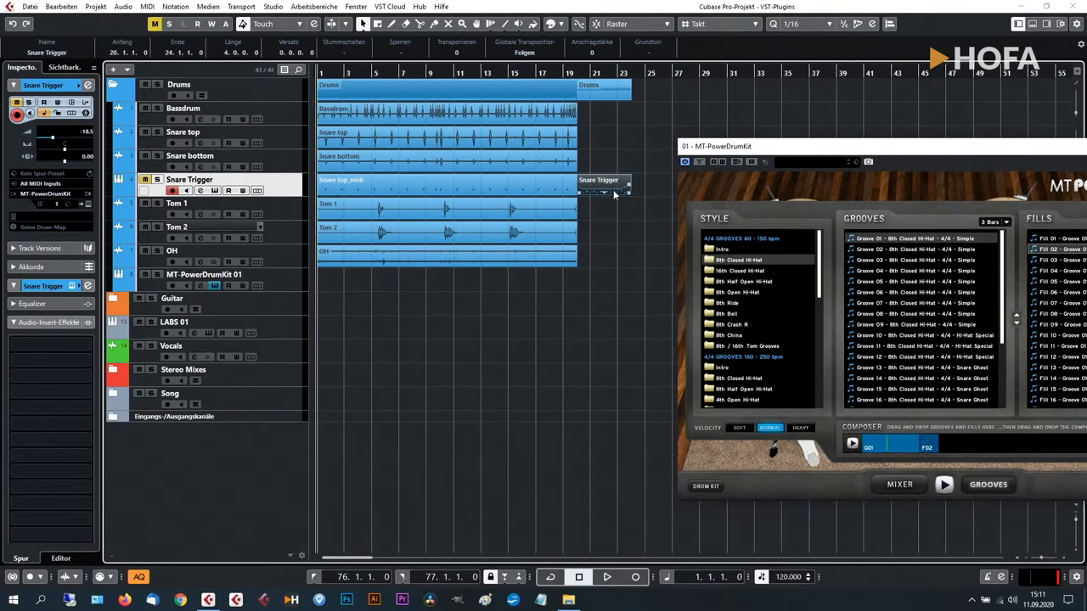
key("Delete")
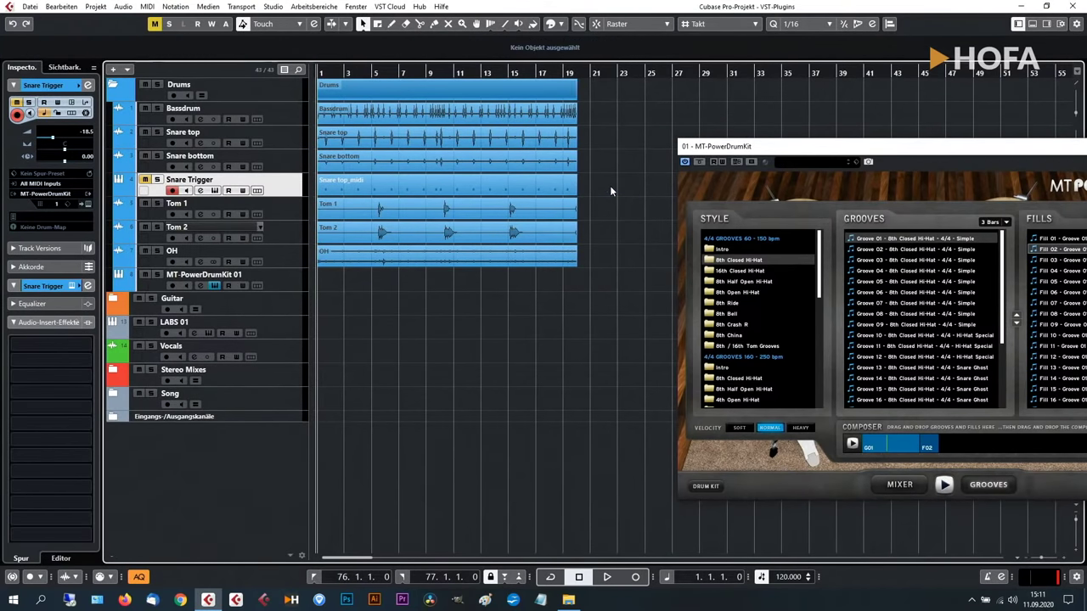
left_click_drag(911, 156, 680, 110)
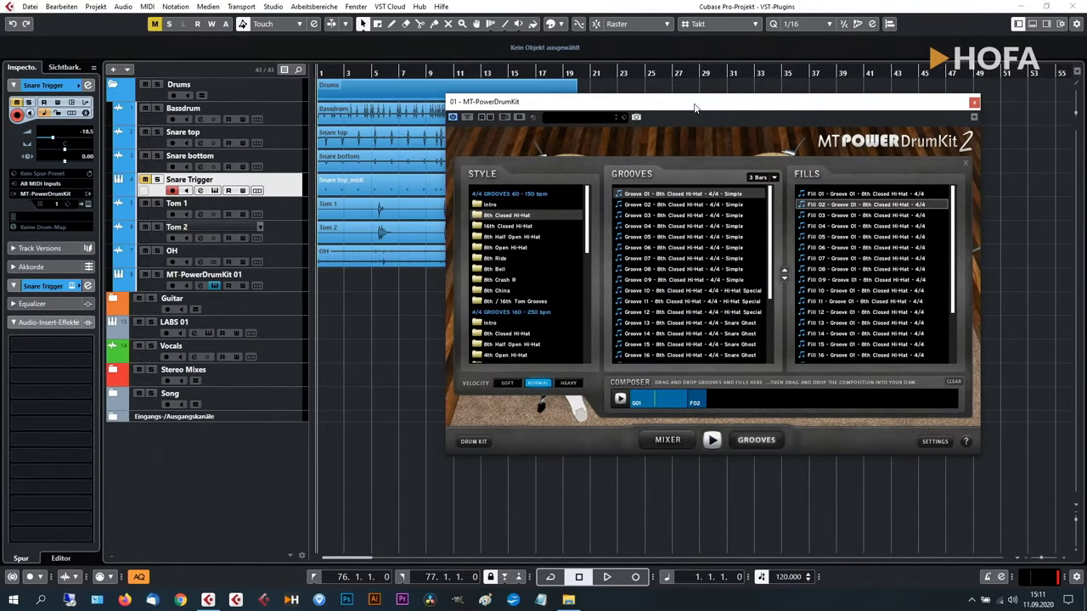
left_click_drag(693, 106, 739, 95)
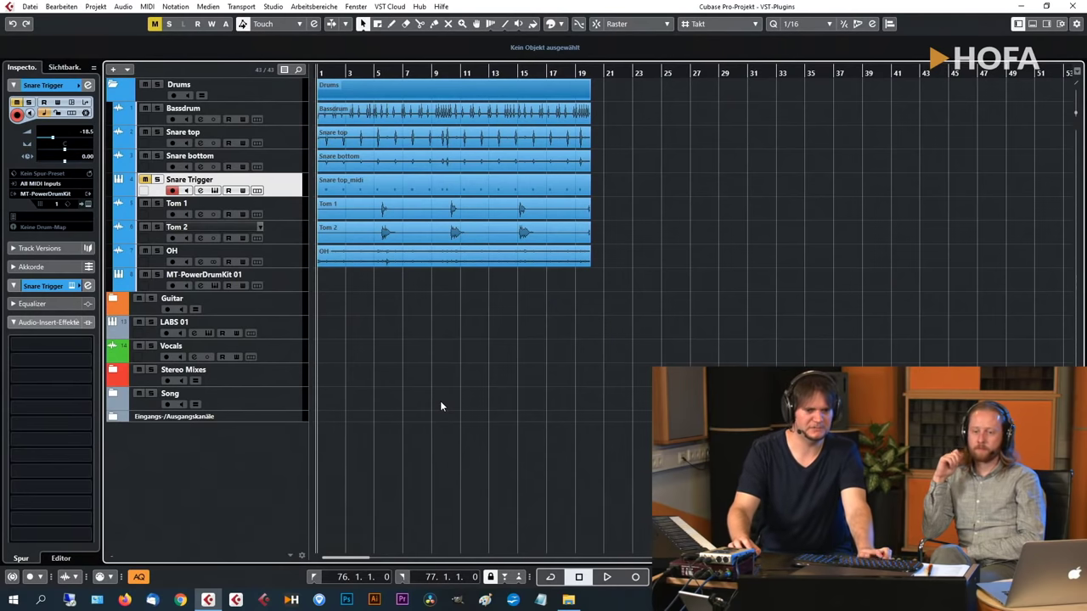
Play the drum tracks and solo Snare top and Snare bottom to hear the recorded snare alone.
key("space")
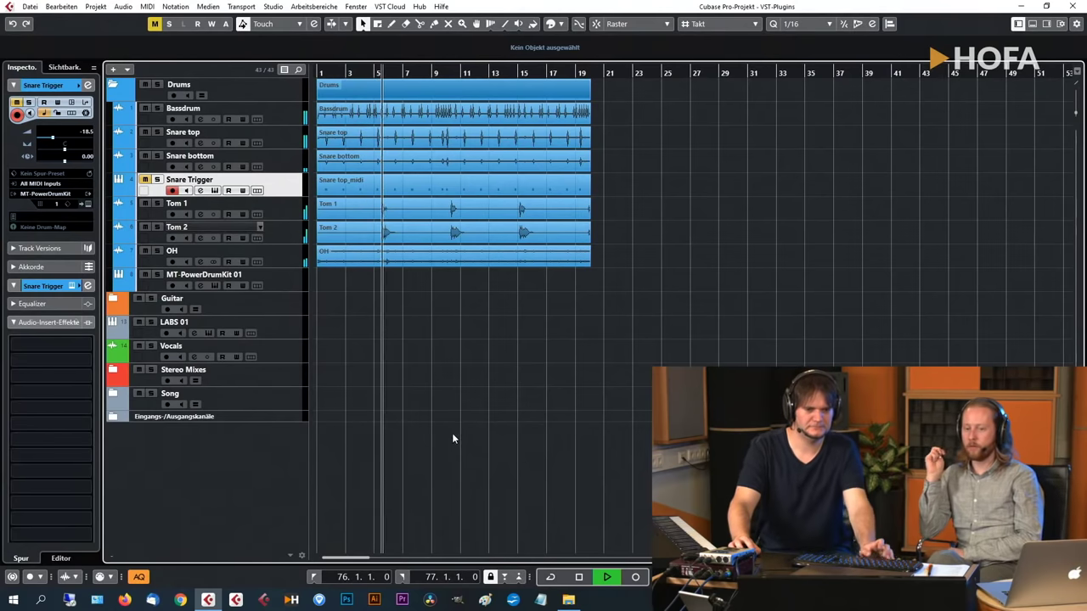
left_click(157, 132)
left_click(158, 157)
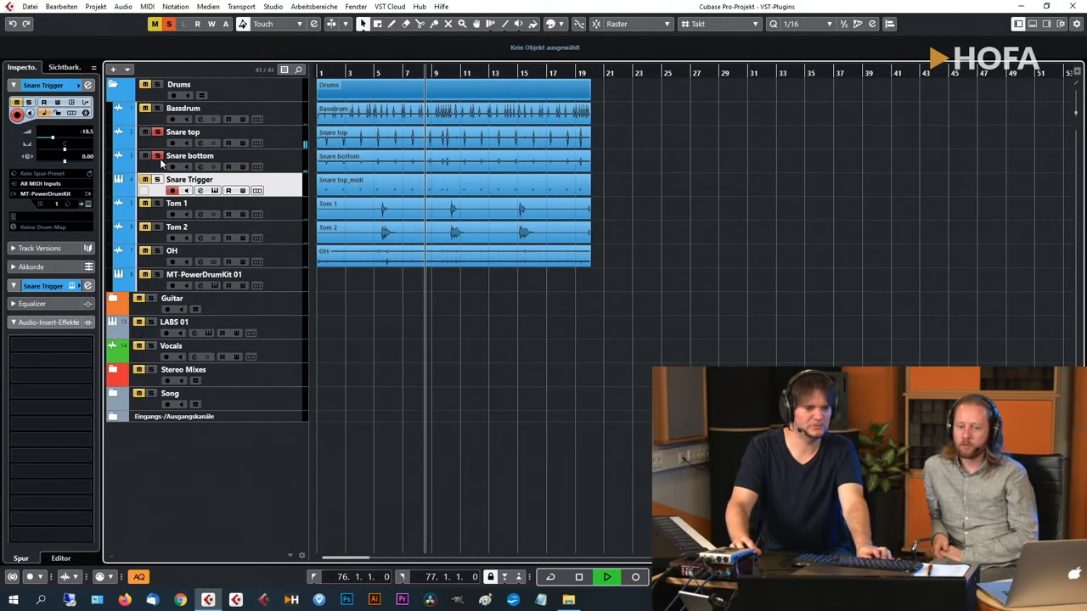
key("space")
Solo the Snare Trigger track alongside Snare top, without Snare bottom, and select the Snare top_midi part.
left_click(161, 134)
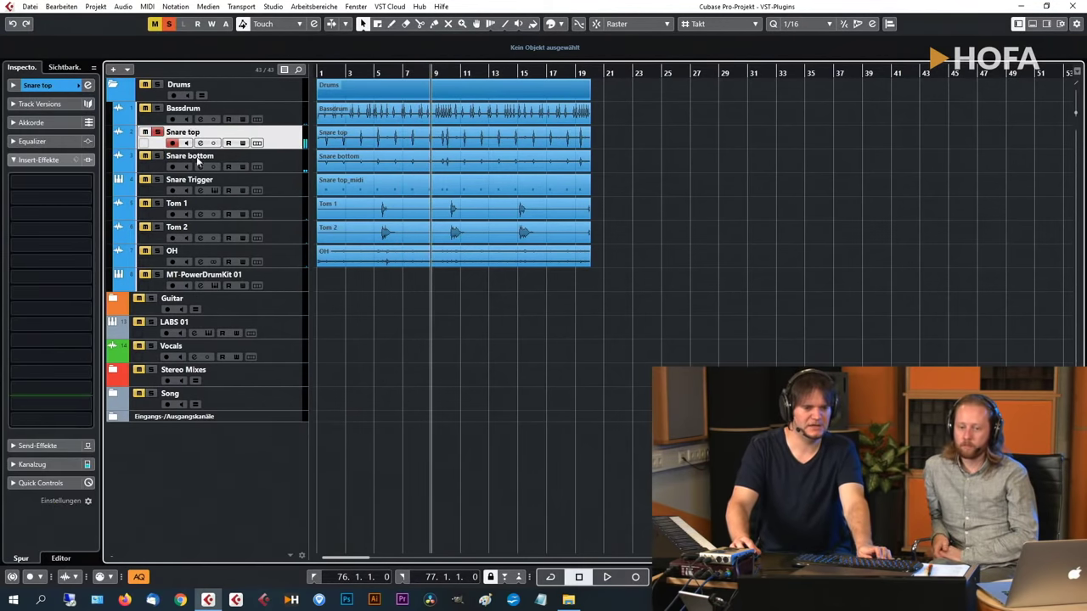
left_click(293, 192)
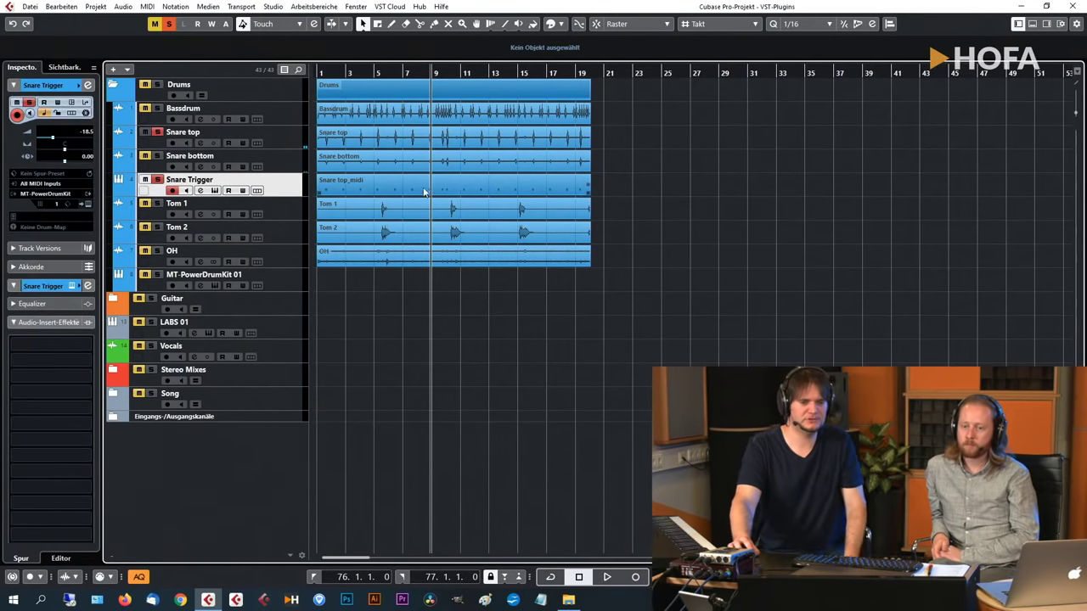
left_click(484, 196)
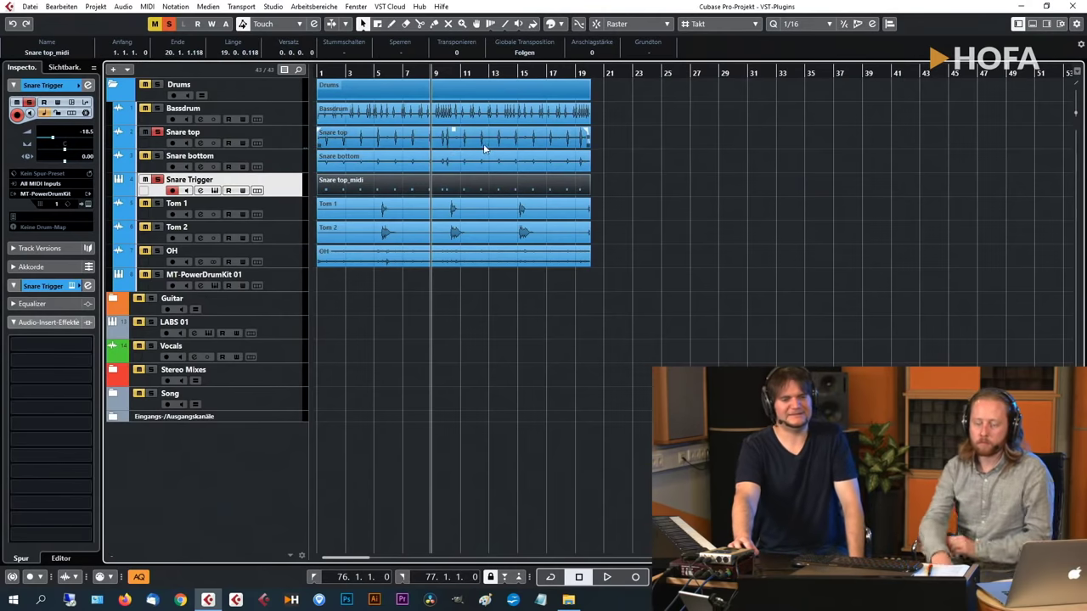
left_click(472, 185)
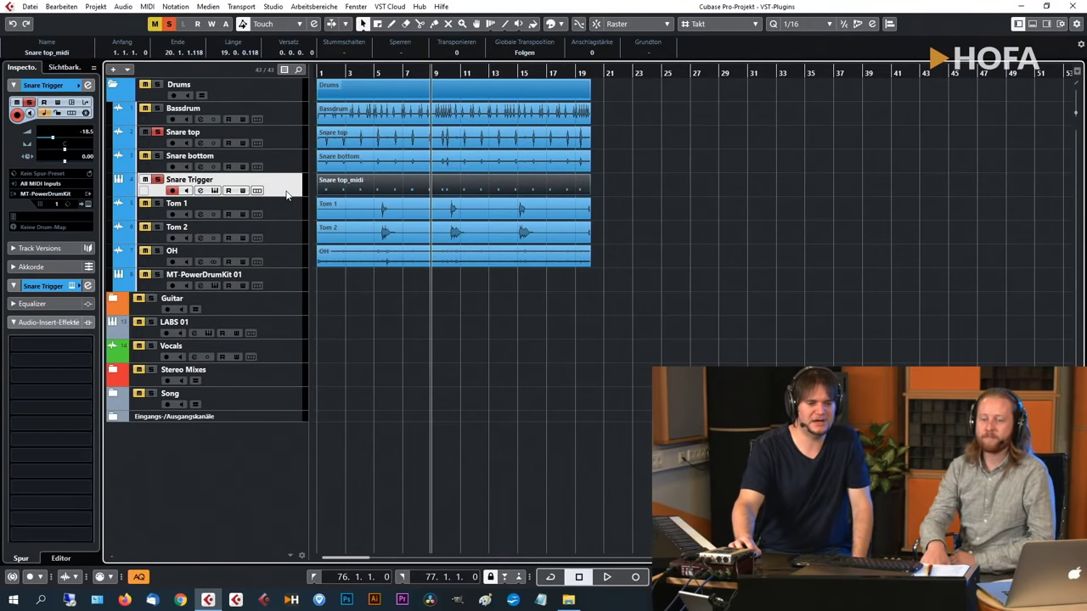
View the MT-PowerDrumKit instrument behind the Snare Trigger track and listen to the soloed snare from the project start.
left_click(89, 204)
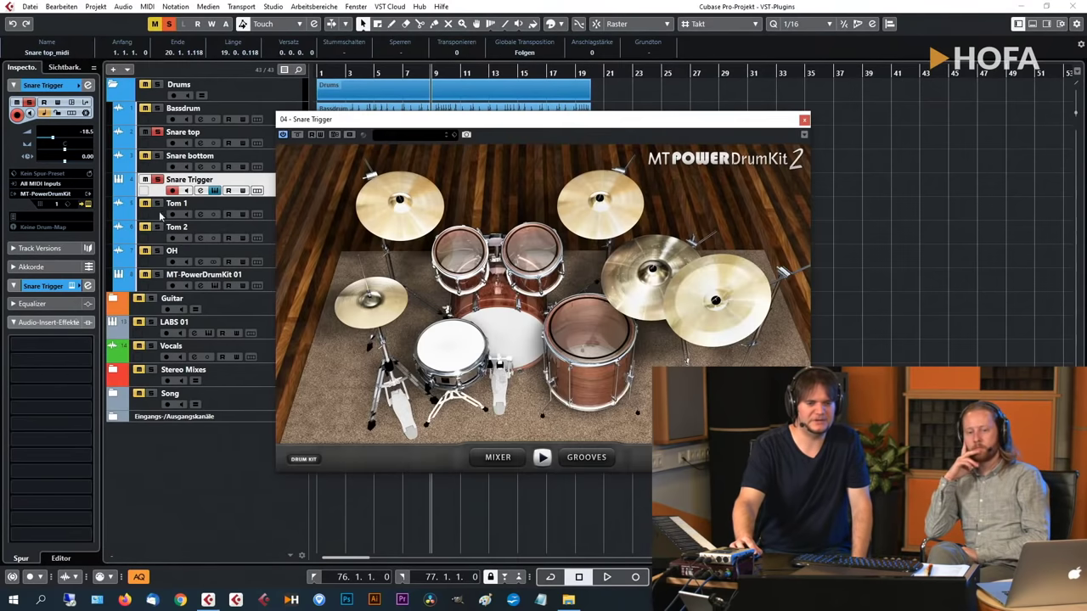
left_click(804, 120)
key("comma")
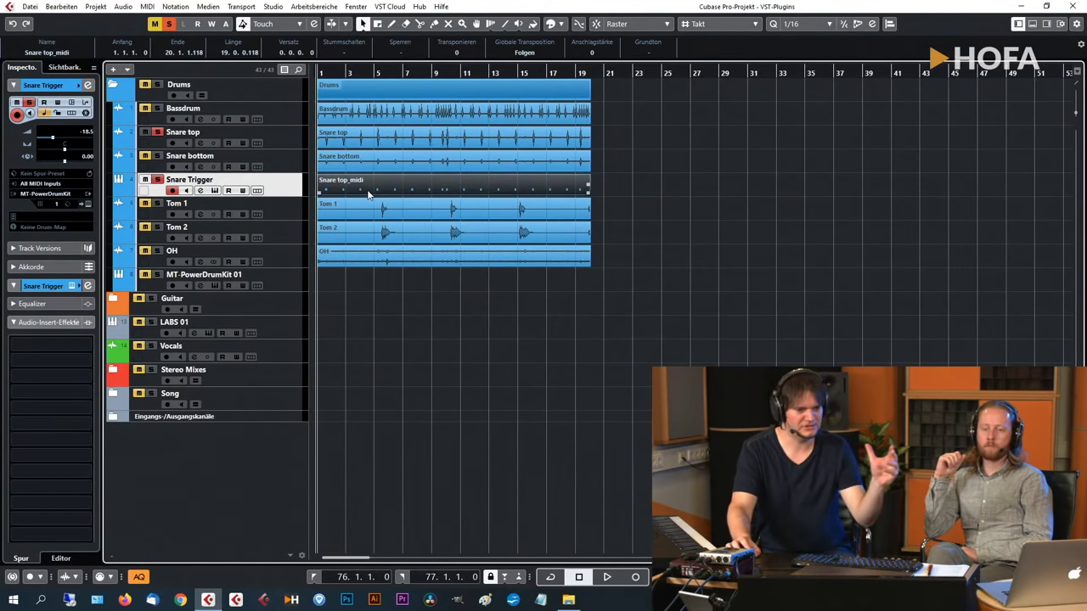
key("space")
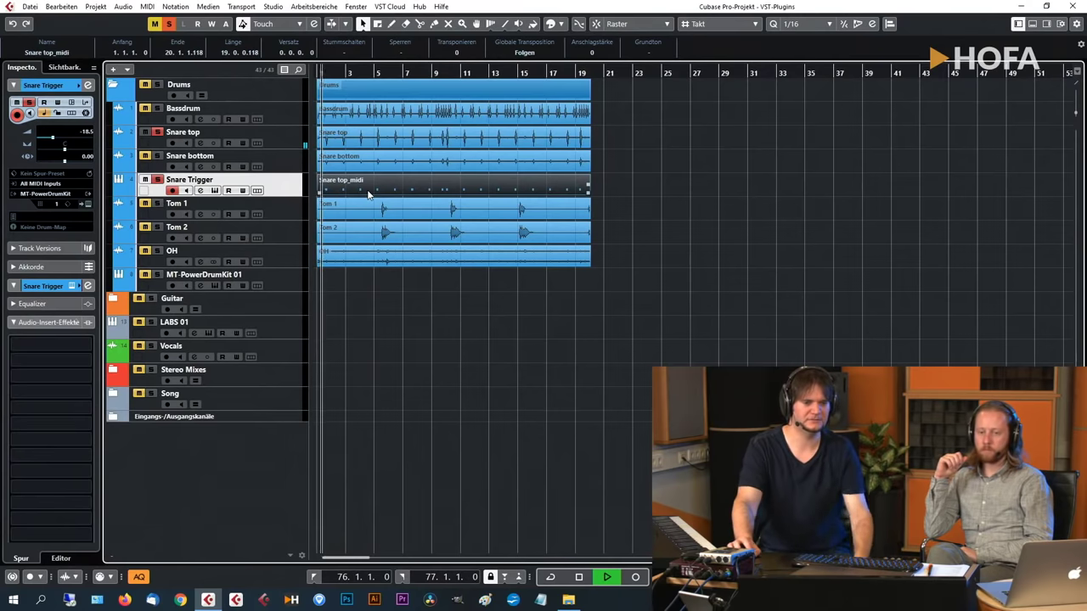
key("space")
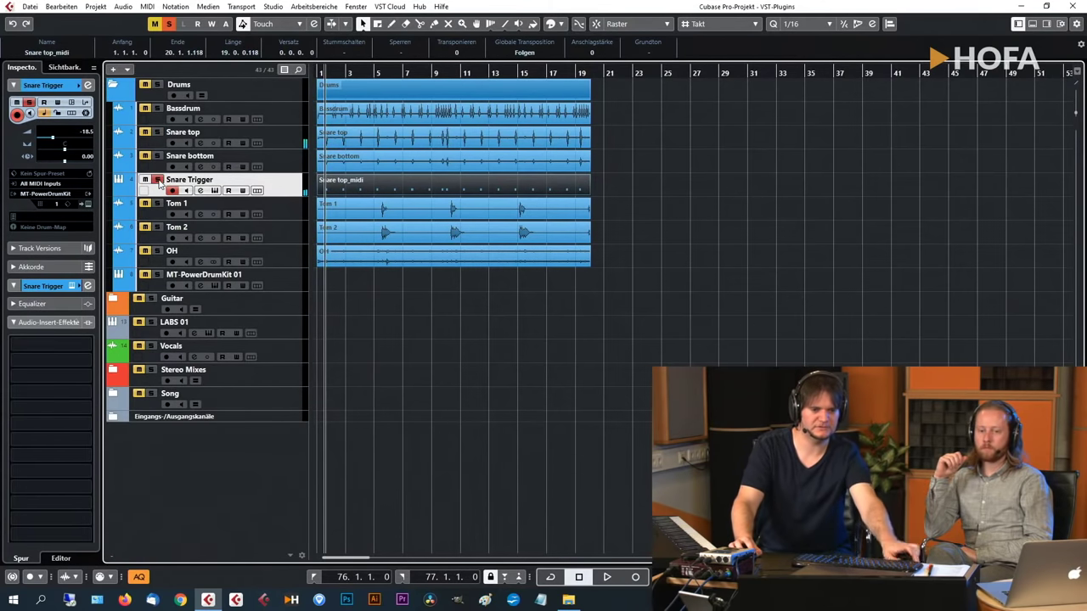
Raise the Snare Trigger track's volume to -14.6 during solo playback, and return to the project start.
key("space")
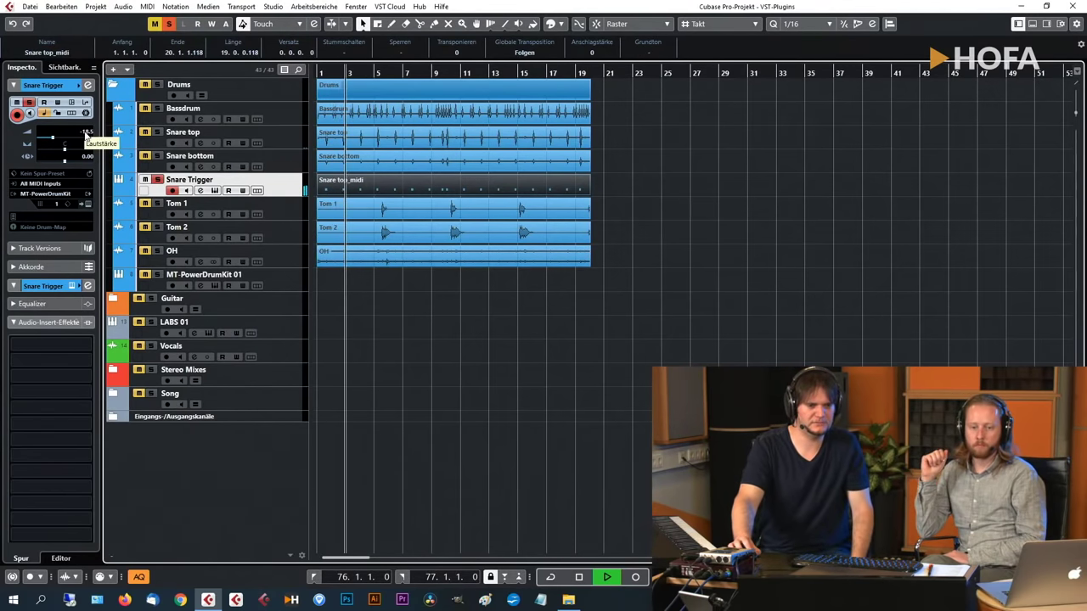
scroll(86, 133, "up", 4)
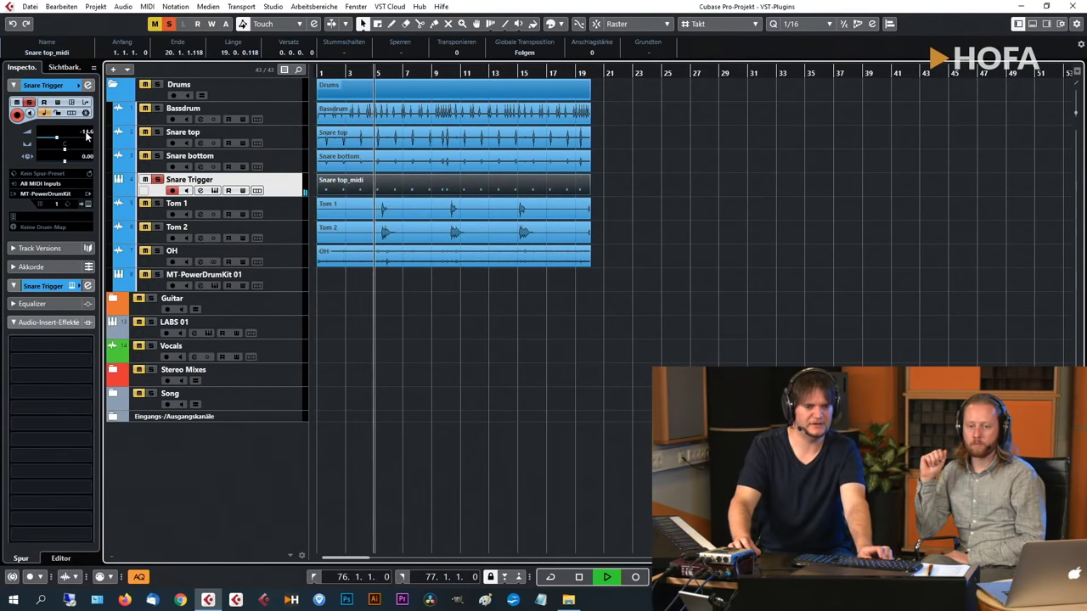
key("space")
key("Home")
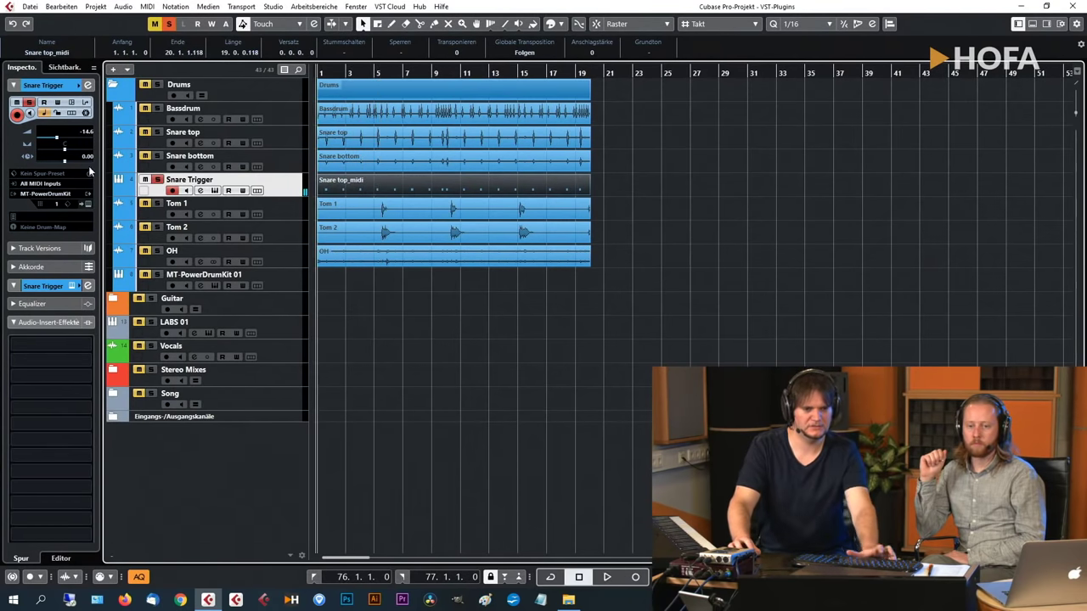
Unsolo the Snare Trigger track and play all drums, comparing them with the trigger muted and unmuted, leaving it unmuted.
left_click(157, 180)
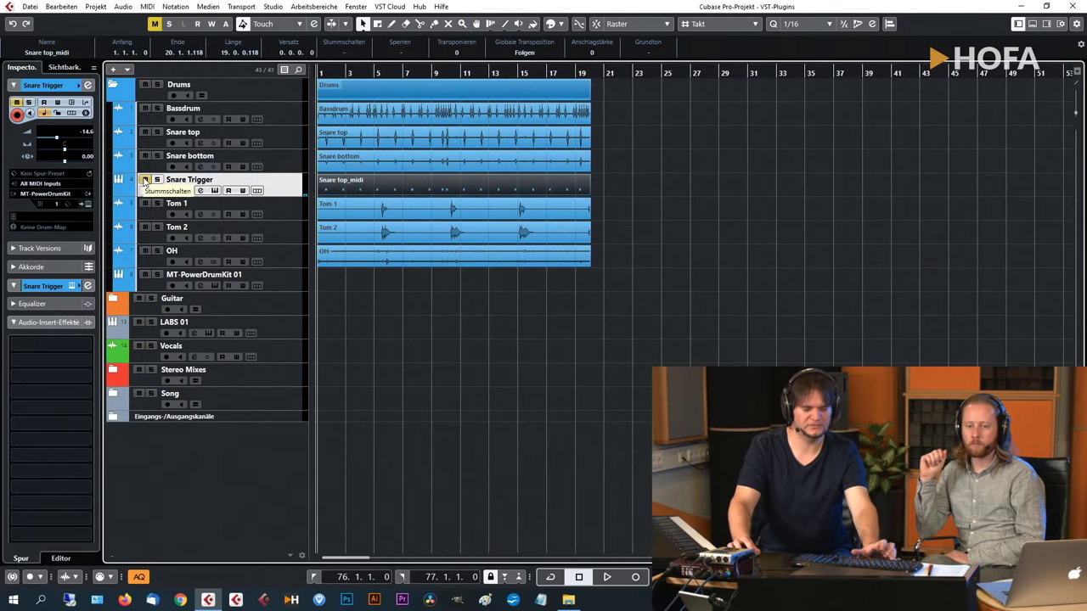
key("space")
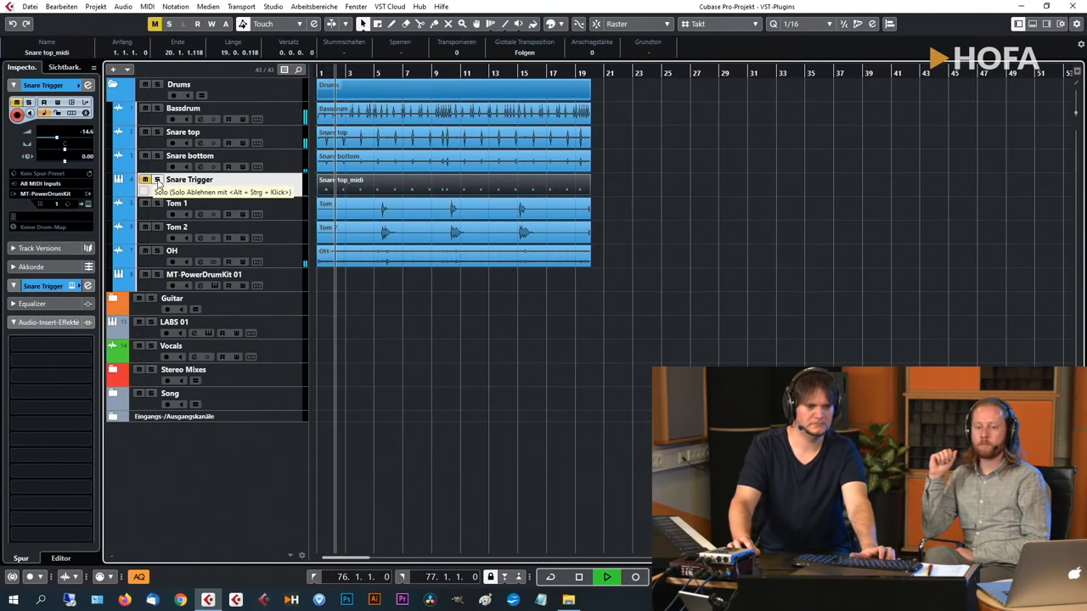
left_click(146, 181)
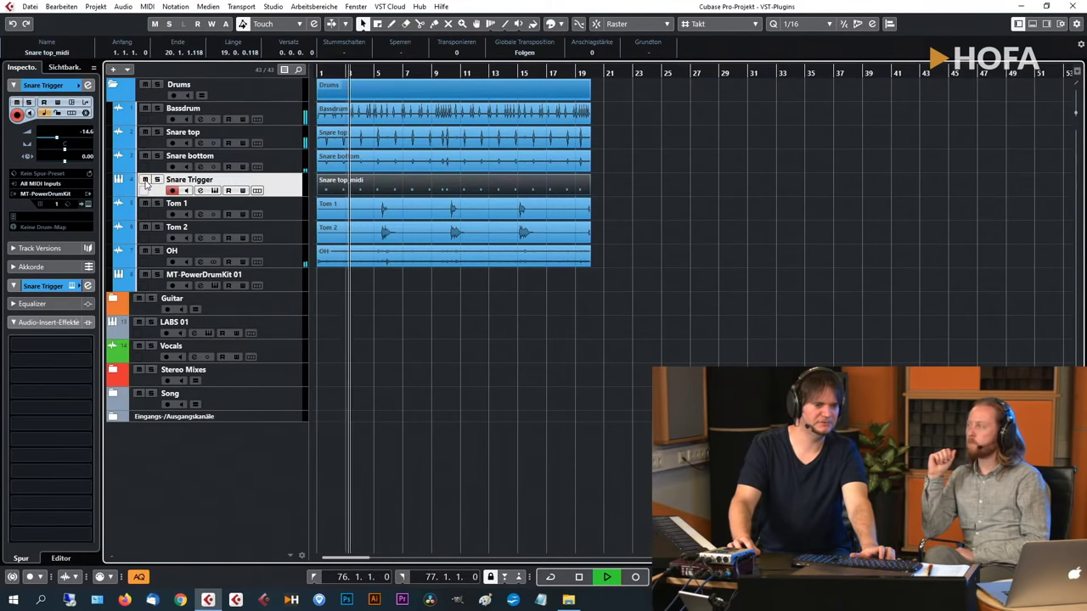
left_click(146, 181)
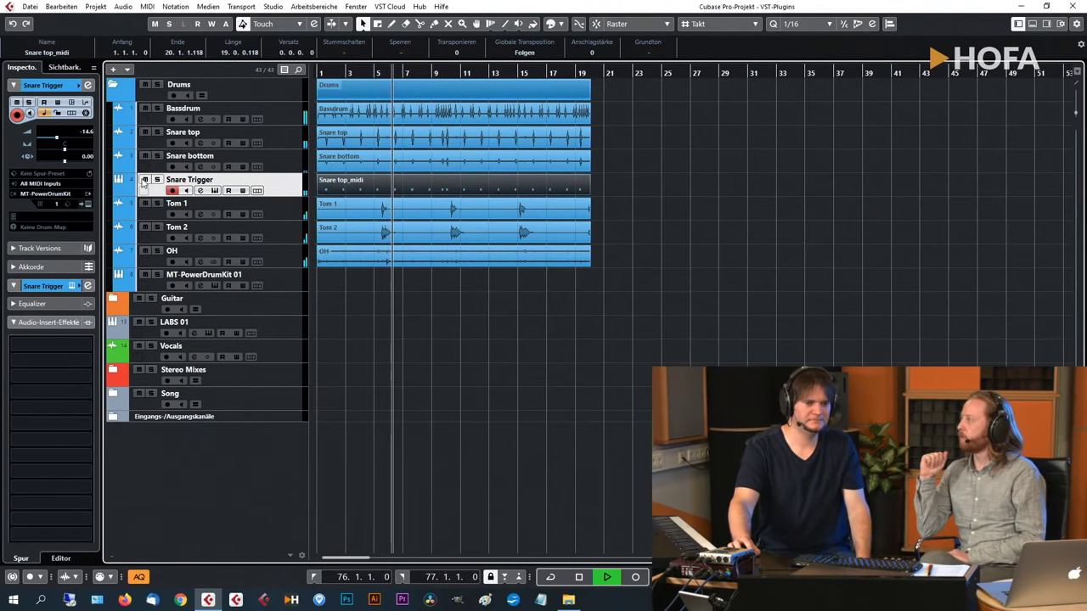
key("space")
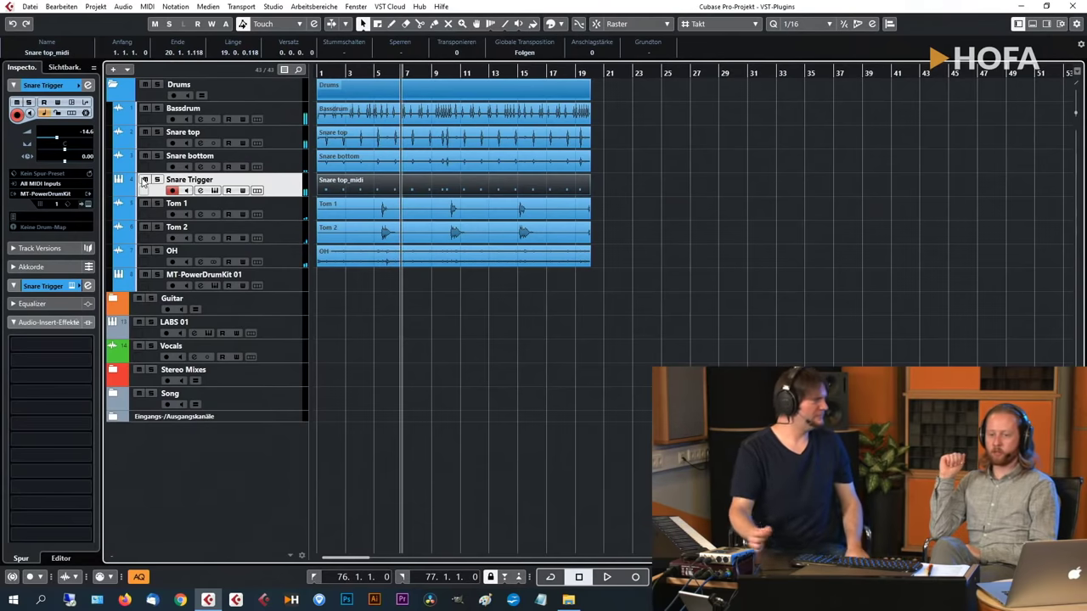
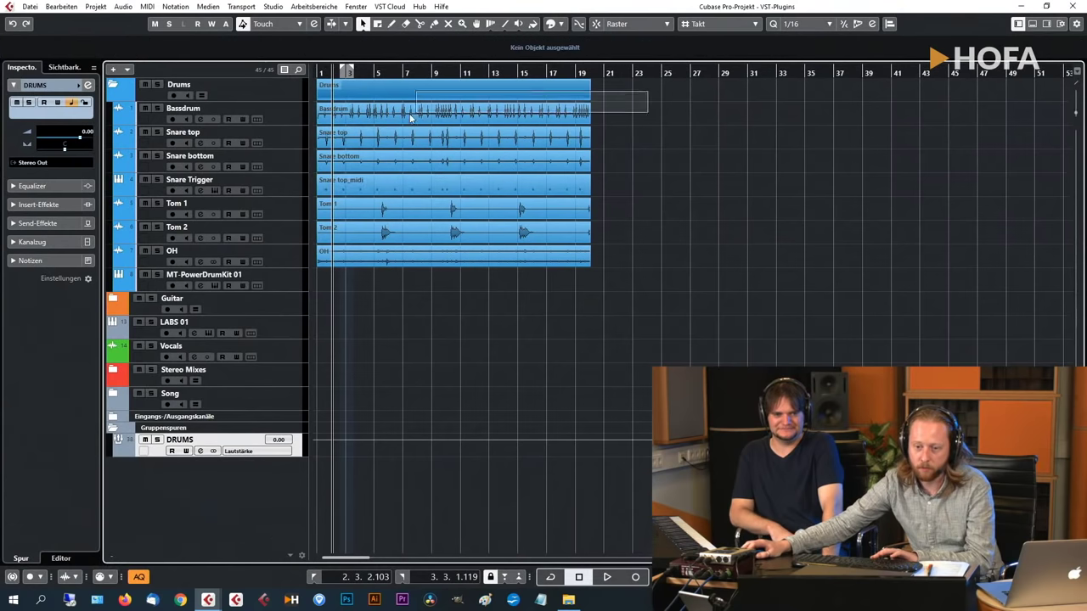
Set the locators to the range of the Bassdrum part, activate the cycle and start playback.
key("p")
key("KP_Divide")
key("space")
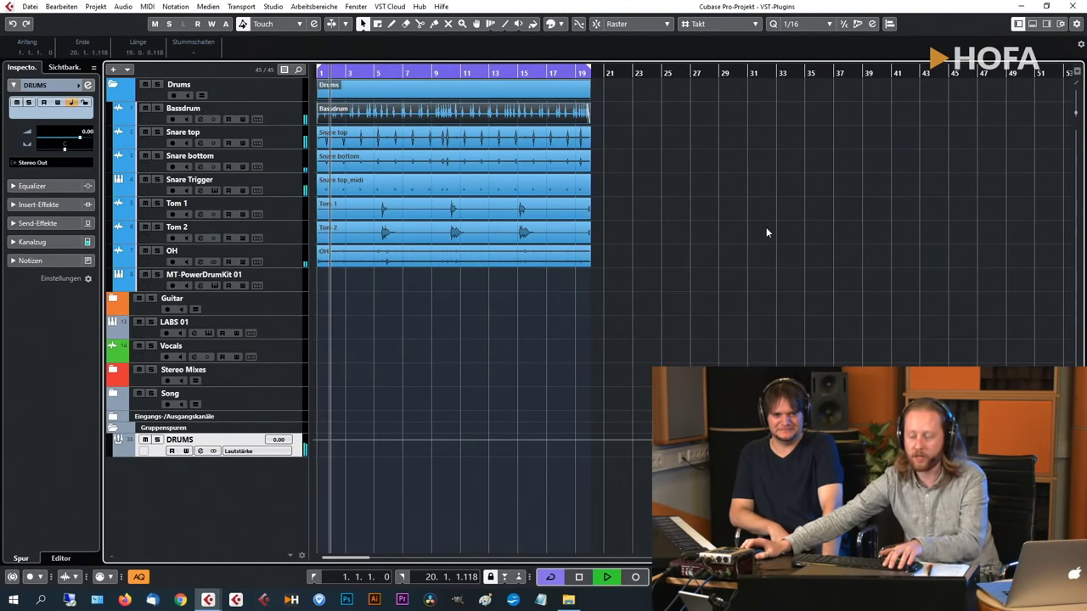
Open the MixConsole, stop playback and load the TAN compressor into the first insert slot of the DRUMS group.
key("F3")
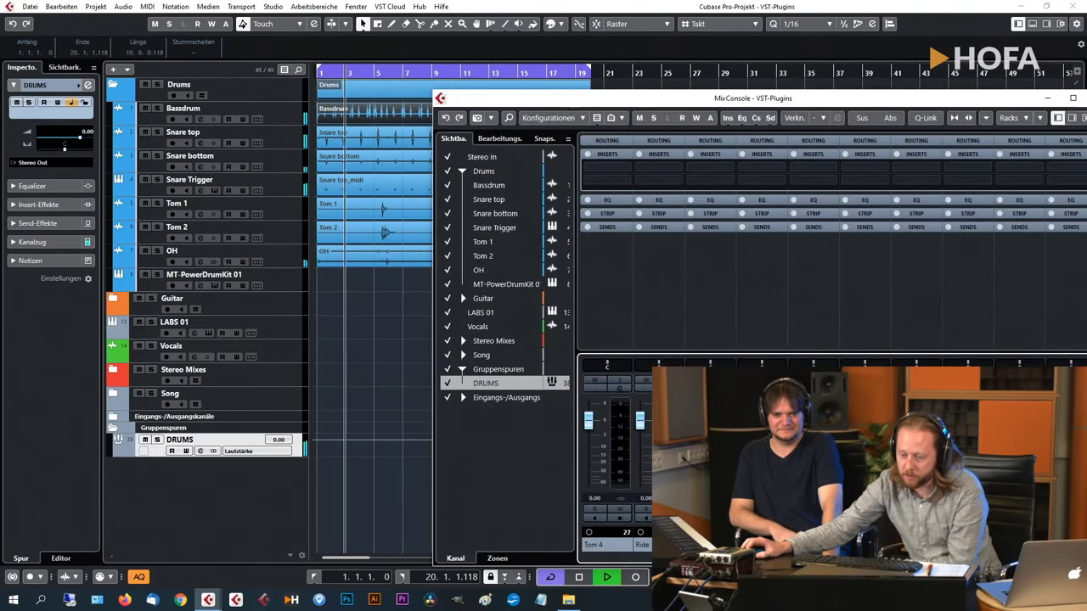
left_click_drag(974, 102, 656, 40)
key("space")
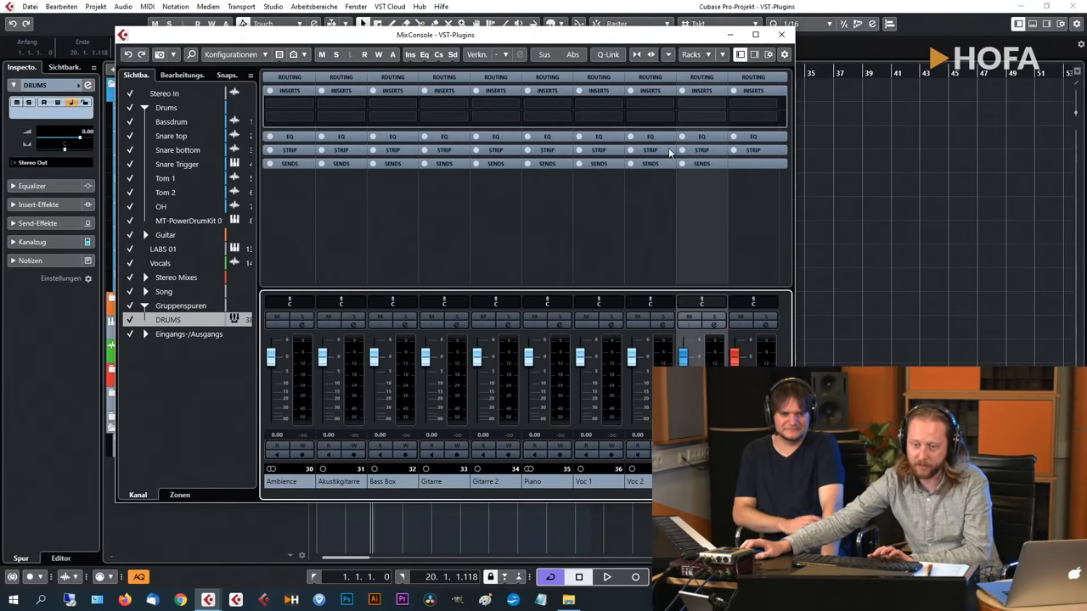
left_click(704, 105)
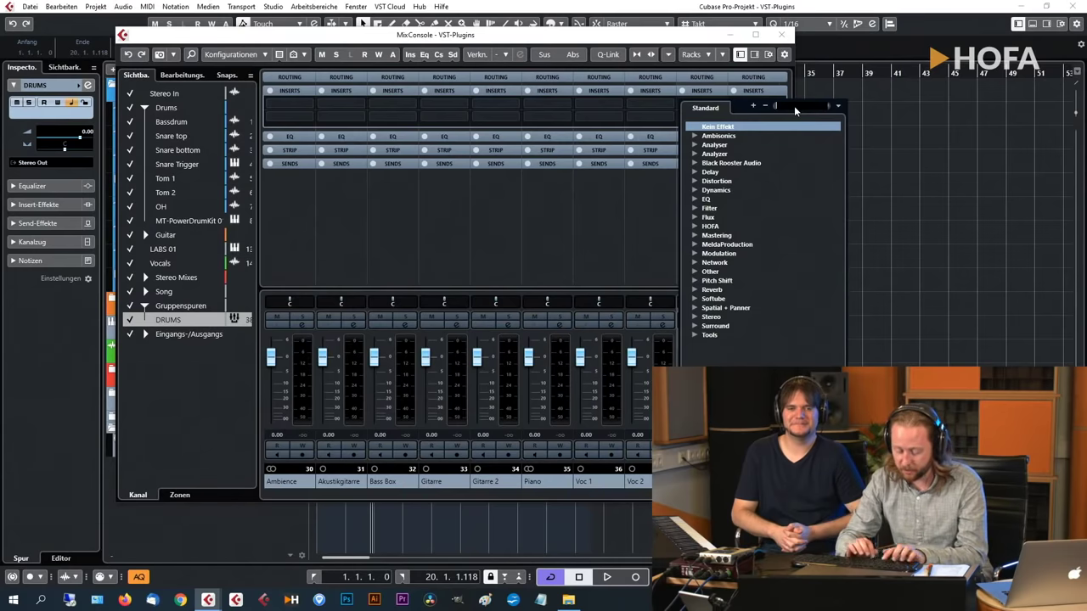
type("tan")
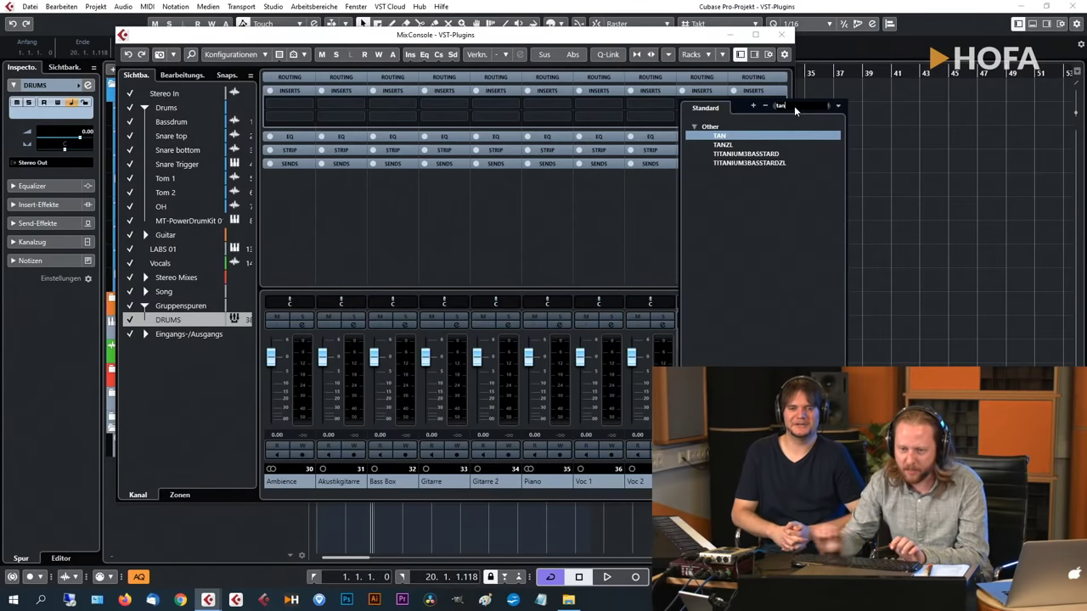
left_click(713, 138)
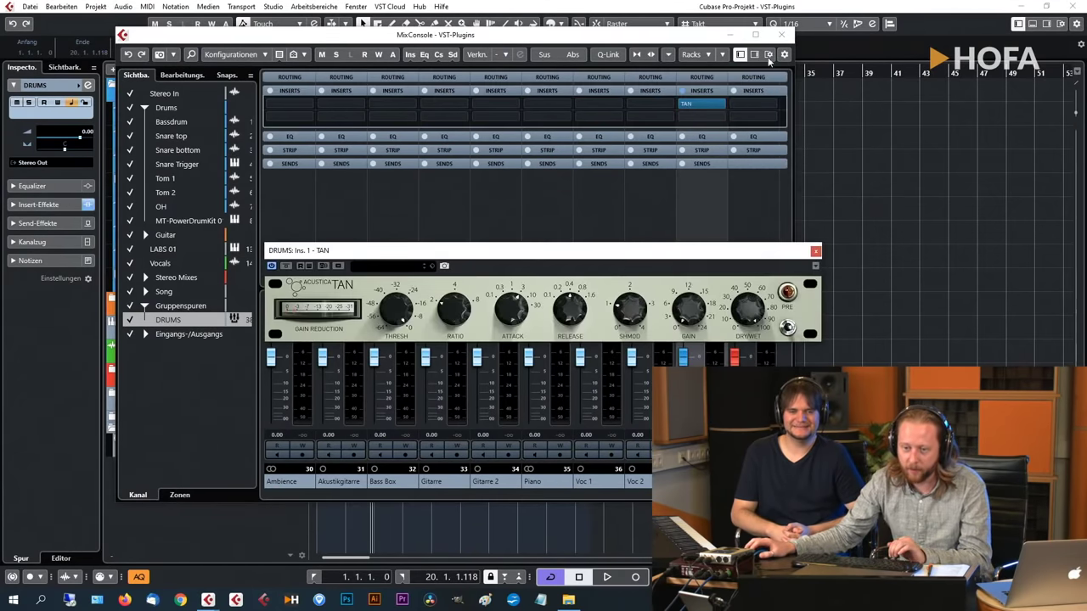
Close the MixConsole and place the TAN window below the drum tracks in the arrangement.
left_click(781, 35)
left_click_drag(686, 254, 807, 304)
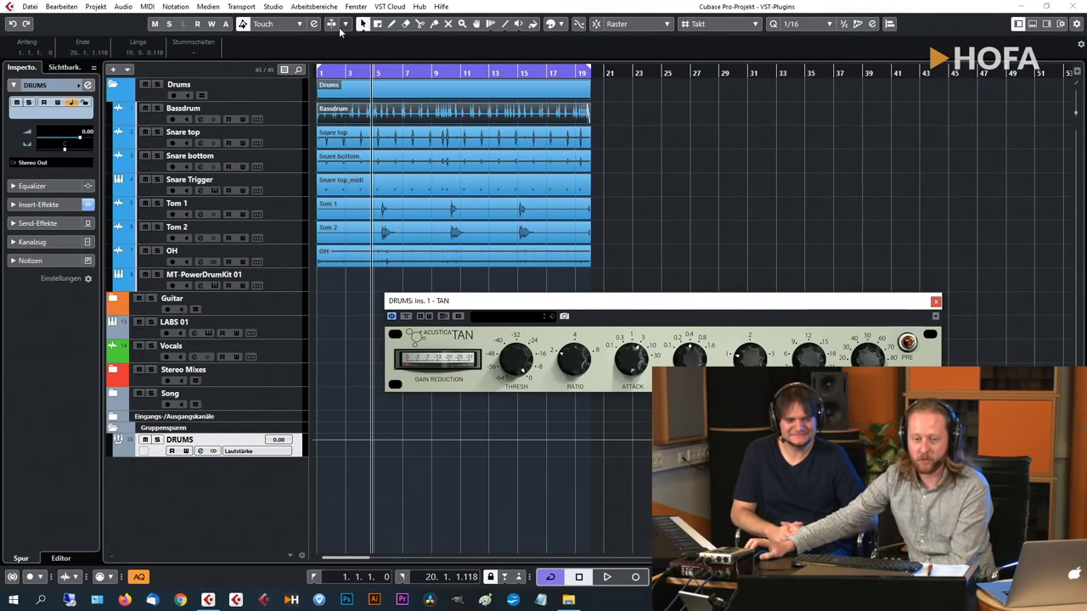
left_click_drag(357, 77, 347, 60)
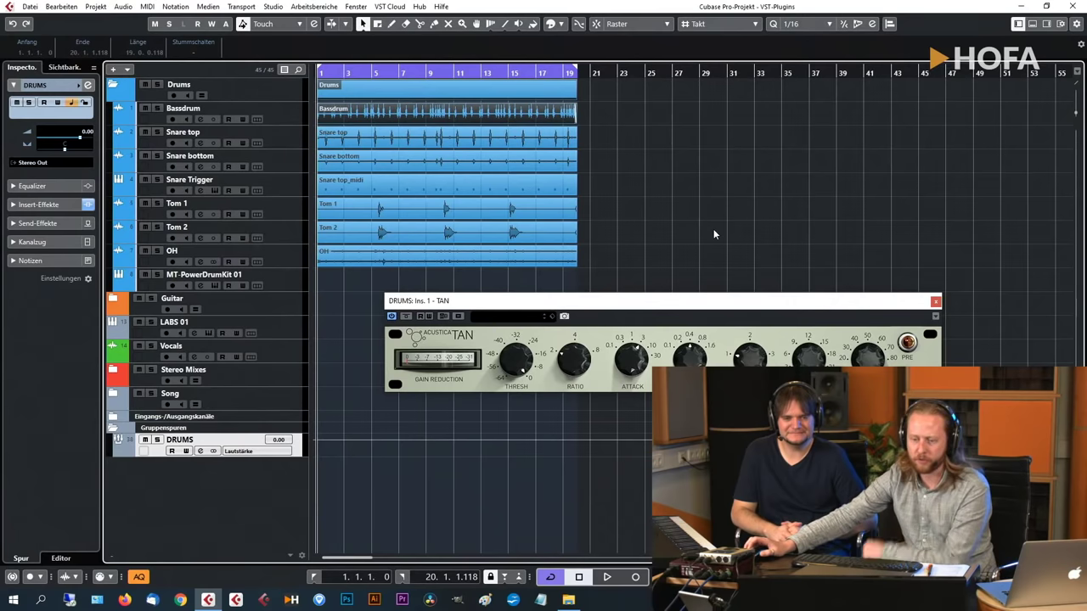
left_click_drag(698, 307, 672, 314)
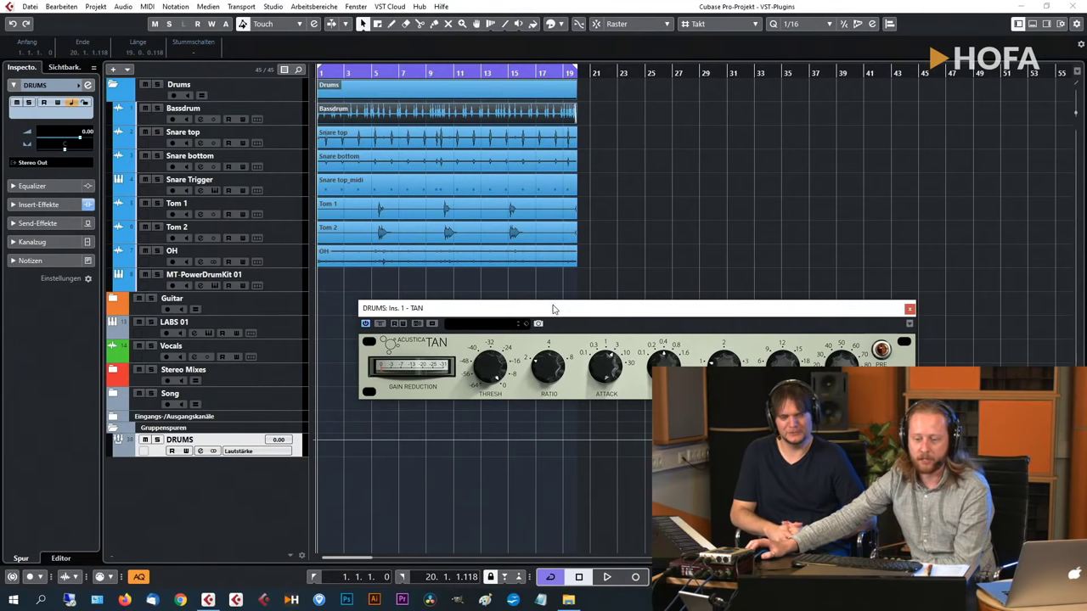
Expand the DRUMS group's insert effects (Insert-Effekte) and shift the TAN window slightly lower in the arrangement.
left_click_drag(553, 309, 549, 304)
left_click(71, 204)
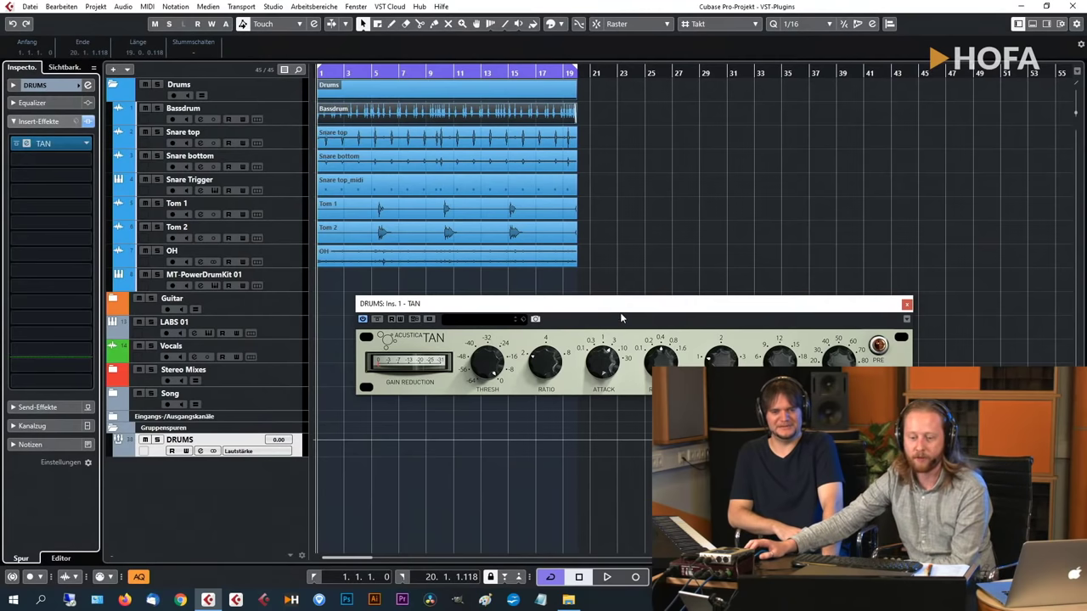
left_click_drag(613, 308, 595, 326)
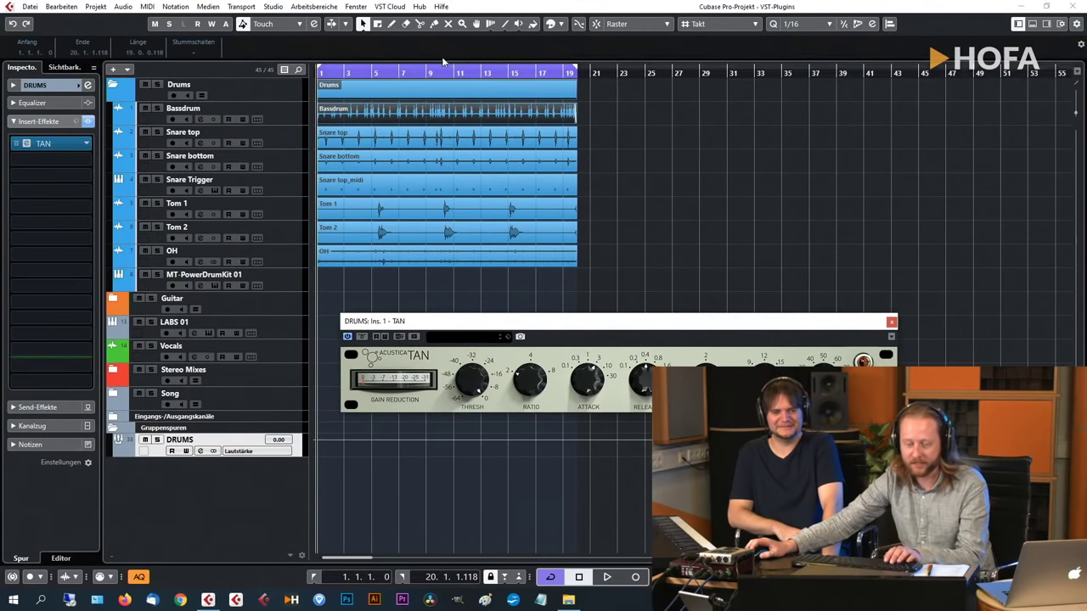
Play the drum loop and toggle the TAN plug-in's bypass to compare the sound, finishing with playback stopped.
key("space")
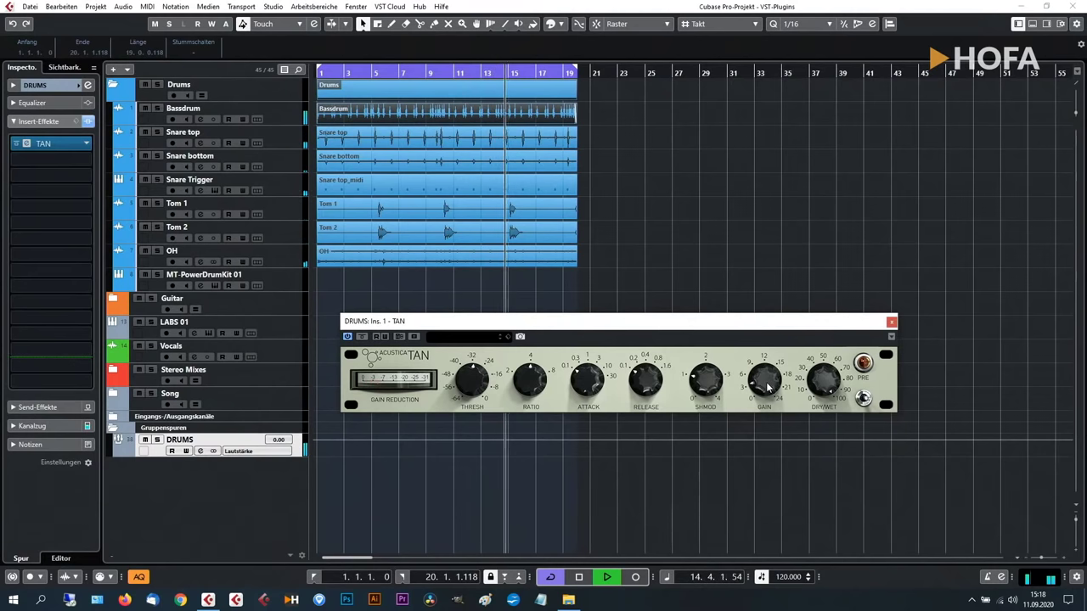
right_click(361, 338)
left_click(361, 339)
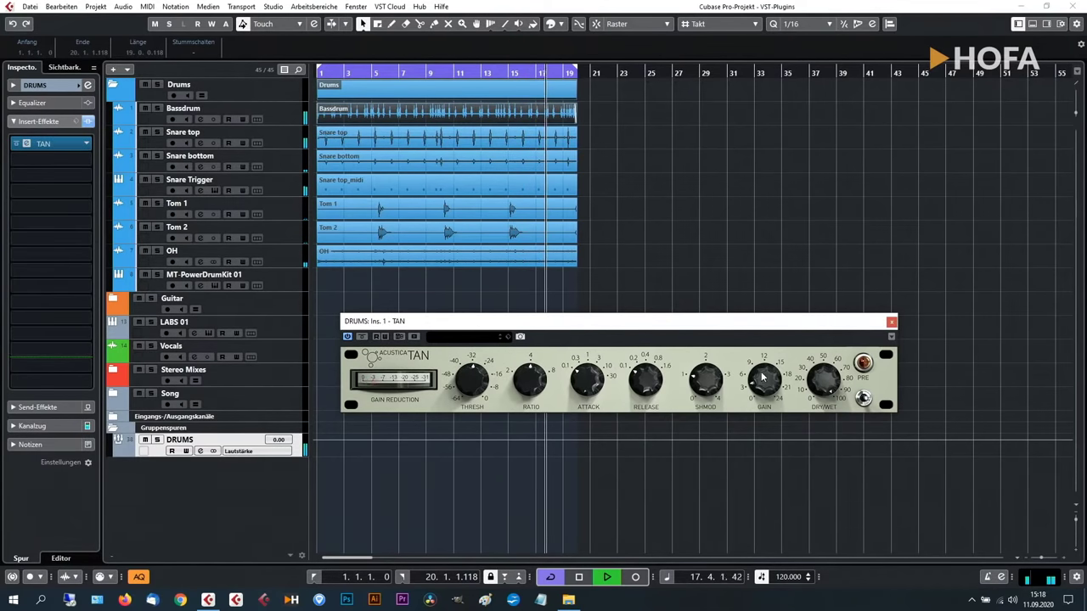
key("space")
Reposition the TAN window below the drum tracks and place the playback cursor at bar 5.
left_click_drag(736, 323, 707, 312)
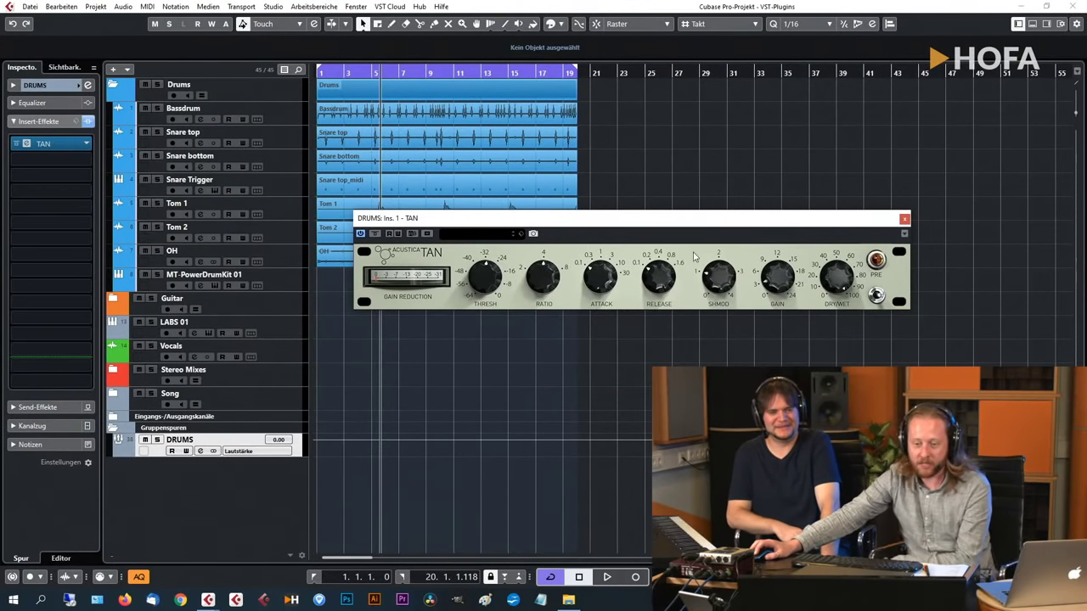
left_click_drag(724, 218, 714, 294)
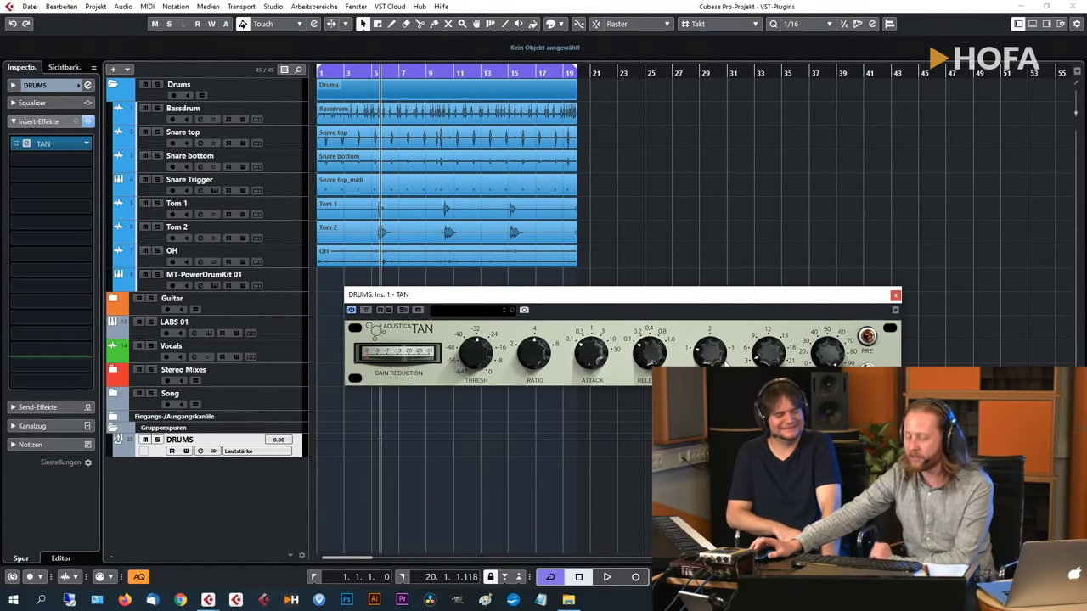
left_click(349, 73)
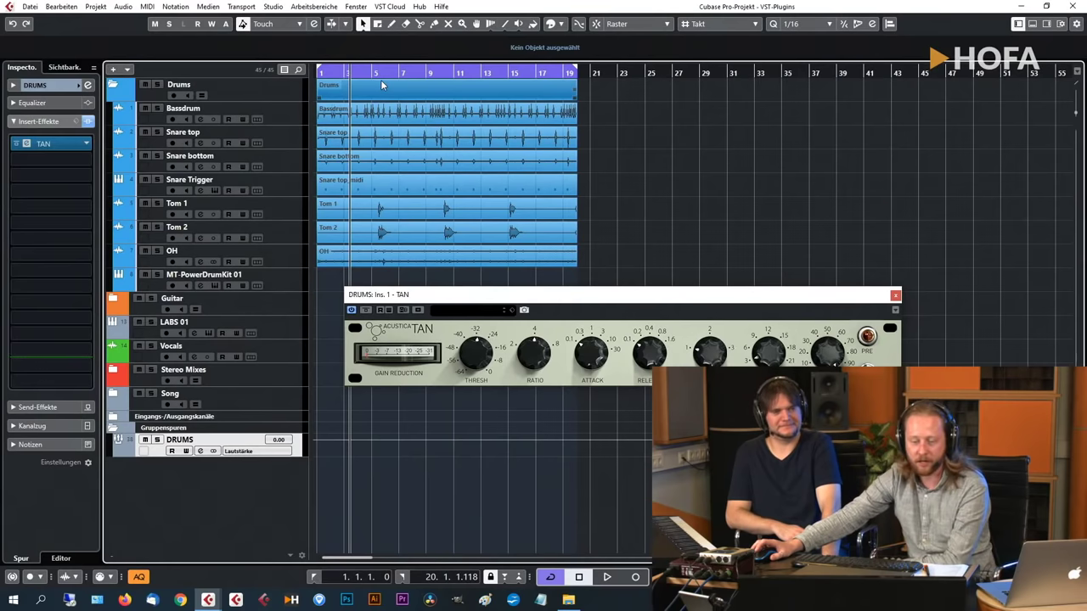
left_click_drag(616, 303, 659, 317)
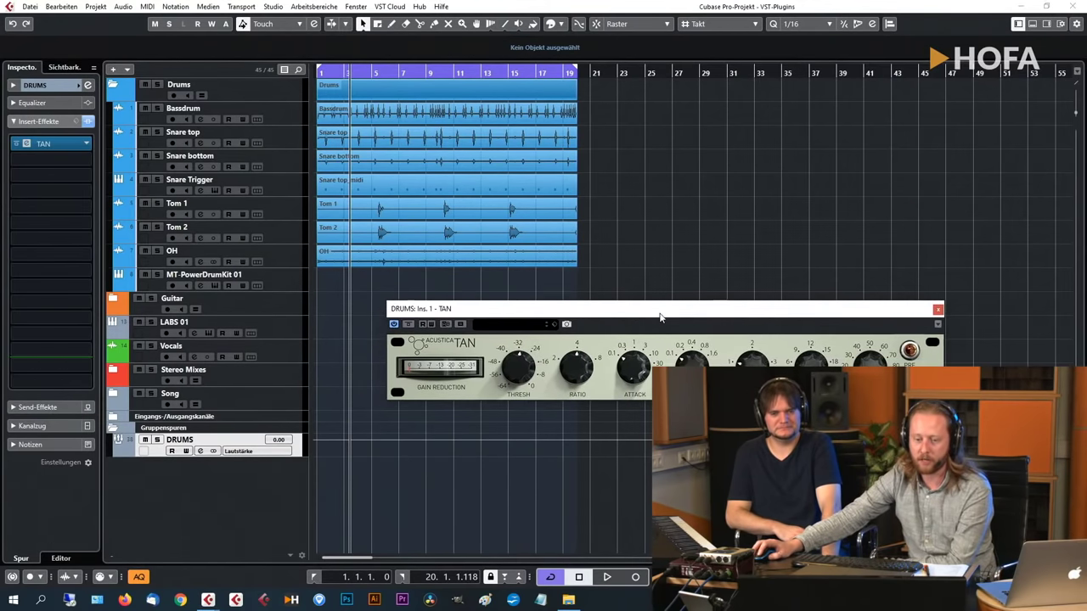
left_click(374, 70)
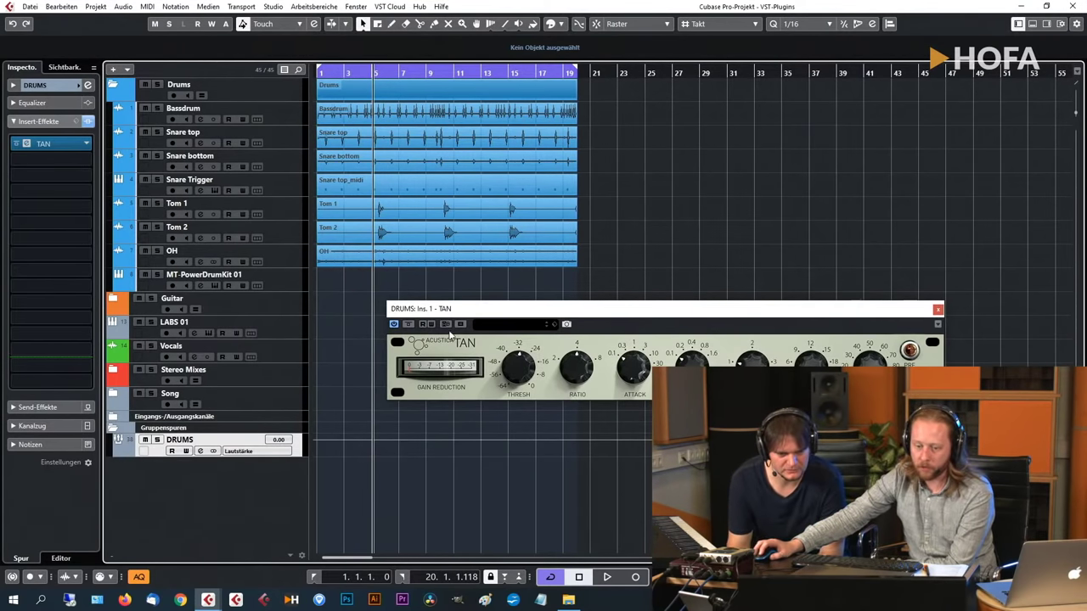
left_click_drag(841, 308, 832, 310)
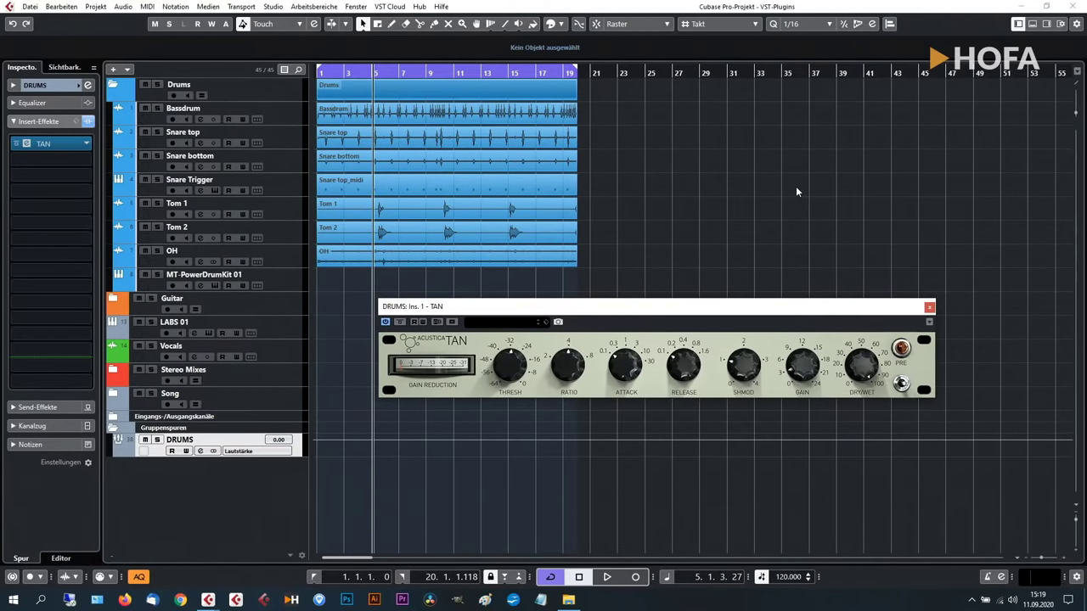
Play the drums from just before bar 5 and flip TAN's toggle switch below PRE to compare the sound, finishing with playback stopped.
left_click(904, 384)
left_click(903, 385)
left_click_drag(817, 310, 804, 299)
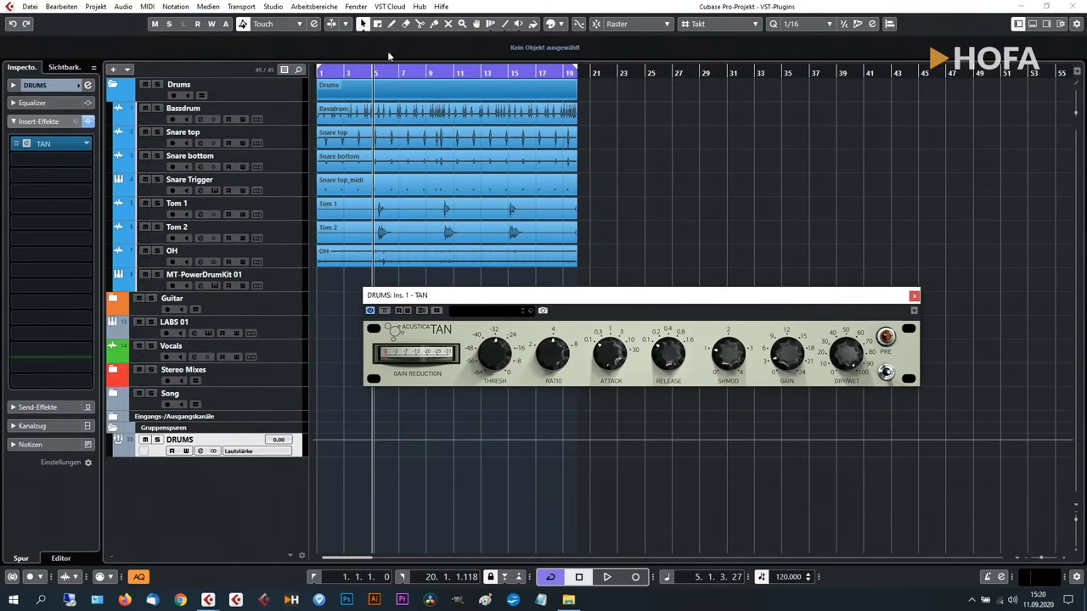
left_click(347, 77)
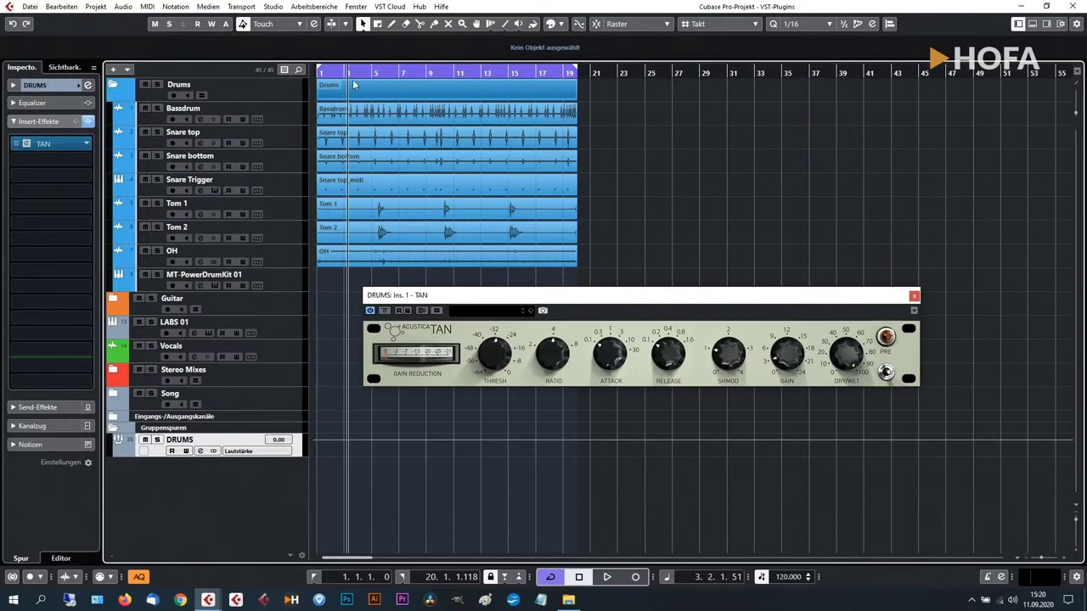
left_click(370, 75)
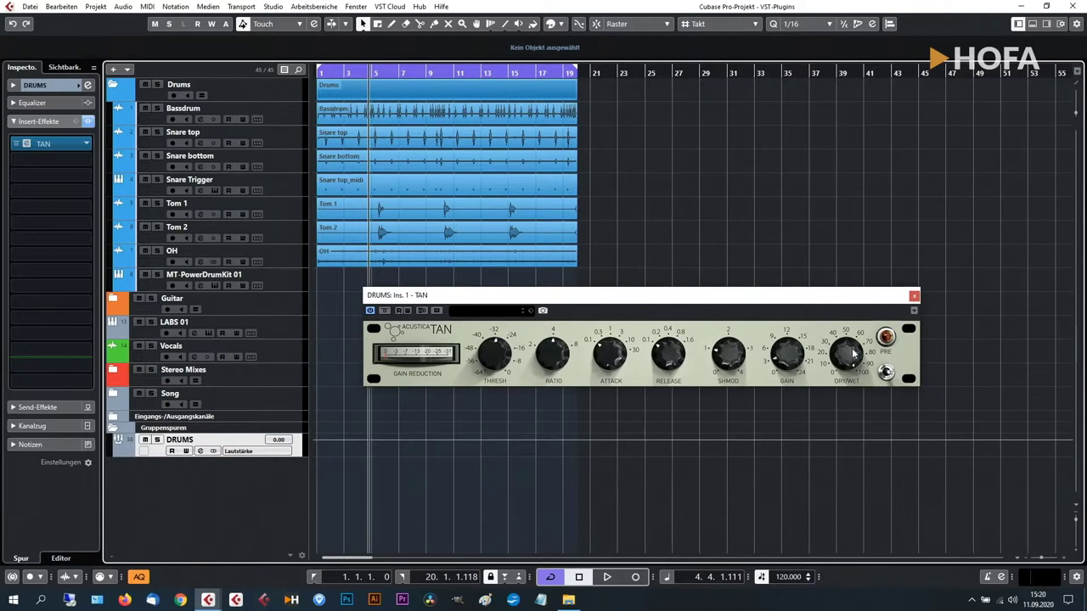
key("space")
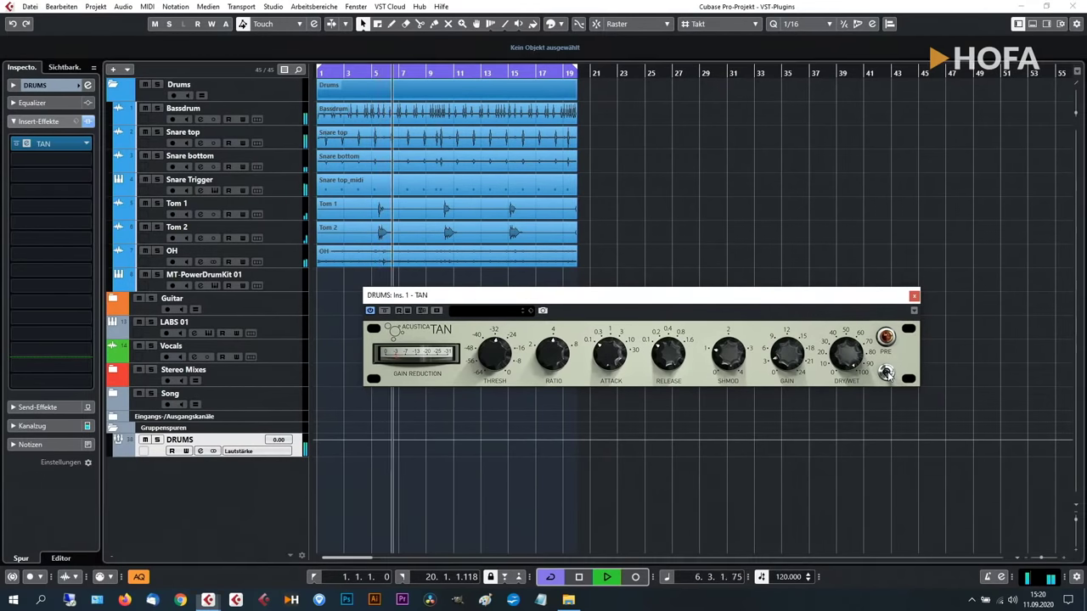
left_click(885, 374)
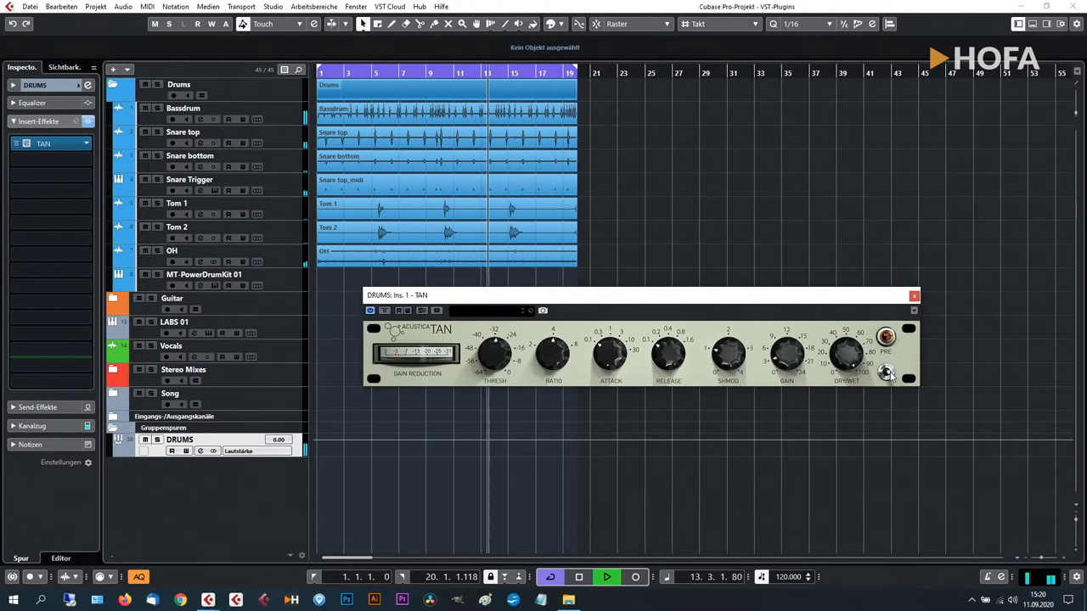
key("space")
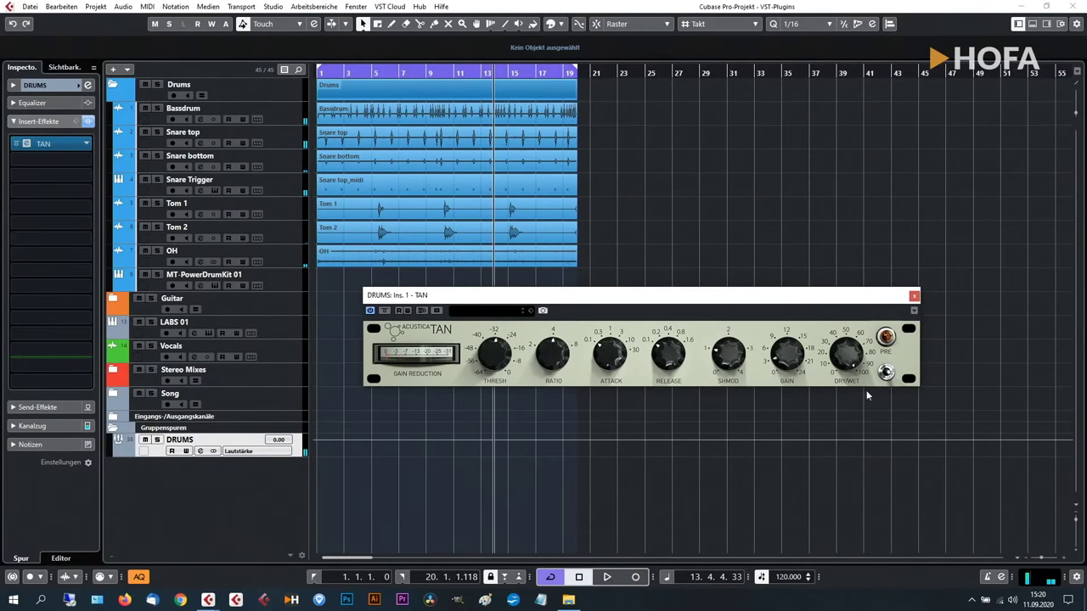
Close the TAN window and bypass TAN in the DRUMS group's first insert slot.
left_click(915, 297)
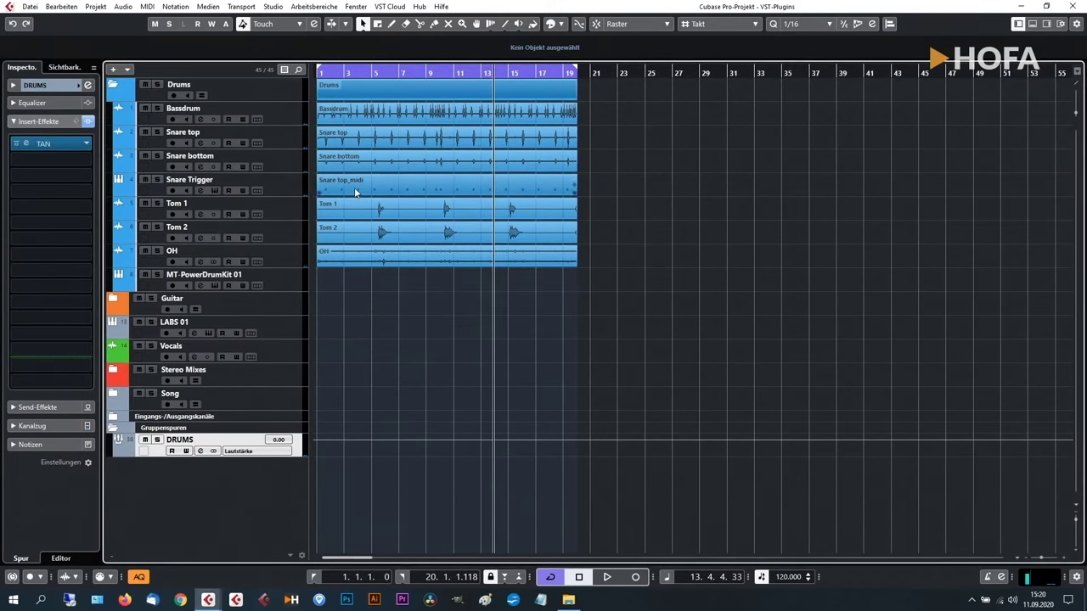
right_click(12, 143)
left_click(7, 147)
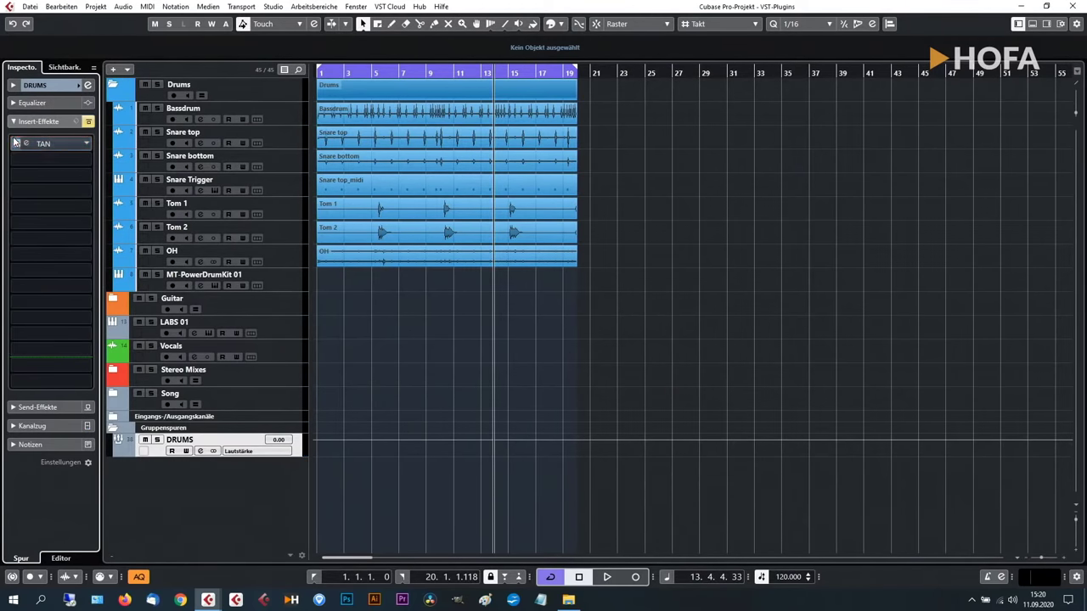
Load BitterSweetV3 into the second insert slot of the Snare top track and move its window clear of the drum parts.
left_click(35, 176)
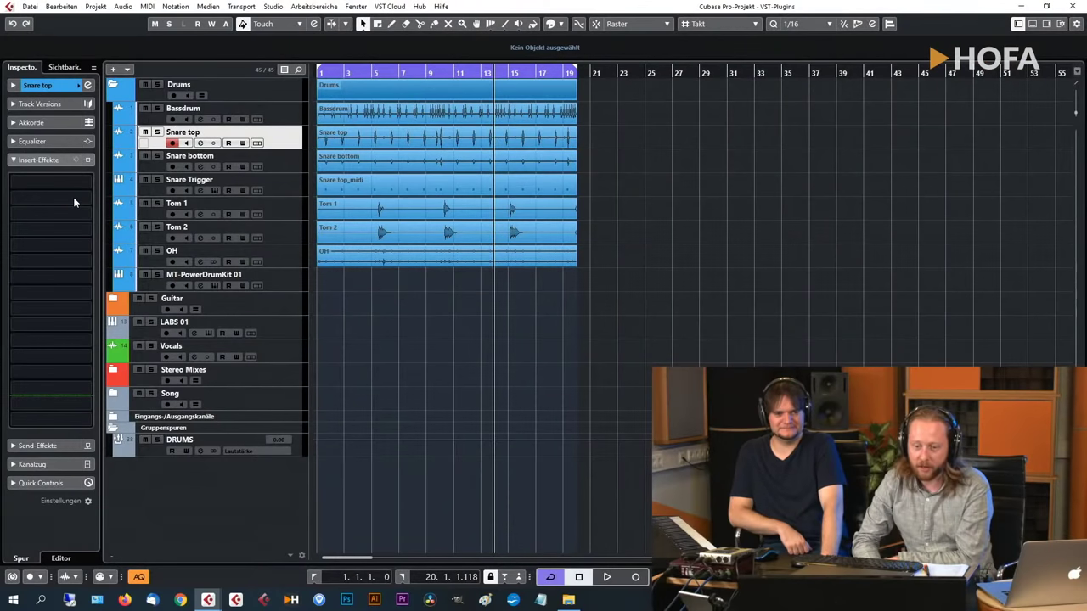
left_click(73, 197)
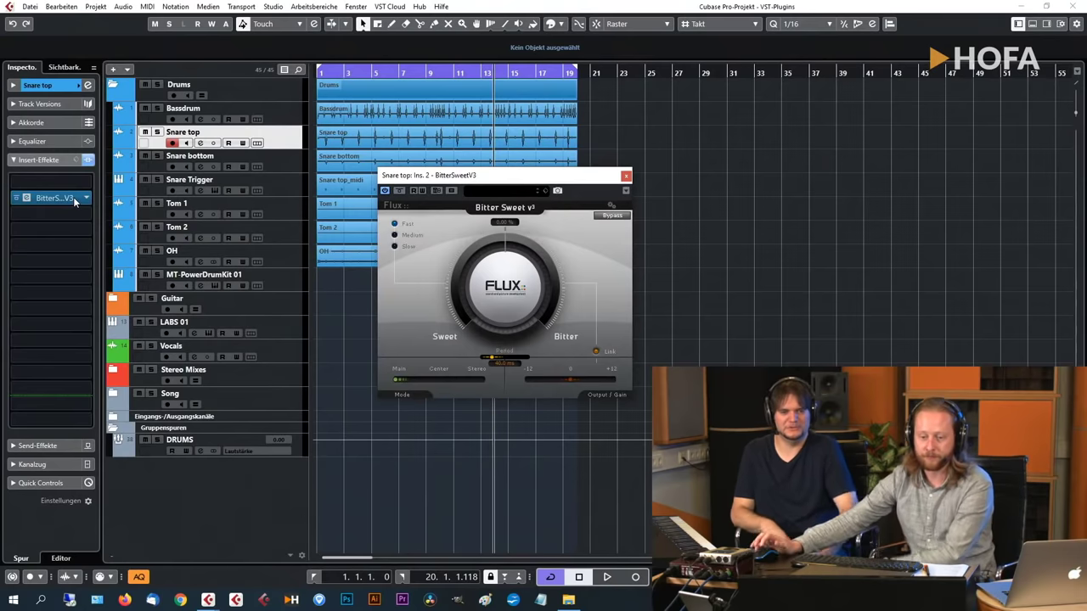
left_click_drag(549, 178, 851, 114)
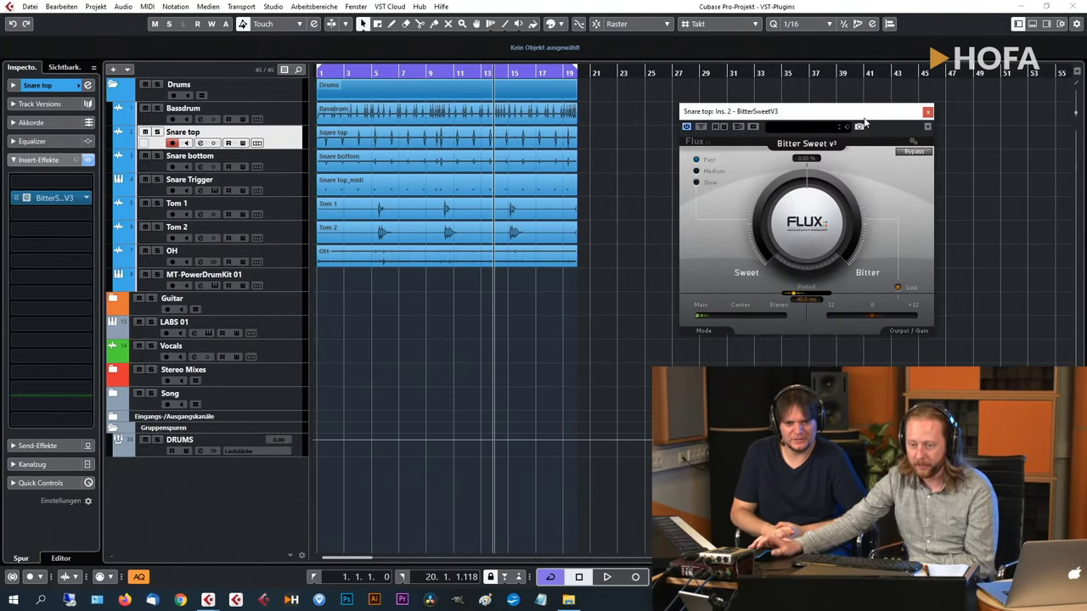
left_click_drag(805, 105, 769, 114)
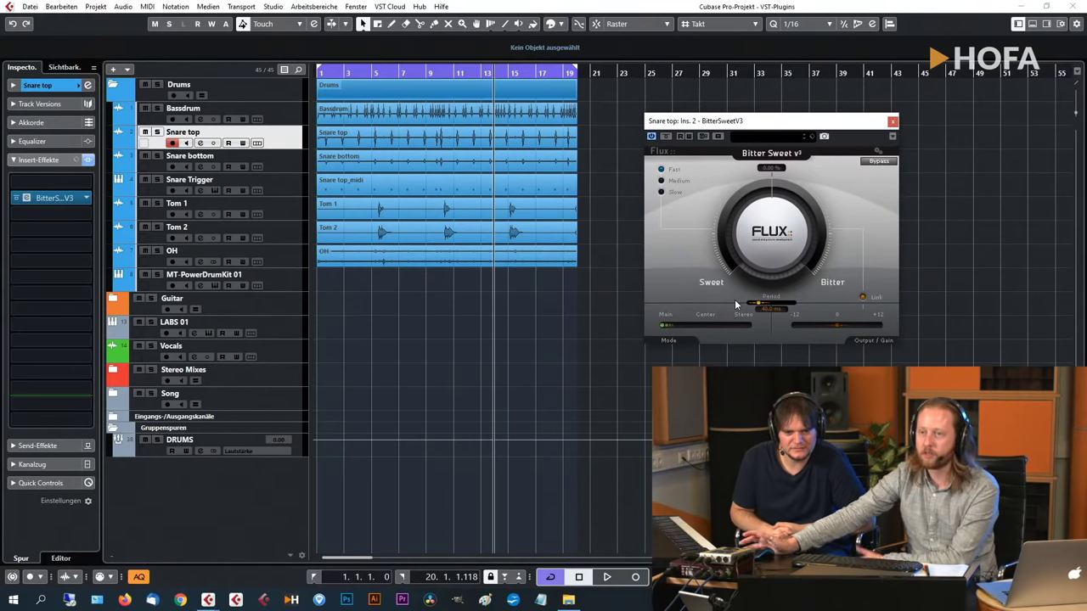
Solo the Snare top track, place the playback cursor at bar 5 and shift the BitterSweetV3 window slightly.
left_click(361, 90)
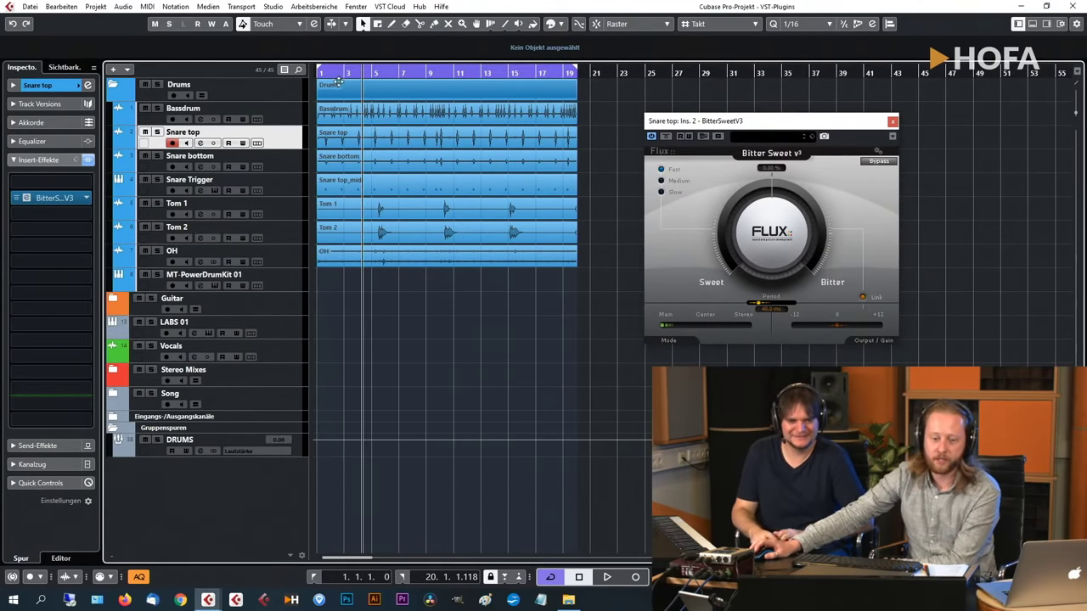
left_click(157, 133)
left_click(344, 66)
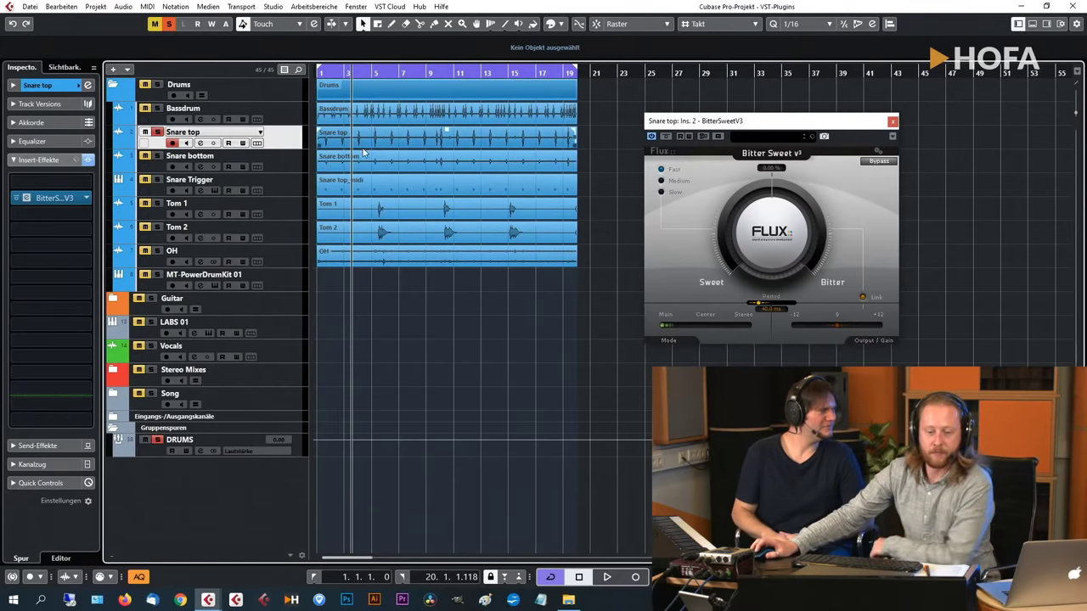
left_click_drag(382, 75, 367, 76)
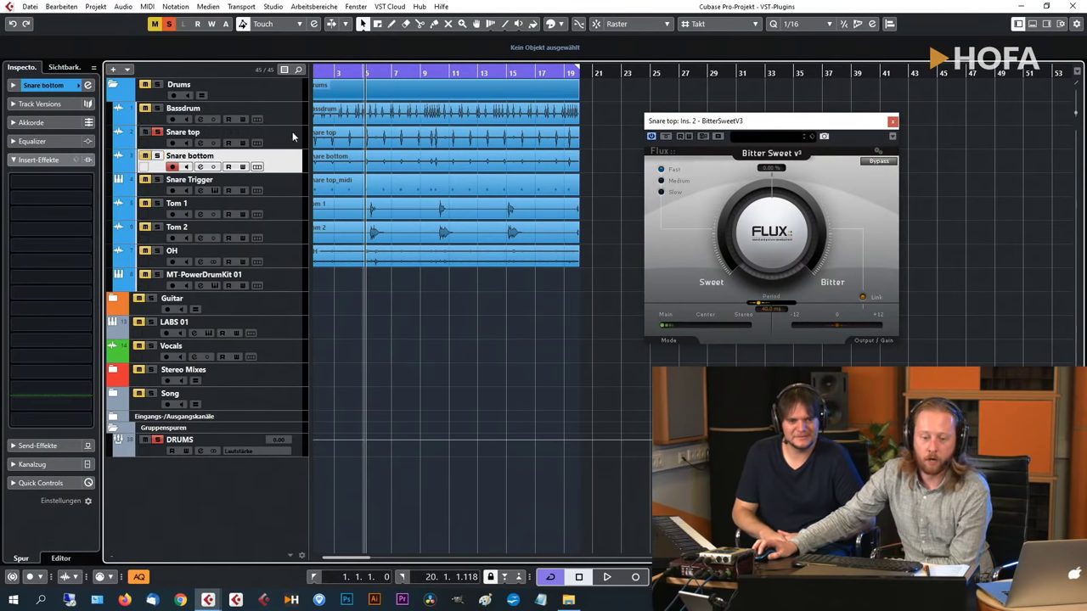
left_click_drag(802, 124, 772, 107)
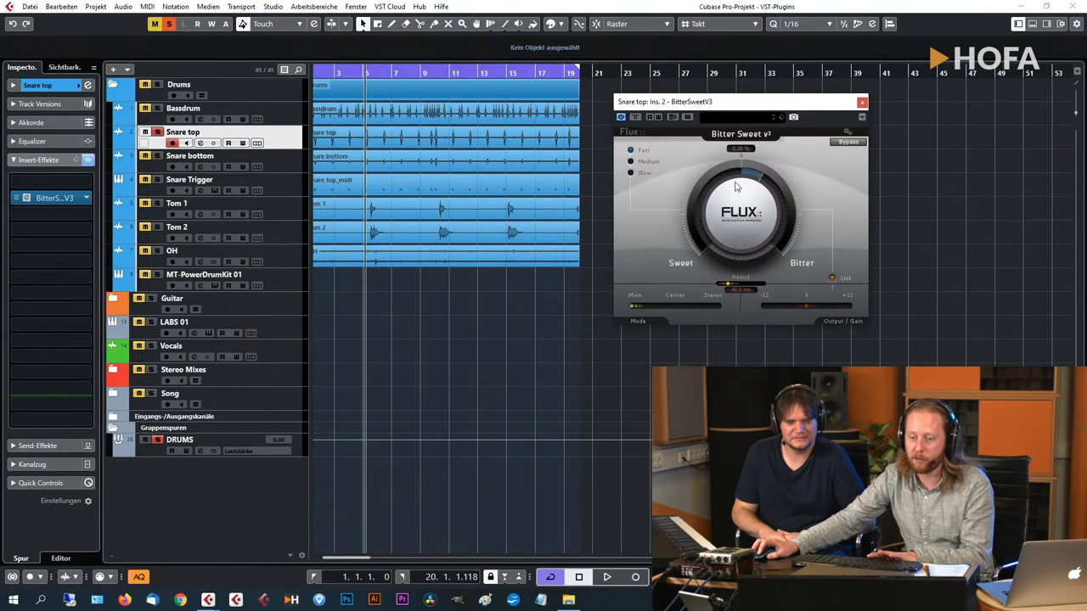
right_click(747, 218)
mouse_move(747, 217)
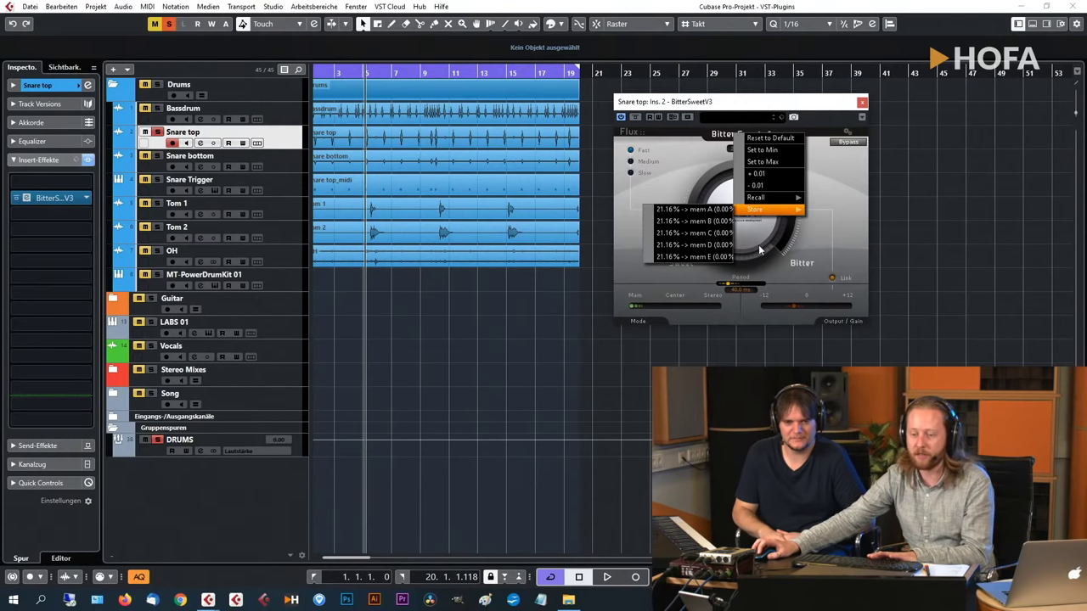
left_click(849, 238)
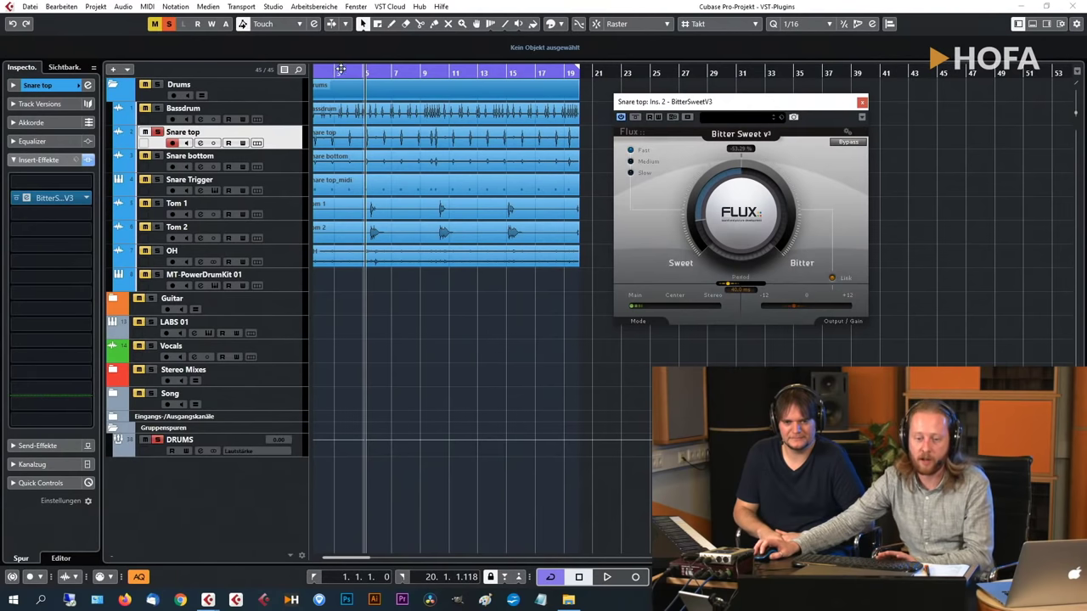
Audition the soloed snare with the Bitter Sweet knob at -100 % (Sweet) and at 100 % (Bitter), finishing with playback stopped.
left_click_drag(740, 213, 718, 277)
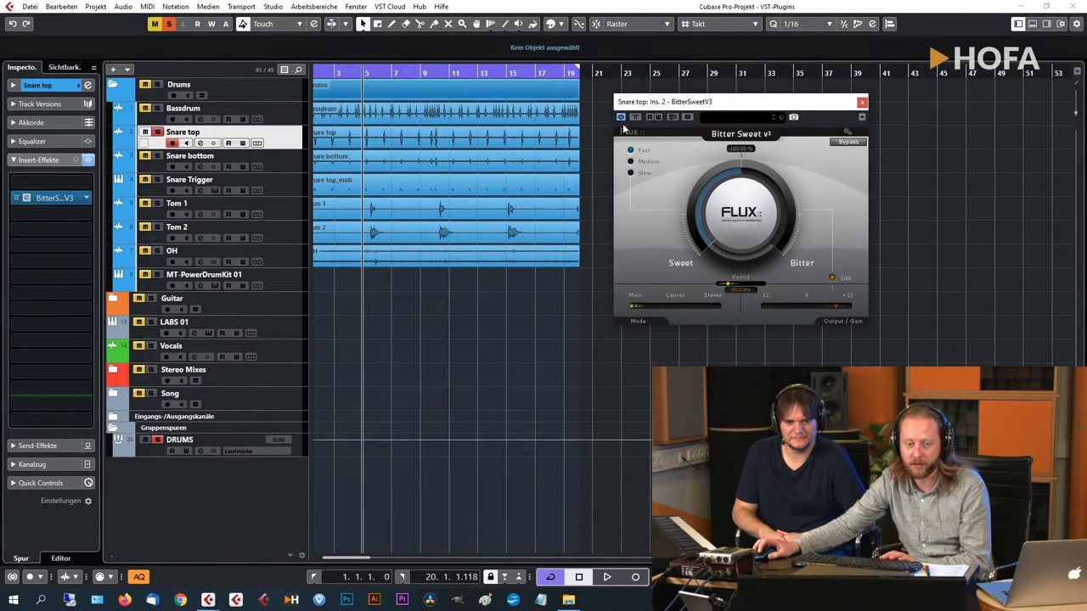
key("space")
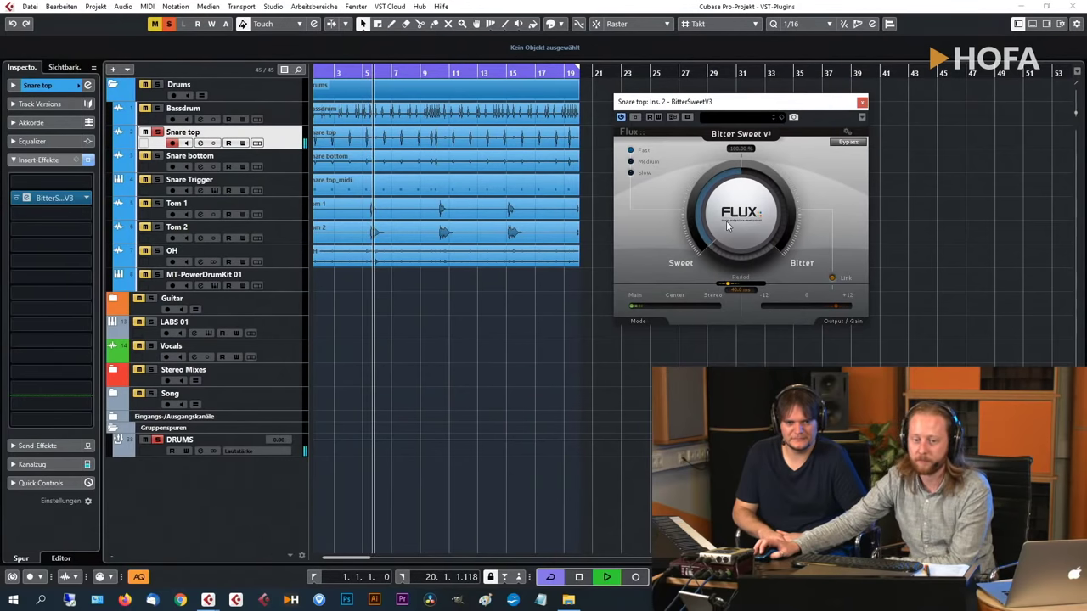
left_click_drag(733, 236, 762, 99)
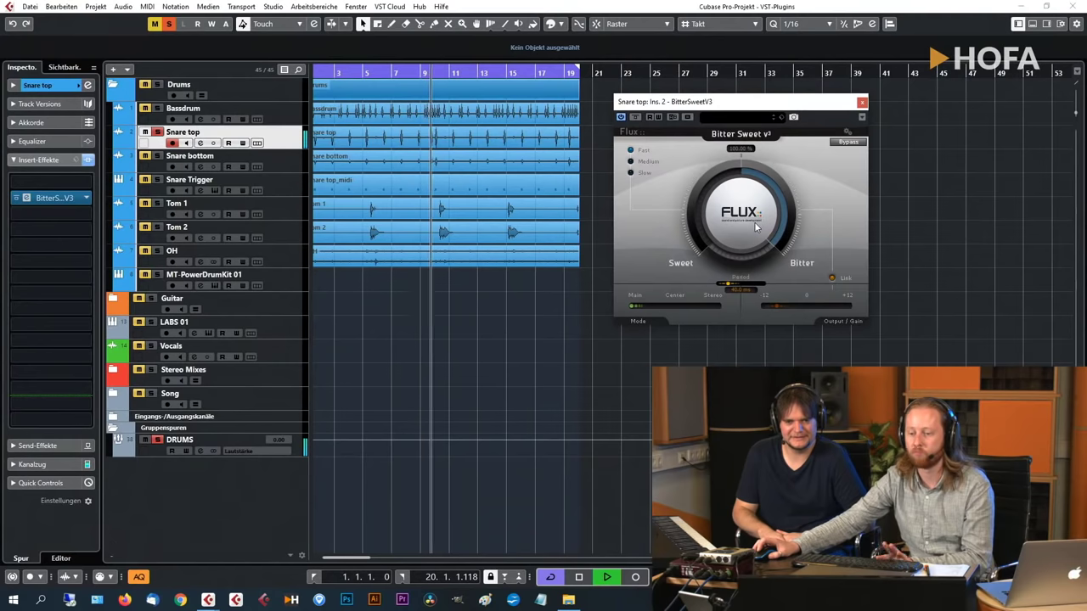
key("space")
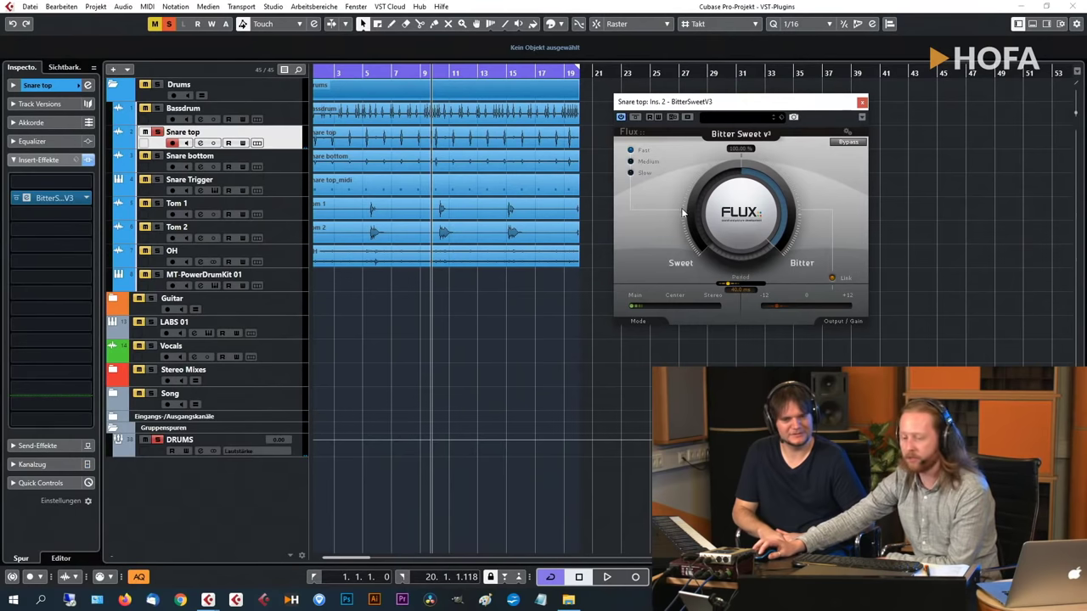
Reduce the Bitter Sweet amount to about 12.7 % on the Bitter side and set the Period to 42.5 ms.
left_click_drag(776, 236, 773, 174)
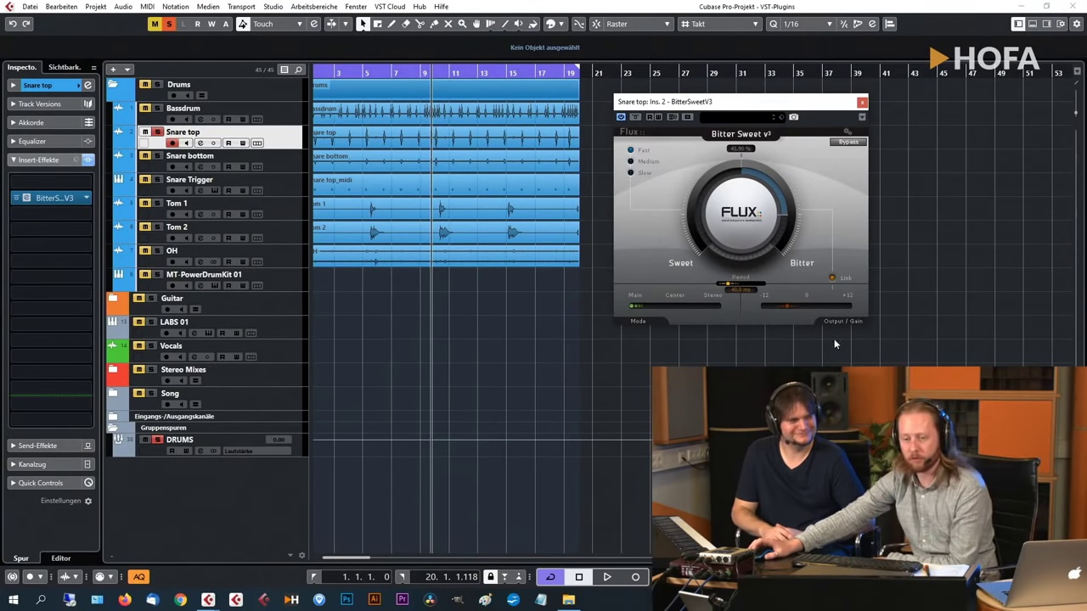
left_click_drag(752, 102, 771, 135)
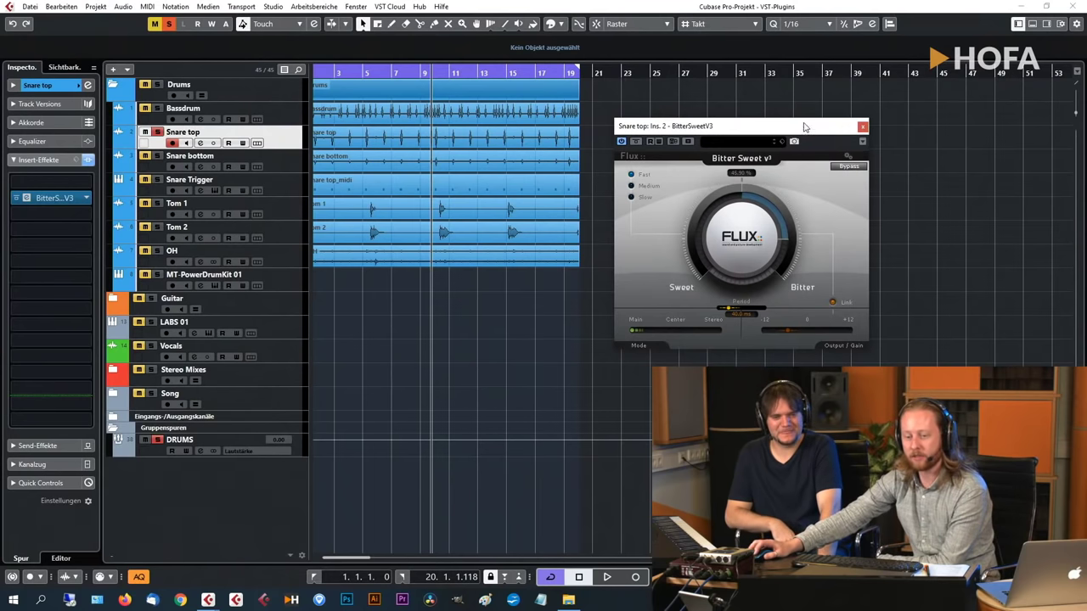
left_click_drag(805, 127, 827, 115)
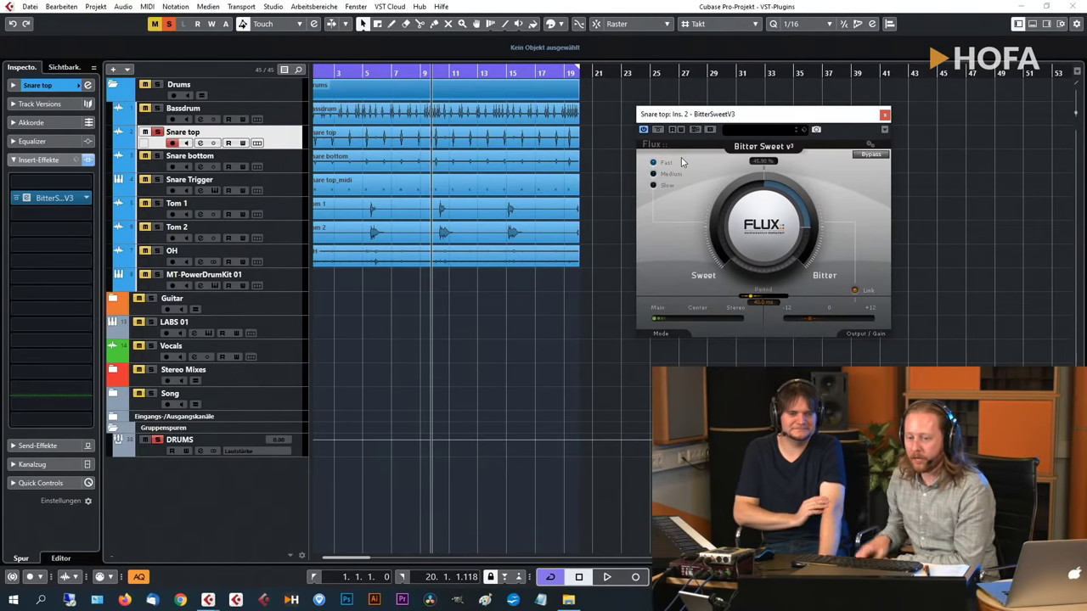
left_click_drag(835, 247, 752, 178)
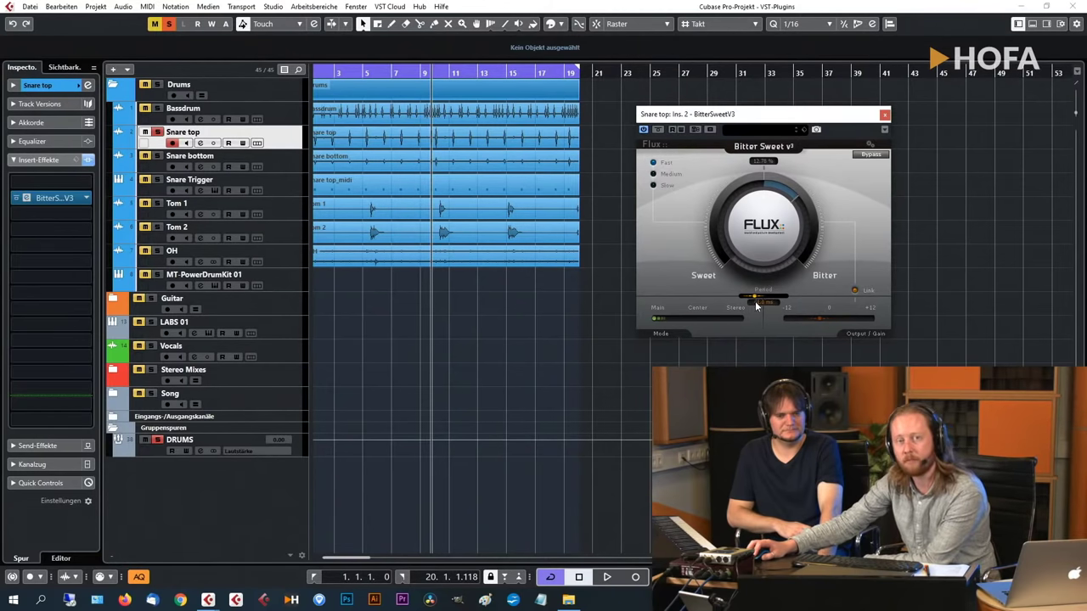
left_click_drag(756, 307, 774, 308)
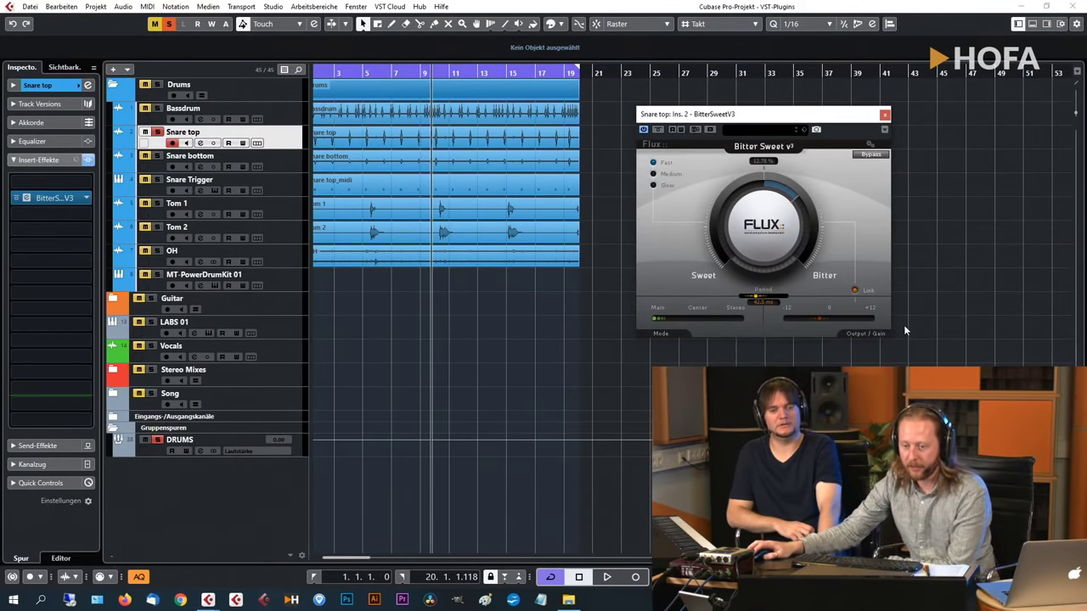
Raise the Bitter Sweet amount to 100 % on the Bitter side and set the Period to 34.7 ms after trying longer times.
left_click_drag(767, 204, 767, 186)
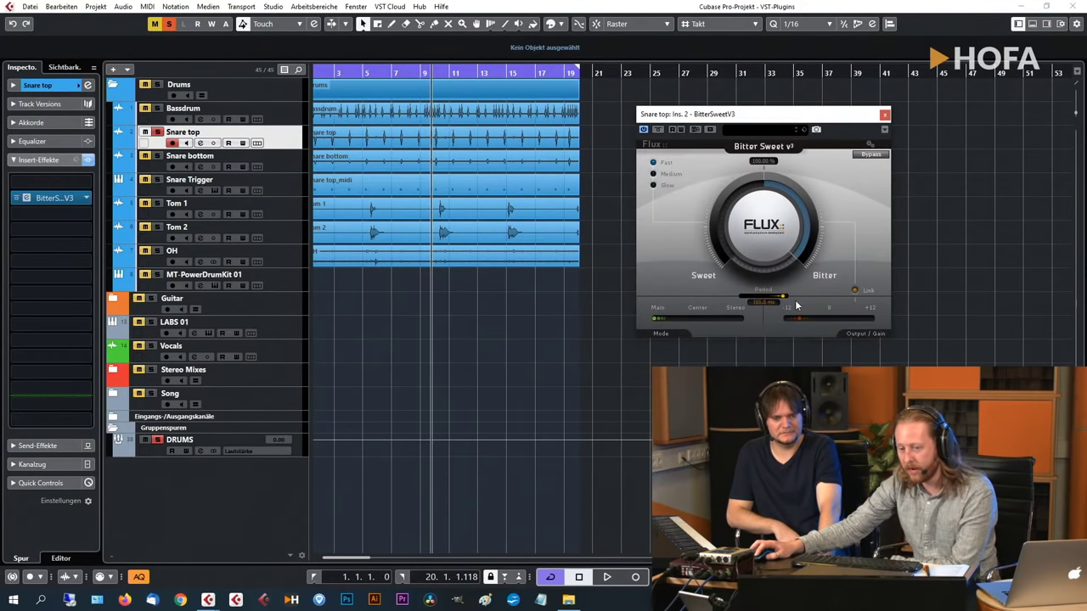
left_click_drag(796, 305, 805, 286)
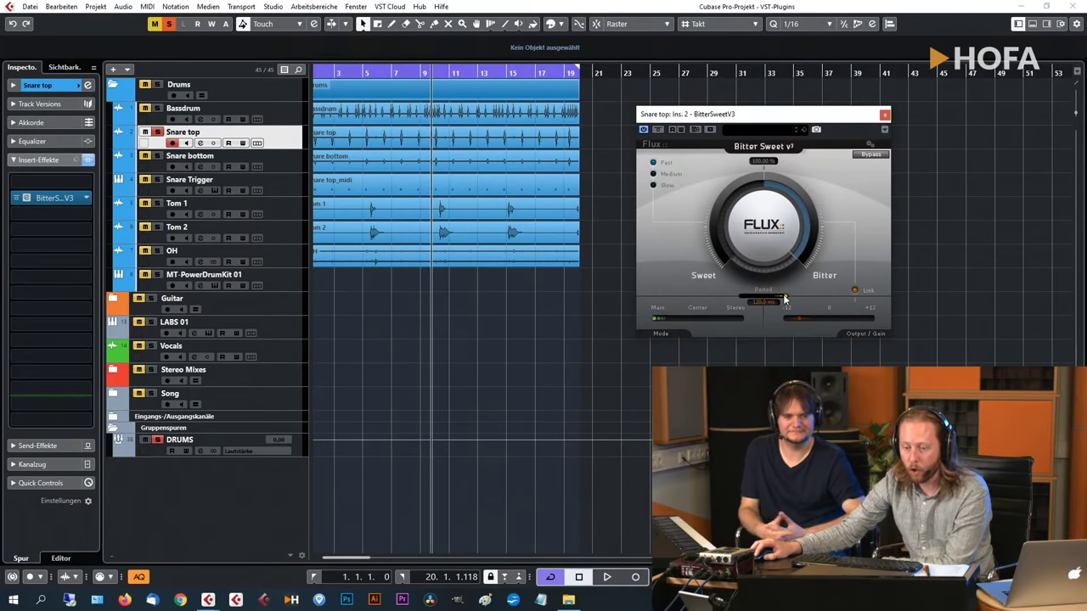
left_click_drag(784, 295, 745, 305)
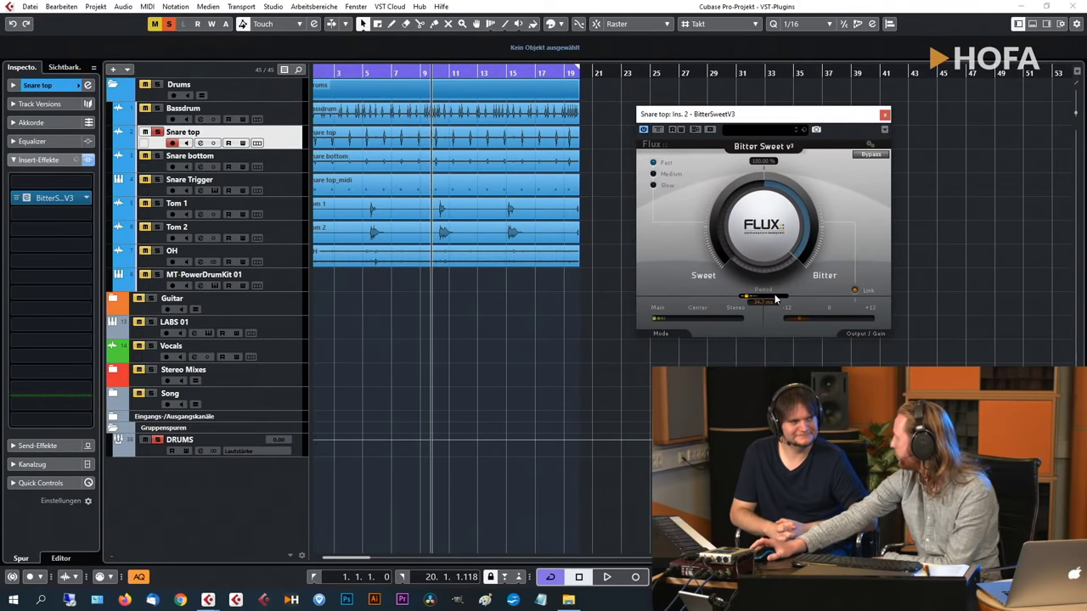
Set BitterSweetV3 to the Slow speed and shift its Mode from Main through Center to Stereo.
left_click(654, 187)
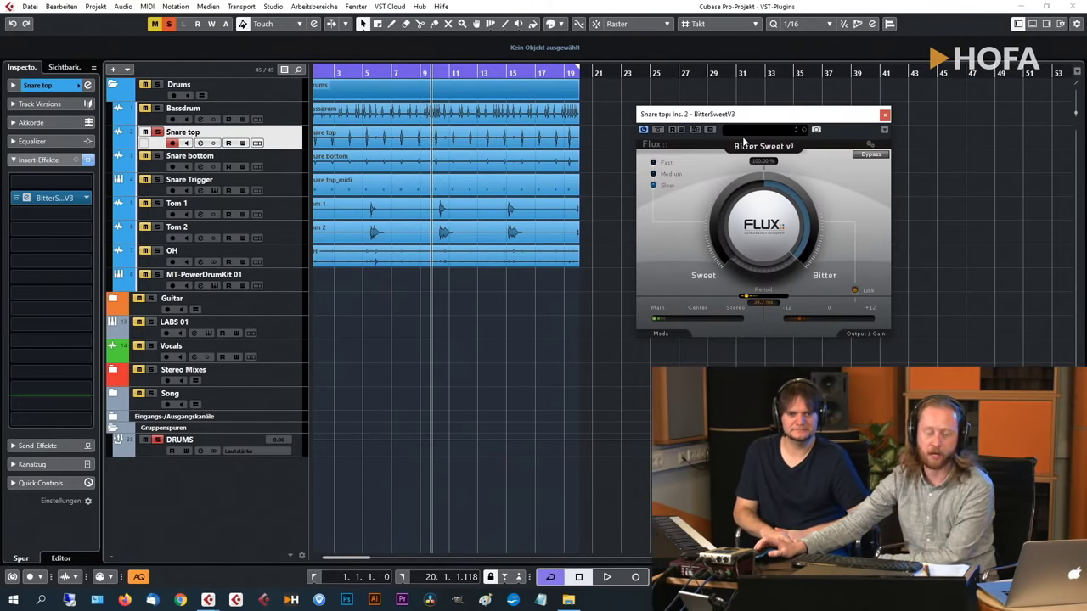
left_click(699, 317)
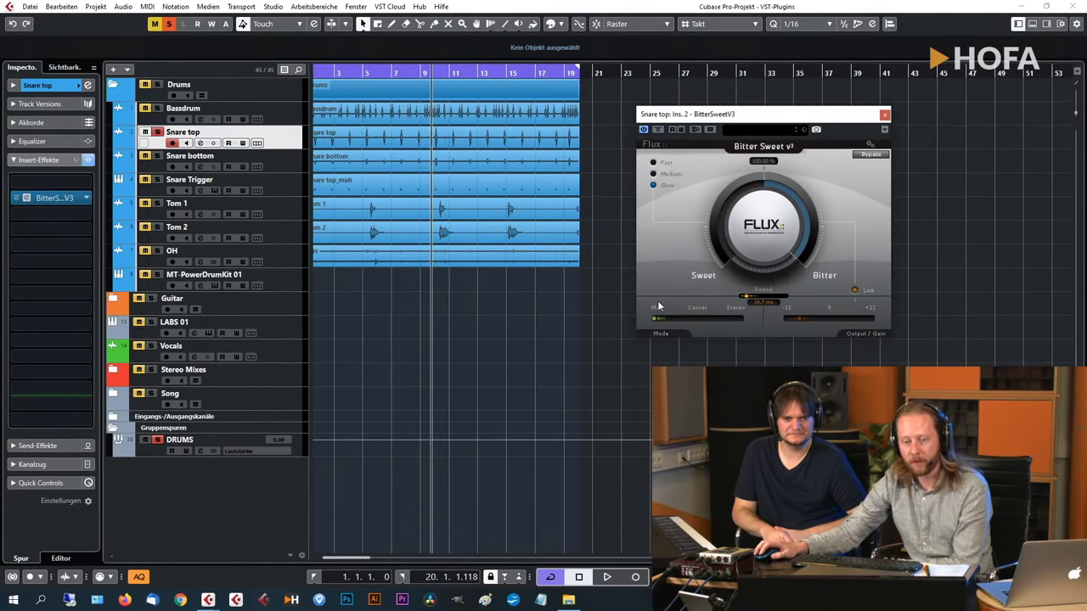
left_click_drag(823, 113, 802, 137)
left_click_drag(632, 338, 698, 339)
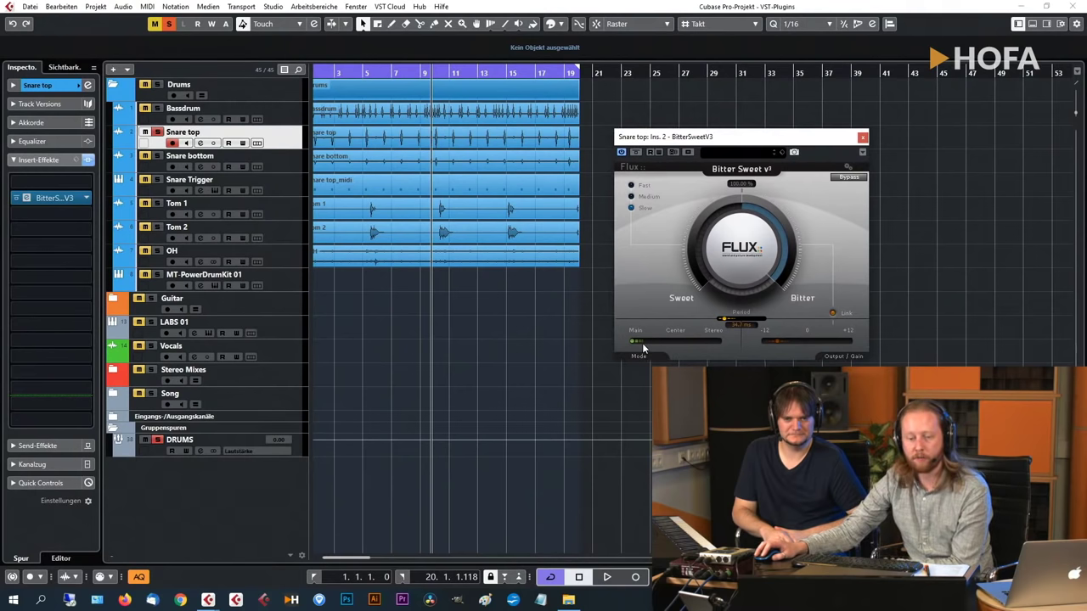
left_click_drag(630, 347, 684, 341)
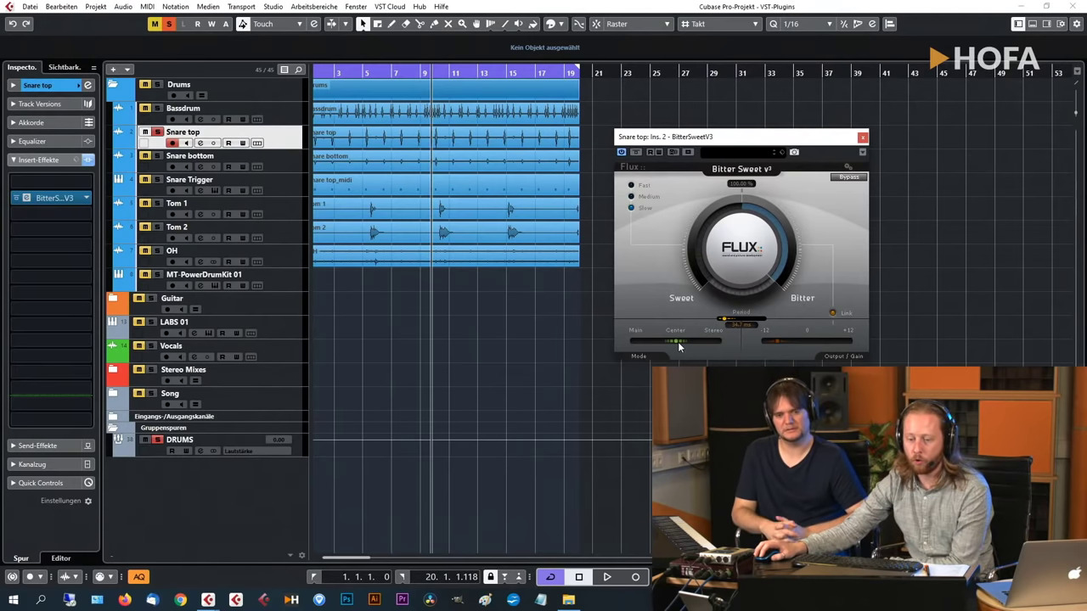
left_click_drag(678, 347, 722, 337)
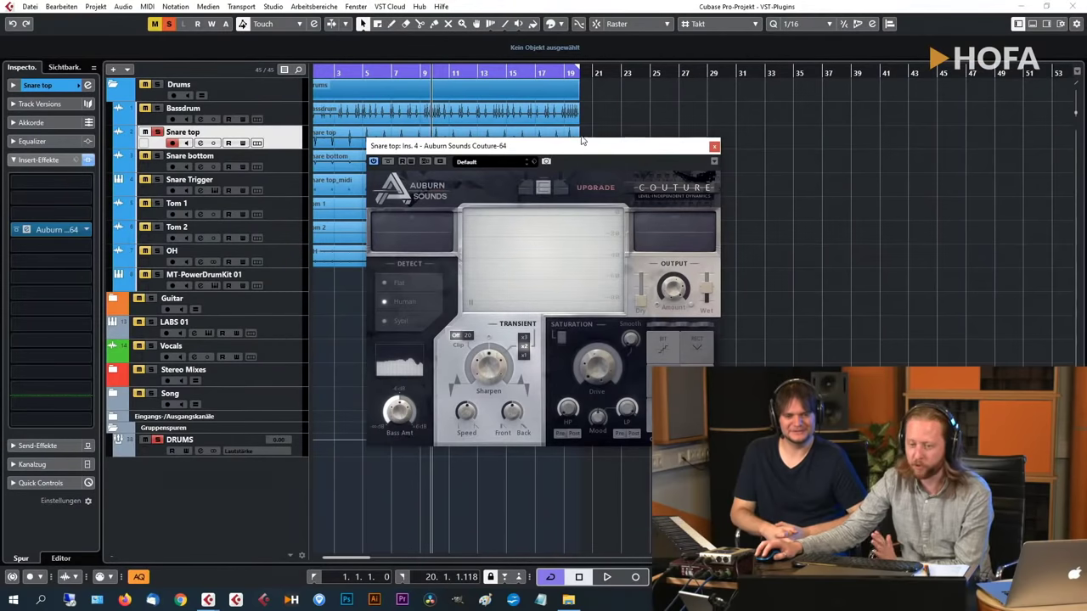
Move the Auburn Sounds Couture-64 window clear of the drum parts and try the Drive control in its Saturation section.
left_click_drag(582, 143, 808, 103)
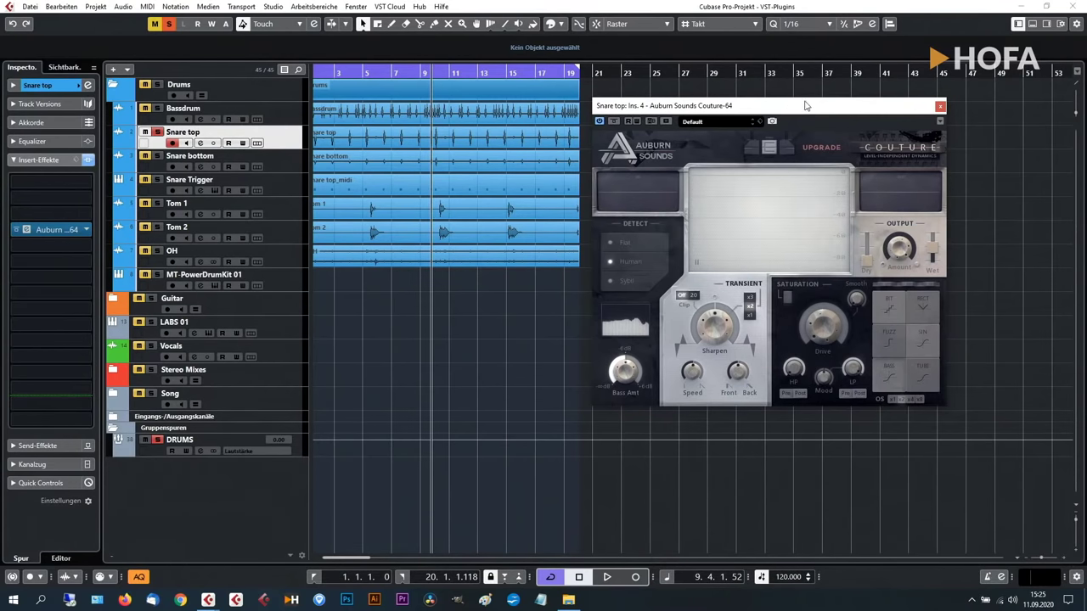
left_click_drag(807, 106, 821, 134)
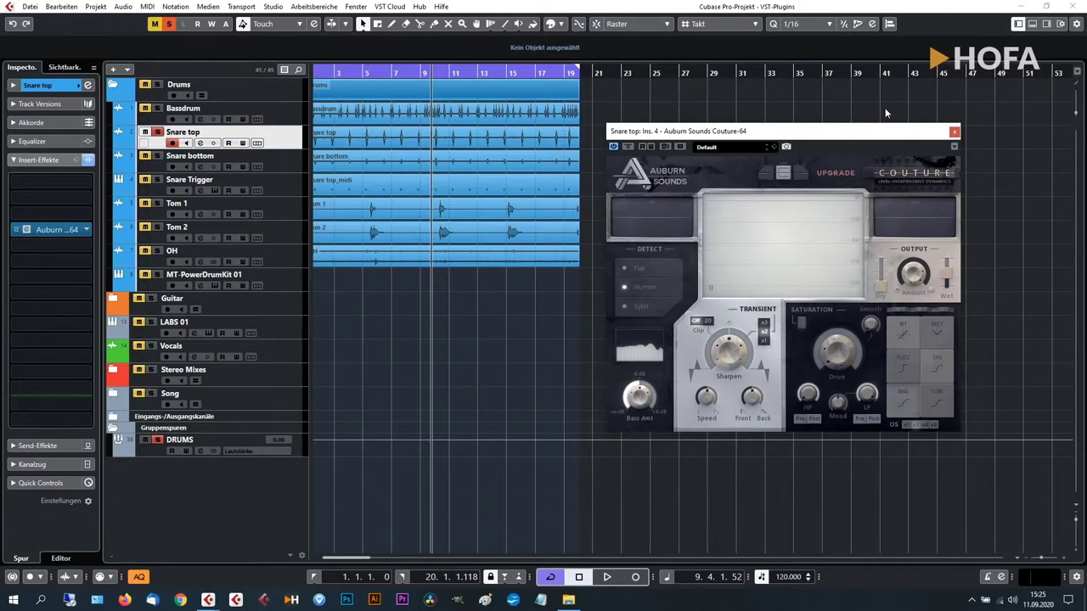
left_click_drag(878, 141, 888, 132)
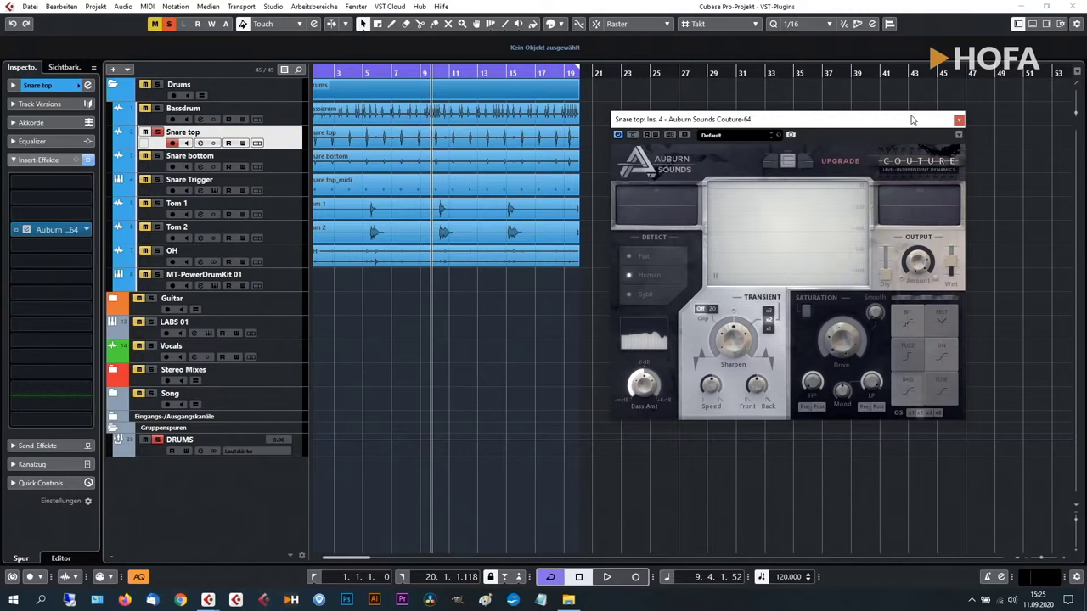
left_click_drag(912, 118, 909, 90)
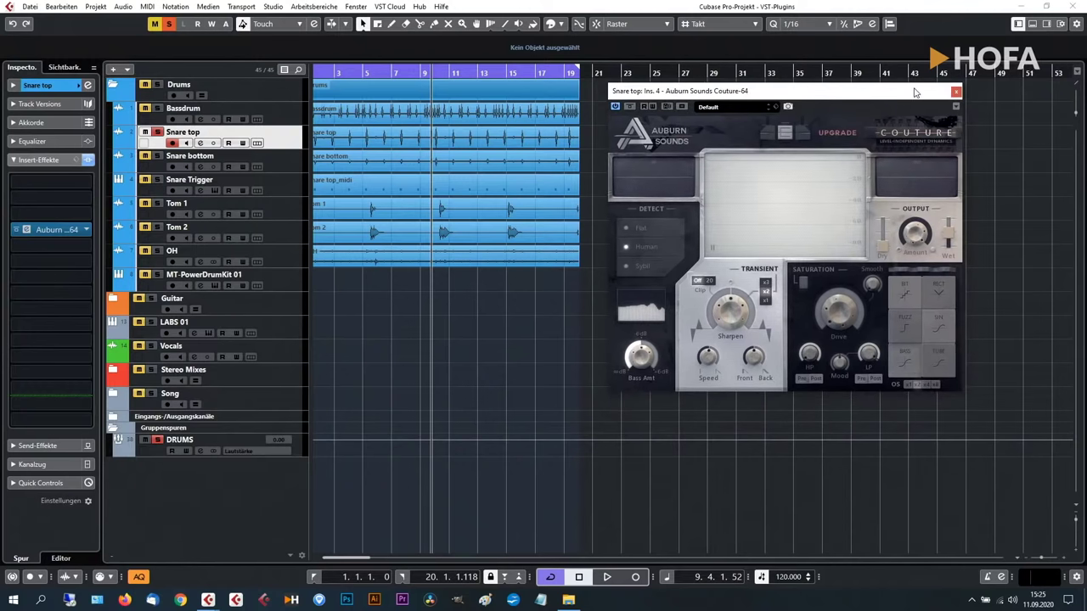
left_click(835, 304)
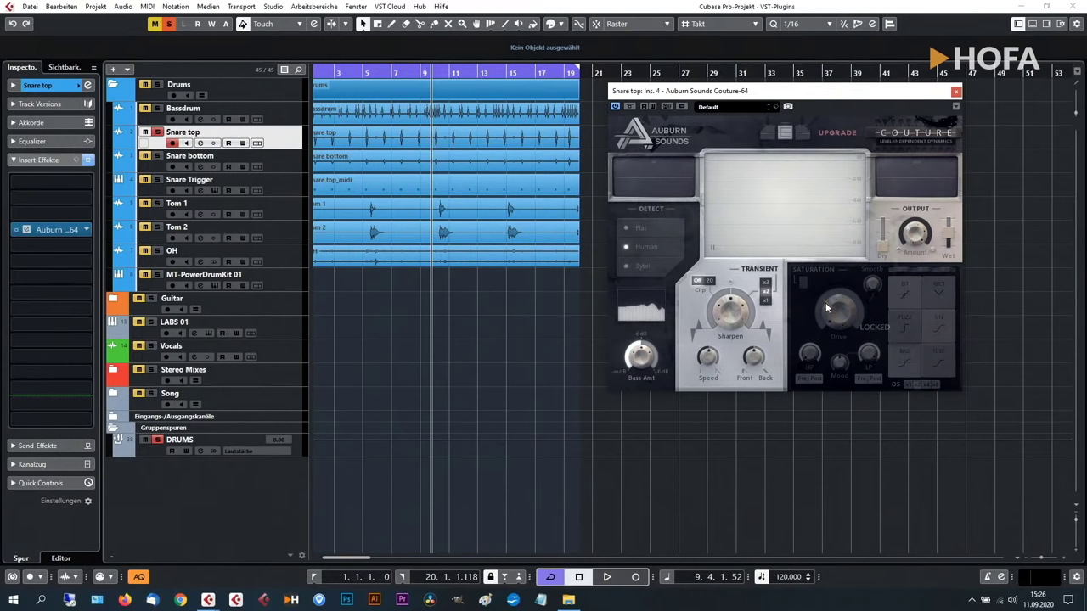
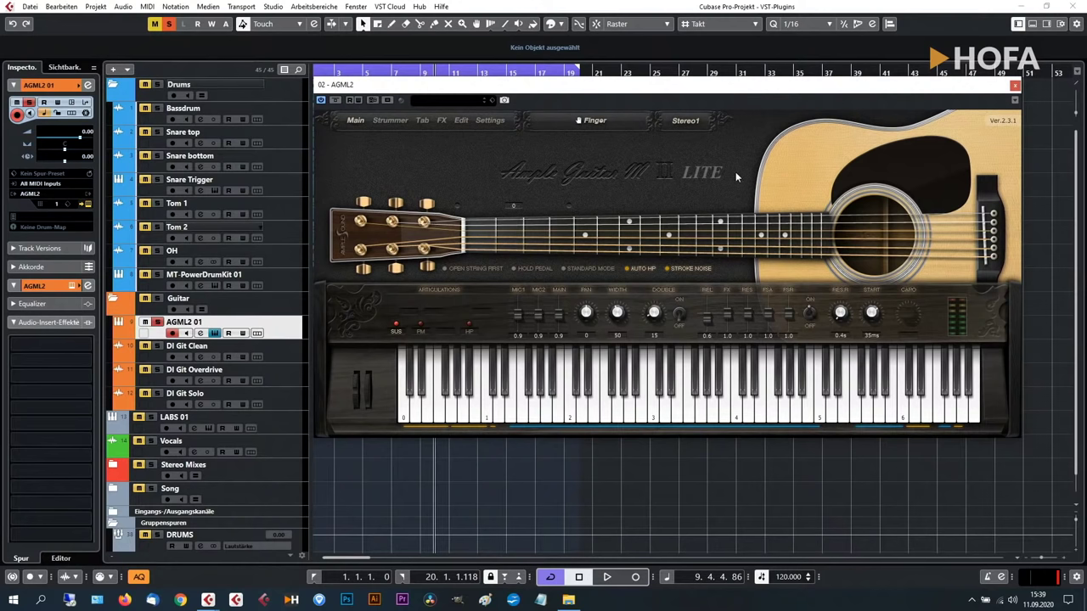
Close the AGML2 instrument window and move the Krush window clear of the track list.
left_click_drag(794, 85, 774, 73)
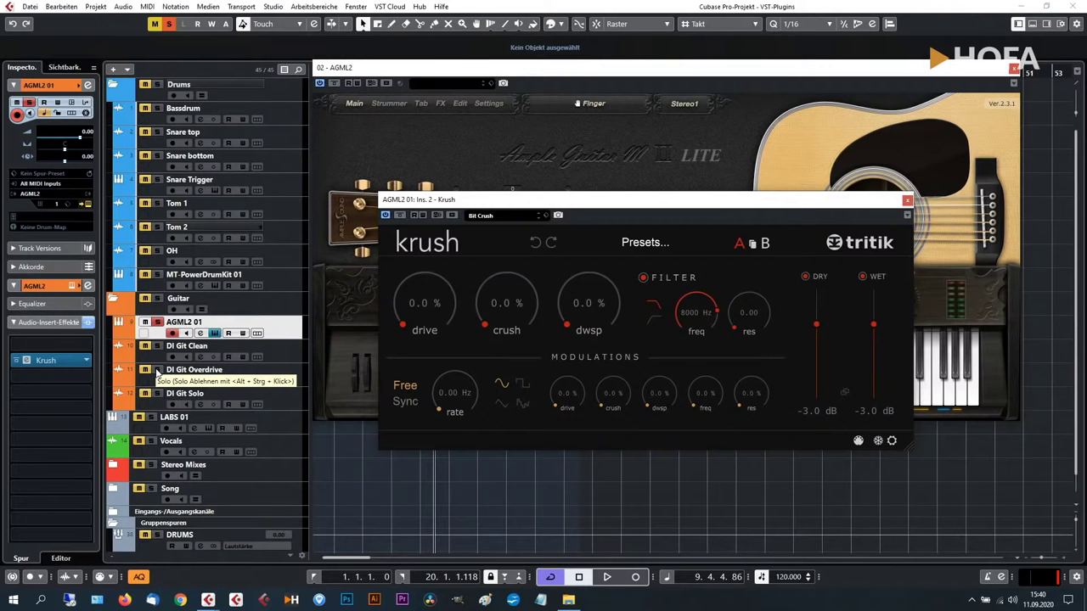
left_click(1012, 68)
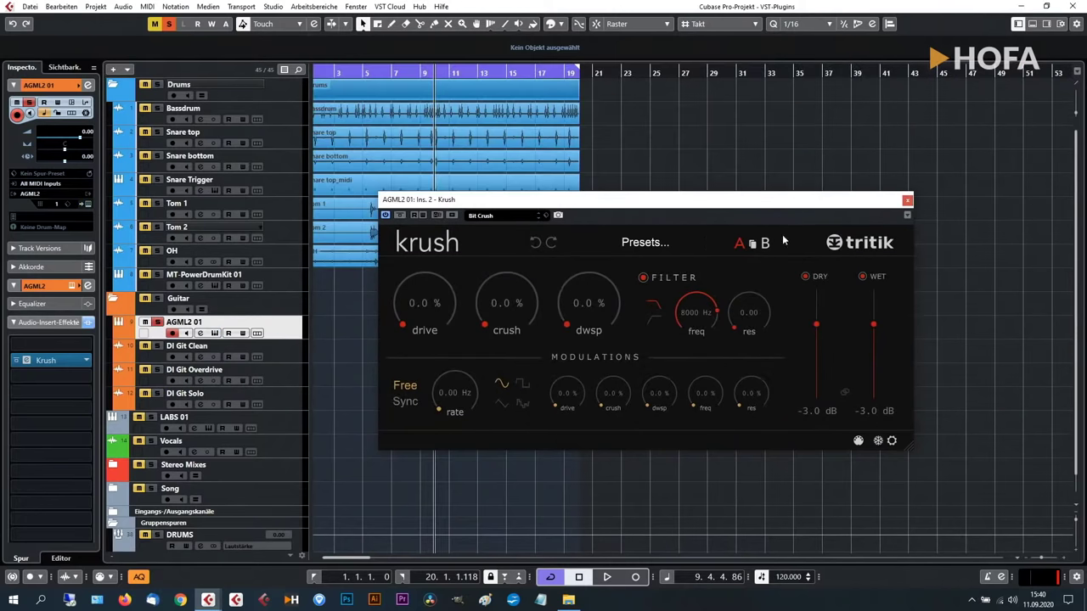
left_click_drag(761, 213, 895, 130)
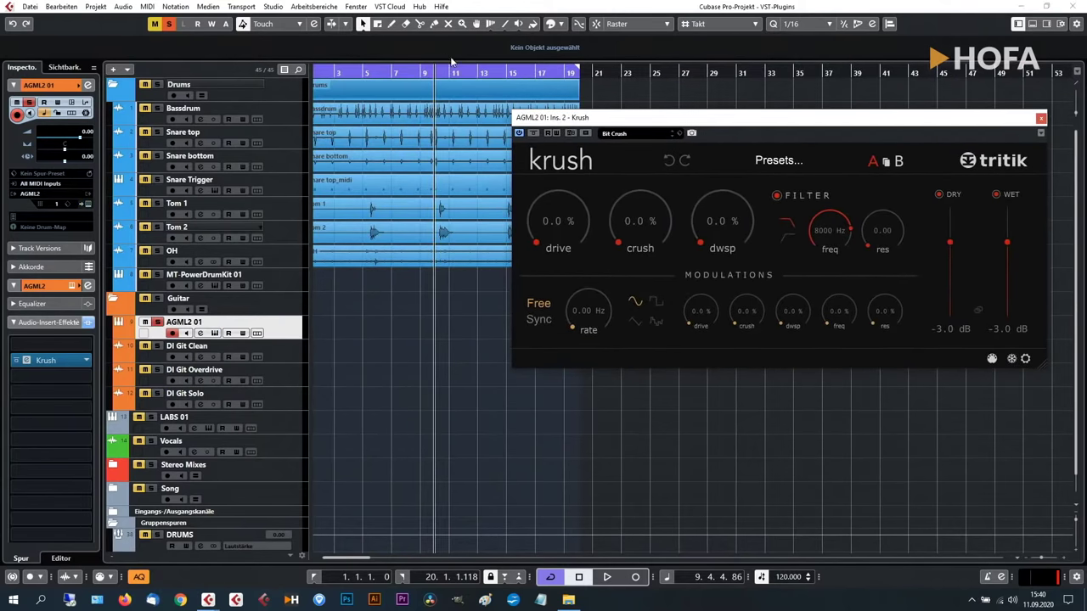
Record a MIDI guitar take on the AGML2 01 track from about bar 22 to bar 33, keeping the Krush window off the recording area.
key("Home")
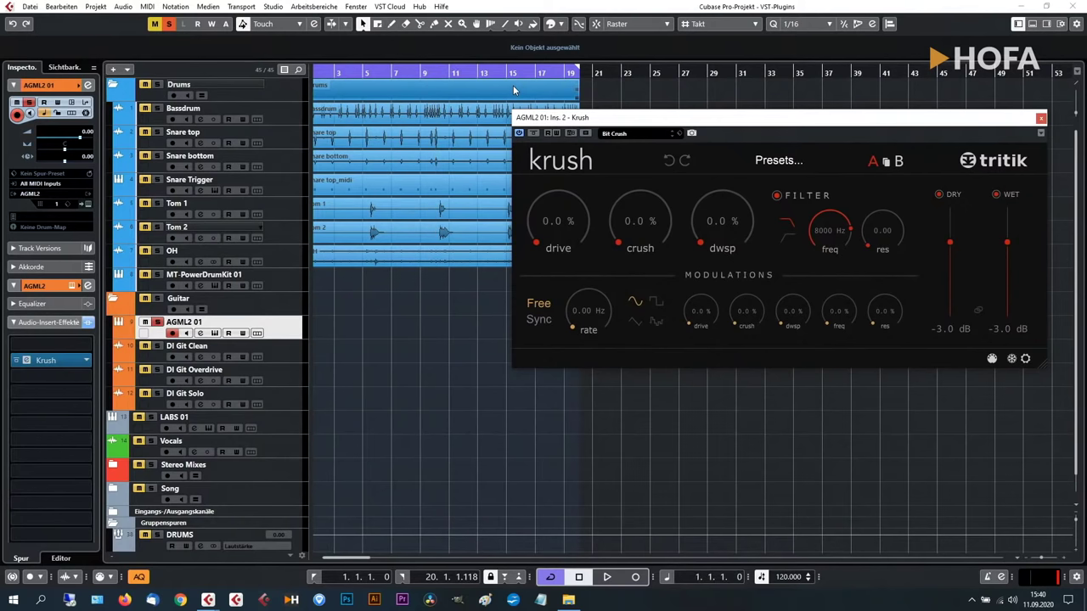
left_click(605, 71)
left_click_drag(612, 121, 477, 107)
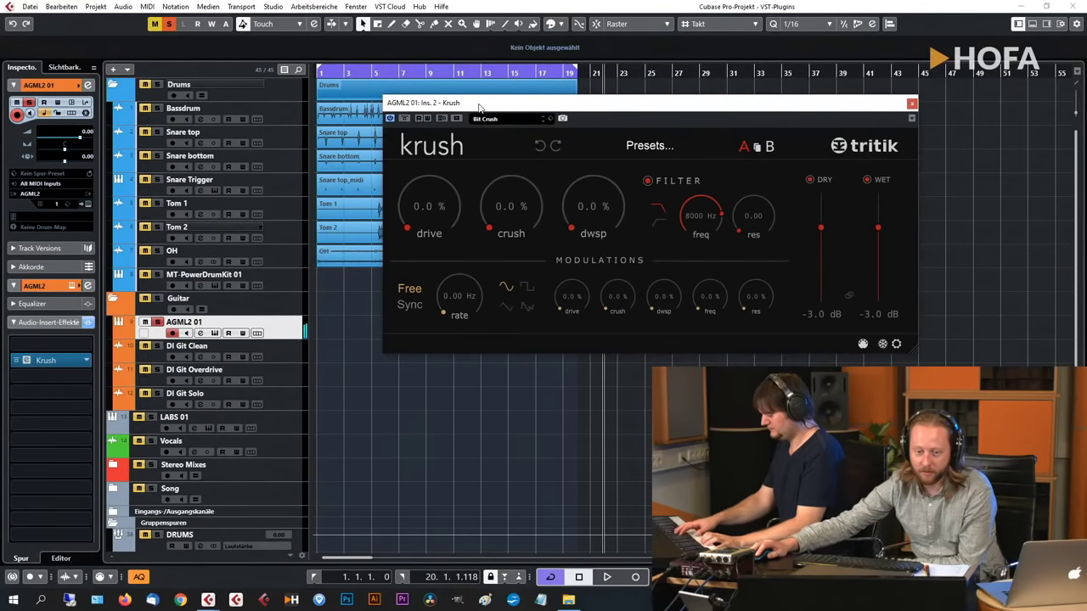
key("KP_Multiply")
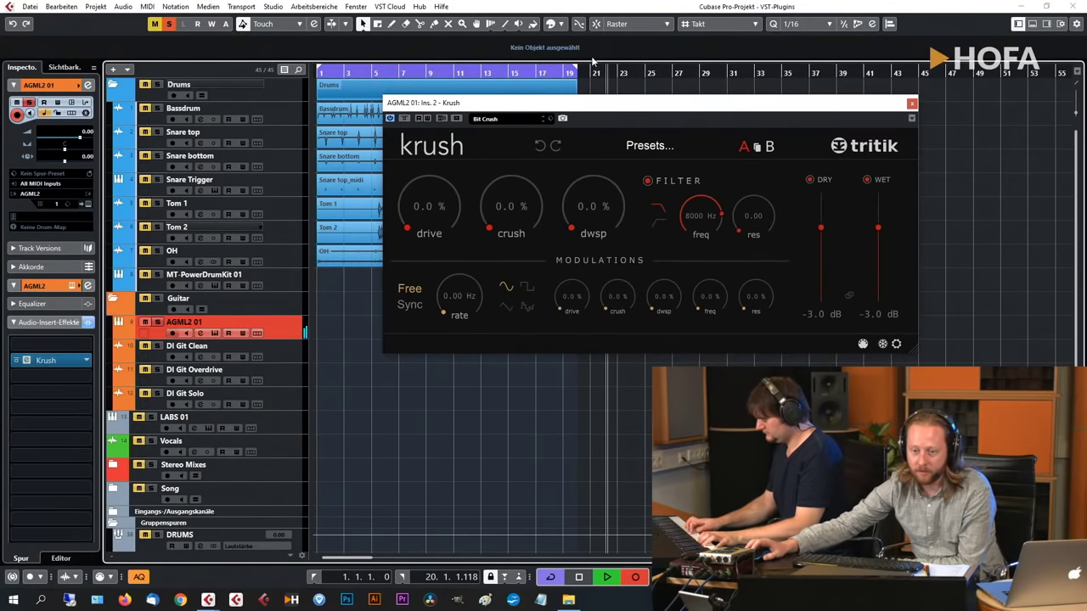
left_click_drag(478, 106, 208, 104)
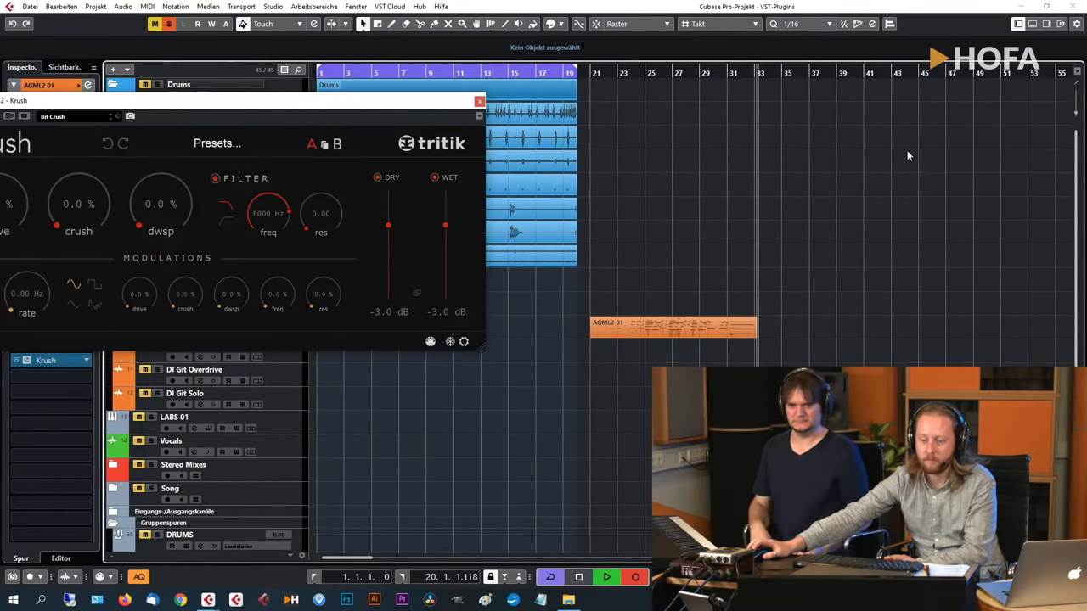
key("space")
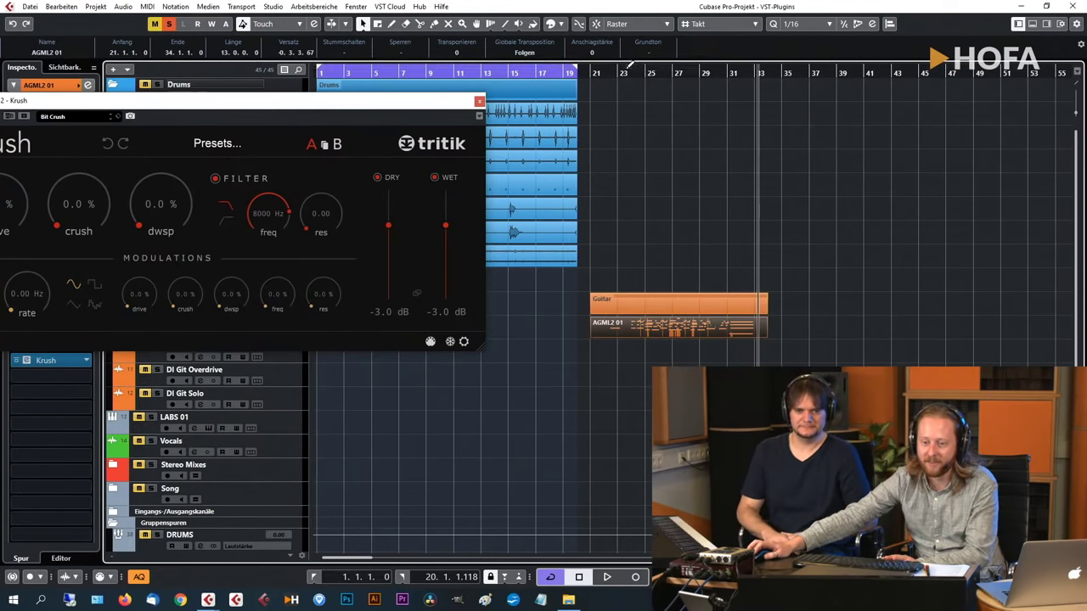
Set the cycle range over the recorded guitar part from 23.4.3.29 to 33.4.4.22 and place the cursor at its start.
left_click_drag(624, 73, 761, 76)
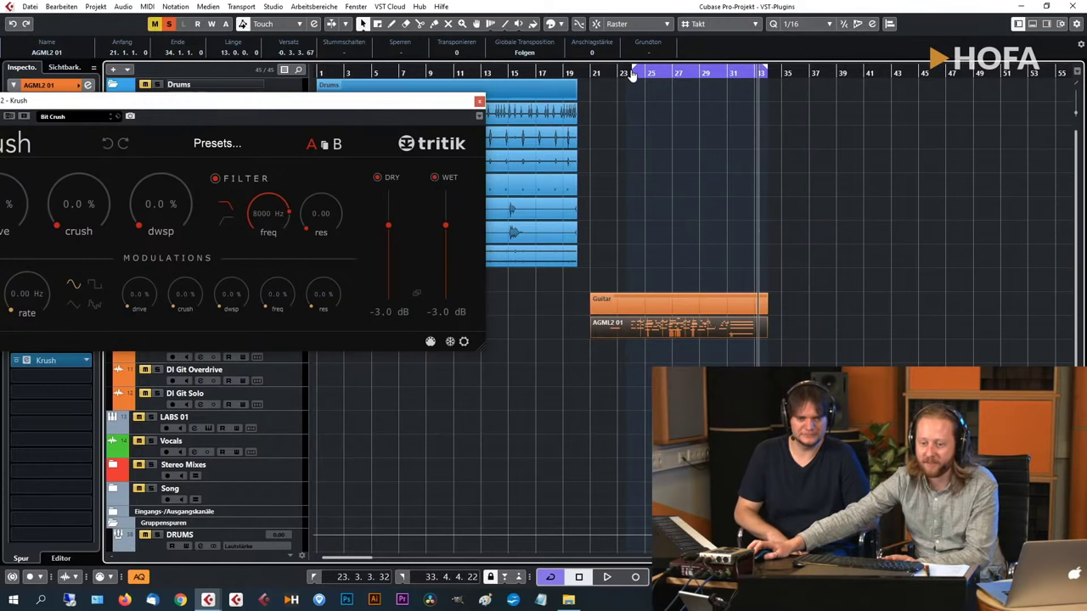
key("KP_1")
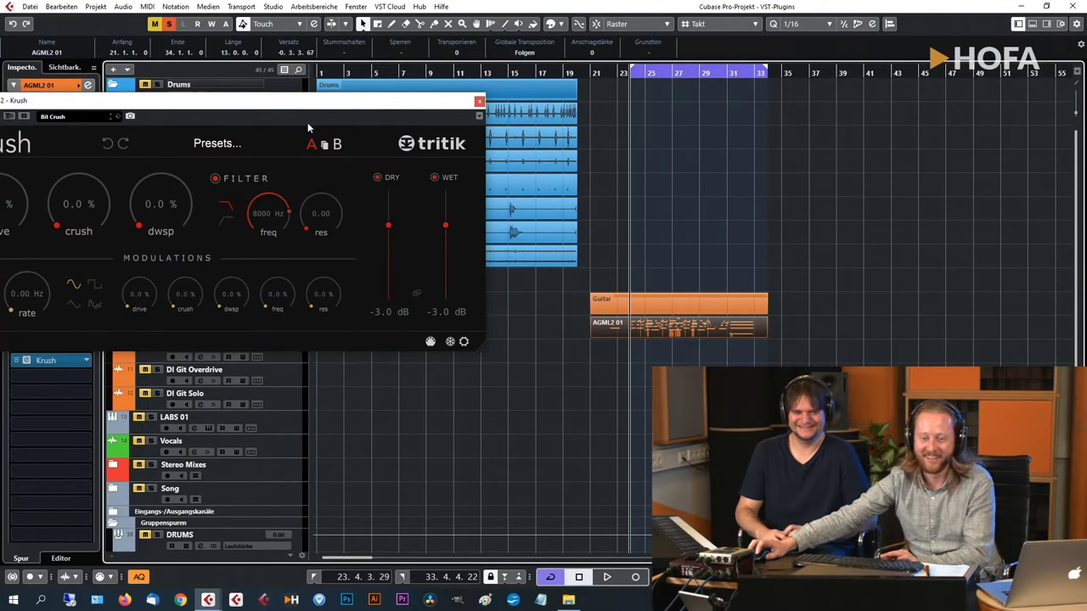
Reposition the Krush window below the Snare bottom part, try its Filter switch and reopen the plug-in from the AGML2 01 inserts.
left_click_drag(308, 127, 738, 185)
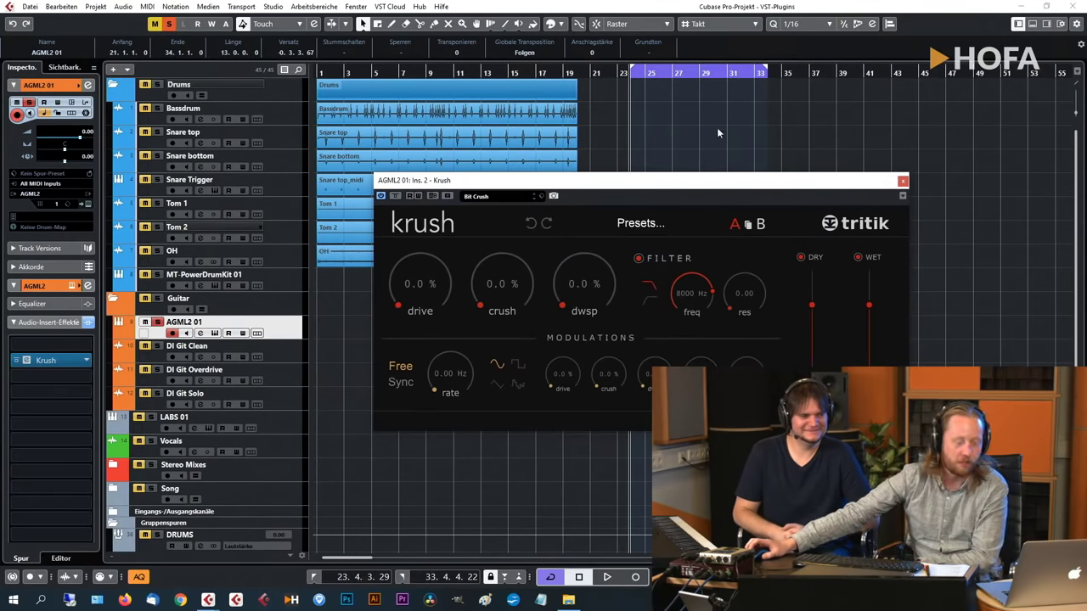
left_click_drag(787, 184, 466, 111)
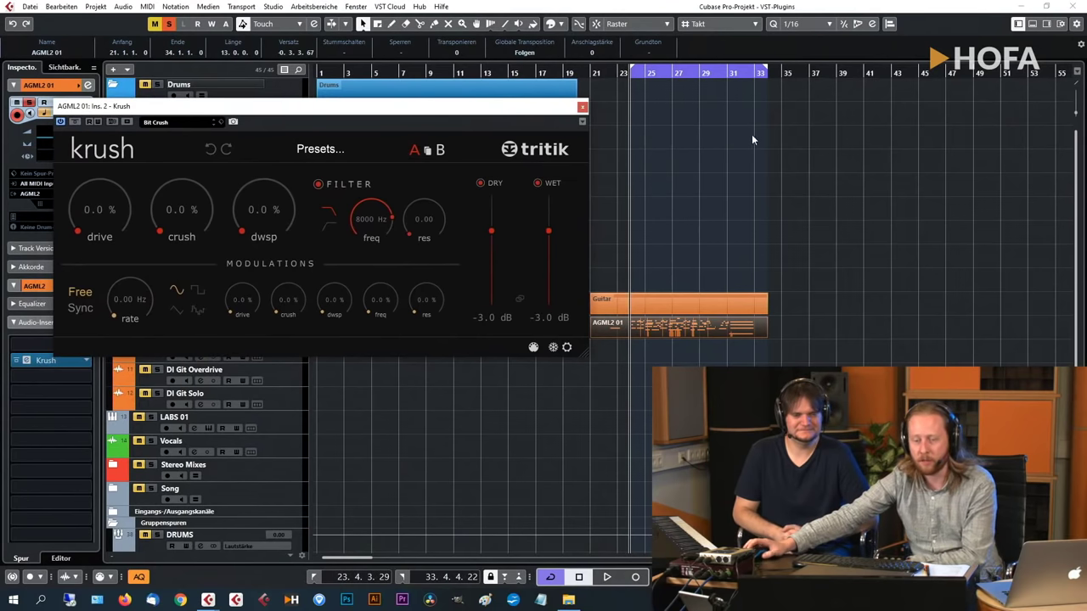
mouse_move(515, 111)
left_mouse_down()
mouse_move(521, 96)
mouse_move(529, 113)
left_mouse_up()
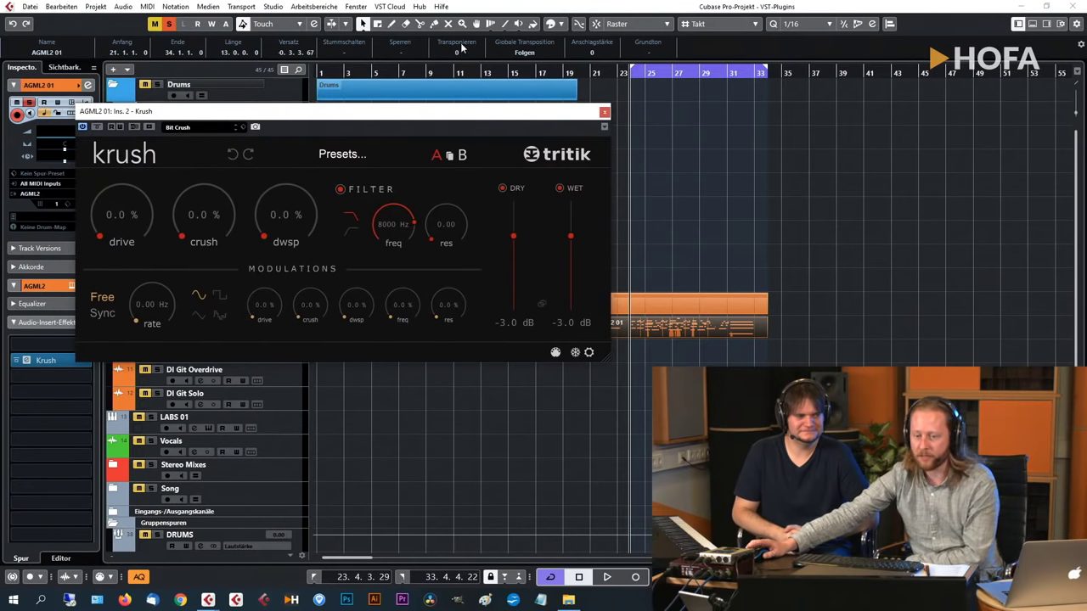
left_click_drag(456, 116, 522, 197)
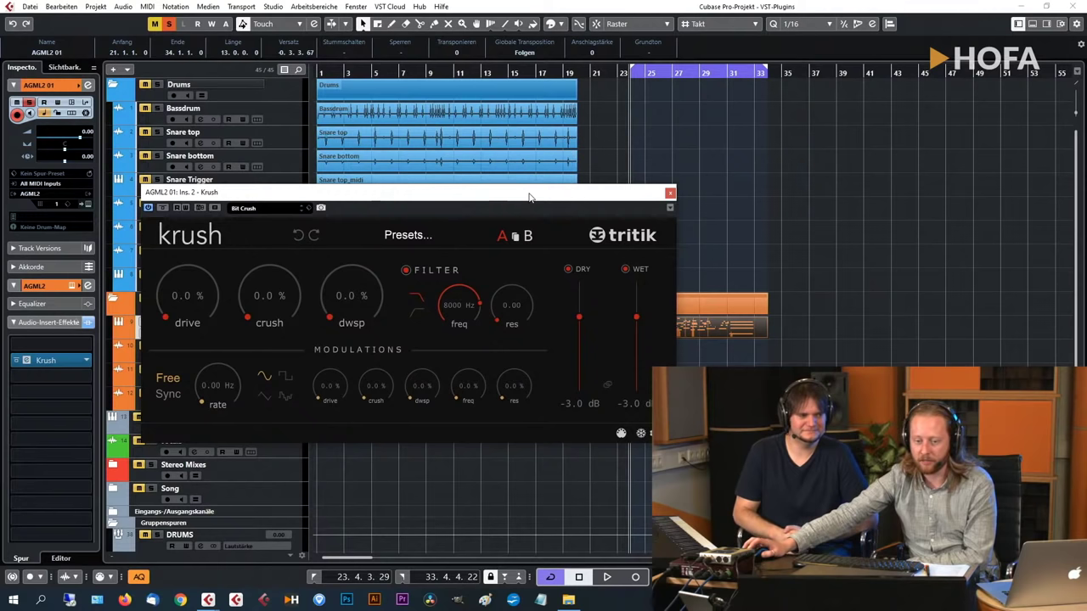
left_click(406, 271)
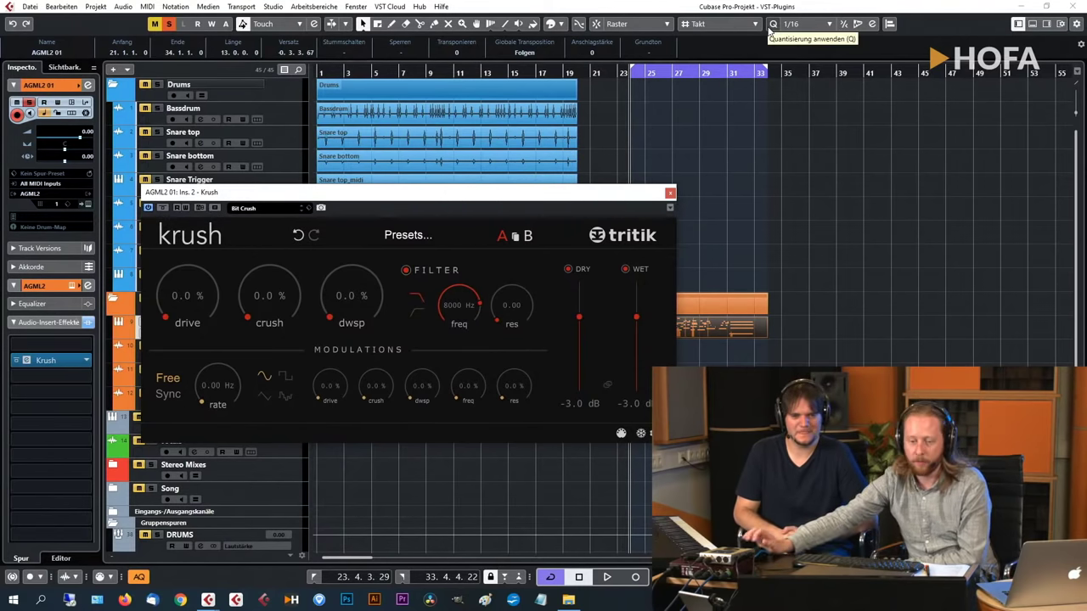
left_click(53, 361)
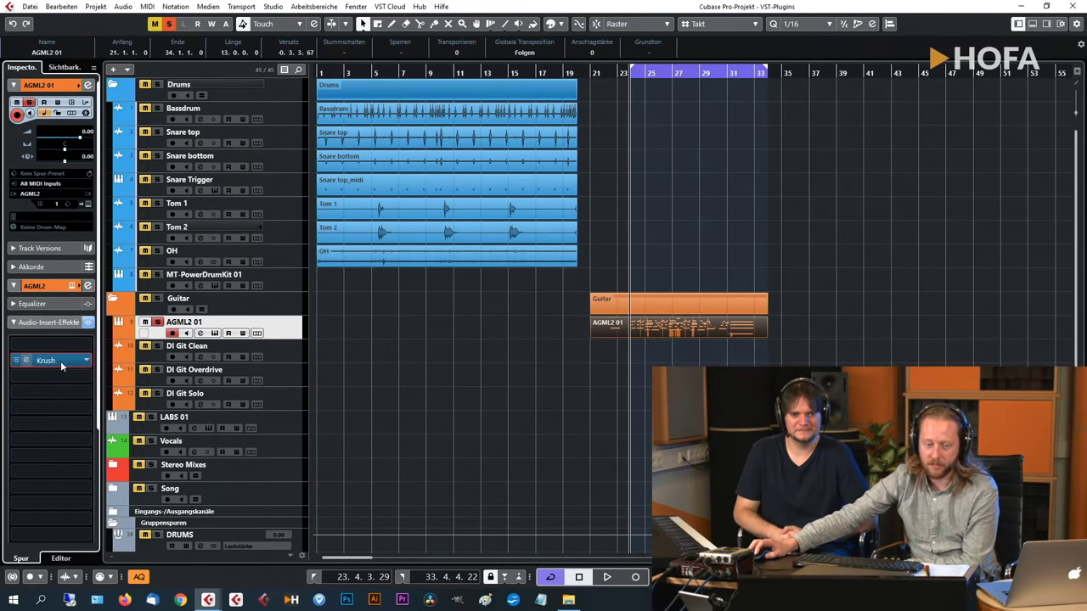
left_click(60, 361)
left_click_drag(365, 198, 384, 204)
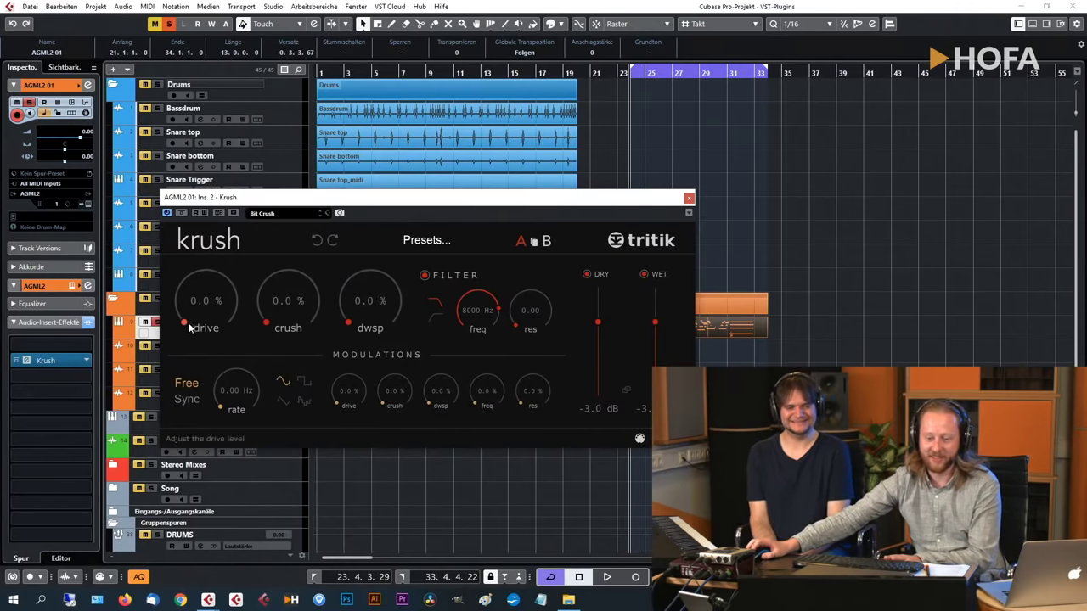
Audition the guitar take while raising the Krush drive to 65.6 % and reducing it to 12.4 %, finishing with playback stopped.
key("space")
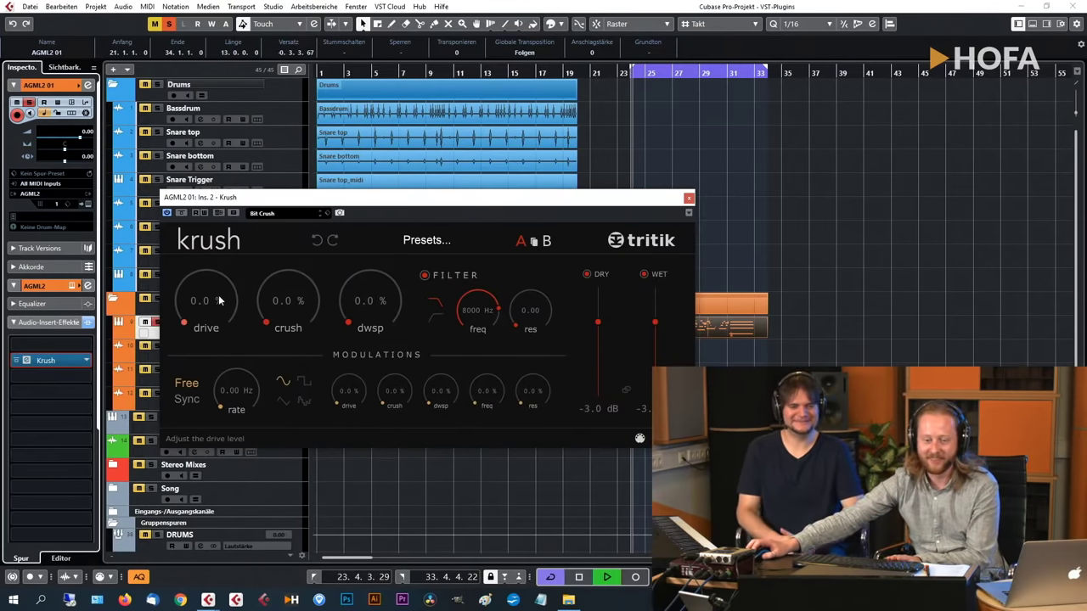
left_click_drag(218, 295, 235, 227)
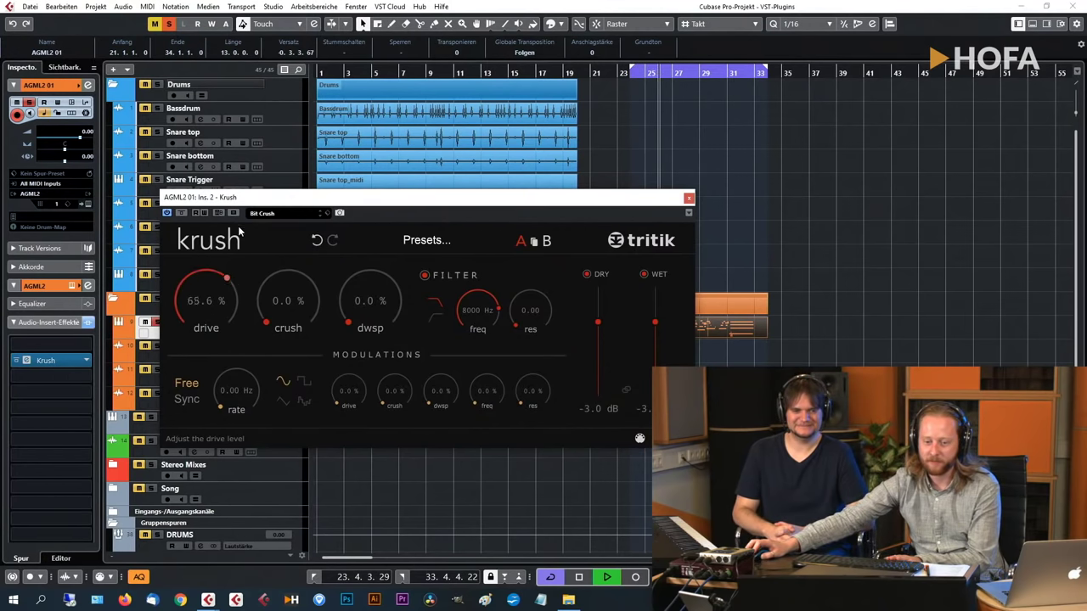
left_click_drag(240, 229, 236, 301)
key("space")
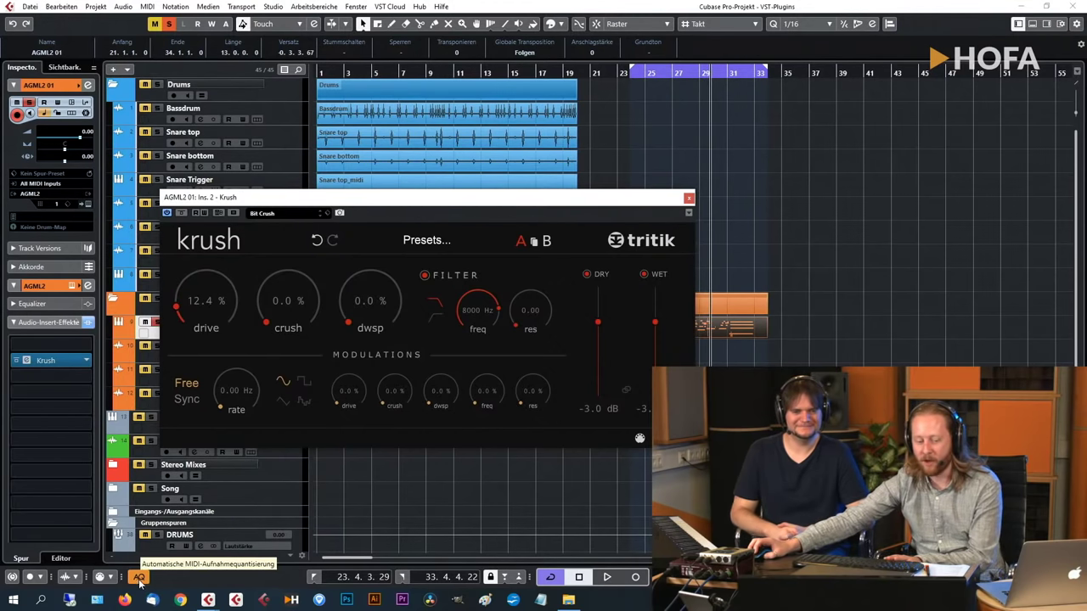
left_click_drag(308, 197, 287, 159)
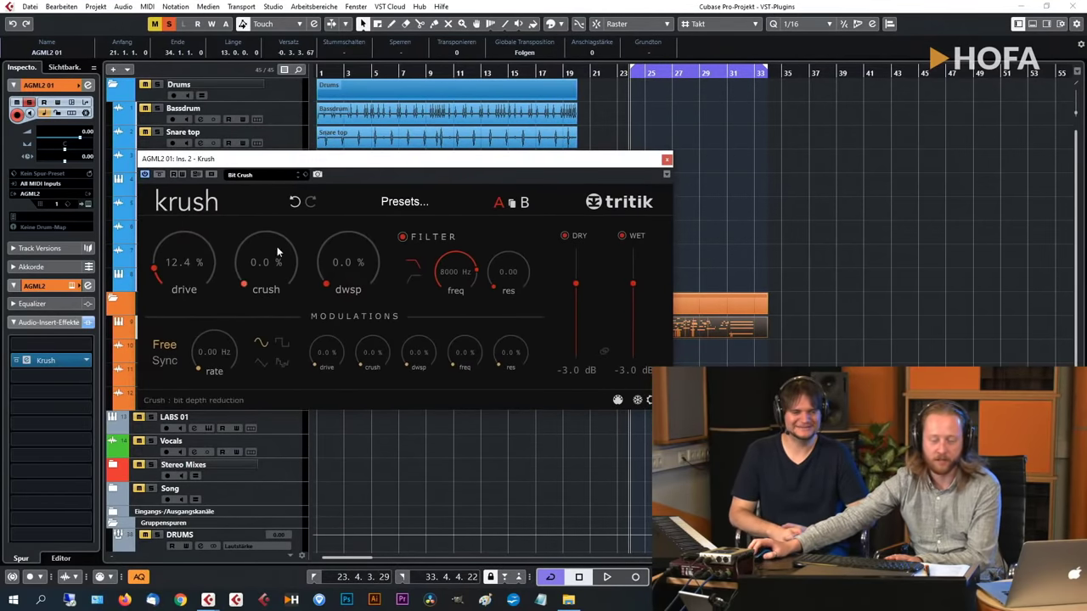
Audition the guitar take while setting Krush's crush to 15.2 % and its dwsp to 12.8 %, stopping playback at the end.
key("space")
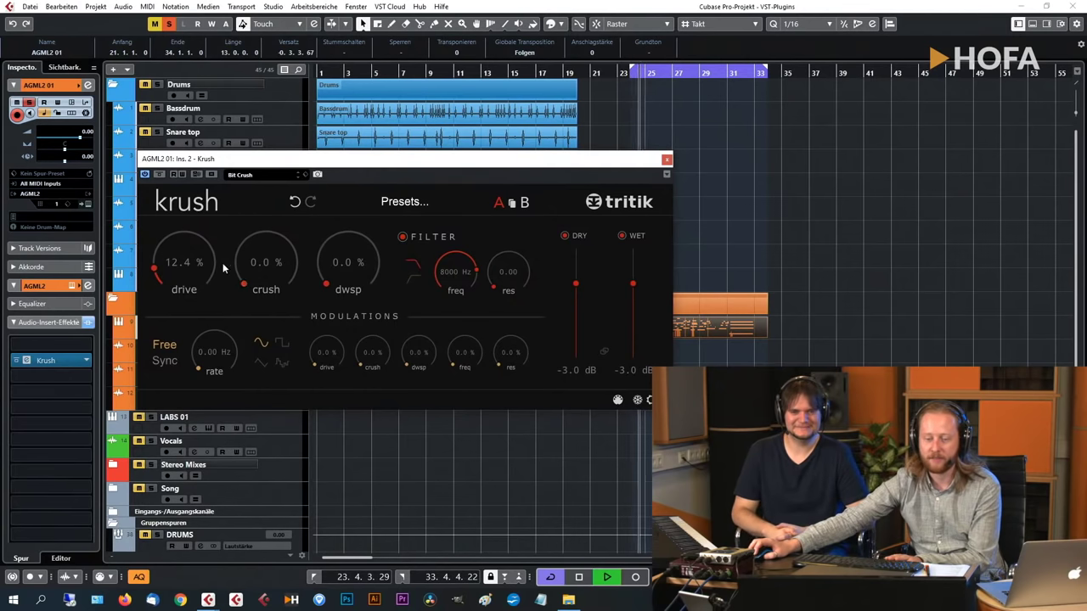
left_click_drag(276, 279, 309, 254)
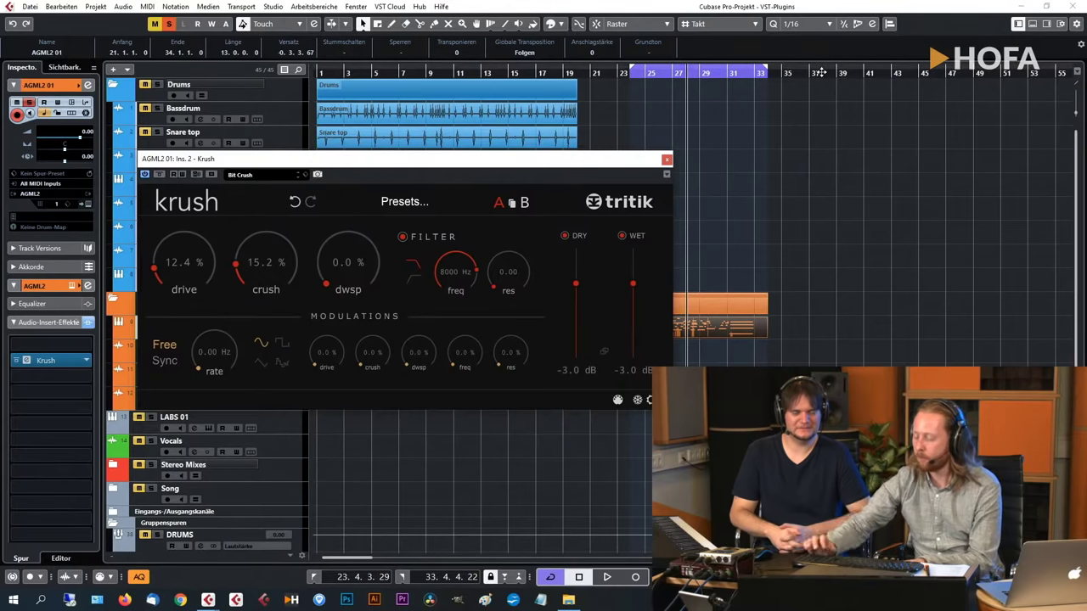
key("space")
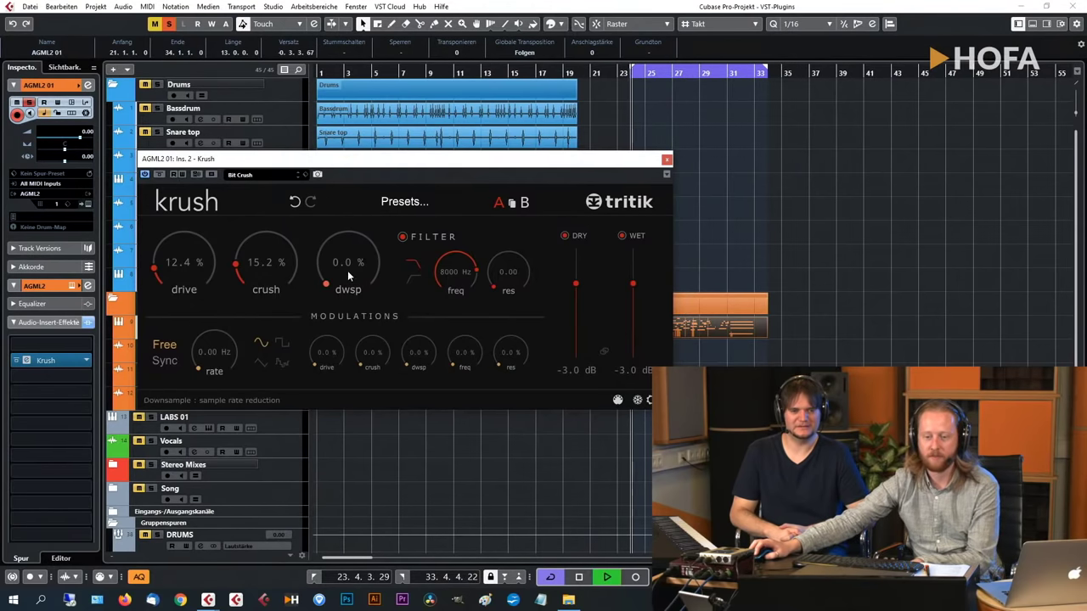
left_click_drag(348, 270, 415, 260)
key("space")
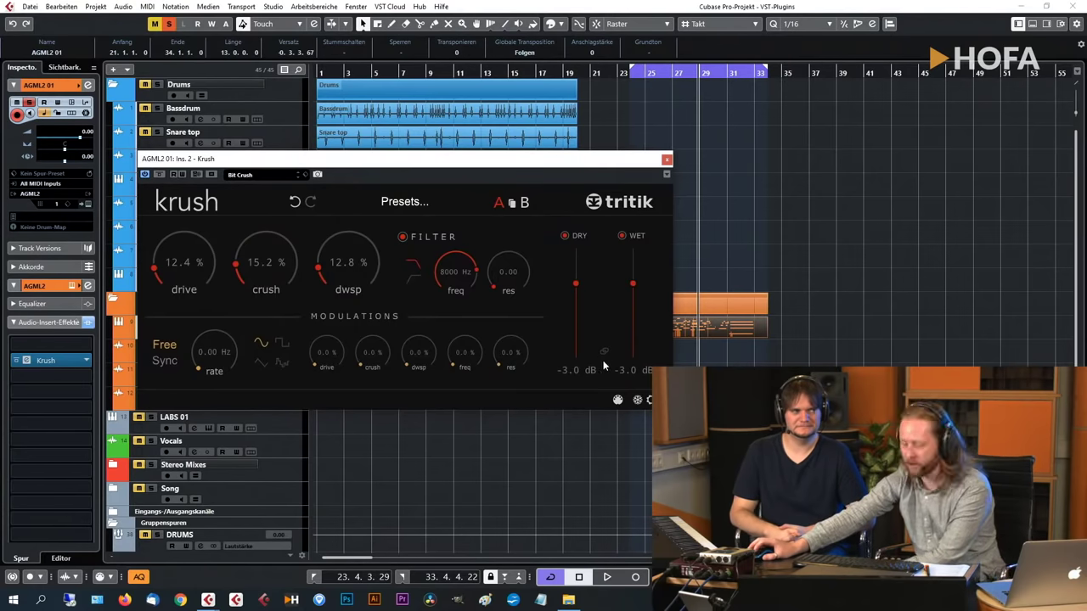
Uncover the guitar part by moving Krush, reduce its dry level to -inf, and play from about bar 26 with dwsp at 48.4 %.
left_click_drag(633, 164, 545, 140)
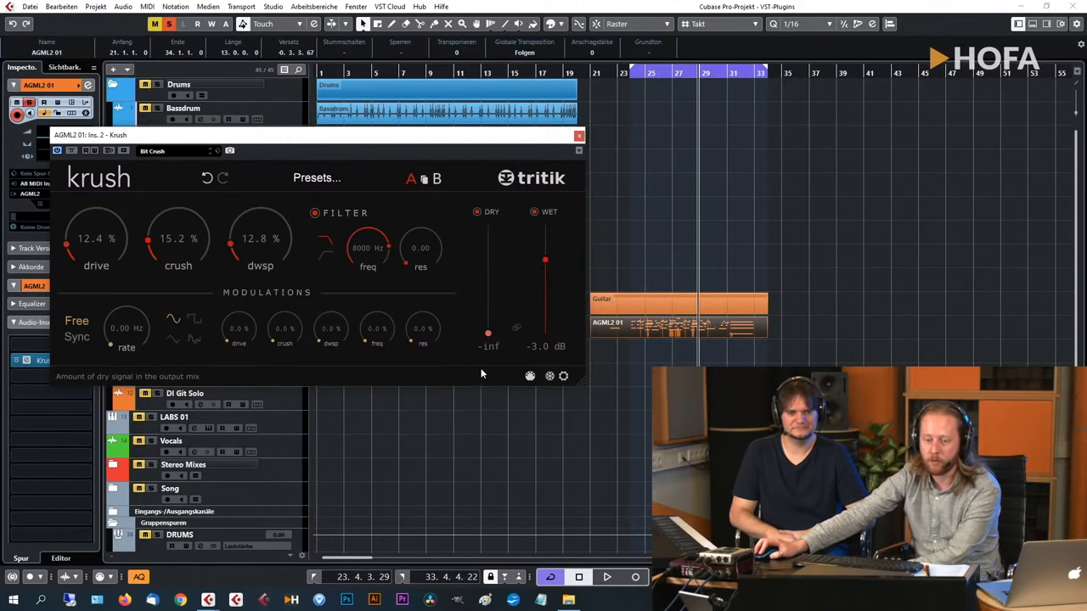
left_click(663, 76)
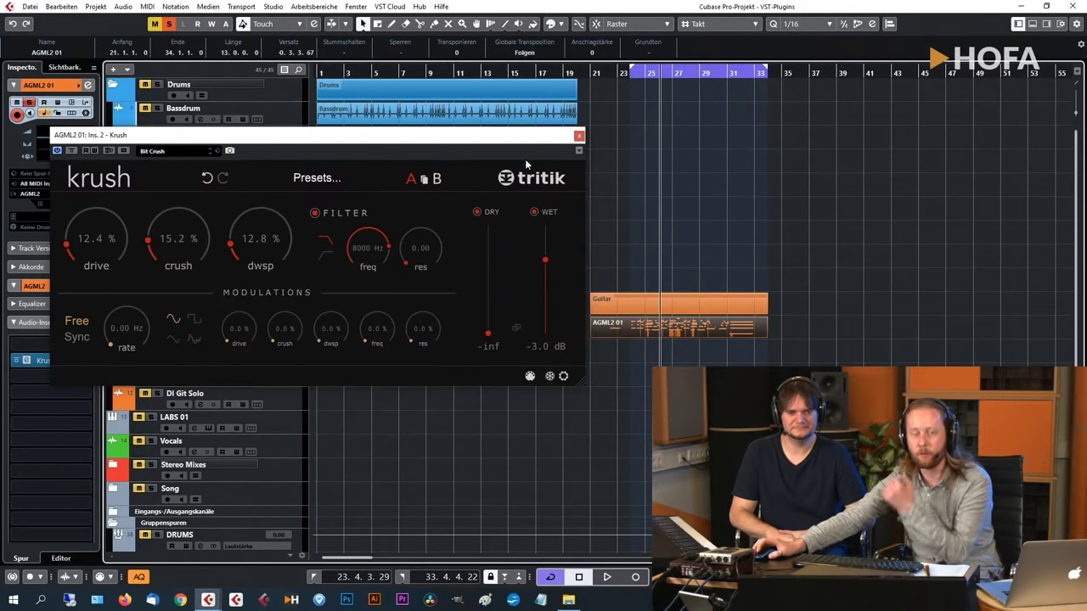
key("space")
left_click_drag(255, 236, 266, 197)
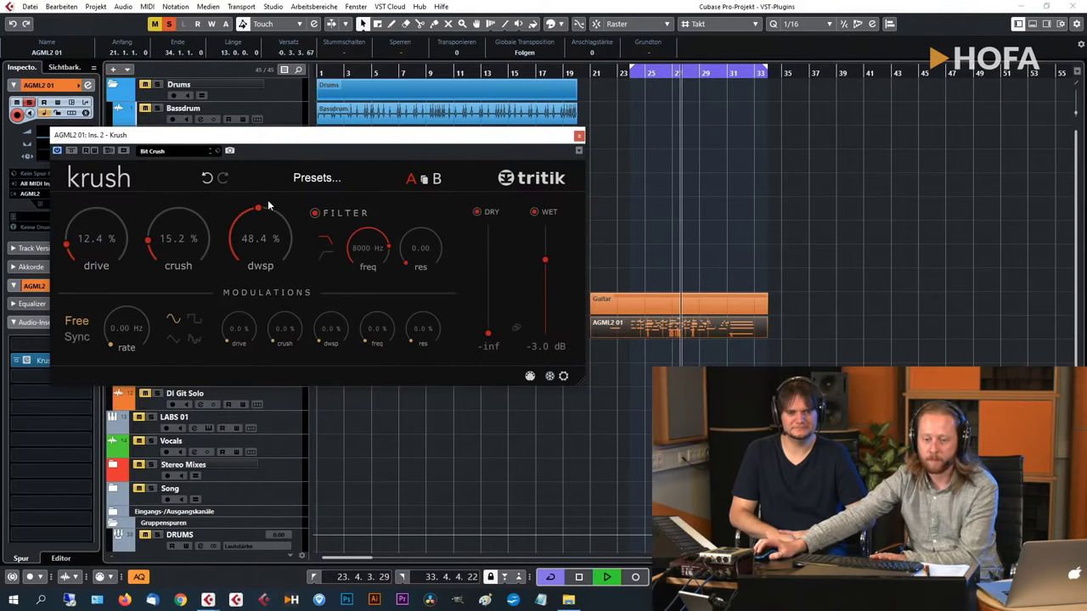
Rebalance Krush to 0.4 dB dry and -23.5 dB wet during playback, and with playback stopped reset dwsp to 0.0 %.
left_click_drag(487, 262, 488, 241)
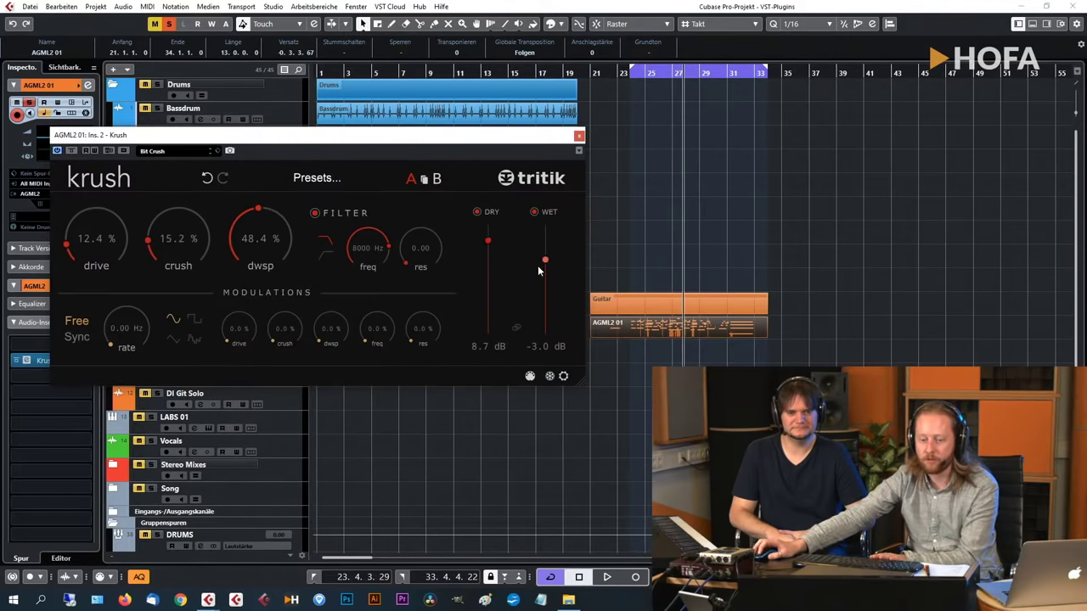
left_click_drag(543, 262, 545, 277)
key("space")
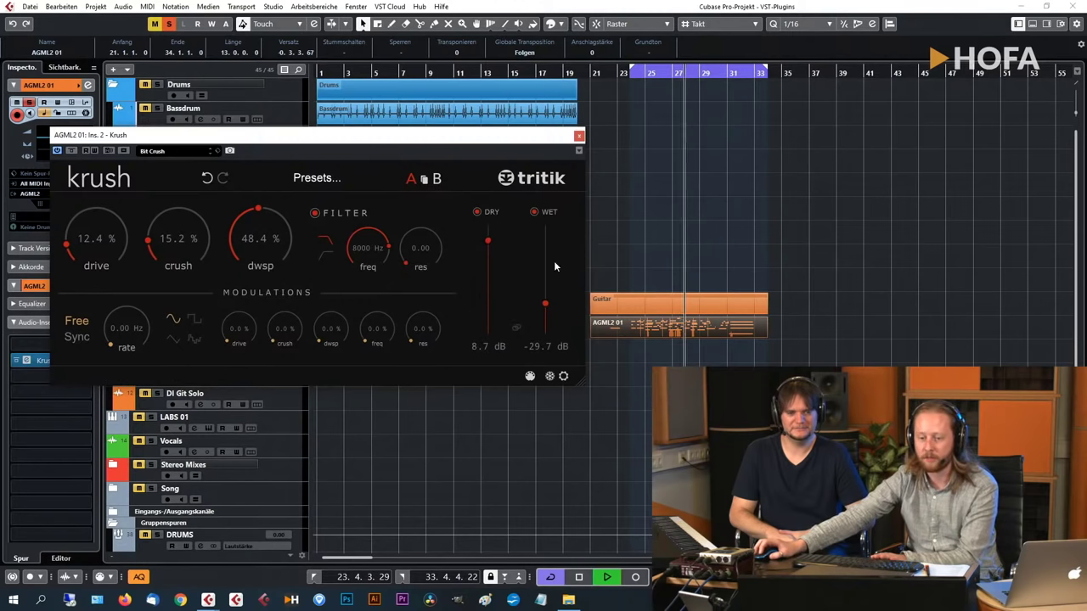
left_click_drag(488, 240, 492, 254)
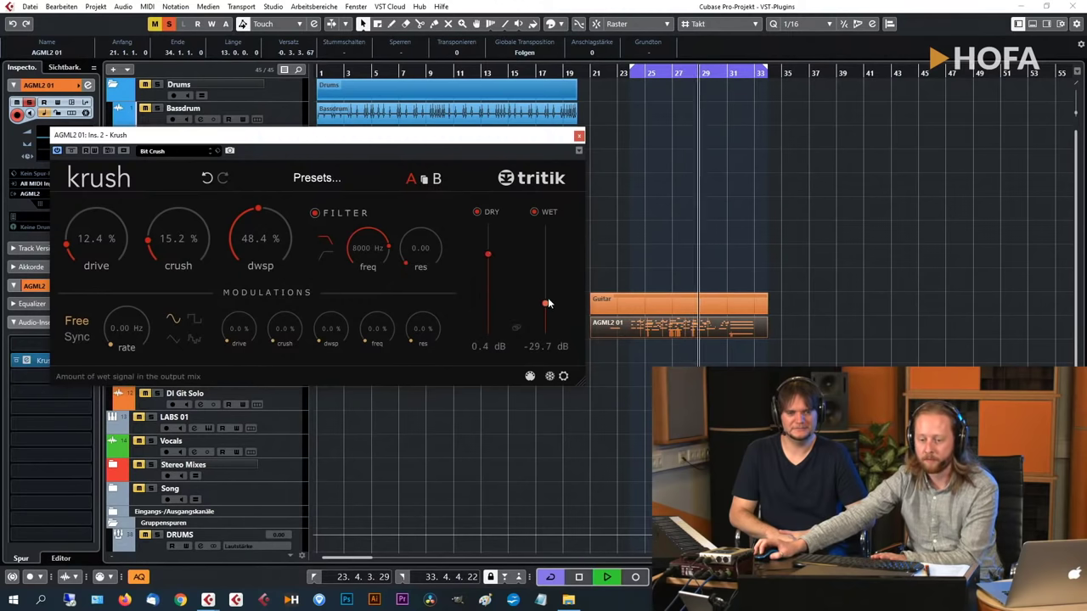
left_click_drag(545, 303, 552, 297)
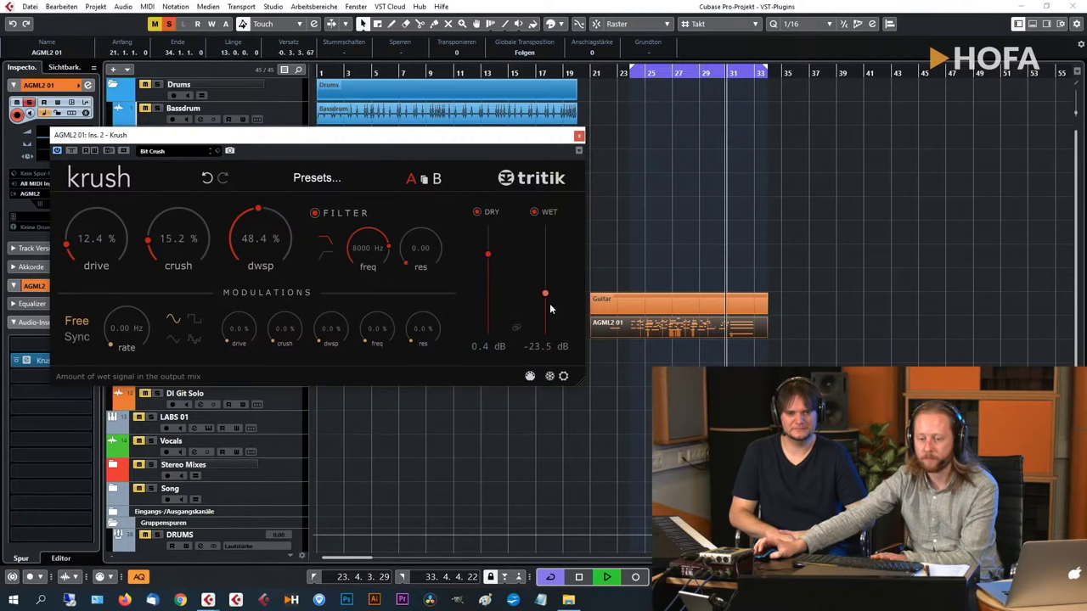
key("space")
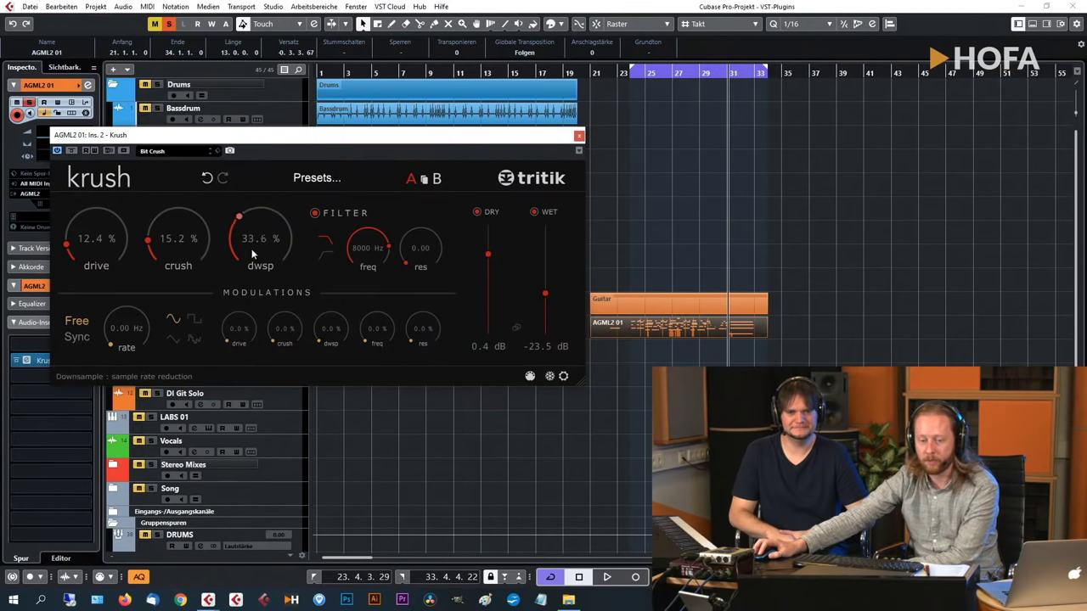
left_click_drag(251, 285, 252, 299)
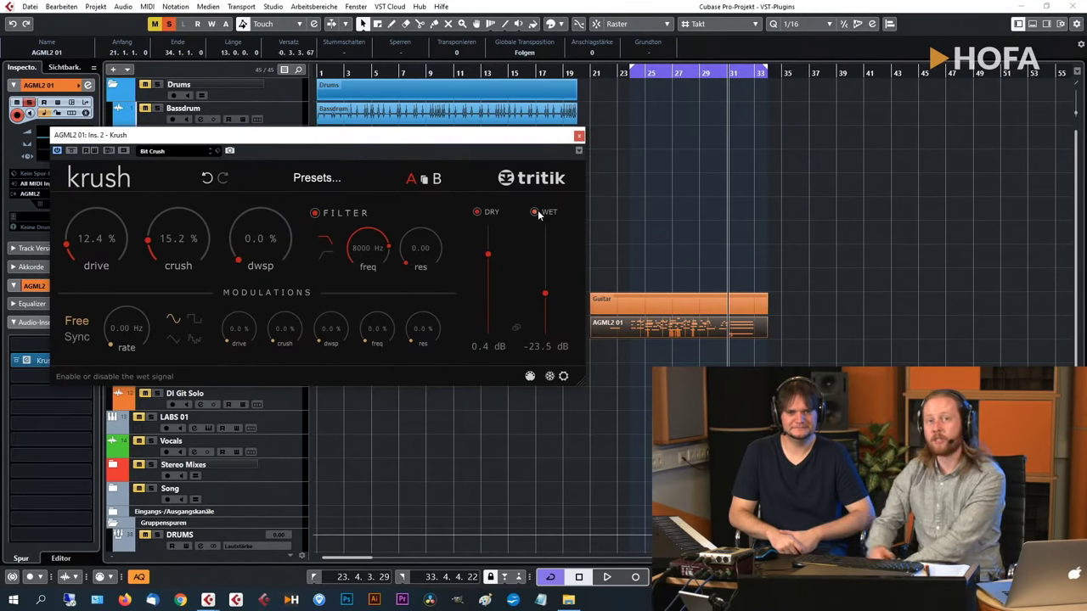
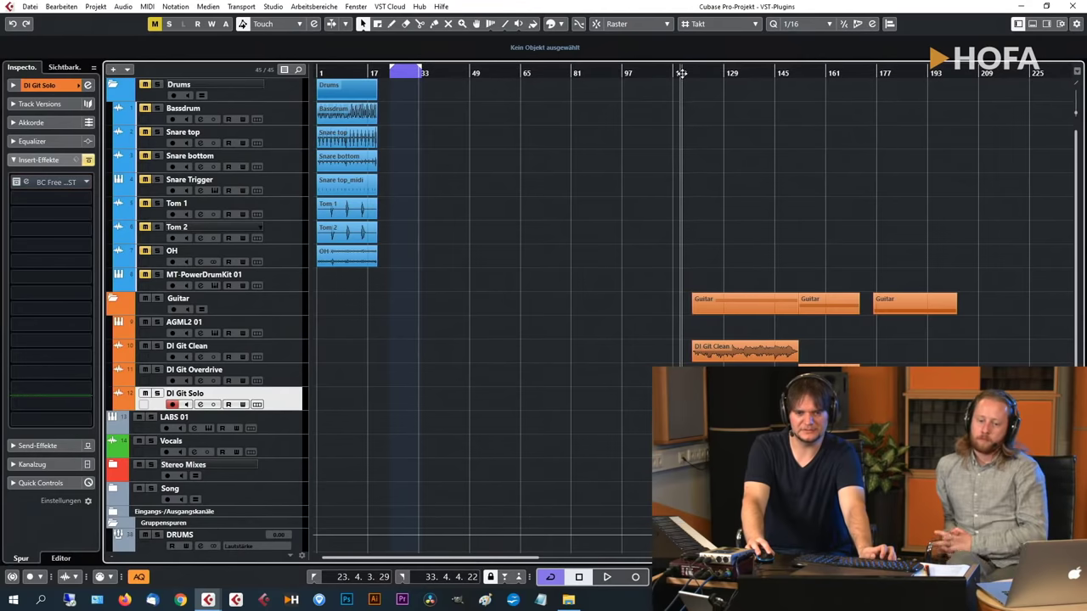
Audition the DI Git Clean part from its start and select the DI Git Clean track.
left_click(704, 352)
key("space")
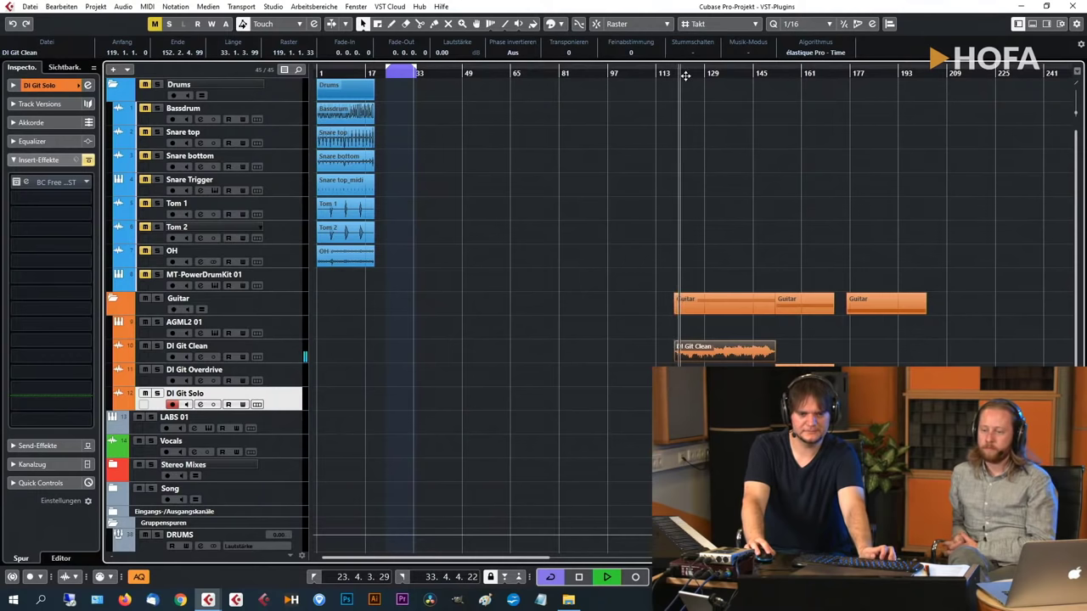
left_click(291, 330)
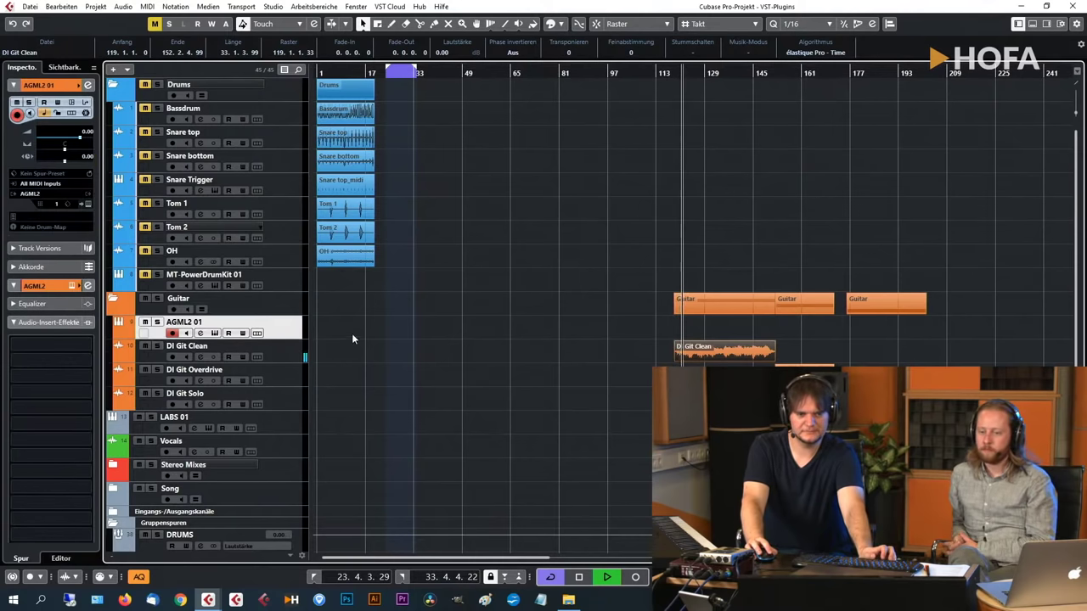
left_click(287, 354)
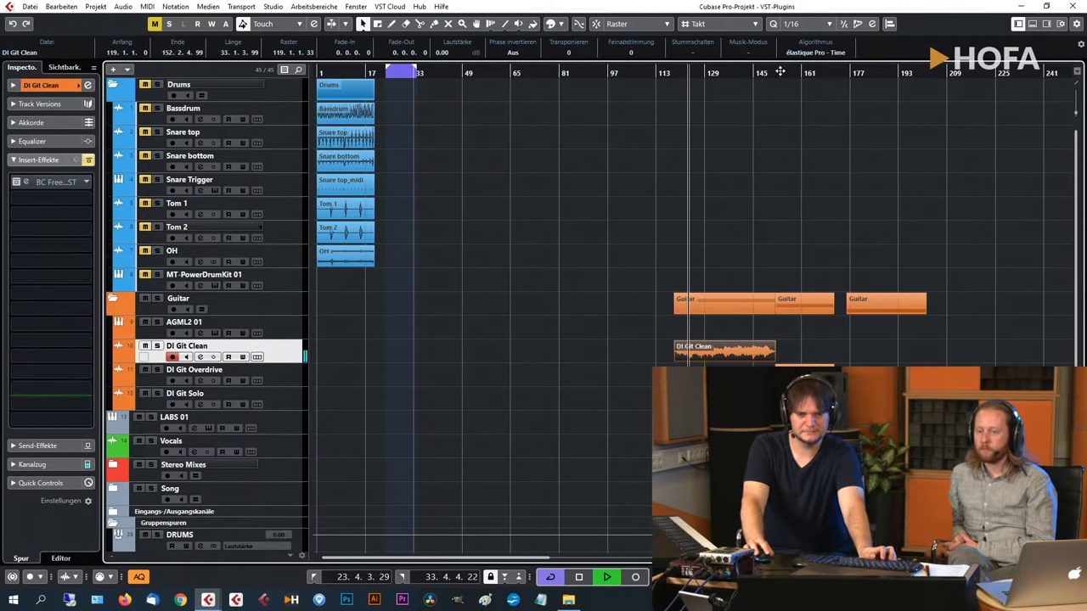
key("space")
Check the DI Git Overdrive part from about bar 152, and return the cursor to bar 119 with the DI Git Clean part selected.
left_click_drag(764, 74, 659, 73)
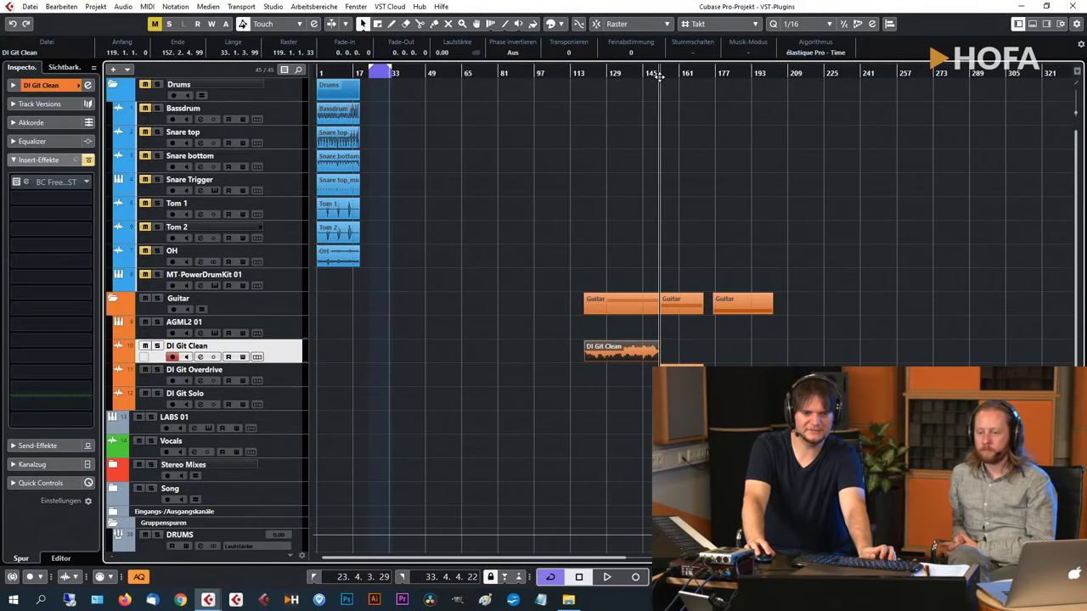
left_click(687, 384)
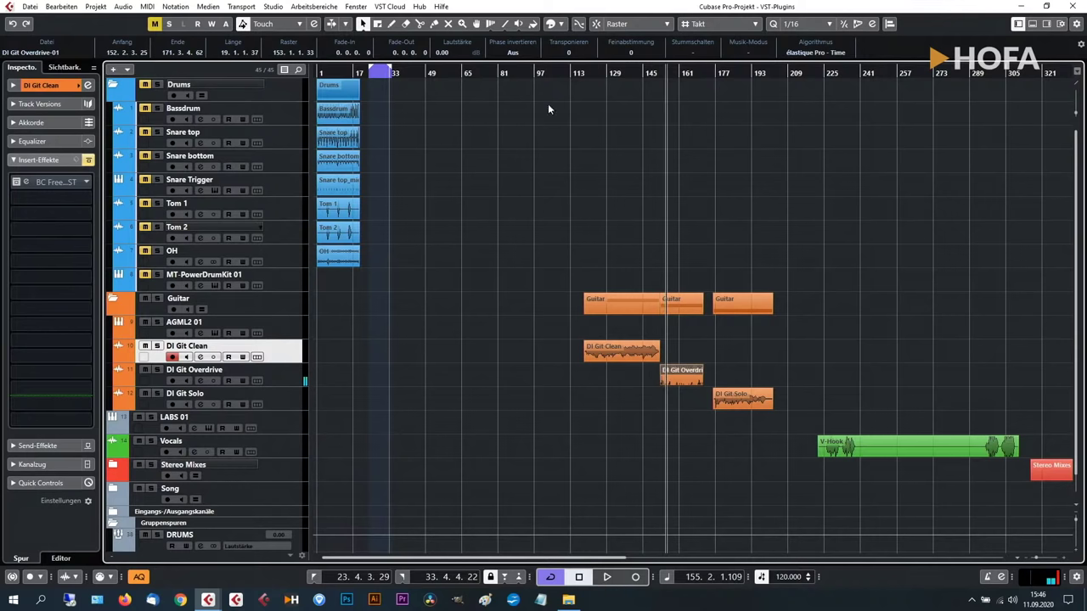
left_click_drag(559, 73, 589, 75)
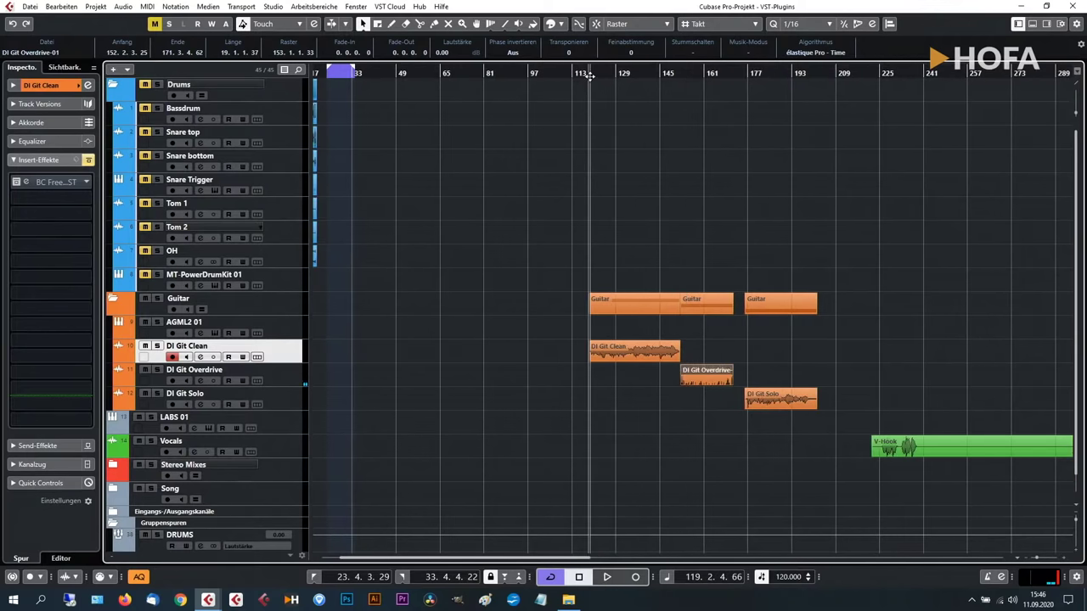
left_click(636, 359)
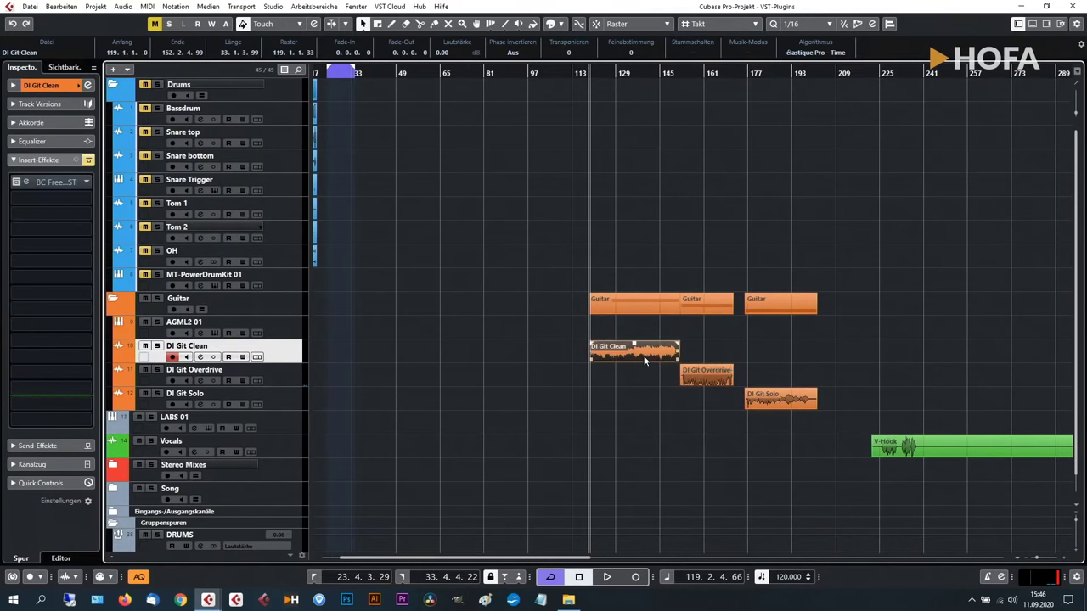
Activate the BC Free Amp insert on DI Git Clean and open its window clear of the guitar parts.
left_click(15, 184)
left_click(15, 183)
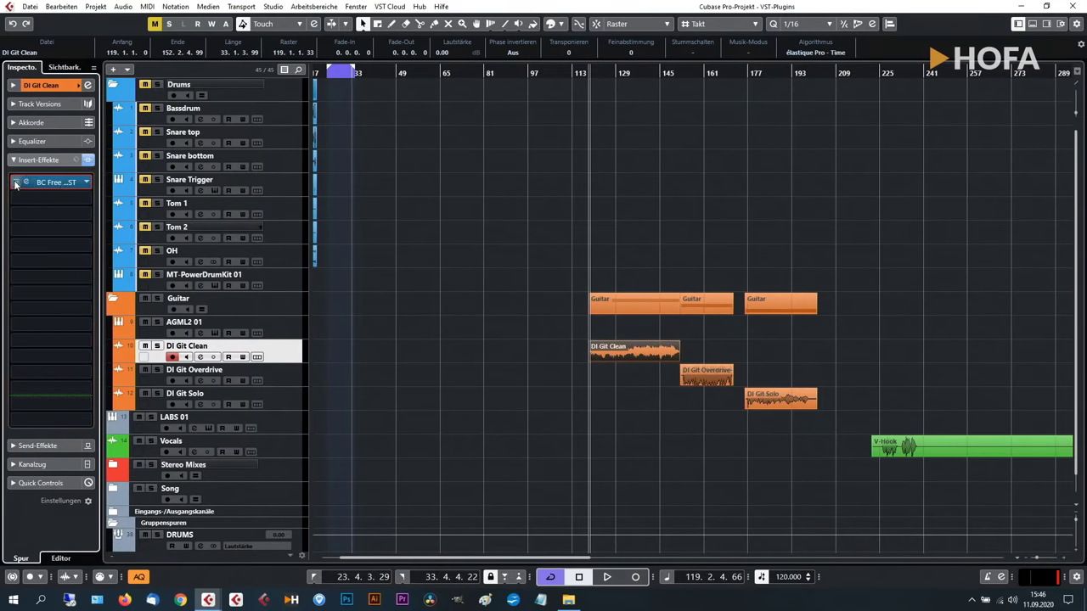
left_click(57, 183)
left_click_drag(608, 202, 411, 169)
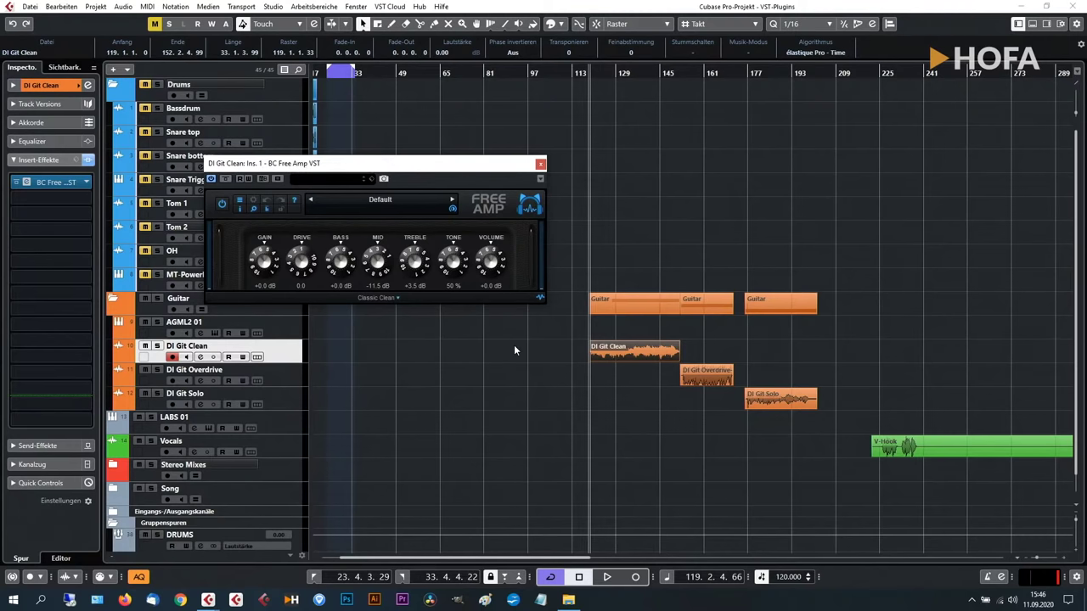
left_click_drag(438, 167, 457, 173)
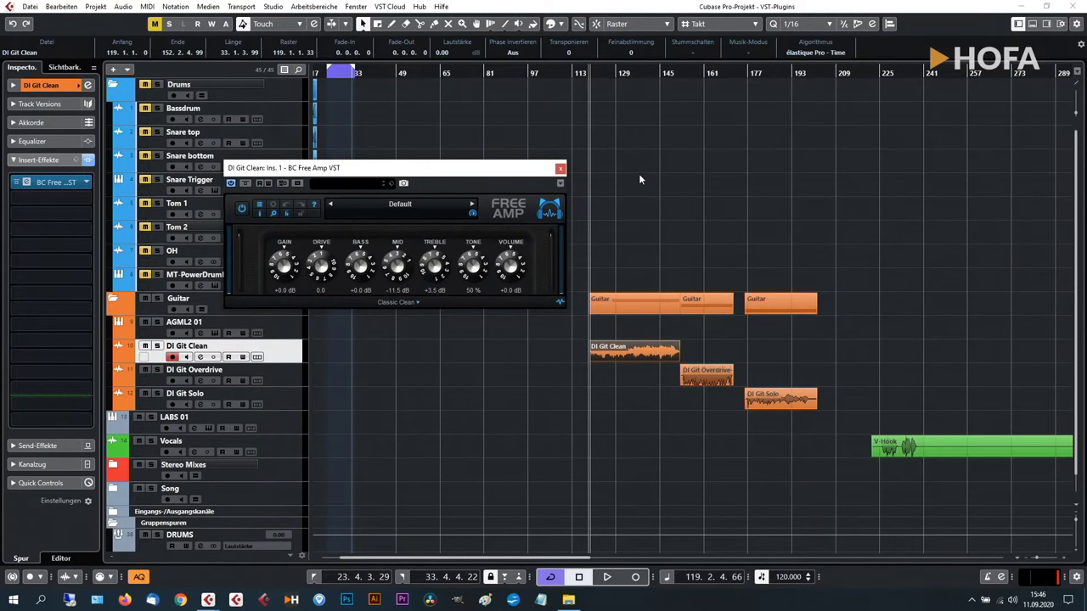
Play the clean guitar while setting the amp's volume to -3.0 dB, gain to -5.0 dB and drive to 0.3, and stop playback.
key("space")
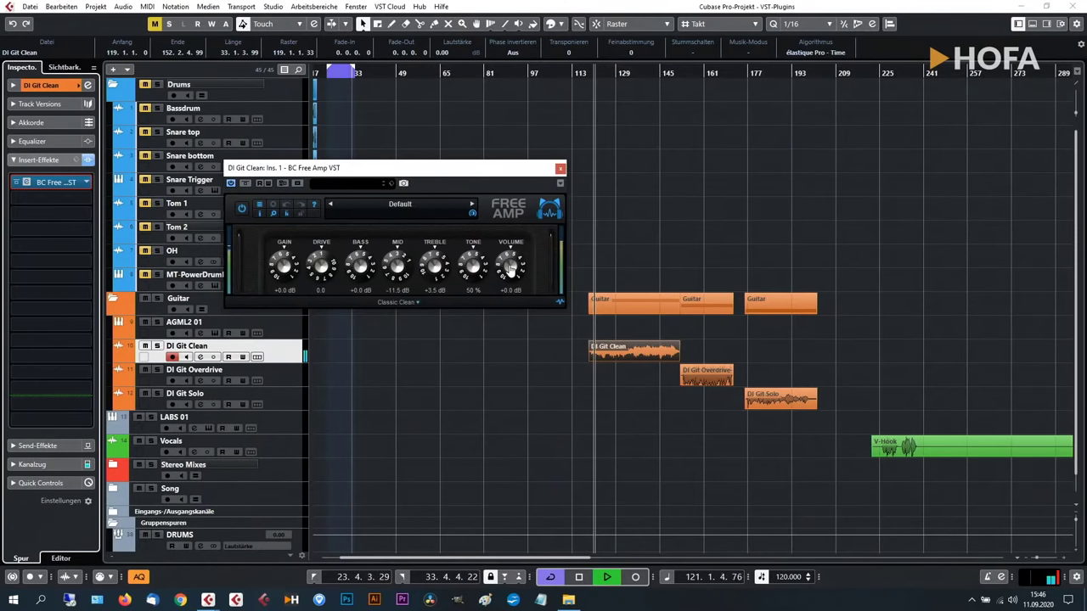
left_click_drag(509, 267, 508, 280)
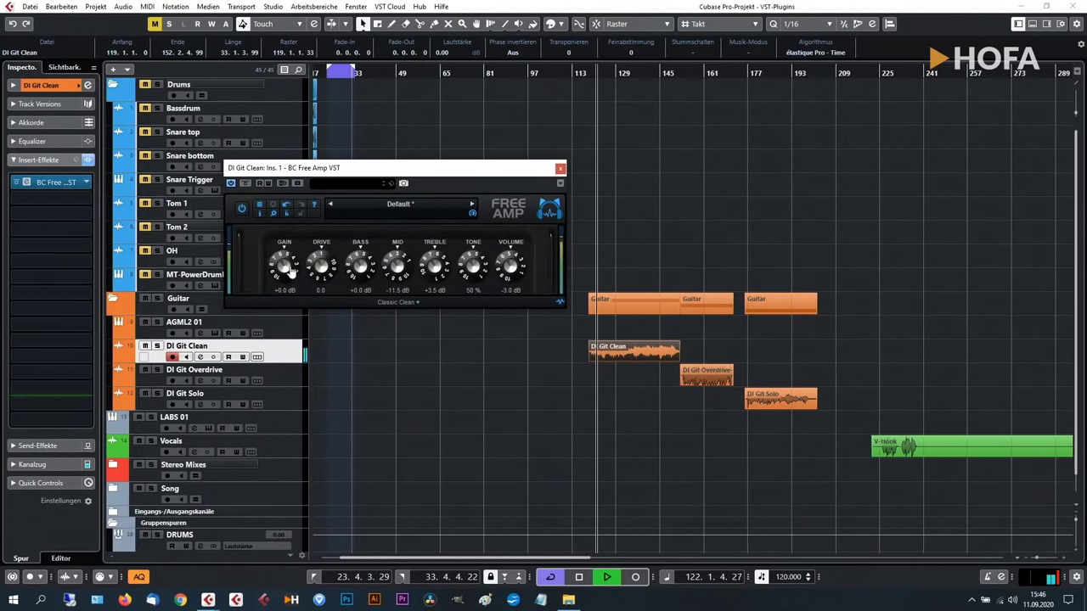
left_click_drag(289, 270, 321, 265)
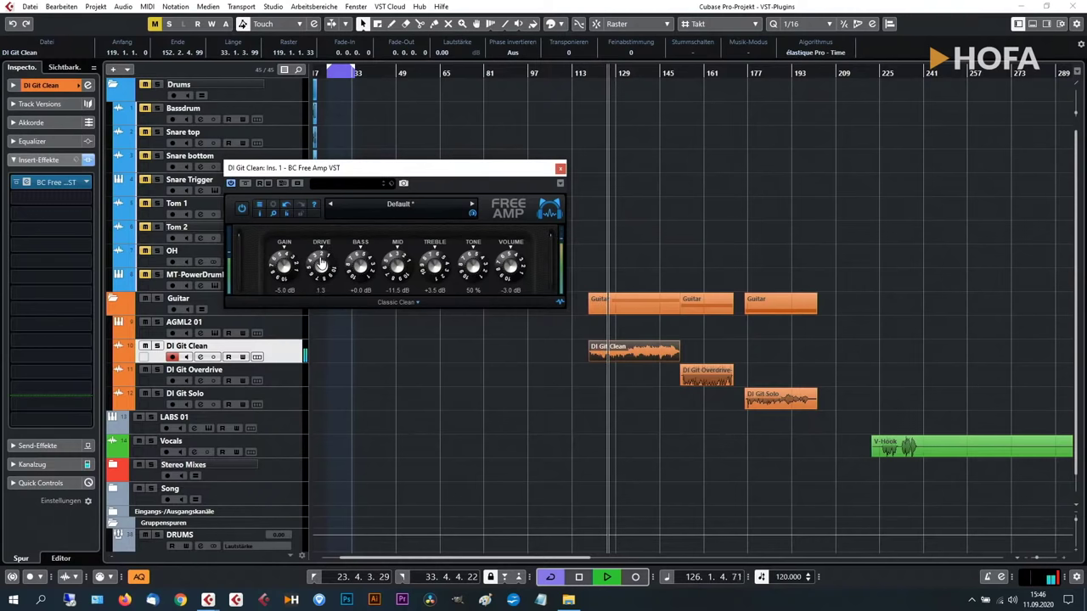
key("space")
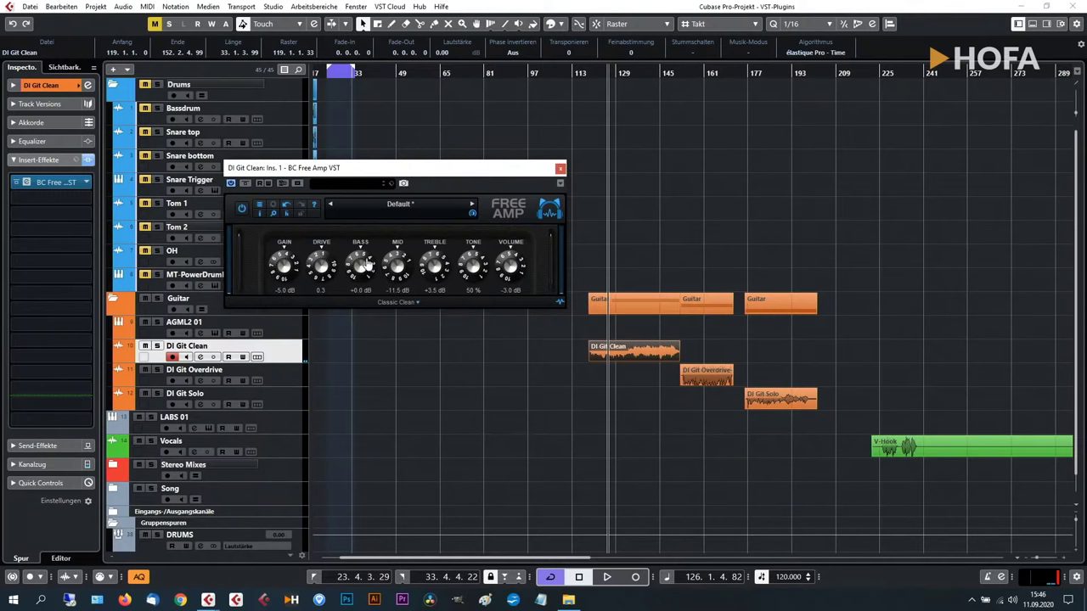
Resume playback and set the amp's bass to -4.0 dB, mid to -2.0 dB, treble to +0.0 dB and volume to -4.0 dB.
key("space")
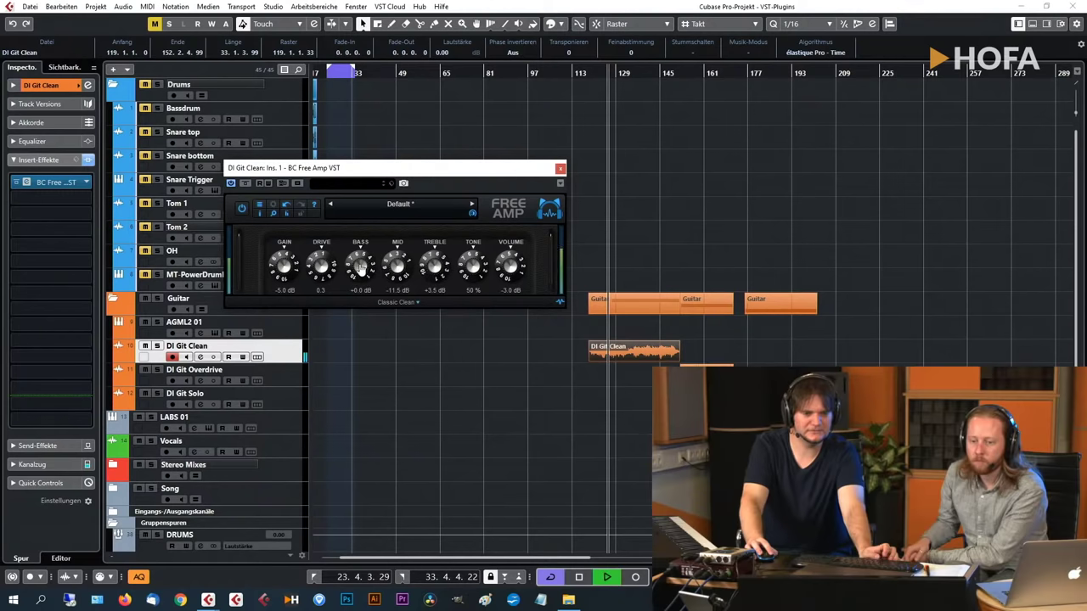
left_click_drag(366, 270, 431, 277)
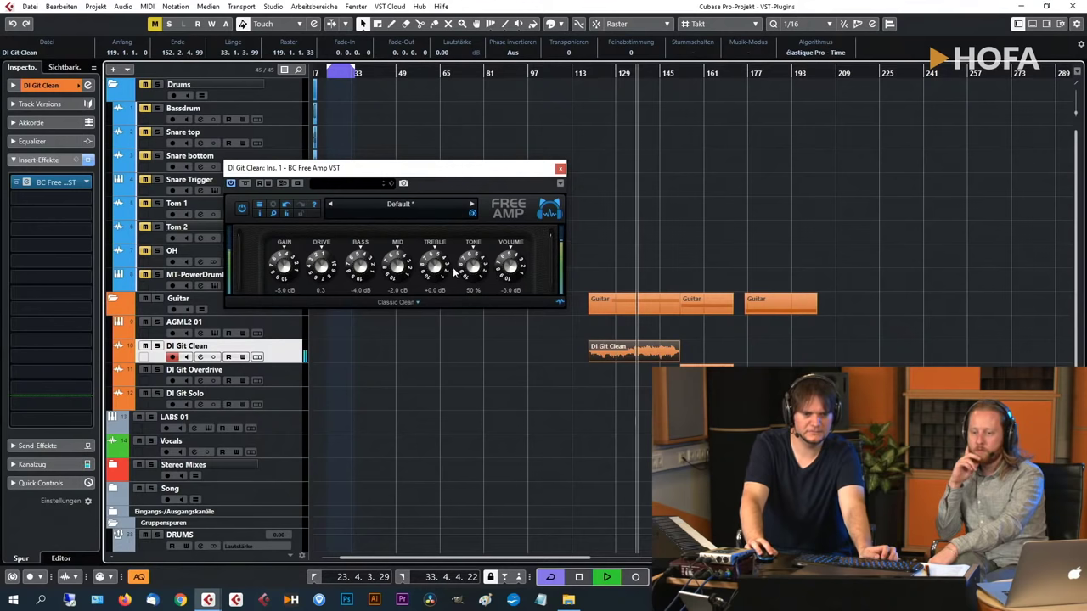
scroll(509, 268, "down", 1)
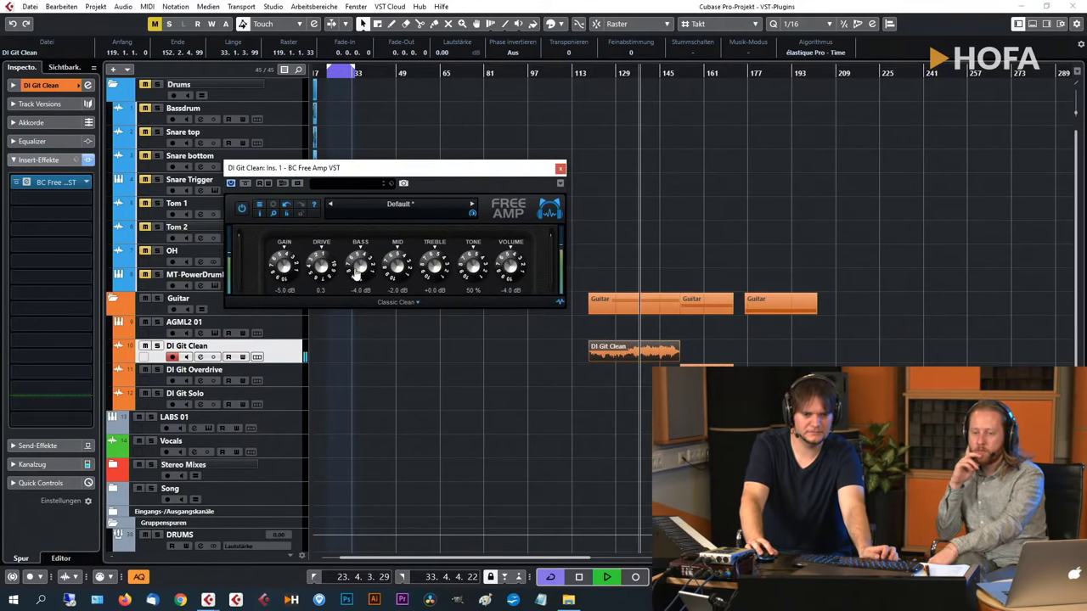
Raise the amp's gain to -2.0 dB, try drive at 1.0 before returning it to 0.3, and stop playback.
scroll(283, 266, "up", 3)
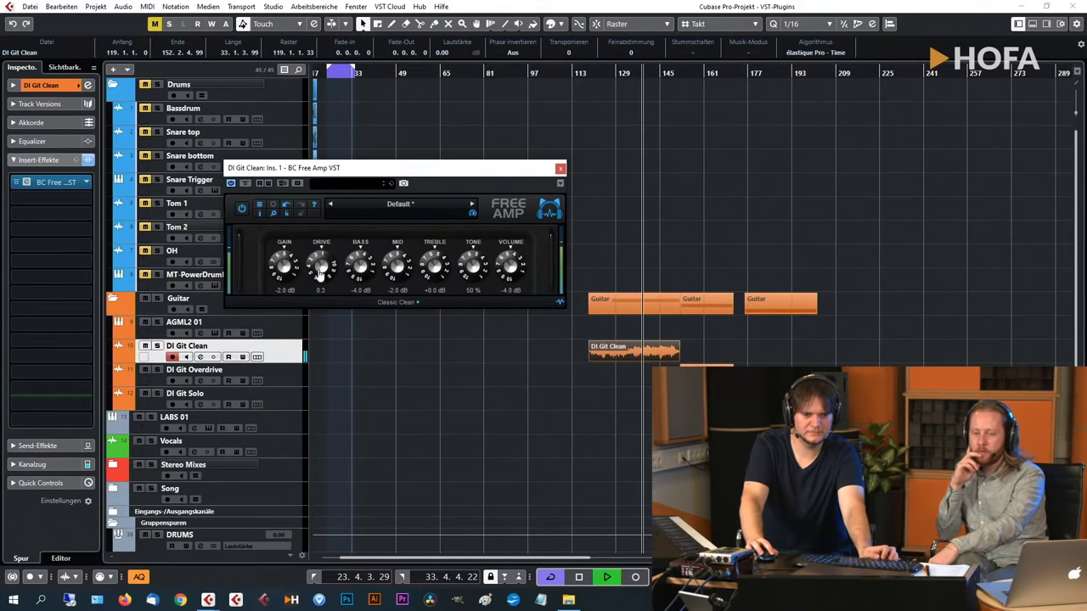
scroll(323, 270, "up", 1)
scroll(323, 270, "up", 6)
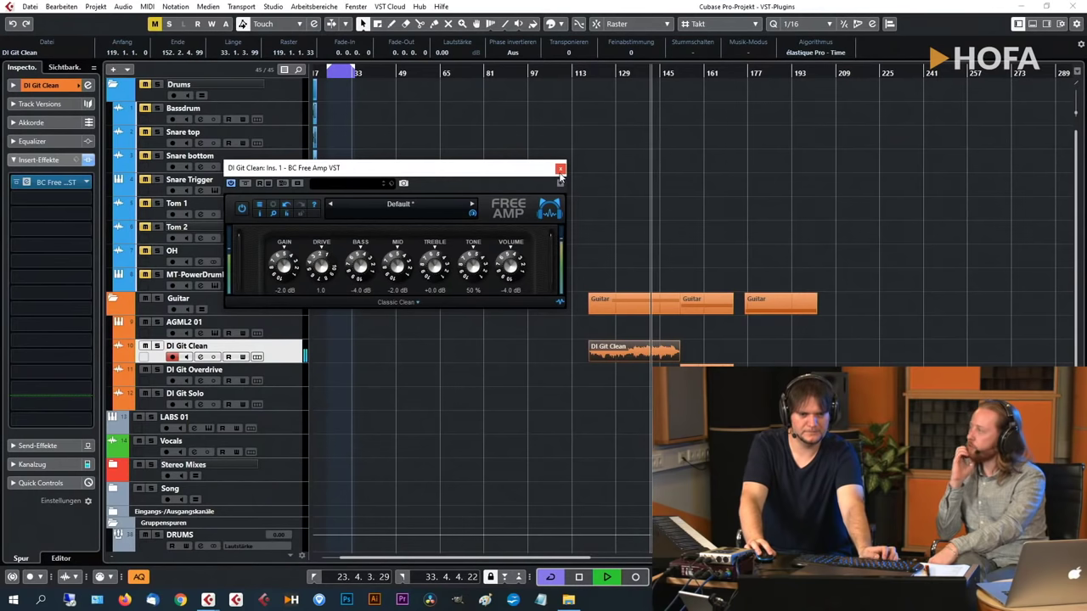
scroll(322, 270, "down", 4)
scroll(323, 270, "down", 3)
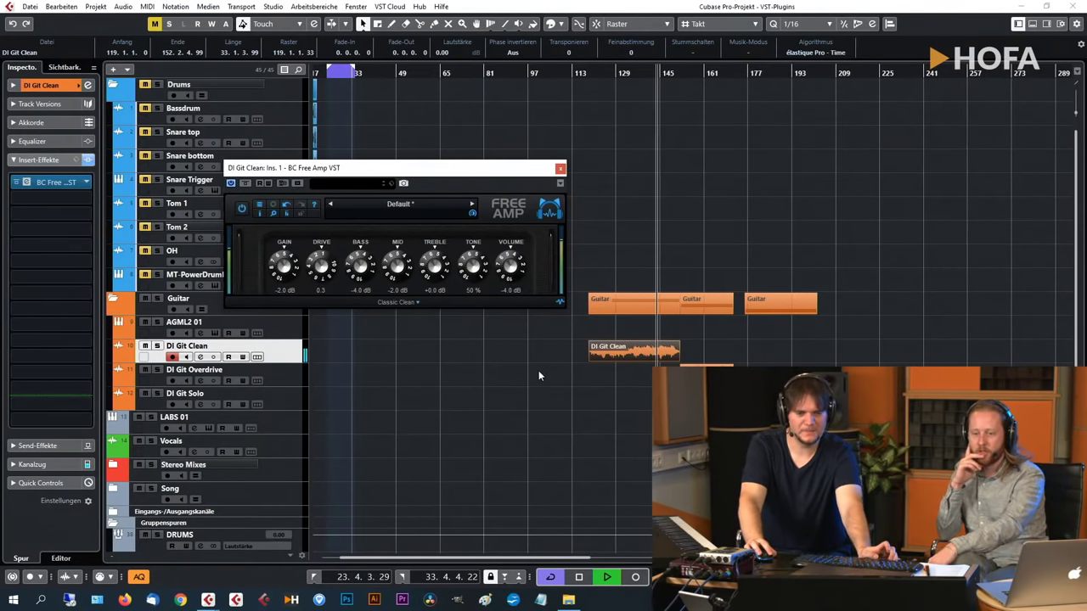
key("space")
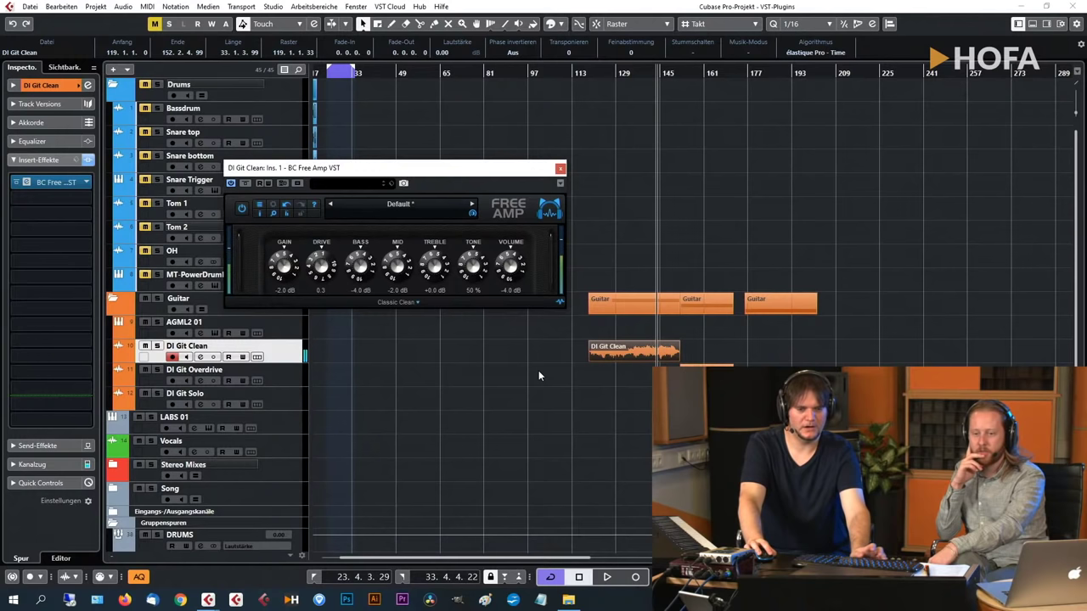
Compare the clean guitar with the amp bypassed and active by playing the DI Git Clean part in both states.
left_click(231, 184)
double_click(599, 75)
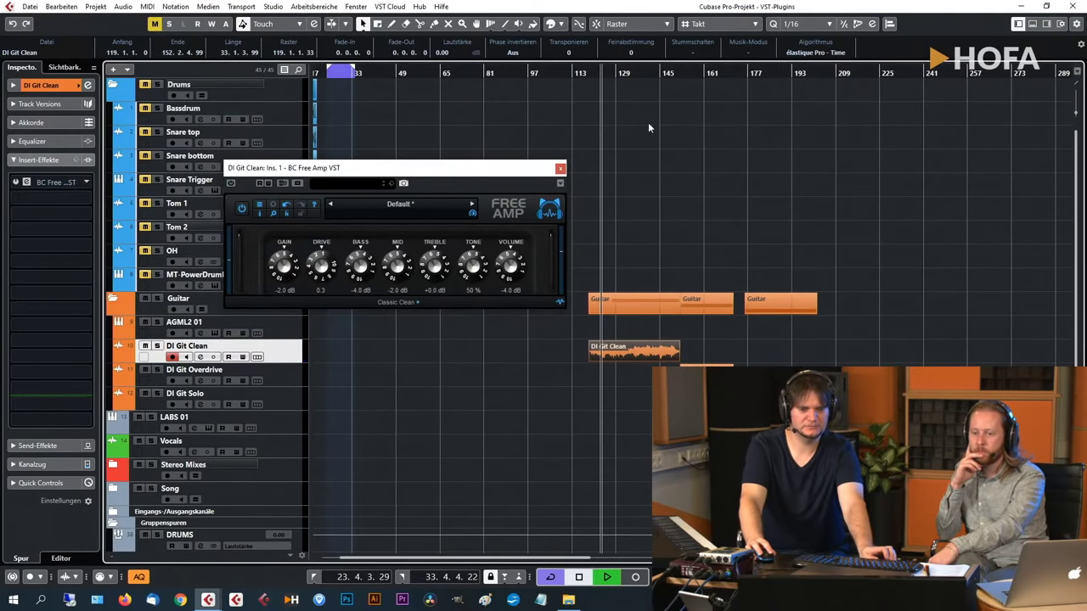
key("space")
left_click(231, 183)
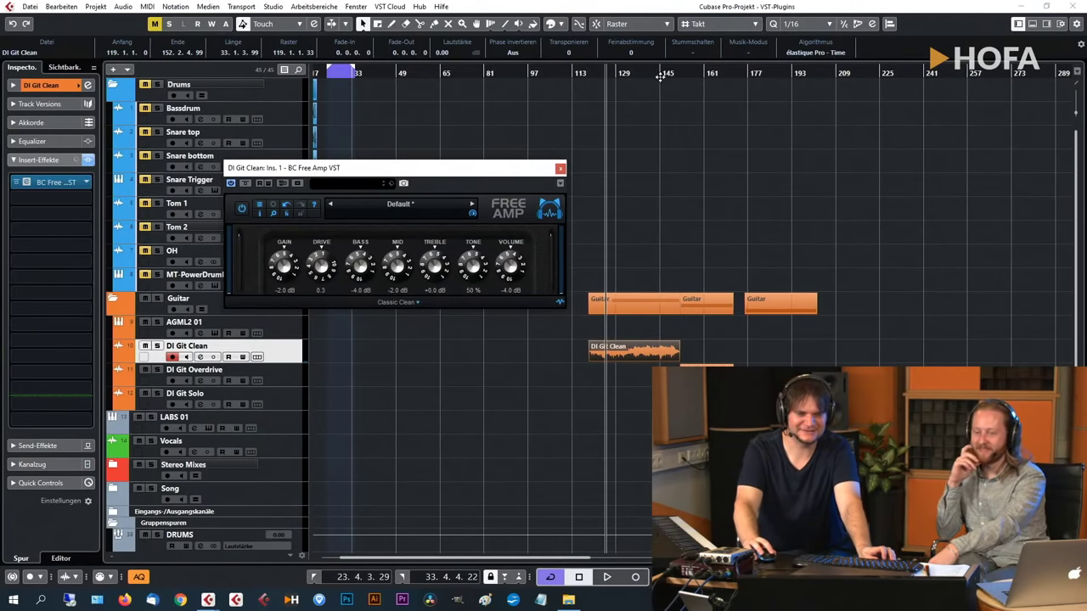
left_click(612, 74)
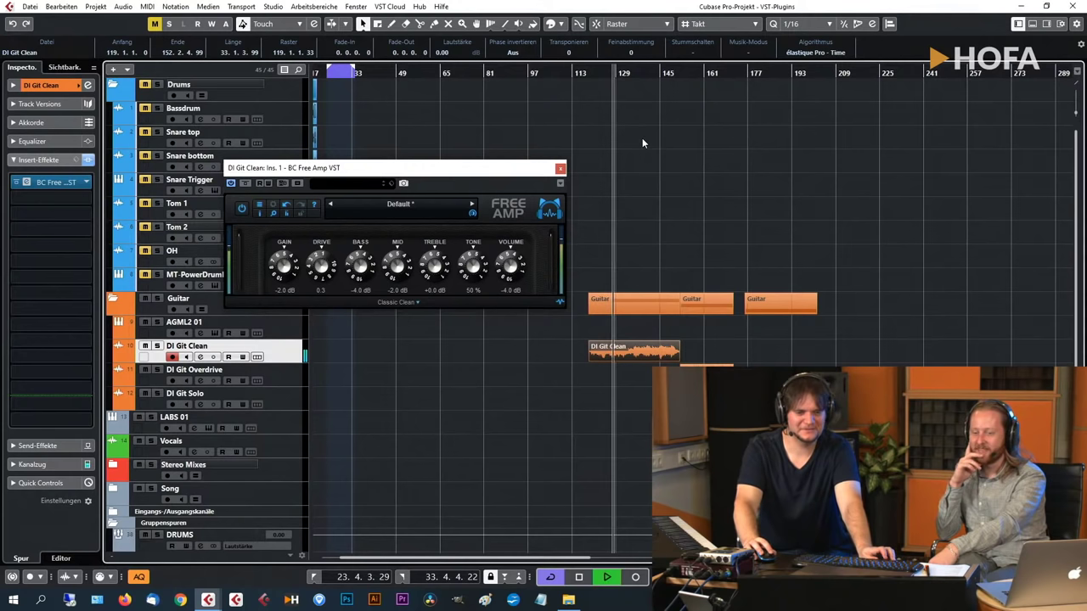
key("space")
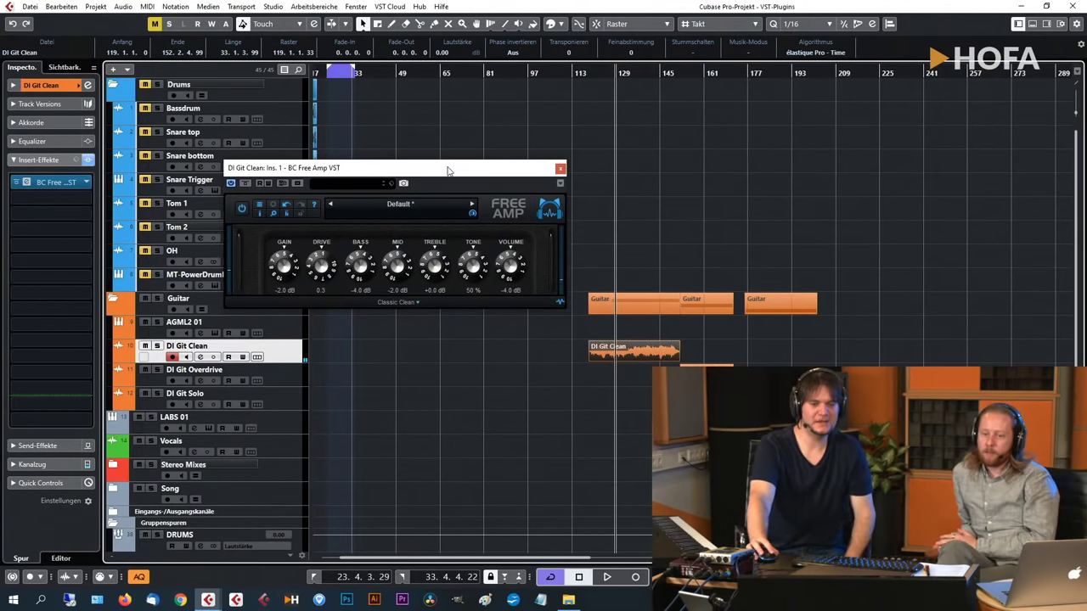
Browse the amp presets Modern Drive - 666 Mids and Modern Drive - Boosted Lead, step back through the presets and close the amp window.
left_click_drag(453, 167, 489, 145)
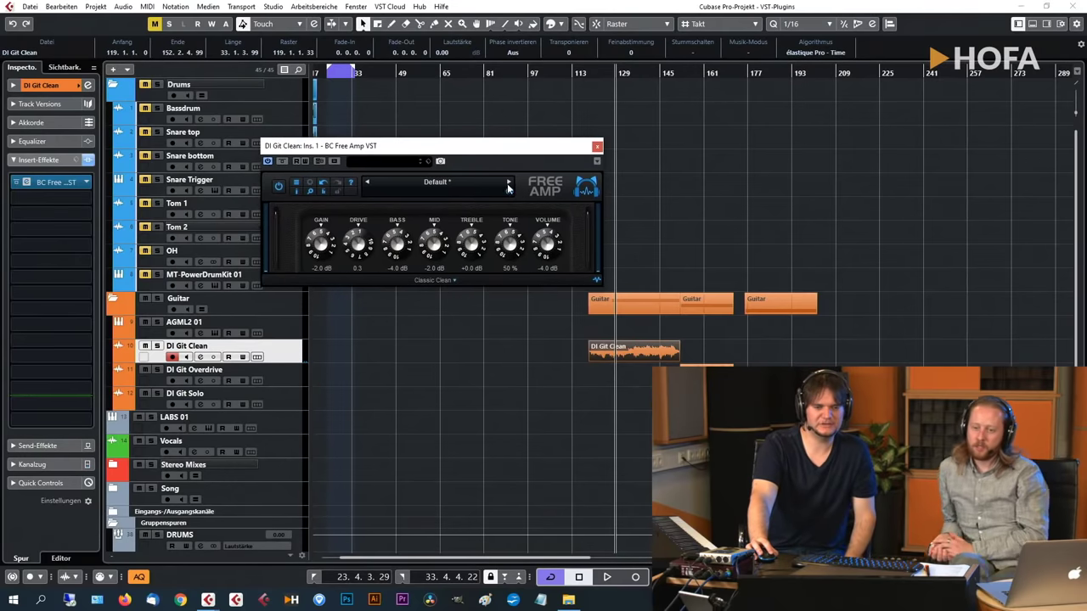
left_click(508, 181)
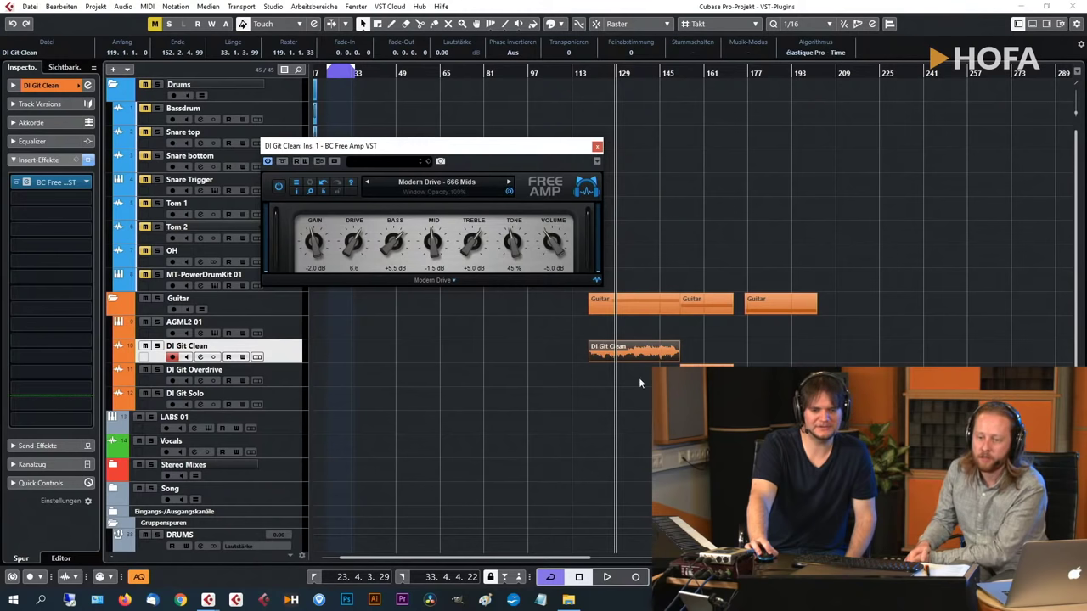
left_click(509, 184)
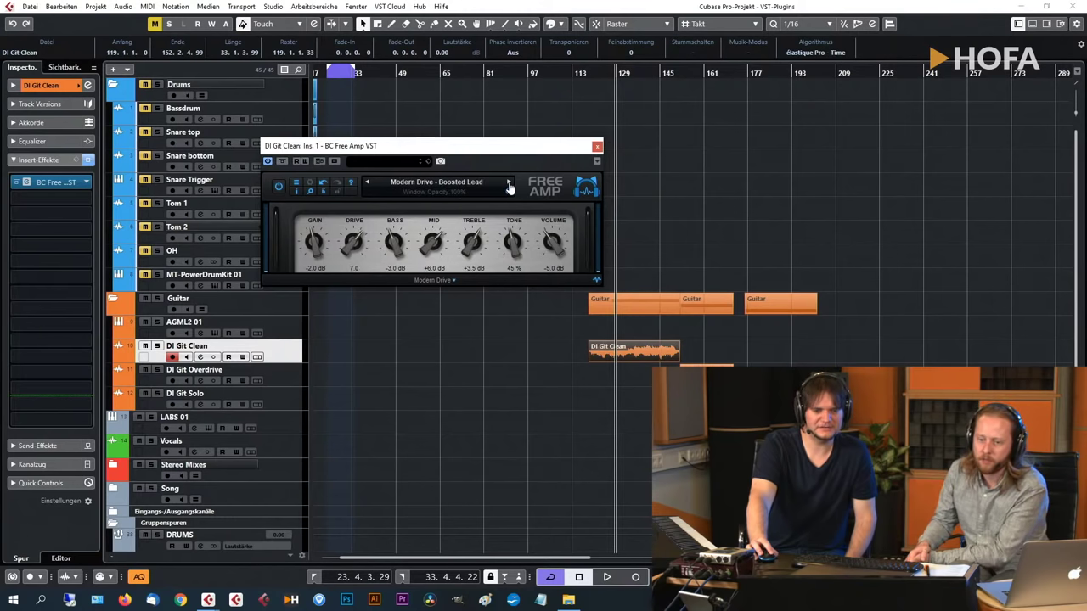
left_click(369, 183)
left_click(597, 147)
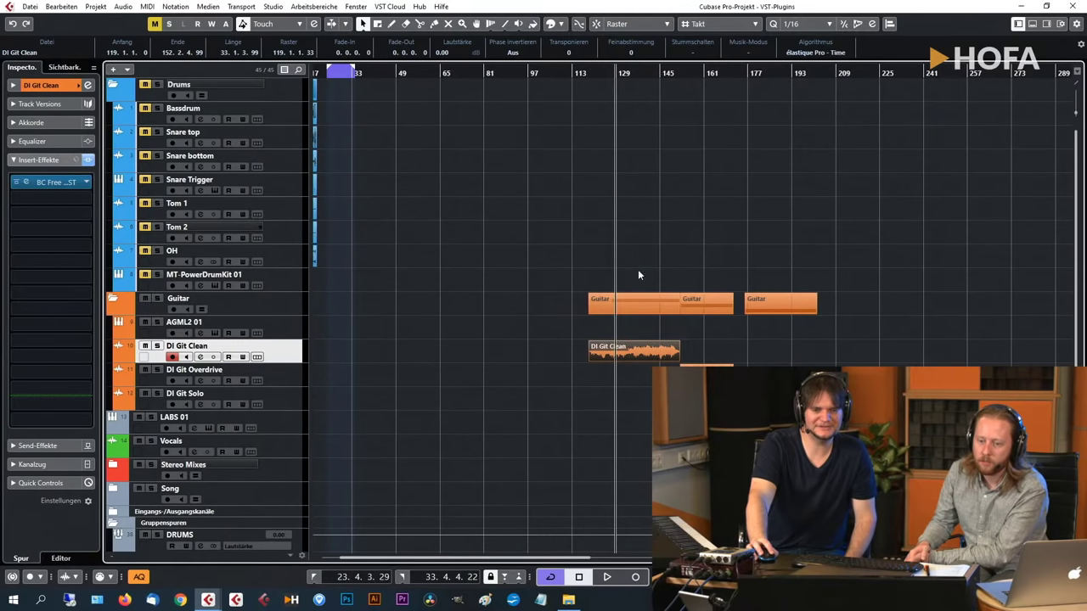
Activate the BC Free Amp insert on DI Git Overdrive, load the preset Modern Drive - 666 Mids and move its window off the overdrive part.
mouse_move(686, 75)
left_mouse_down()
mouse_move(696, 73)
mouse_move(670, 68)
mouse_move(676, 78)
left_mouse_up()
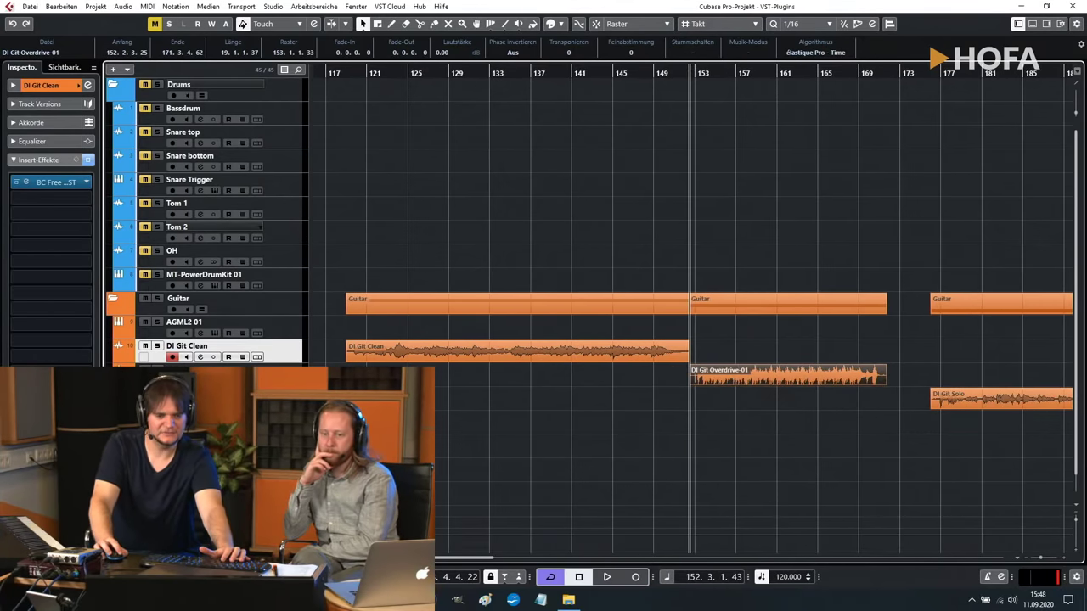
left_click(502, 382)
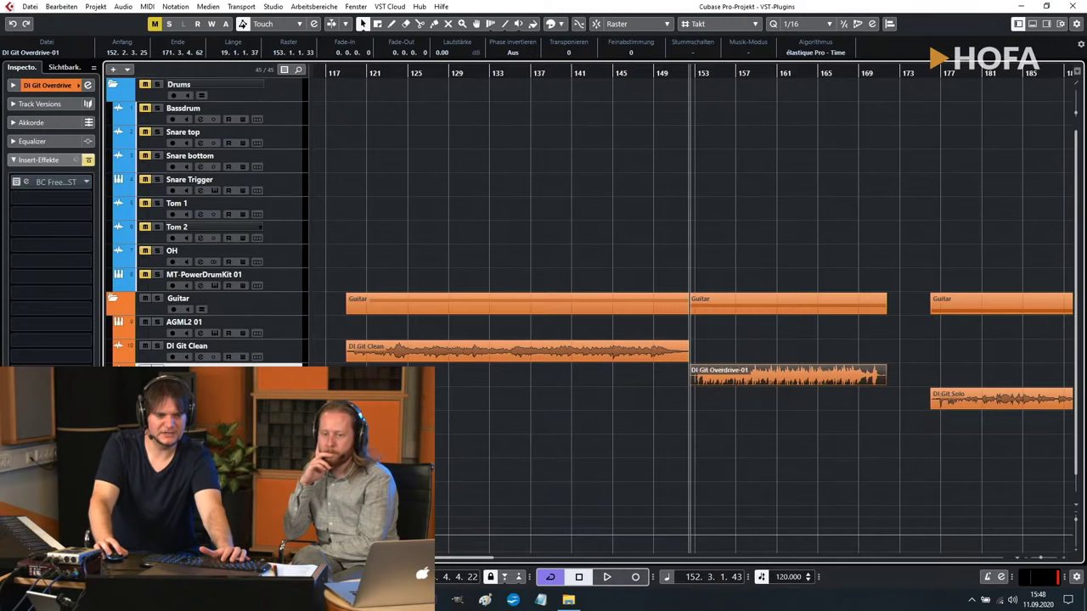
left_click(27, 182)
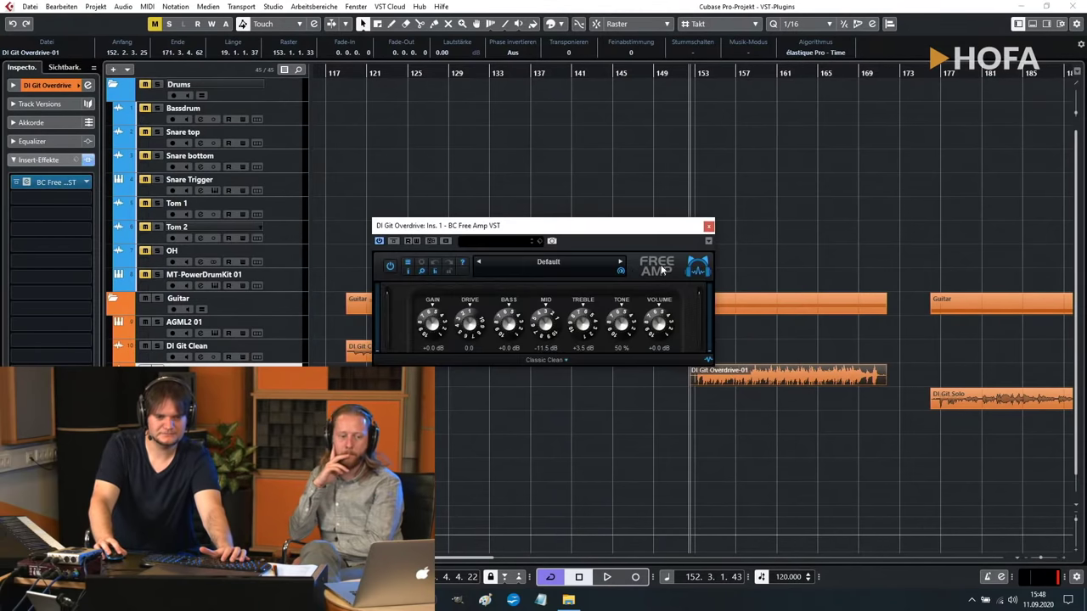
left_click(617, 265)
left_click(593, 227)
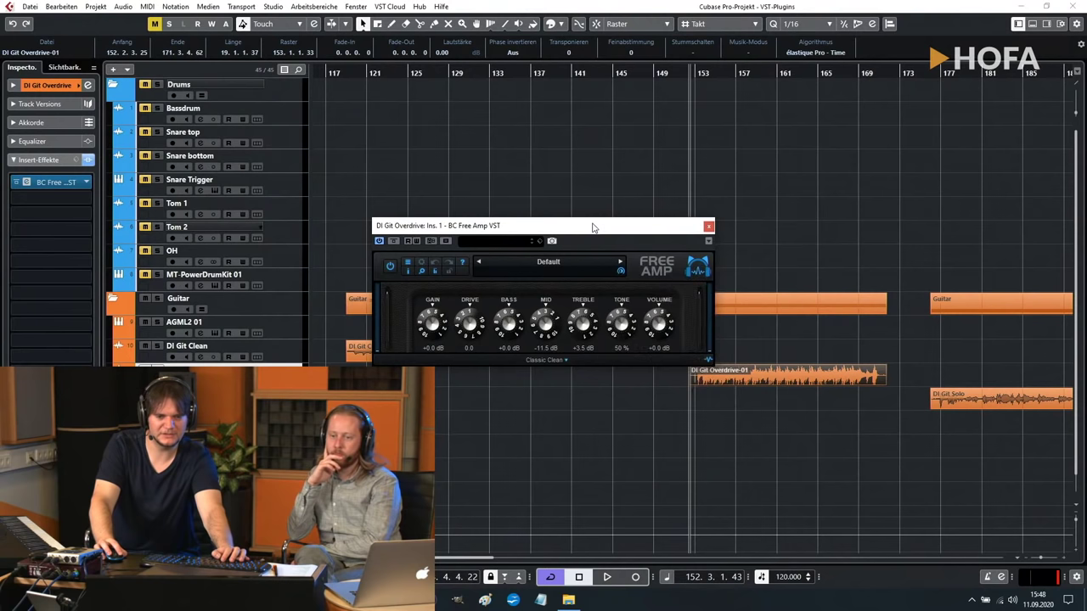
left_click(620, 263)
left_click_drag(613, 237, 479, 210)
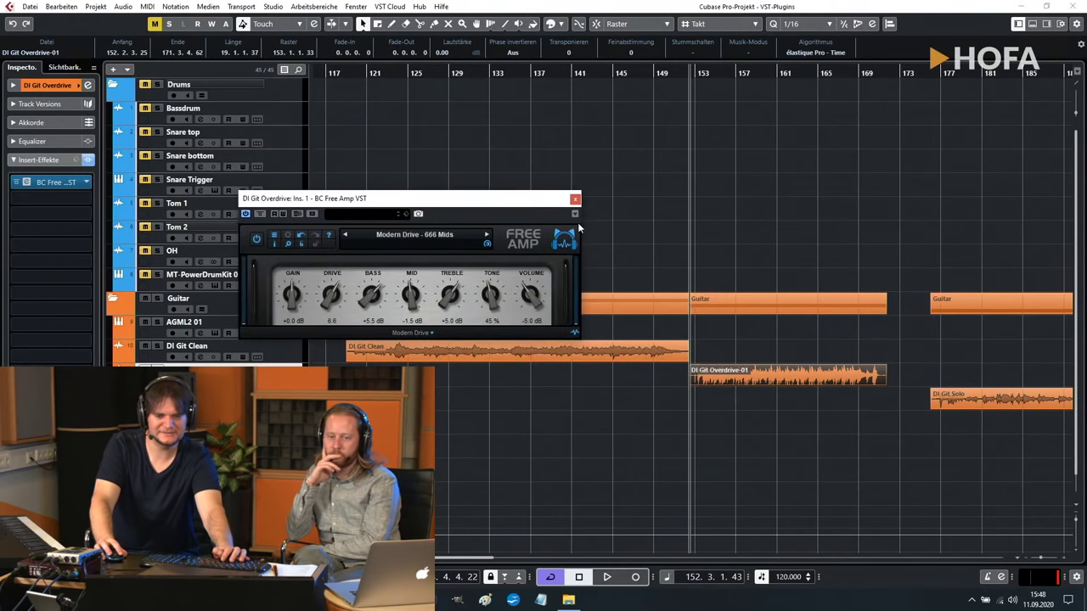
Play the overdrive guitar while setting the amp's volume to -7.0 dB, mid to +6.0 dB, bass to -2.0 dB and treble to +2.0 dB.
key("space")
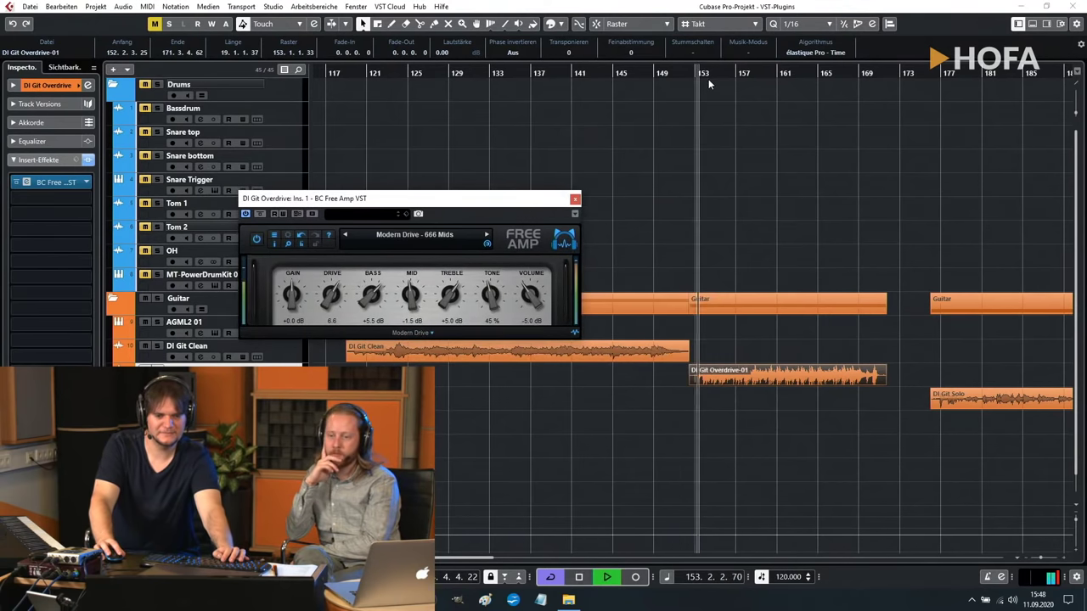
left_click_drag(551, 294, 529, 301)
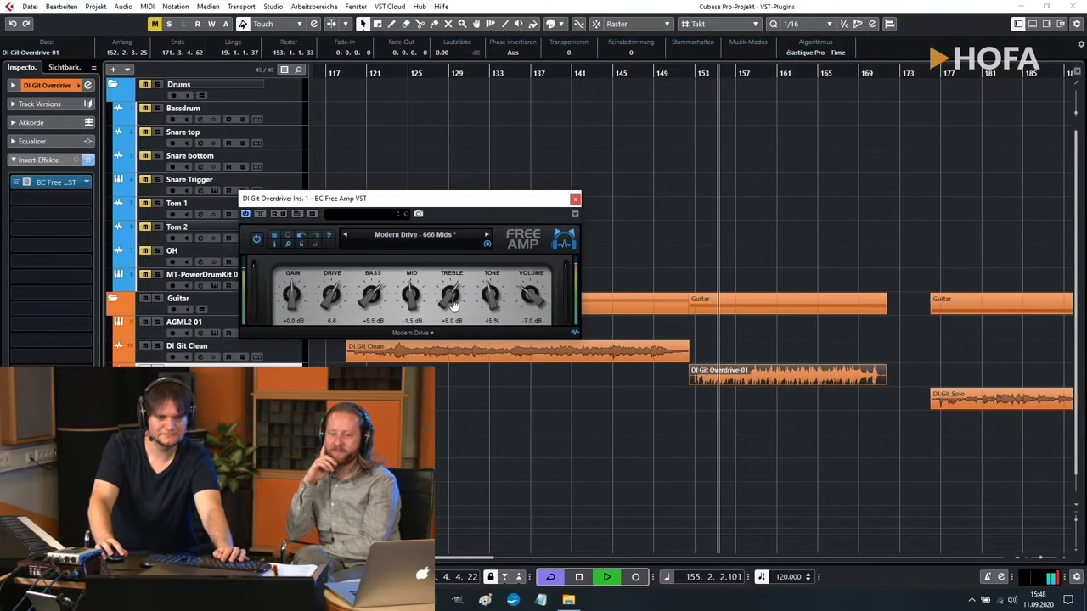
left_click_drag(411, 296, 371, 311)
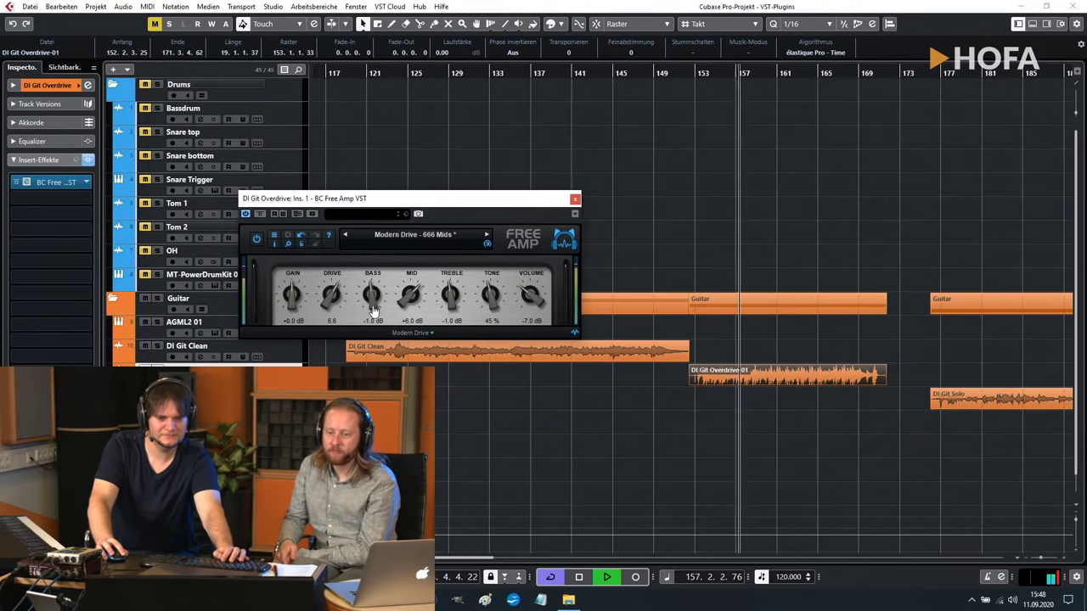
left_click_drag(449, 311, 451, 306)
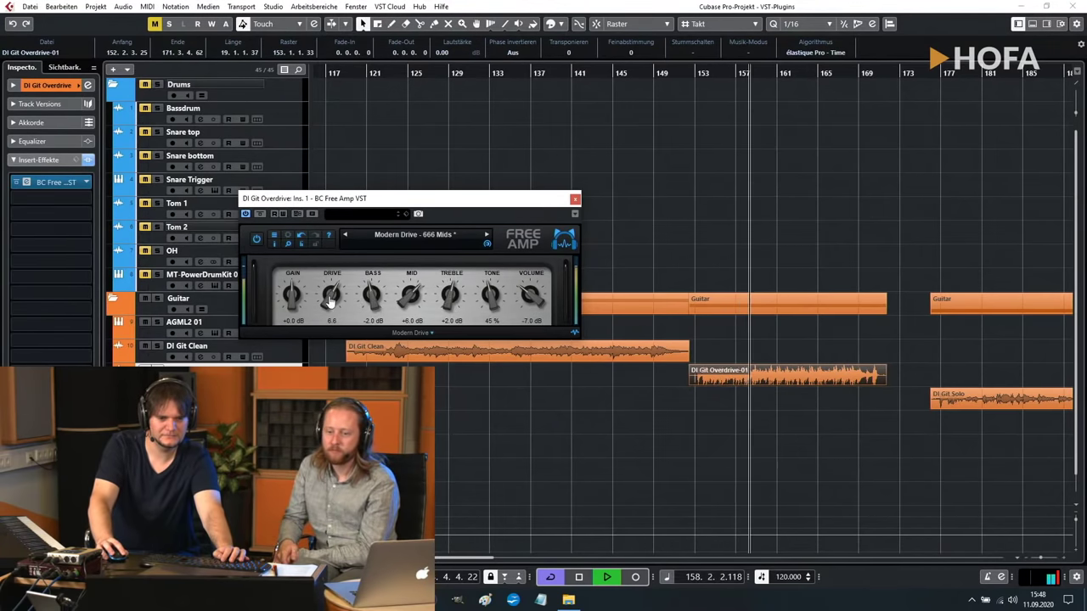
Audition the overdrive guitar with drive at 2.2 and 3.4, before setting drive to 9.3 and gain to -3.0 dB.
left_click_drag(331, 295, 318, 332)
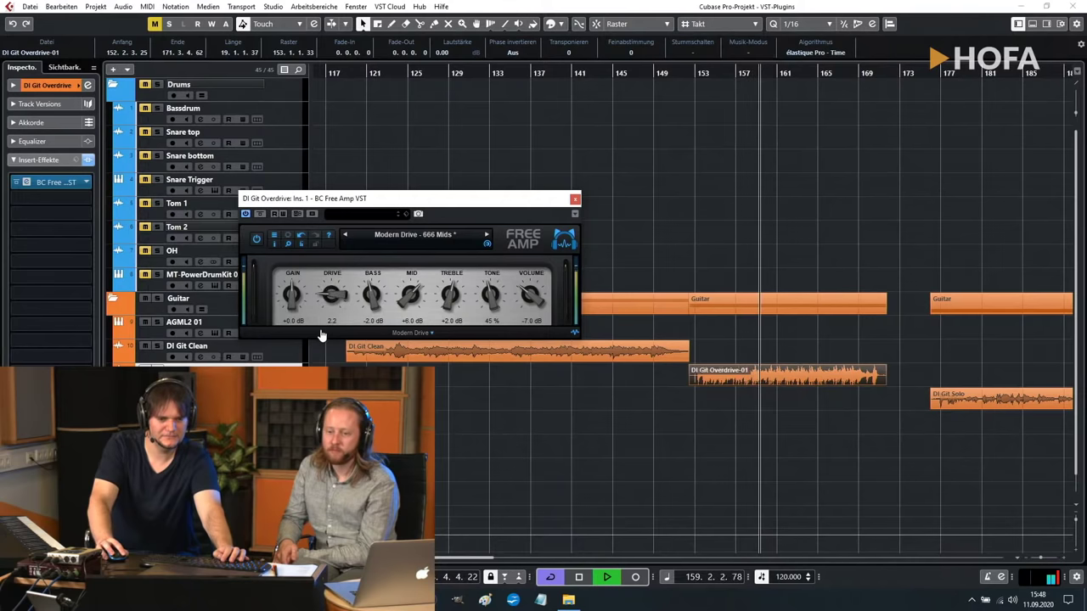
key("space")
key("space")
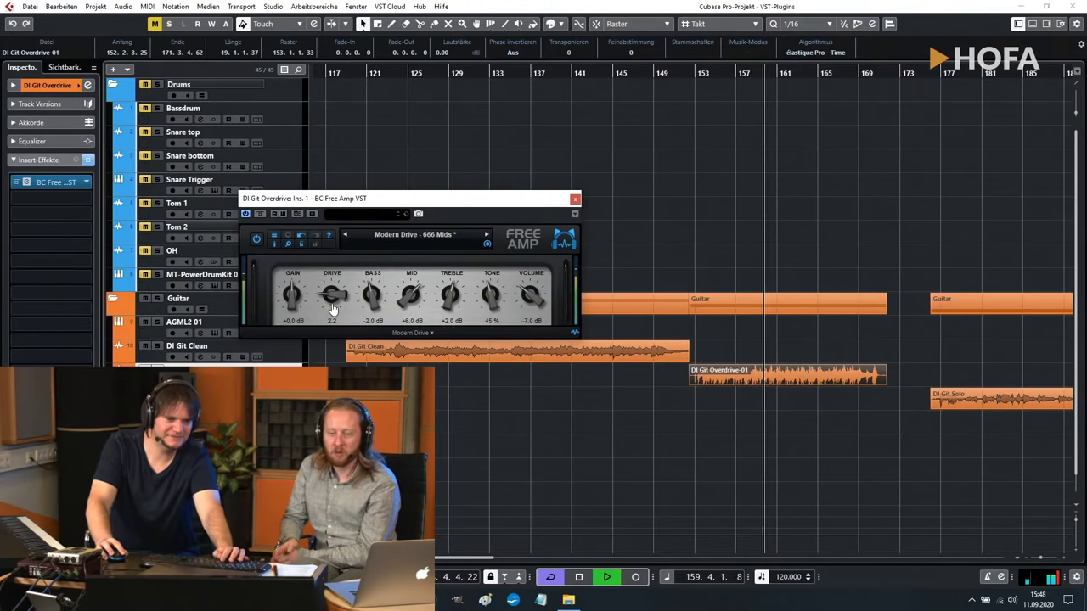
key("space")
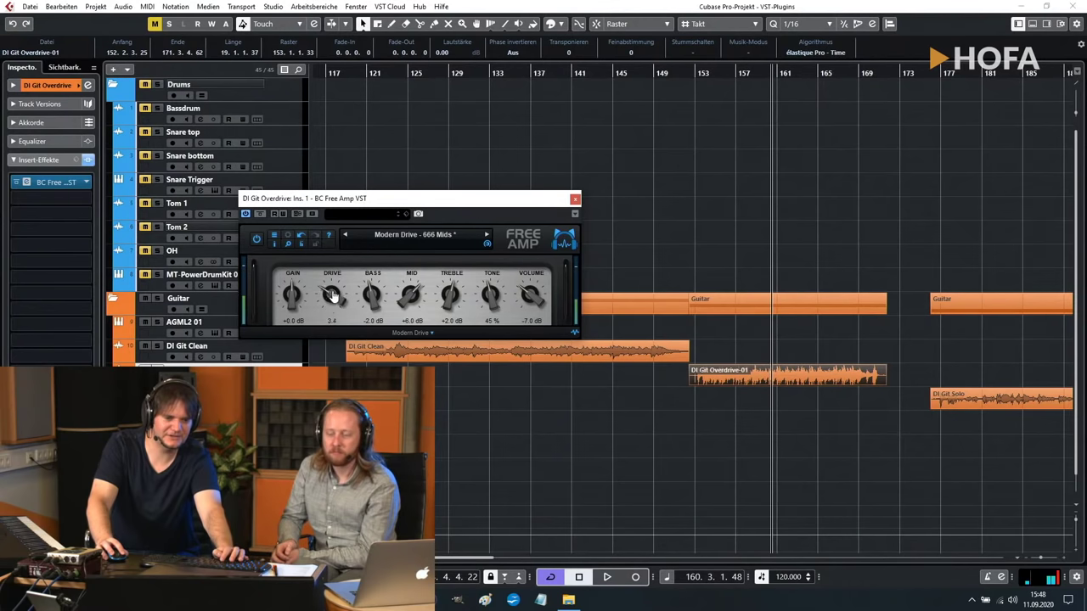
left_click_drag(332, 295, 342, 271)
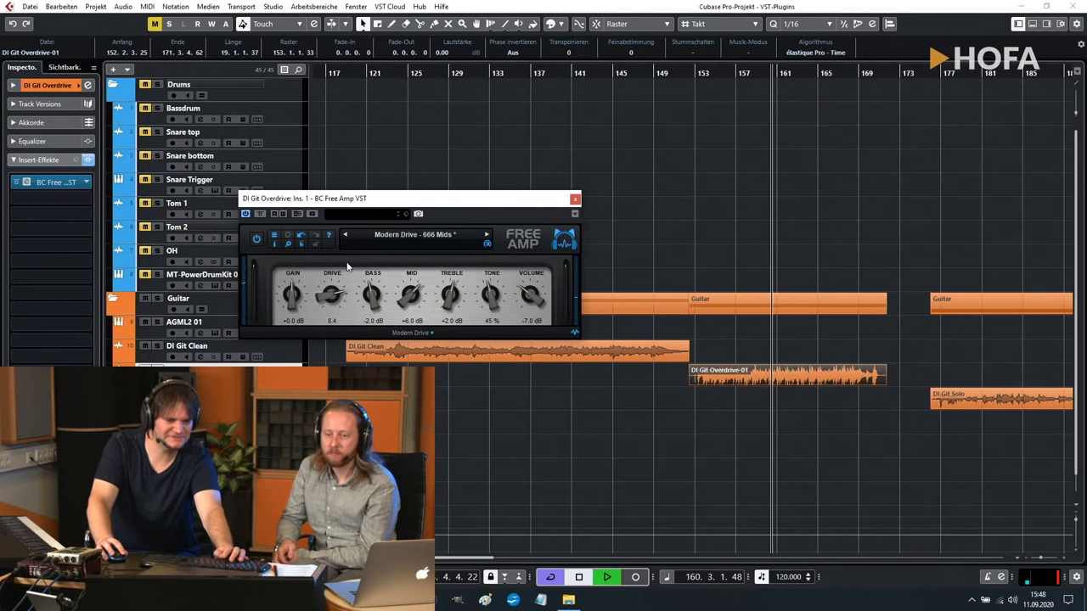
scroll(333, 294, "up", 3)
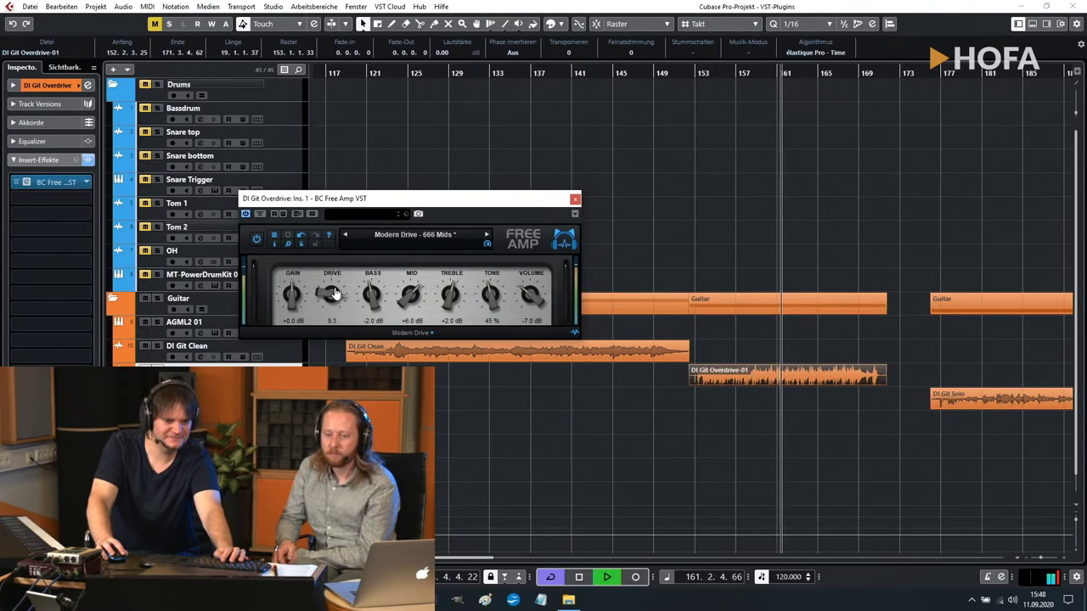
scroll(293, 297, "down", 3)
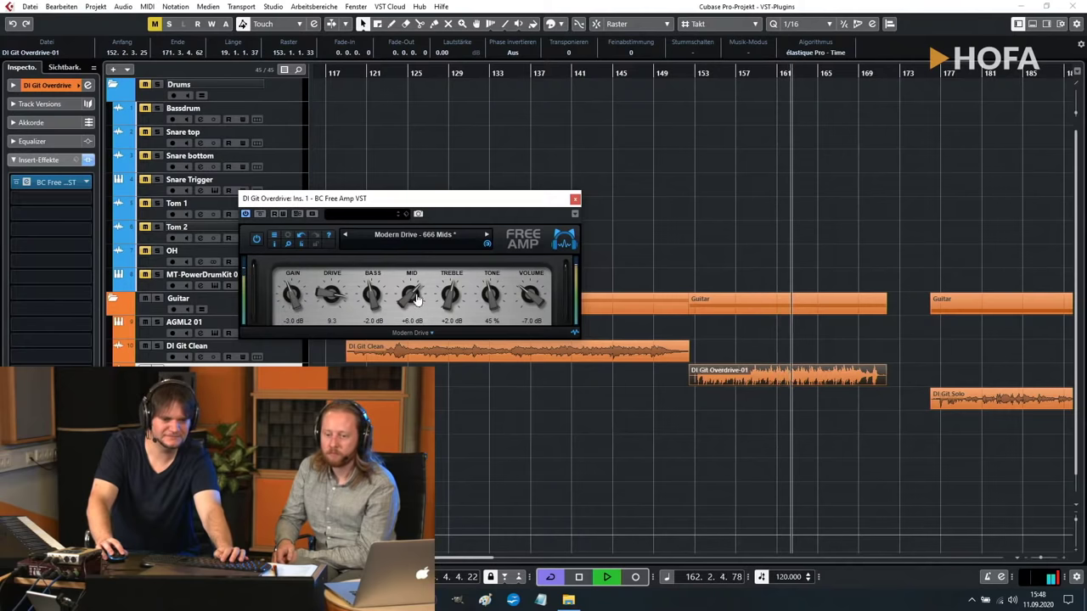
Readjust the overdrive amp's mid to +2.0 dB, treble to +1.0 dB and bass to -1.0 dB during playback, and stop playback.
scroll(412, 297, "down", 5)
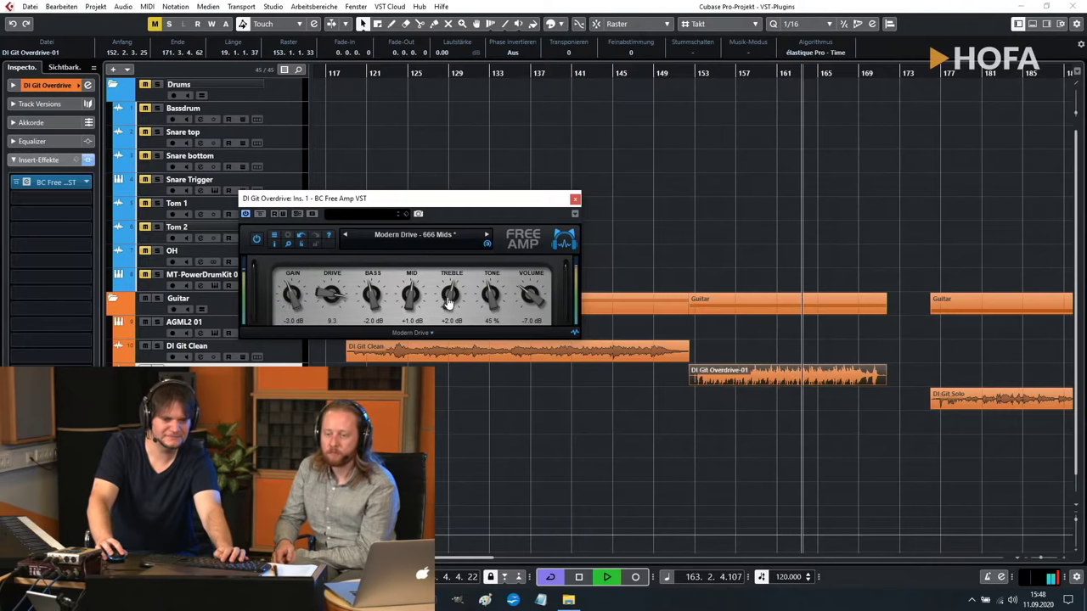
scroll(450, 304, "down", 3)
scroll(374, 294, "up", 7)
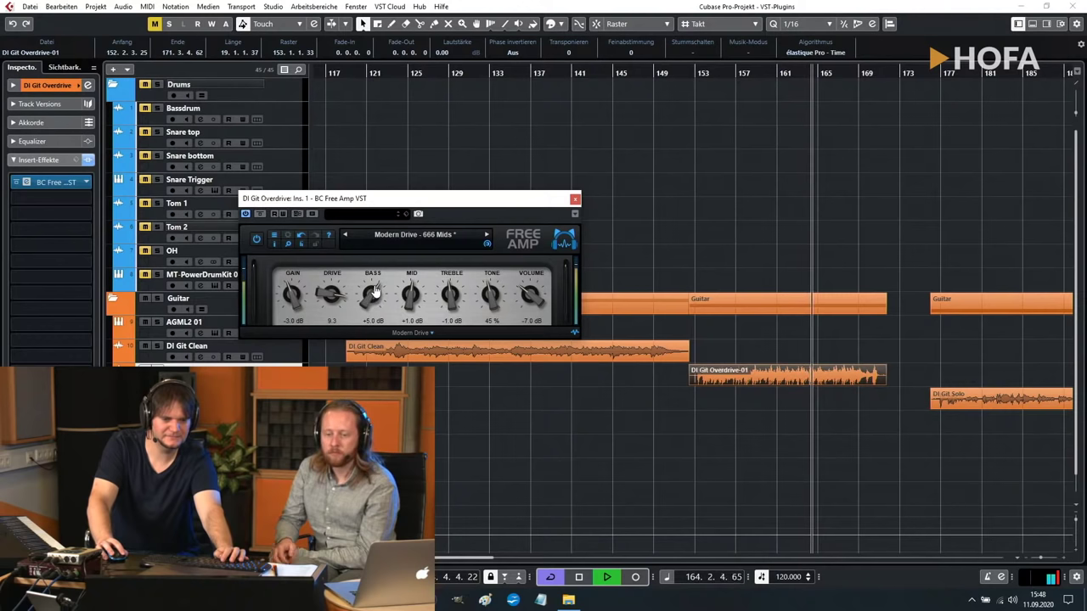
key("space")
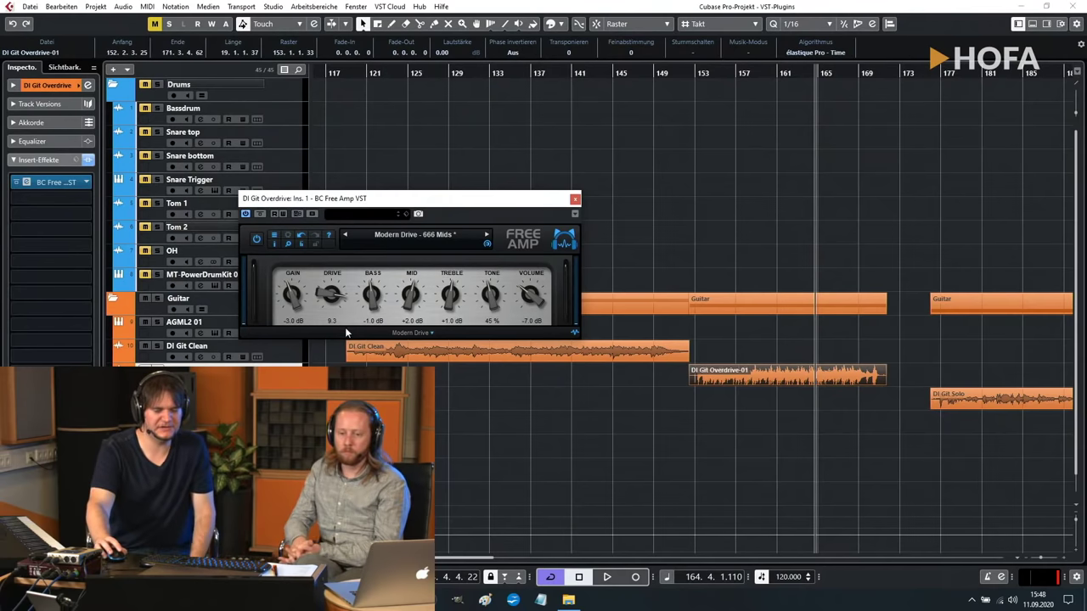
Move the overdrive amp window up, clear of all the guitar parts in the arrangement.
left_click_drag(502, 202, 620, 138)
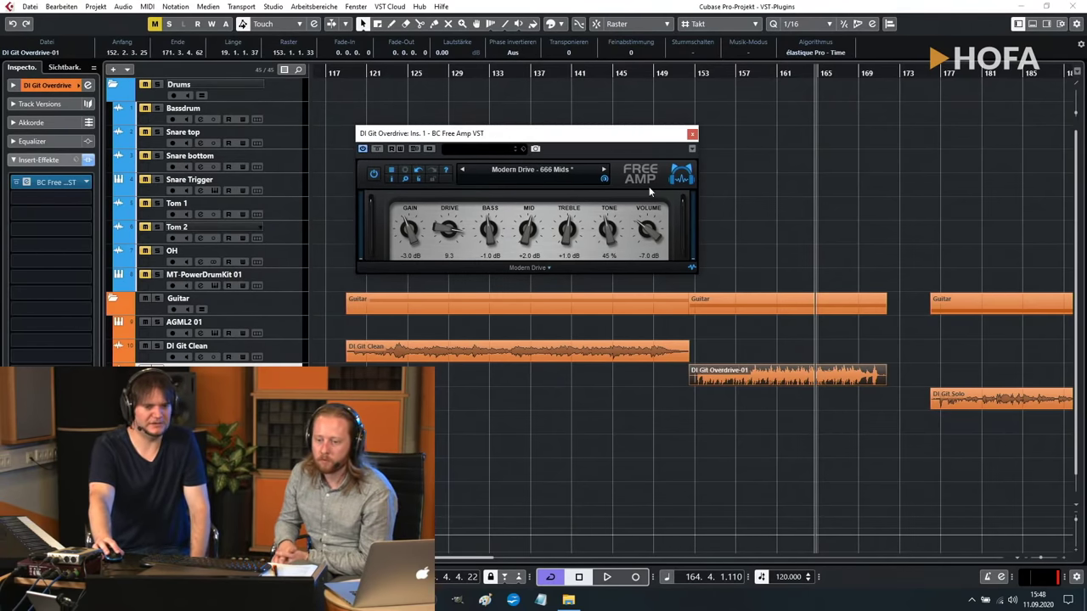
left_click_drag(617, 138, 604, 132)
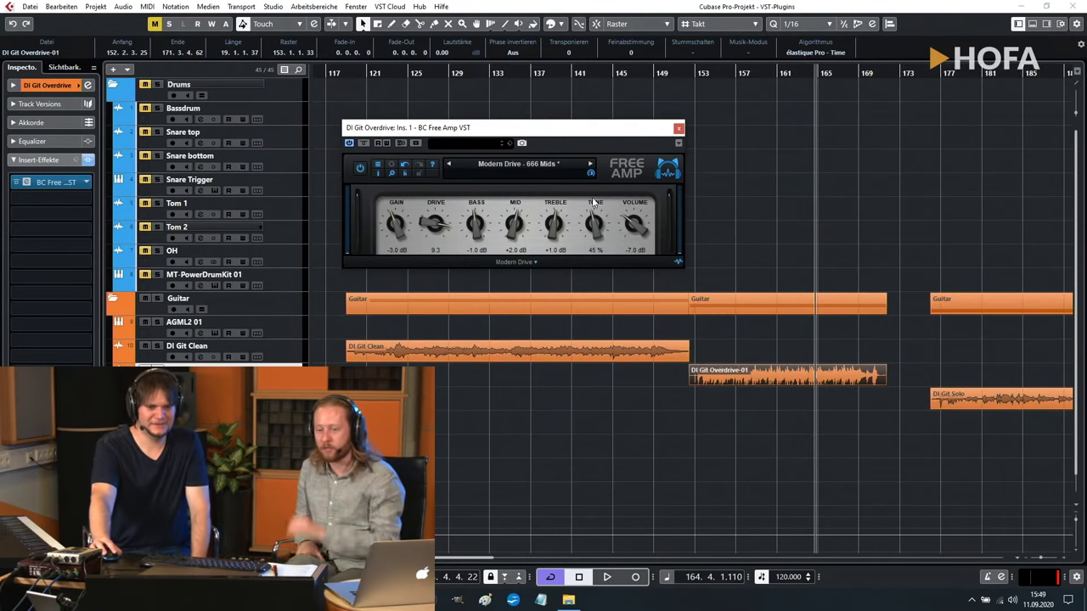
left_click_drag(598, 134, 625, 124)
left_click_drag(620, 117, 619, 122)
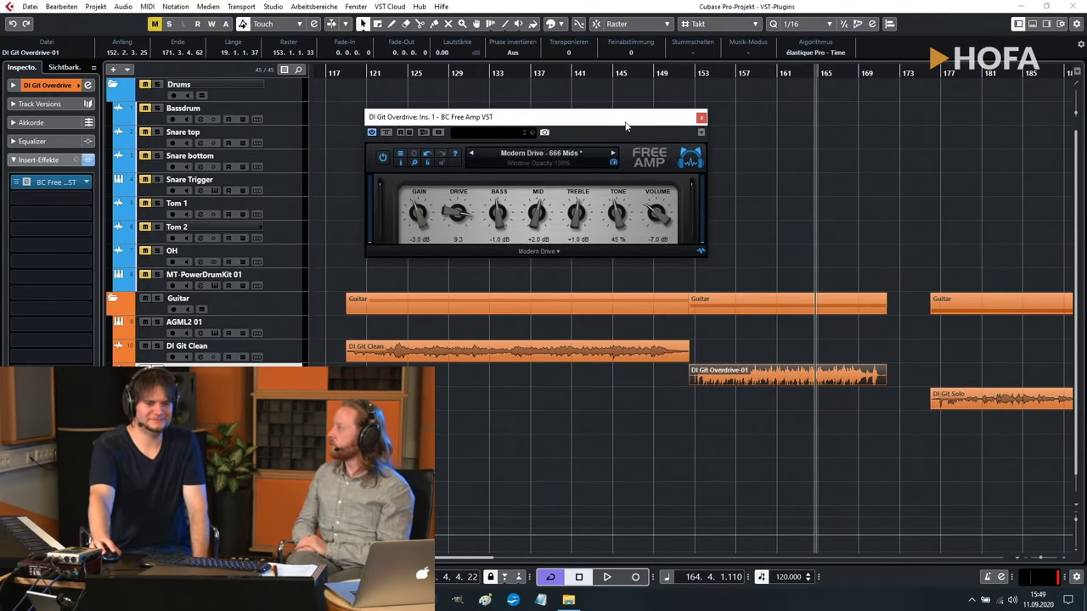
left_click_drag(624, 125, 631, 120)
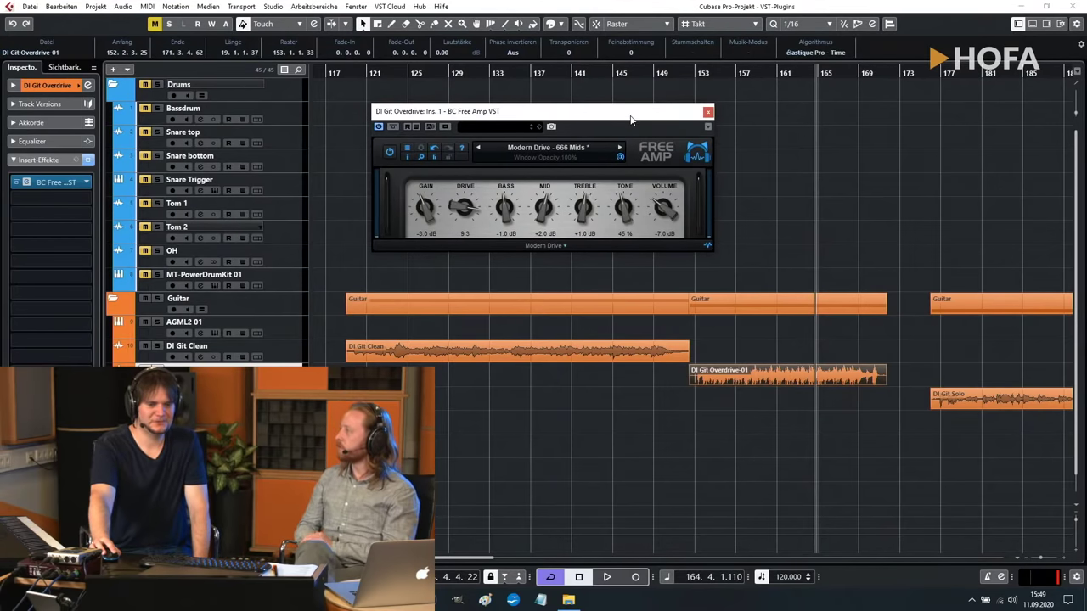
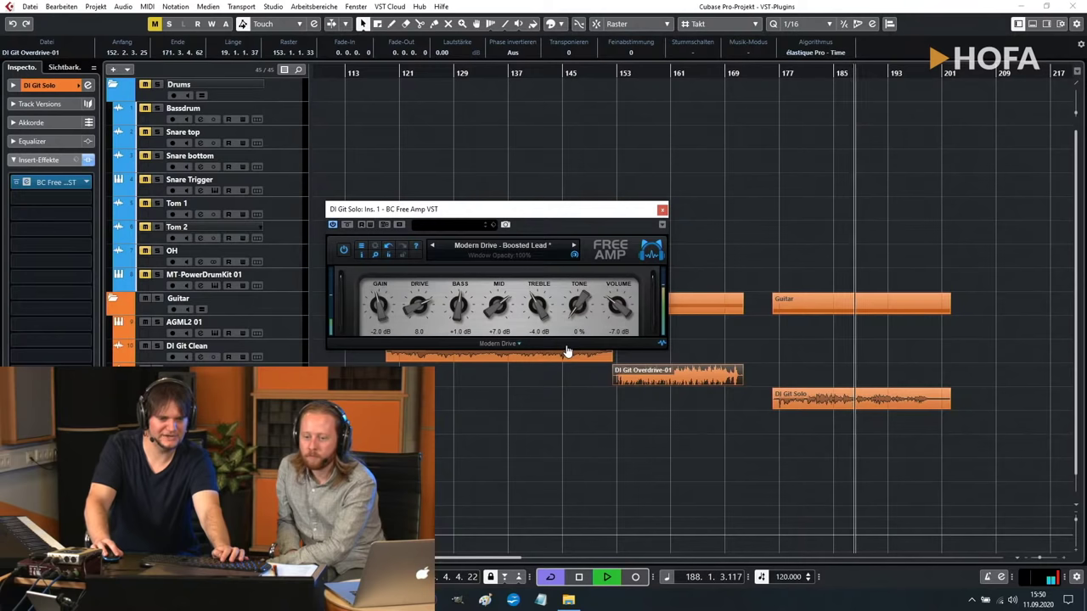
Set the DI Git Solo amp's tone to 46 % and treble to +1.0 dB while auditioning the solo, and stop playback.
key("space")
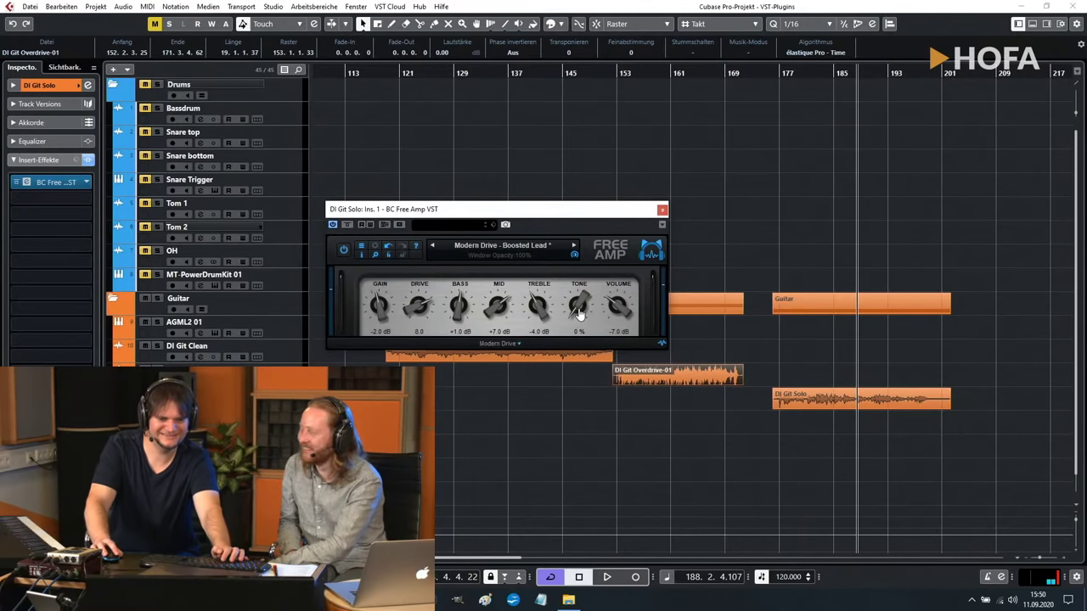
key("space")
mouse_move(579, 313)
left_mouse_down()
mouse_move(581, 268)
mouse_move(590, 296)
left_mouse_up()
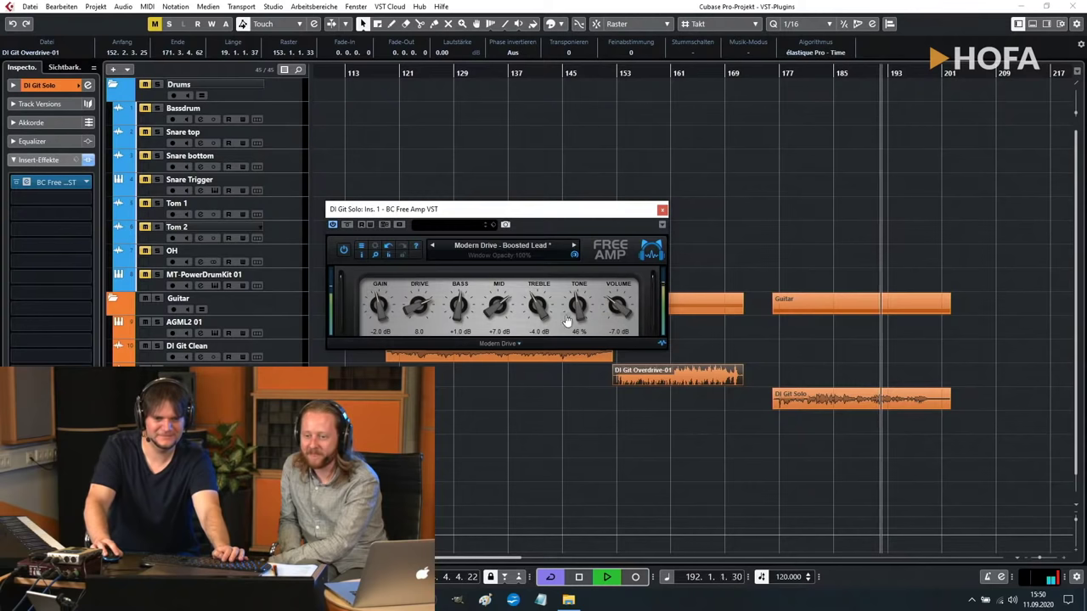
key("space")
key("space")
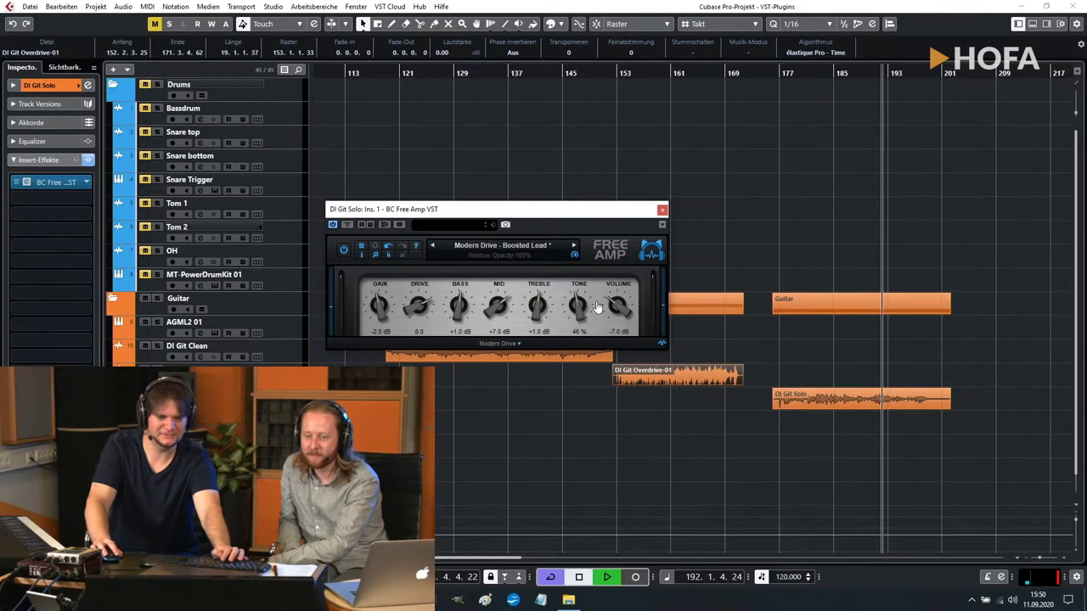
key("space")
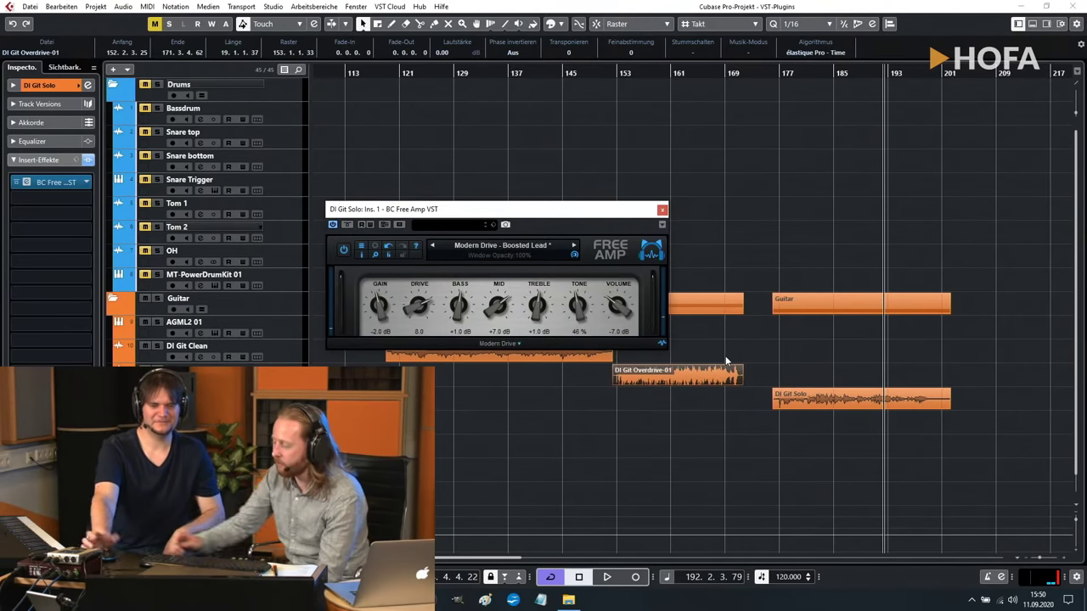
Try the Classic Clean, Classic Drive and Modern Drive models on the DI Git Solo amp, return to Classic Clean and close the amp window.
left_click(509, 345)
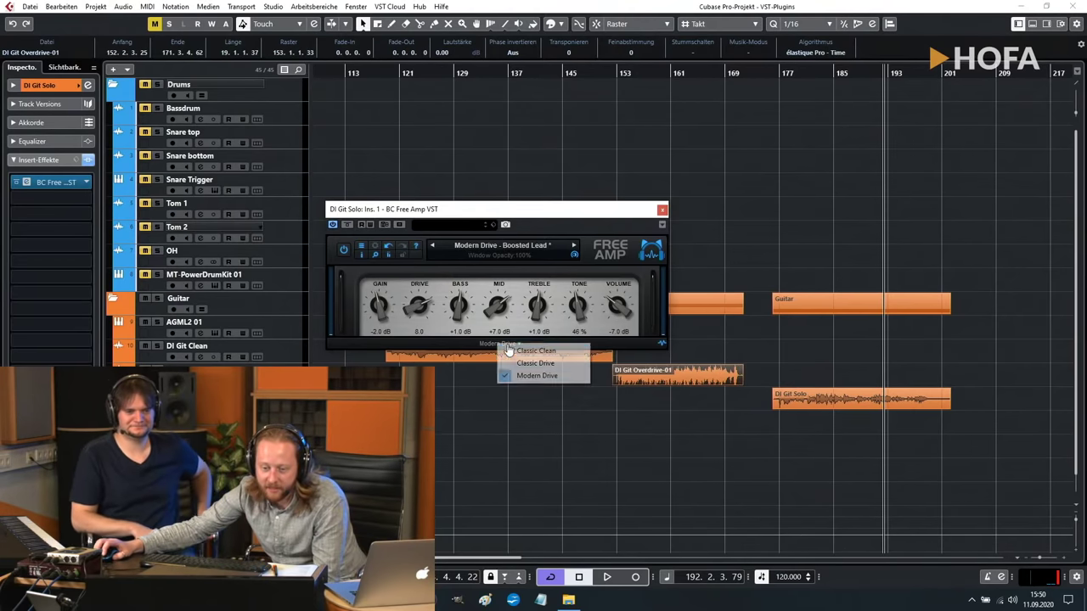
left_click(515, 356)
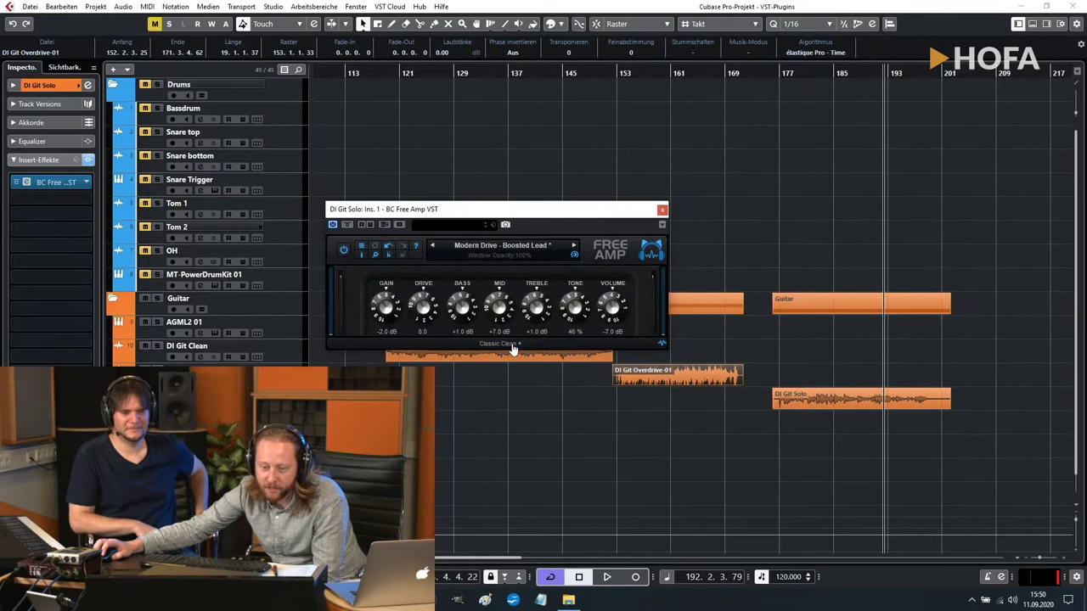
left_click(510, 343)
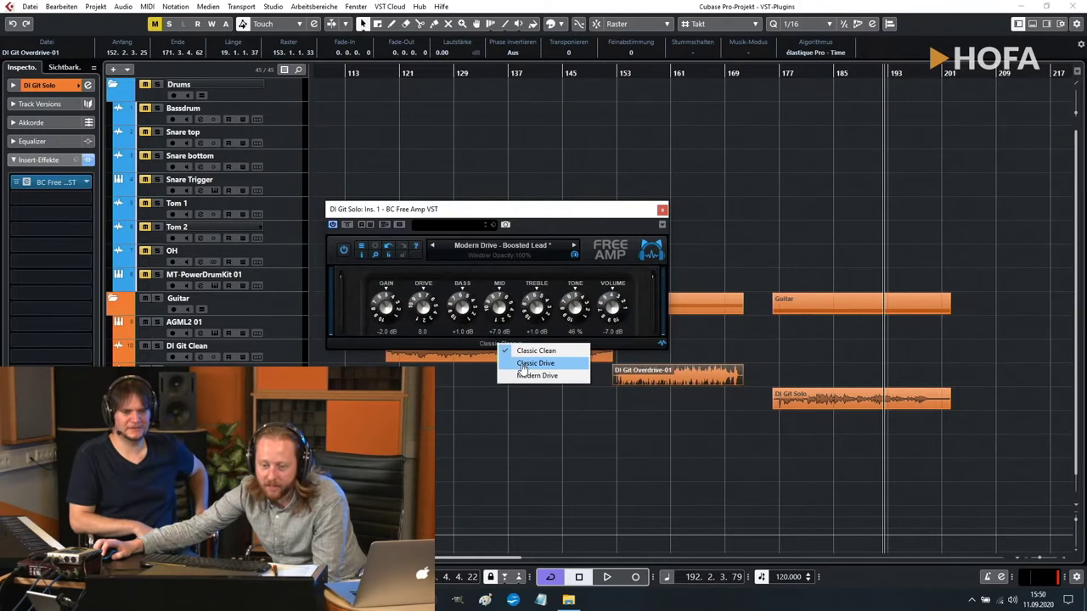
left_click(523, 364)
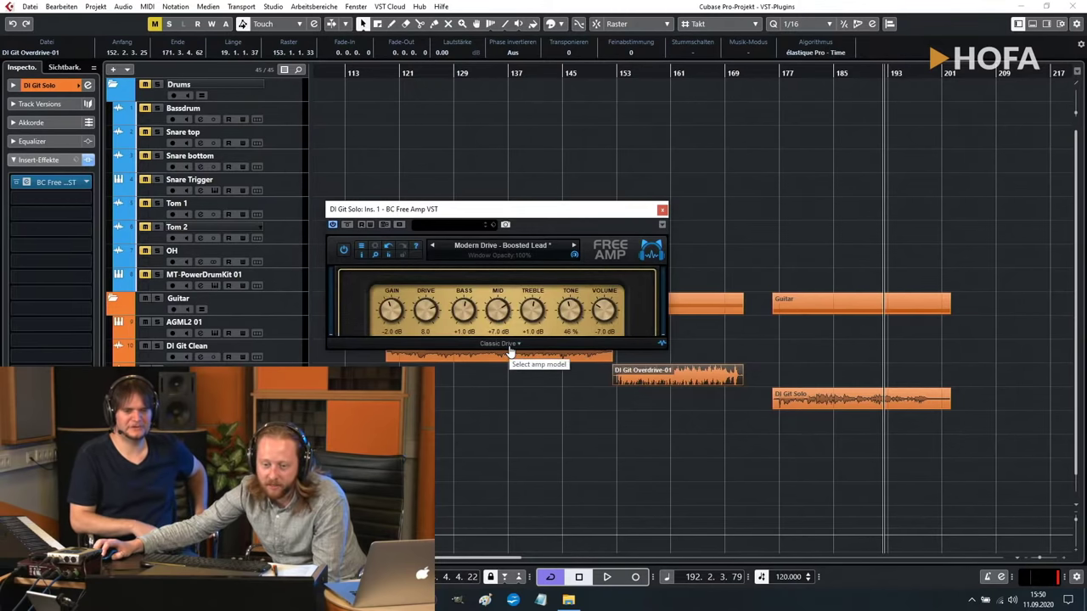
left_click(508, 346)
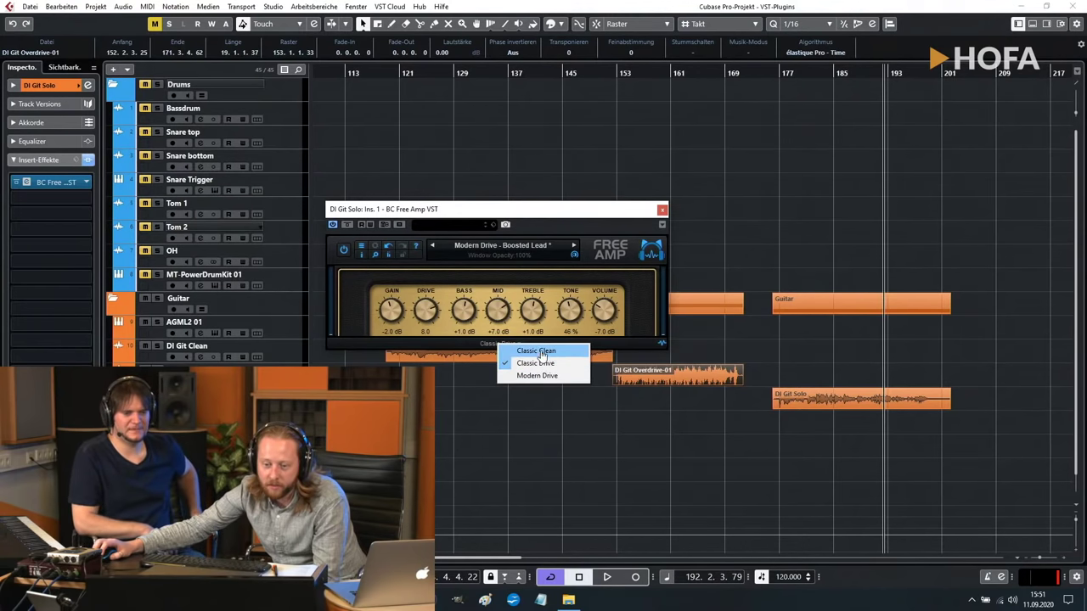
left_click(533, 376)
left_click(509, 345)
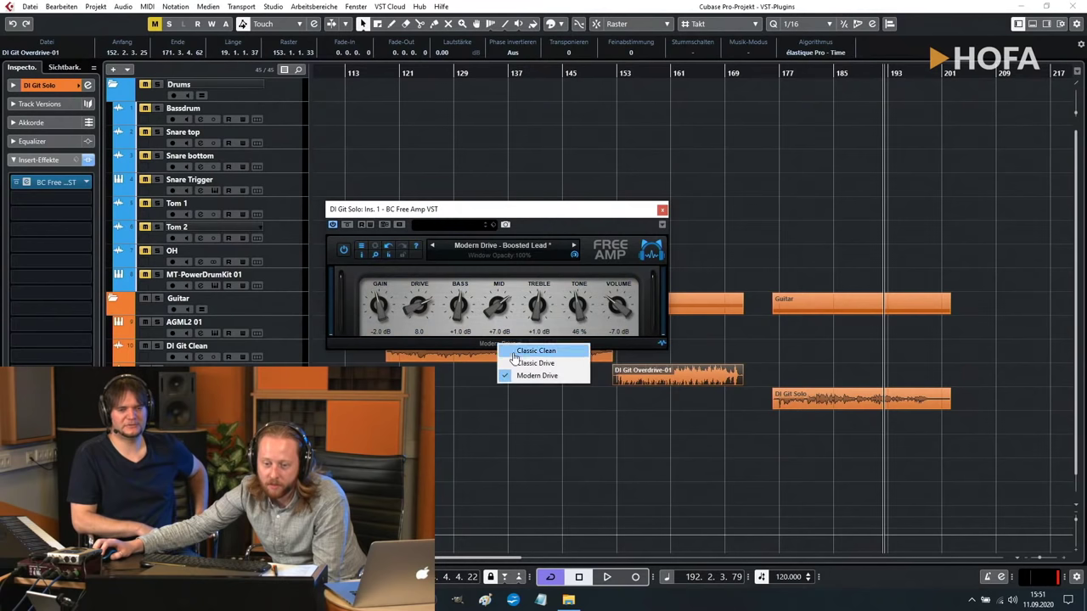
left_click(504, 350)
left_click(503, 346)
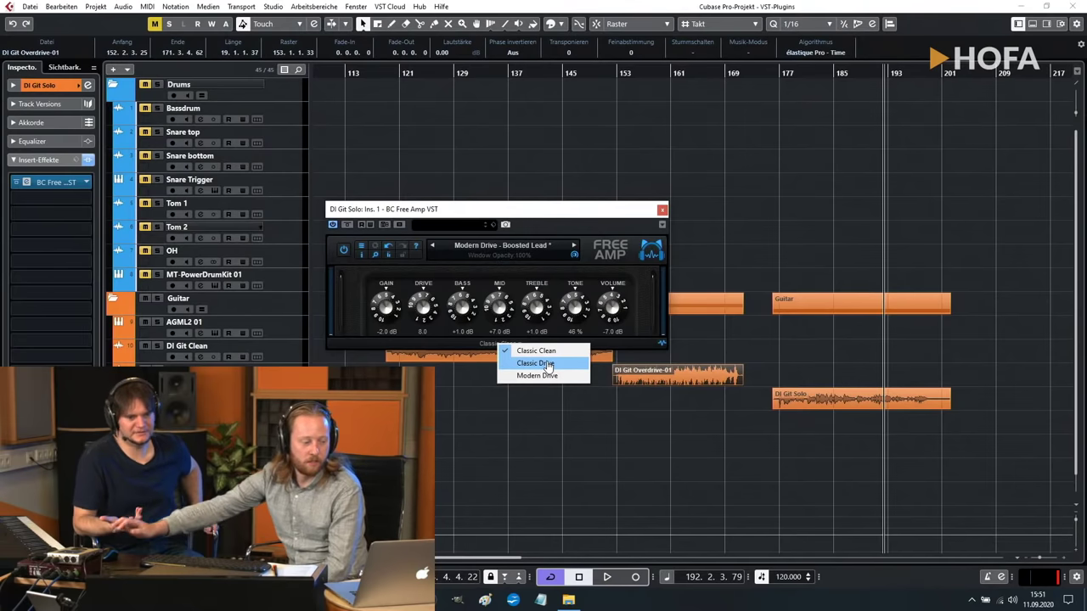
left_click(663, 210)
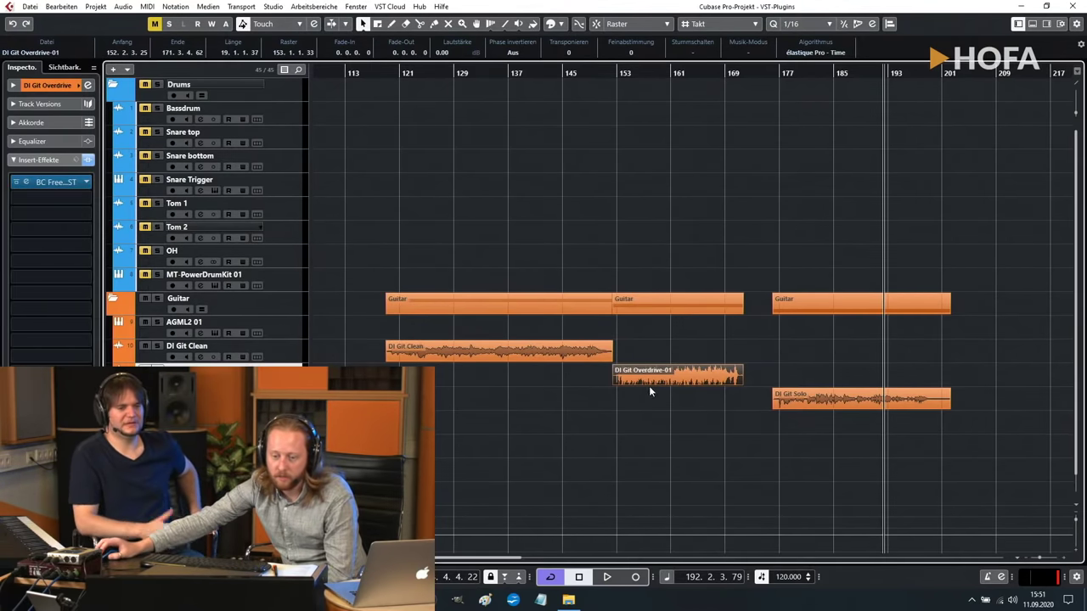
Load Cypress TT-15 in the third insert of DI Git Overdrive, with the playhead at bar 155, and reposition its window over the upper arrangement.
left_click(635, 74)
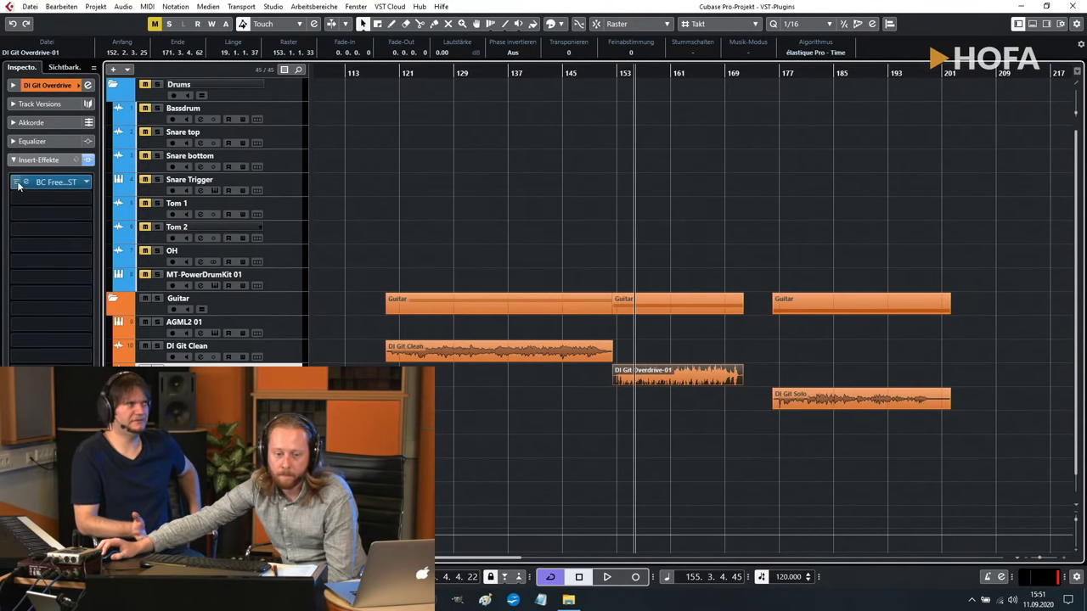
left_click(47, 205)
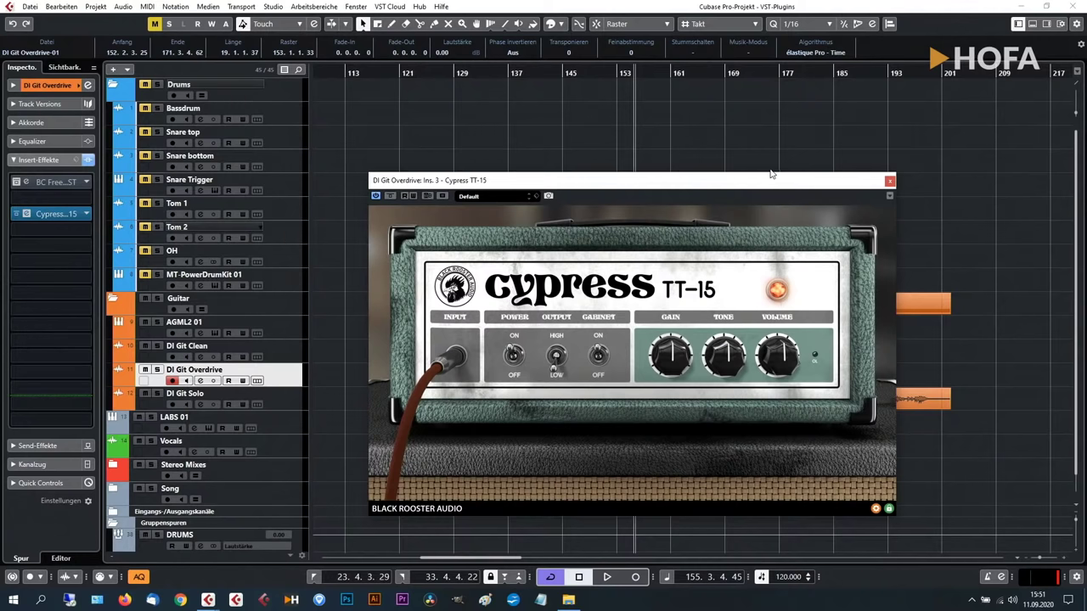
left_click_drag(767, 180, 704, 17)
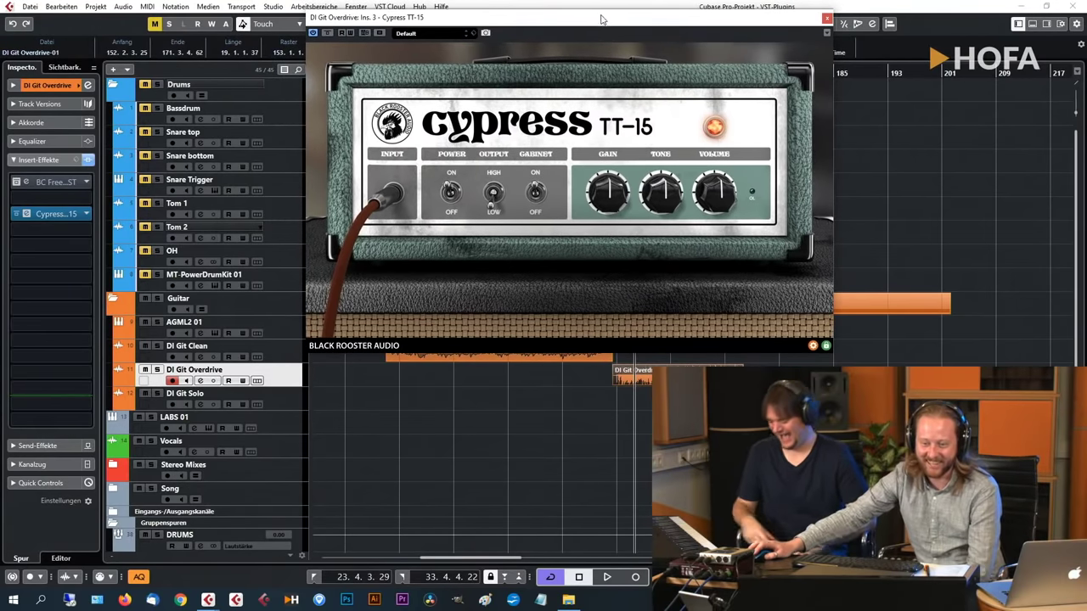
mouse_move(602, 18)
left_mouse_down()
mouse_move(535, 38)
mouse_move(594, 28)
left_mouse_up()
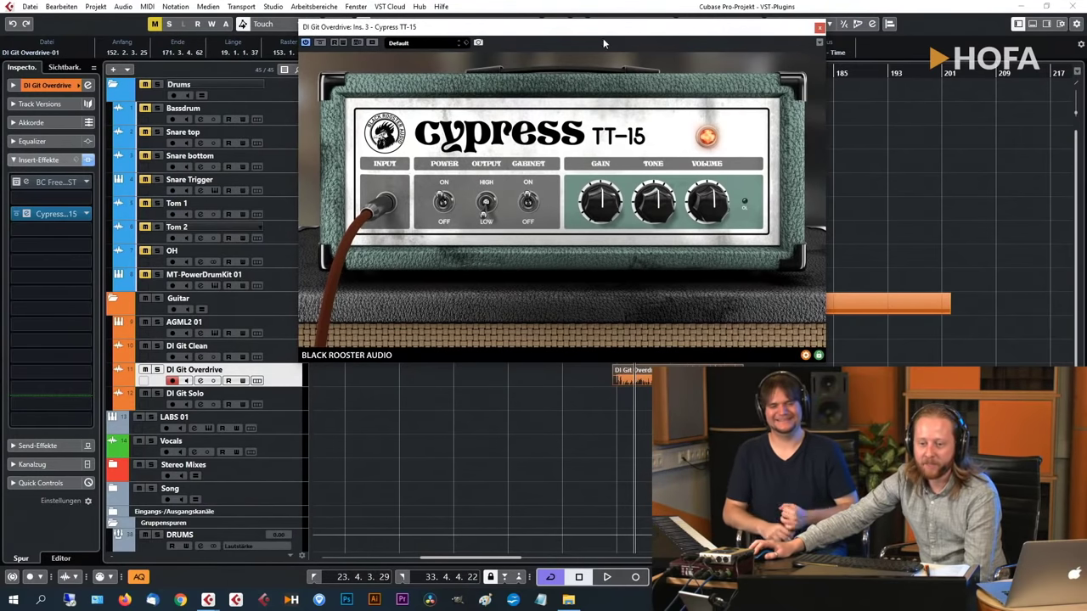
left_click_drag(611, 39, 667, 108)
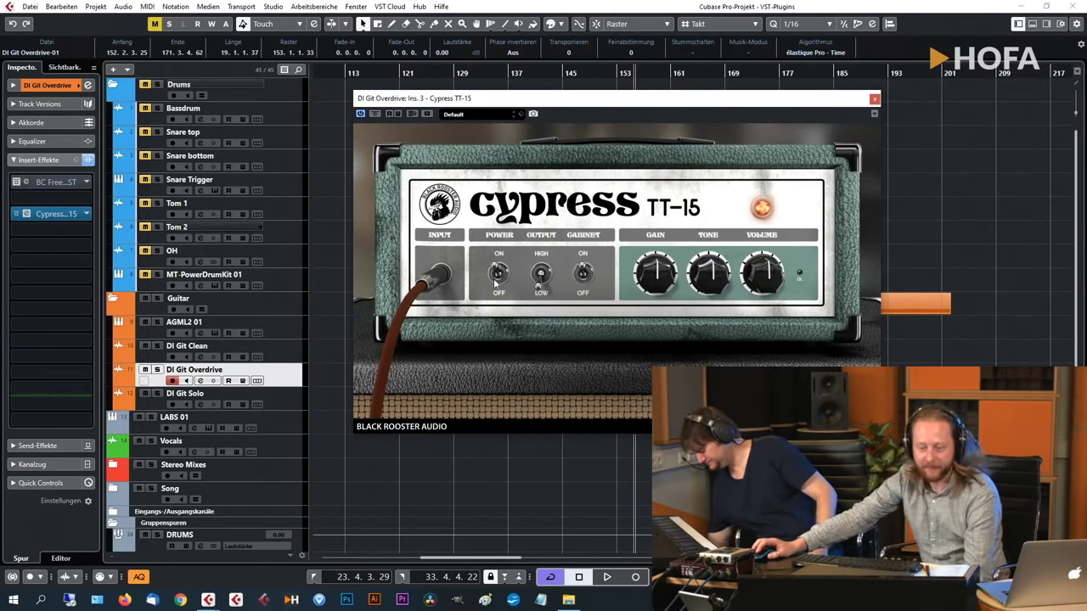
Demonstrate the Cypress TT-15's power switch by turning the amp off and back on twice.
left_click(535, 278)
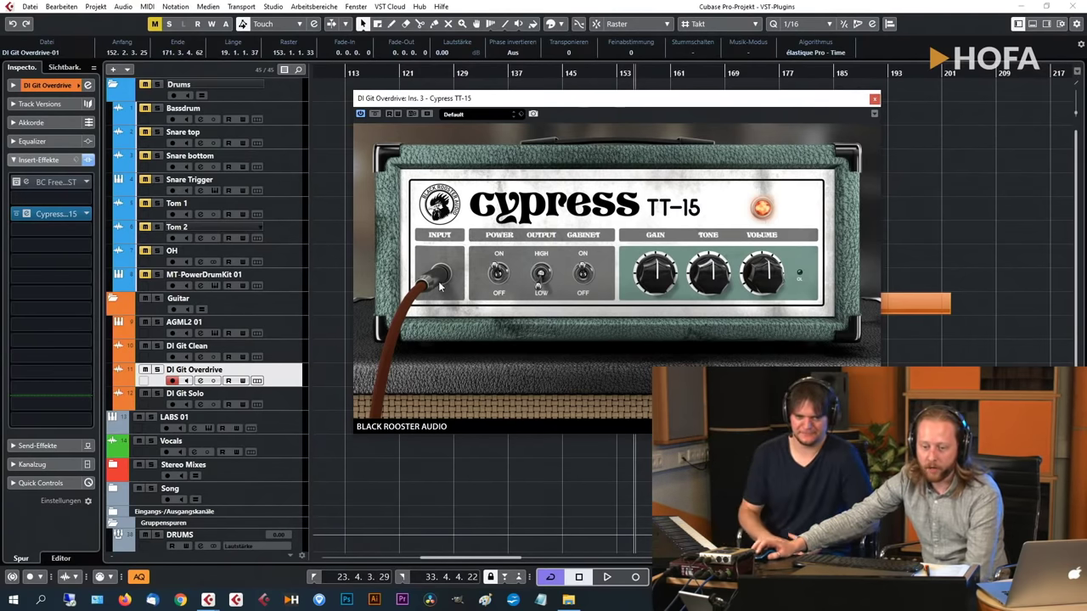
left_click(498, 274)
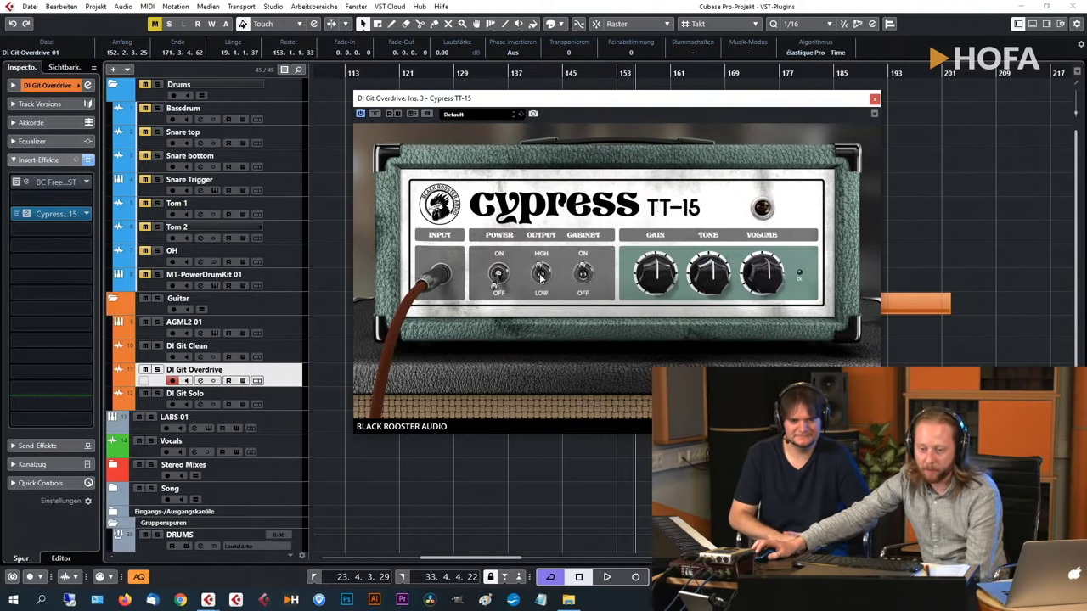
left_click(498, 276)
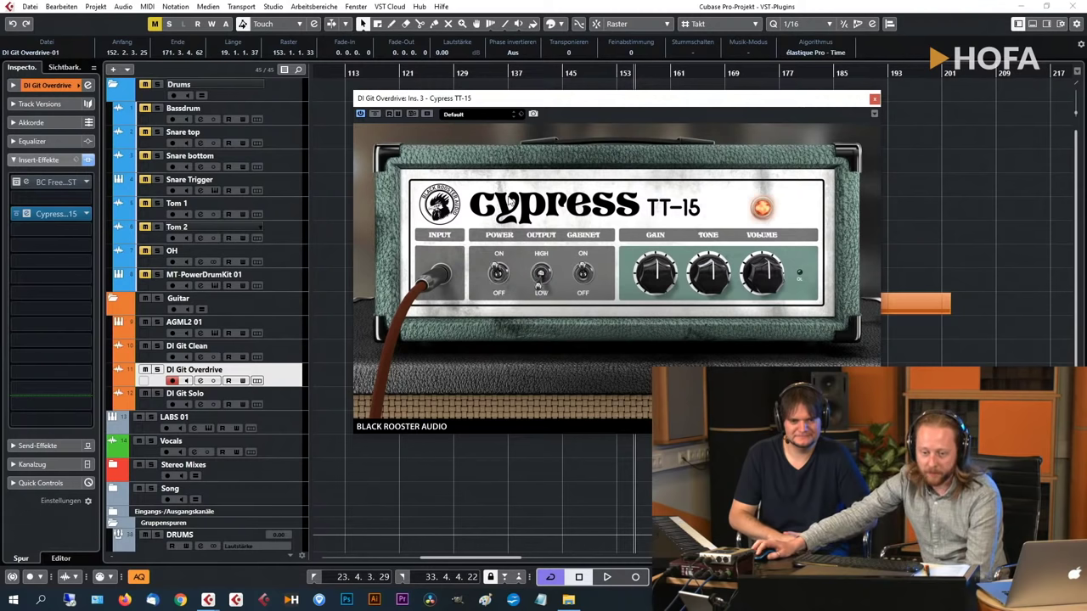
left_click(499, 274)
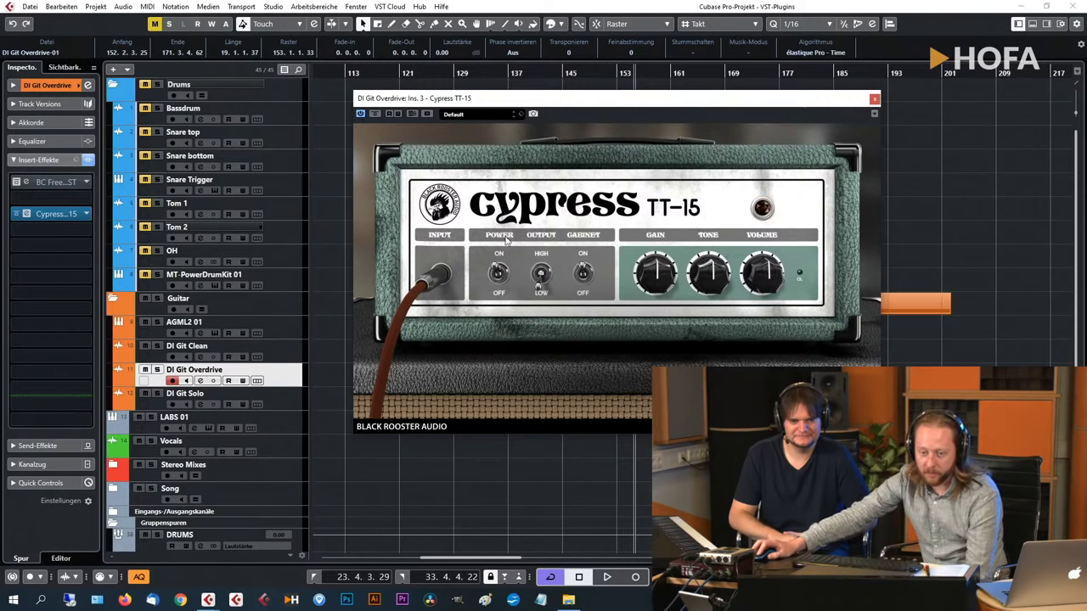
left_click(498, 274)
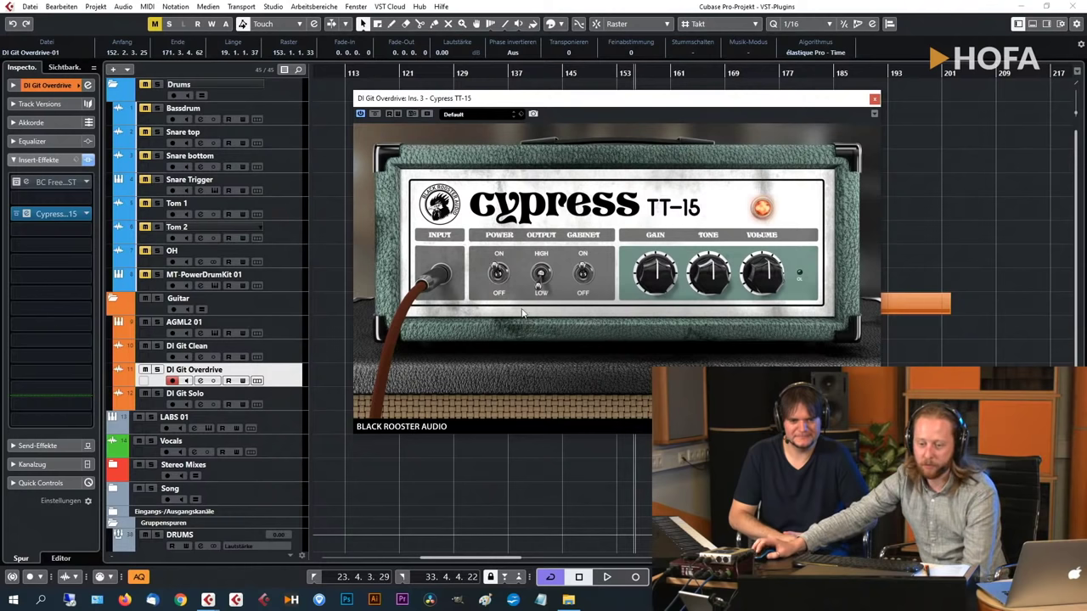
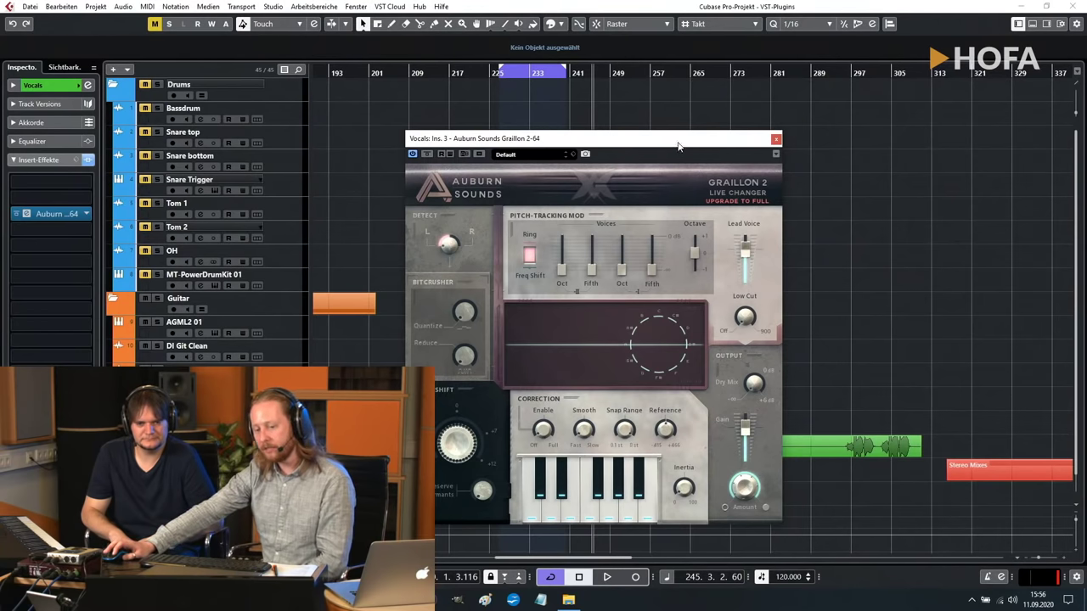
Move the Graillon 2 window clear of the start of the V-Hook vocal part and place the playhead in bar 226.
left_click_drag(678, 146, 884, 93)
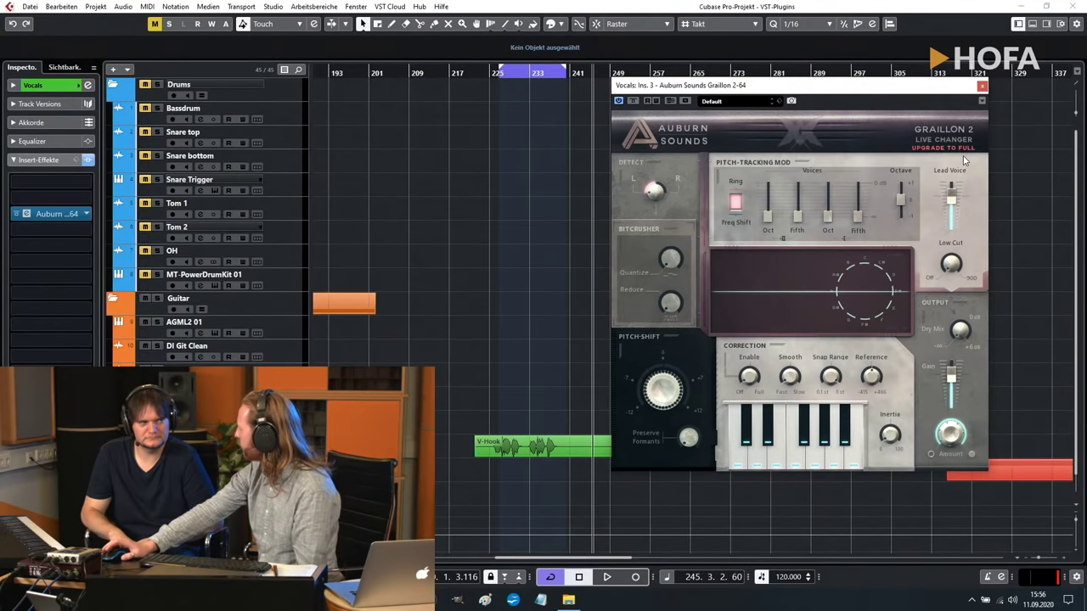
left_click_drag(843, 87, 804, 82)
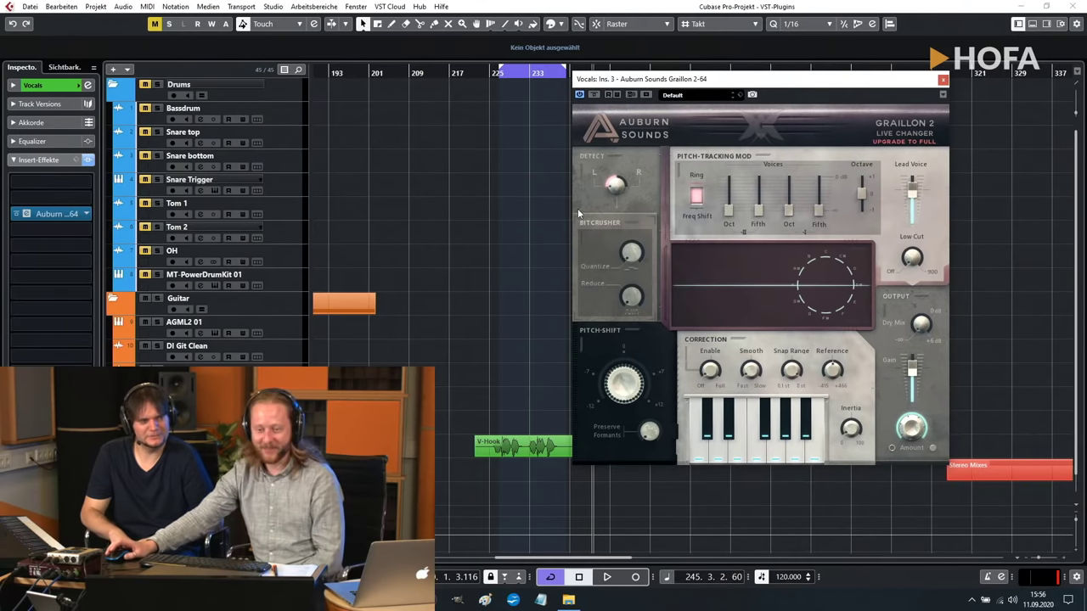
left_click(563, 186)
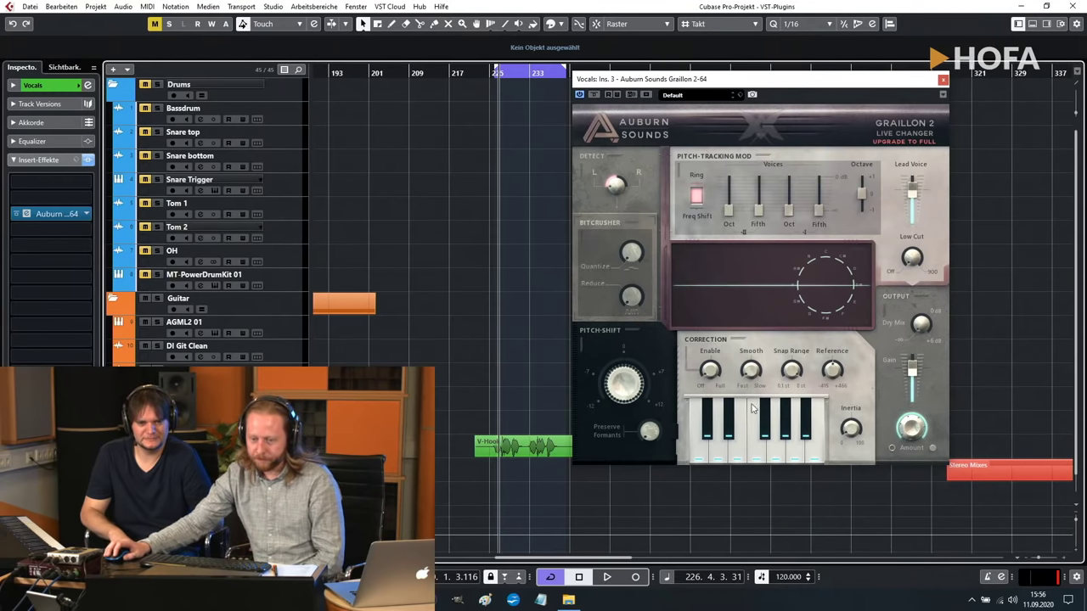
Browse Graillon 2's presets and load Correct D major on the Vocals track.
left_click(707, 94)
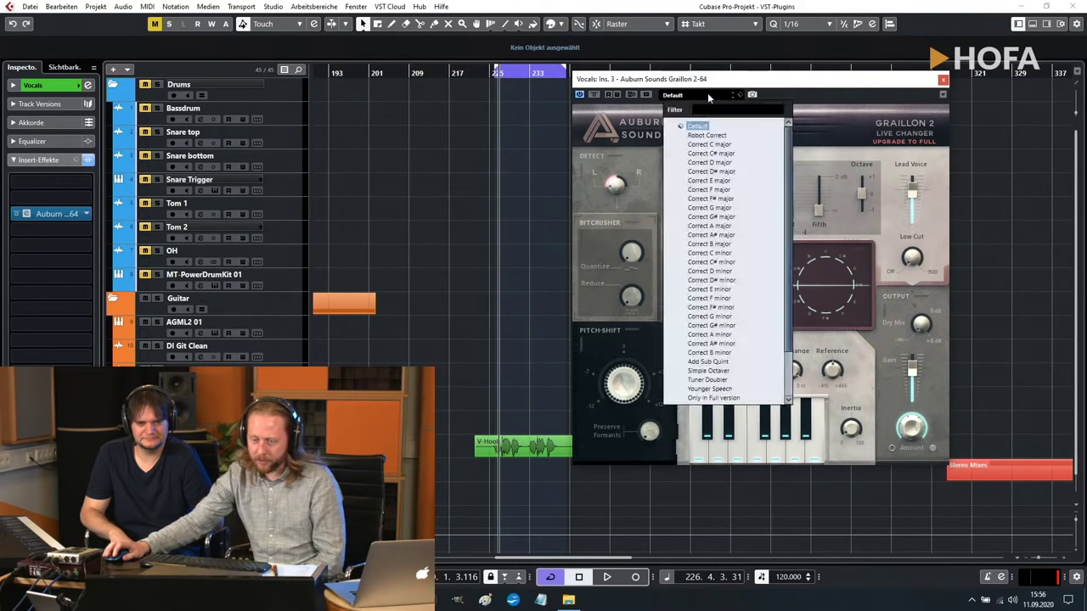
left_click(707, 94)
left_click(707, 93)
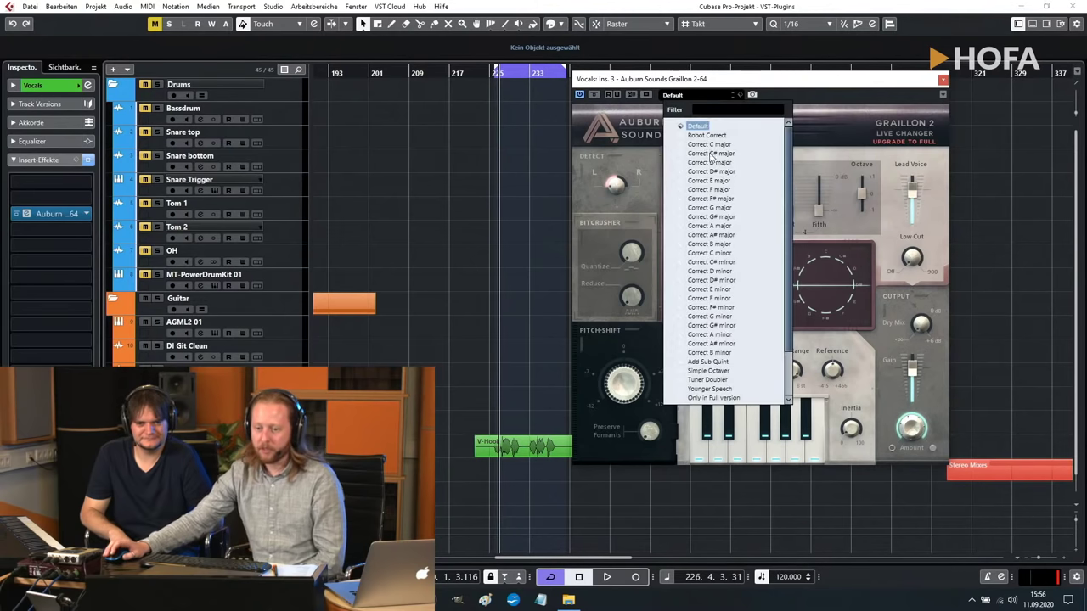
scroll(717, 197, "down", 3)
scroll(720, 199, "up", 3)
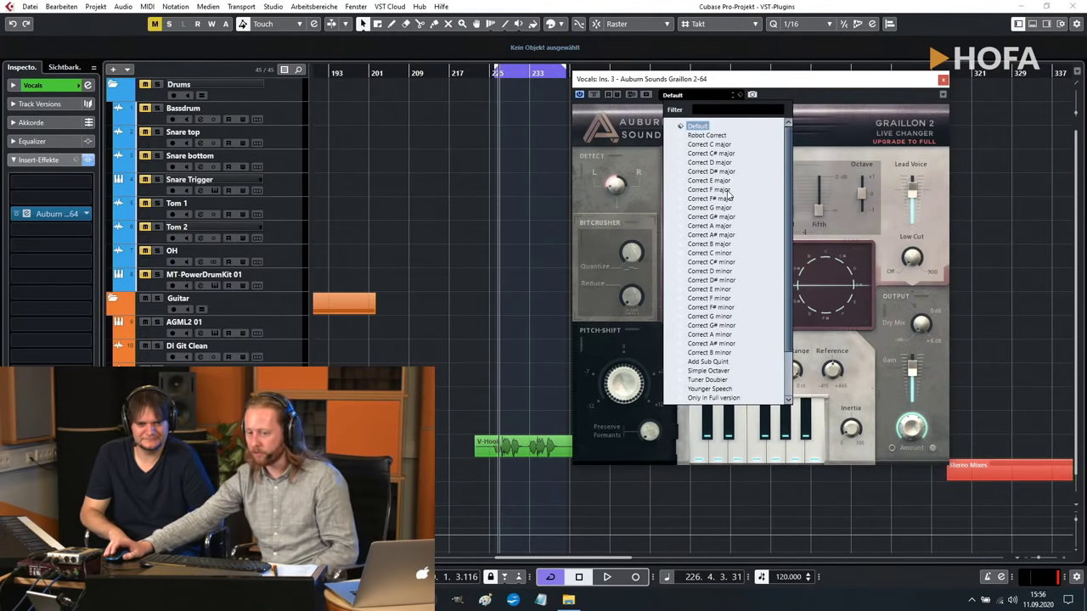
scroll(723, 195, "down", 3)
scroll(726, 191, "up", 3)
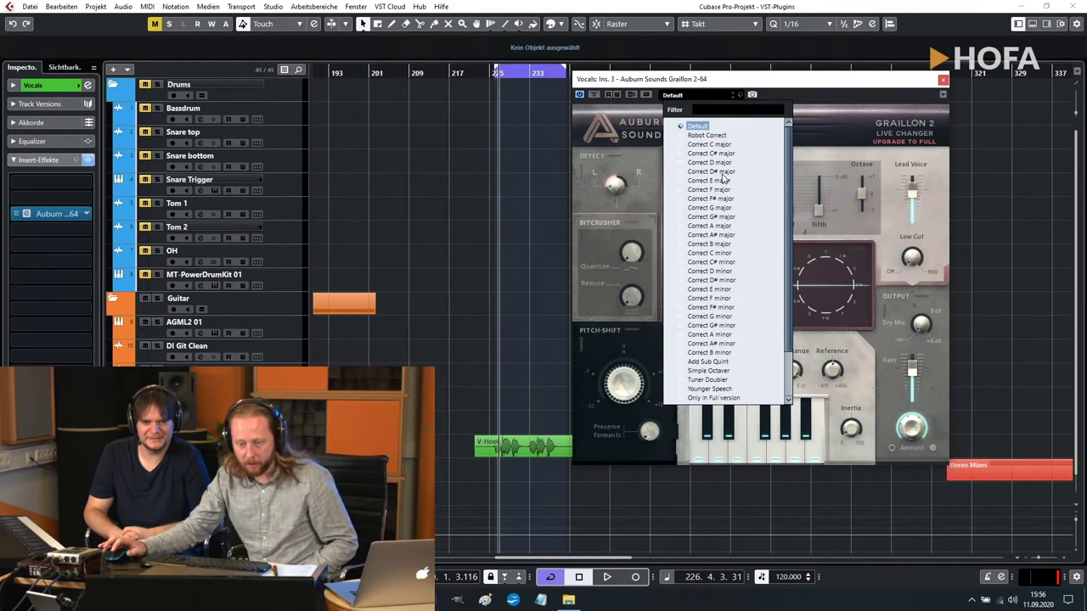
left_click(720, 162)
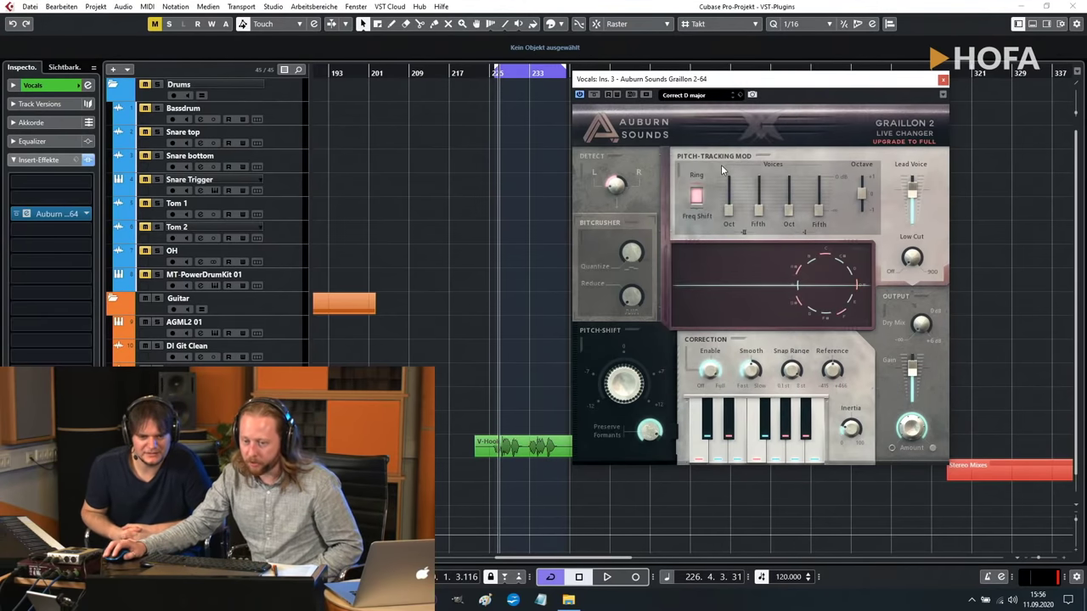
Reload the Default preset in Graillon 2 on the Vocals track.
left_click(701, 95)
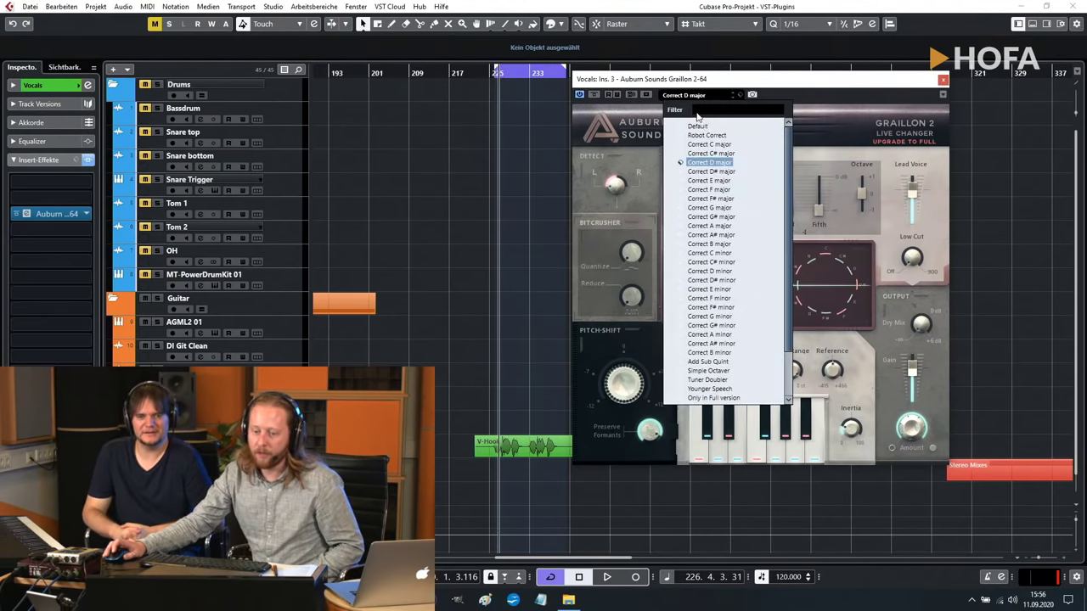
left_click(864, 159)
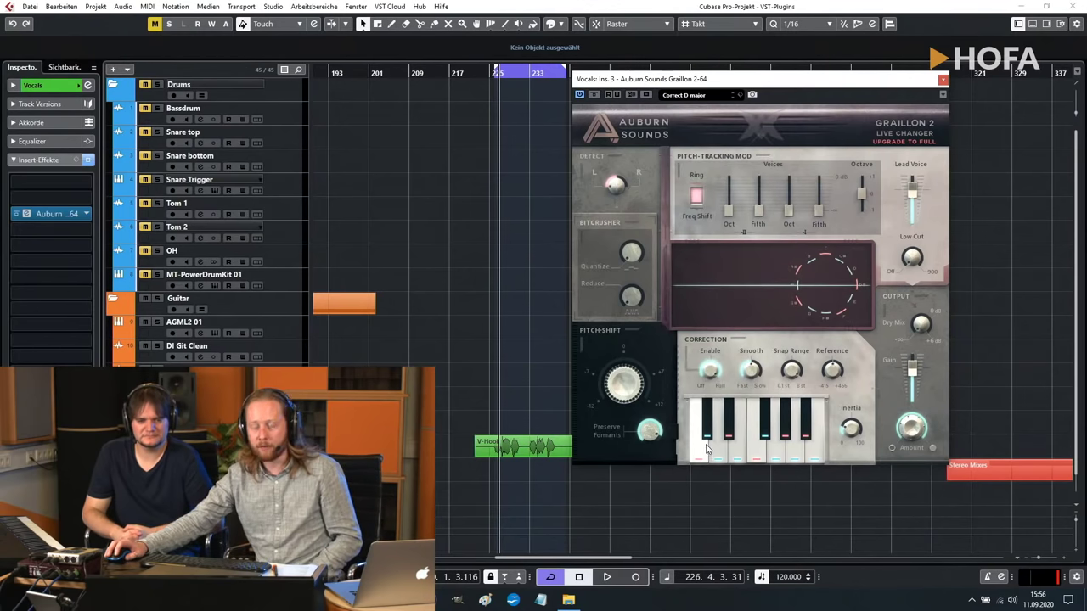
left_click(700, 95)
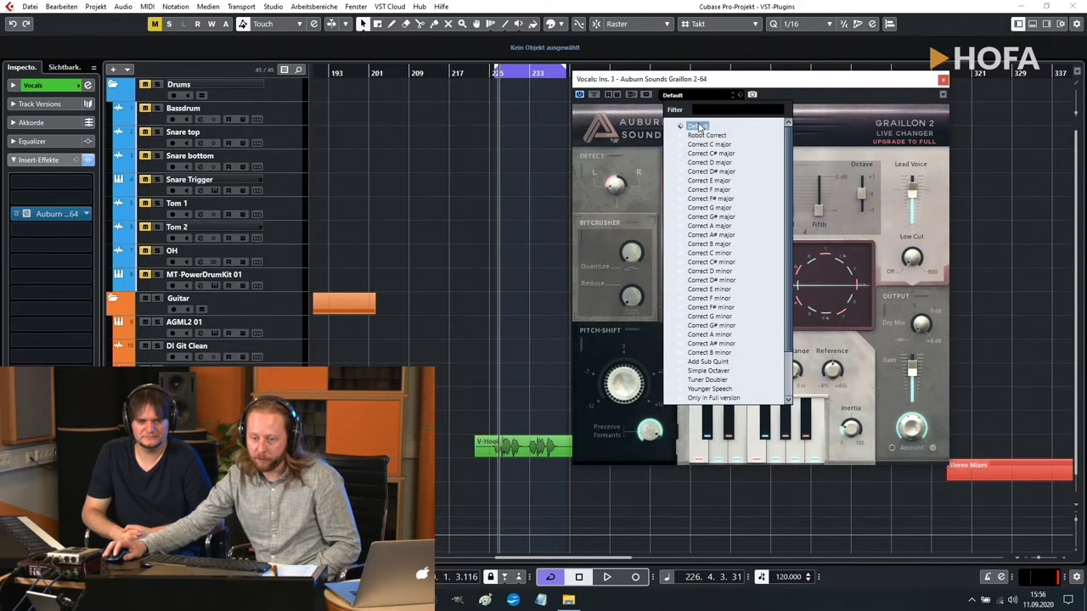
left_click(697, 125)
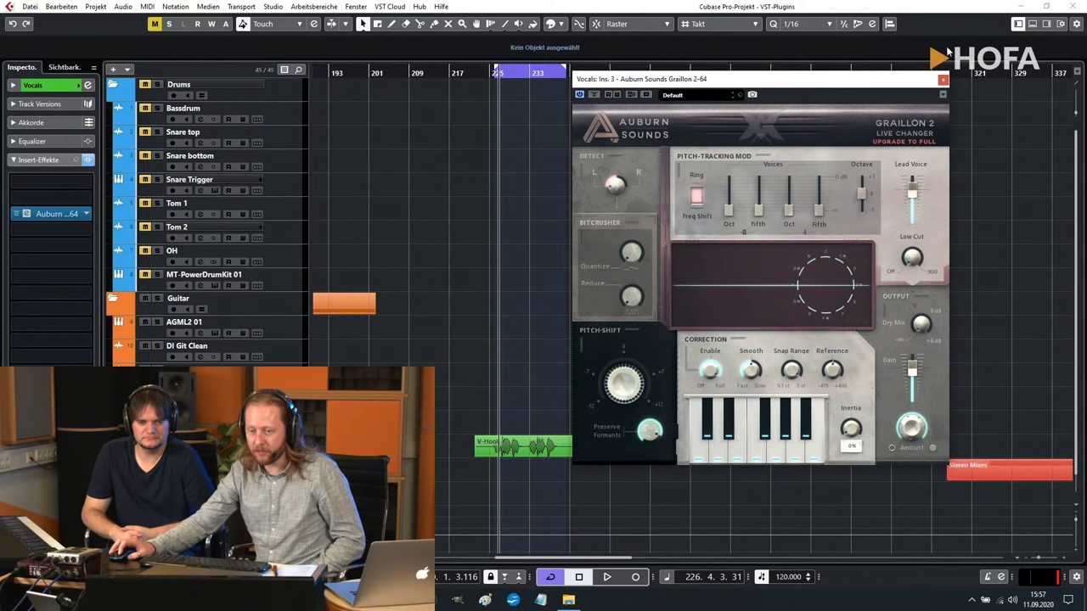
Turn down Graillon 2's Smooth setting and set Inertia to 0 %, and place the playhead at the loop start in bar 225.
left_click_drag(895, 88, 882, 85)
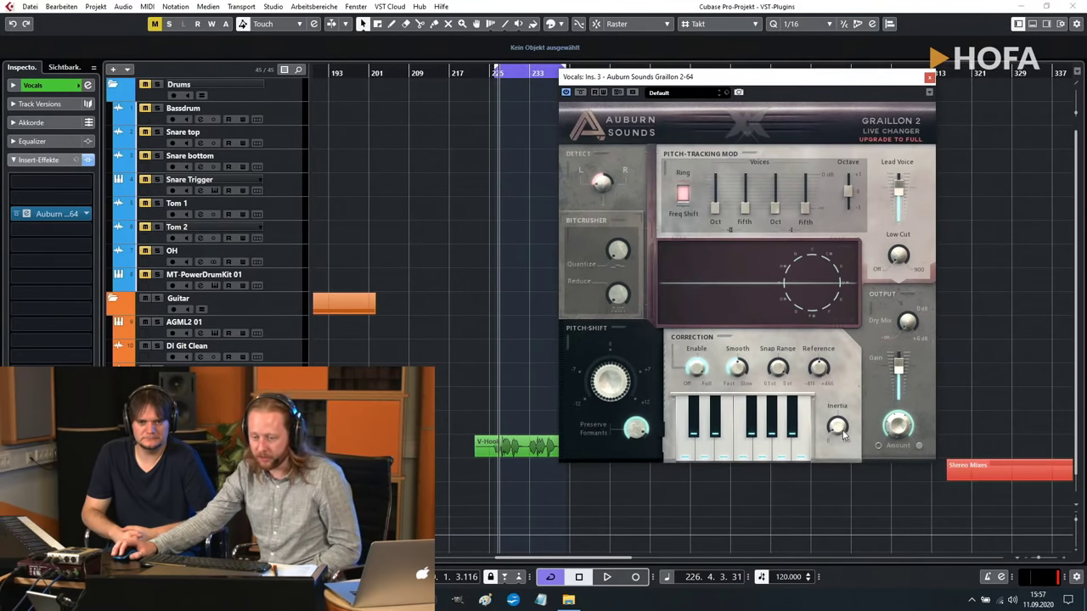
scroll(837, 425, "down", 5)
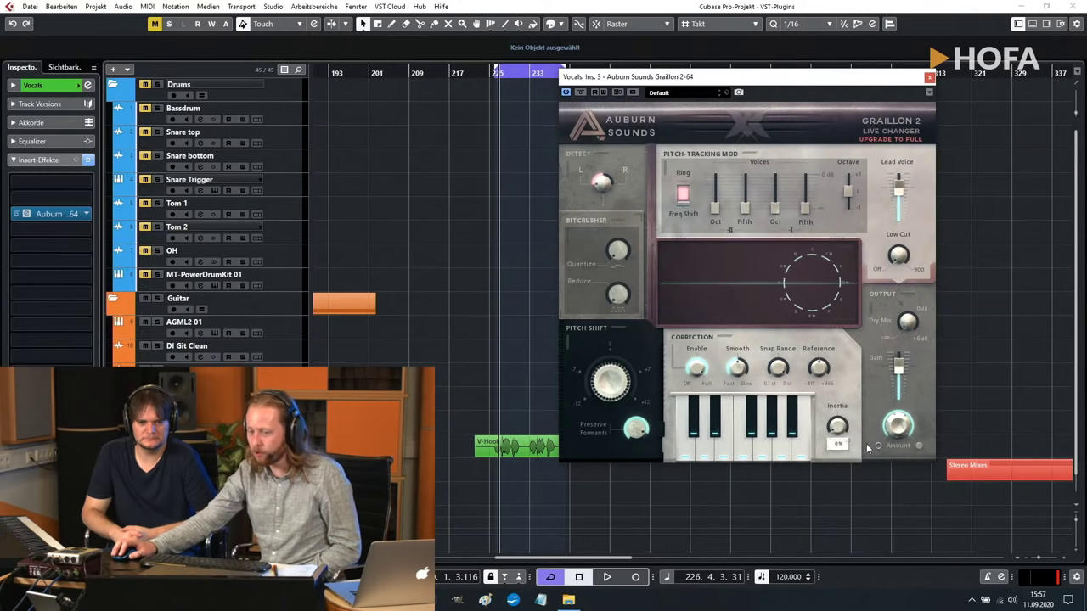
scroll(837, 424, "down", 4)
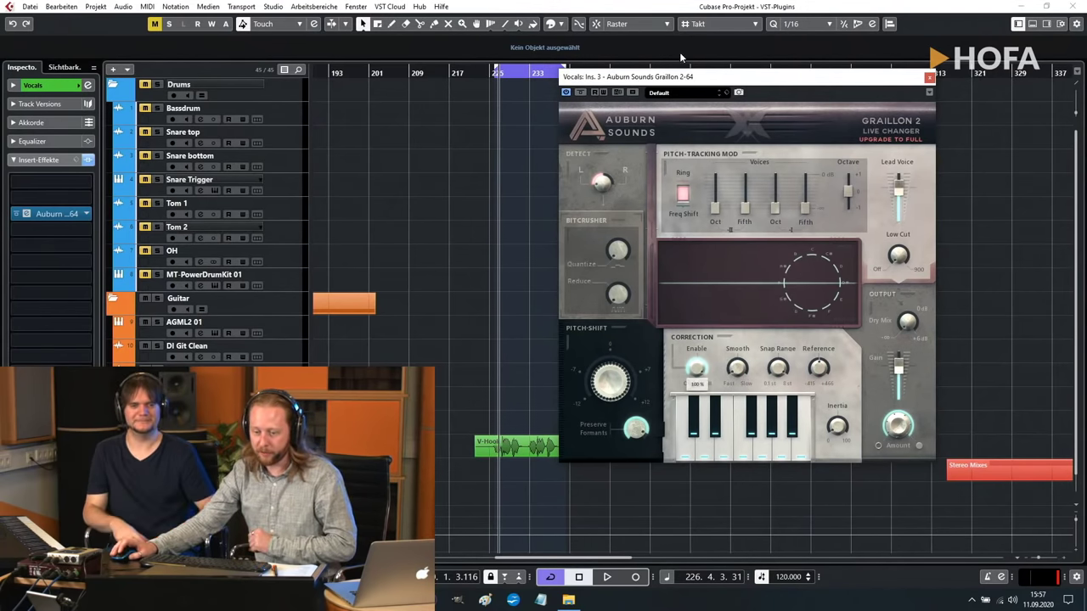
left_click(494, 73)
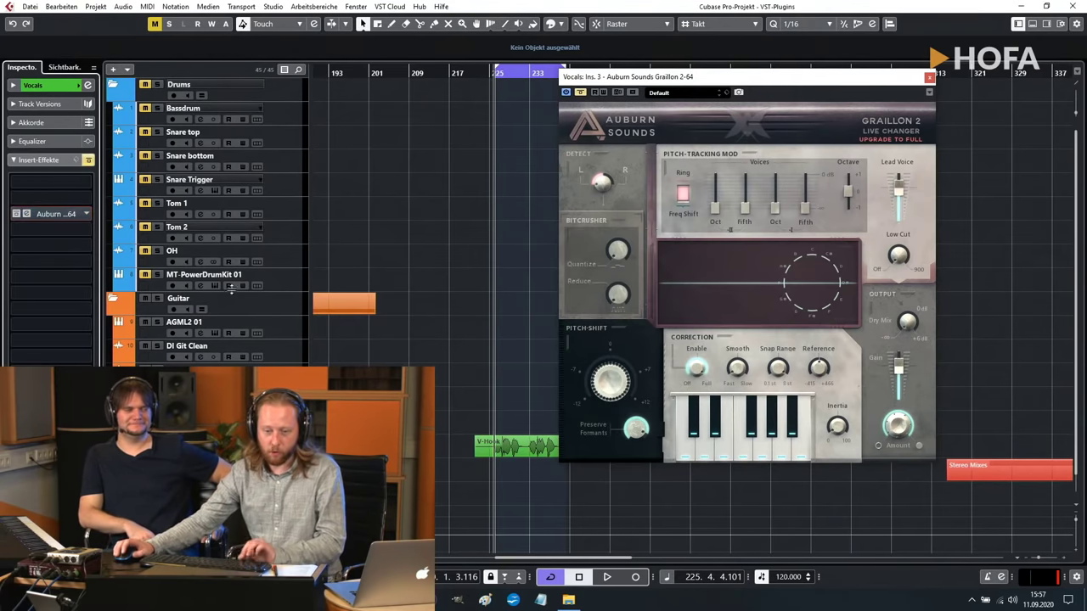
Play the vocal loop with Graillon 2 bypassed, move the plug-in window clear, and shorten the loop so it ends in bar 231.
key("space")
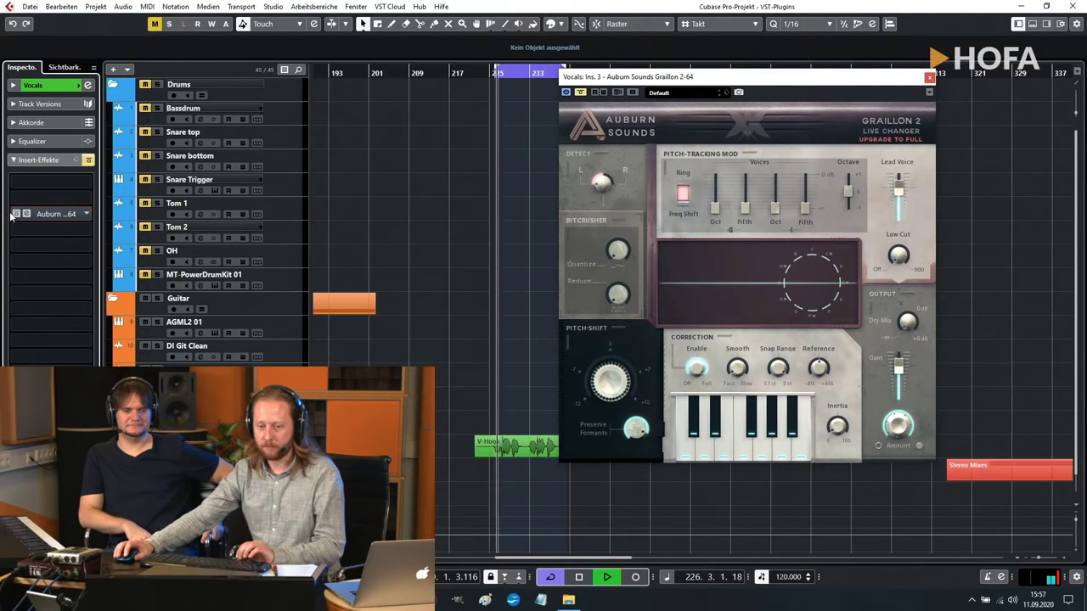
left_click_drag(578, 76, 643, 74)
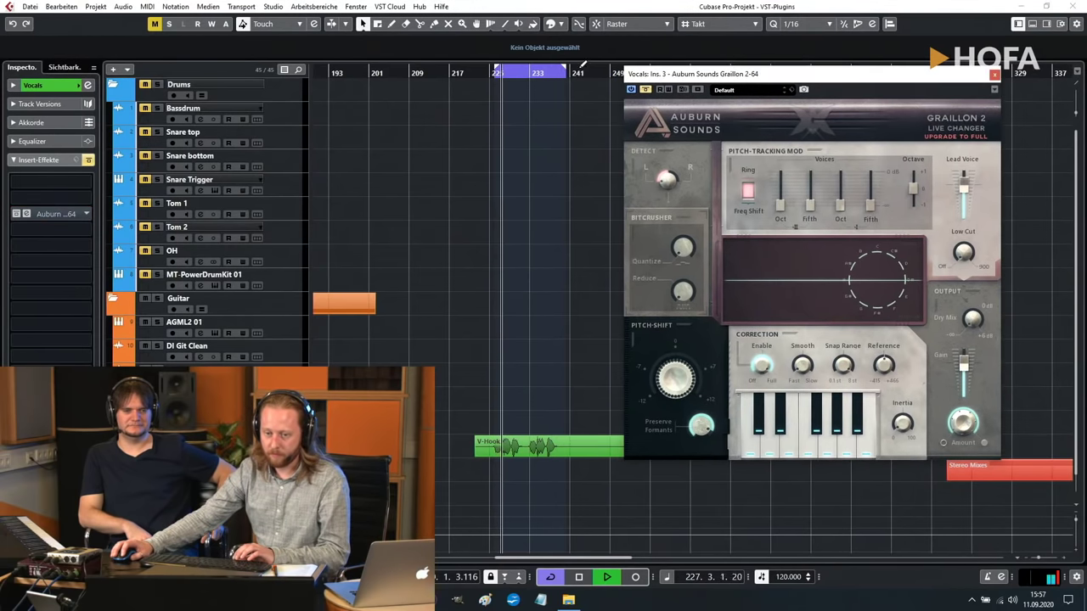
left_click_drag(564, 71, 522, 72)
key("space")
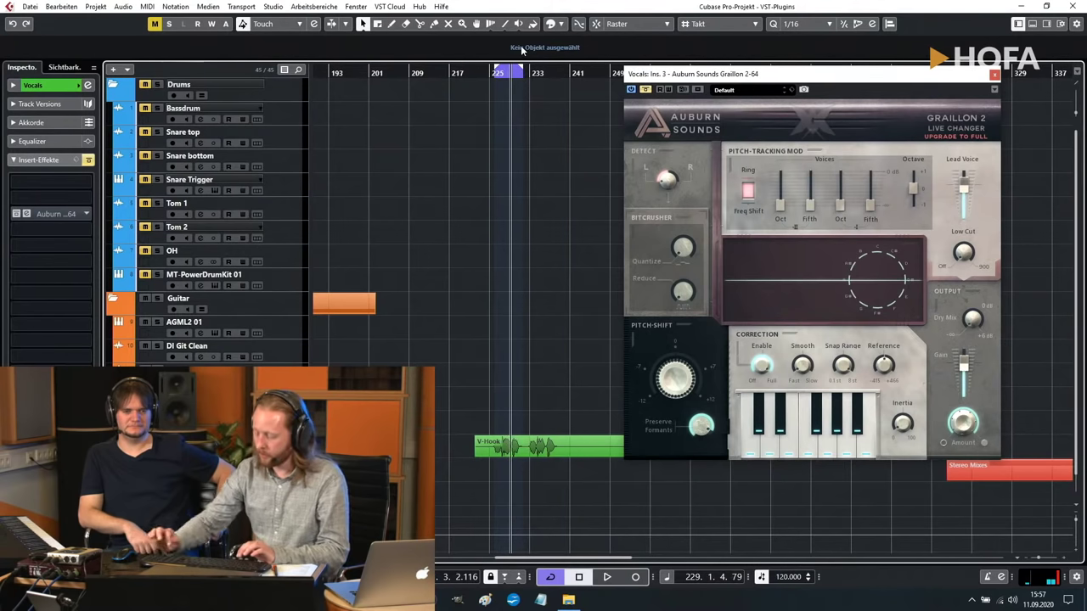
Re-enable Graillon 2 on the Vocals track and play the shortened loop with pitch correction.
left_click(17, 217)
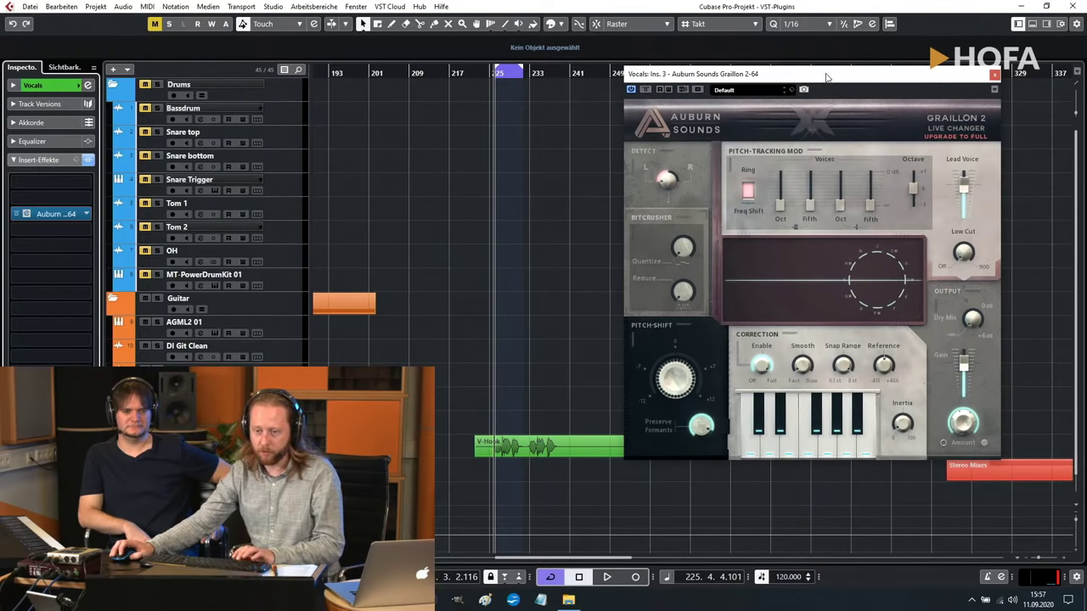
left_click_drag(826, 77, 803, 63)
key("space")
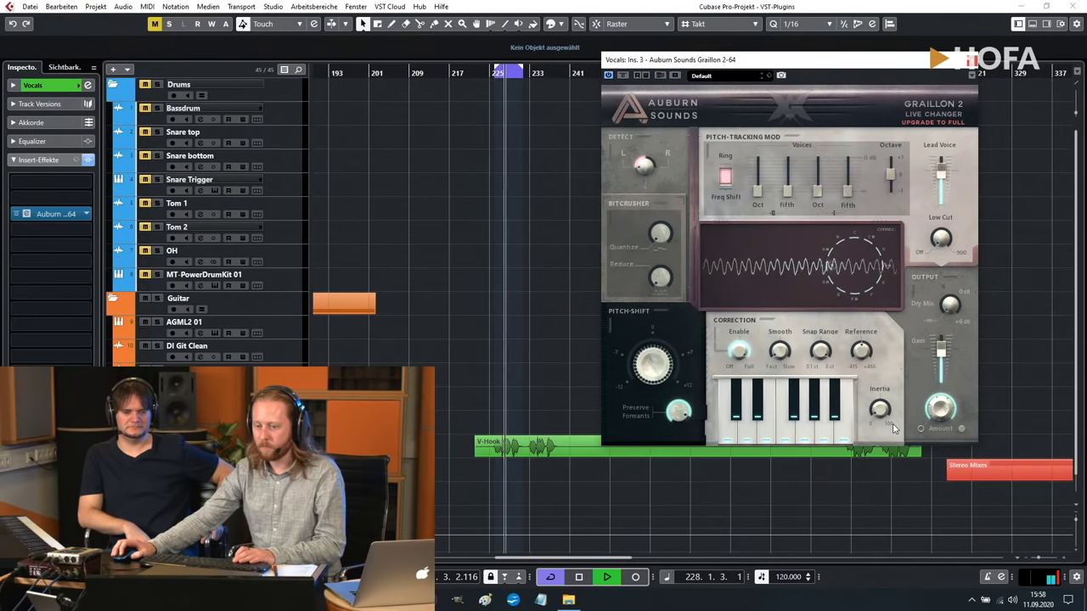
key("space")
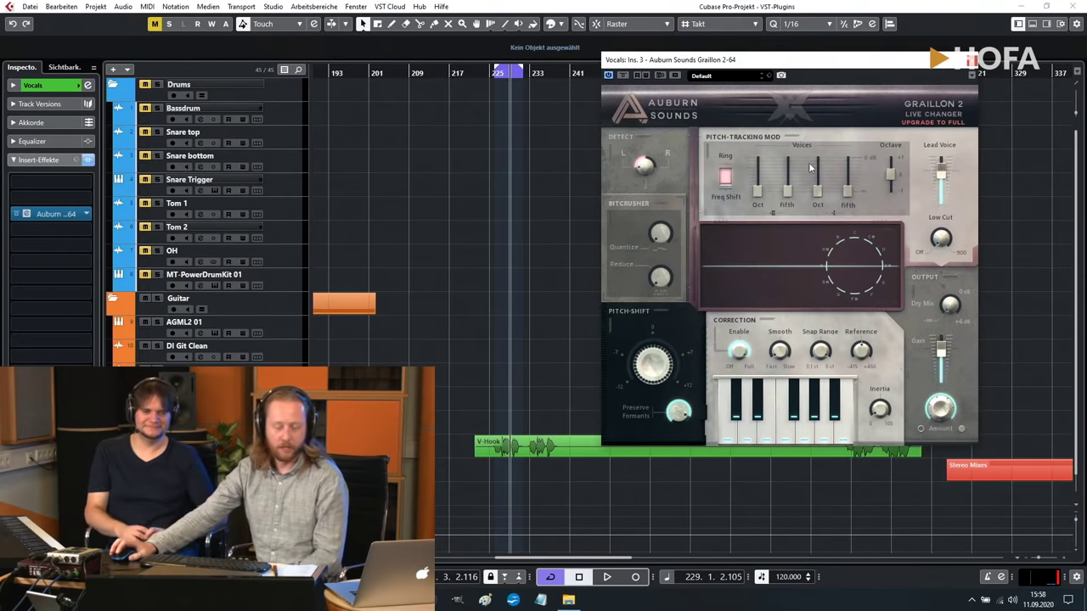
left_click_drag(850, 72, 839, 83)
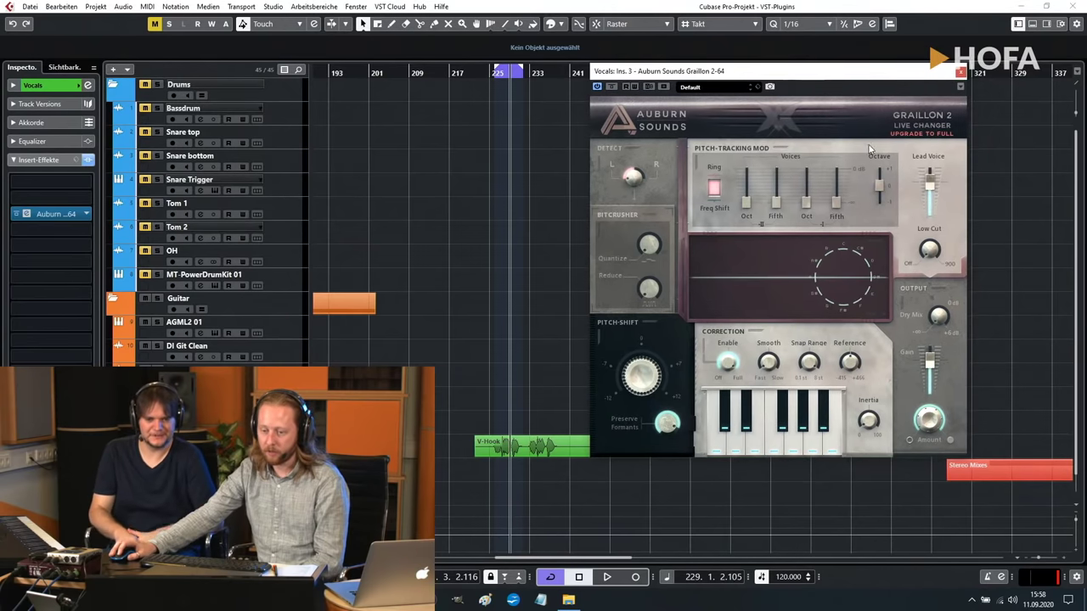
Turn up Graillon 2's Smooth setting and play the vocal loop to hear slower correction.
left_click_drag(775, 367, 789, 386)
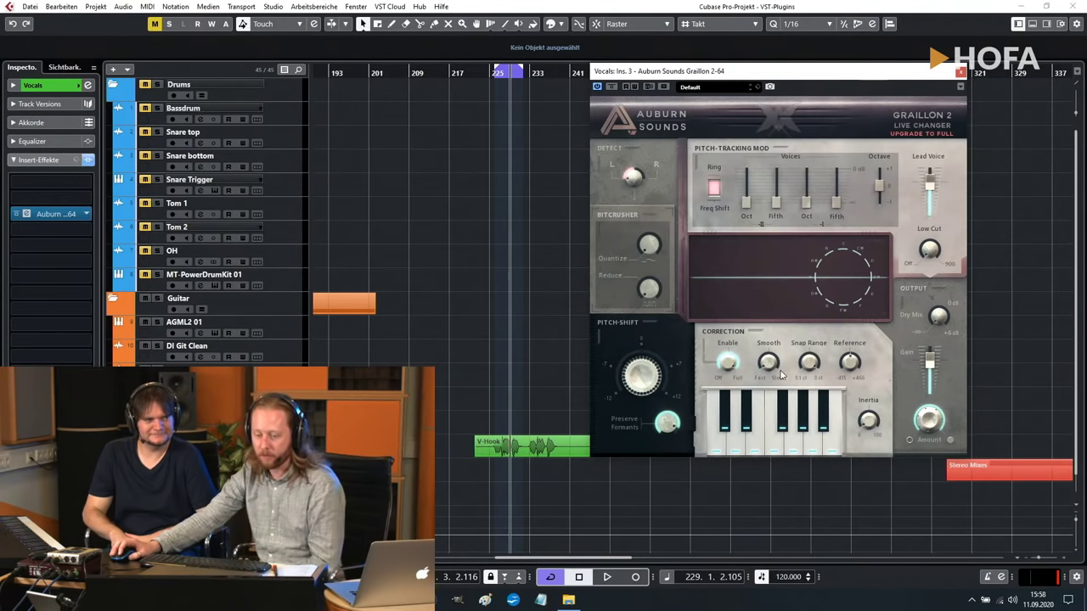
left_click_drag(782, 375, 753, 312)
key("space")
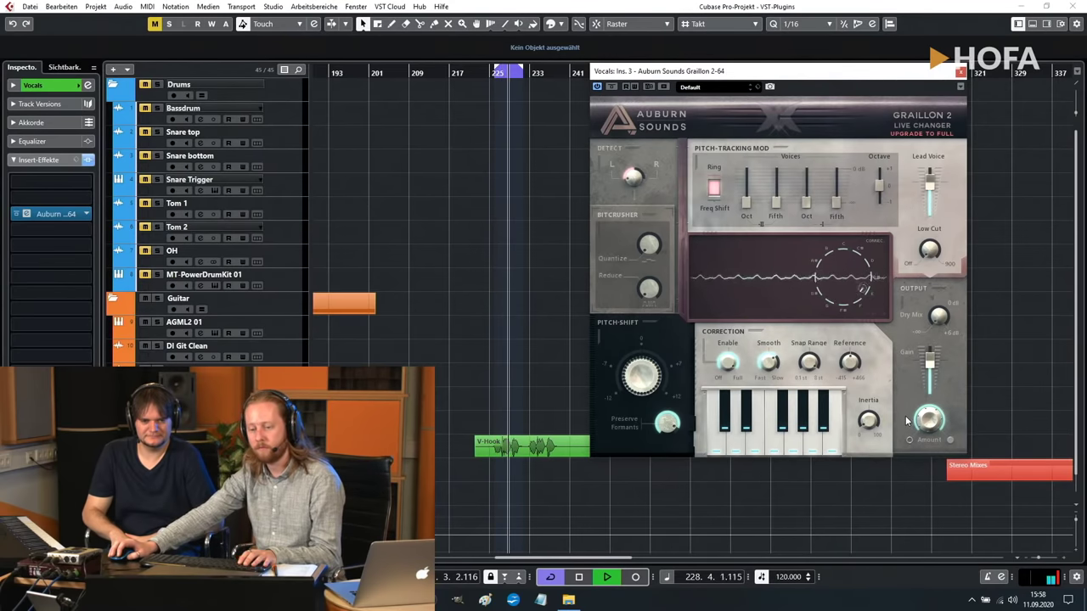
key("space")
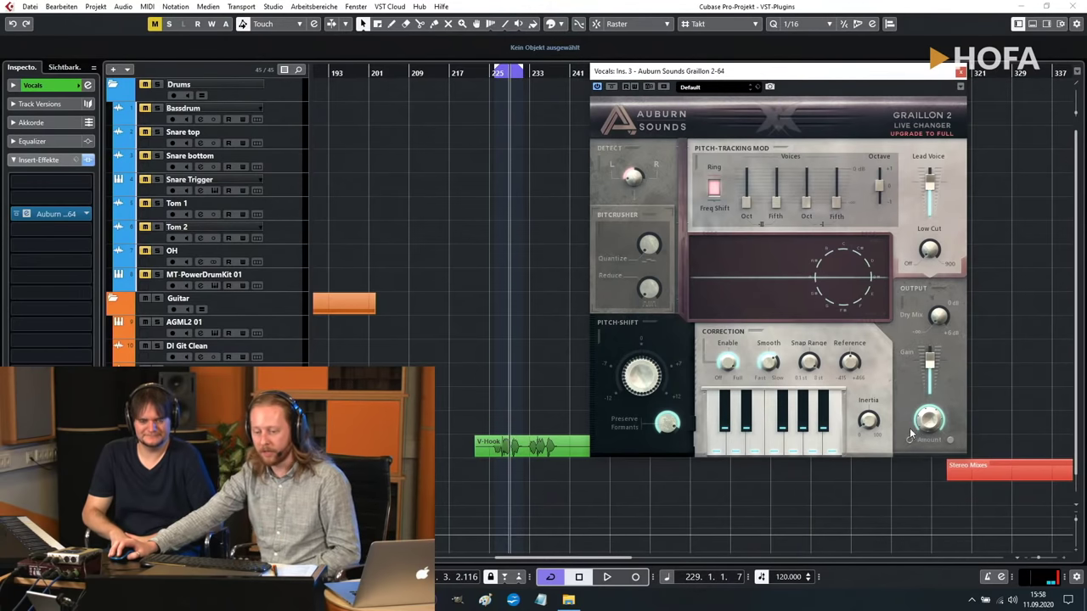
Turn down Graillon 2's output Amount and play the vocal loop with the reduced correction.
left_click_drag(923, 422, 938, 498)
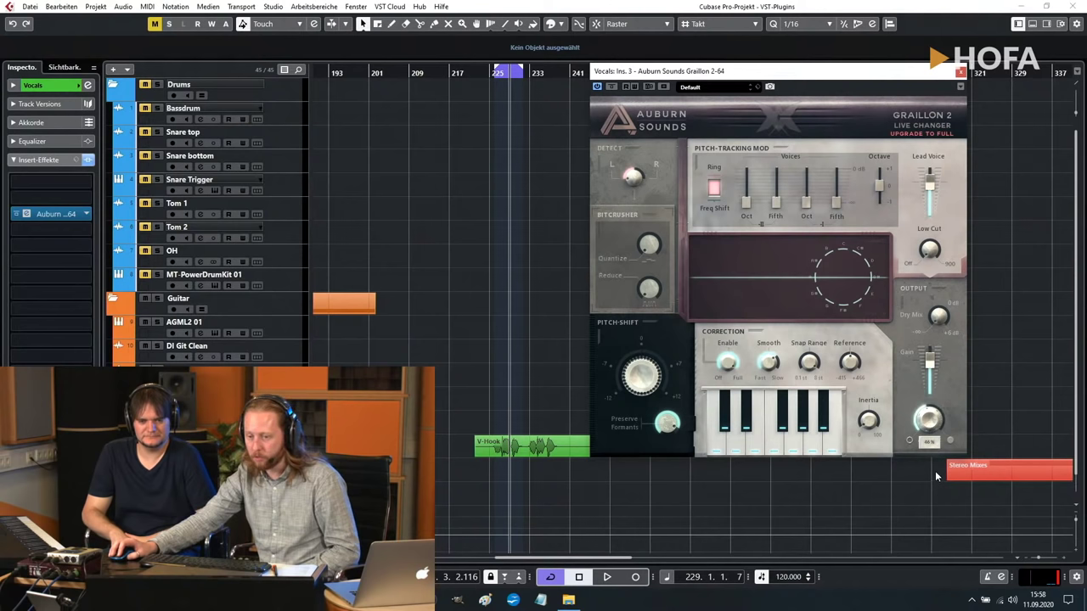
double_click(931, 420)
mouse_move(931, 419)
left_mouse_down()
mouse_move(929, 516)
mouse_move(951, 422)
left_mouse_up()
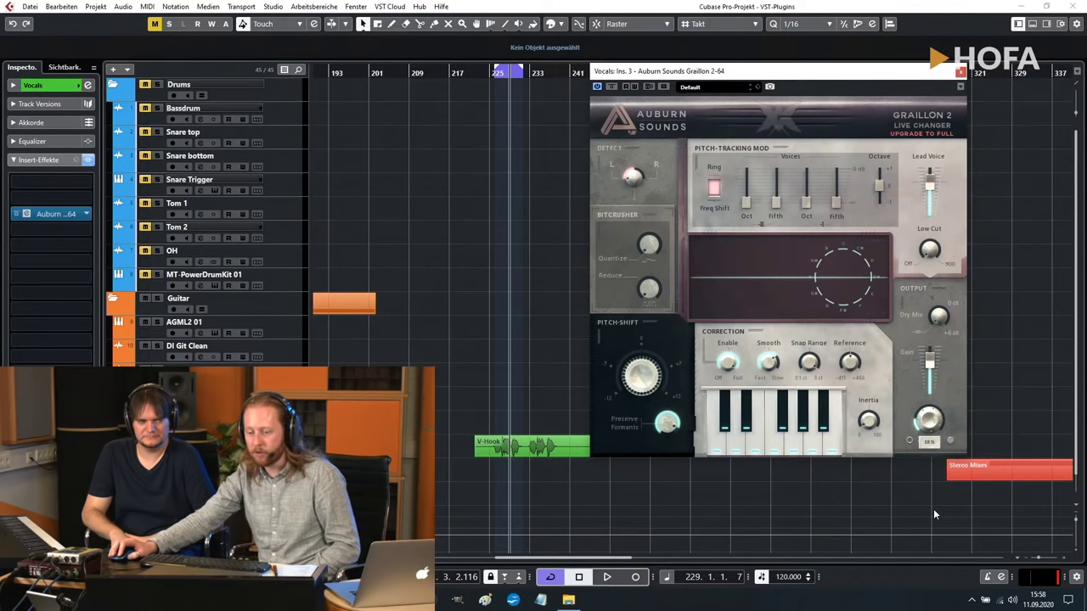
left_click_drag(934, 514, 929, 508)
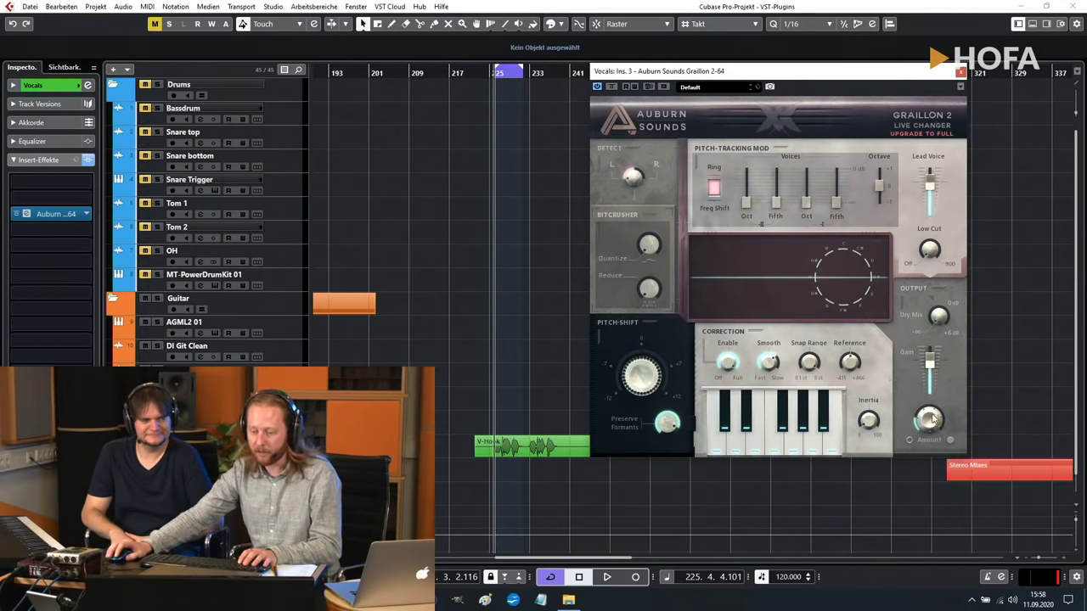
left_click_drag(932, 416, 919, 448)
key("space")
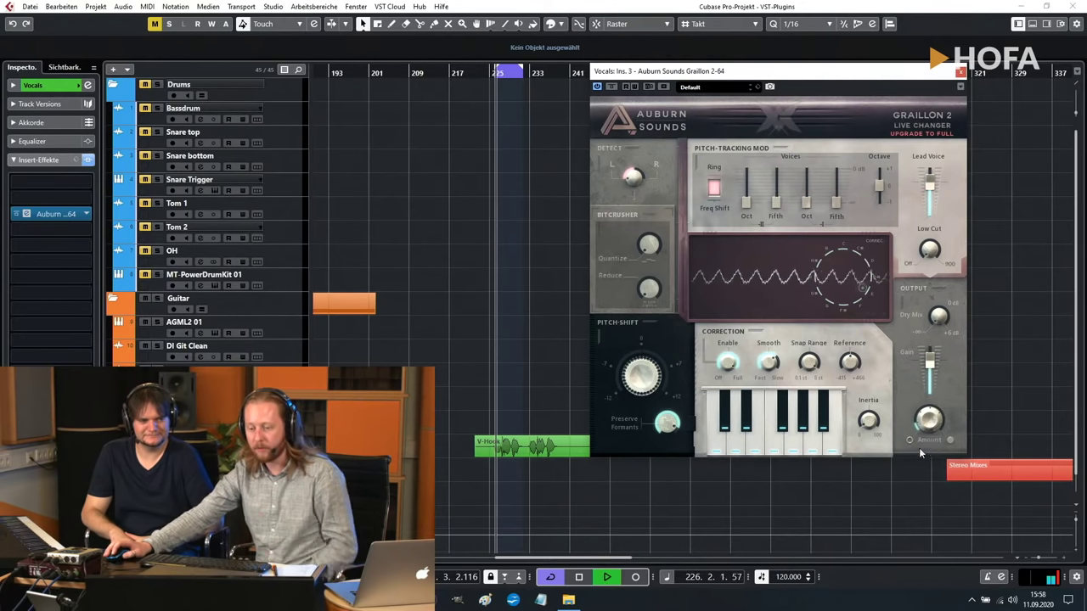
key("space")
Bypass Graillon 2, return the playhead to the loop start and turn up the Inertia setting.
left_click(613, 88)
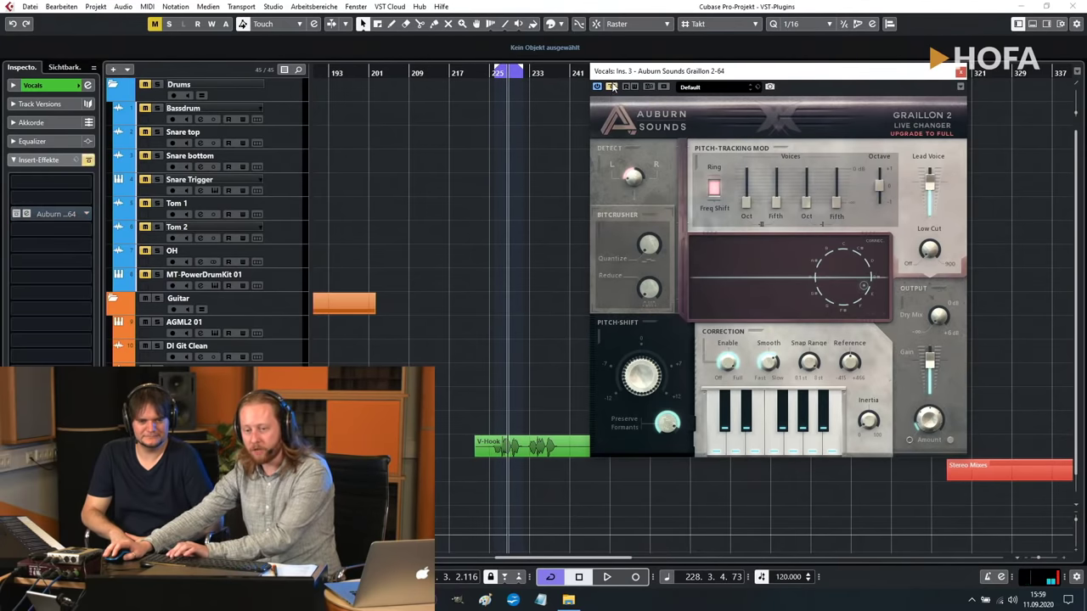
key("KP_0")
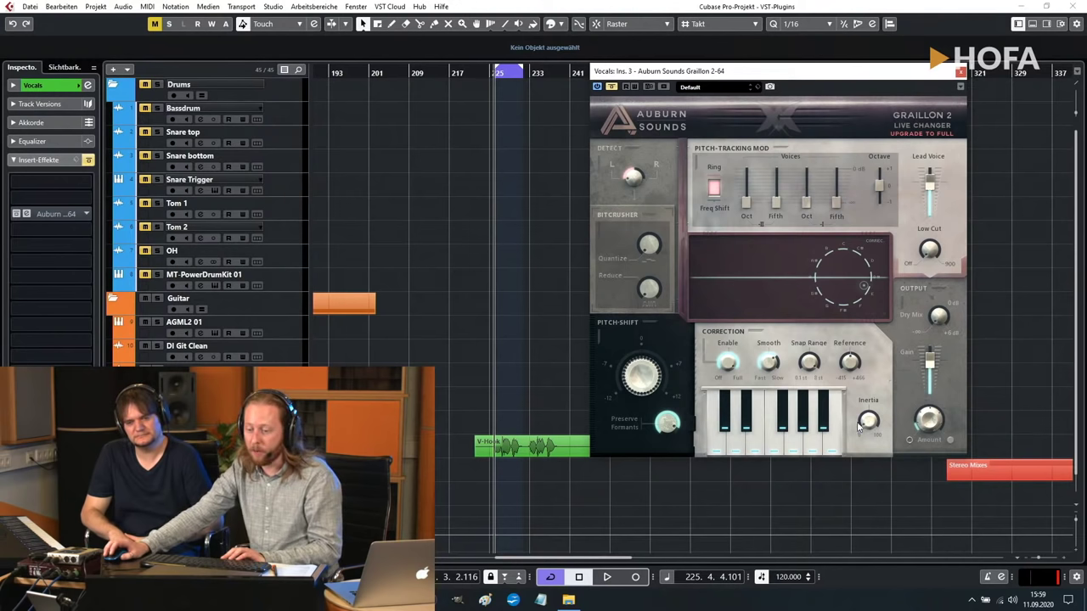
left_click_drag(868, 424, 864, 457)
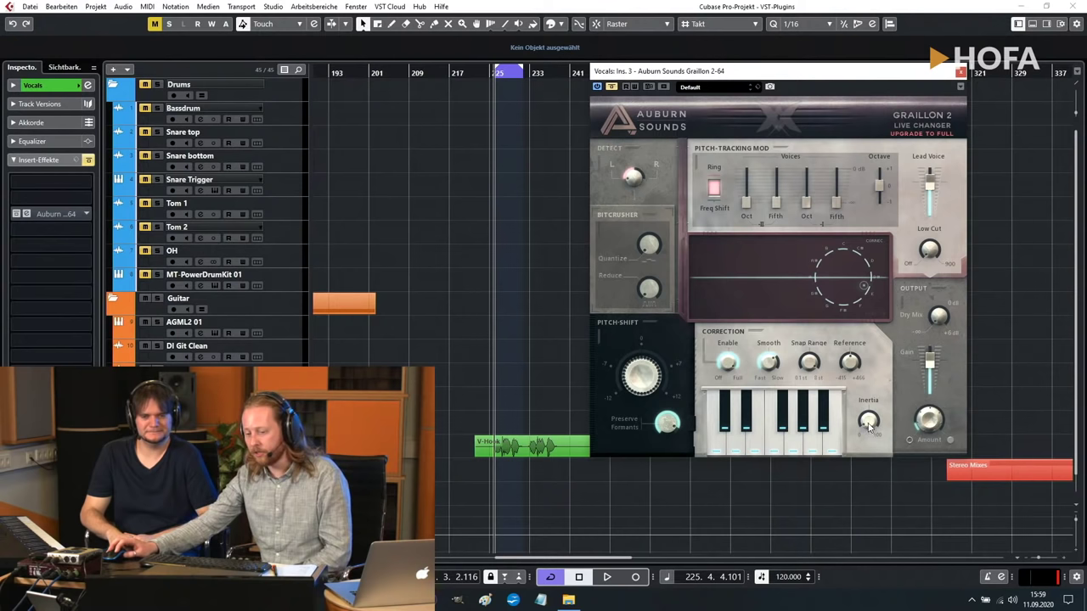
left_click_drag(869, 427, 872, 424)
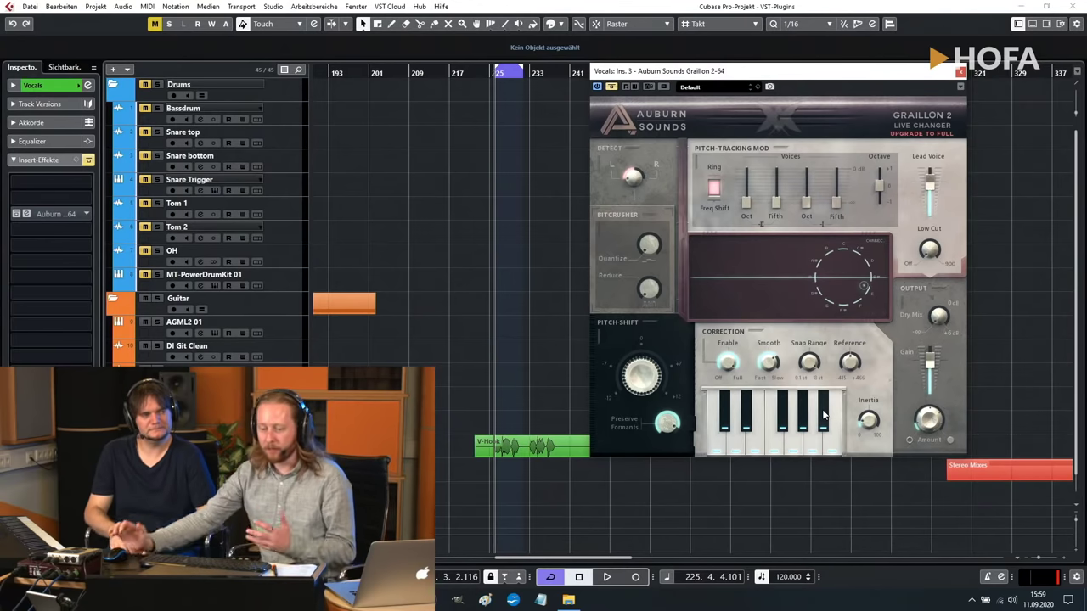
left_click_drag(862, 416, 878, 306)
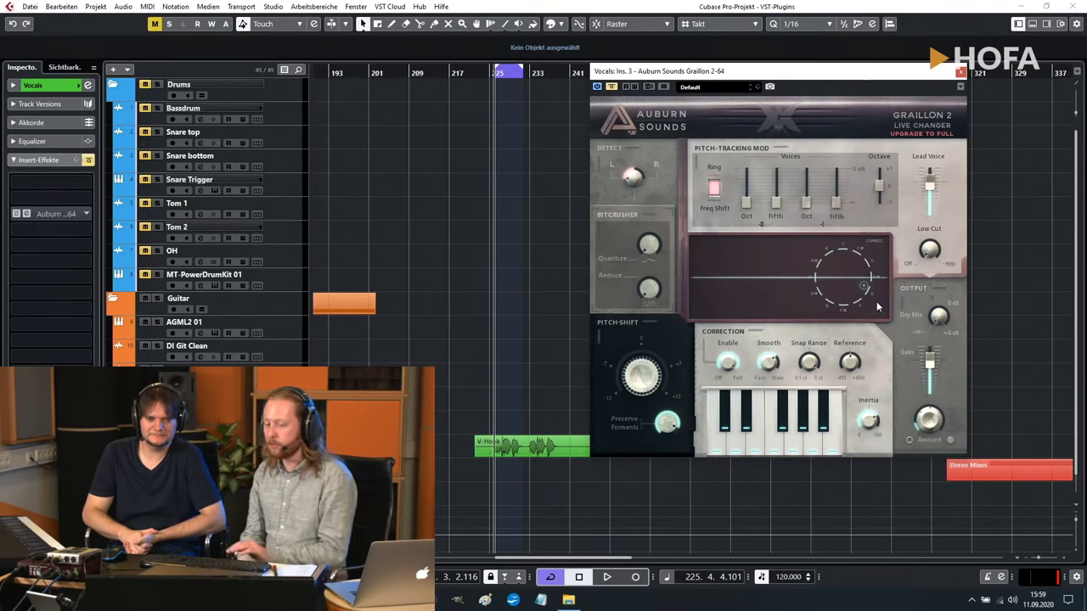
Play the vocal loop and re-enable Graillon 2 during playback to compare the dry and corrected sound.
key("space")
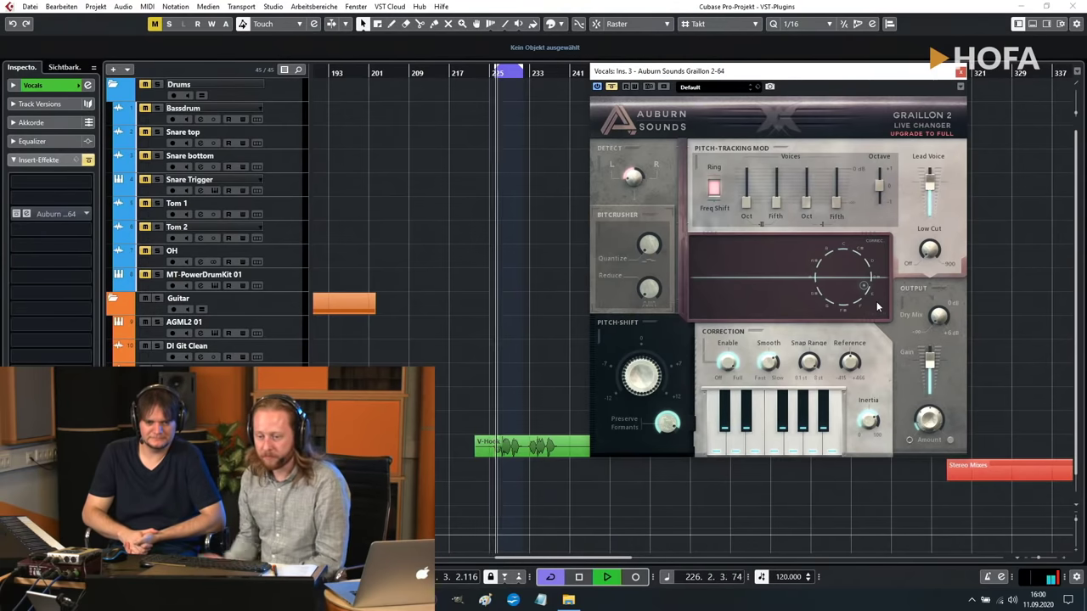
left_click(612, 87)
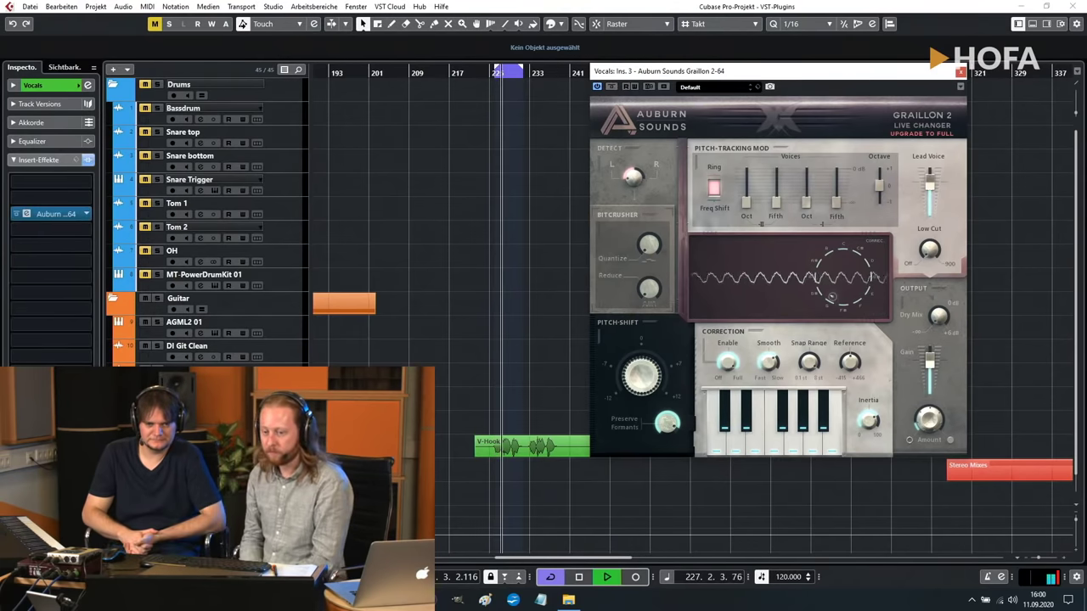
mouse_move(874, 404)
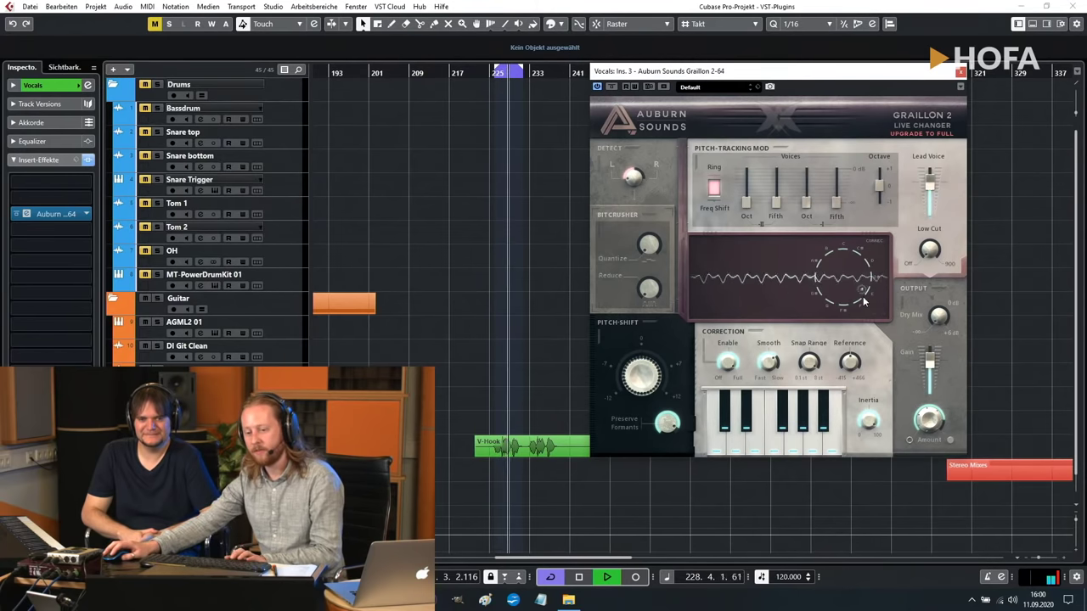
key("space")
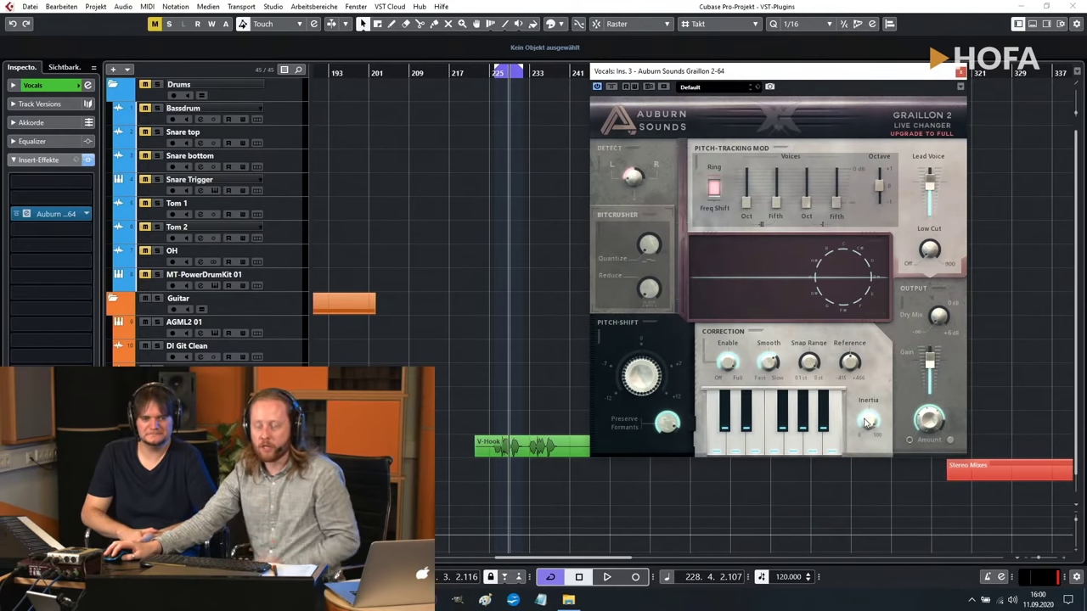
Turn Graillon 2's Inertia back down and play the vocal from the loop start in bar 225.
left_click_drag(866, 422, 868, 471)
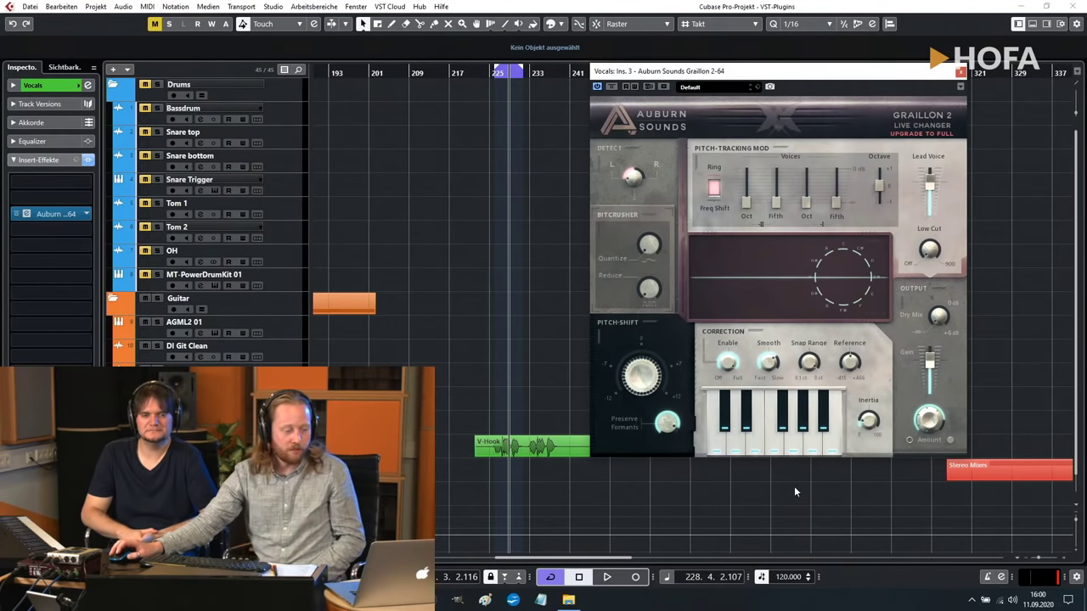
mouse_move(930, 440)
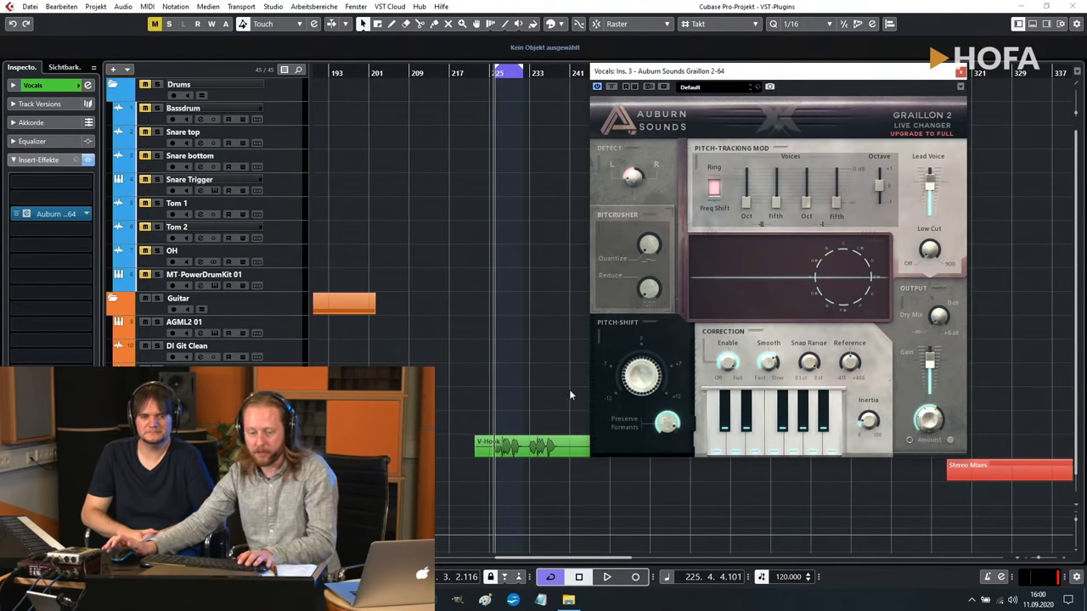
key("space")
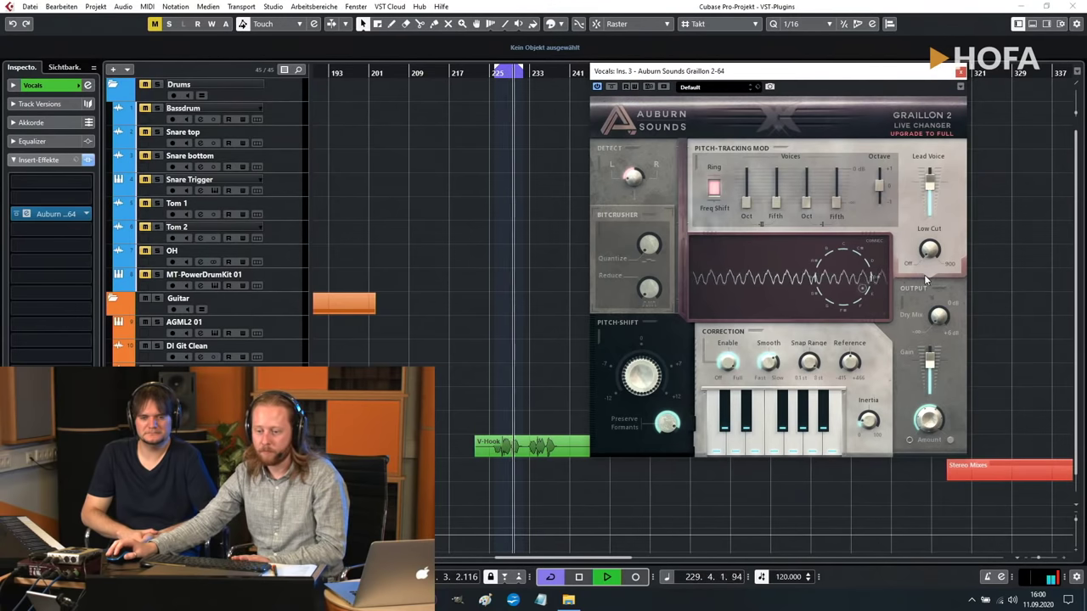
key("space")
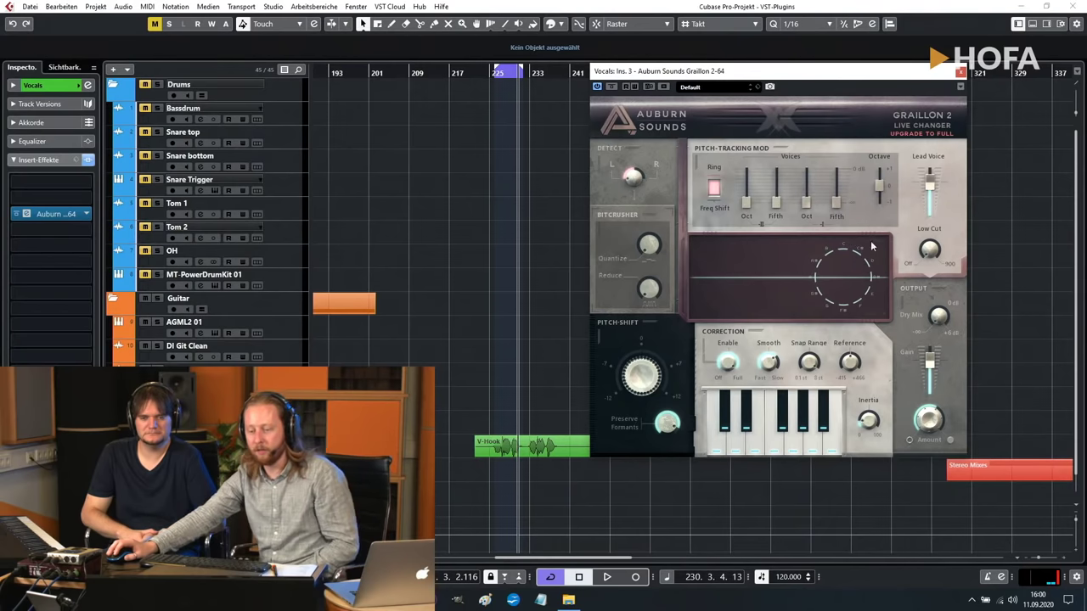
Close and bypass Graillon 2, and load MAutoPitch in the Vocals track's fourth insert slot.
left_click_drag(918, 76, 921, 84)
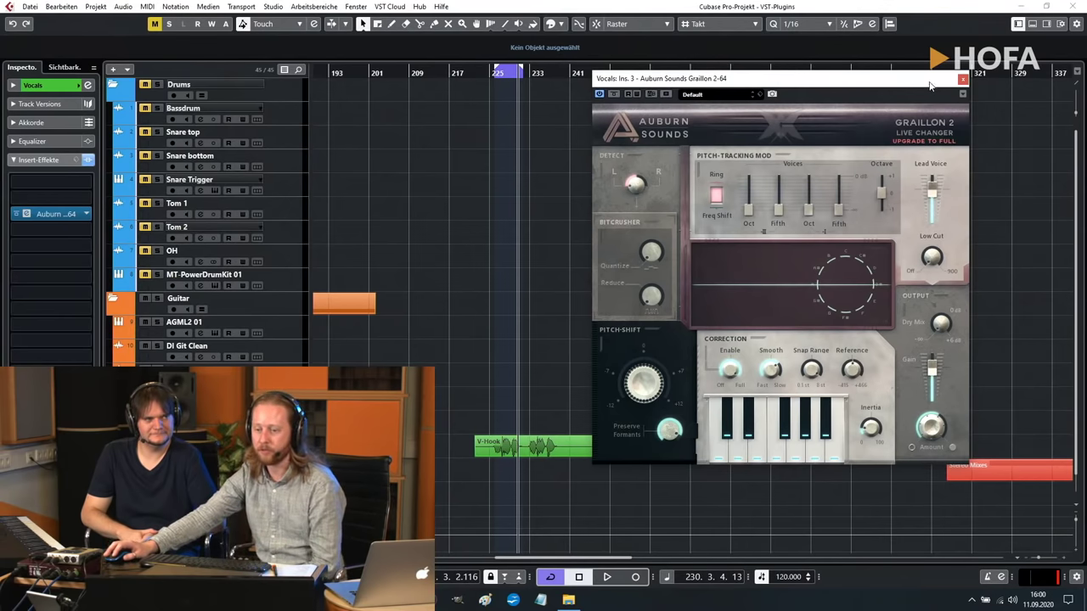
left_click_drag(938, 85, 935, 114)
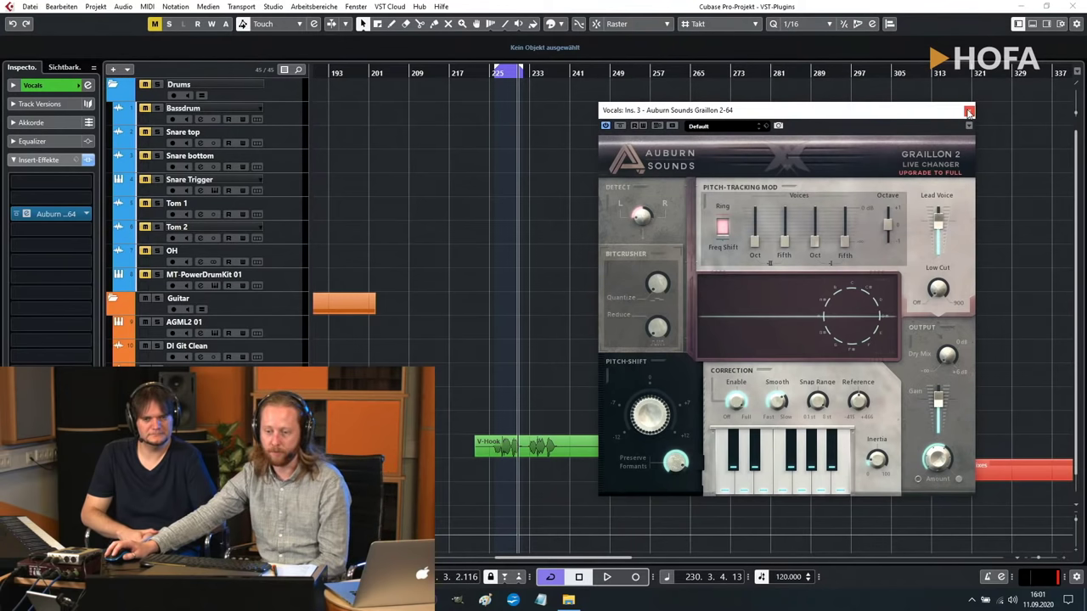
left_click(969, 111)
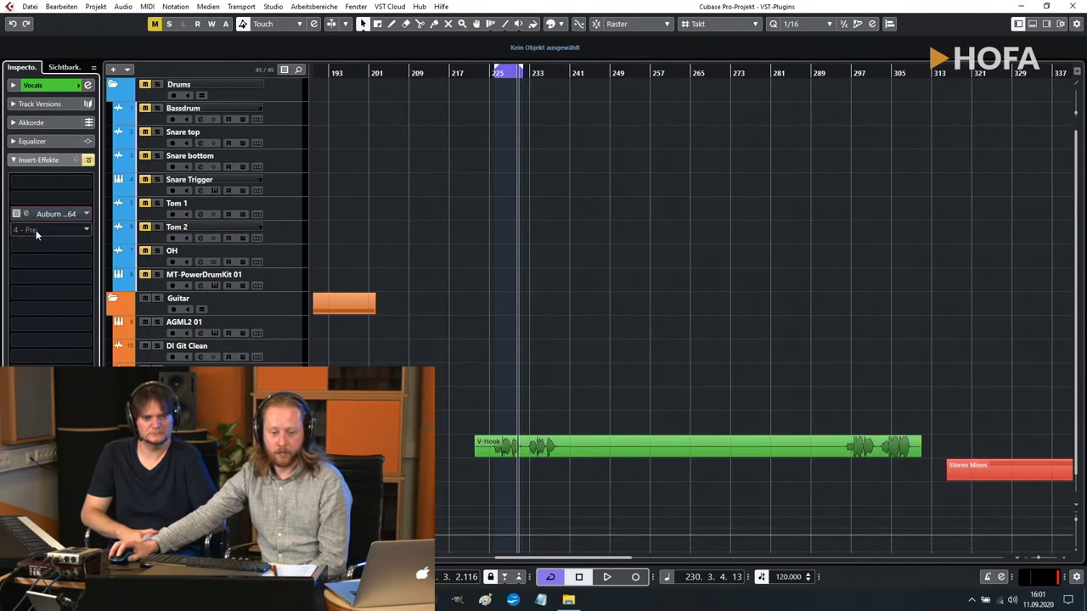
left_click(35, 230)
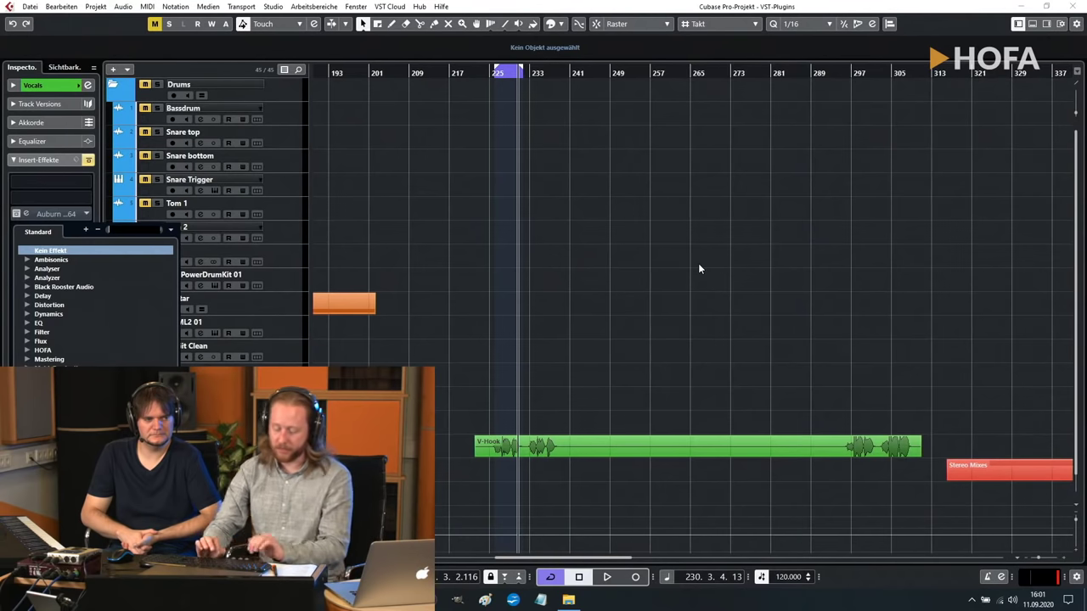
type("mau")
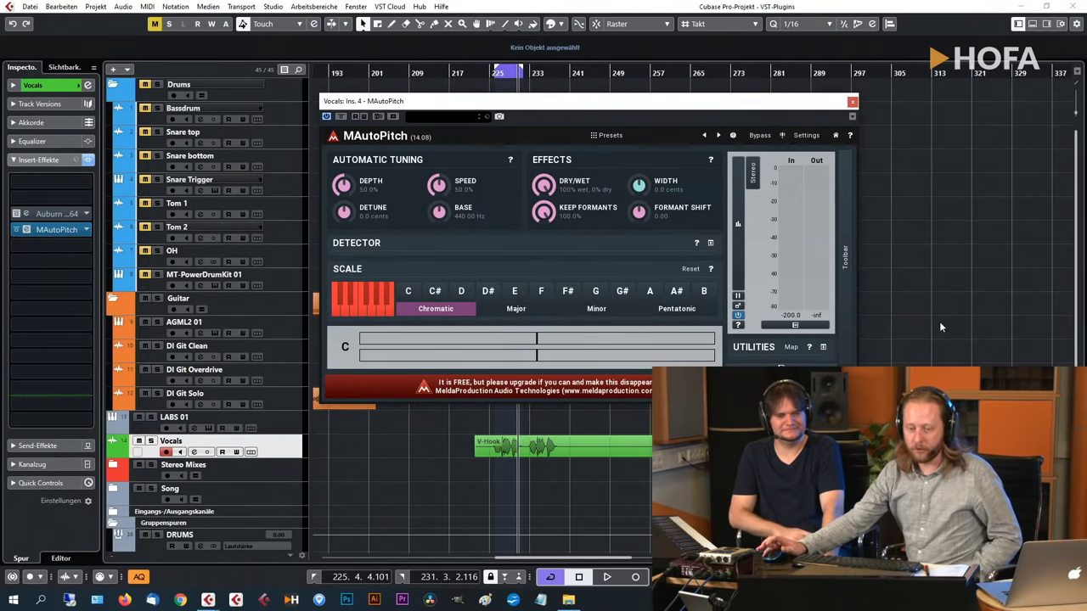
Reposition the MAutoPitch window and deactivate the A, G, F and D keys on its Scale keyboard.
left_click_drag(808, 100, 881, 85)
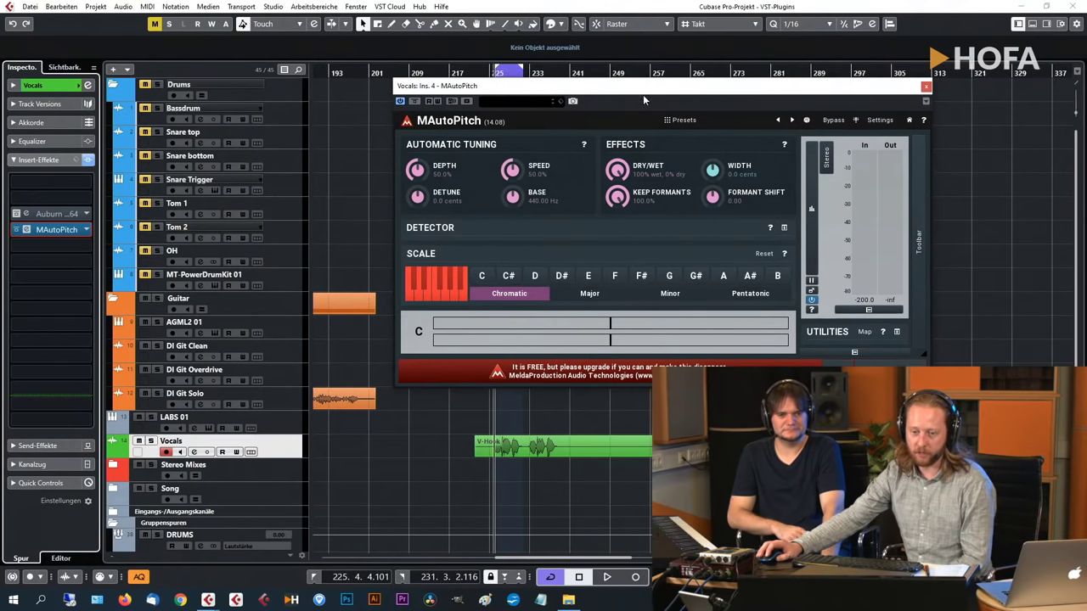
left_click_drag(642, 93, 627, 113)
left_click(406, 317)
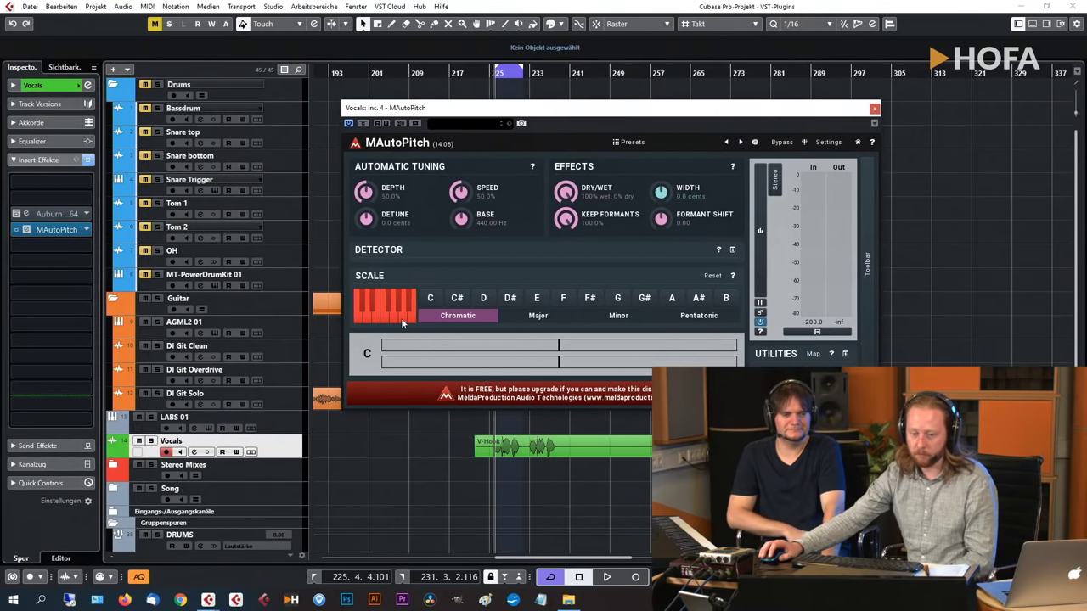
left_click(397, 316)
left_click(387, 315)
left_click(370, 316)
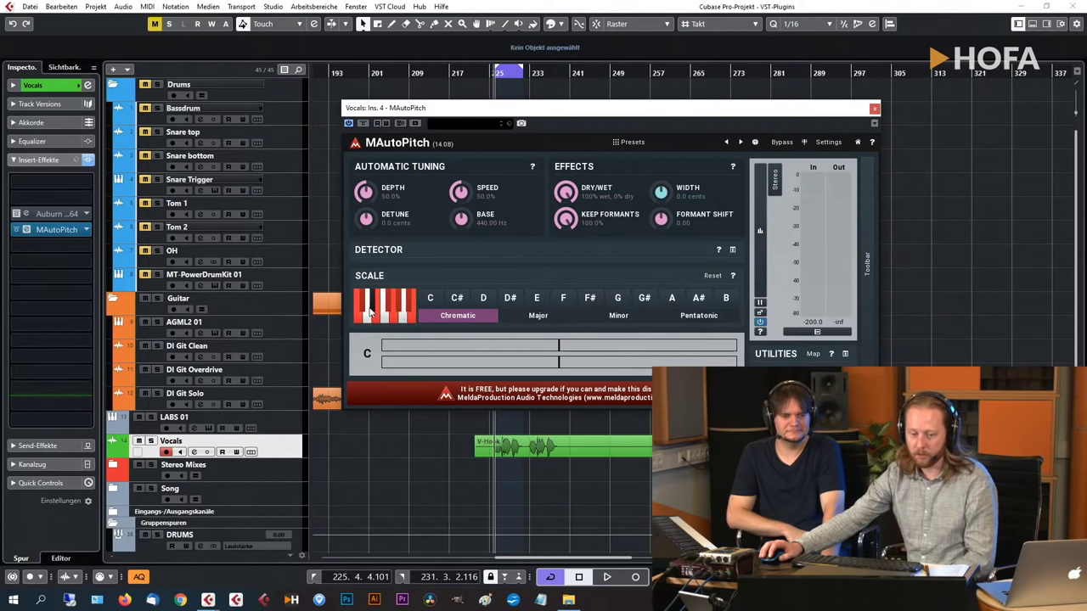
Reactivate the deactivated notes on MAutoPitch's Scale keyboard so all keys are enabled, and set Speed to 44.8%.
left_click(370, 315)
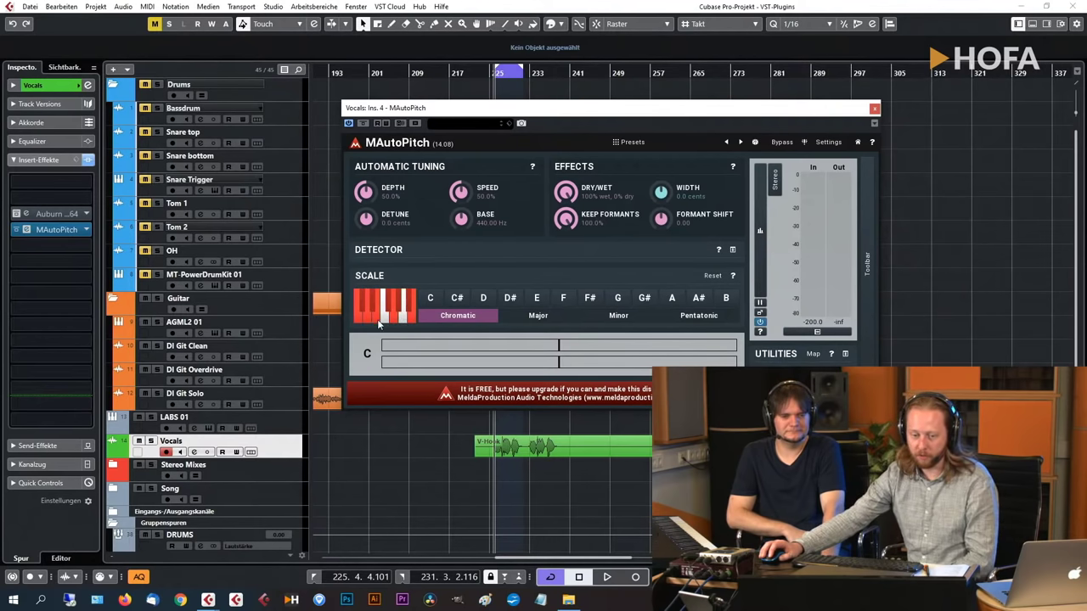
left_click(388, 320)
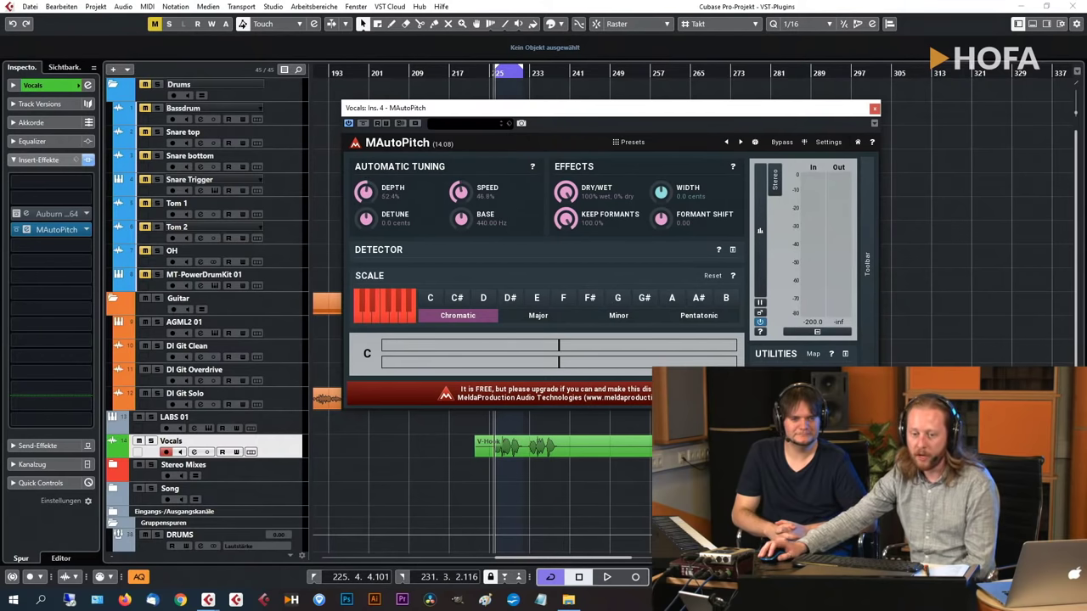
mouse_move(459, 192)
left_mouse_down()
mouse_move(459, 204)
mouse_move(459, 174)
mouse_move(459, 199)
left_mouse_up()
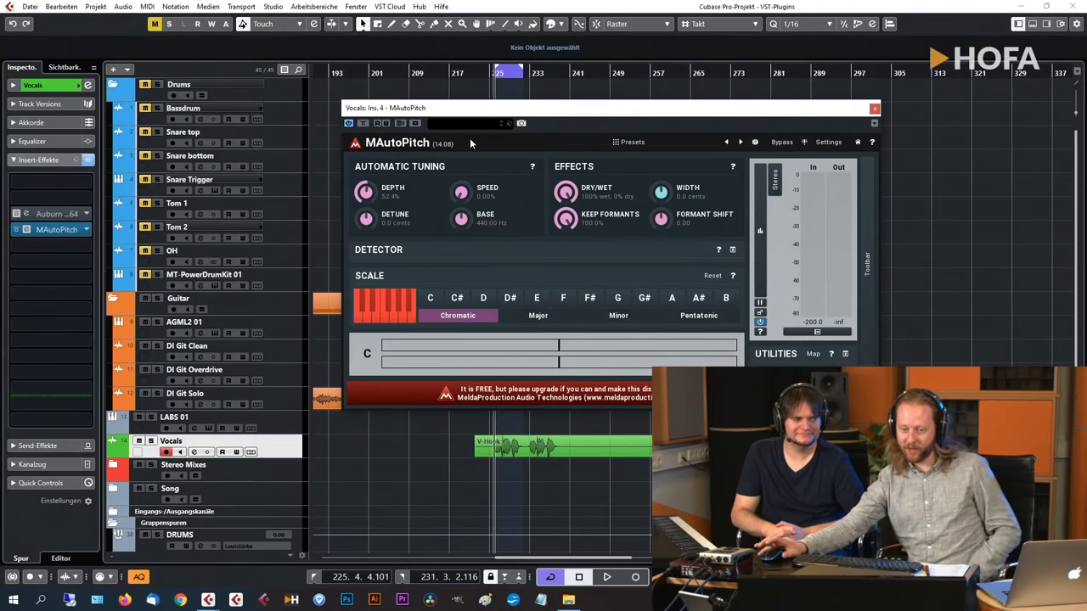
left_click_drag(460, 193, 460, 149)
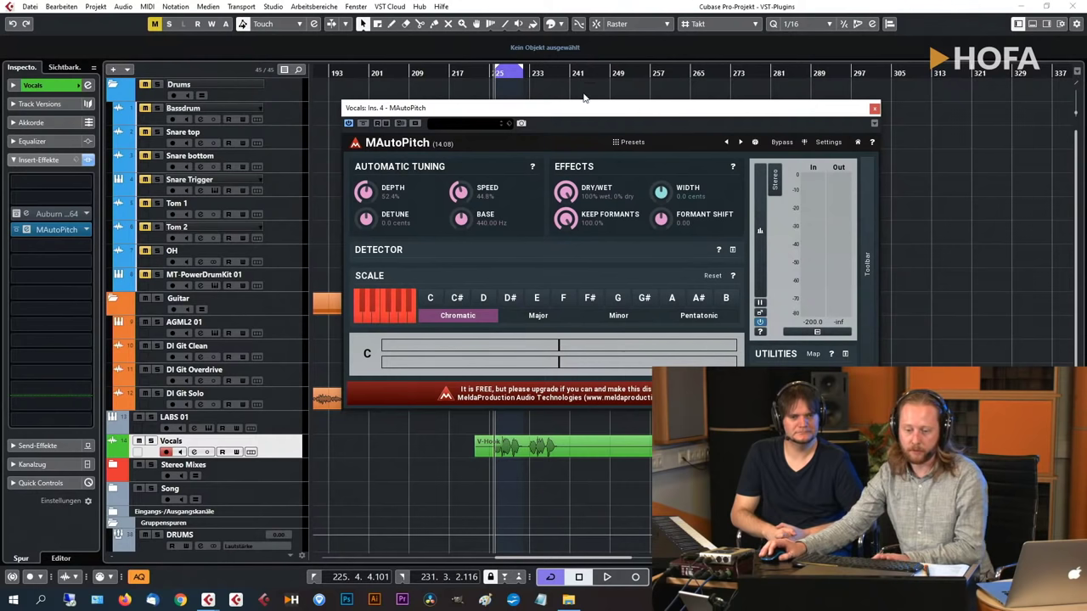
Play the vocal loop through MAutoPitch, reduce Speed to 0.00% and play the loop again to compare the correction.
key("space")
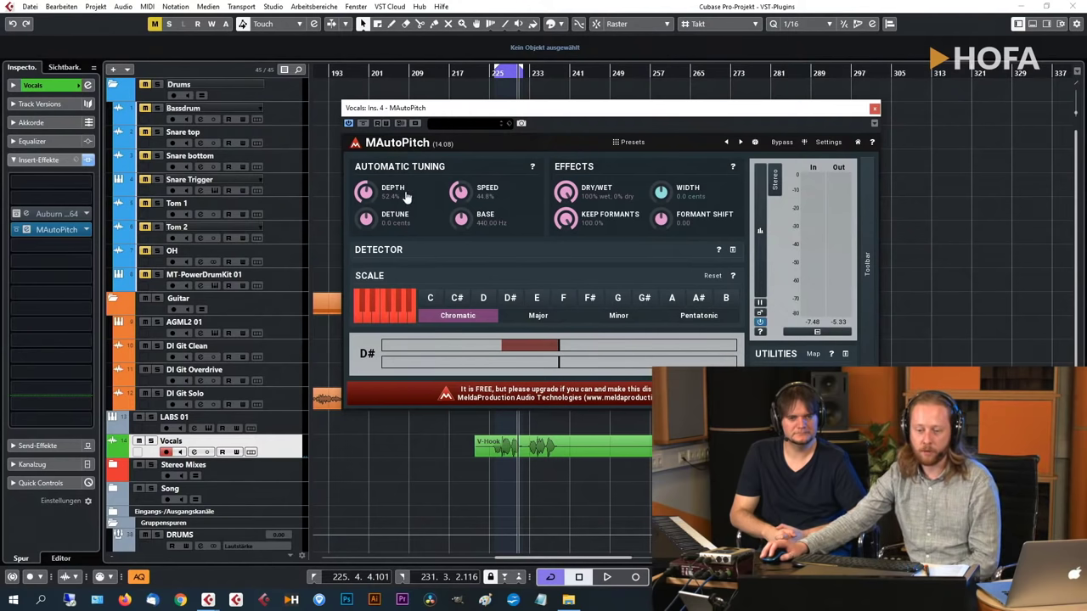
left_click_drag(456, 189, 443, 321)
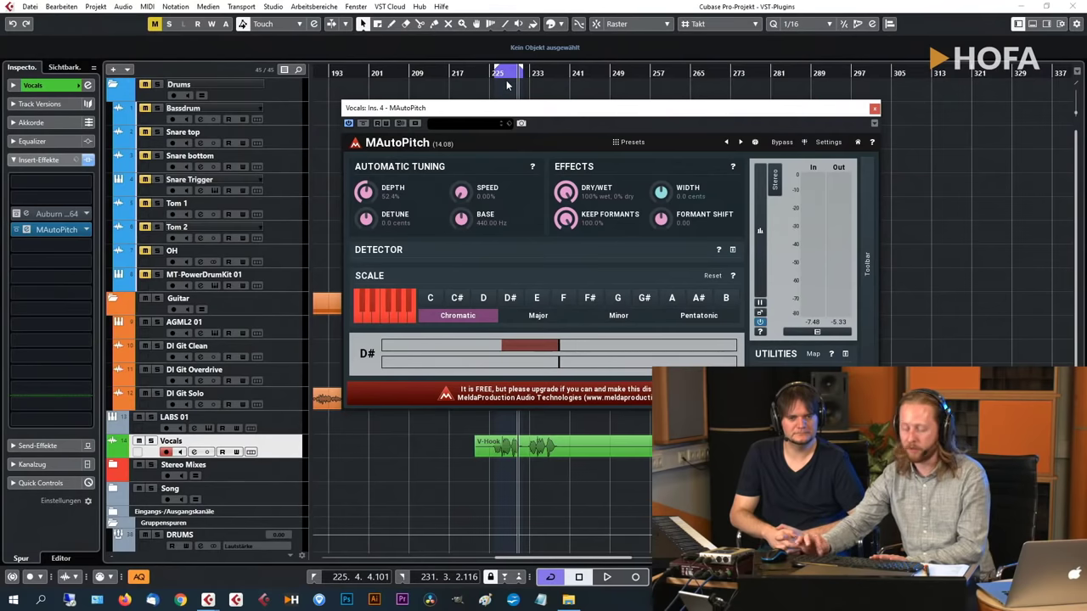
key("space")
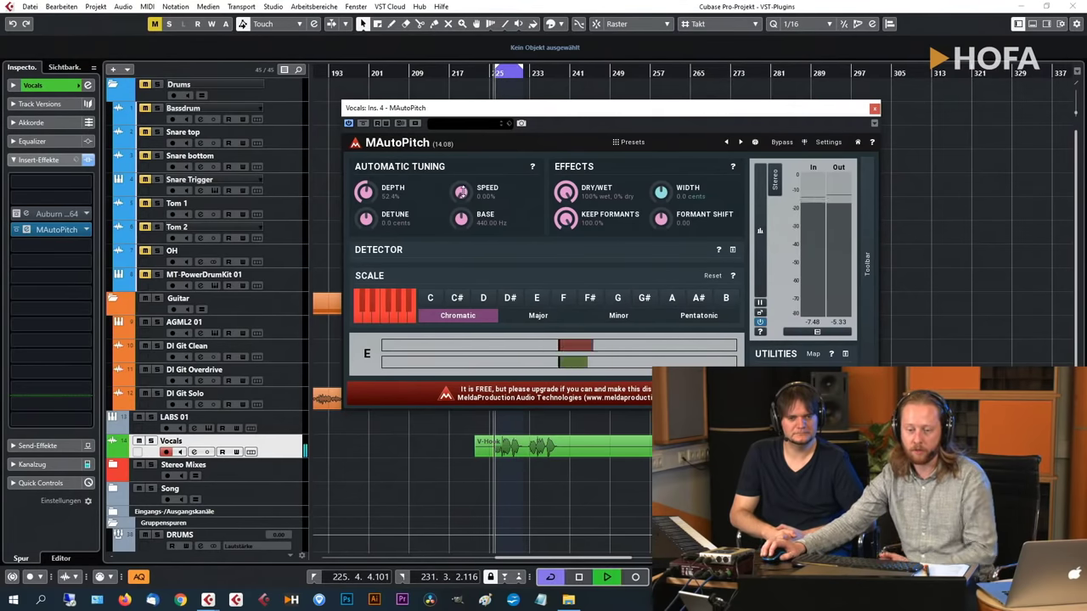
Set MAutoPitch's automatic tuning Speed to 100% and move the plug-in window clear of the start of the vocal clip.
left_click_drag(459, 192, 459, 141)
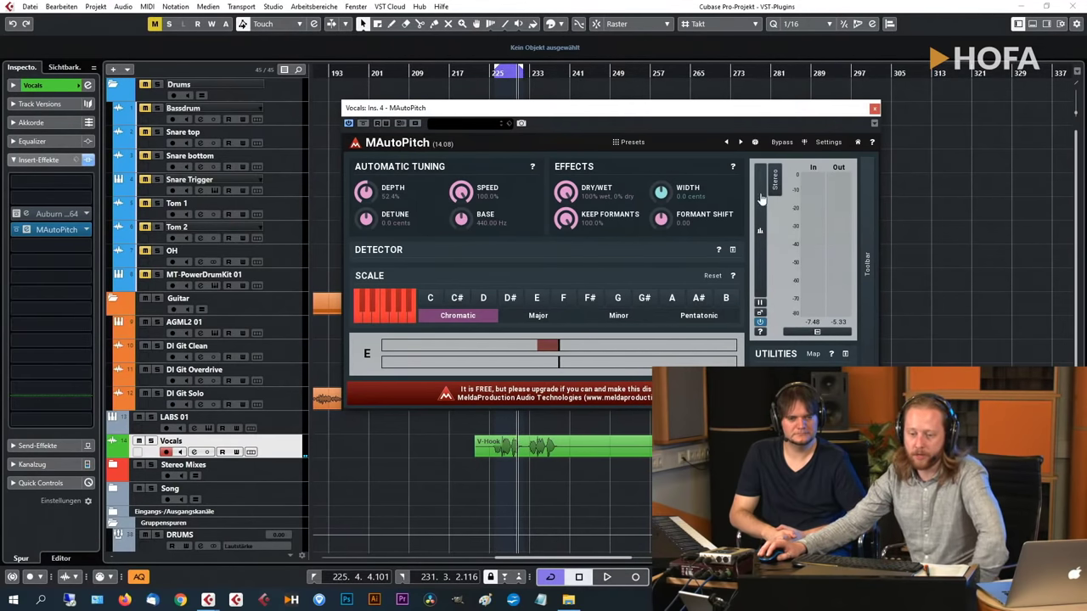
double_click(721, 219)
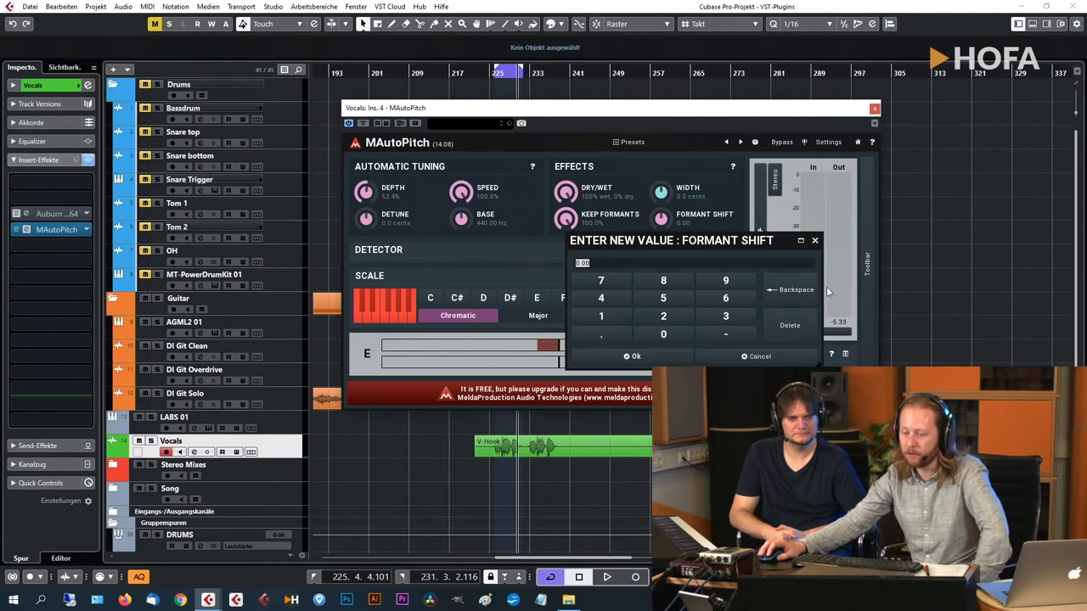
left_click(814, 242)
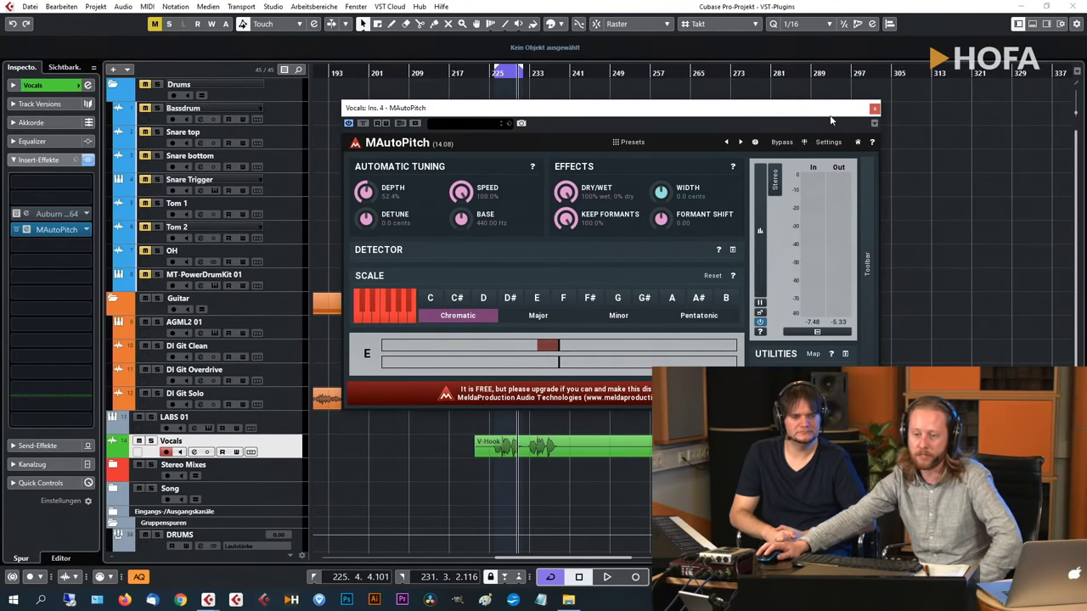
left_click_drag(831, 120, 889, 115)
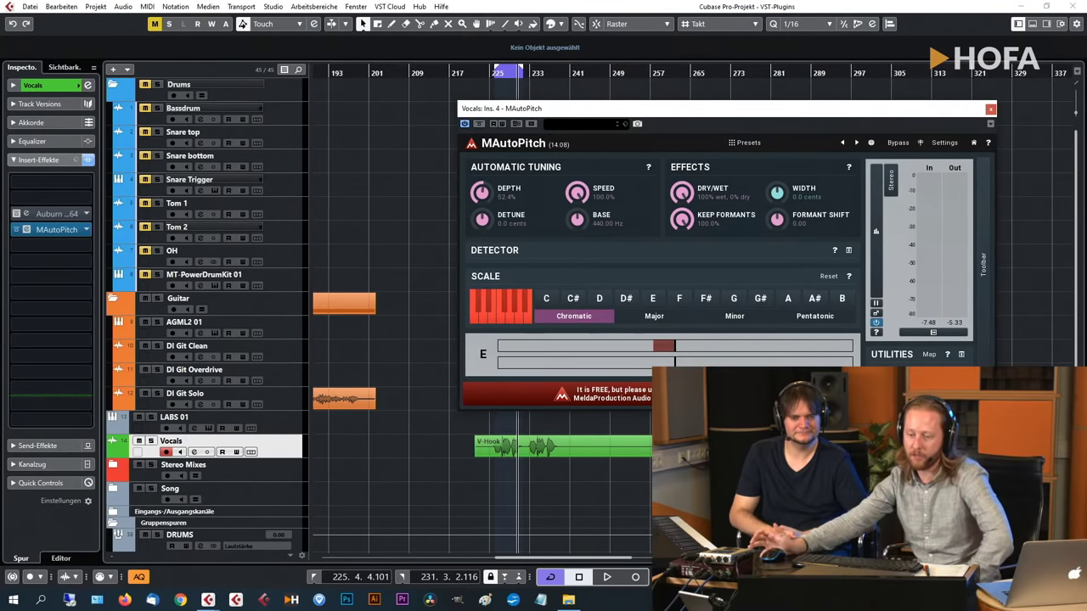
left_click_drag(846, 118, 844, 107)
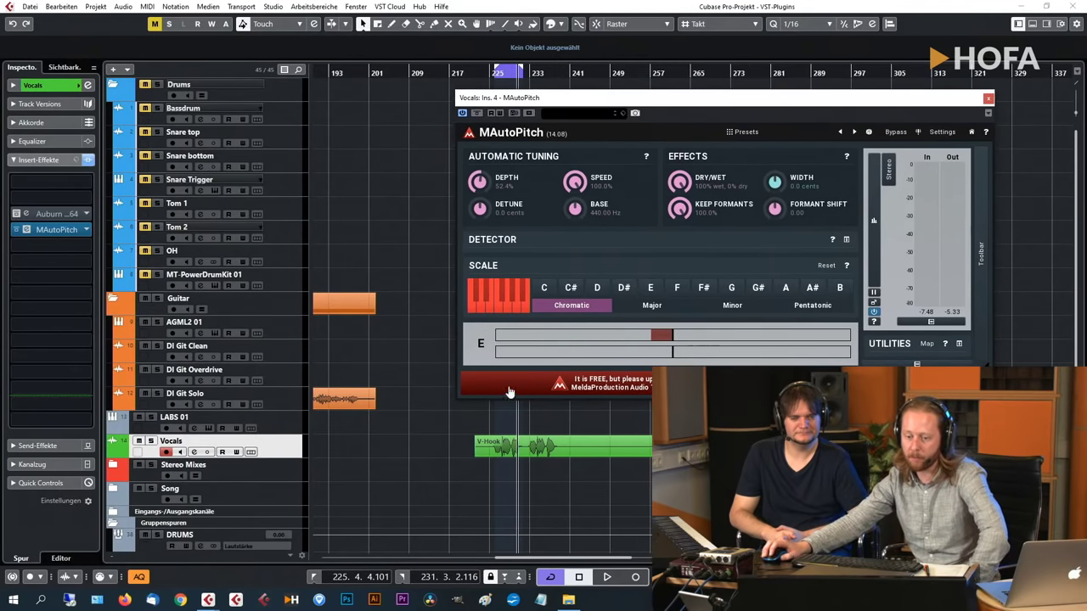
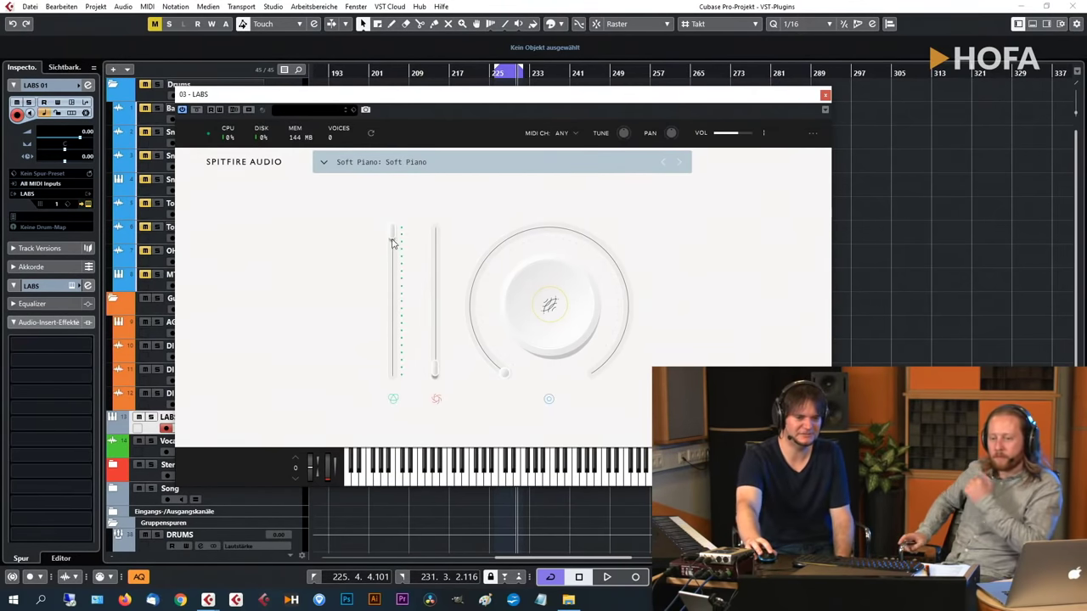
Try the red-marked slider of the LABS Soft Piano at its maximum and return it to 0%.
mouse_move(394, 247)
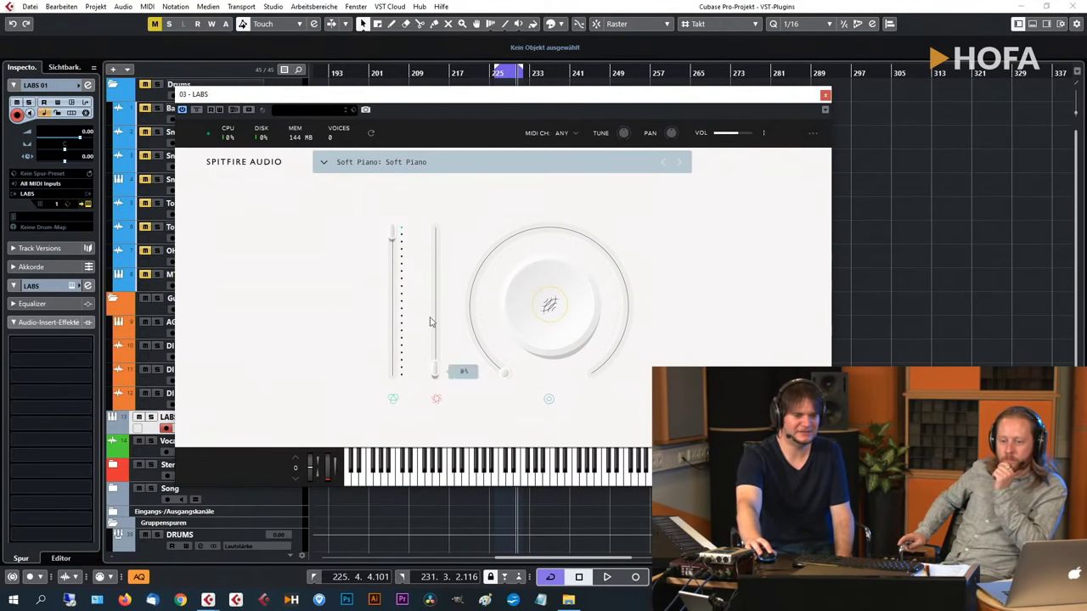
mouse_move(435, 260)
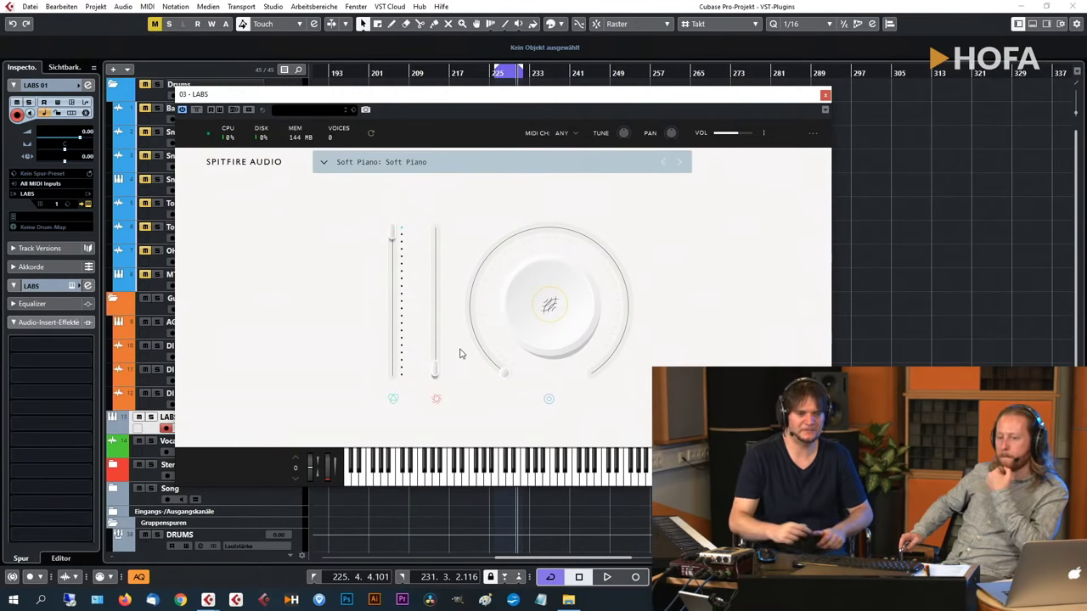
mouse_move(430, 375)
left_click_drag(434, 376, 432, 225)
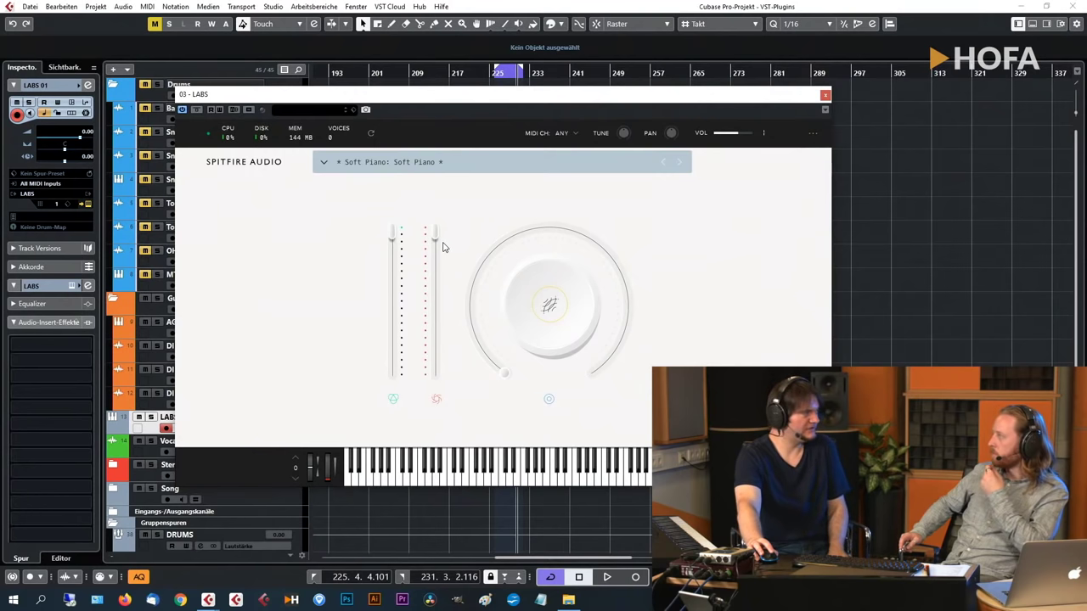
mouse_move(442, 235)
left_click_drag(436, 236, 433, 376)
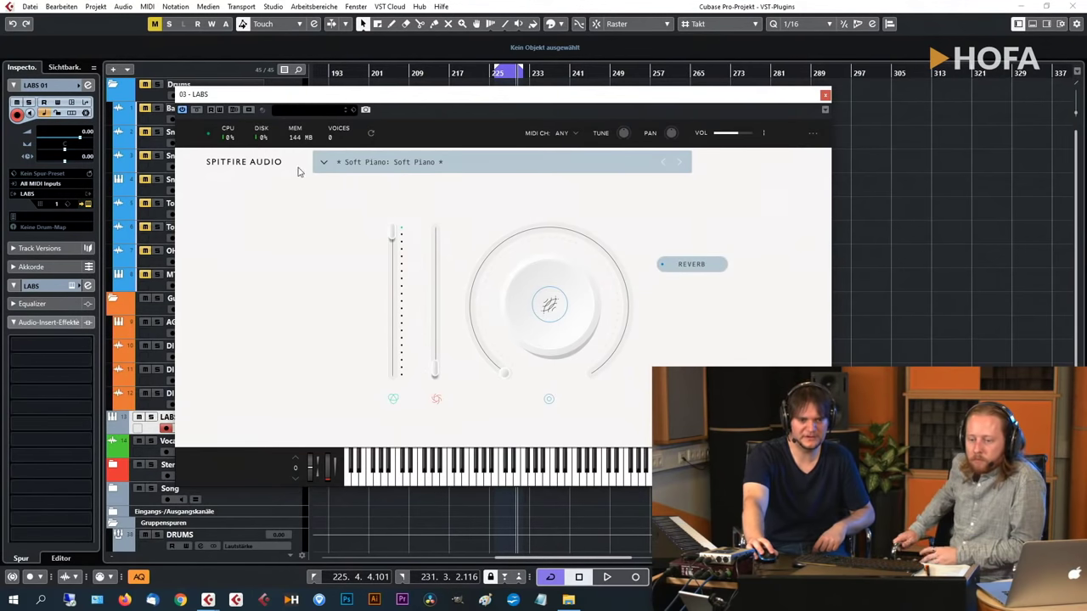
Select Reverb as the parameter for the large LABS knob and test its ring control, leaving it at 0%.
left_click(665, 268)
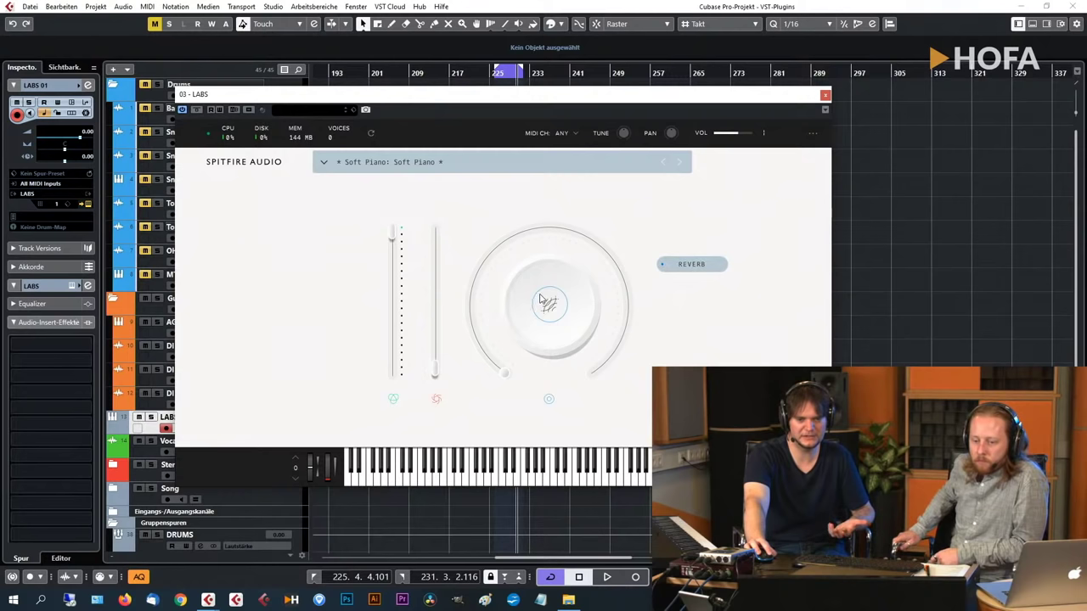
mouse_move(506, 376)
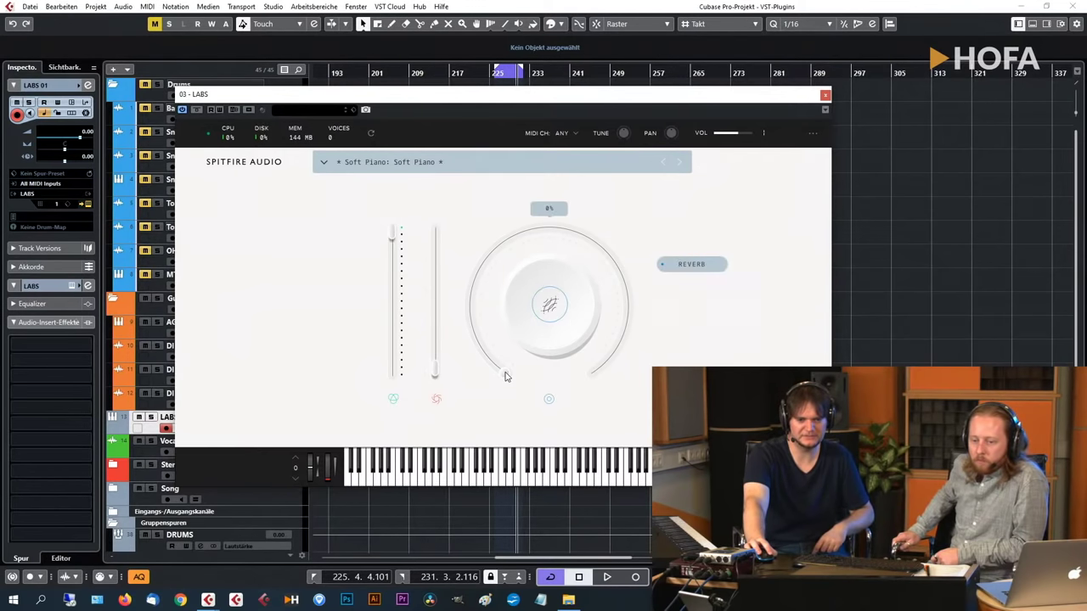
left_click_drag(505, 376, 519, 413)
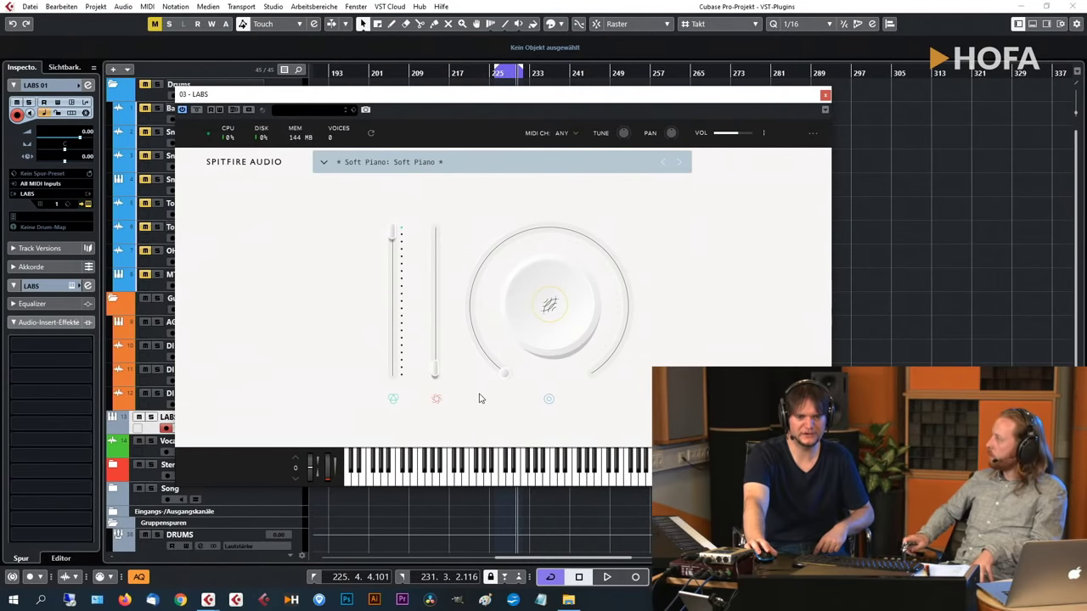
Clear the LABS preset filter to review the instrument categories, and load Soft Piano from the Piano category.
left_click(362, 162)
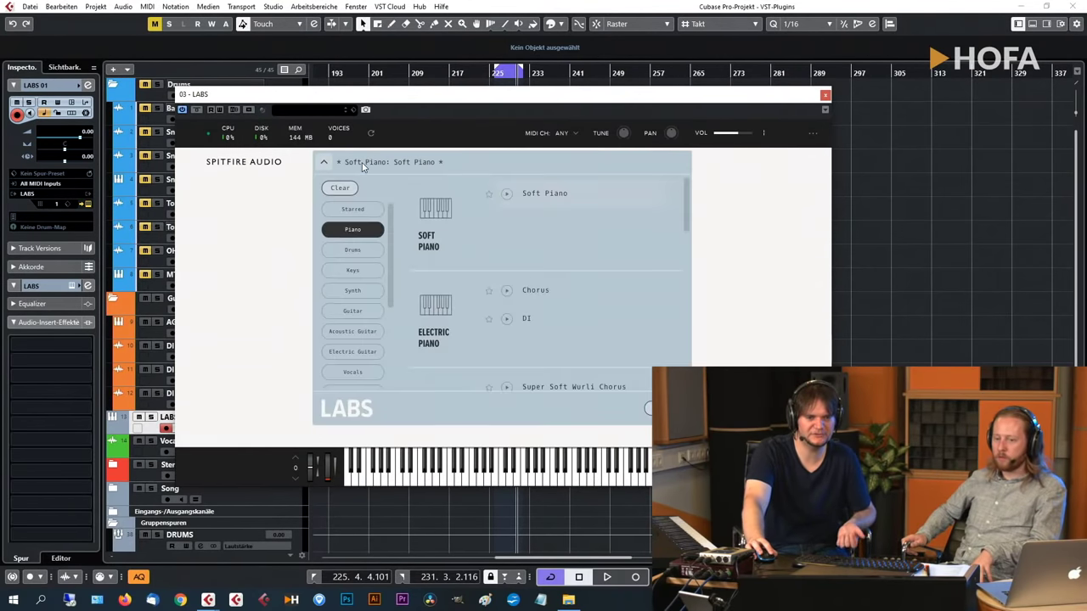
left_click(341, 189)
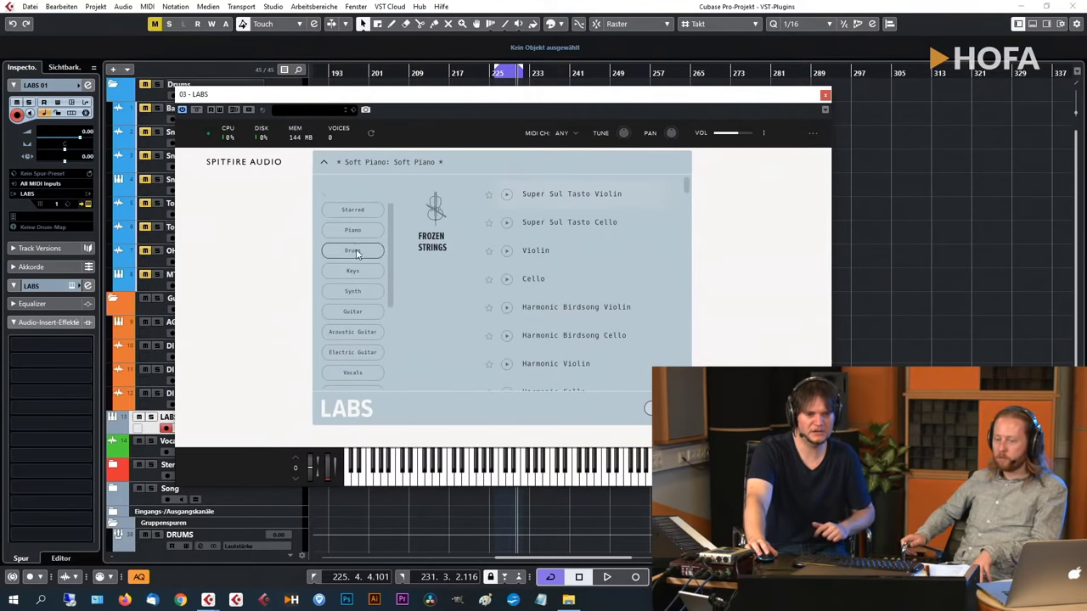
scroll(357, 253, "down", 3)
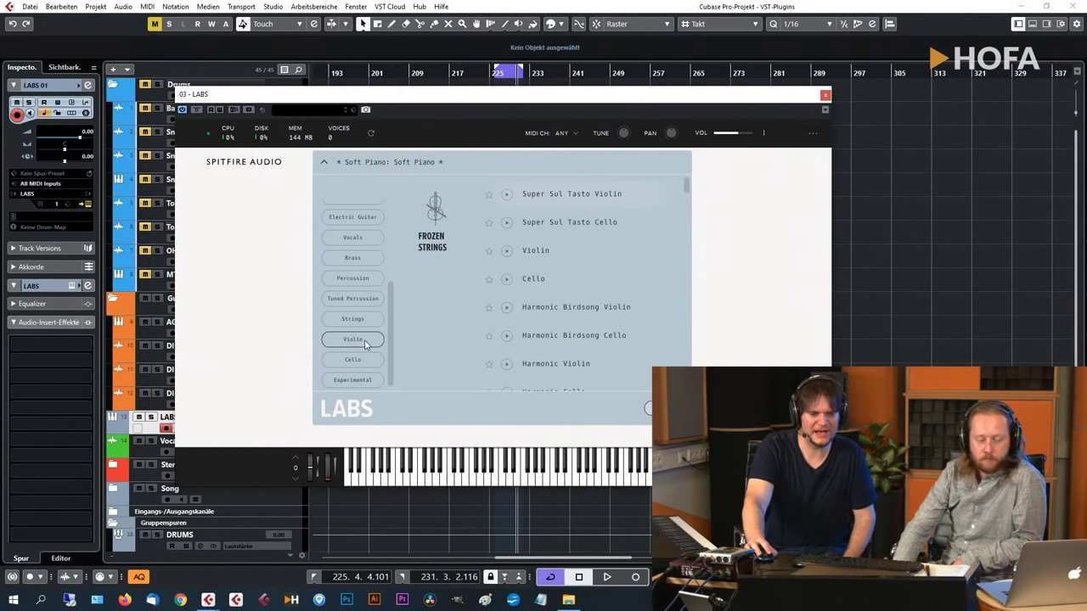
scroll(358, 319, "up", 2)
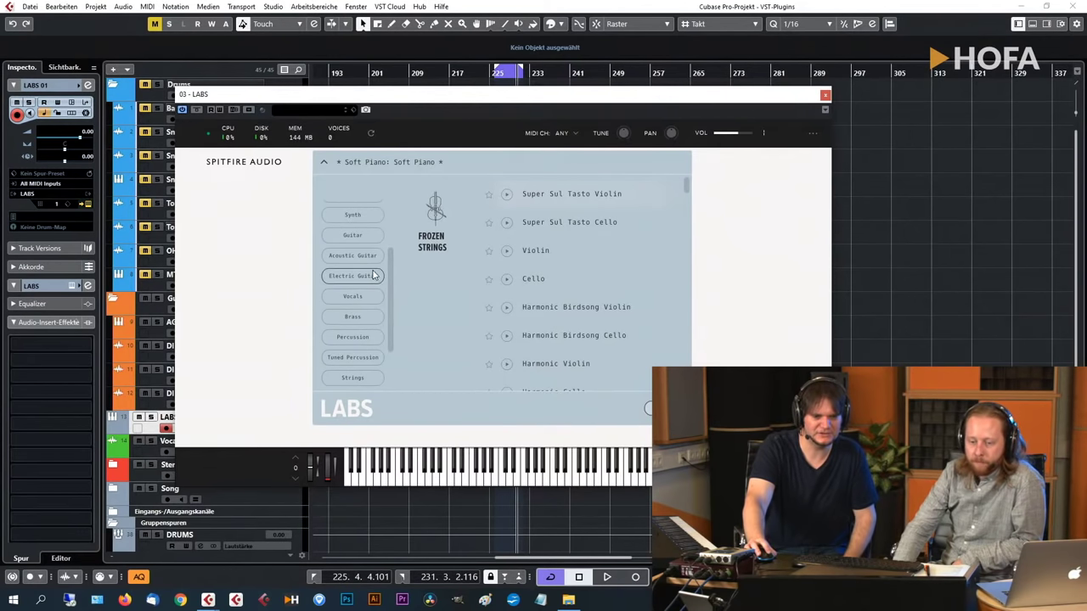
scroll(391, 269, "up", 2)
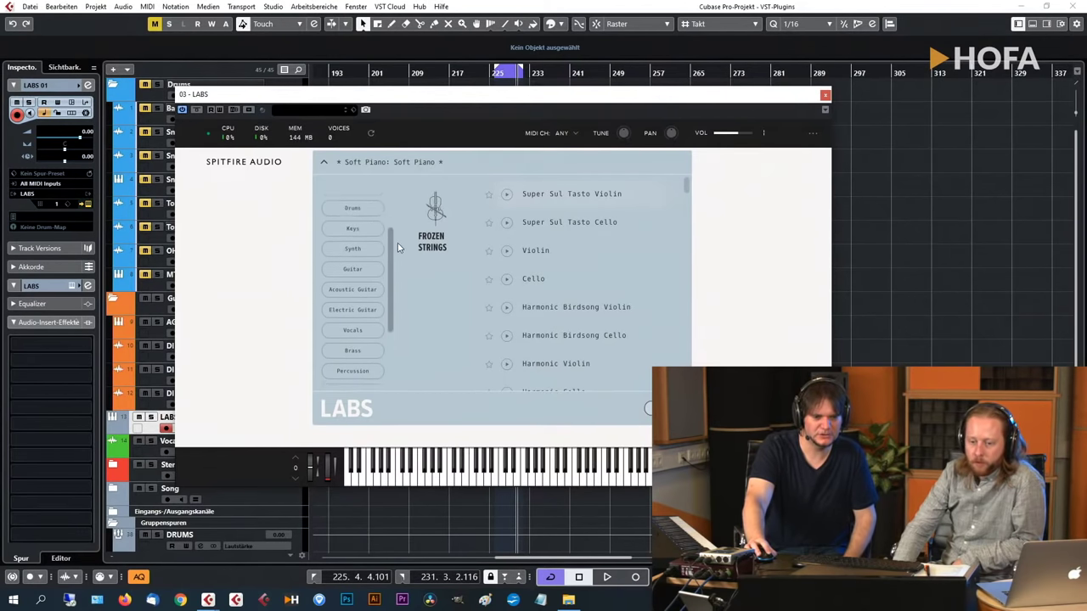
scroll(392, 243, "up", 1)
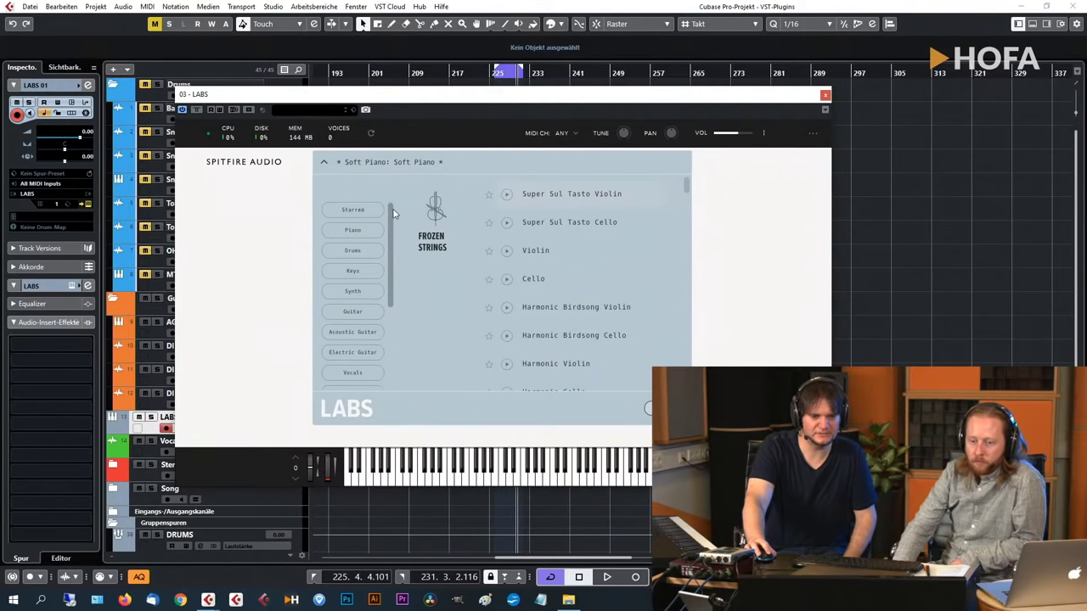
left_click(355, 232)
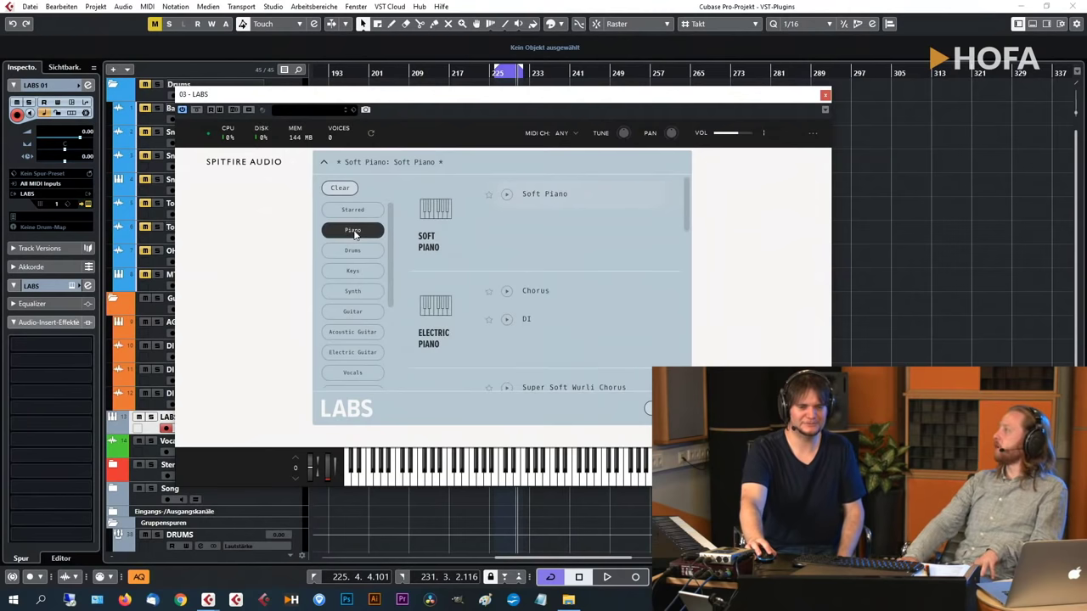
left_click(526, 196)
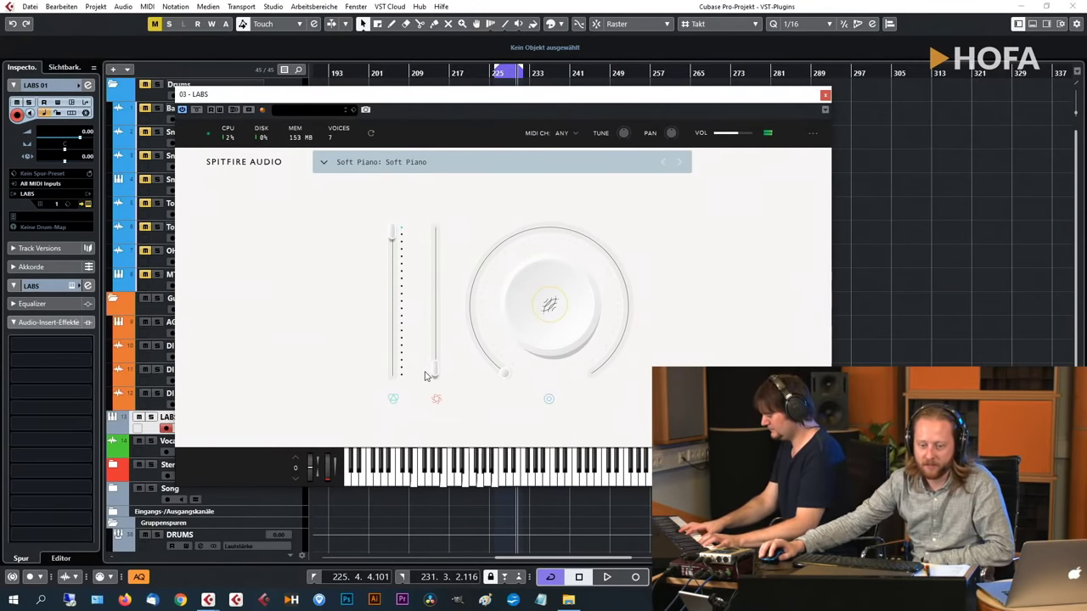
Set Soft Piano's red-marked slider to about a quarter of its range and its Reverb to about 4%.
left_click_drag(434, 375, 479, 300)
left_click_drag(508, 383, 511, 331)
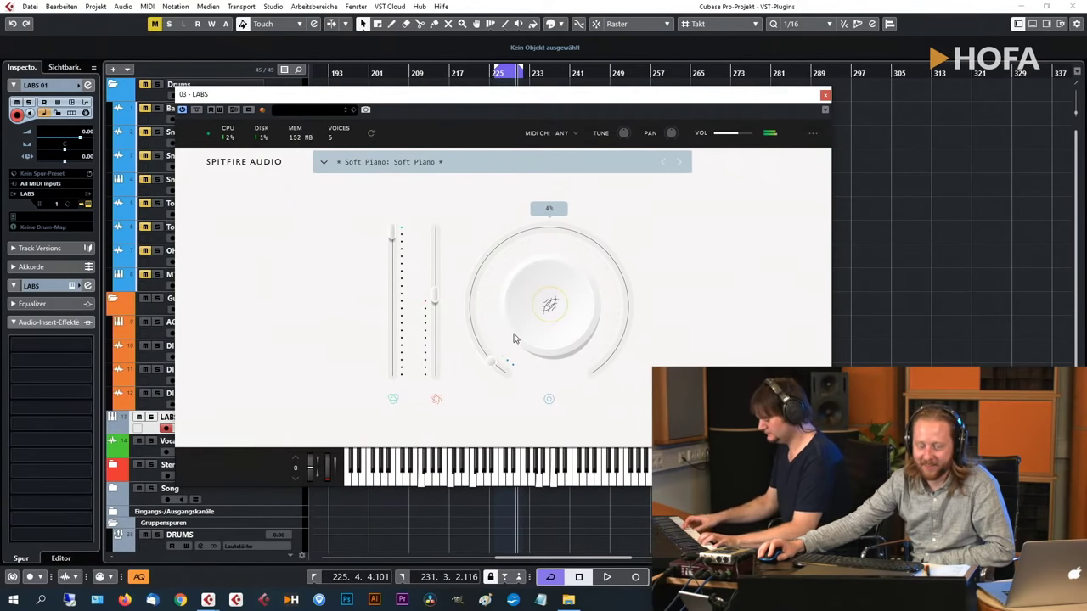
left_click_drag(436, 303, 449, 343)
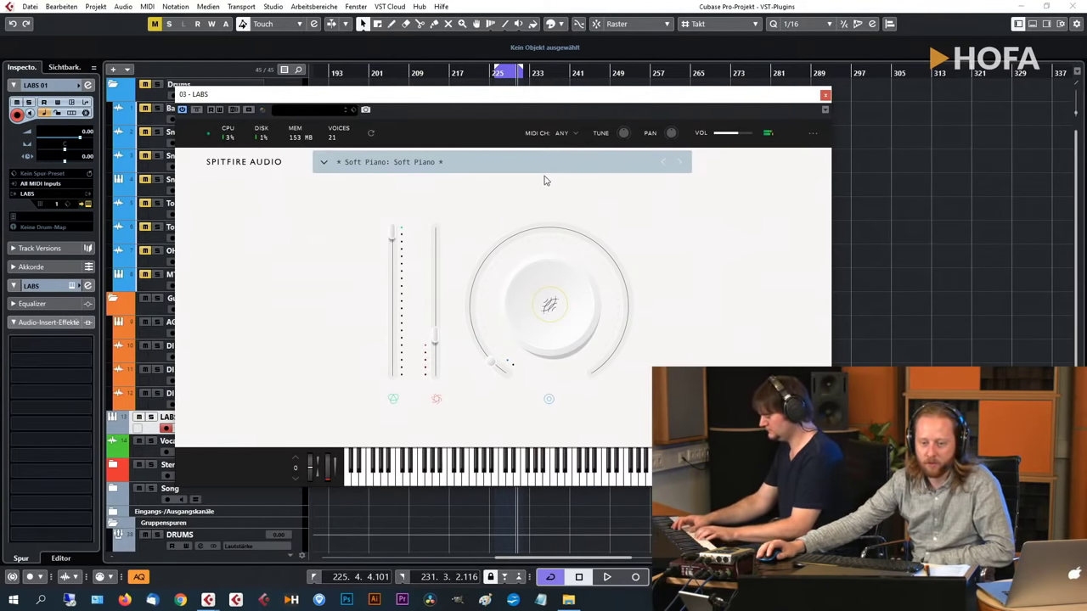
Load the Electric Piano preset Chorus from the Piano category of the LABS library.
left_click(395, 165)
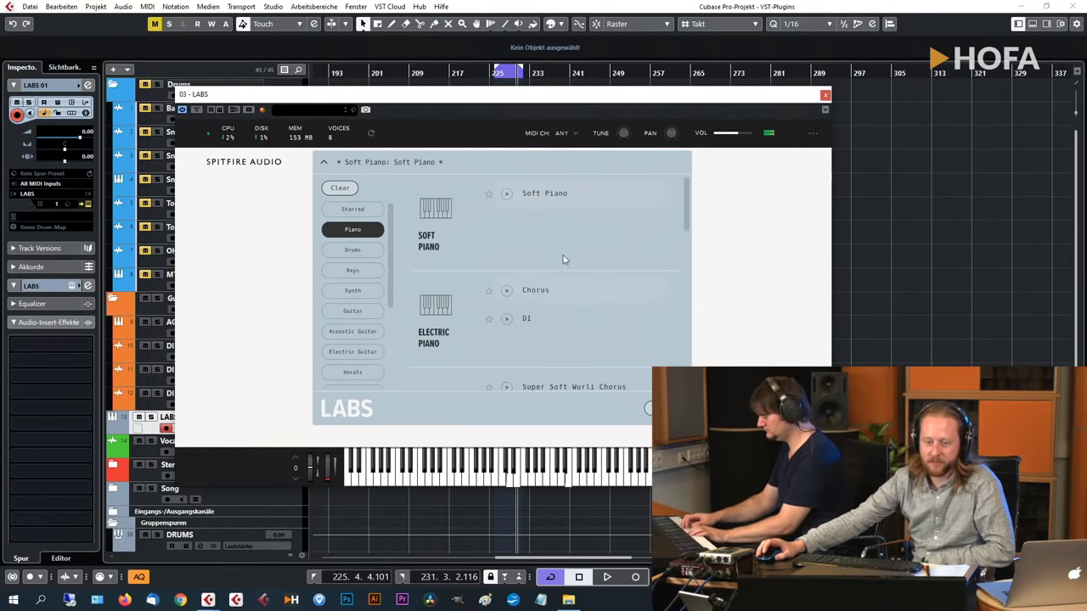
scroll(526, 263, "down", 4)
scroll(552, 265, "up", 4)
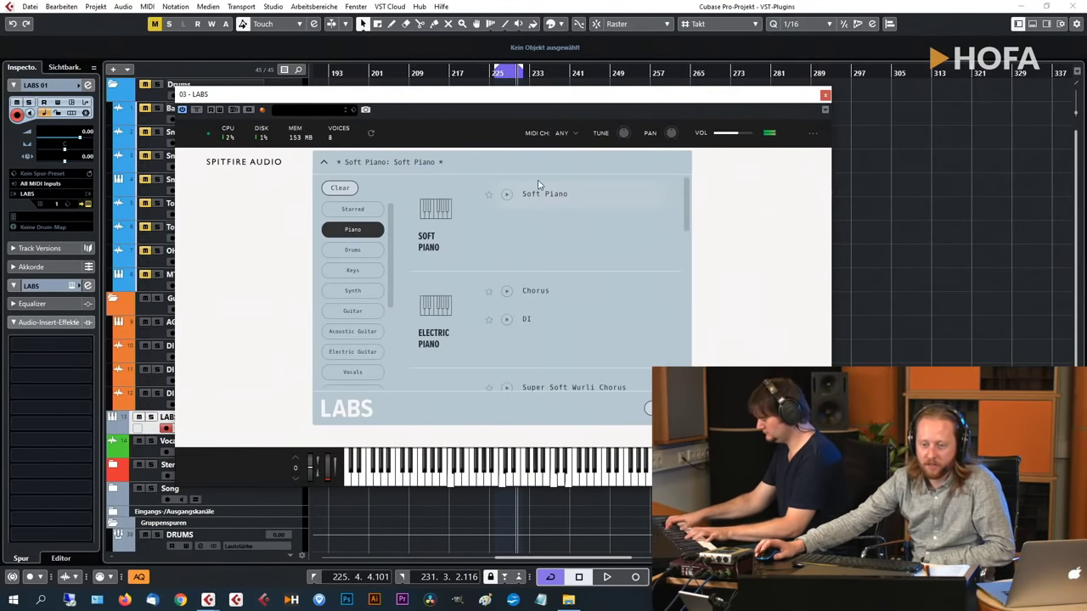
scroll(543, 267, "down", 2)
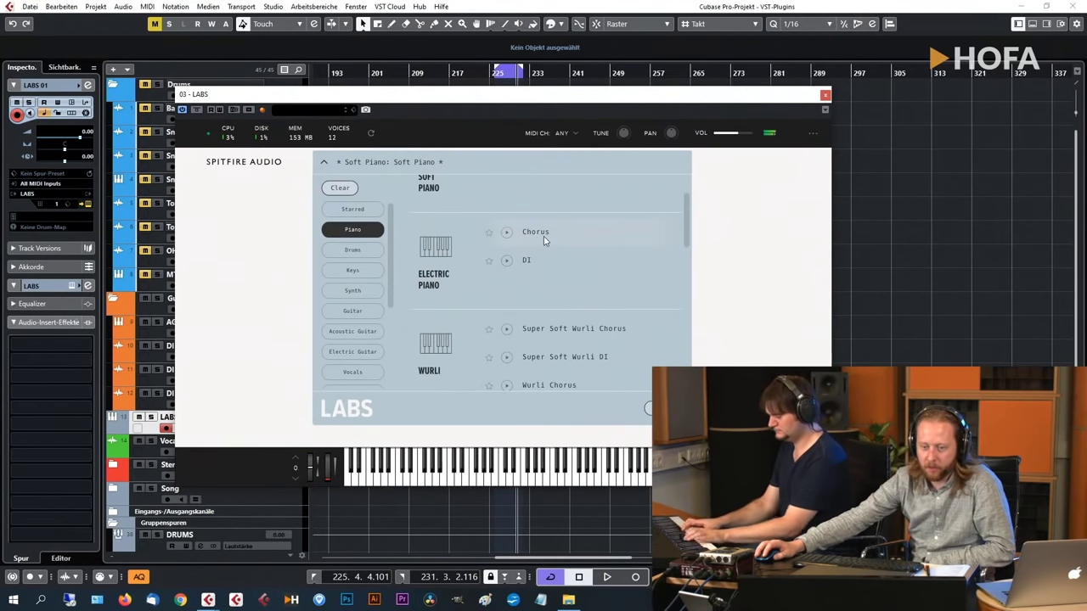
left_click(544, 238)
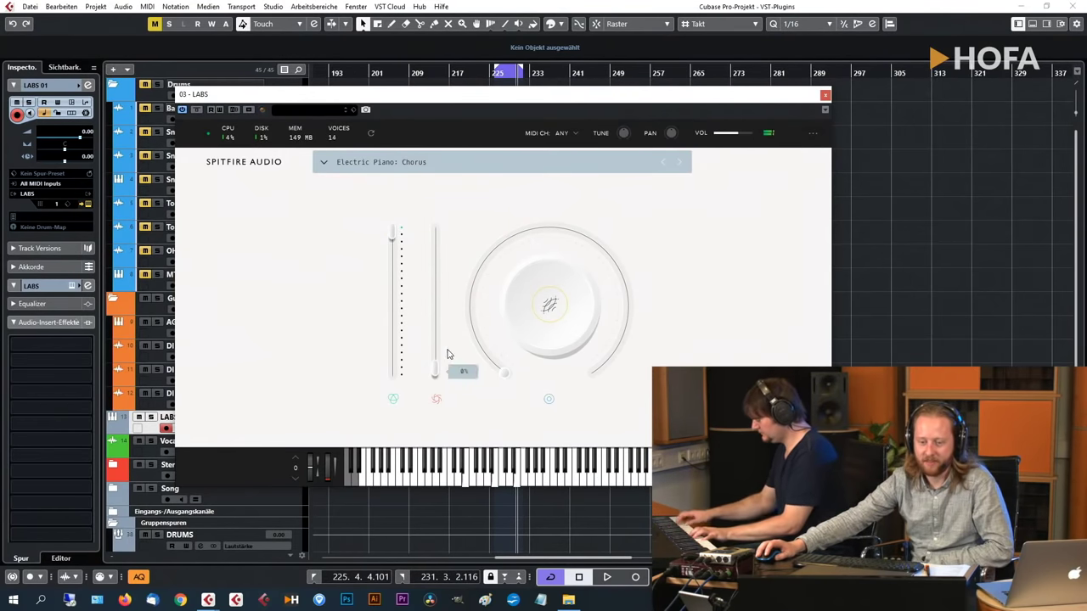
Preview the Tightness and Variation parameters on the large knob, and raise the Electric Piano's Reverb to slightly above 18%.
left_click_drag(502, 379, 479, 322)
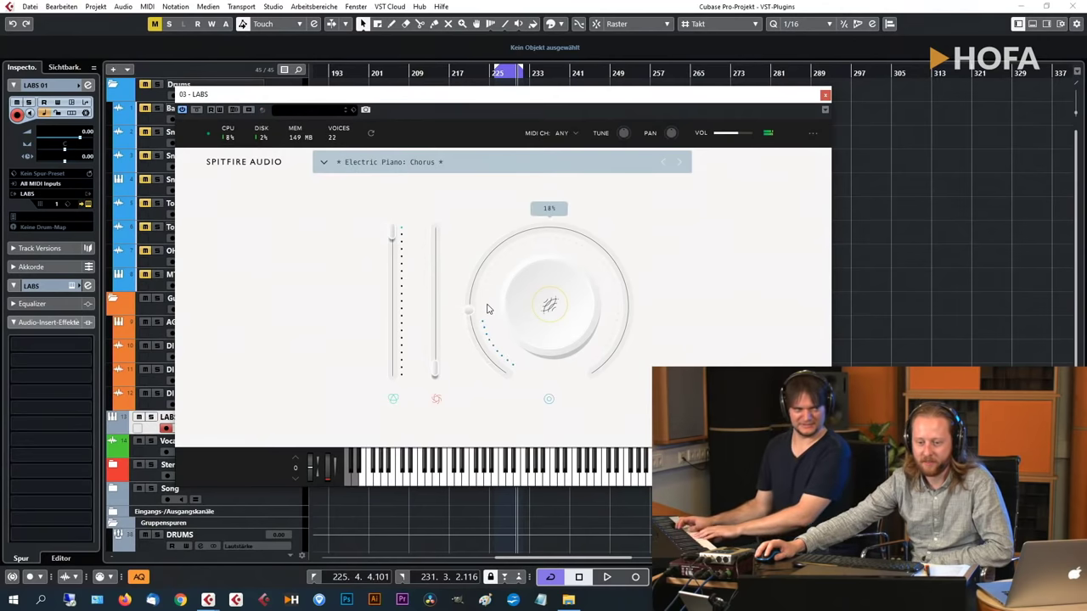
mouse_move(538, 301)
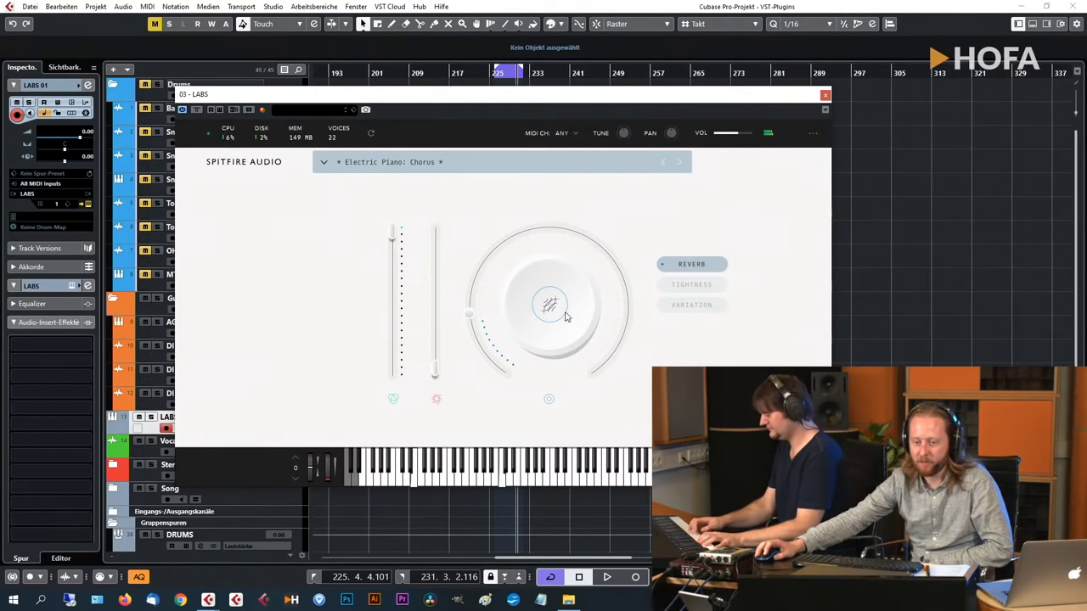
left_click(699, 289)
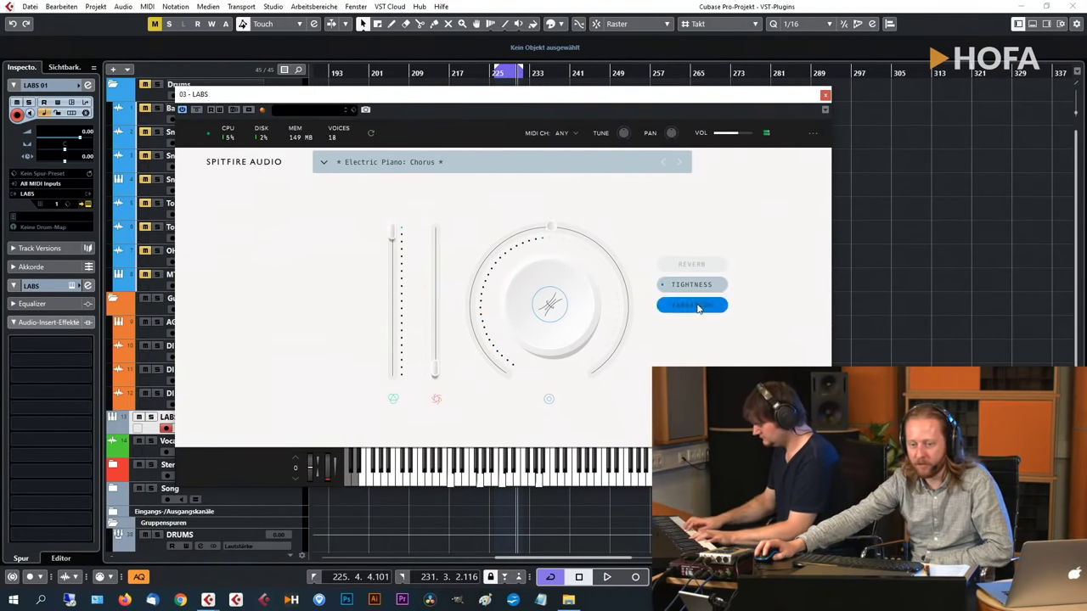
left_click(692, 304)
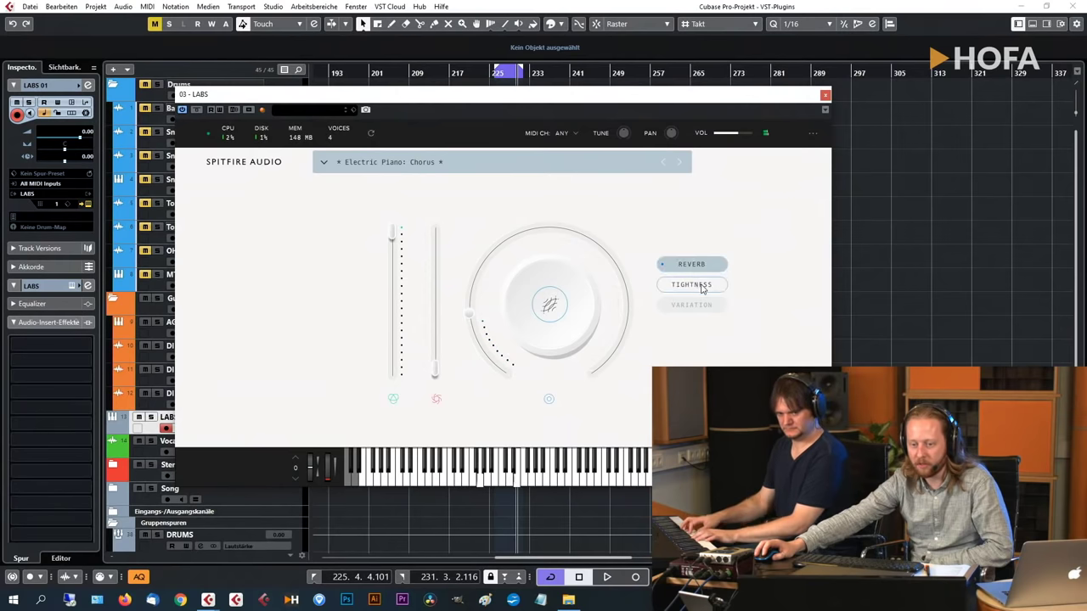
left_click(692, 264)
left_click_drag(467, 325, 571, 246)
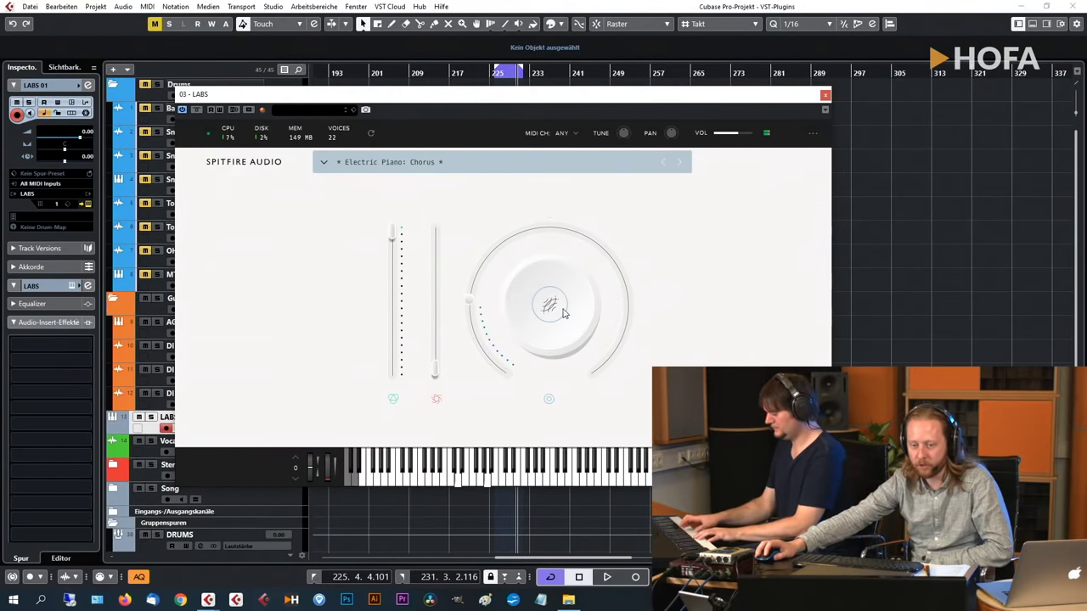
Assign the large knob to Tightness, try it at its minimum and raise it to slightly above 50%.
left_click(714, 287)
mouse_move(548, 226)
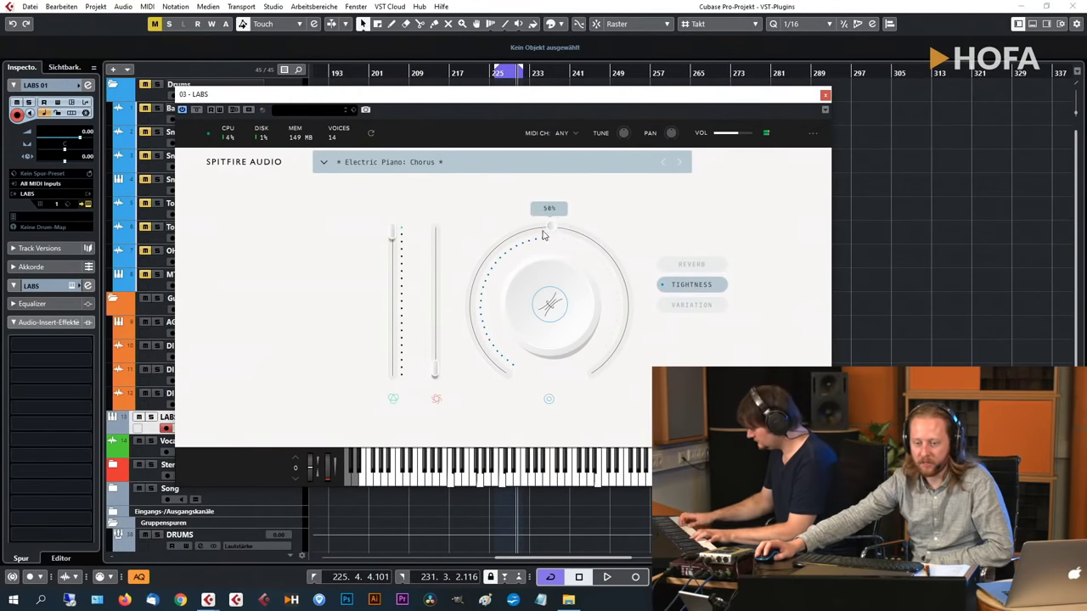
left_click_drag(582, 231, 540, 109)
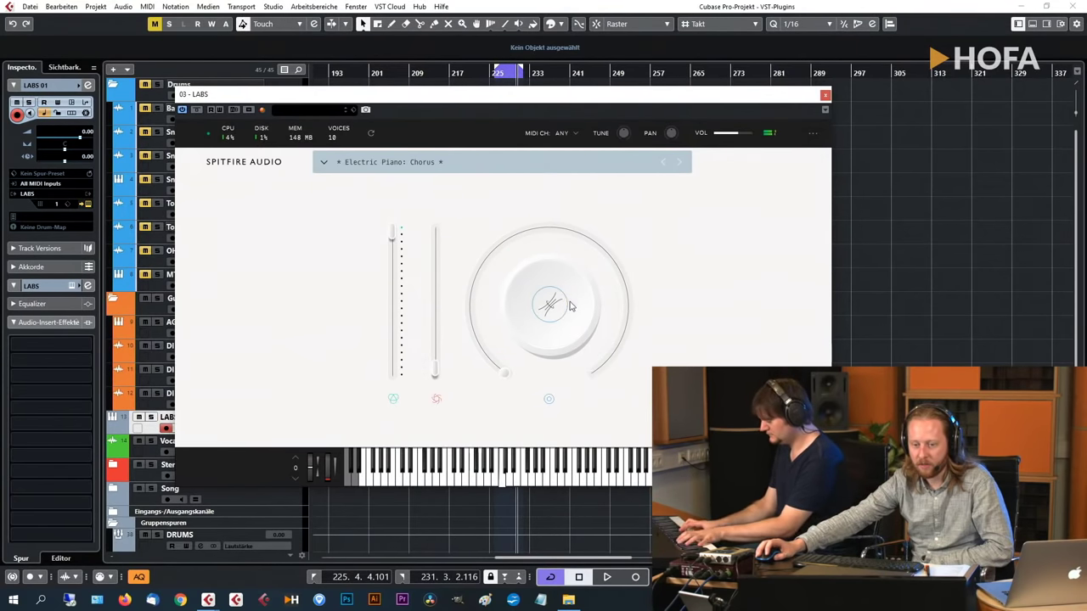
left_click_drag(525, 363, 568, 233)
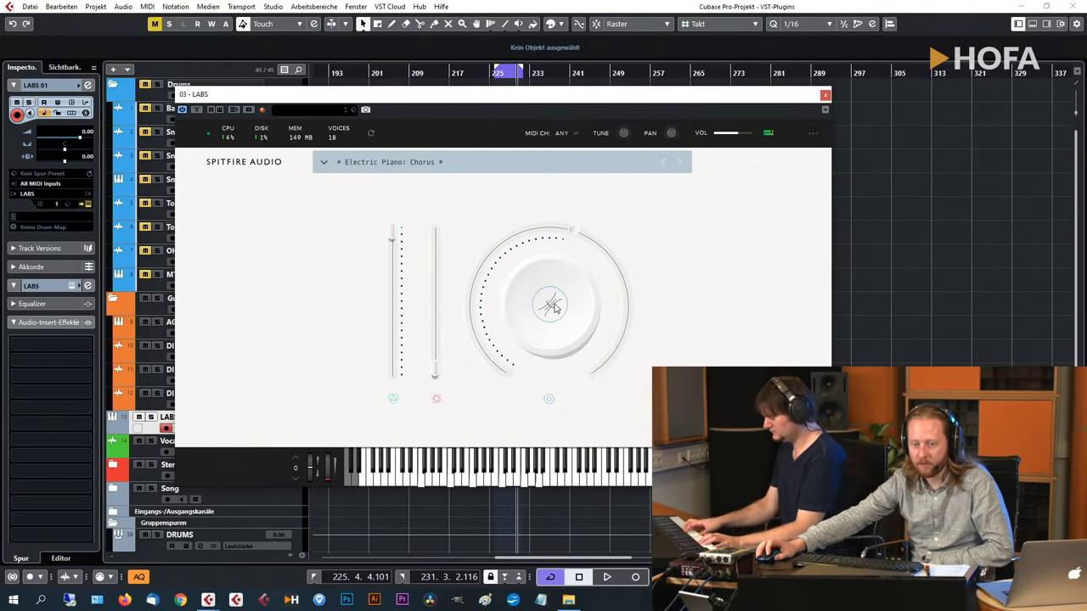
Assign the large knob to Variation and set it to about halfway, then raise Electric Piano Chorus's red-marked slider to about three quarters.
left_click(701, 310)
left_click_drag(597, 386, 628, 285)
mouse_move(575, 230)
left_mouse_down()
mouse_move(522, 246)
mouse_move(511, 306)
mouse_move(519, 356)
mouse_move(489, 305)
mouse_move(606, 255)
mouse_move(624, 354)
mouse_move(557, 190)
mouse_move(501, 215)
mouse_move(481, 286)
mouse_move(502, 233)
mouse_move(561, 219)
left_mouse_up()
left_click_drag(435, 370, 437, 270)
left_click(490, 166)
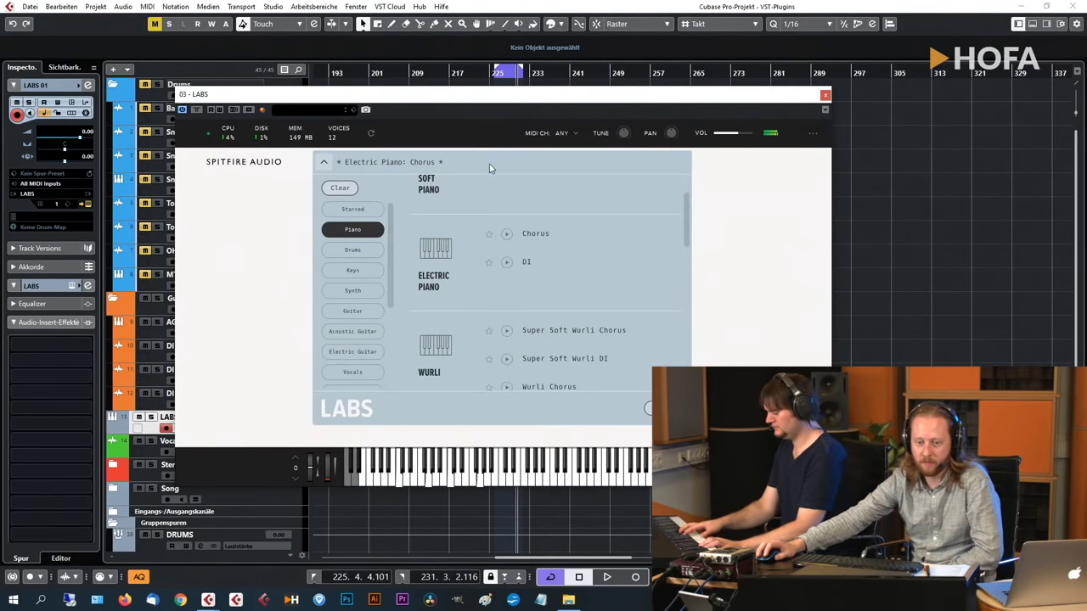
left_click(779, 242)
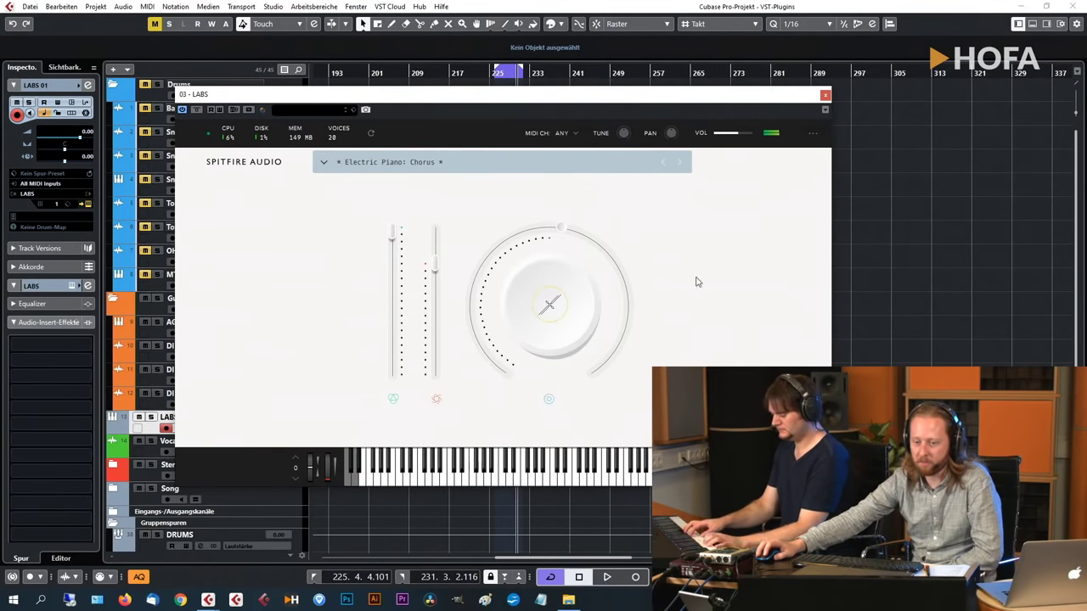
Load the Electric Piano preset DI and raise its red-marked slider to about three quarters of its range.
left_click(484, 167)
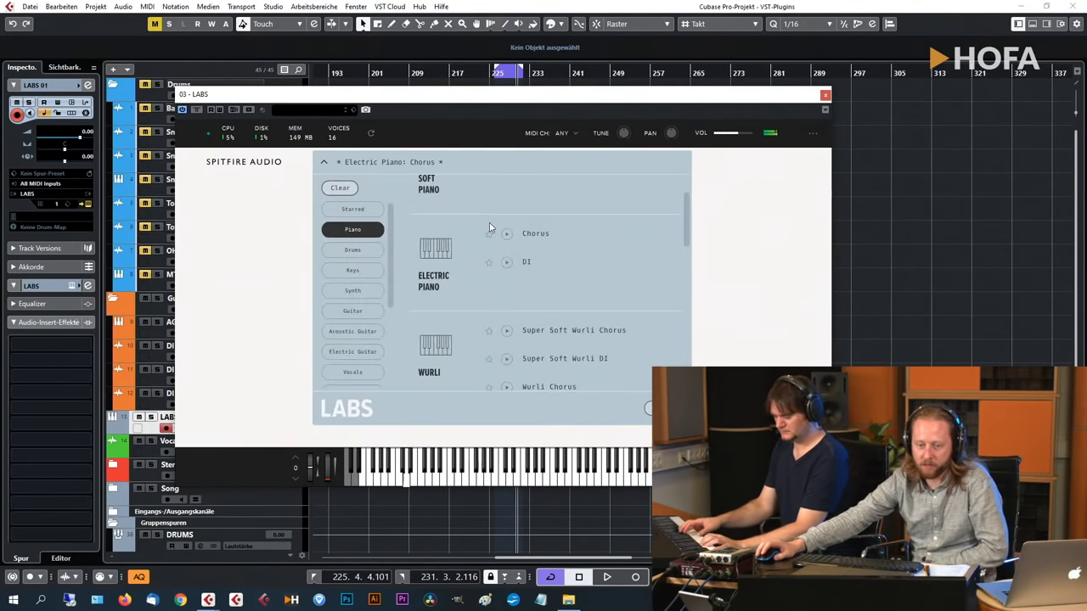
left_click(528, 263)
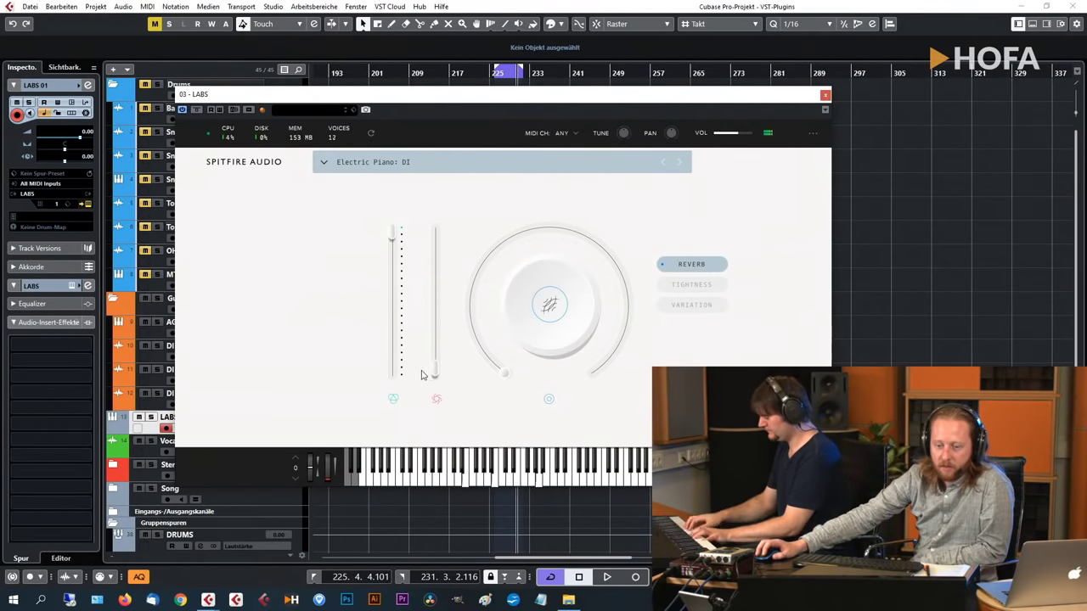
left_click_drag(435, 380, 436, 270)
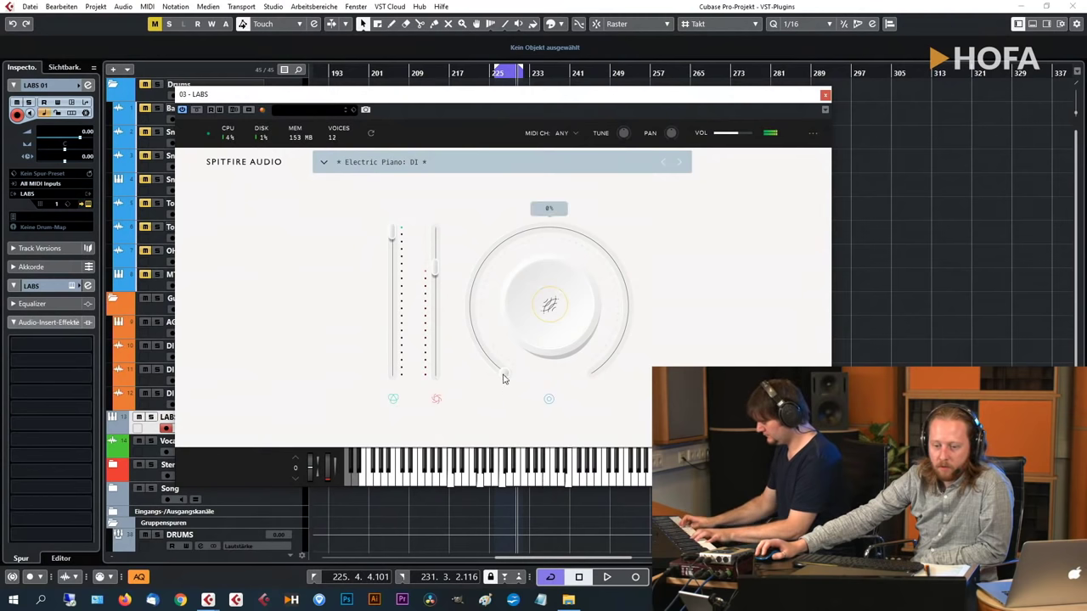
Try Electric Piano DI's Reverb up to about half and back to zero, and switch the large knob to Tightness.
left_click_drag(505, 378, 537, 217)
left_click(553, 302)
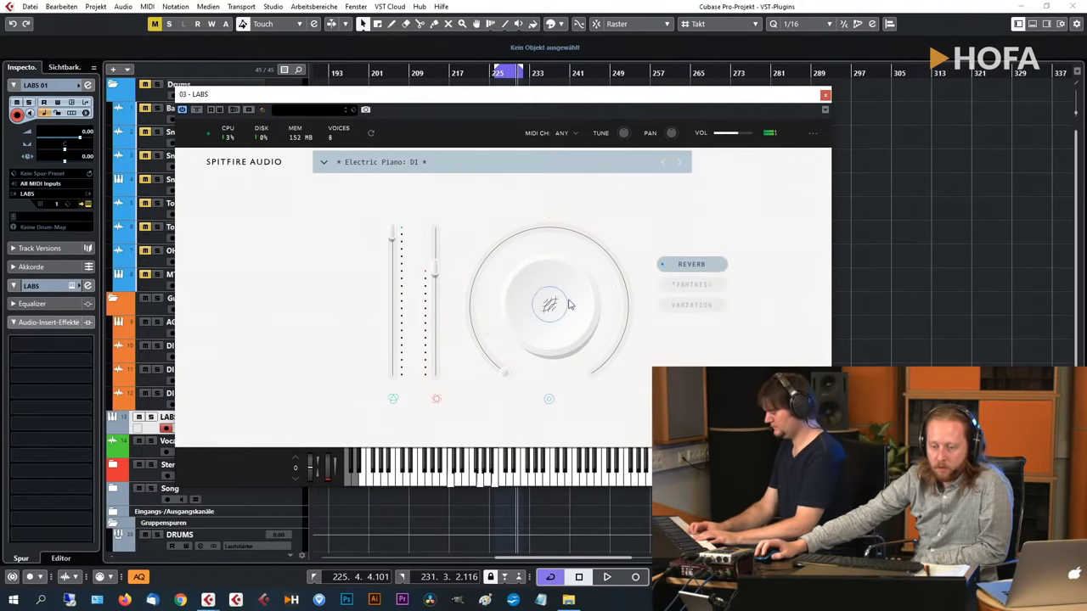
left_click(705, 288)
Load the Wurli preset Super Soft Wurli DI from the Piano category and set its Reverb to about 10%.
left_click(465, 163)
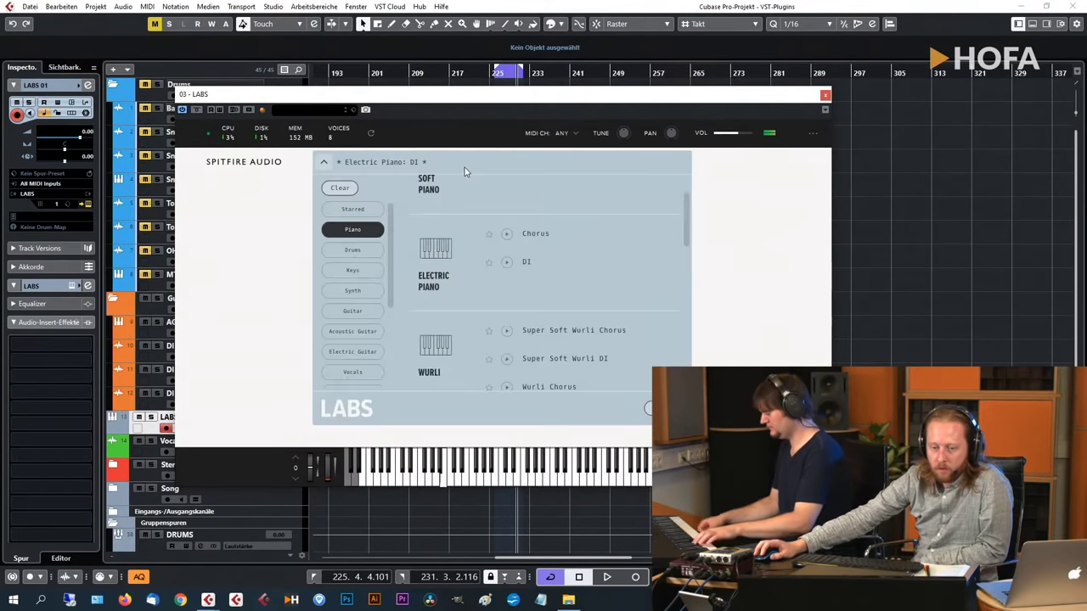
scroll(504, 278, "down", 1)
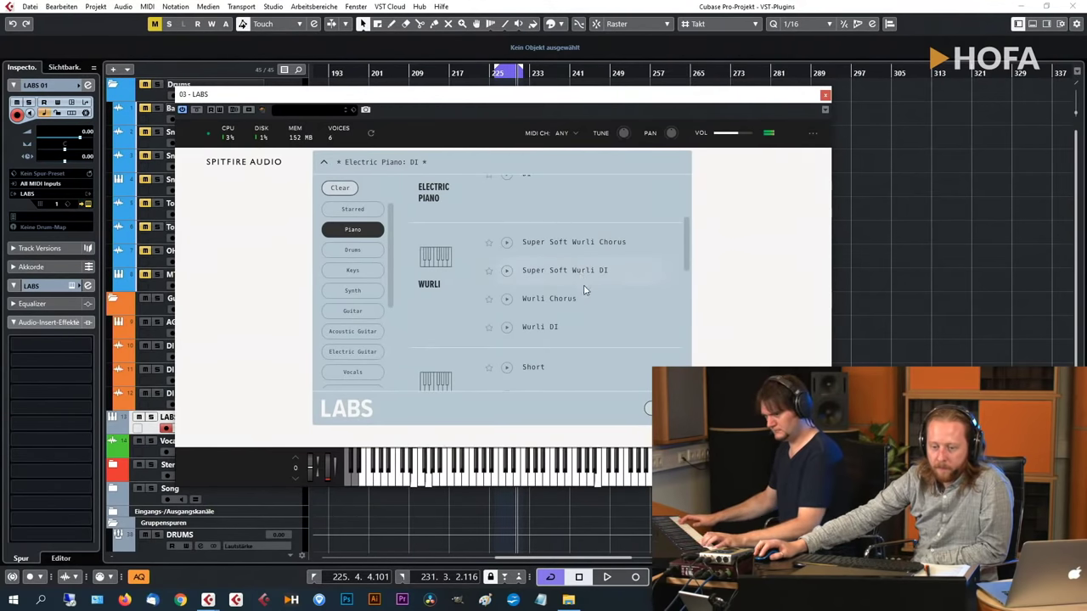
scroll(580, 279, "up", 1)
scroll(580, 263, "down", 2)
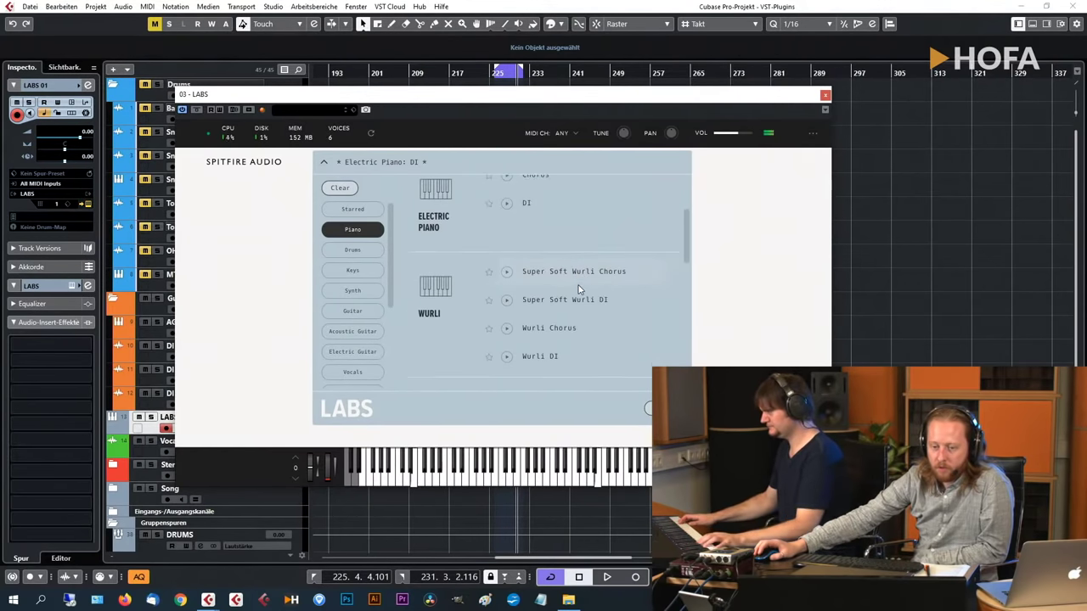
left_click(579, 242)
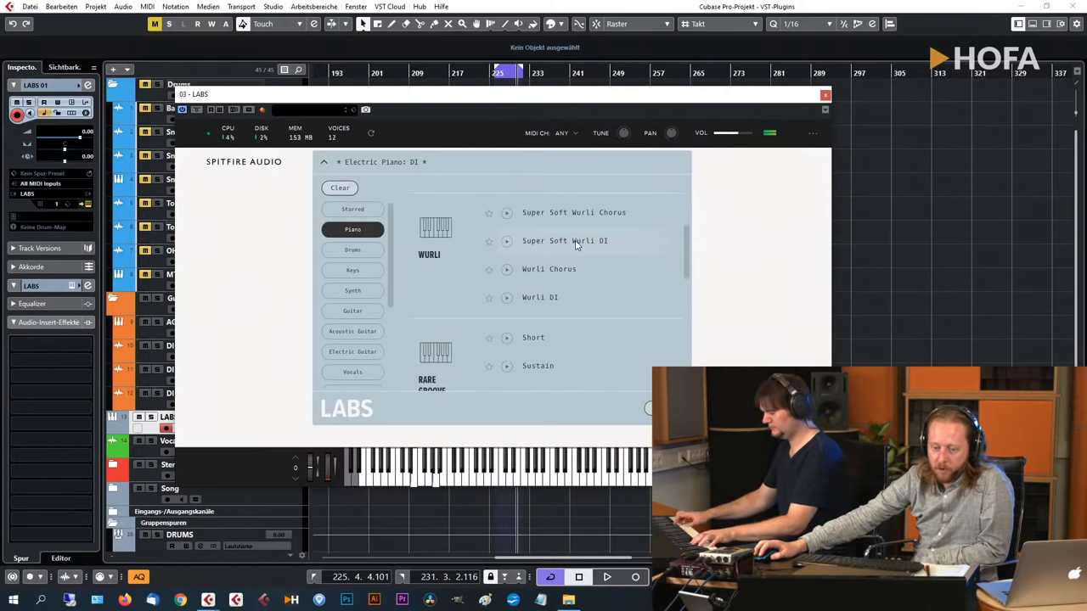
mouse_move(508, 361)
left_mouse_down()
mouse_move(495, 253)
mouse_move(488, 335)
left_mouse_up()
Set Super Soft Wurli DI's red-marked slider to 32% and lower its Reverb to zero.
mouse_move(643, 255)
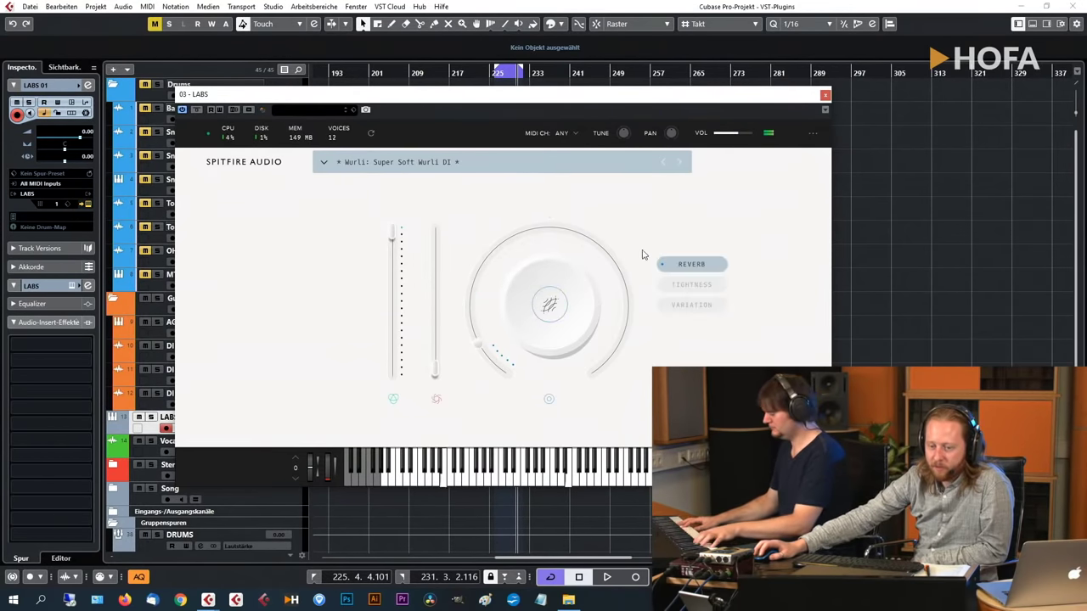
left_click_drag(437, 371, 442, 313)
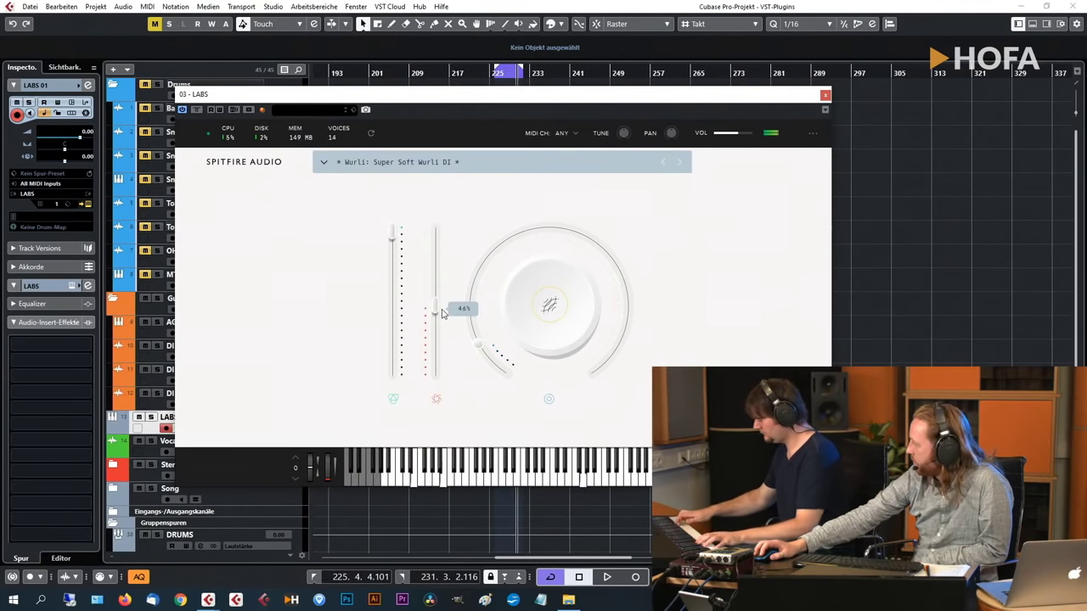
mouse_move(552, 306)
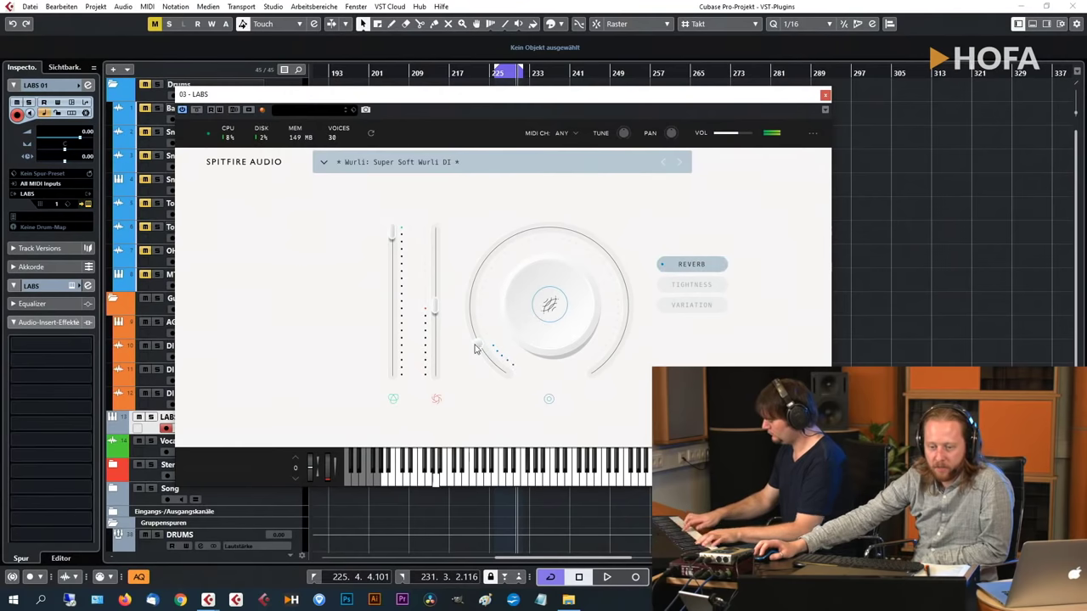
mouse_move(437, 310)
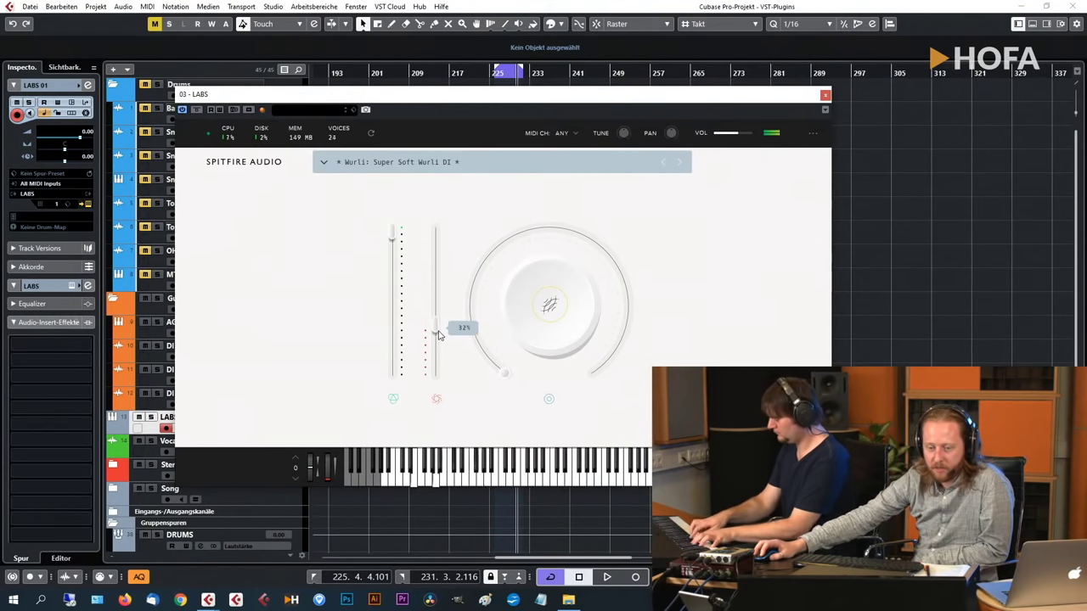
Browse the remaining Piano presets, remove the Piano filter and look through the unfiltered LABS preset list.
left_click(514, 161)
scroll(467, 248, "down", 5)
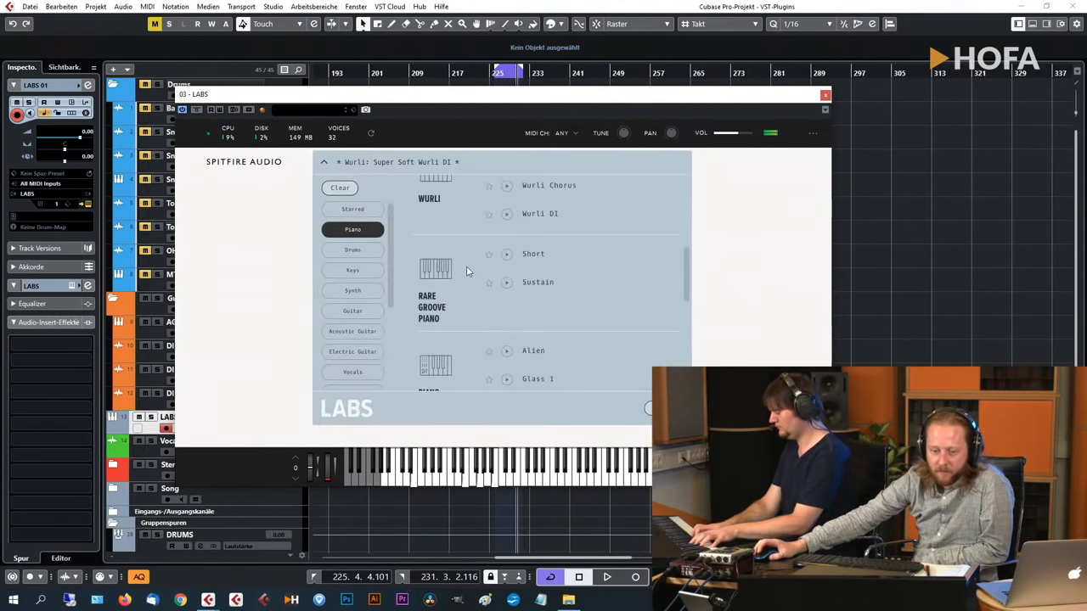
scroll(450, 285, "up", 2)
scroll(453, 286, "down", 6)
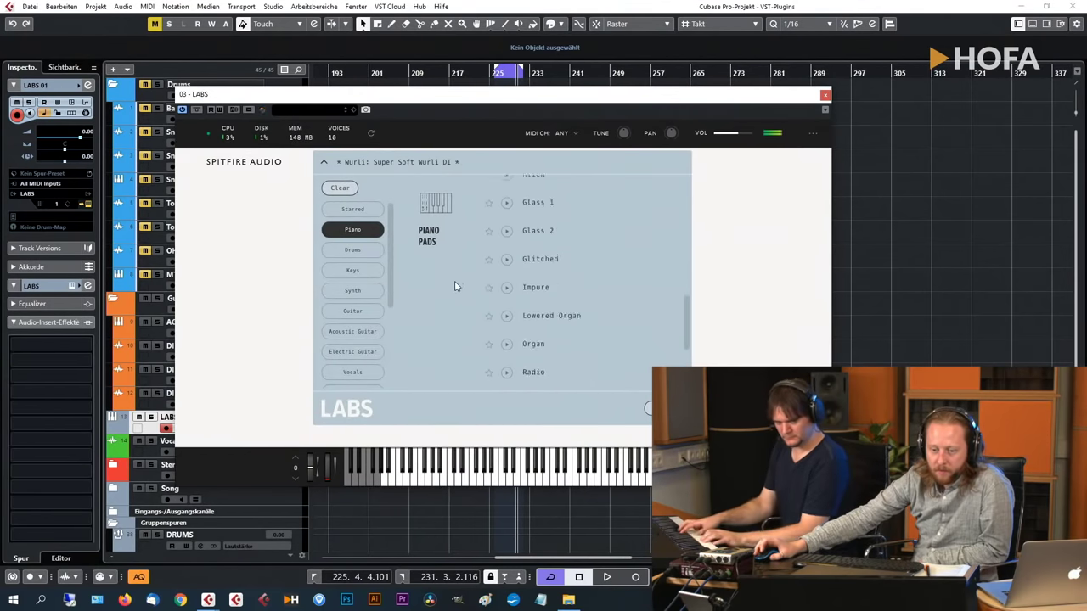
left_click(367, 239)
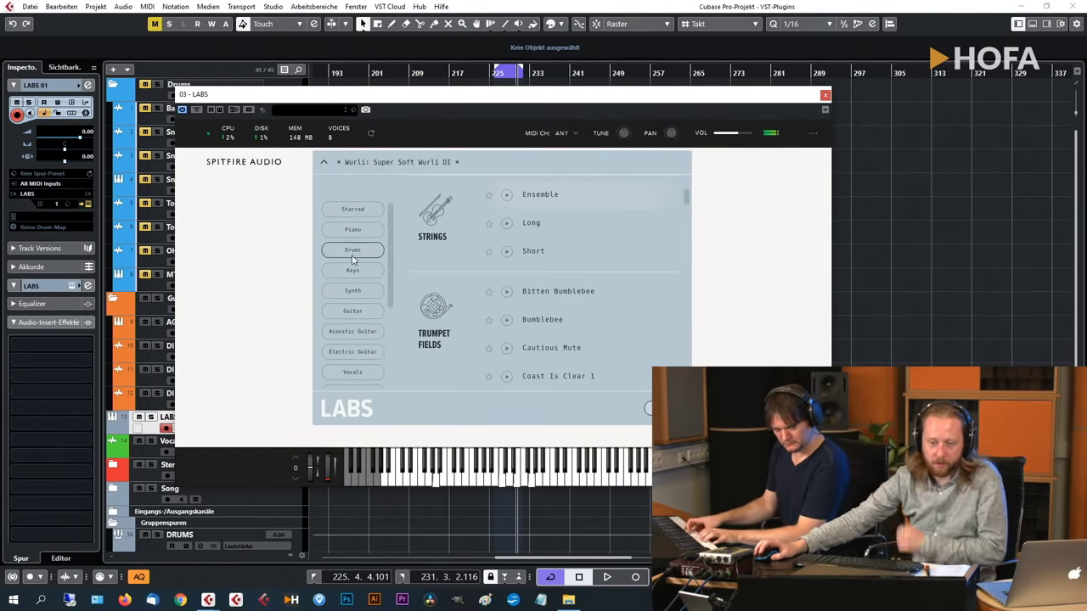
scroll(552, 314, "down", 4)
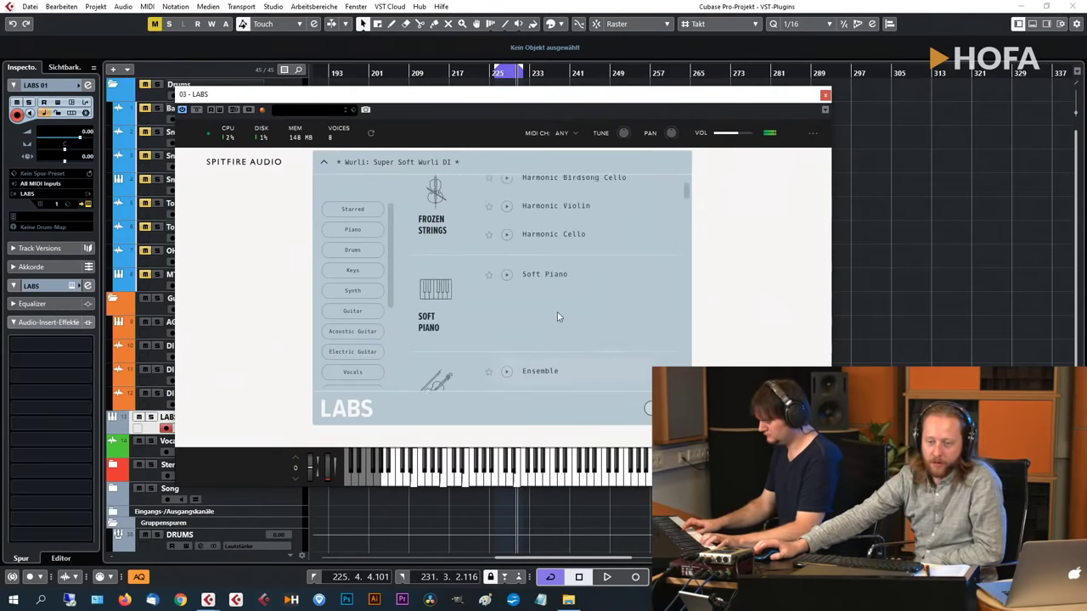
mouse_move(689, 197)
left_mouse_down()
mouse_move(696, 245)
mouse_move(699, 178)
left_mouse_up()
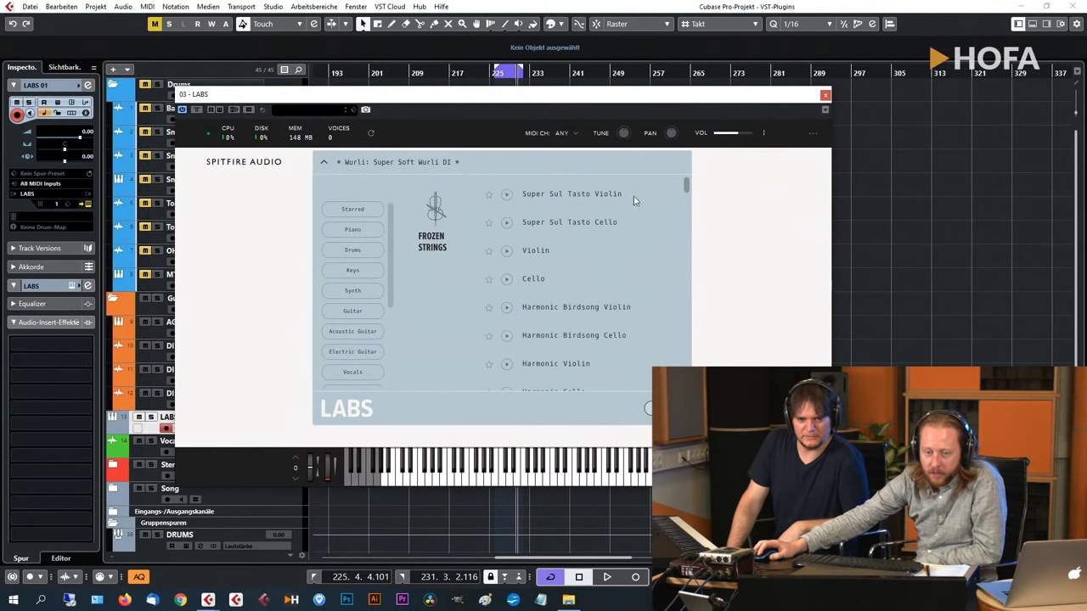
scroll(465, 244, "down", 2)
scroll(466, 243, "up", 2)
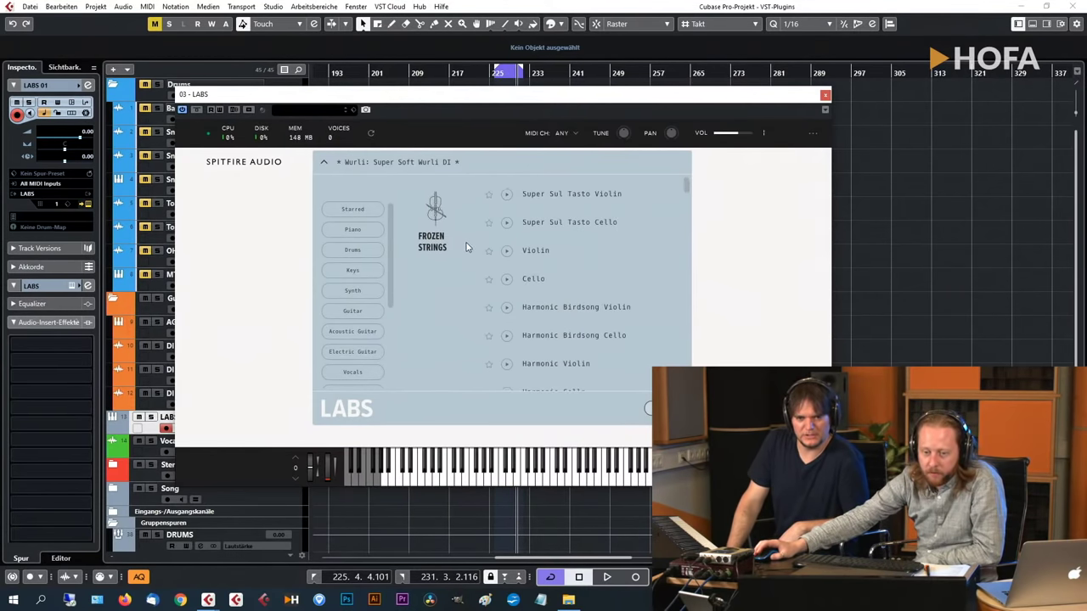
Filter the library by Strings and load the Frozen Strings presets Super Sul Tasto Violin, Super Sul Tasto Cello and Violin in turn.
scroll(358, 351, "down", 3)
left_click(357, 319)
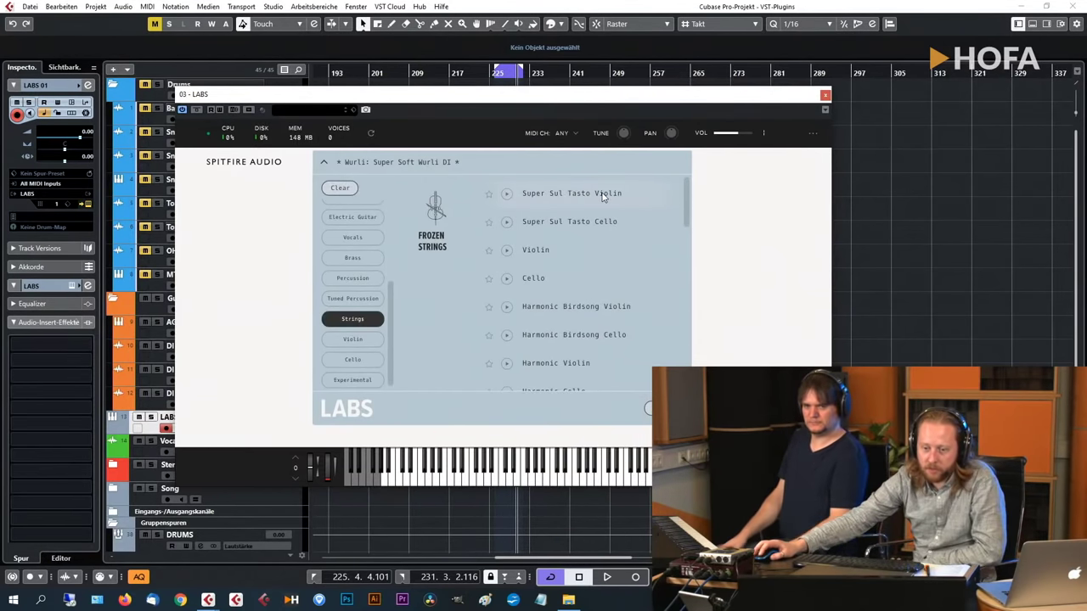
left_click(569, 197)
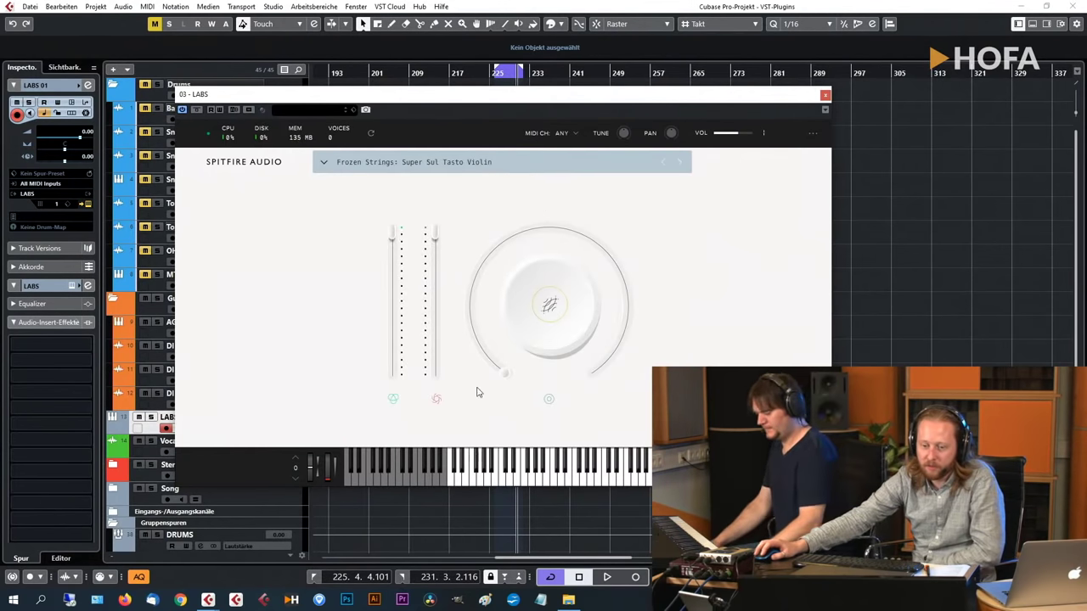
left_click(680, 163)
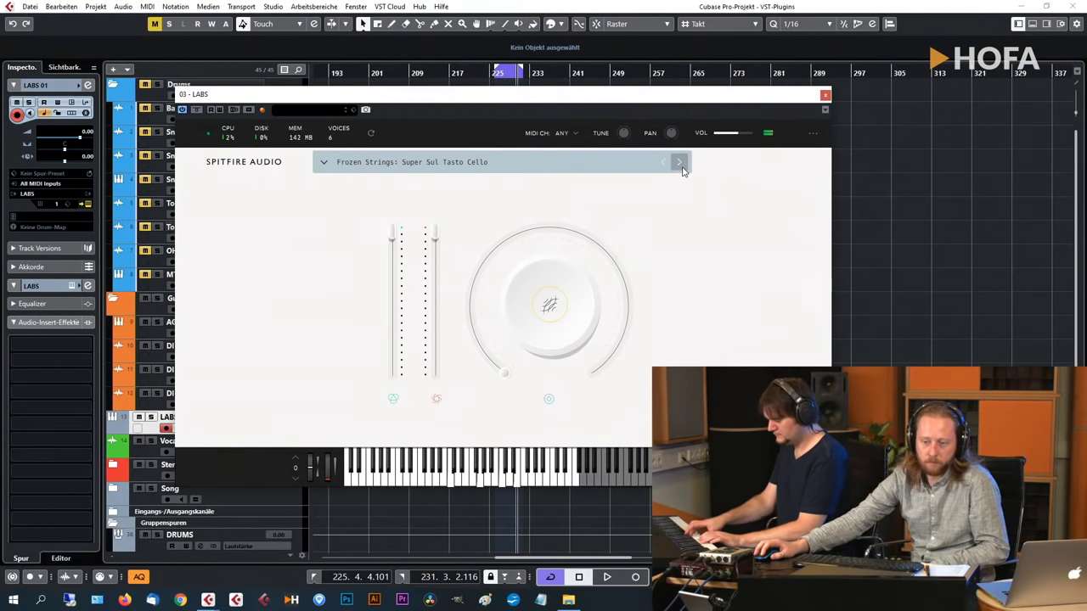
left_click(680, 163)
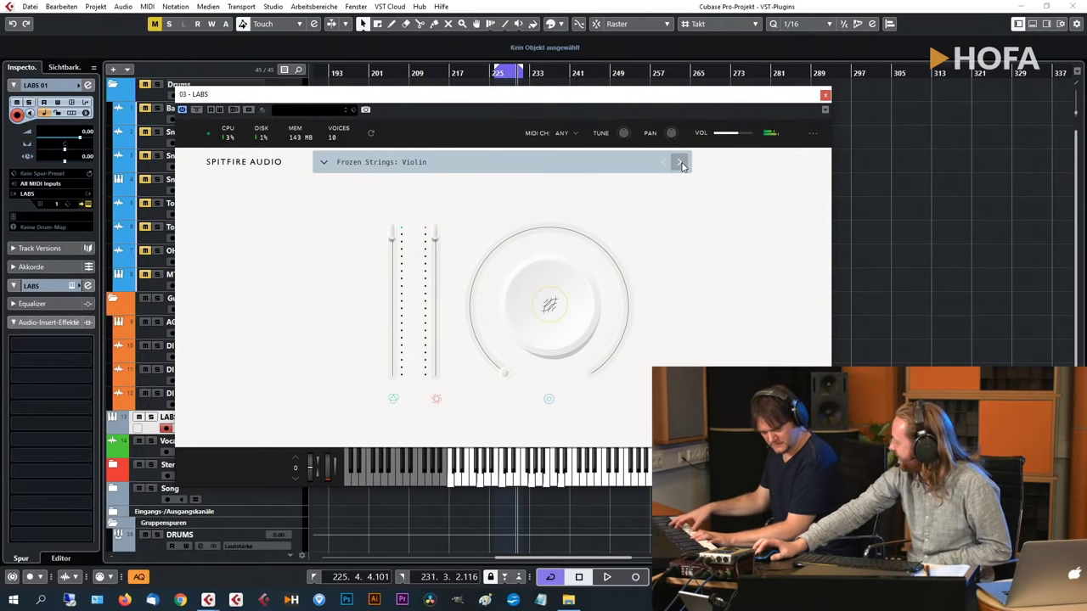
Load the Amplified Cello Quartet preset Slide Up from the Strings category of the LABS library.
left_click(524, 163)
scroll(562, 257, "down", 5)
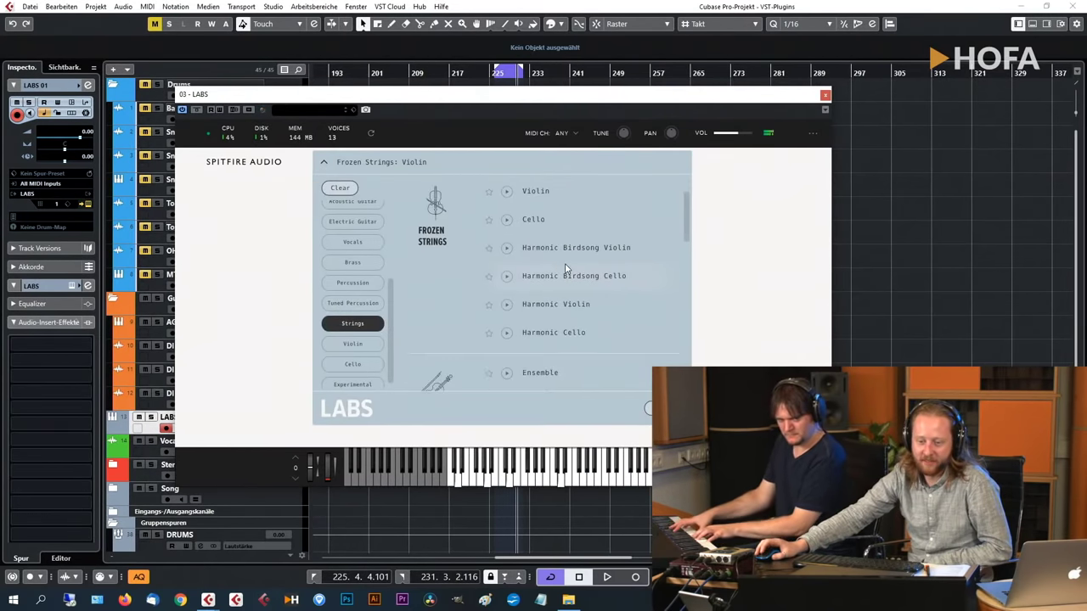
scroll(570, 267, "down", 6)
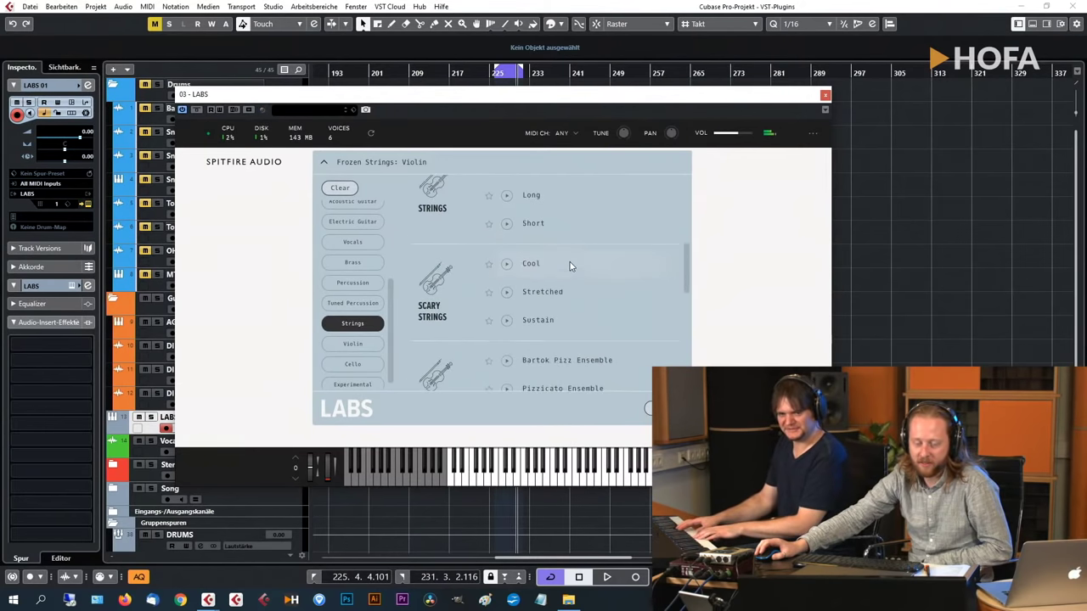
scroll(580, 255, "down", 4)
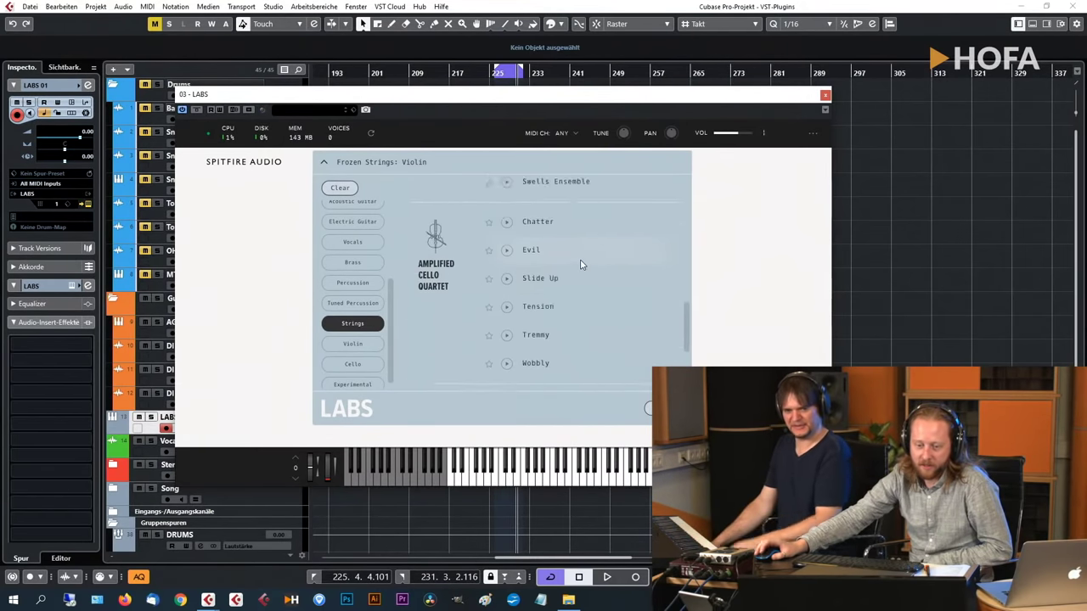
scroll(570, 221, "up", 2)
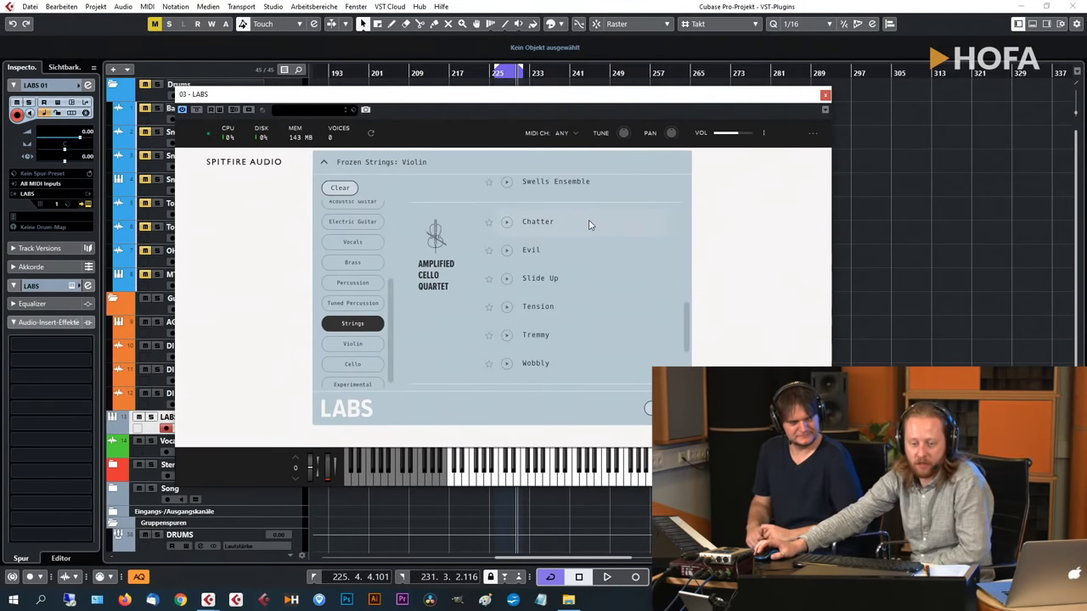
scroll(591, 229, "down", 2)
scroll(592, 250, "up", 2)
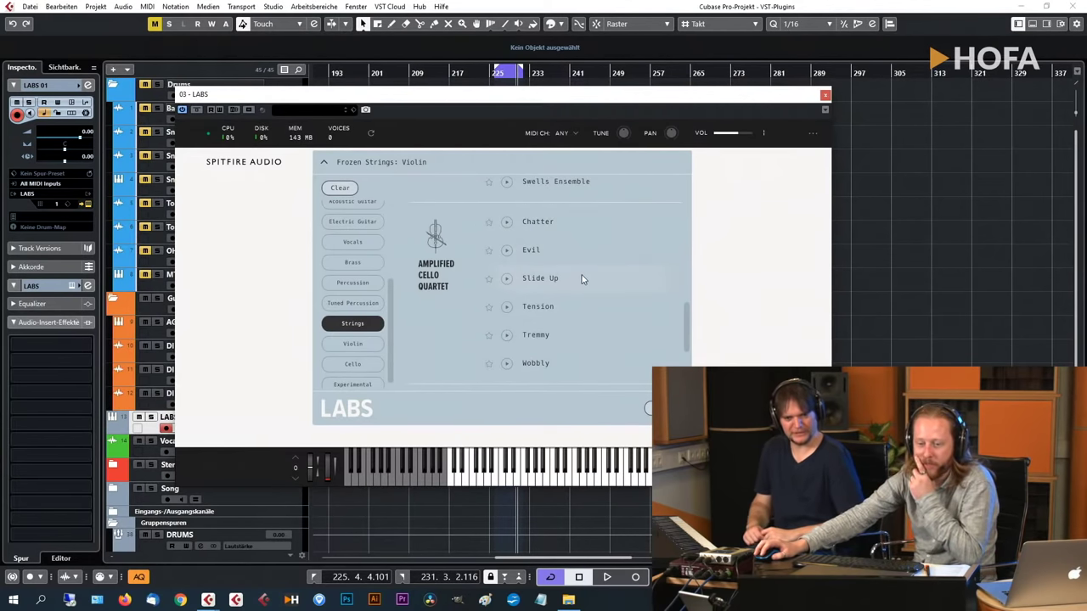
left_click(583, 279)
mouse_move(623, 268)
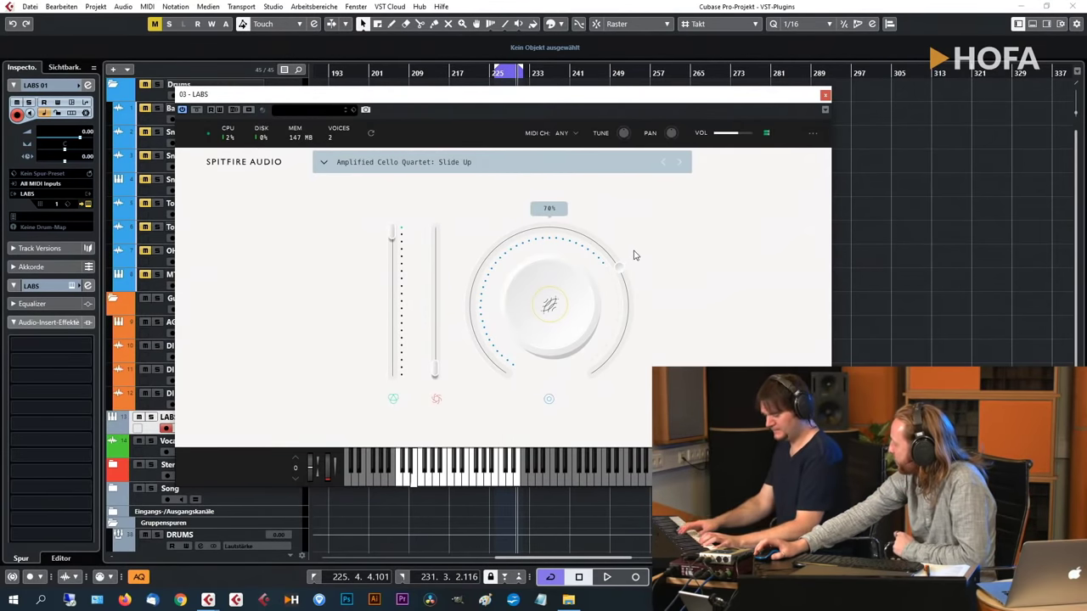
Switch to the Amplified Cello Quartet preset Evil and raise its red-marked slider slightly above its minimum.
left_click(665, 164)
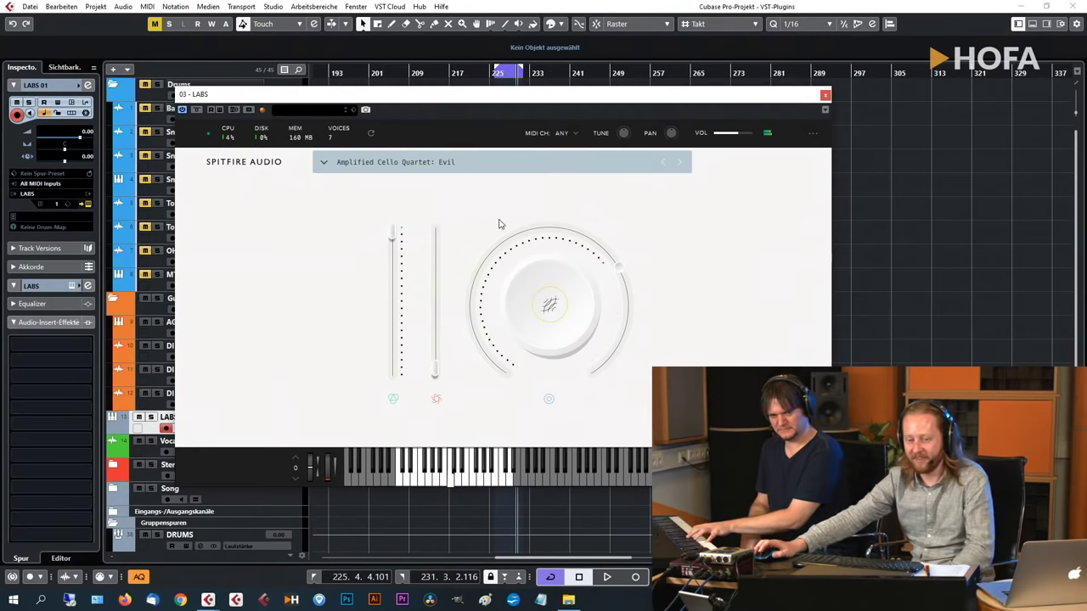
mouse_move(553, 305)
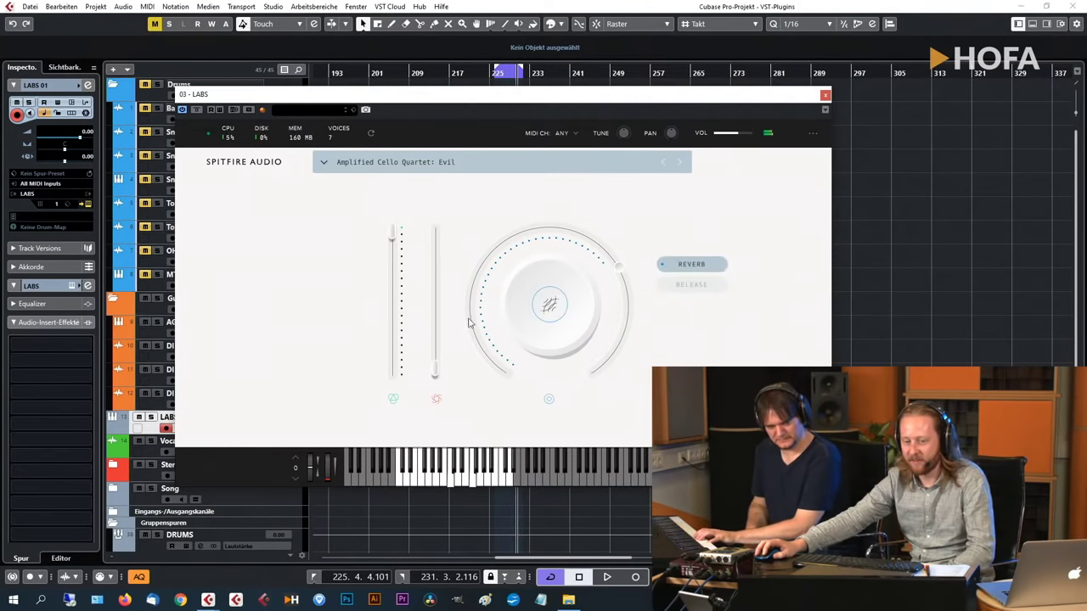
left_click_drag(436, 367, 462, 367)
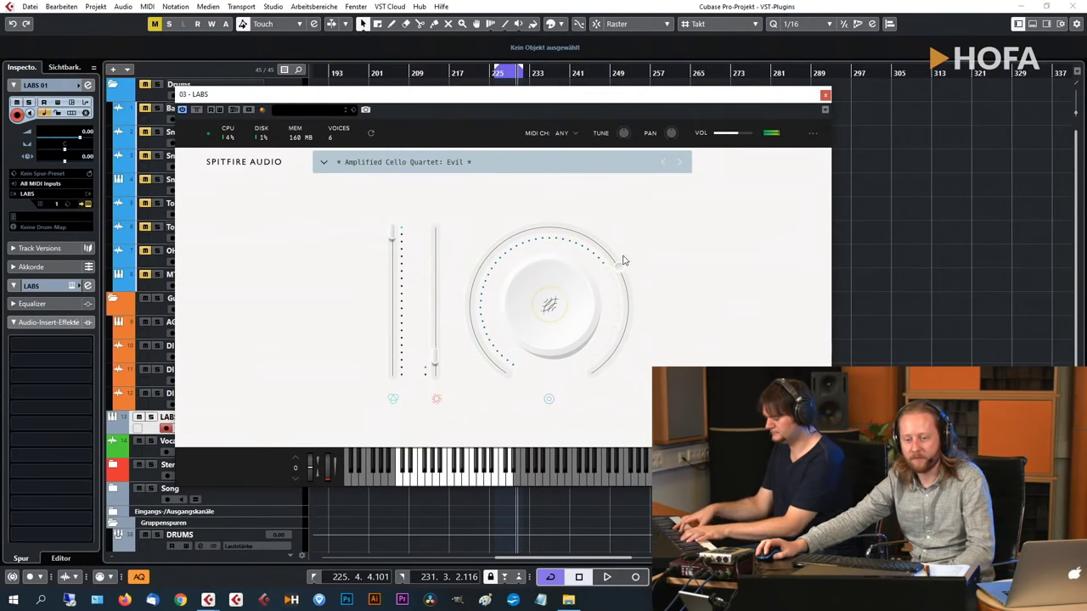
mouse_move(621, 258)
left_mouse_down()
mouse_move(573, 224)
mouse_move(594, 274)
mouse_move(621, 261)
left_mouse_up()
Browse the Strings presets in the LABS library and load the Scary Strings preset Cool.
left_click(559, 171)
scroll(547, 346, "down", 3)
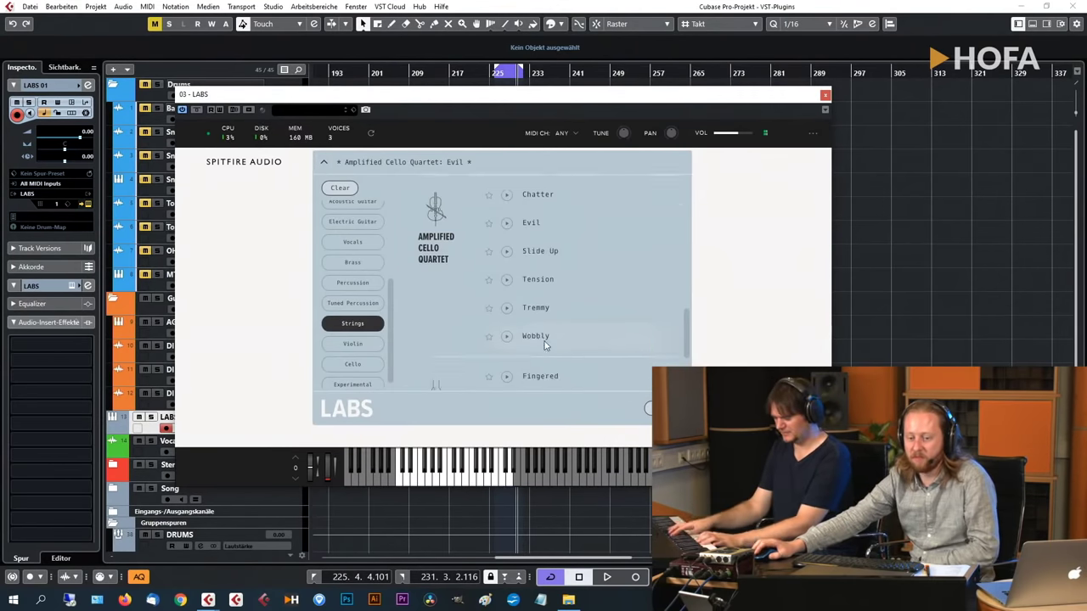
scroll(607, 355, "up", 3)
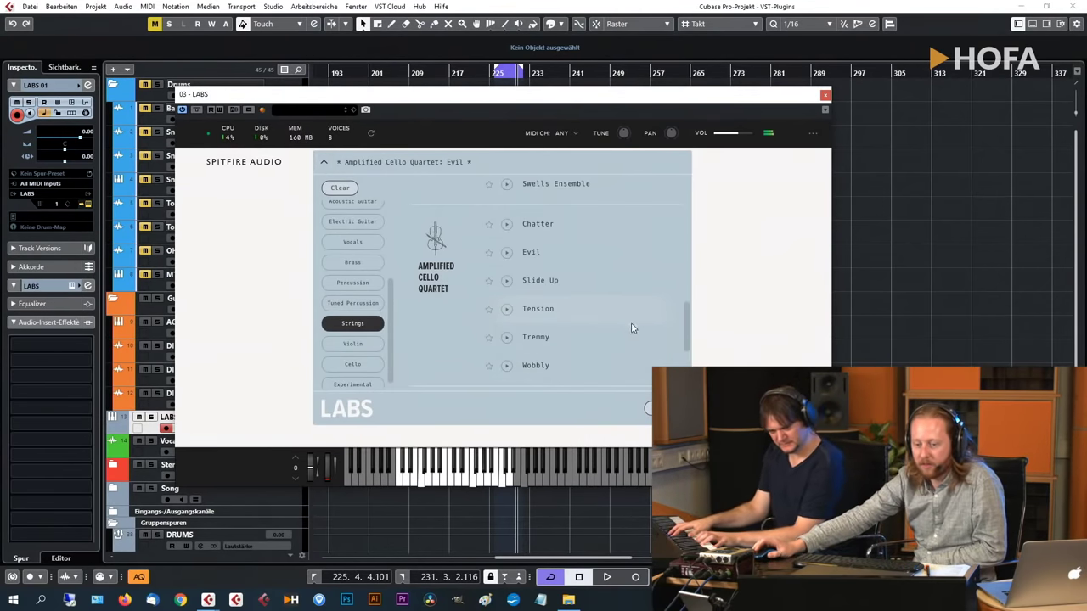
scroll(635, 315, "down", 2)
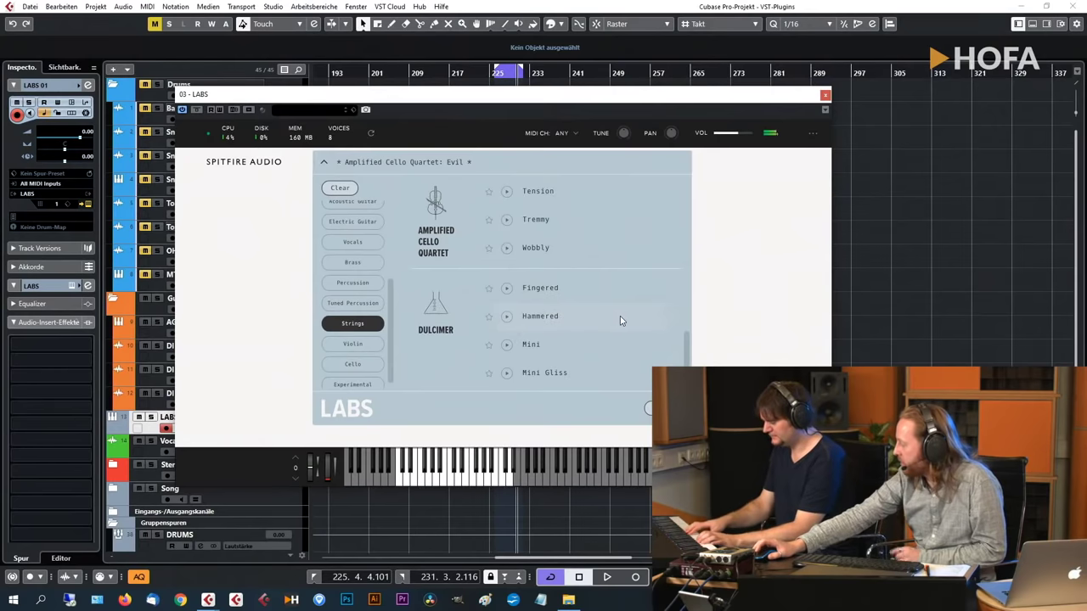
scroll(560, 348, "up", 3)
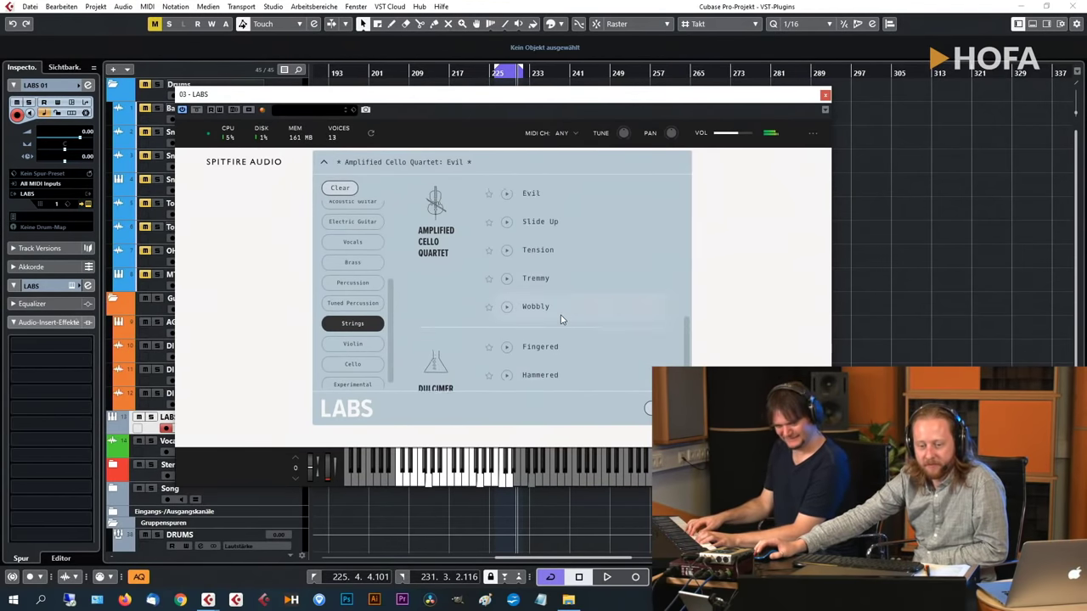
scroll(550, 337, "up", 2)
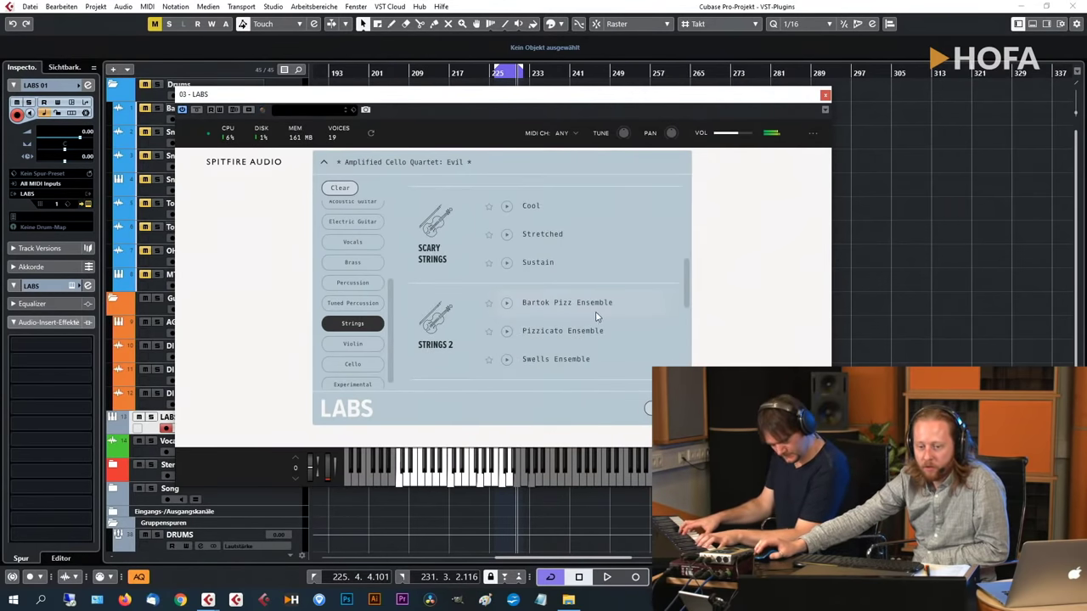
scroll(595, 304, "down", 1)
scroll(594, 306, "up", 3)
scroll(587, 310, "down", 1)
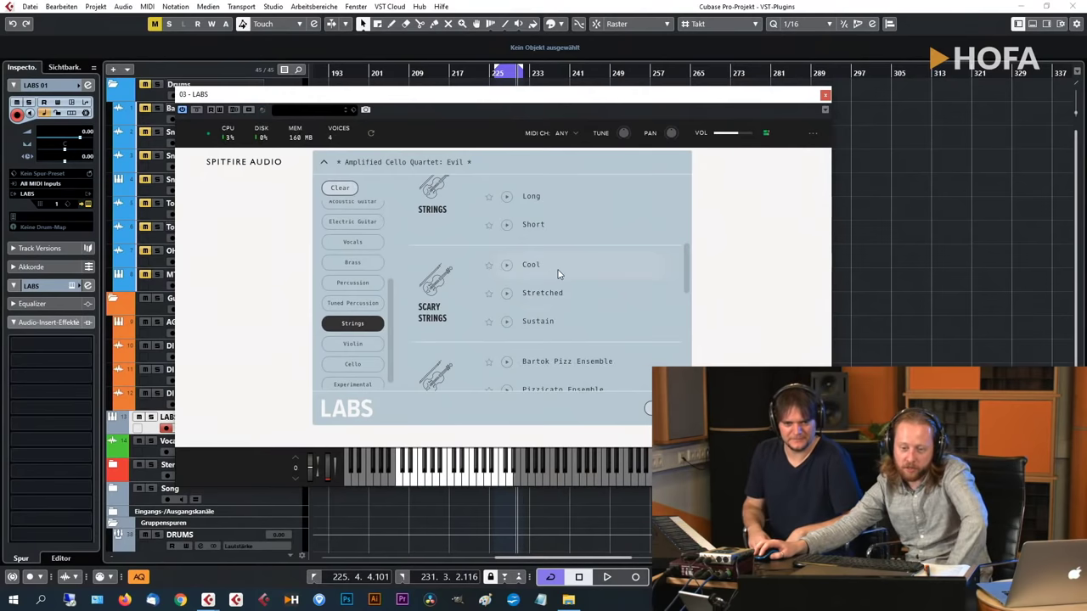
left_click(560, 272)
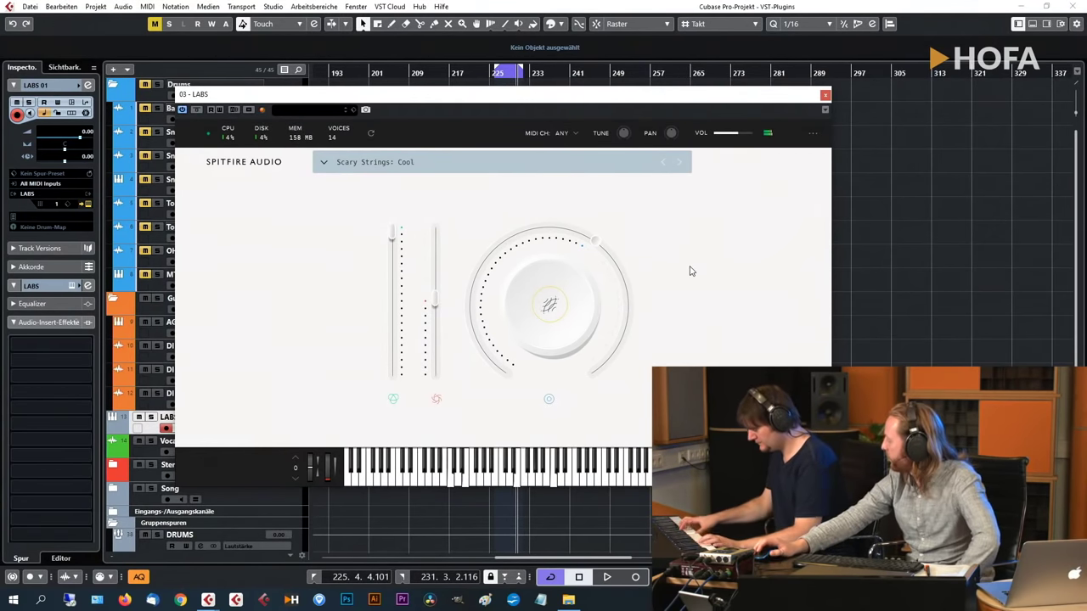
Load the Strings preset Ensemble from the LABS library and lower its red-marked slider to about two thirds.
left_click(537, 163)
scroll(535, 263, "up", 5)
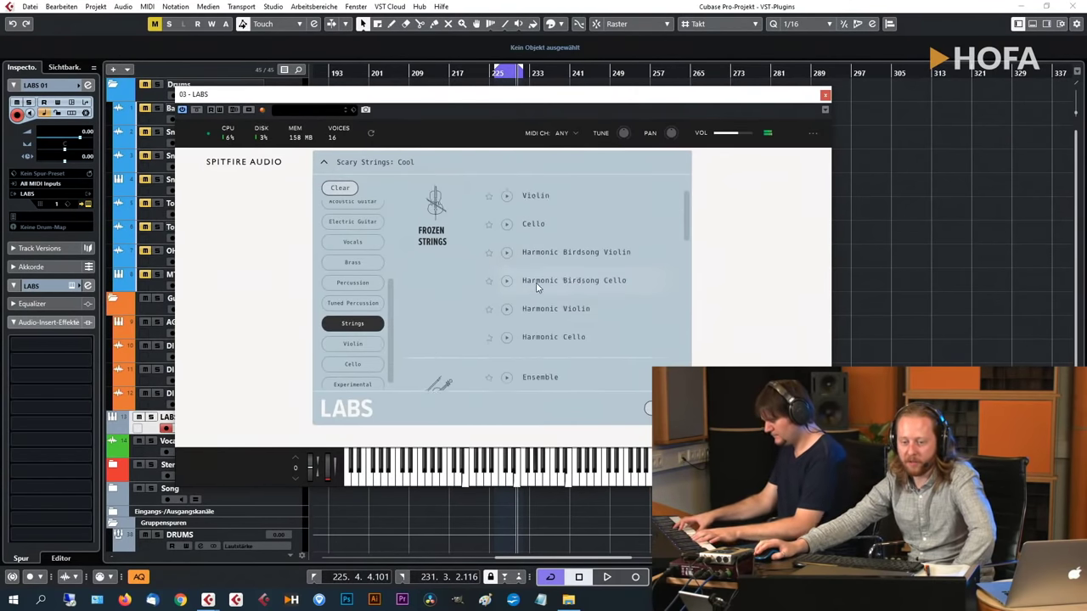
scroll(535, 280, "down", 2)
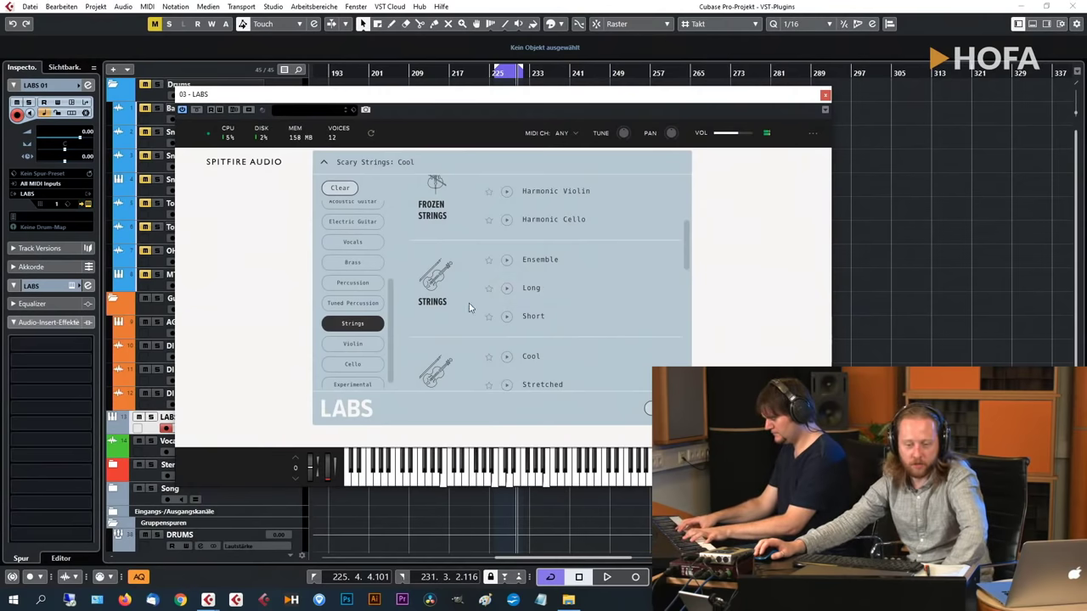
scroll(568, 272, "down", 2)
scroll(568, 272, "up", 1)
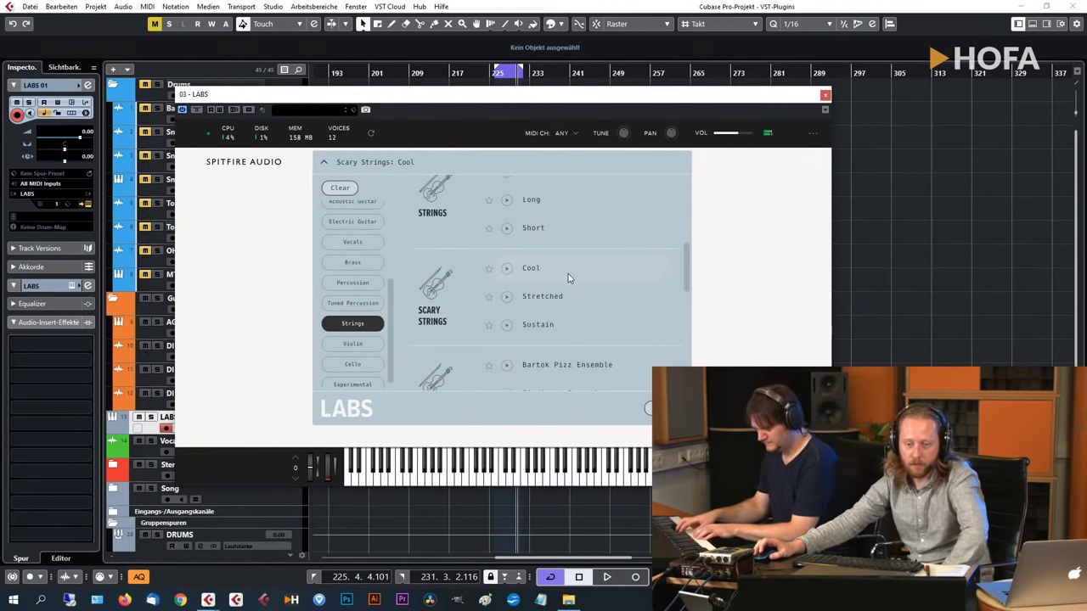
scroll(569, 279, "down", 2)
scroll(568, 277, "up", 2)
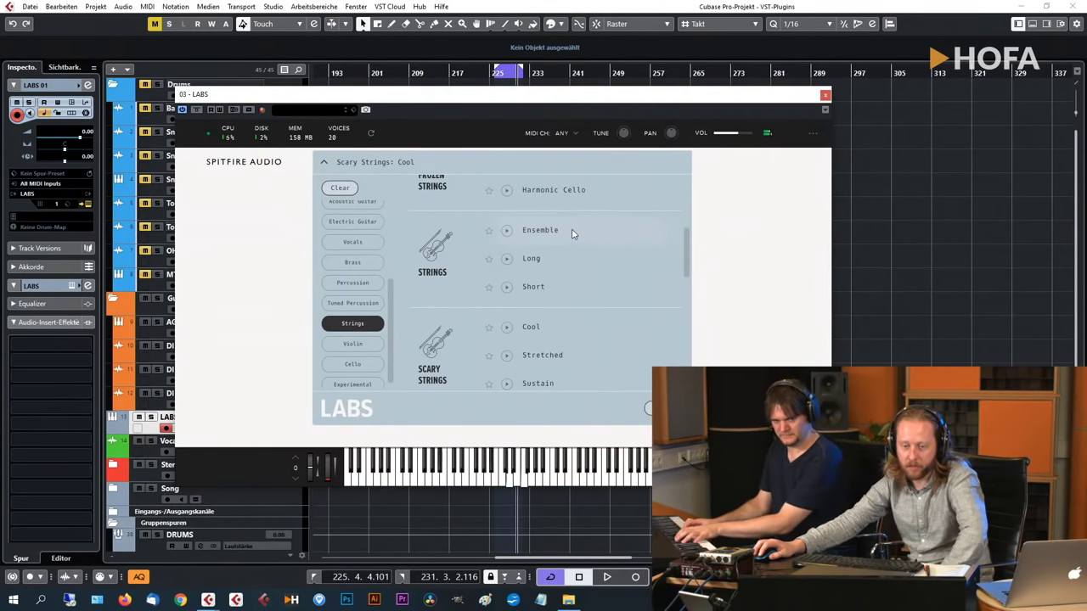
left_click(574, 231)
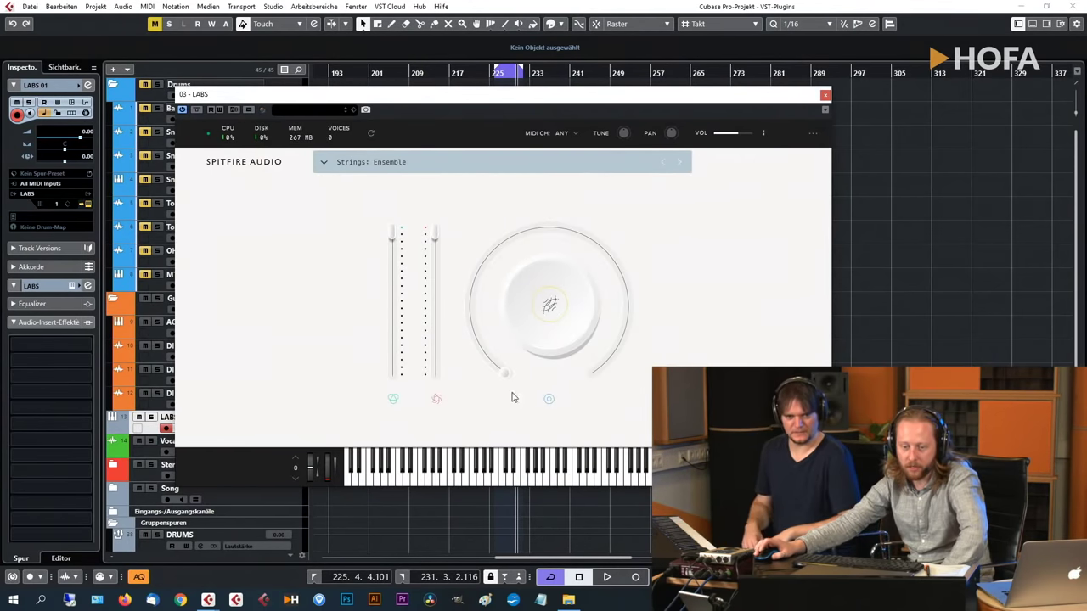
mouse_move(622, 341)
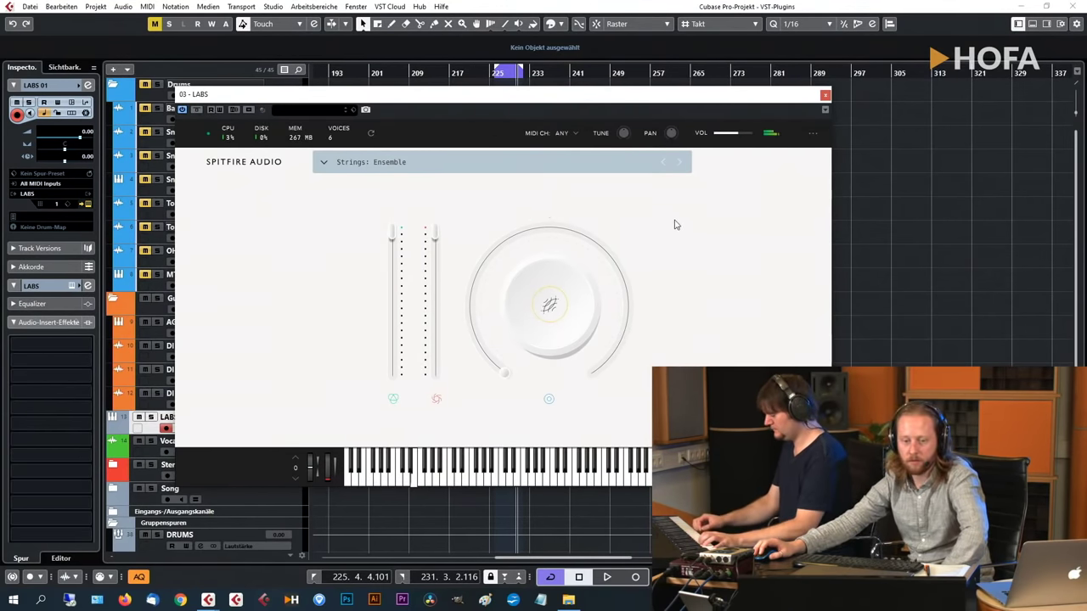
left_click_drag(436, 237, 439, 295)
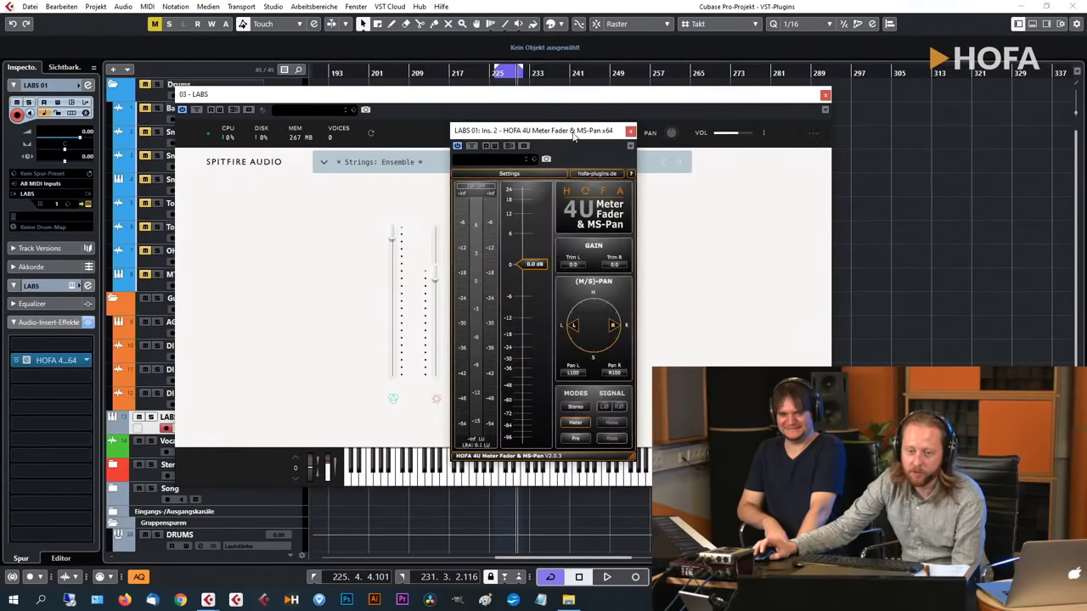
Close the LABS instrument window and place the HOFA 4U Meter Fader & MS-Pan window over the empty part of the arrangement.
left_click_drag(578, 129, 990, 133)
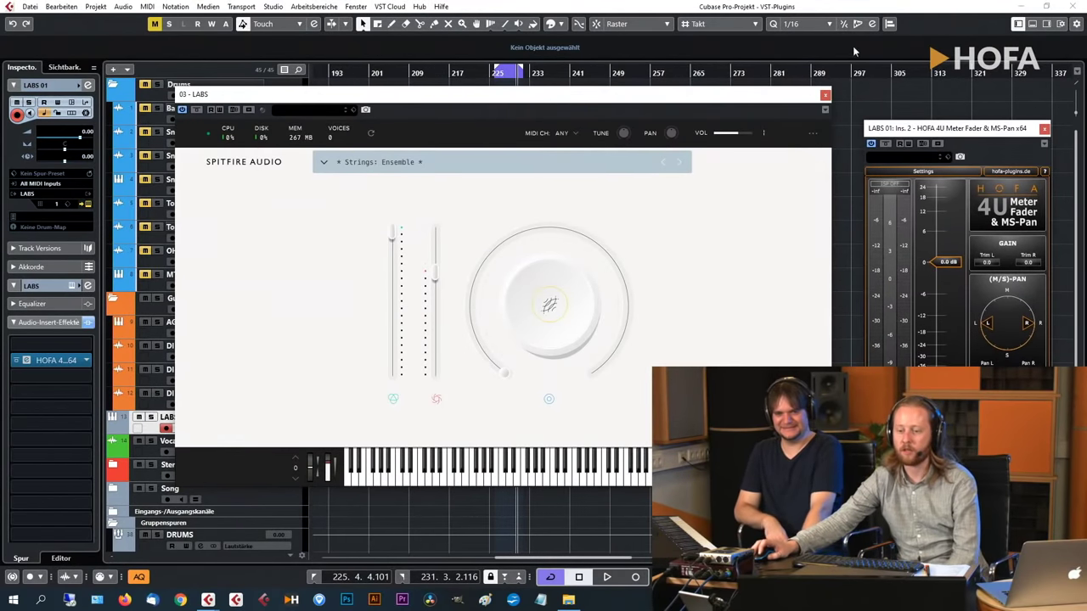
left_click_drag(827, 96, 760, 106)
left_click(759, 106)
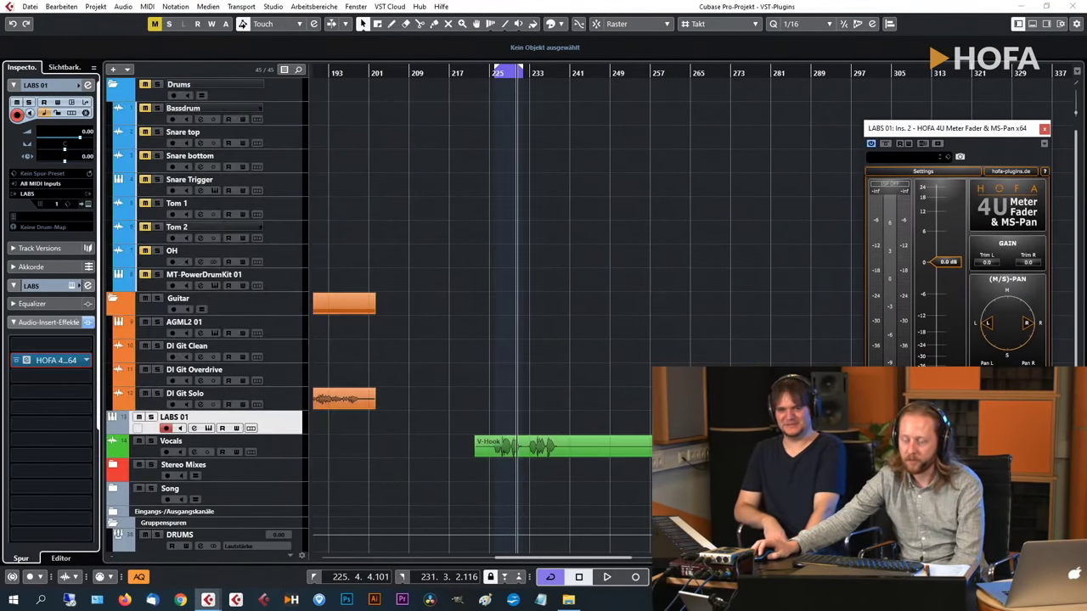
left_click_drag(1015, 130, 902, 106)
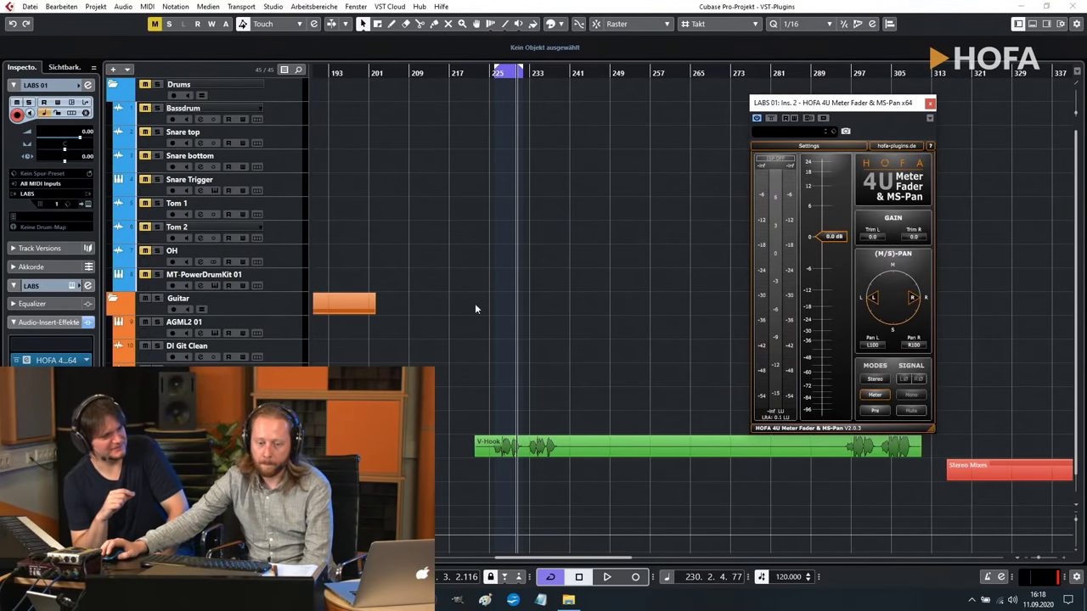
Insert the IQ-Analyser on the Stereo Out channel in the MixConsole, finding it with the search term "analy".
key("F3")
key("F4")
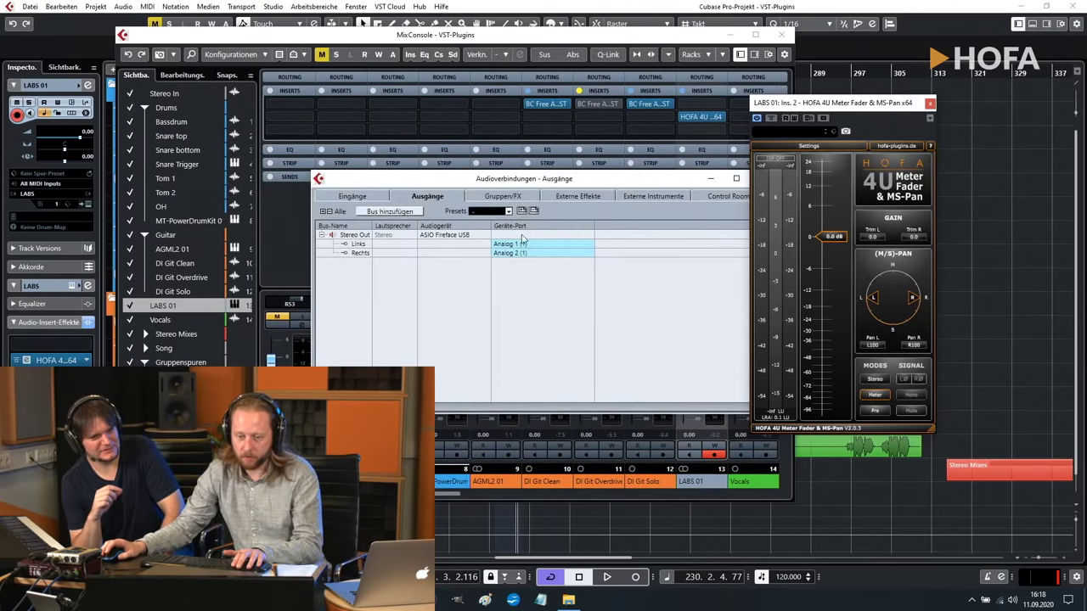
left_click(624, 195)
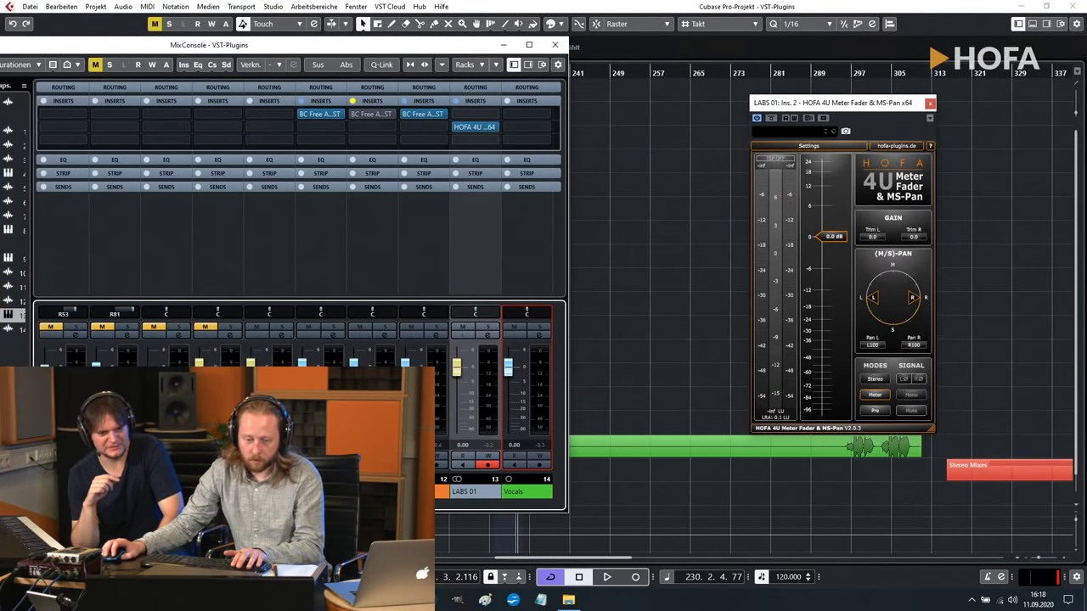
left_click(529, 115)
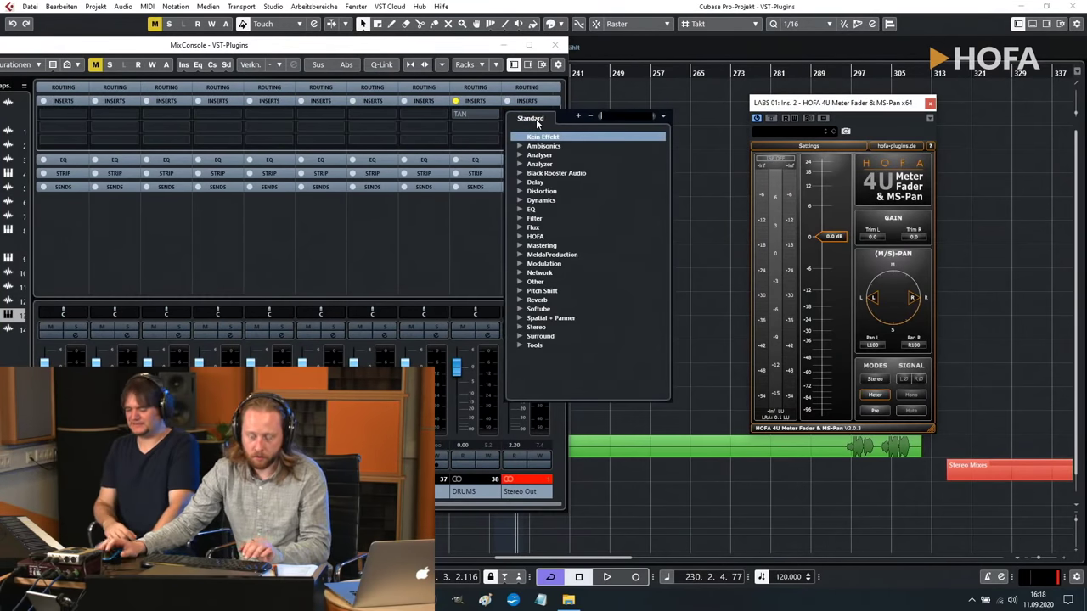
type("analy")
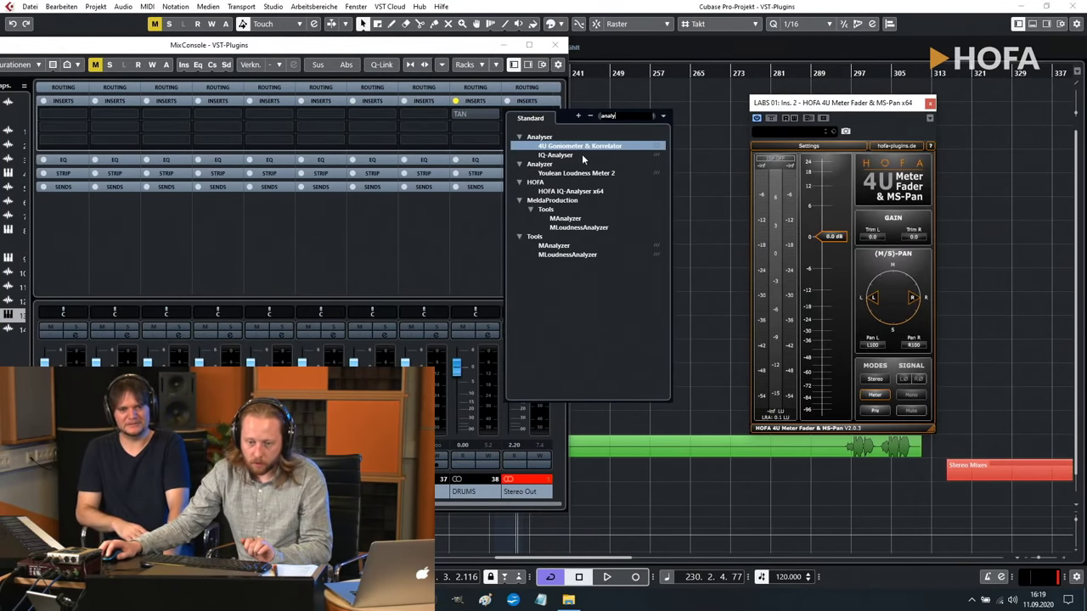
left_click(581, 155)
left_click_drag(594, 134, 764, 81)
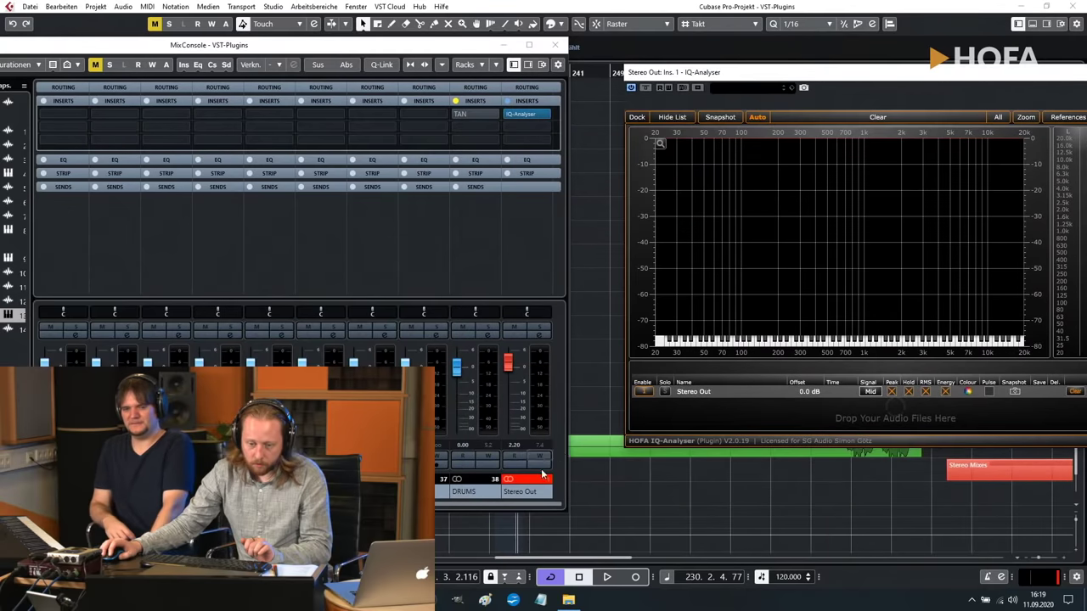
Close the MixConsole, hide the IQ-Analyser's source list and shrink its window.
left_click(540, 486)
left_click_drag(836, 72, 462, 159)
left_click(555, 44)
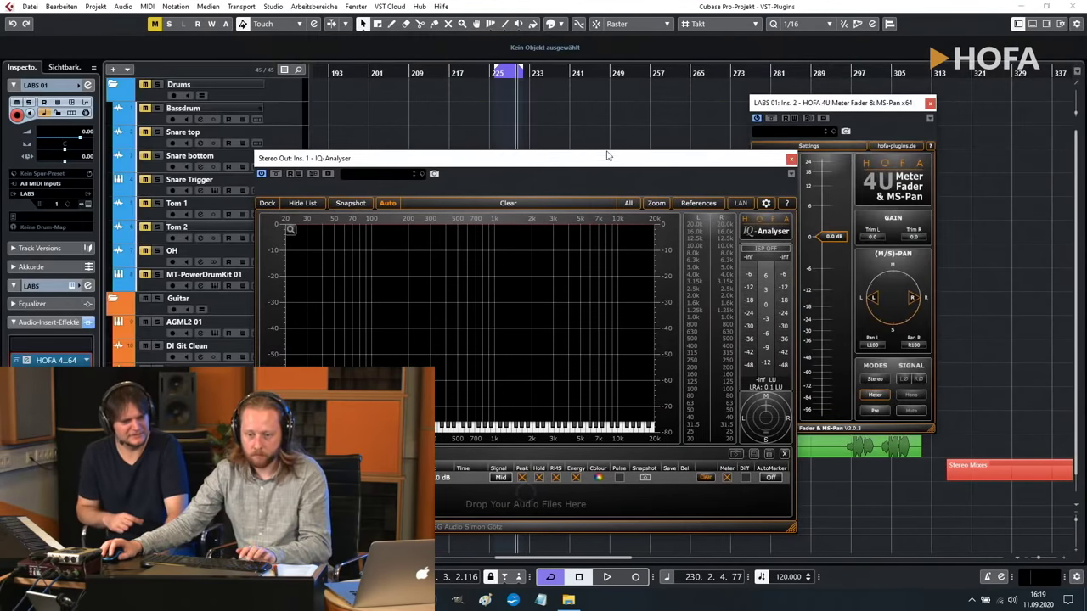
left_click_drag(609, 158, 410, 54)
left_click(585, 349)
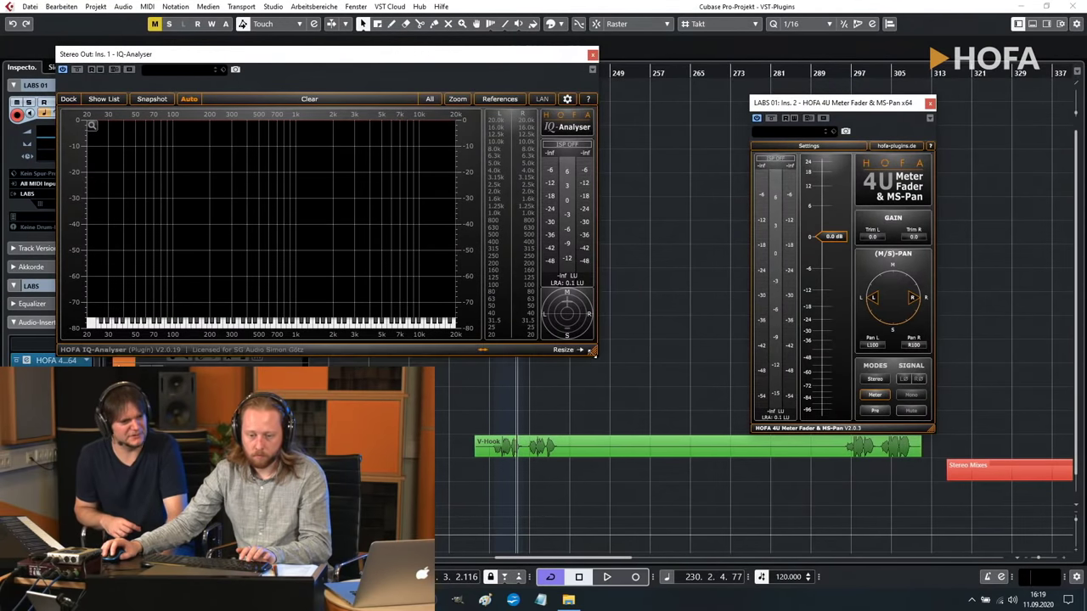
left_click_drag(594, 351, 473, 273)
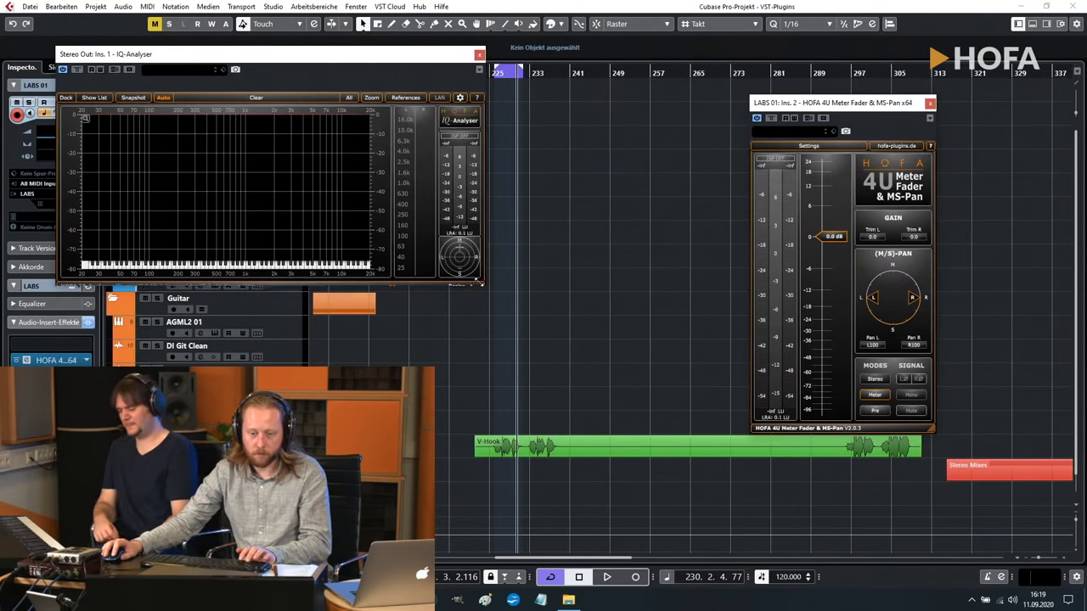
Place the 4U Goniometer & Korrelator window beside the track list and close the IQ-Analyser window.
left_click_drag(358, 64, 451, 57)
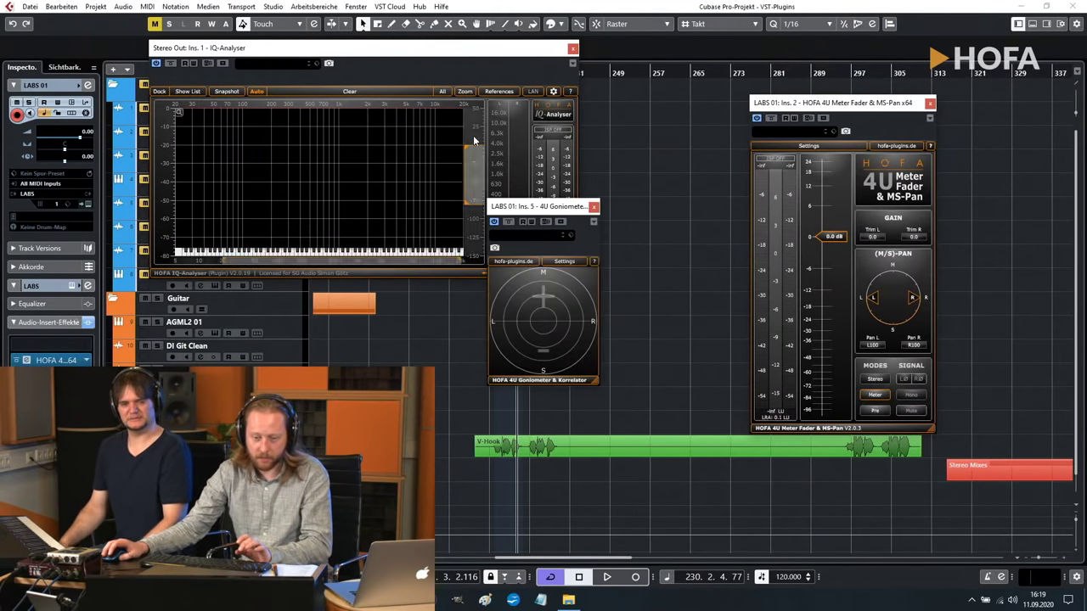
left_click_drag(543, 209, 399, 127)
left_click(573, 48)
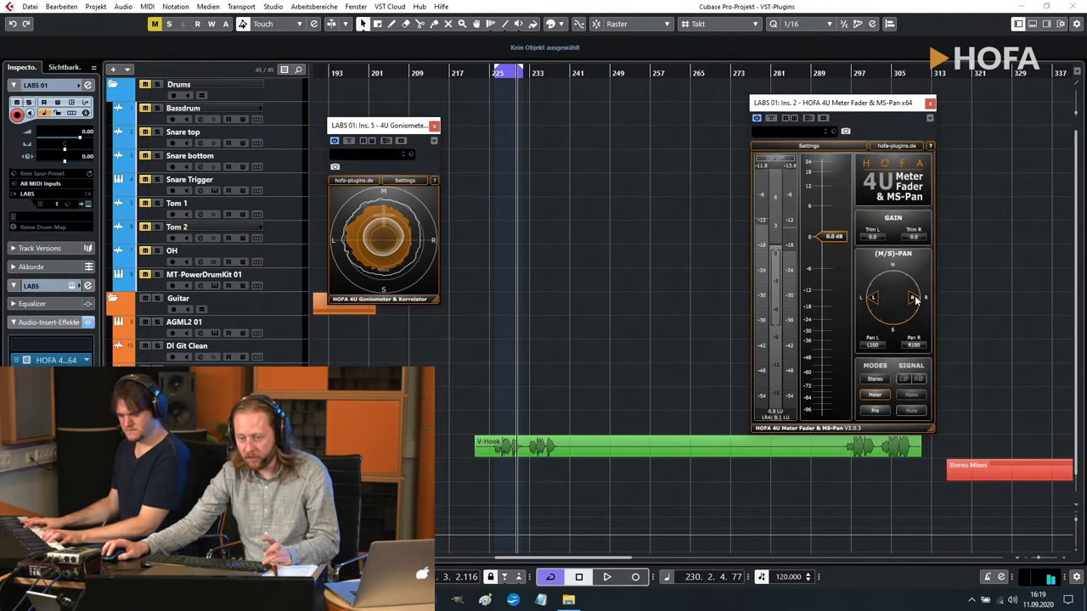
Narrow the LABS track's stereo width in the (M/S)-Pan to L72 and R72, comparing the sound with the plug-in bypassed.
left_click_drag(915, 298, 917, 290)
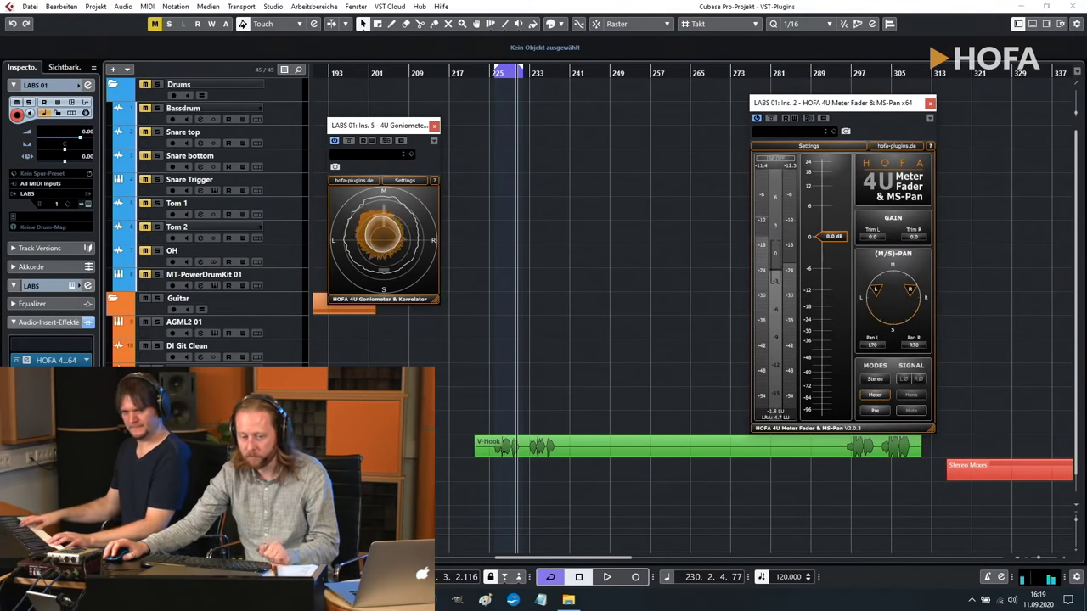
left_click(770, 119)
left_click(770, 119)
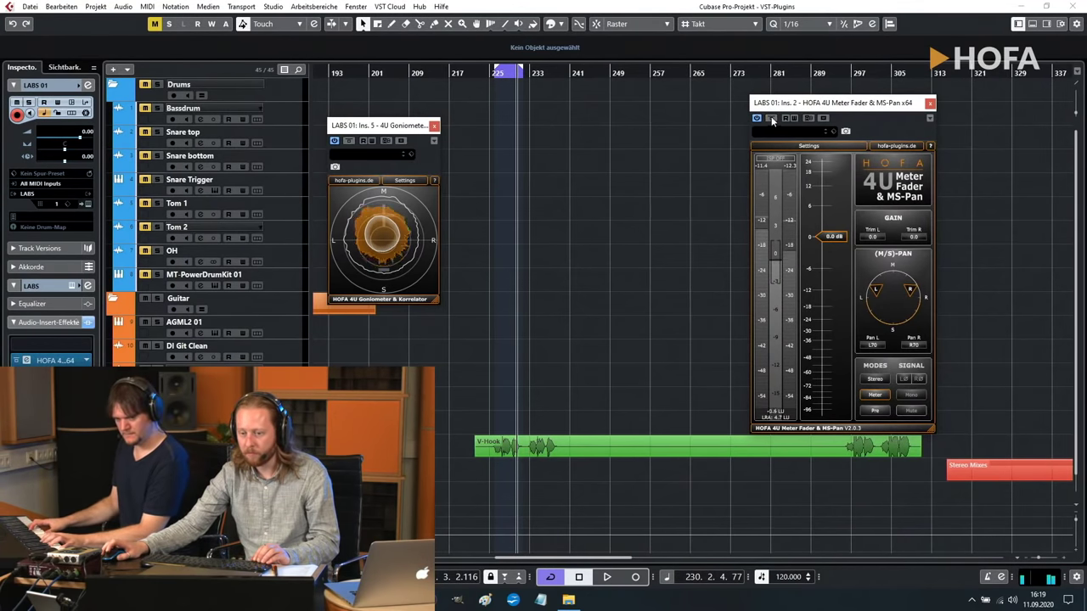
left_click_drag(909, 290, 912, 293)
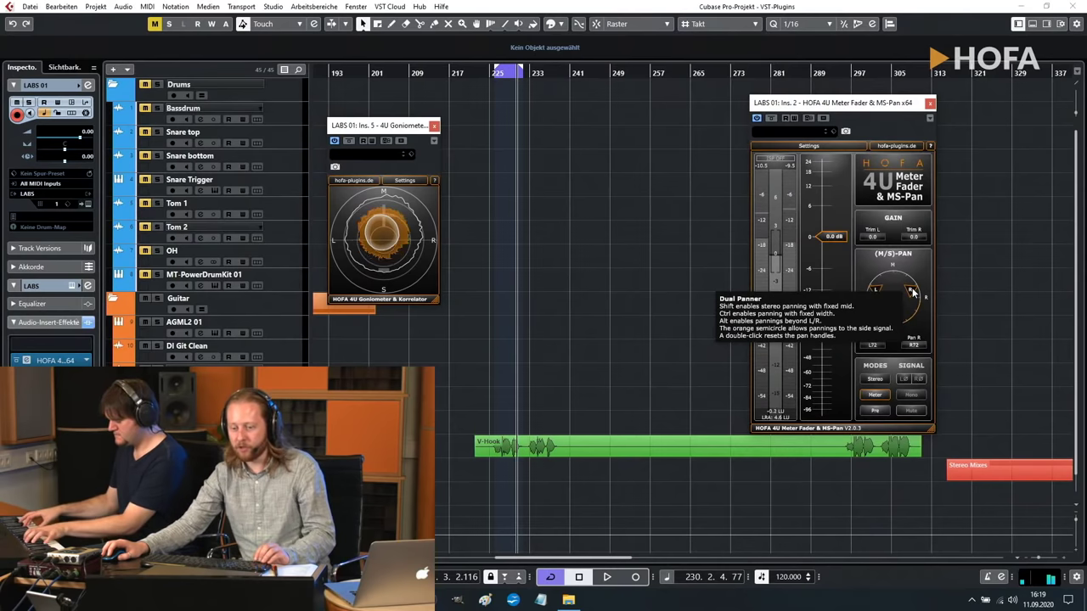
Widen the (M/S)-Pan beyond full stereo to L124 and R121, and move the enlarged 4U Meter Fader & MS-Pan window into clear view.
left_click_drag(912, 292, 940, 277)
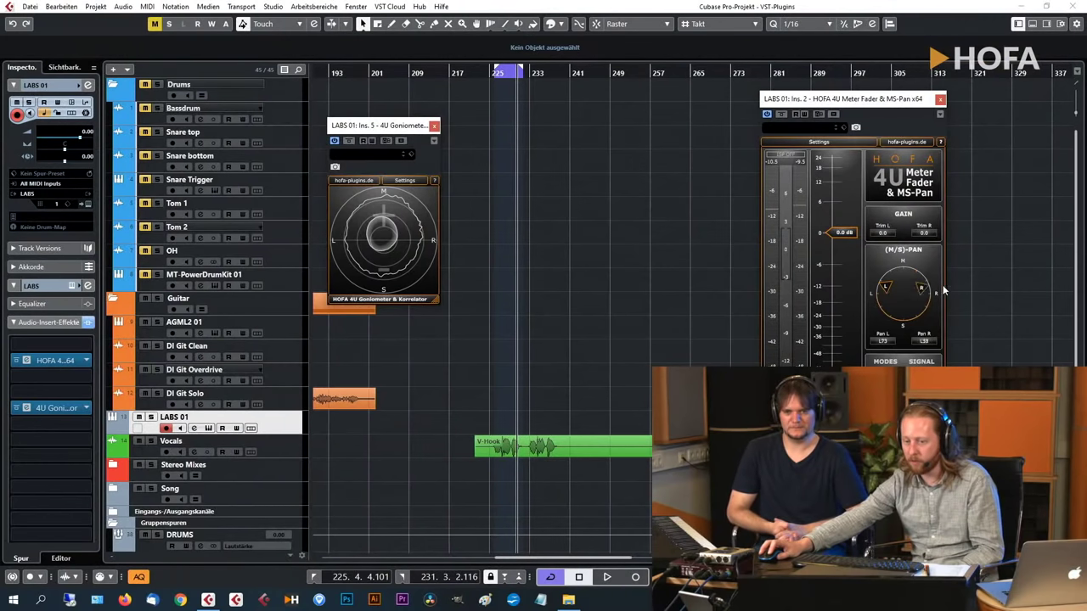
mouse_move(942, 284)
left_mouse_down()
mouse_move(990, 288)
mouse_move(974, 288)
mouse_move(975, 315)
mouse_move(950, 267)
mouse_move(942, 284)
mouse_move(914, 281)
mouse_move(931, 291)
mouse_move(929, 274)
left_mouse_up()
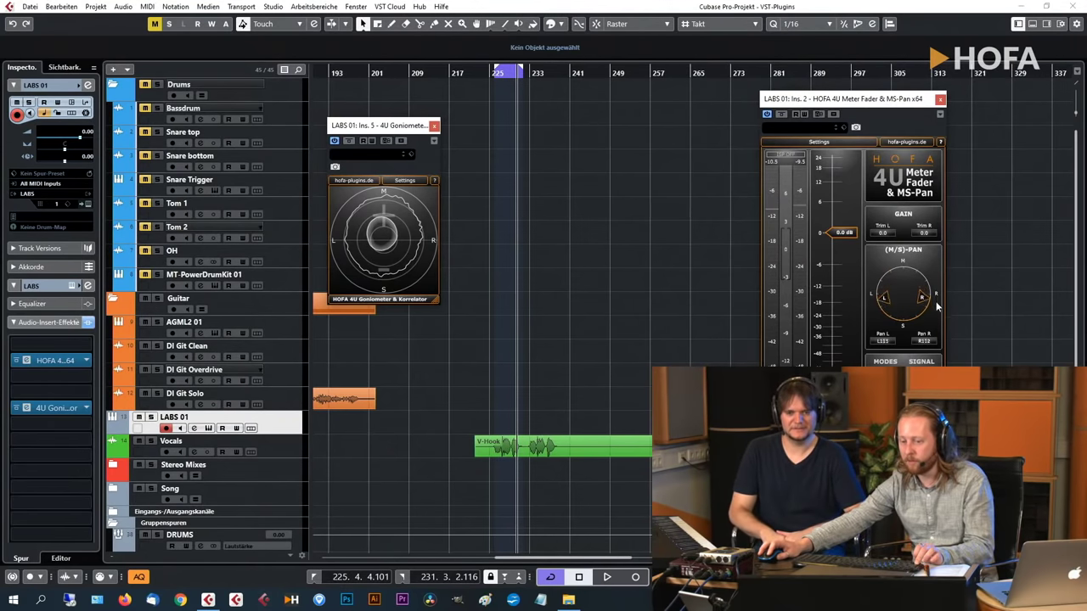
mouse_move(937, 298)
left_mouse_down()
mouse_move(942, 313)
mouse_move(945, 296)
left_mouse_up()
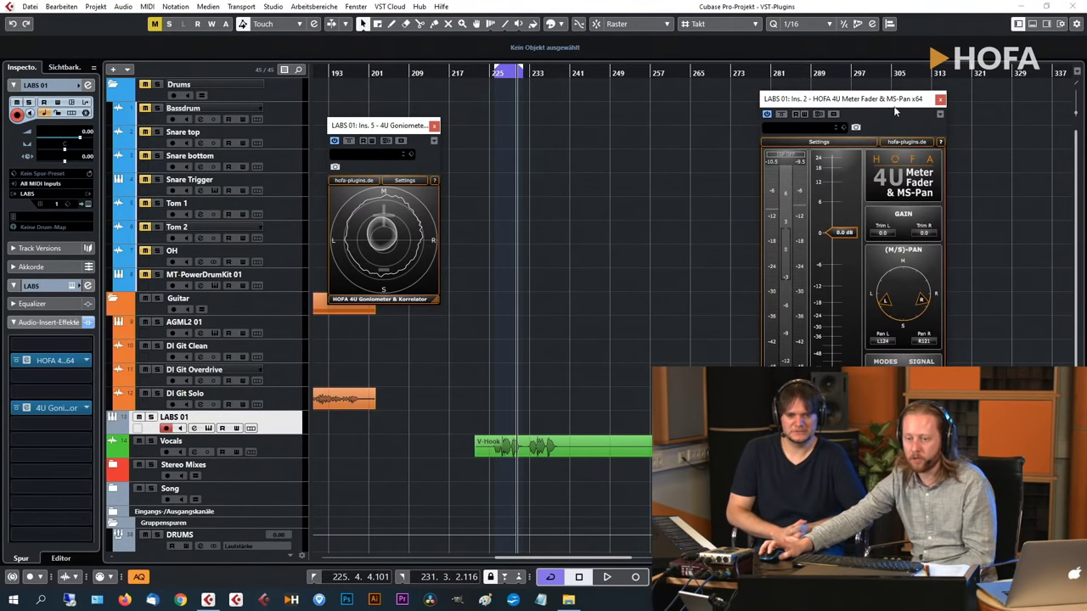
left_click_drag(894, 102, 834, 73)
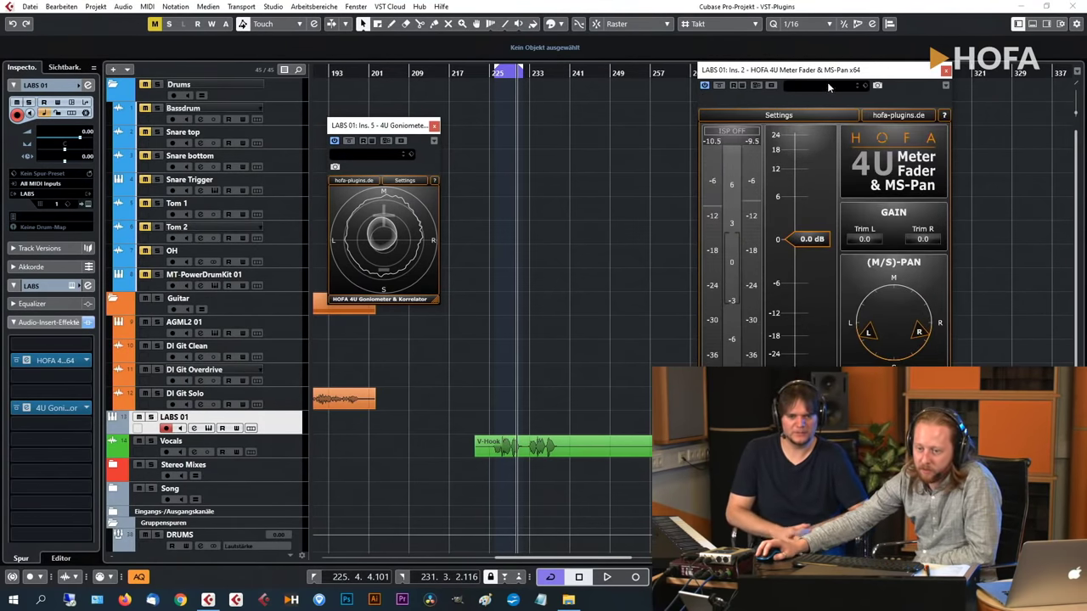
left_click_drag(831, 70, 776, 47)
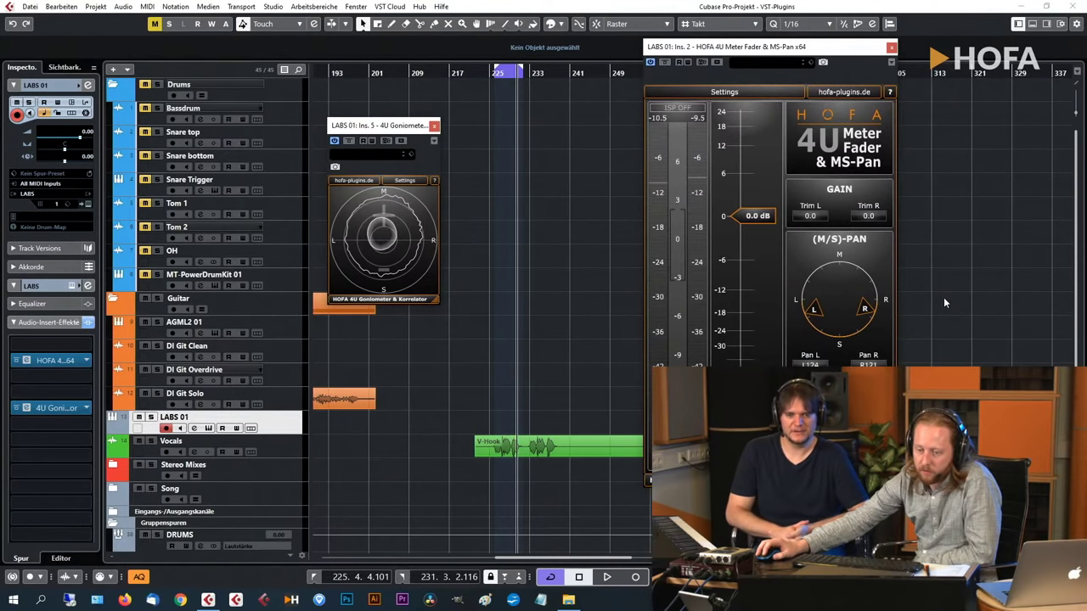
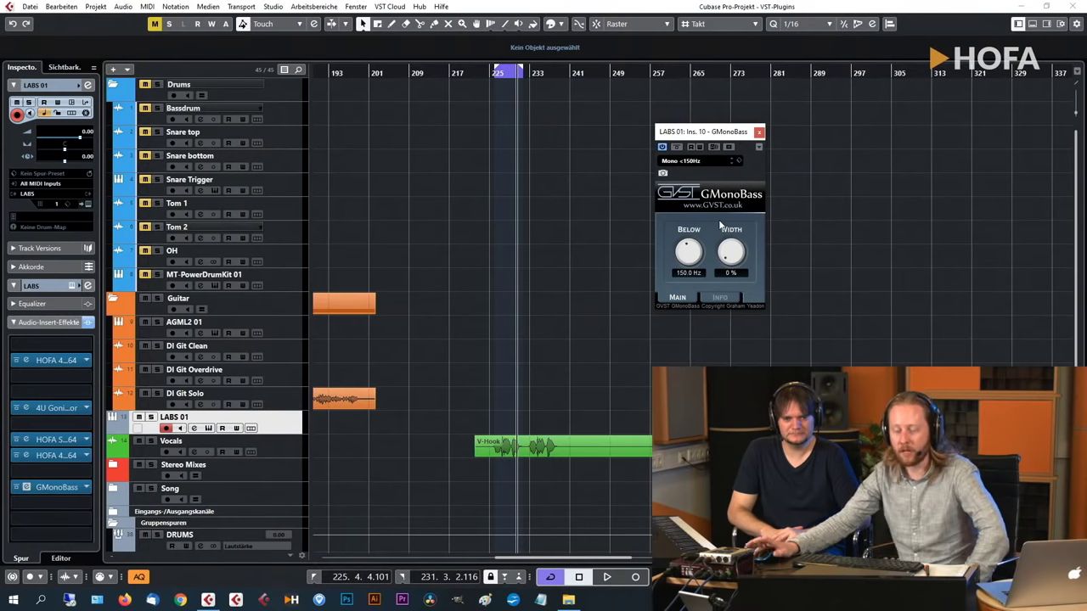
Set GMonoBass on the LABS track to make everything below 300 Hz mono, with a width of 0 %.
left_click_drag(709, 236, 701, 256)
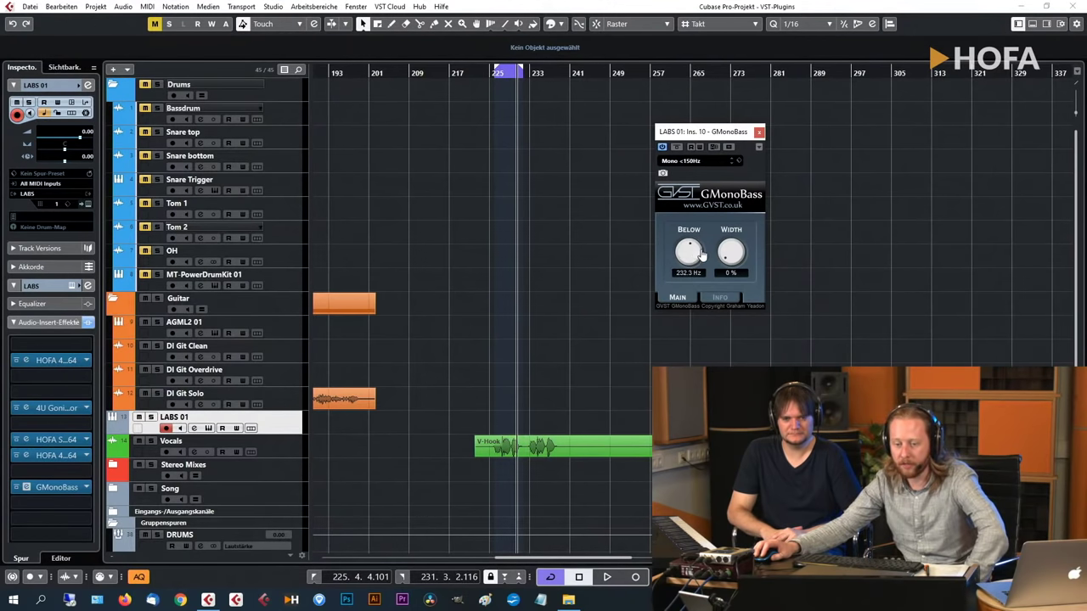
left_click(688, 271)
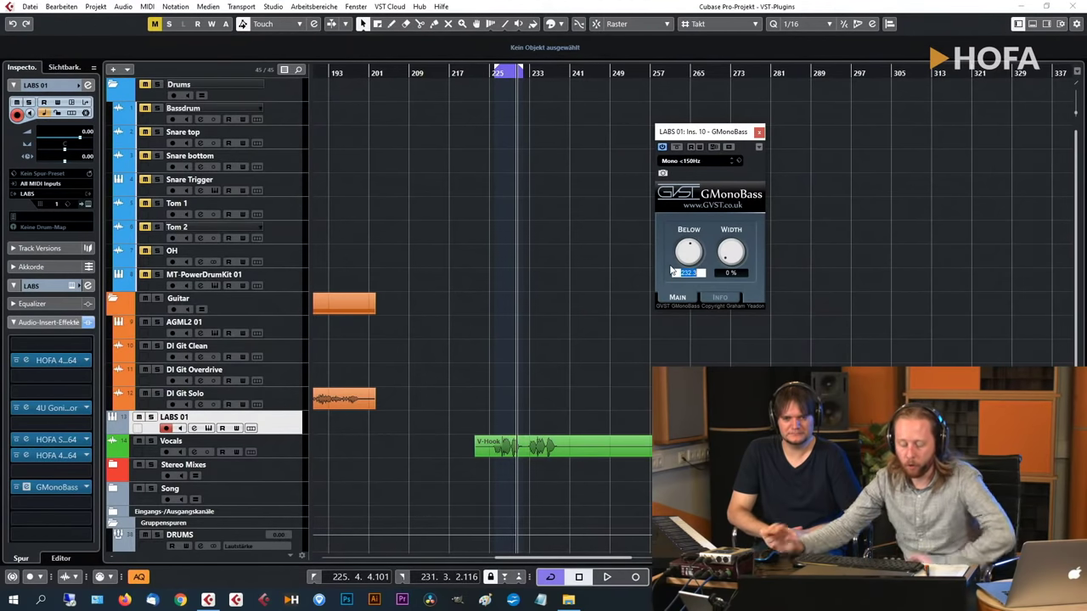
type("300")
key("Return")
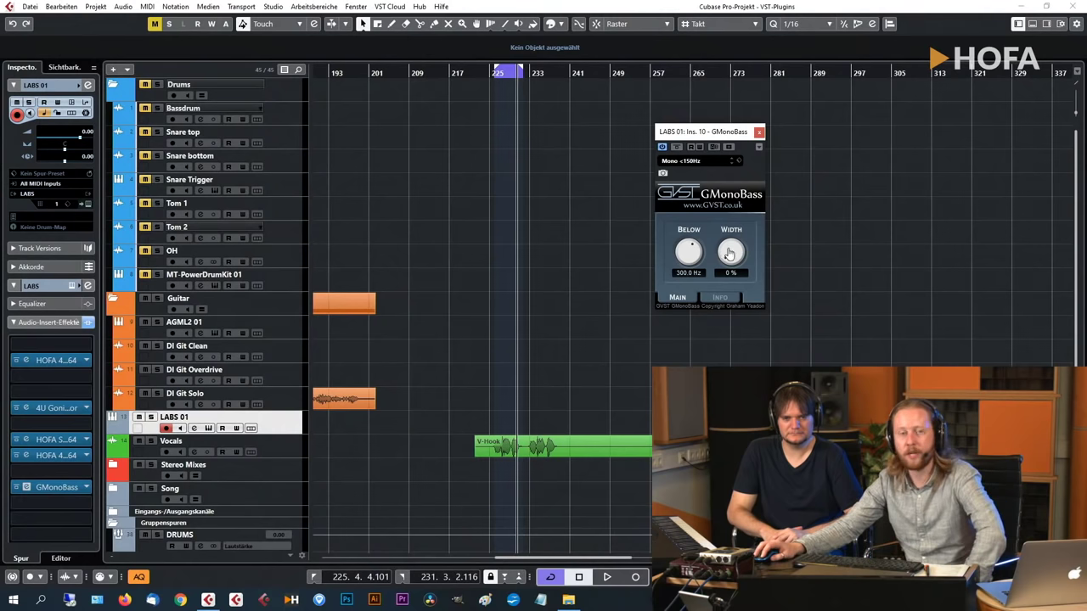
mouse_move(728, 255)
left_mouse_down()
mouse_move(736, 214)
mouse_move(731, 264)
left_mouse_up()
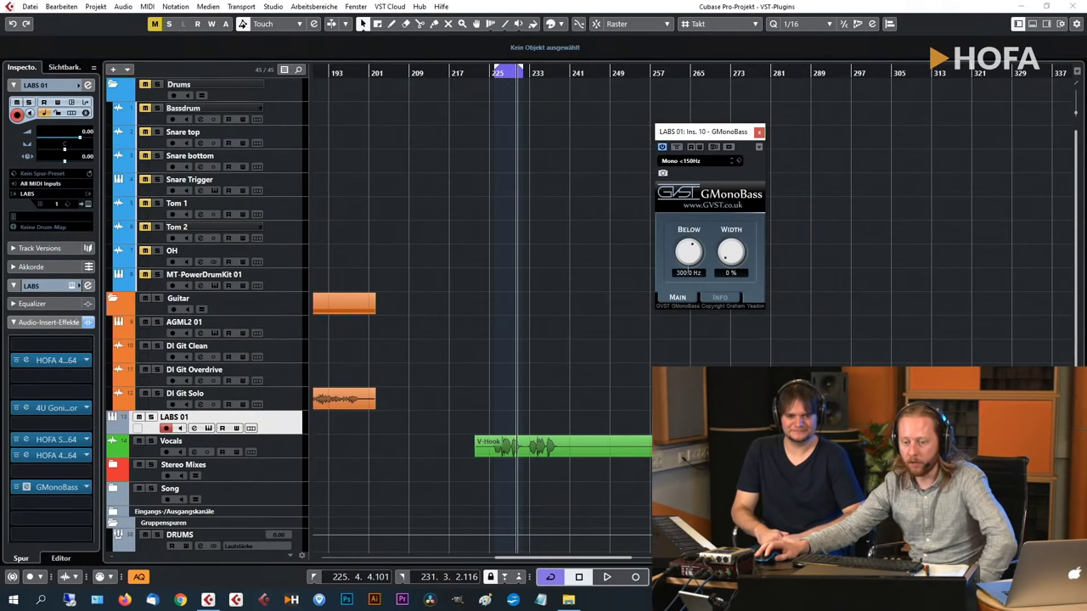
Try GMonoBass at 2000 Hz with 62 % width, finish at 53.8 Hz and 48 %, and close the plug-in window.
left_click_drag(688, 270, 691, 259)
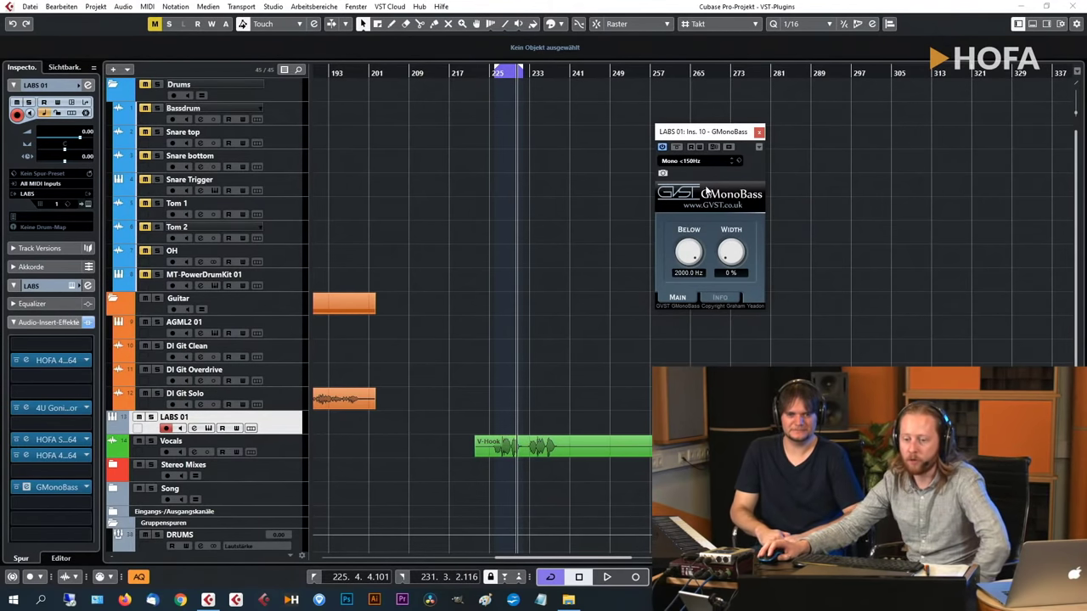
left_click_drag(735, 264, 736, 220)
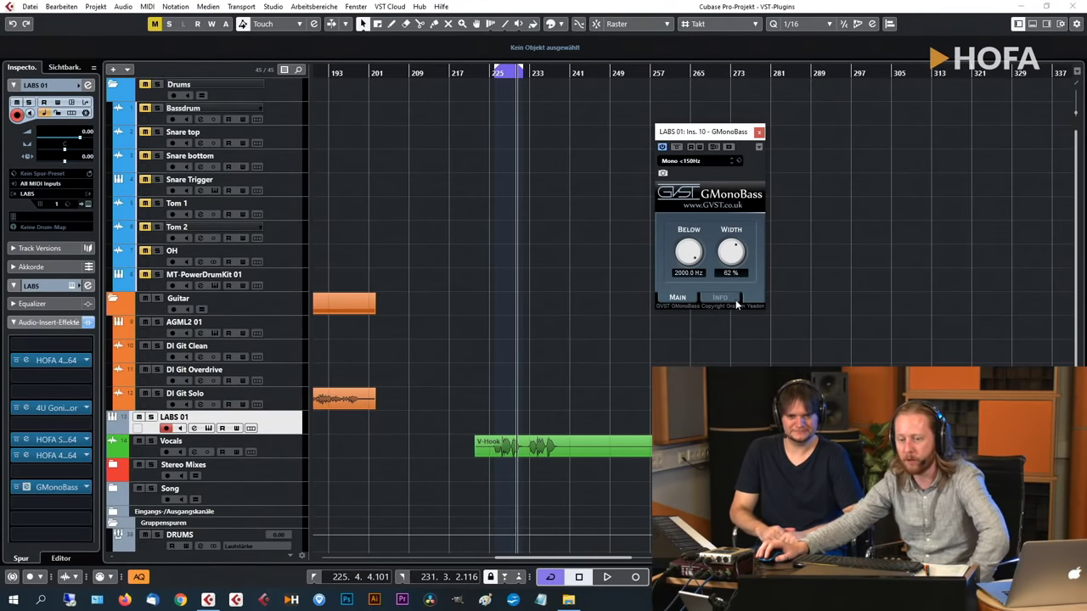
left_click_drag(738, 223, 741, 284)
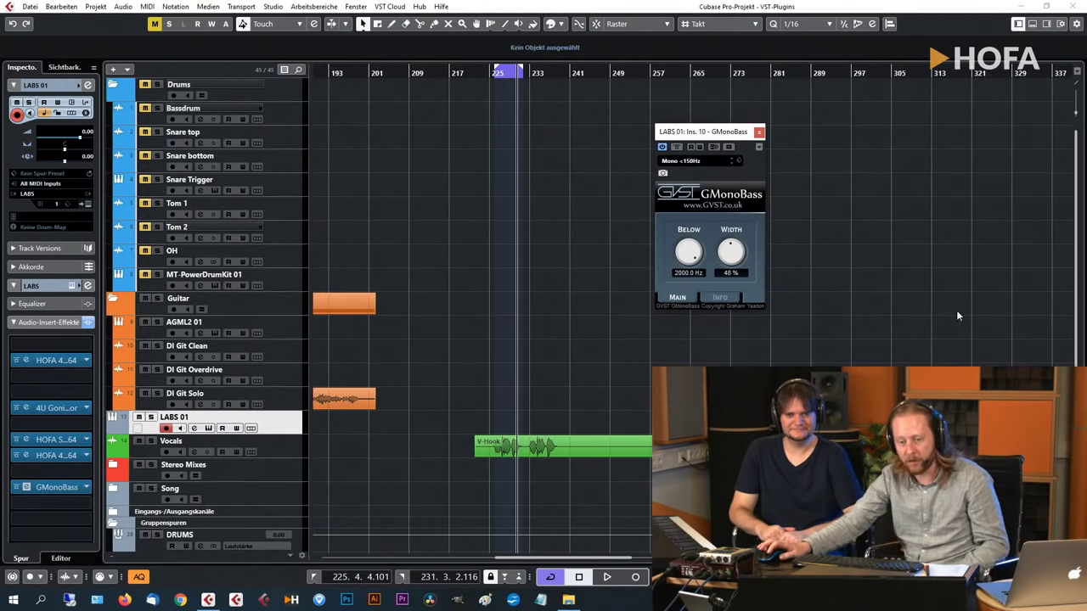
left_click_drag(686, 253, 681, 315)
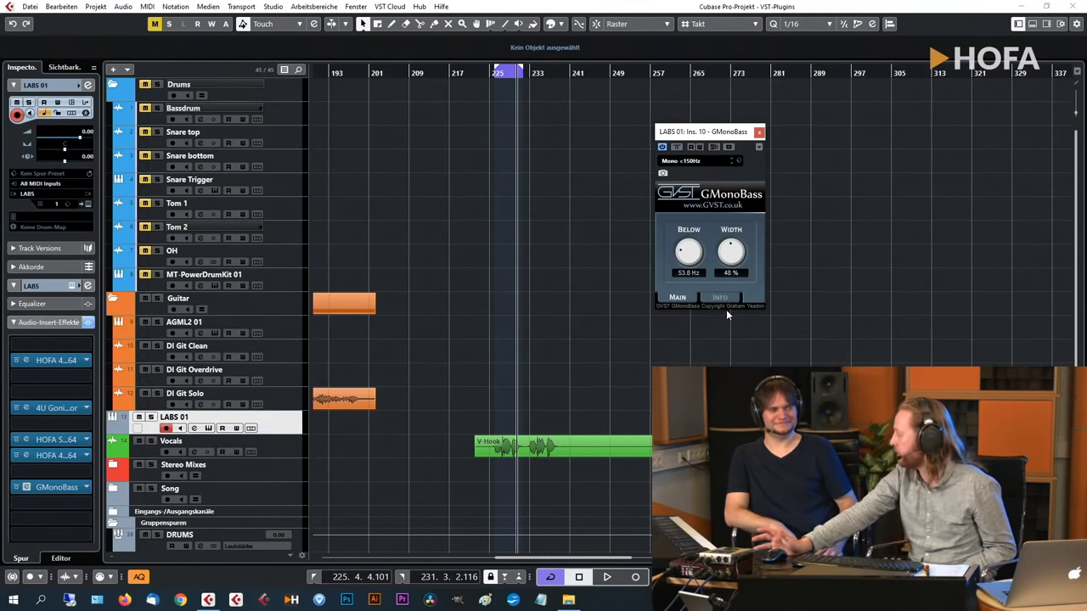
left_click(760, 132)
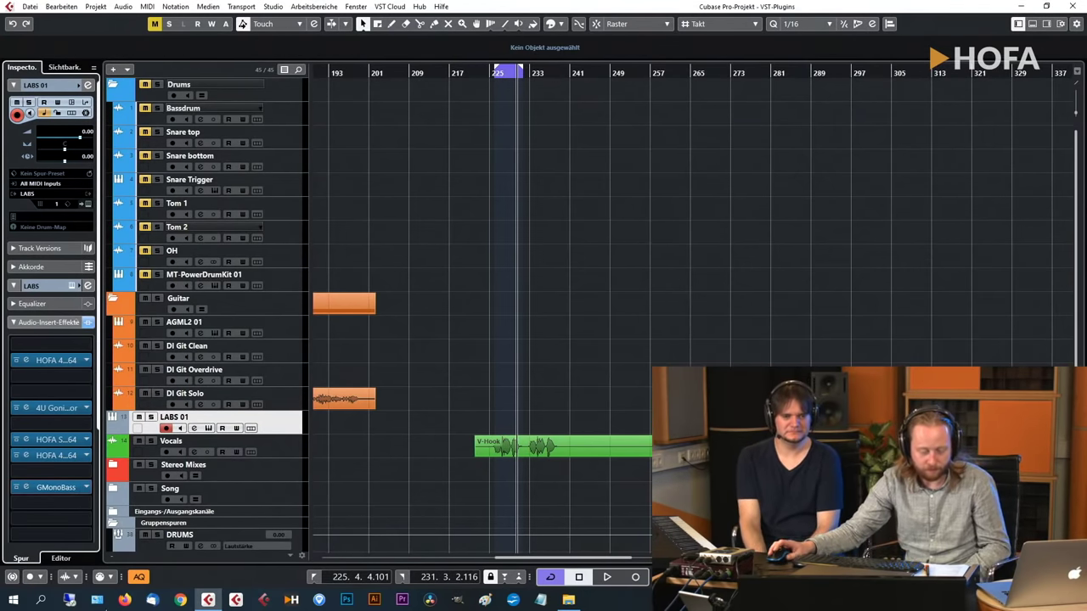
Insert Youlean Loudness Meter 2 after GMonoBass on the LABS track and close its window.
left_click(56, 488)
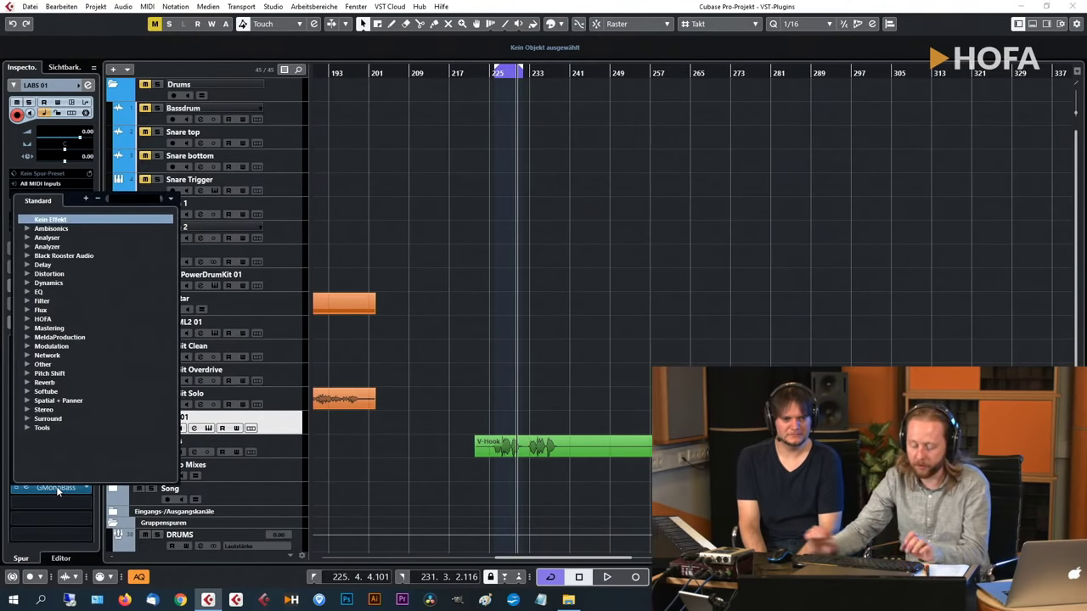
type("youl")
key("Return")
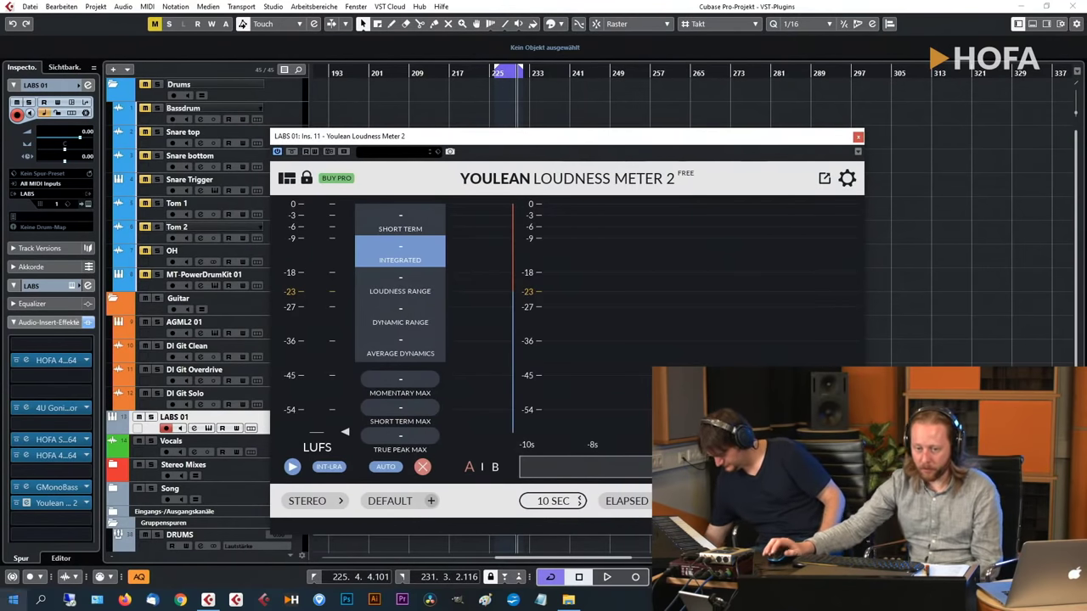
left_click_drag(774, 137, 771, 89)
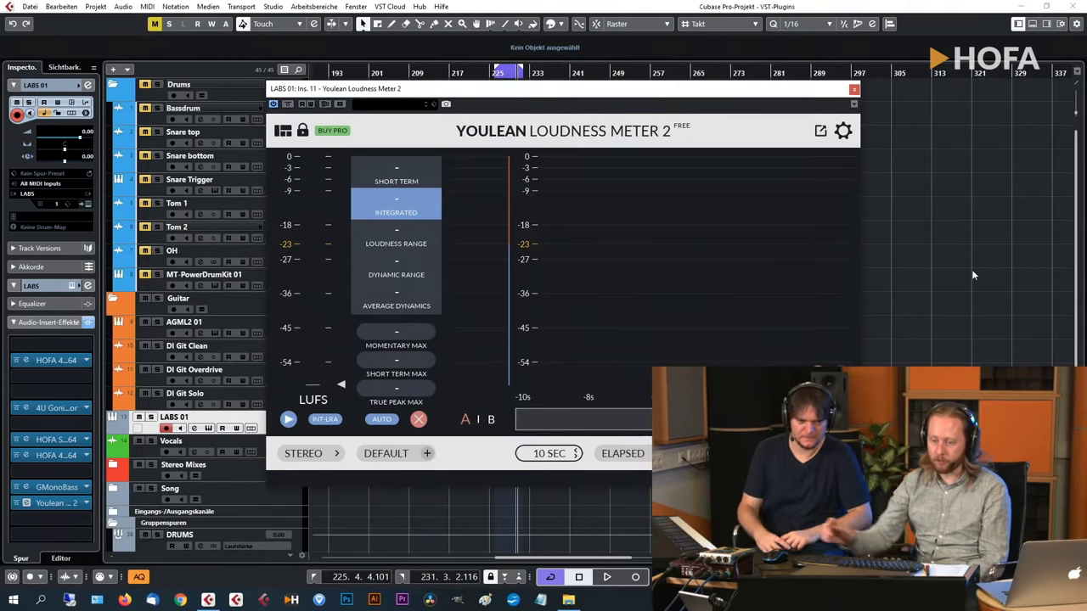
left_click(854, 90)
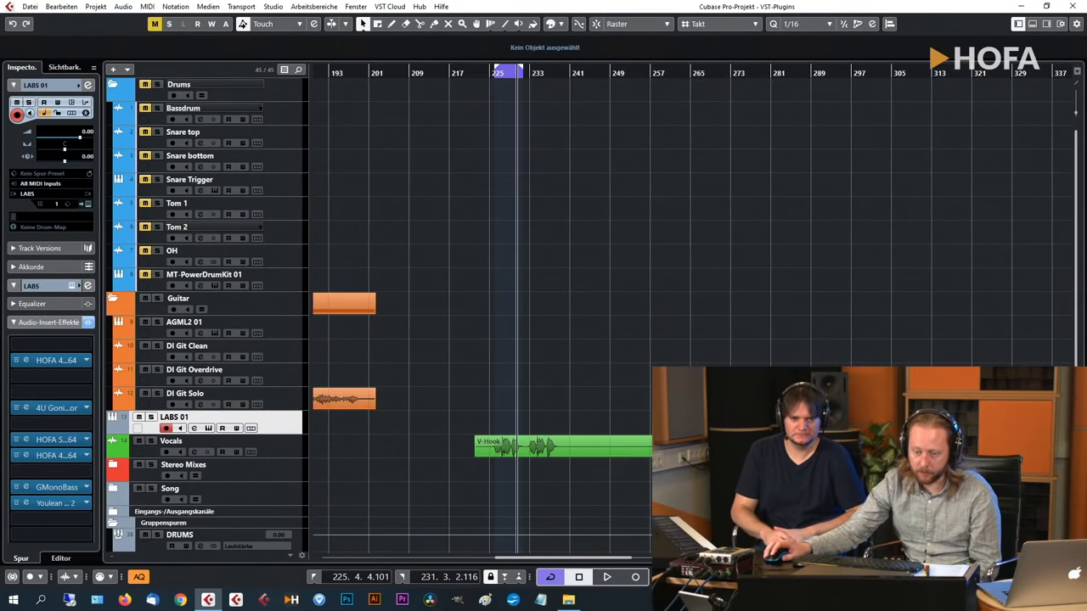
Expand the Stereo Mixes folder, solo the Mix 1 track and place the playhead at about bar 399.
scroll(620, 566, "right", 10)
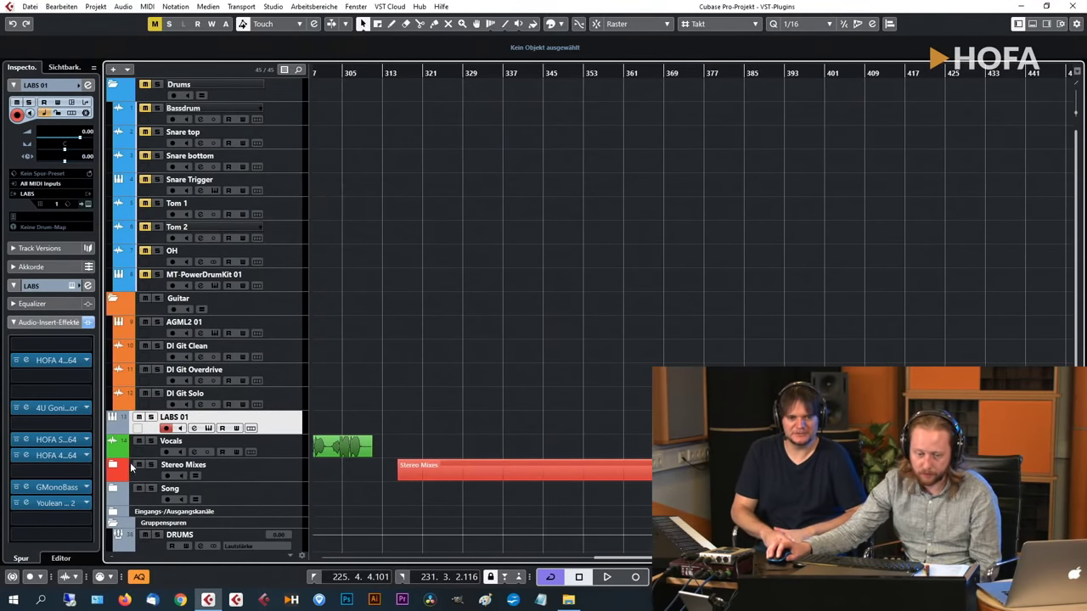
left_click(113, 466)
scroll(140, 456, "down", 3)
left_click(282, 373)
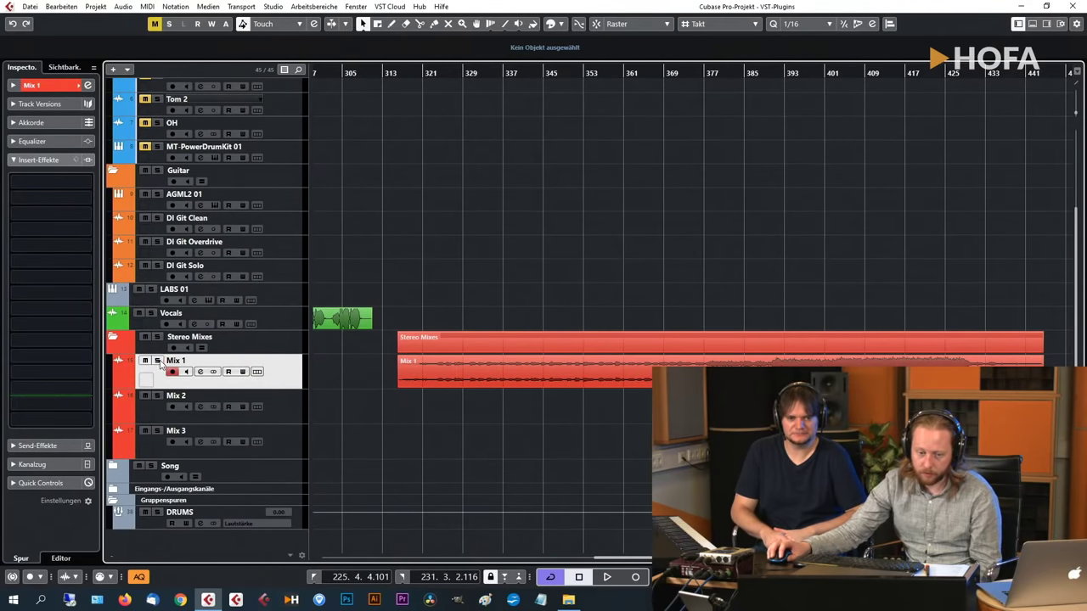
key("s")
left_click(815, 74)
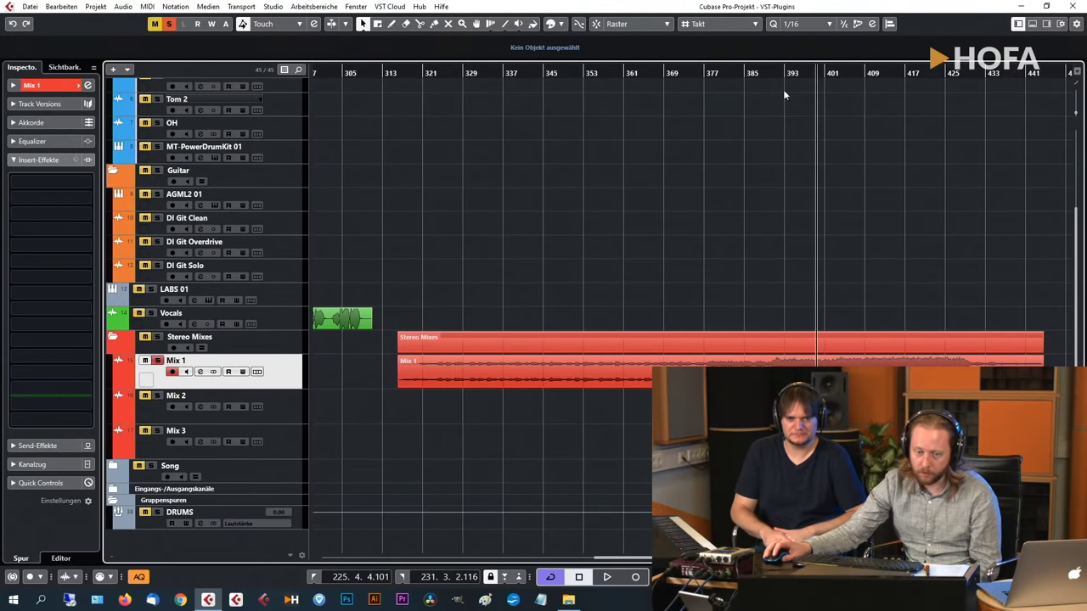
Insert Youlean Loudness Meter 2 on the Mix 1 track and move its window so the whole meter is in view.
left_click(66, 185)
type("youle")
key("Return")
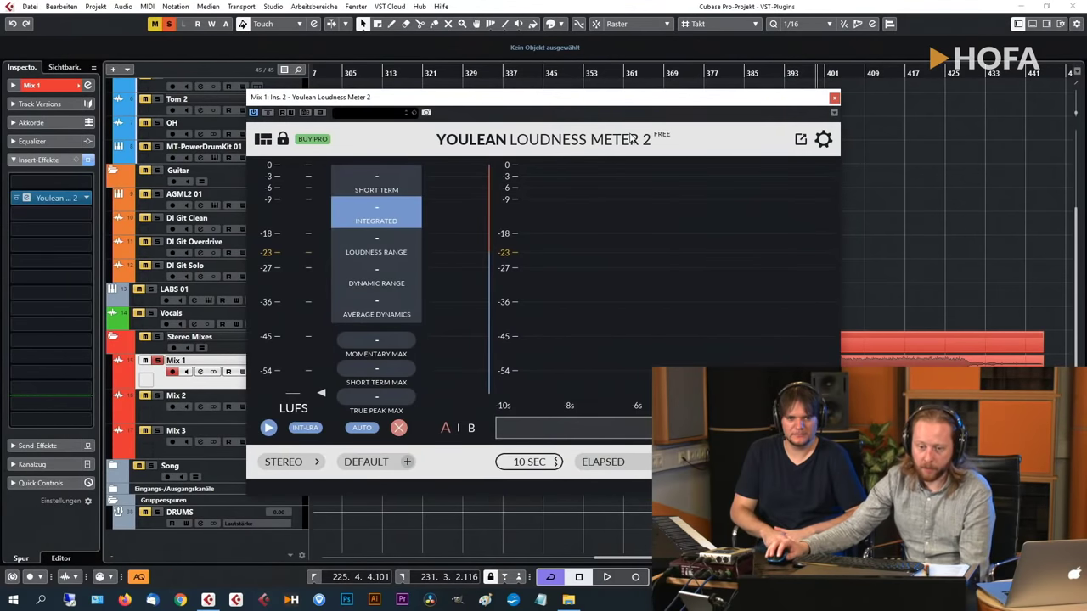
left_click_drag(620, 108, 431, 103)
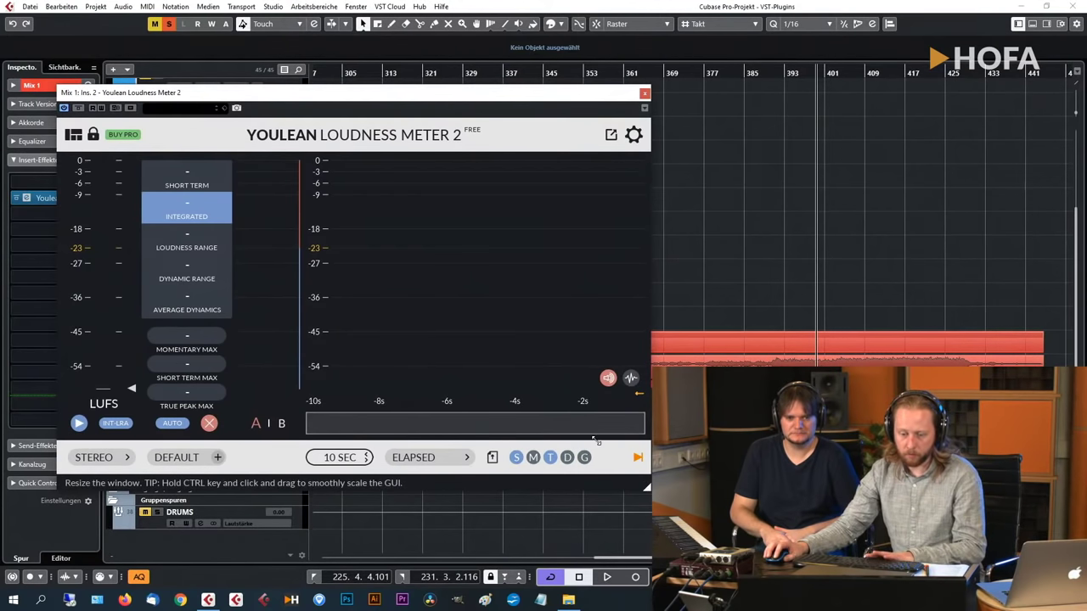
left_click_drag(647, 489, 666, 501)
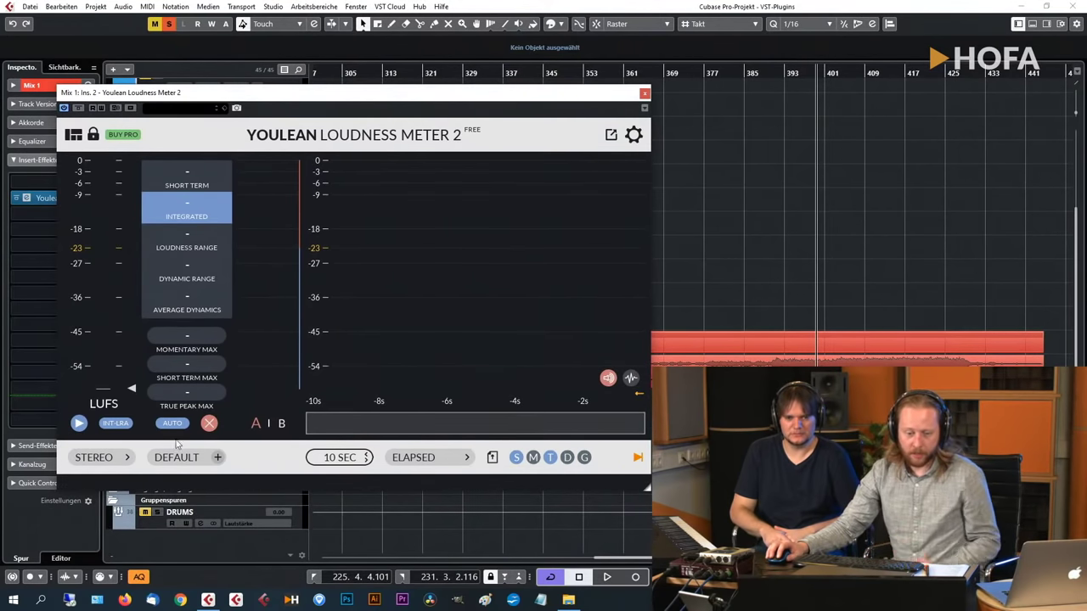
Examine the loudness meter's presets for film, TV, gaming and online streaming, keeping the default preset.
left_click(111, 459)
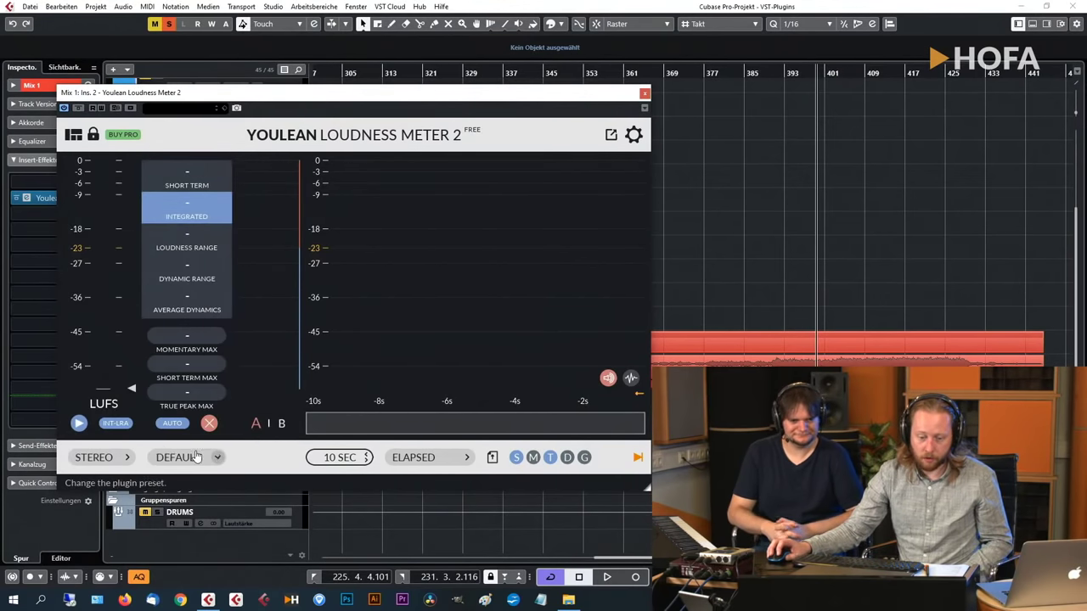
left_click(174, 457)
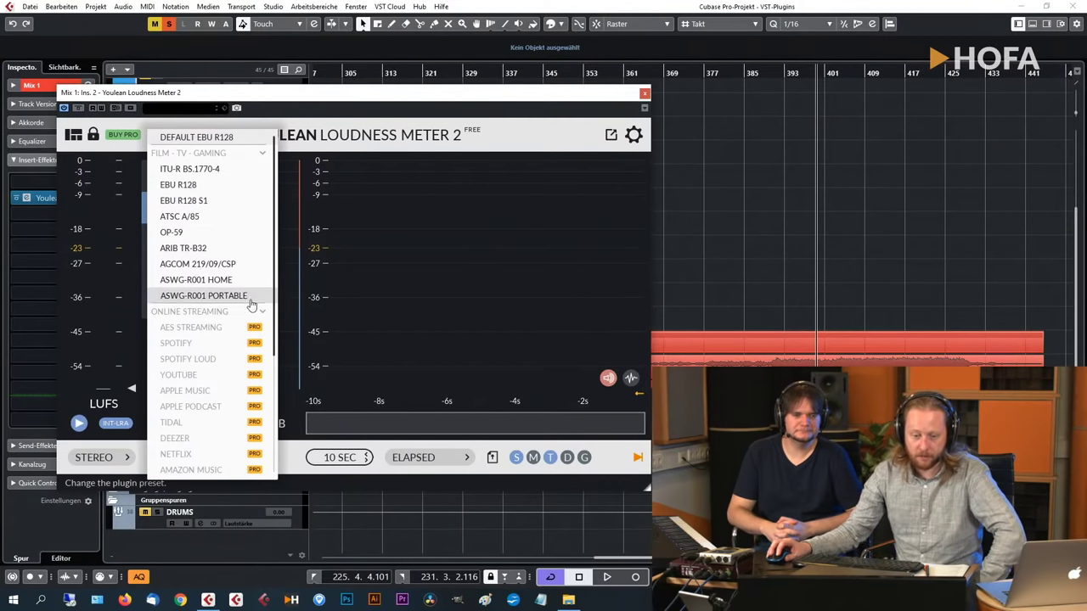
scroll(238, 308, "down", 2)
scroll(239, 308, "down", 2)
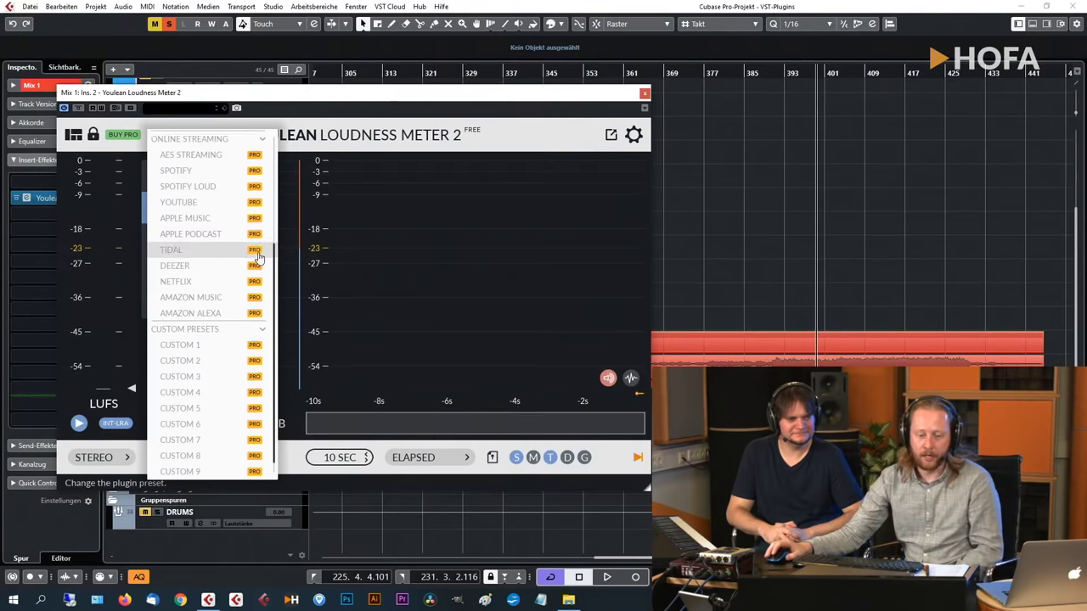
scroll(255, 255, "down", 1)
scroll(252, 284, "up", 3)
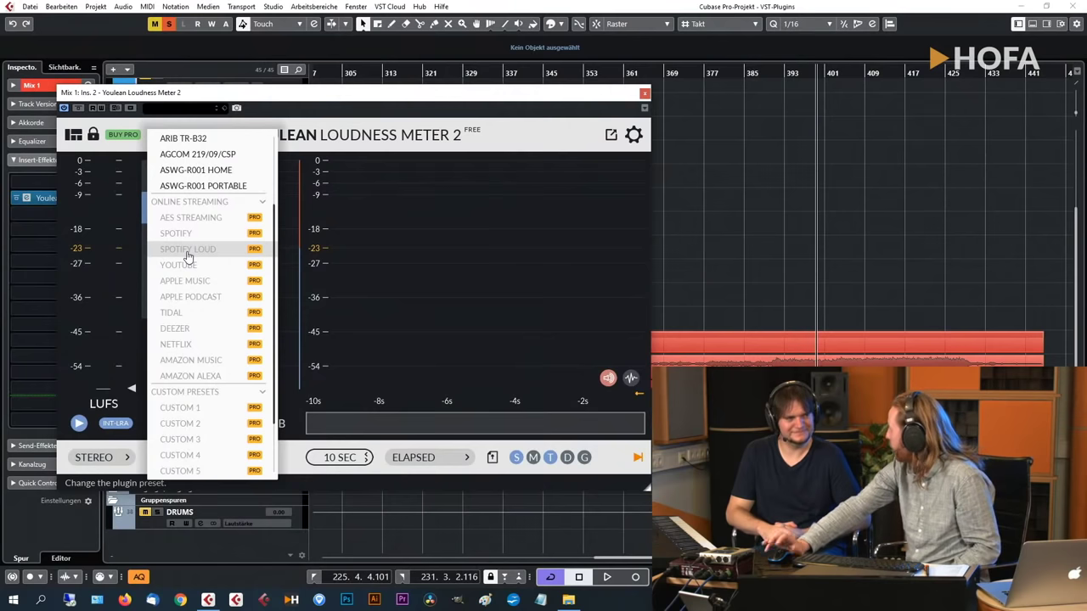
scroll(196, 255, "up", 3)
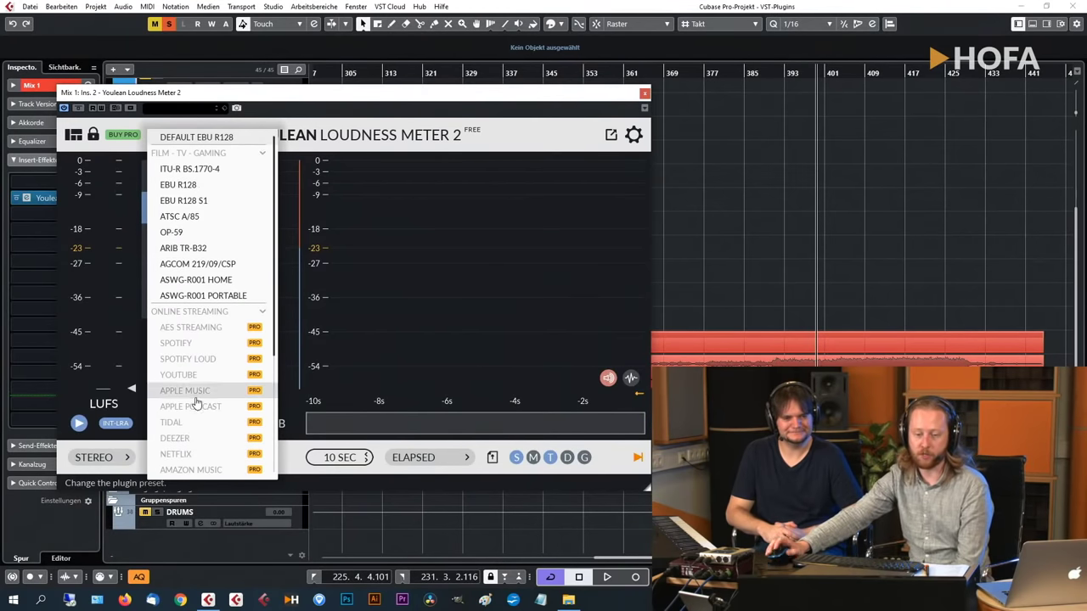
left_click(416, 264)
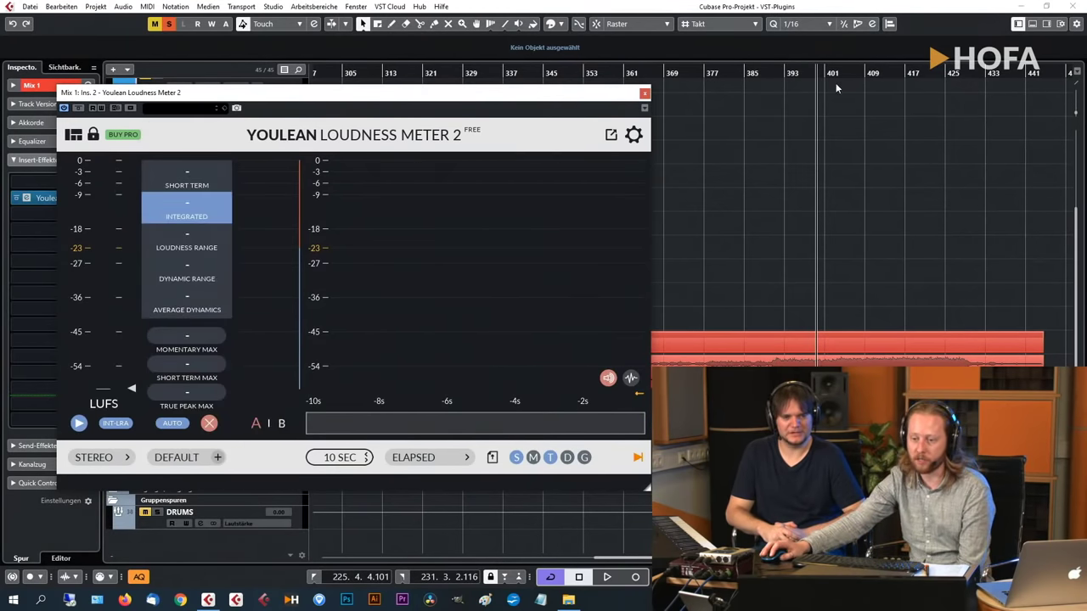
scroll(835, 83, "up", 1)
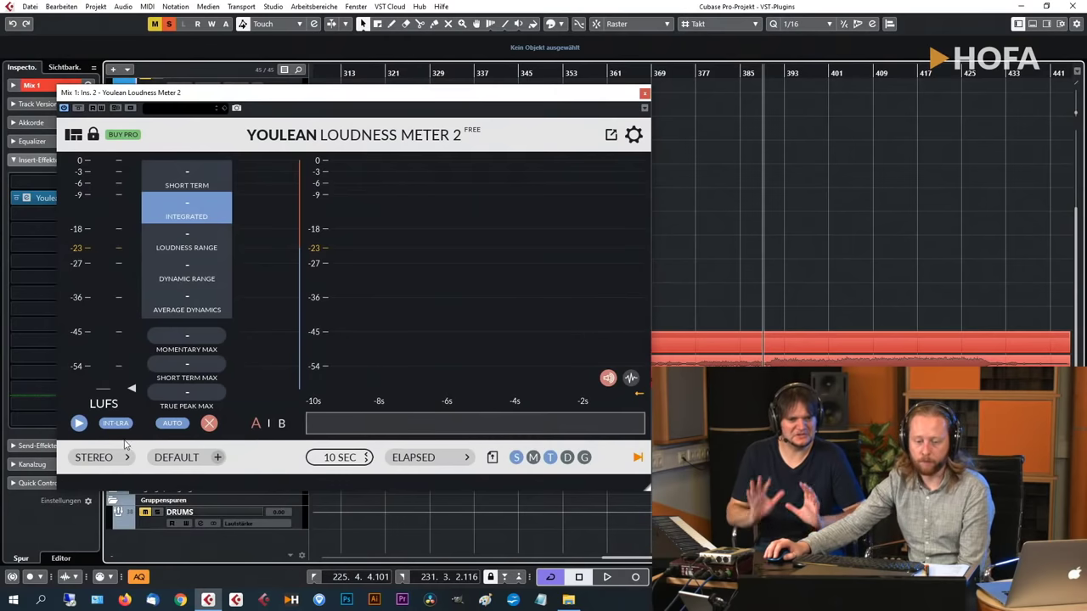
left_click(189, 457)
scroll(223, 381, "down", 5)
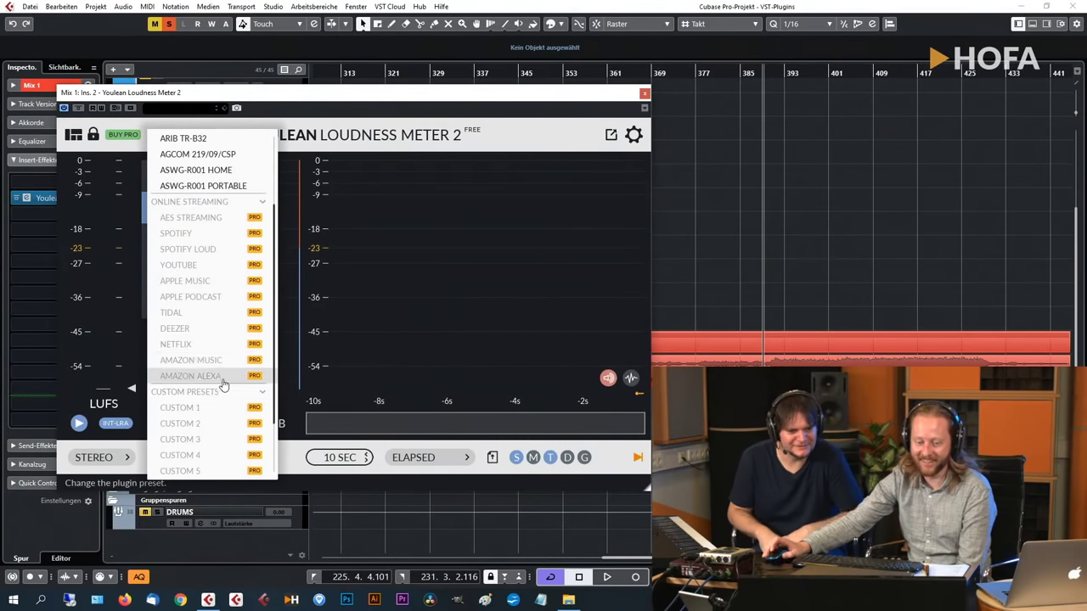
scroll(226, 354, "up", 2)
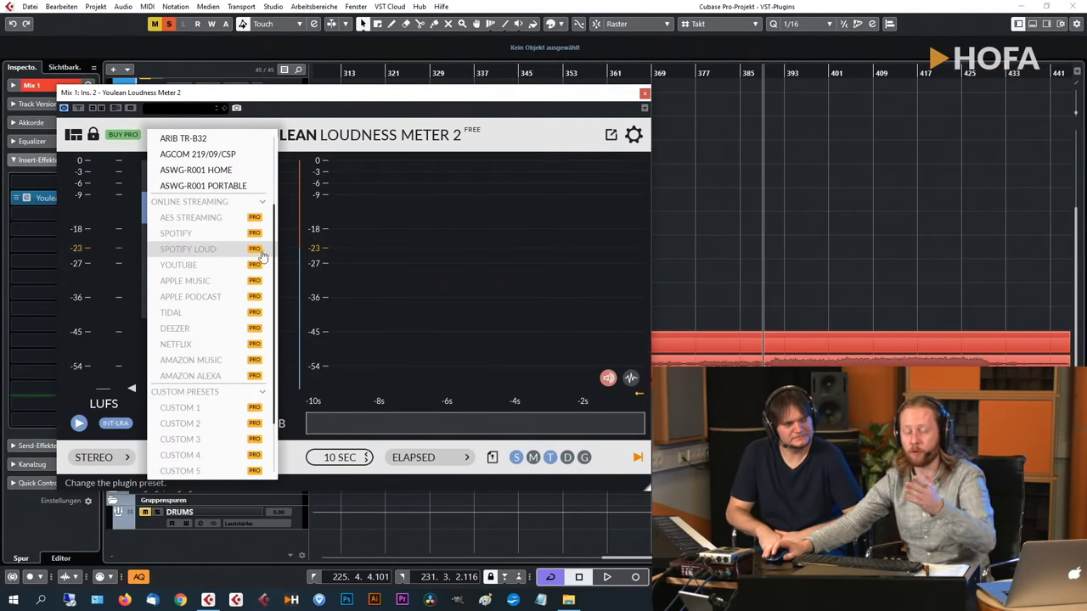
left_click(523, 266)
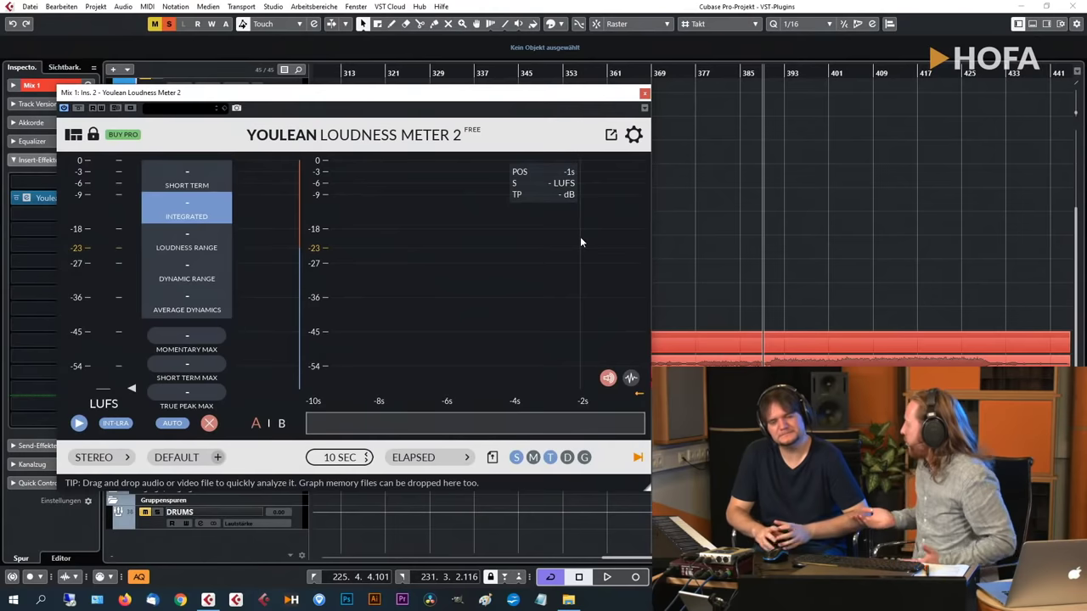
Uncover the track list by moving the loudness meter aside and play Mix 1 from bar 393.
left_click(785, 73)
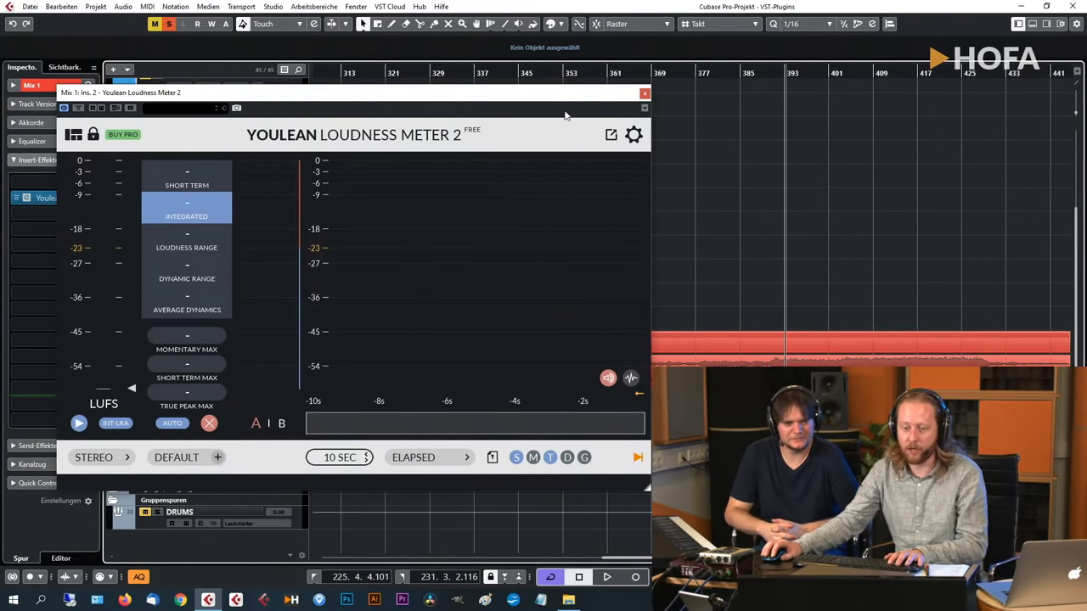
left_click_drag(566, 94, 828, 49)
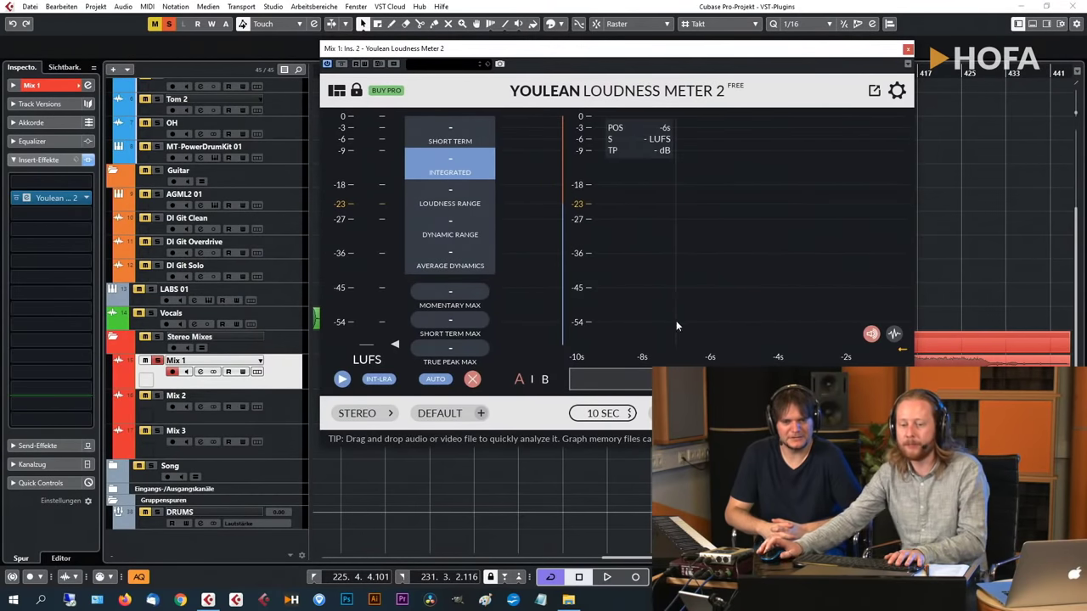
key("space")
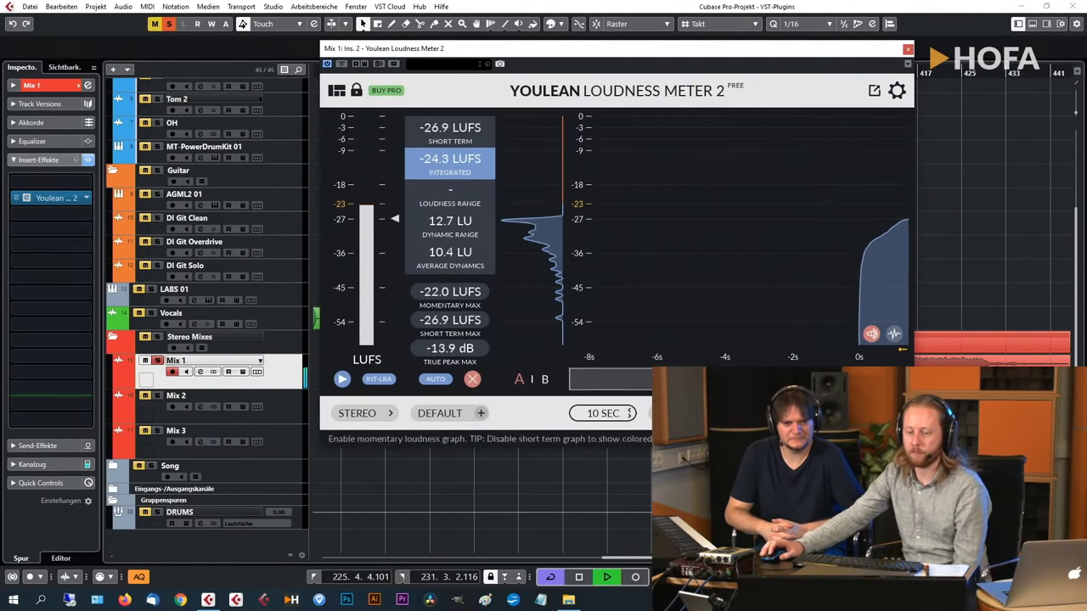
Open the MixConsole during playback and place the loudness meter window beside it.
key("F3")
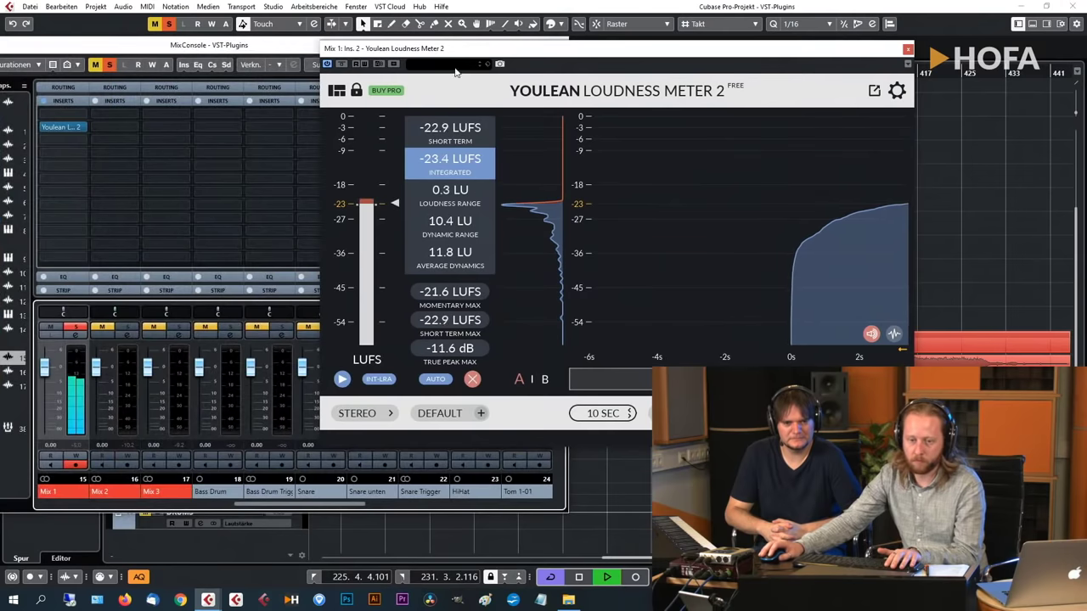
left_click_drag(455, 49, 737, 45)
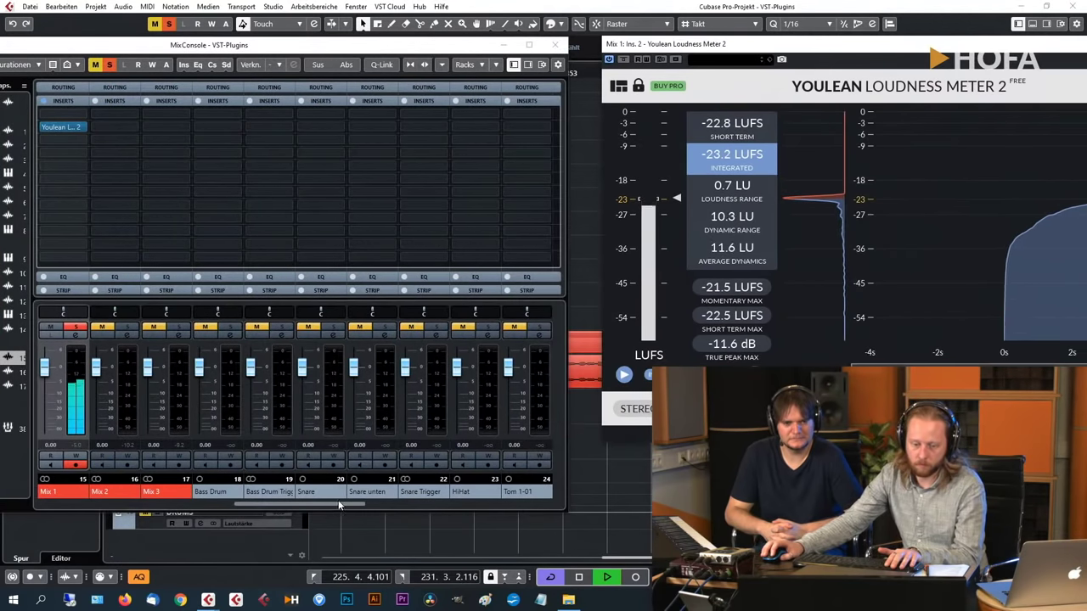
Reset the Stereo Out fader to 0.00 in the MixConsole and move the loudness meter window so the whole meter is in view.
left_click_drag(340, 505, 535, 505)
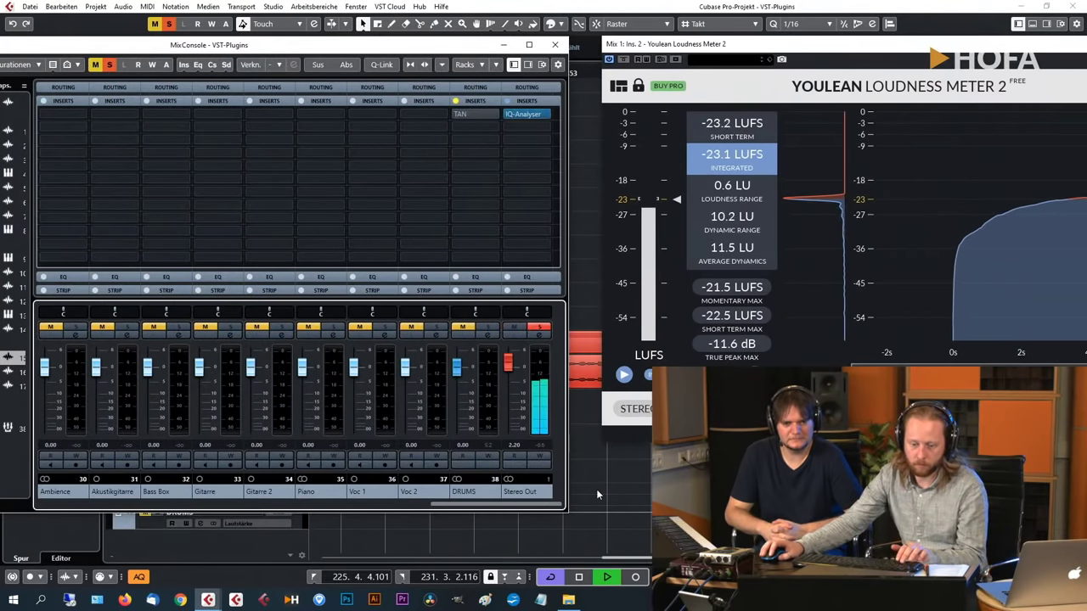
left_click(541, 348)
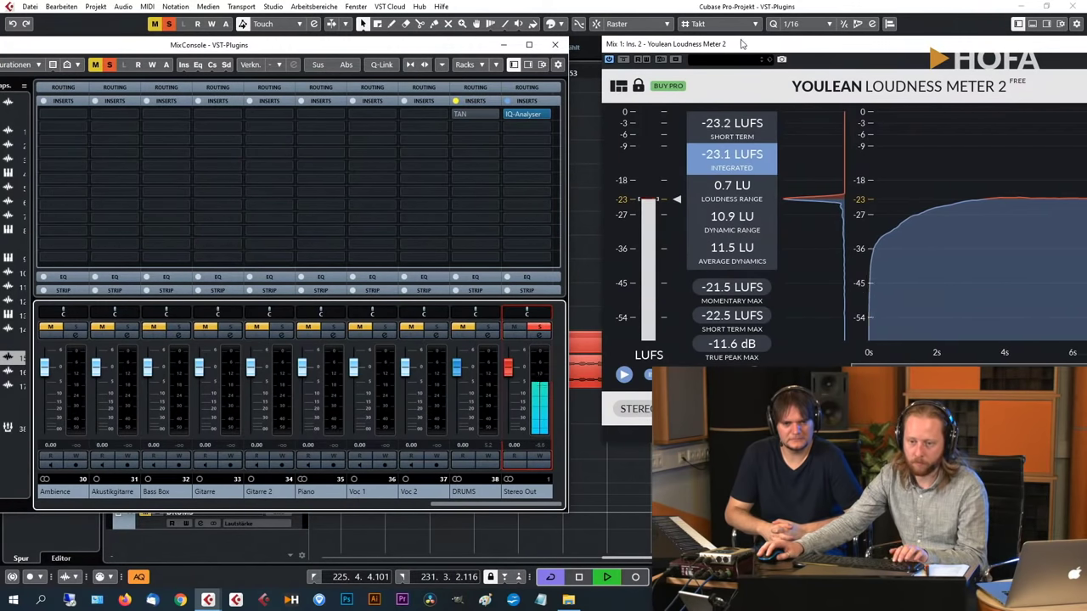
left_click_drag(741, 44, 455, 79)
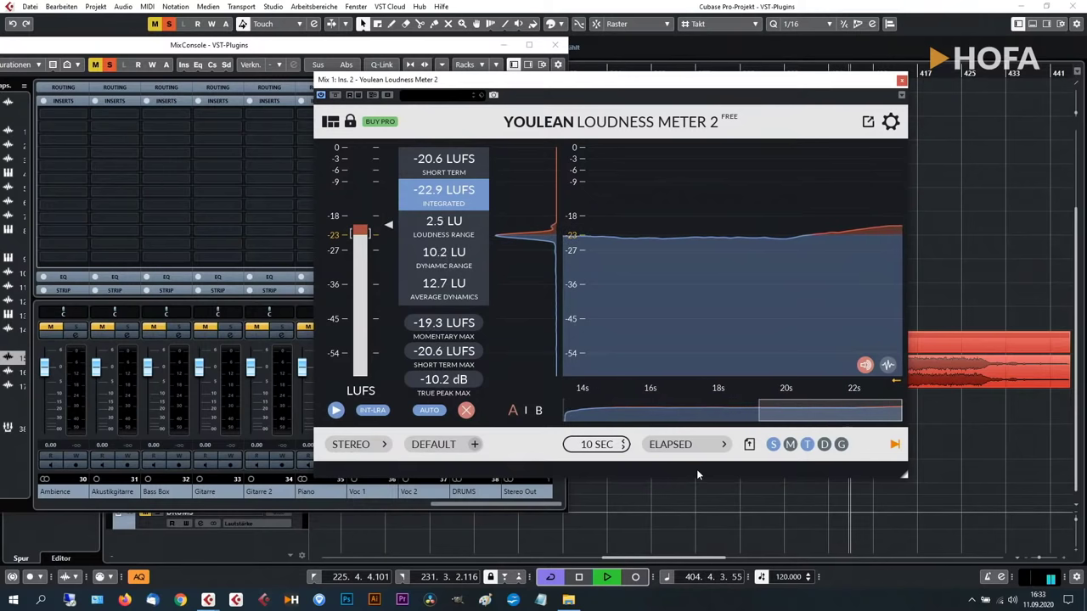
Stop playback and add the momentary loudness curve to the loudness meter's histogram.
key("space")
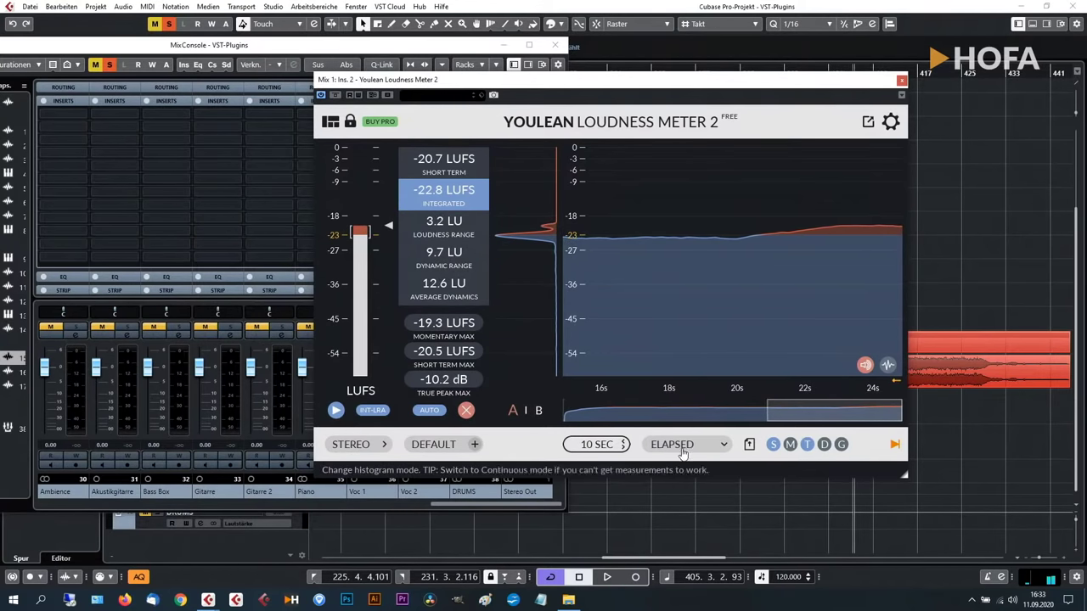
mouse_move(800, 226)
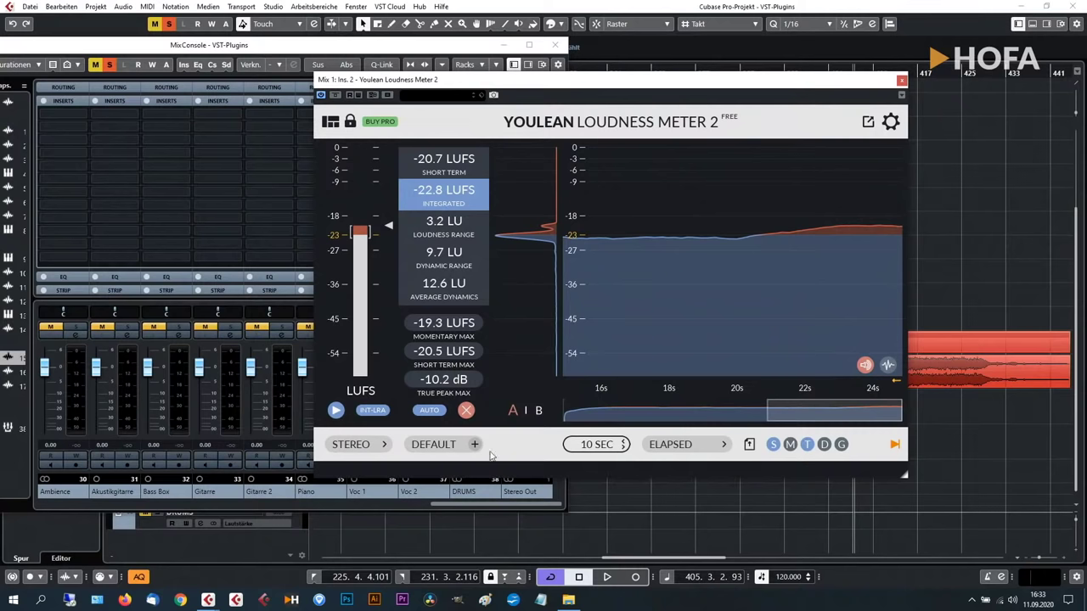
mouse_move(831, 412)
left_mouse_down()
mouse_move(603, 420)
mouse_move(794, 390)
mouse_move(717, 413)
mouse_move(645, 413)
mouse_move(847, 407)
left_mouse_up()
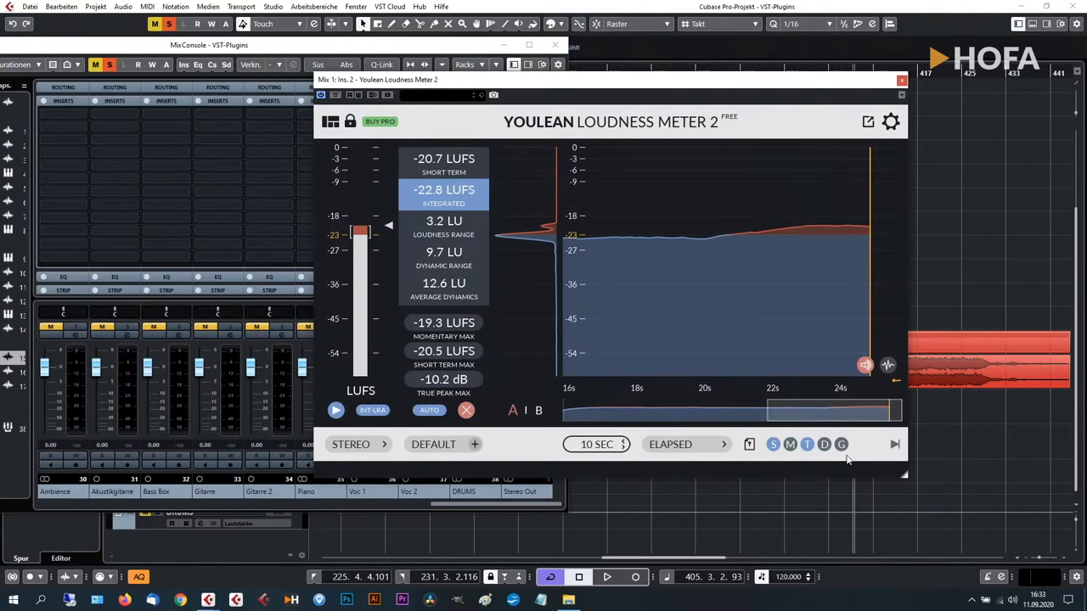
left_click(790, 445)
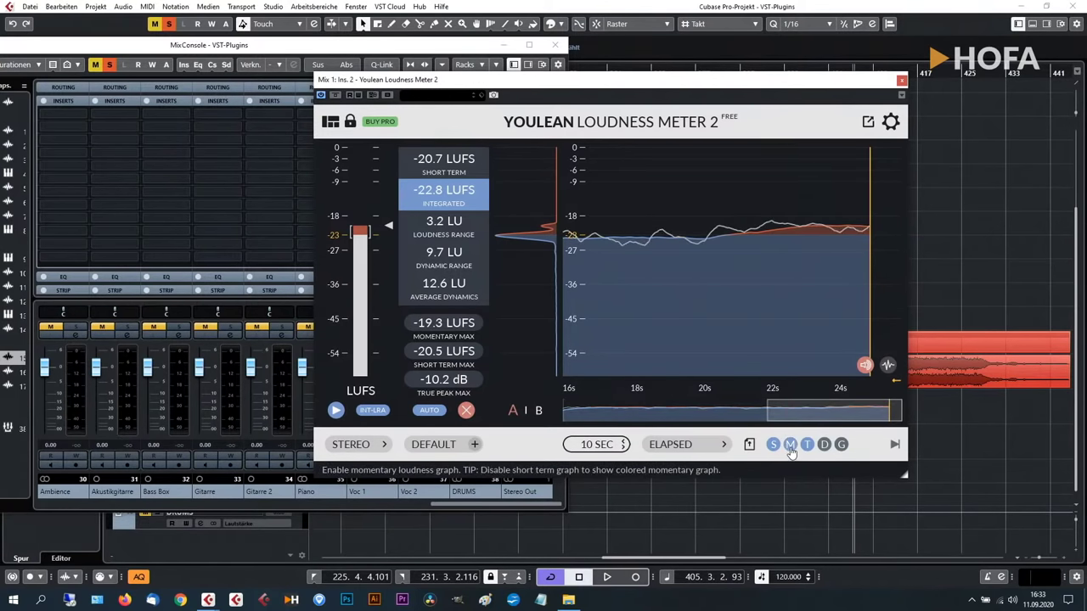
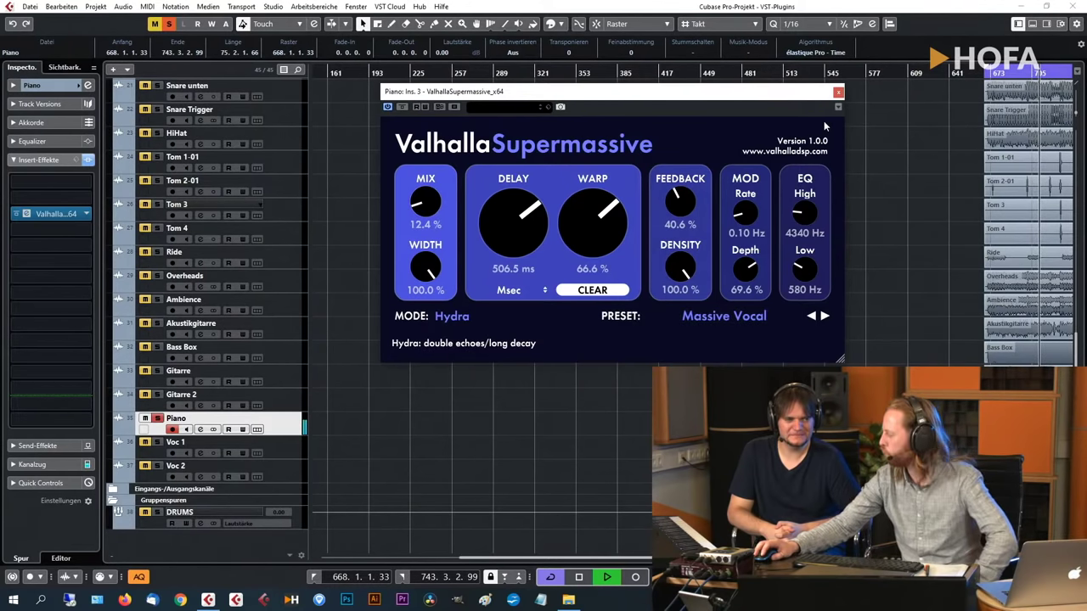
Stop playback and remove the ValhallaSupermassive insert from the Piano track.
key("space")
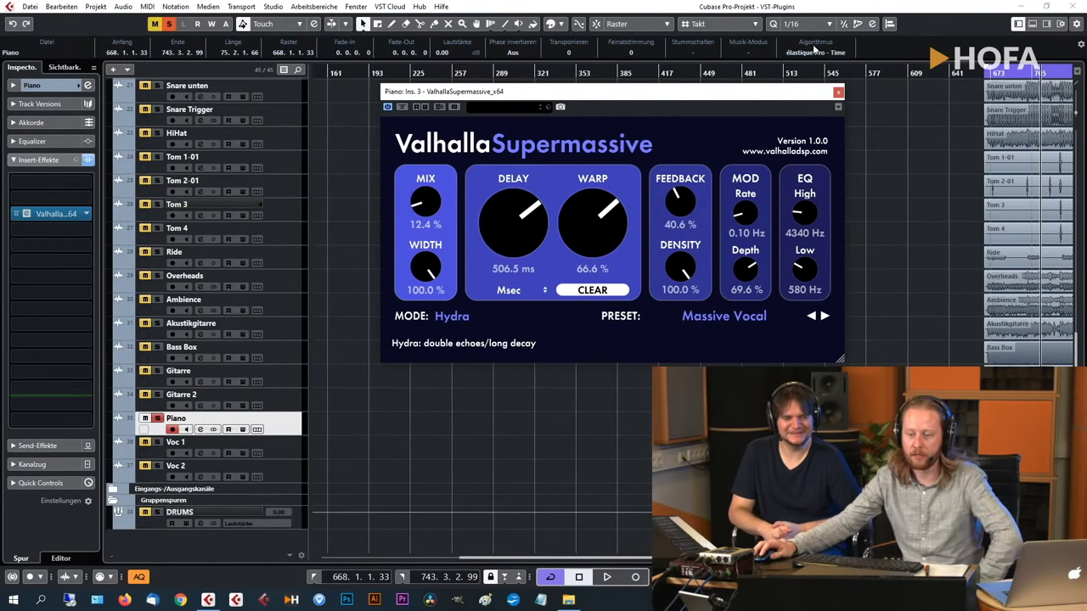
left_click_drag(680, 91, 594, 122)
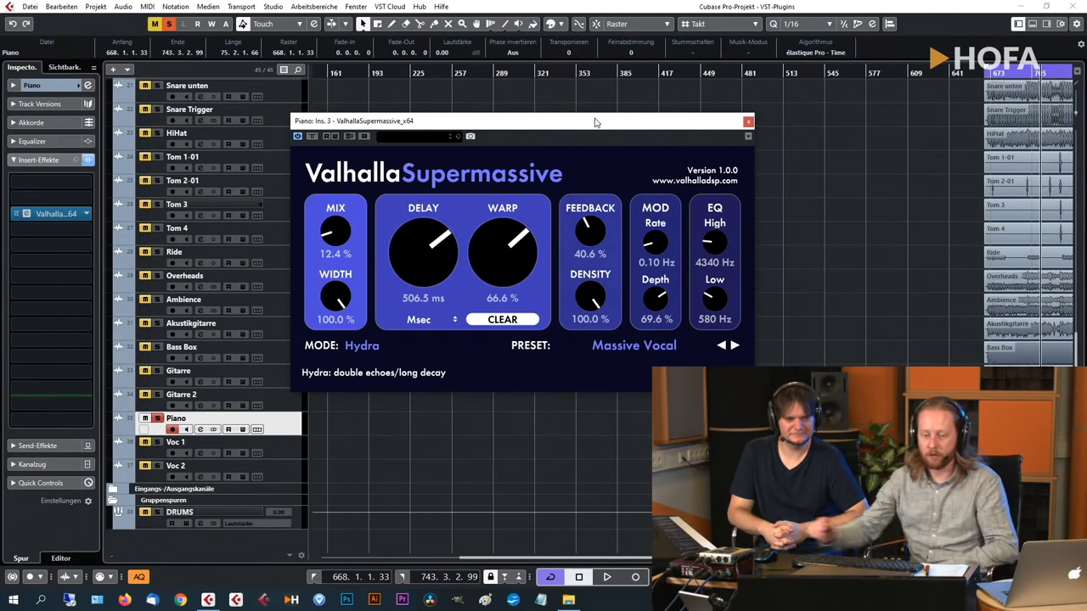
left_click(85, 214)
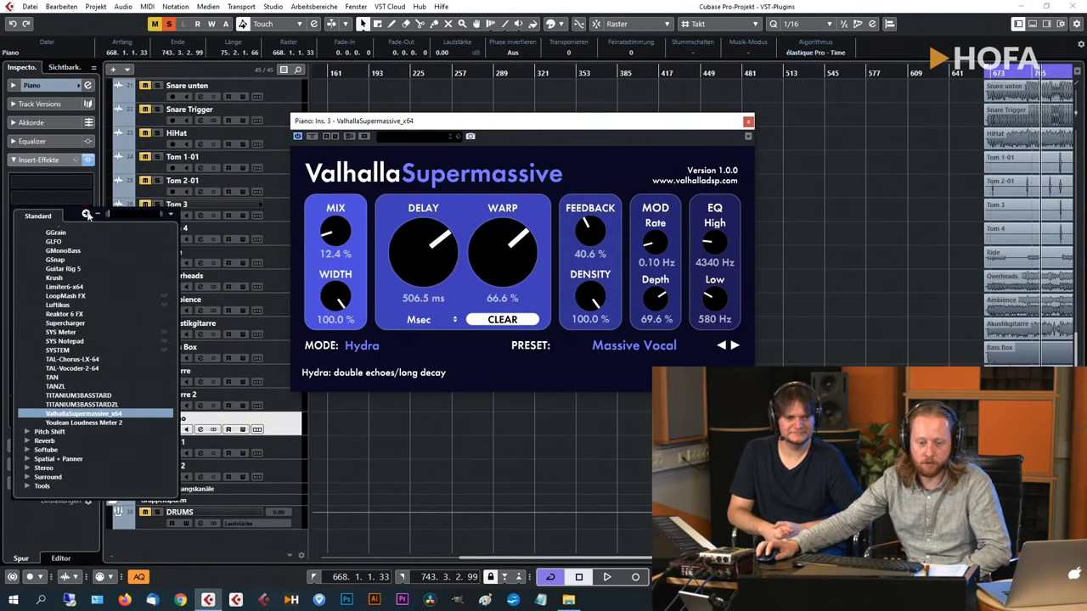
left_click(58, 236)
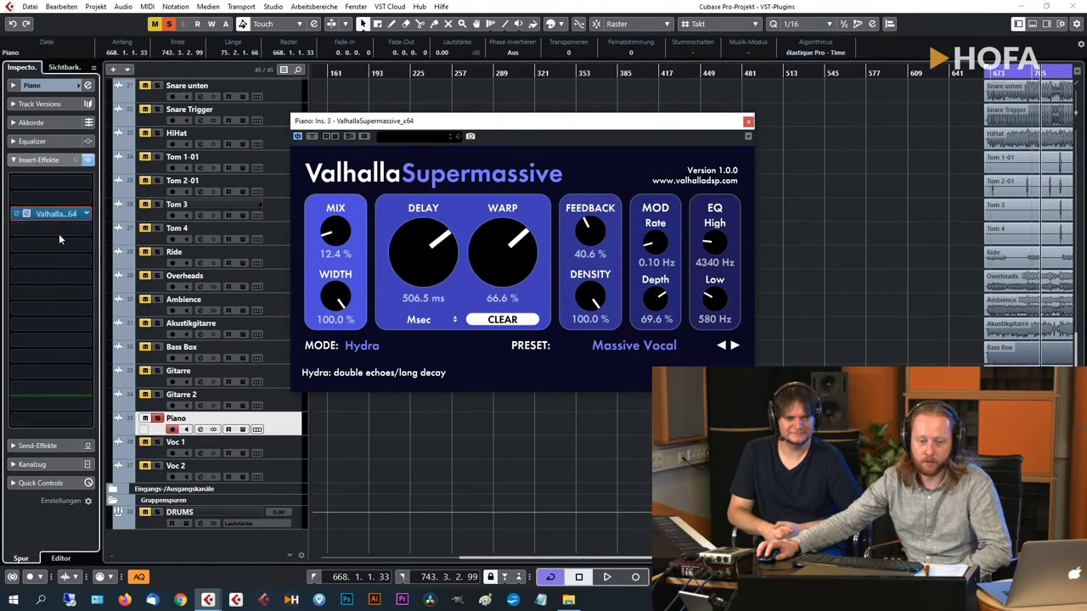
left_click(515, 327)
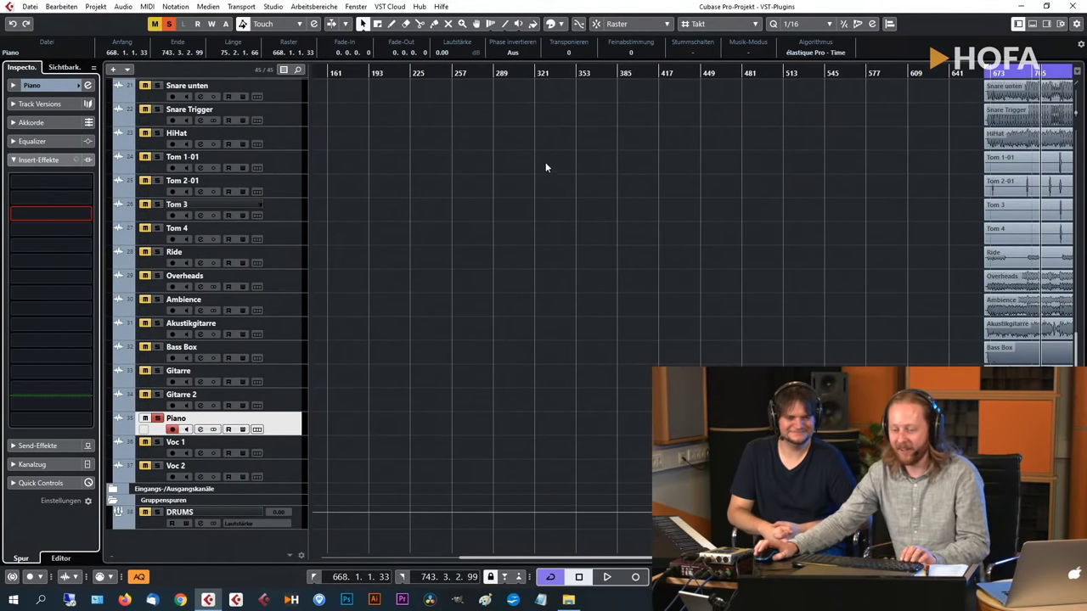
Clear the solo on the Piano track and all remaining solos, and set the playhead inside the Song section.
left_click(157, 418)
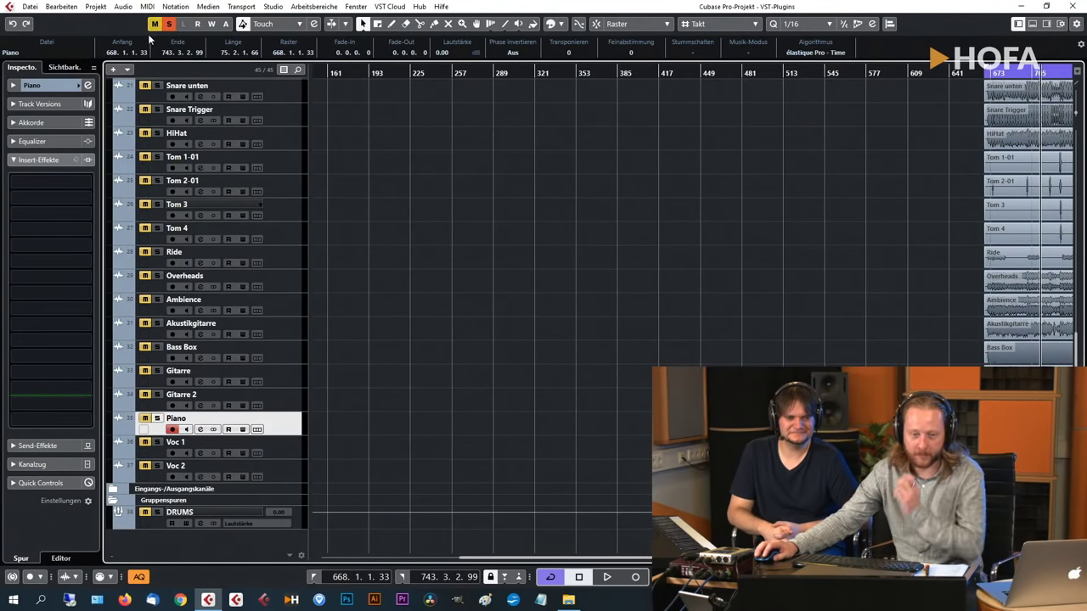
left_click(168, 24)
scroll(484, 214, "up", 5)
scroll(479, 212, "down", 5)
scroll(468, 209, "up", 5)
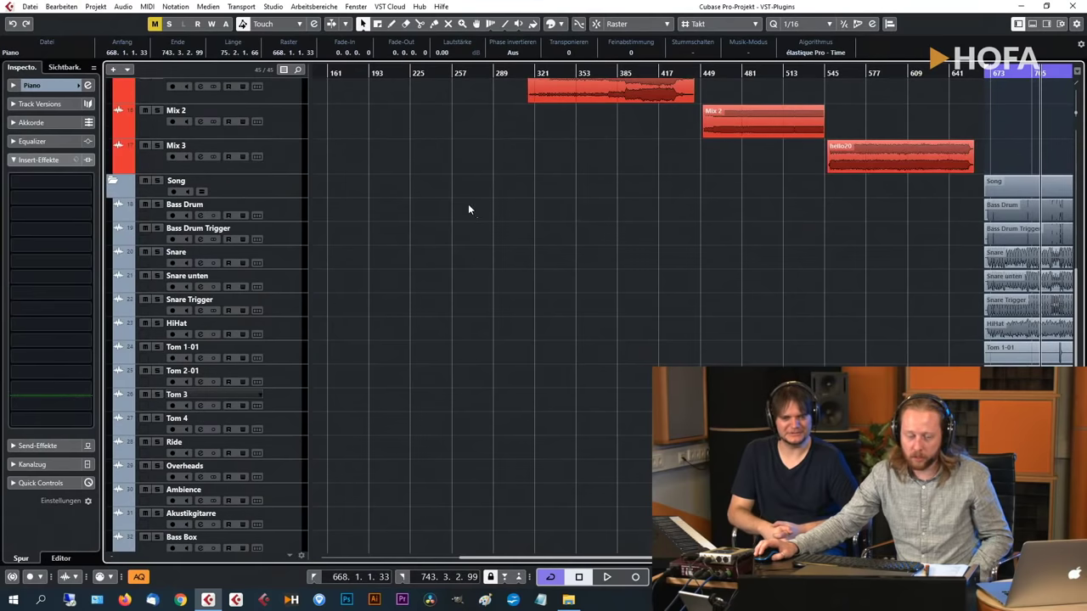
scroll(1014, 74, "right", 1)
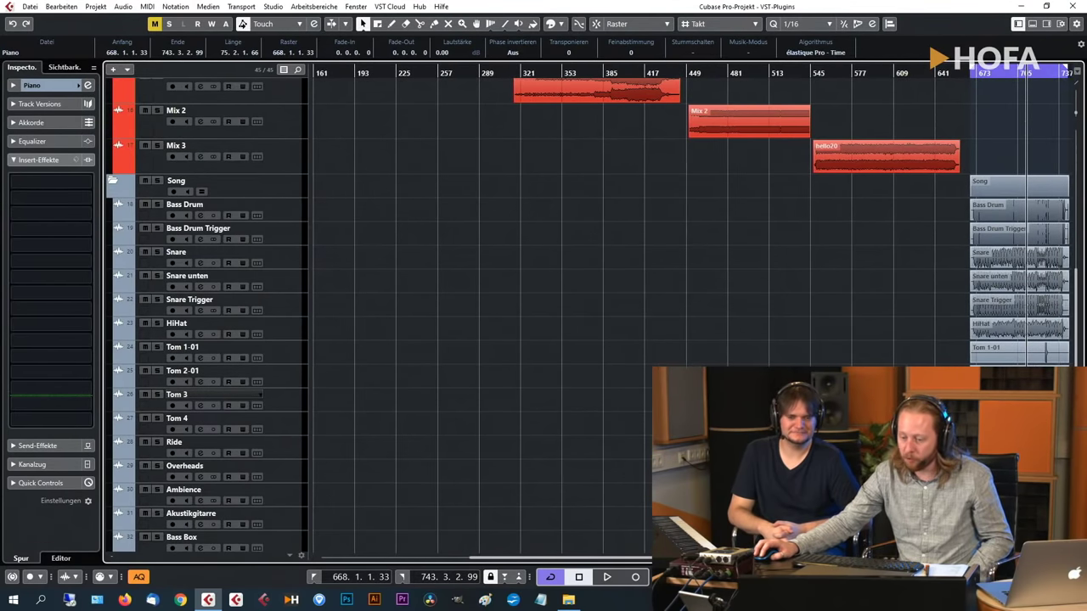
left_click(1014, 74)
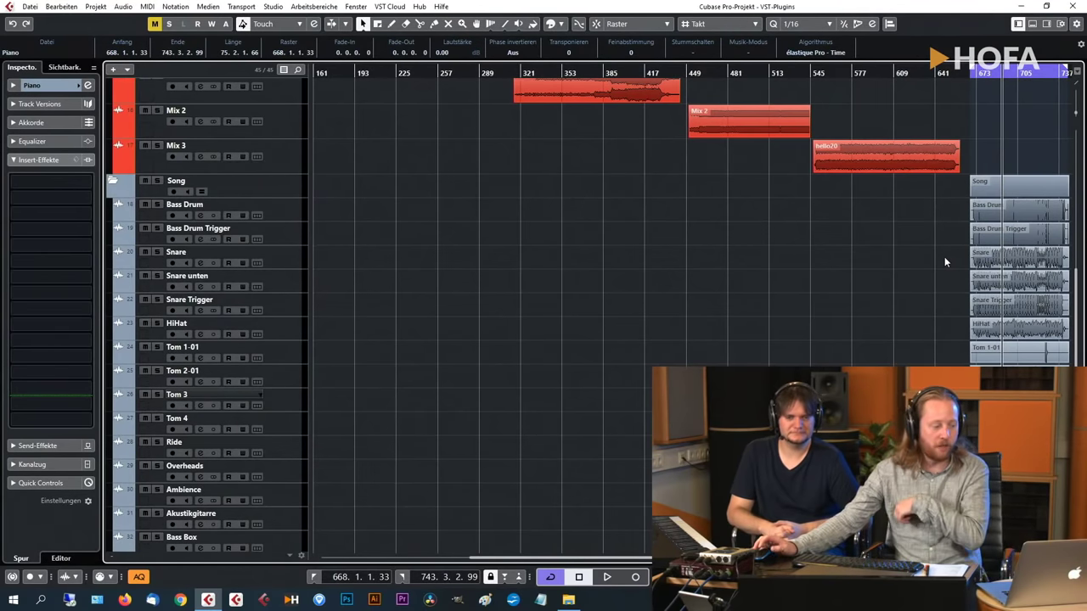
Look through the Song folder's tracks, from the bass drum and snare to the overheads and ambience, for a suitable source.
left_click(293, 257)
scroll(960, 247, "down", 3)
scroll(959, 248, "up", 5)
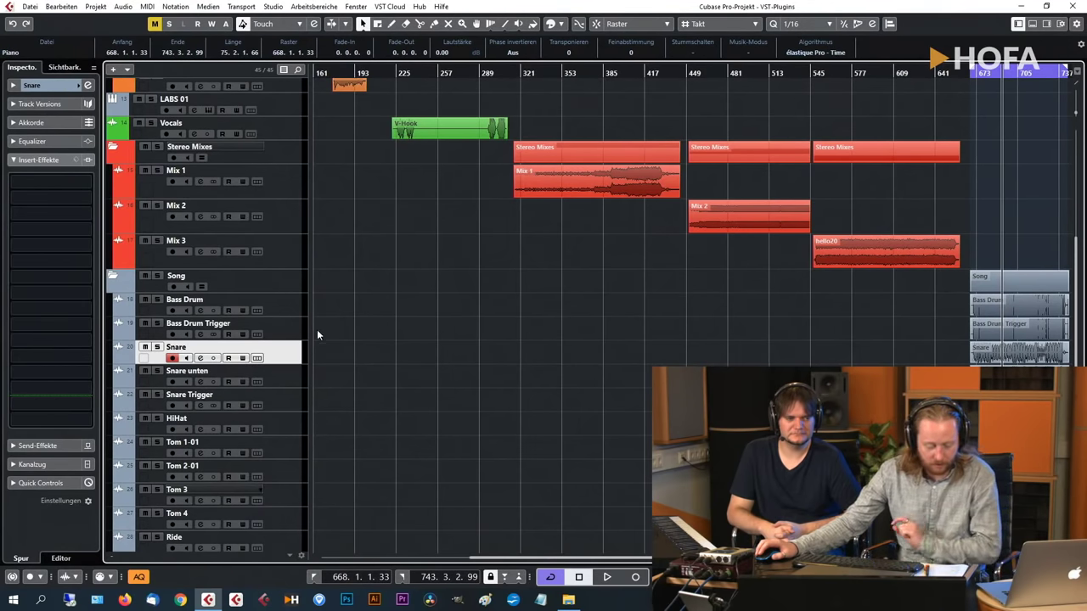
left_click(301, 304)
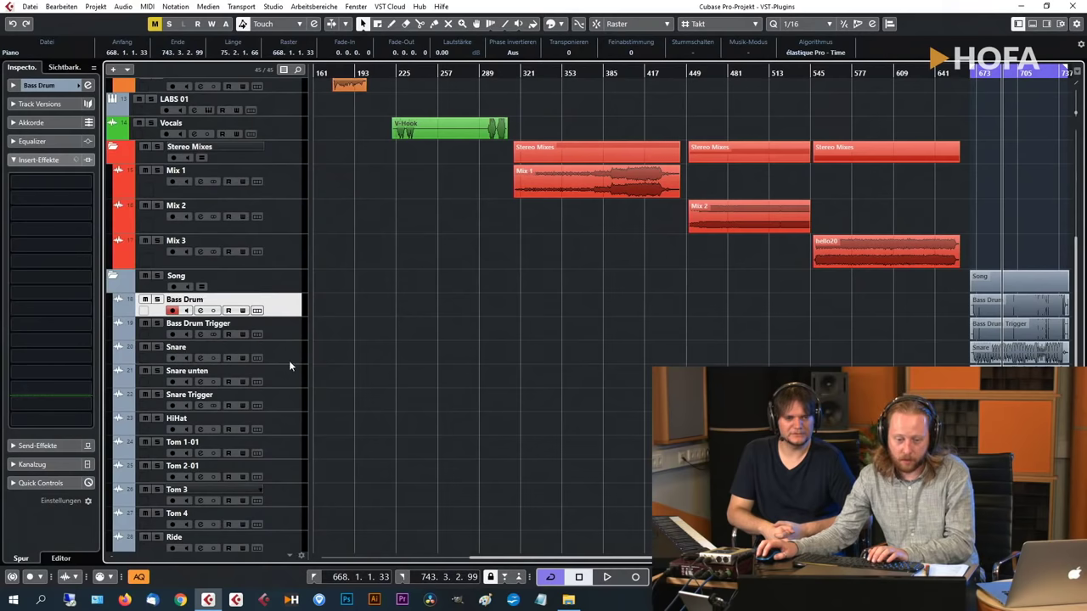
left_click(289, 360)
scroll(476, 348, "down", 5)
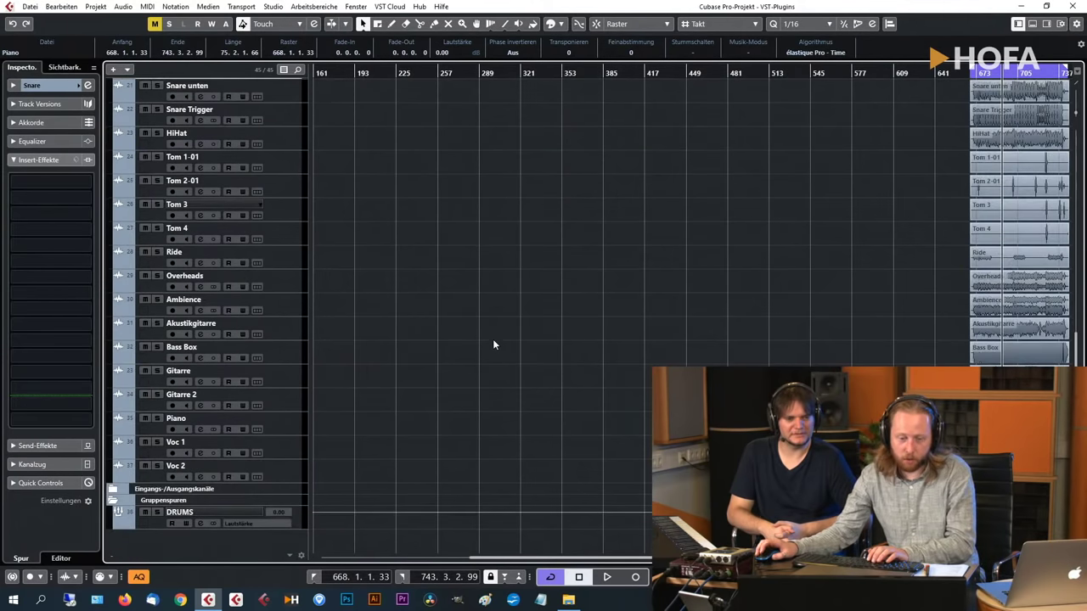
left_click(302, 237)
left_click(295, 258)
left_click(289, 279)
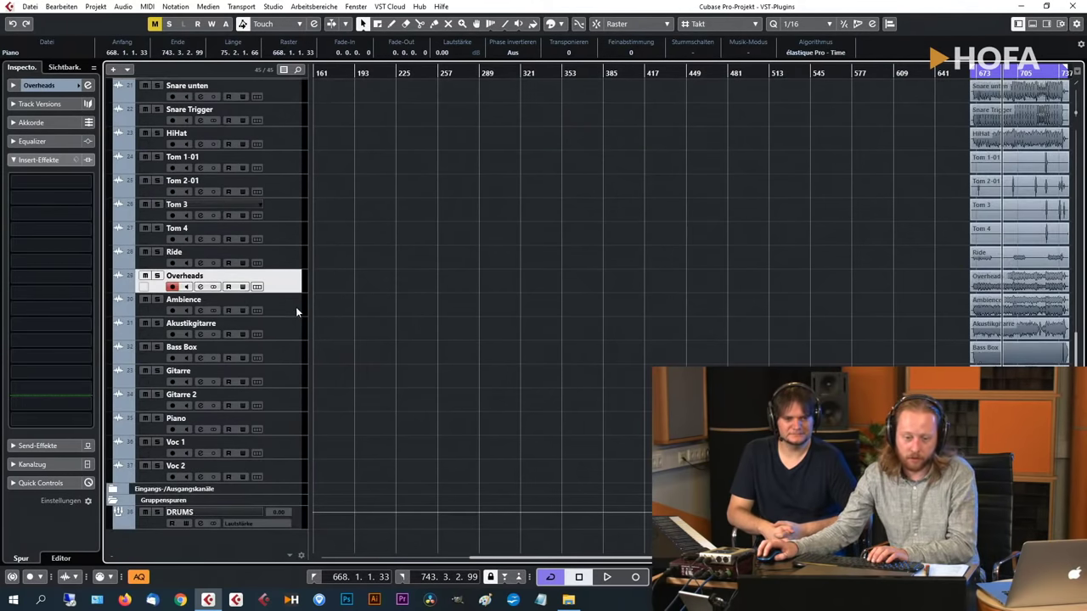
left_click(295, 312)
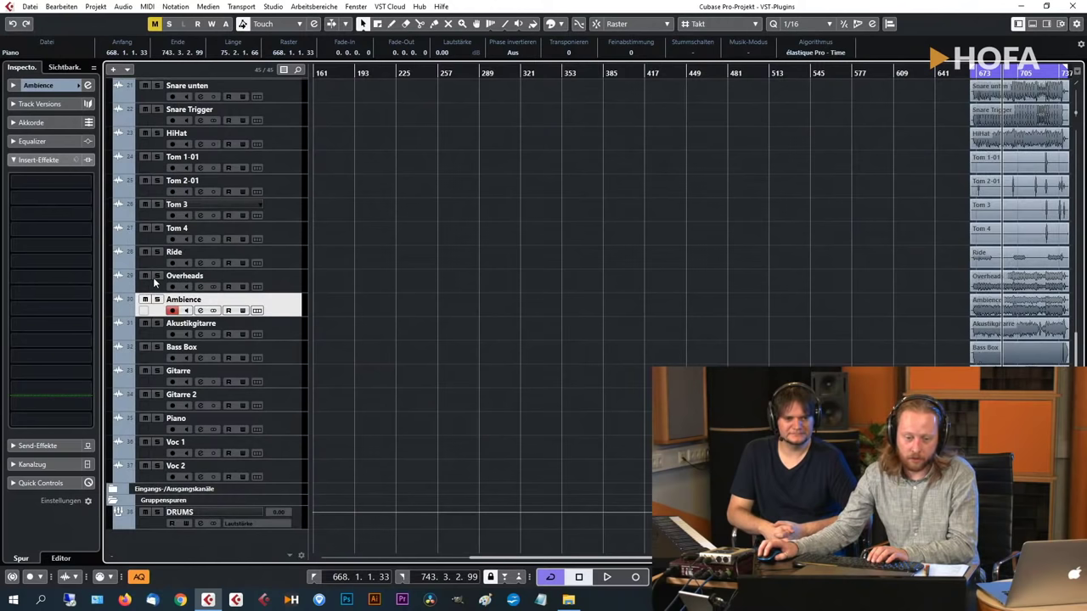
Solo the Akustikgitarre track and play it from near the start of the Song section.
left_click(296, 325)
left_click(157, 323)
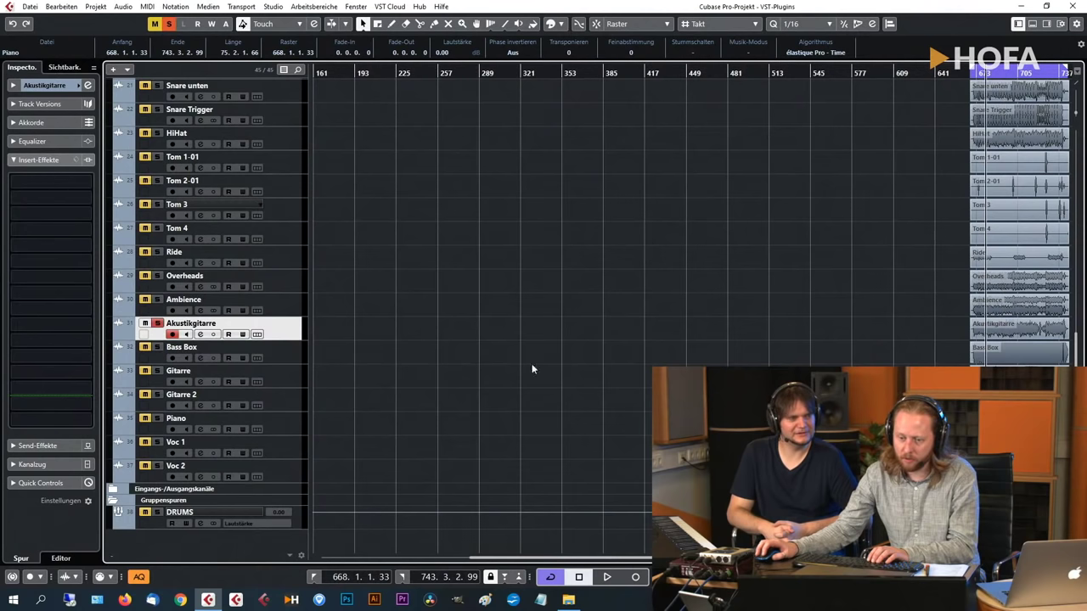
key("space")
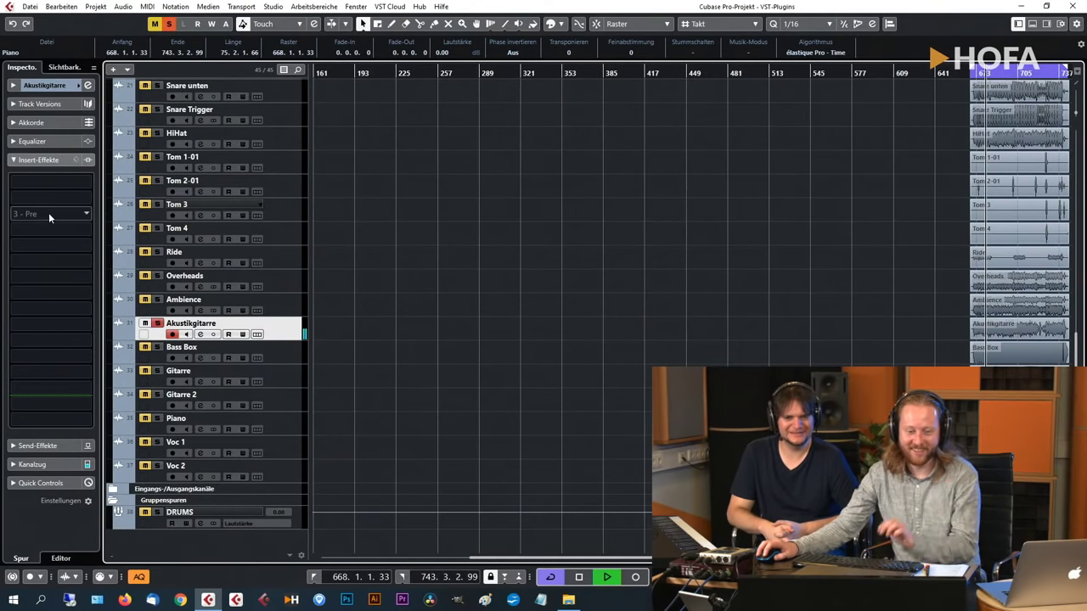
left_click(51, 214)
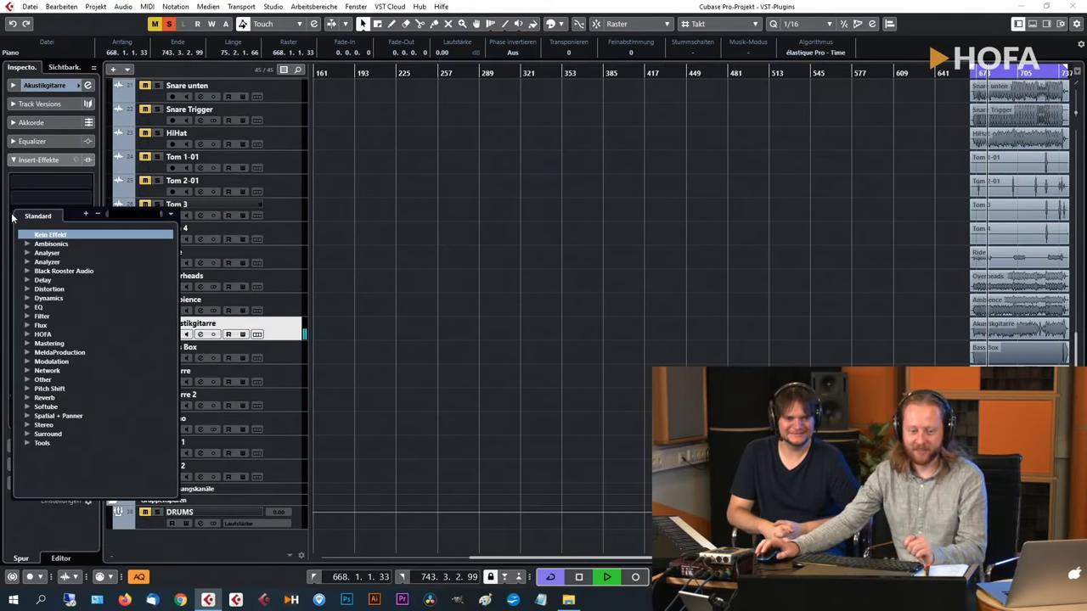
left_click(676, 247)
right_click(676, 247)
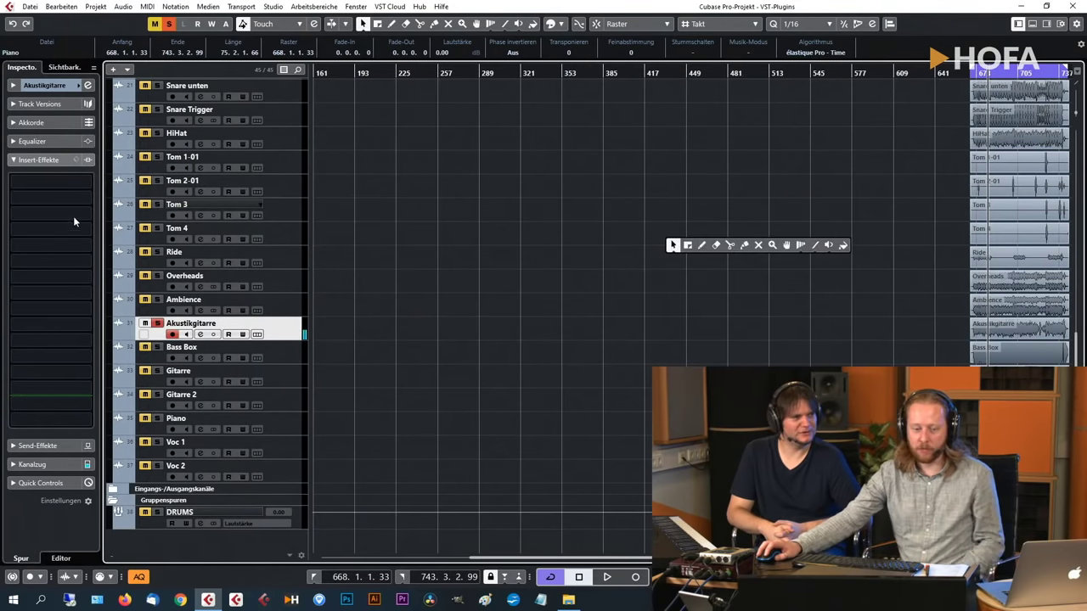
Find TDR Nova by searching for "nova", insert it in Akustikgitarre's second insert slot and move its window up.
left_click(76, 204)
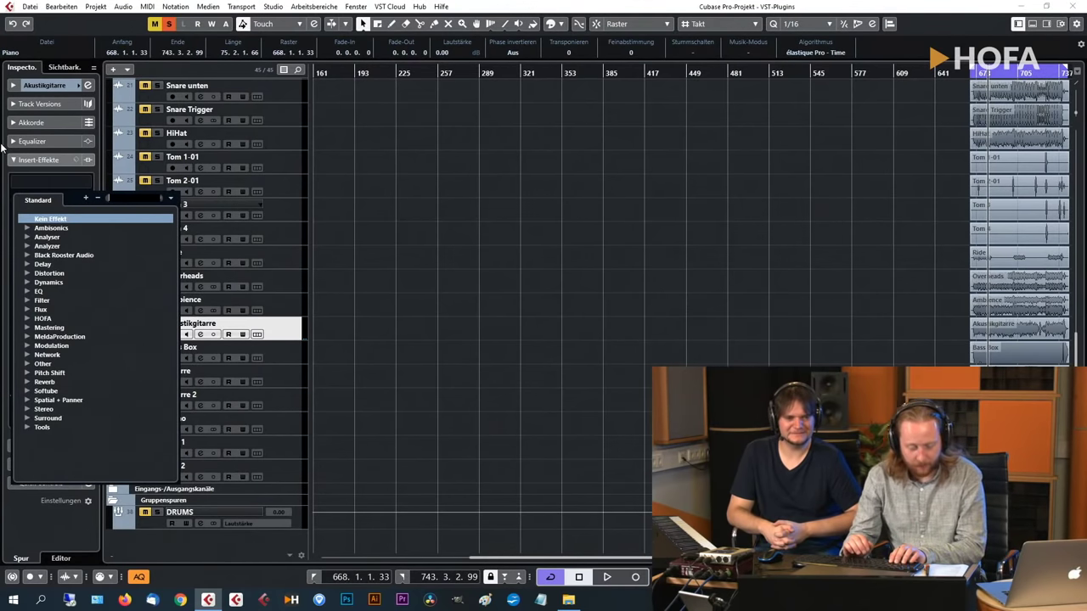
type("nova")
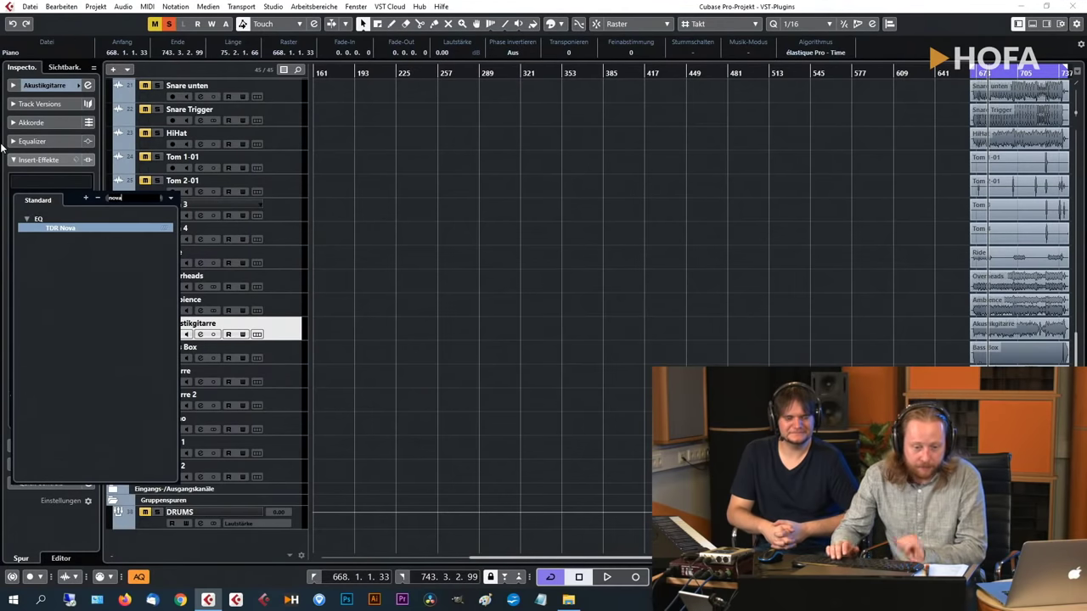
key("Return")
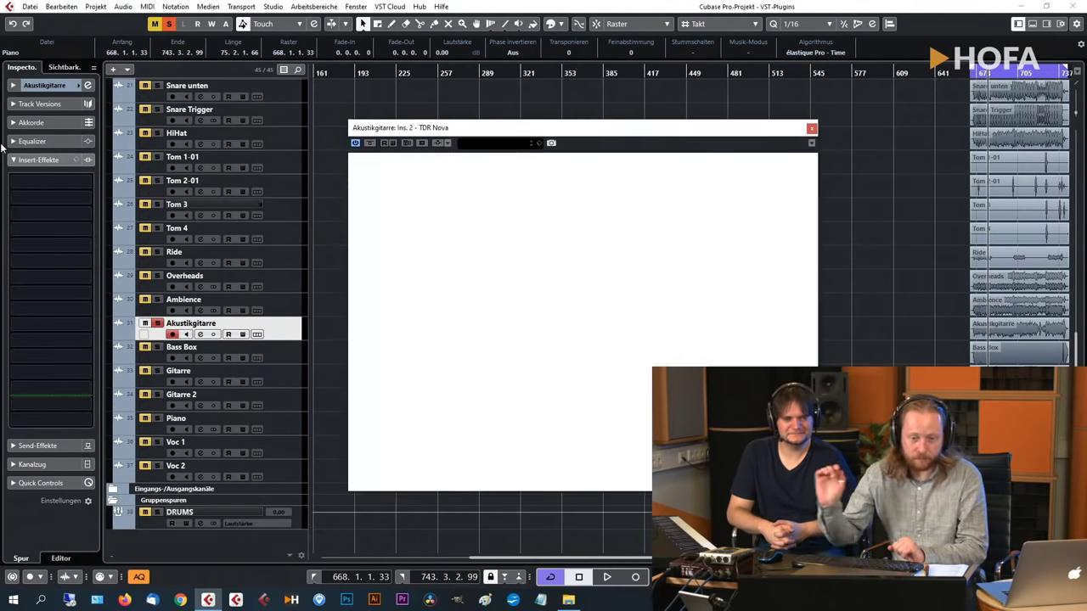
left_click_drag(714, 127, 690, 104)
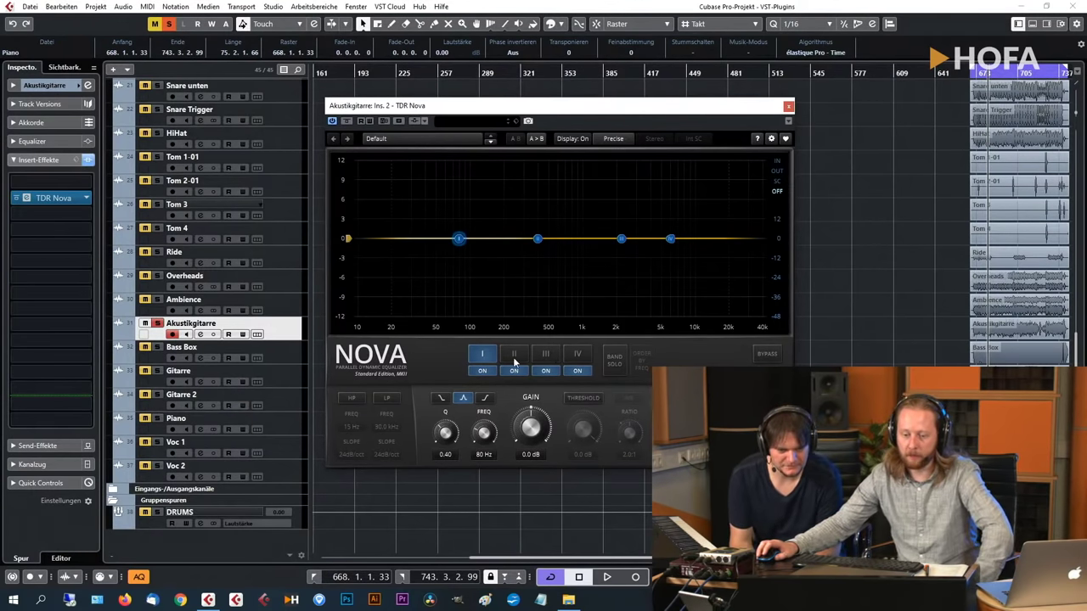
Select band II in TDR Nova and enable its threshold so the band works dynamically.
left_click(483, 361)
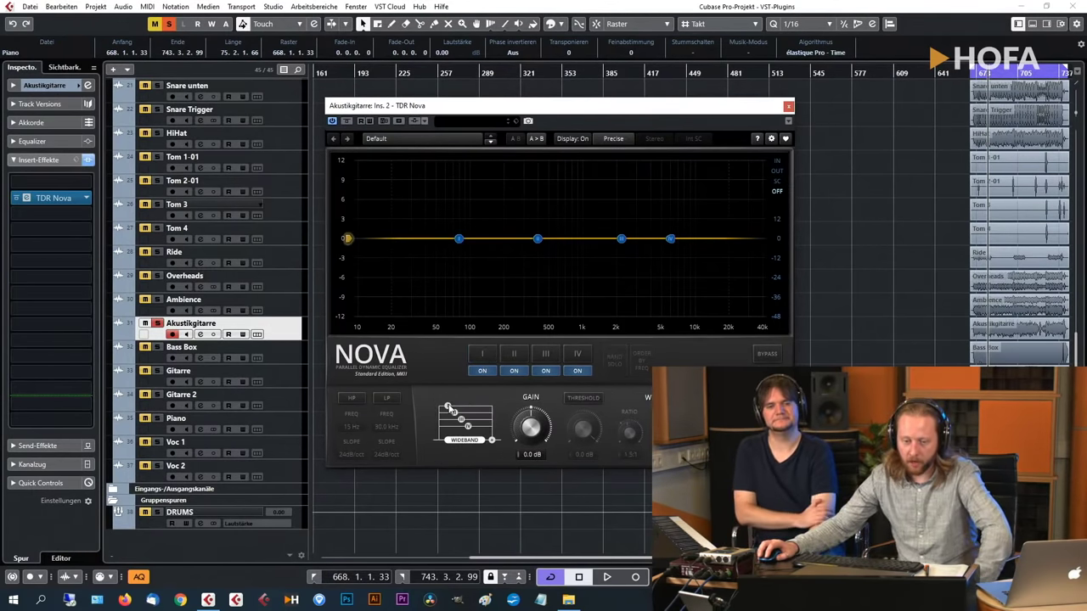
left_click(513, 355)
left_click(541, 356)
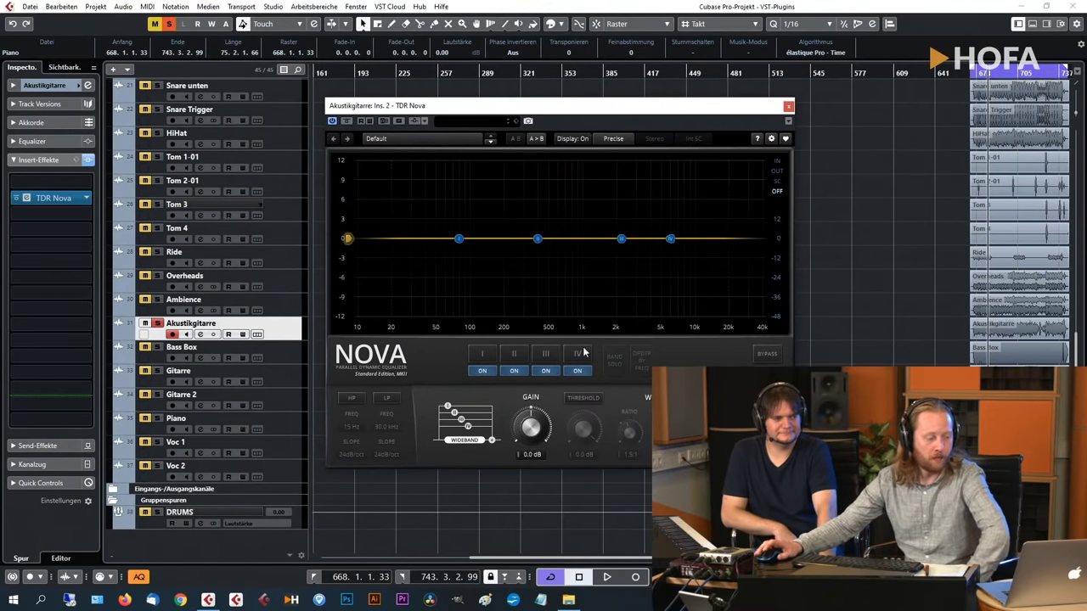
left_click(513, 354)
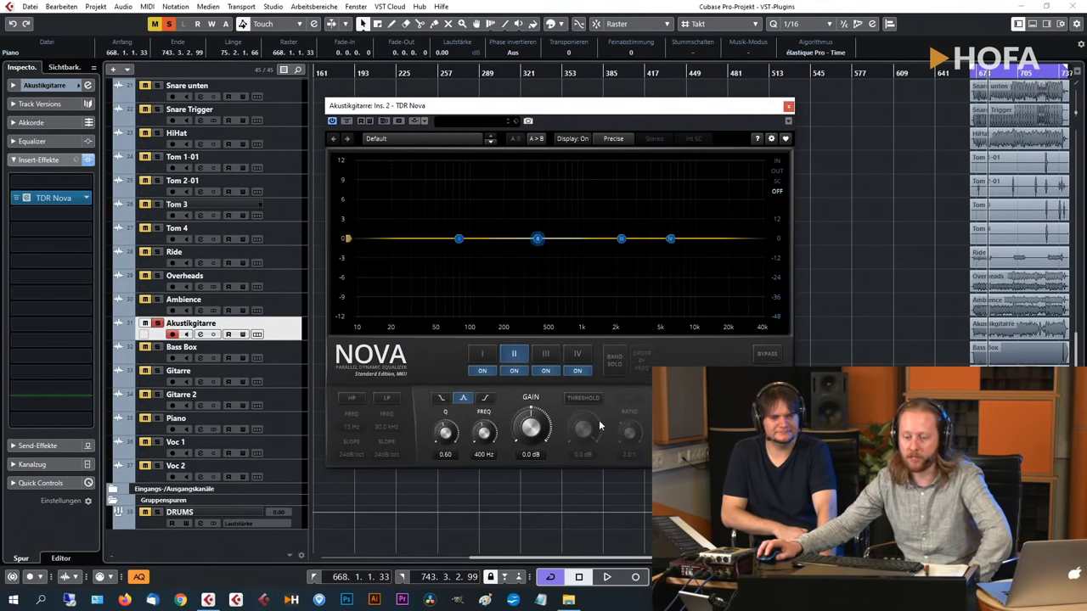
left_click(583, 398)
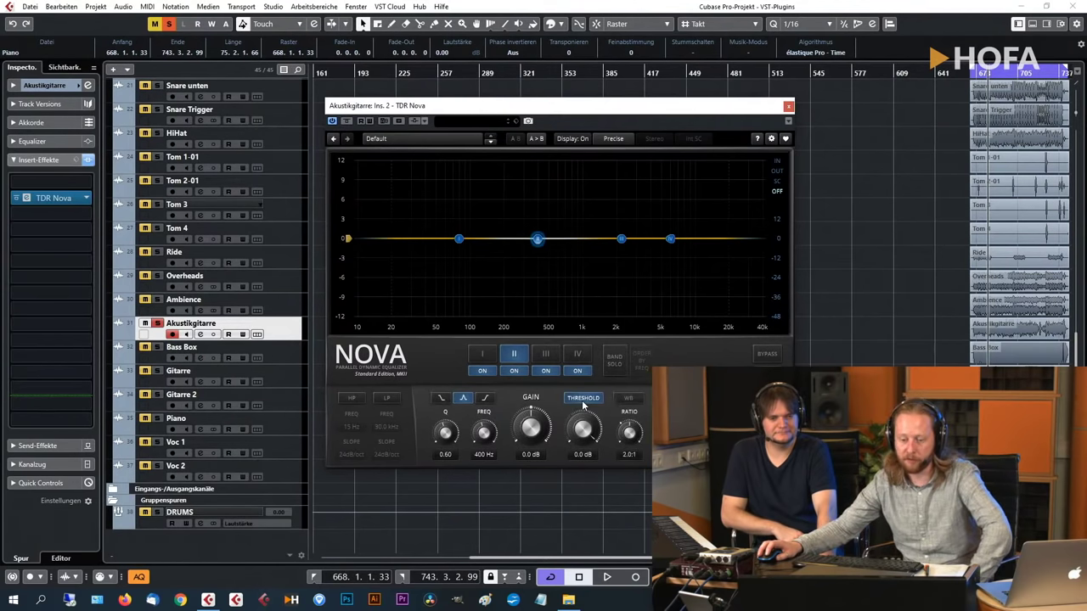
left_click(583, 399)
left_click(591, 399)
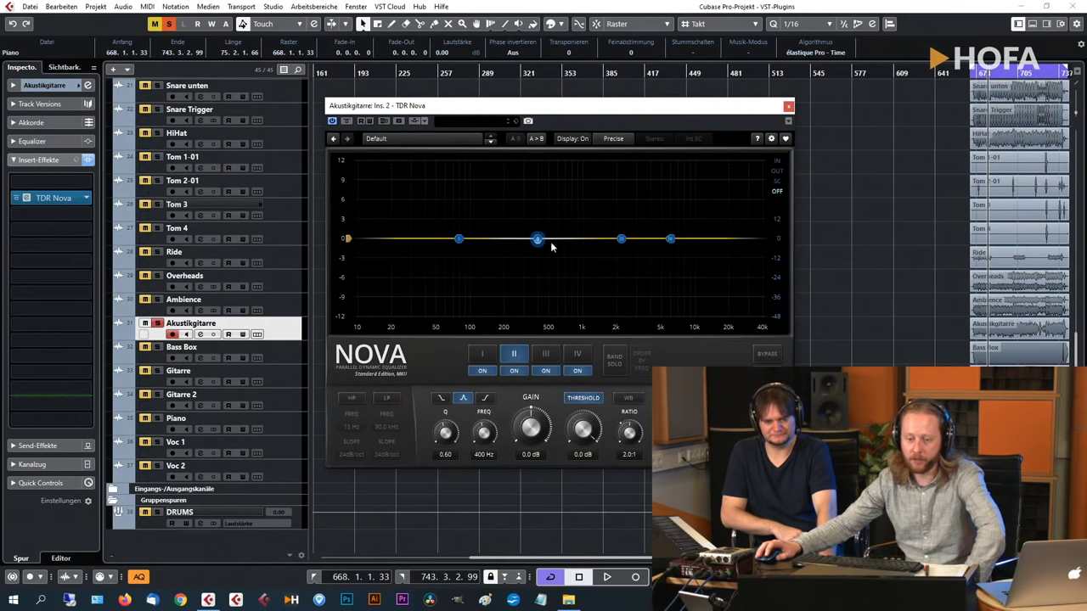
Disable band II's threshold in TDR Nova and deselect the band to return to the wideband controls.
left_click(592, 402)
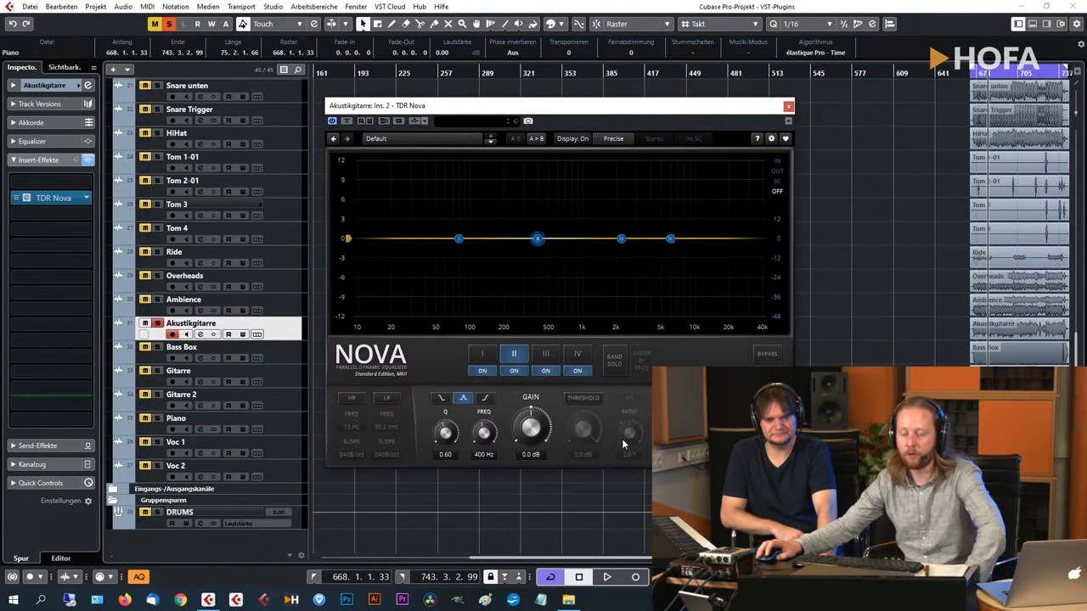
left_click(513, 354)
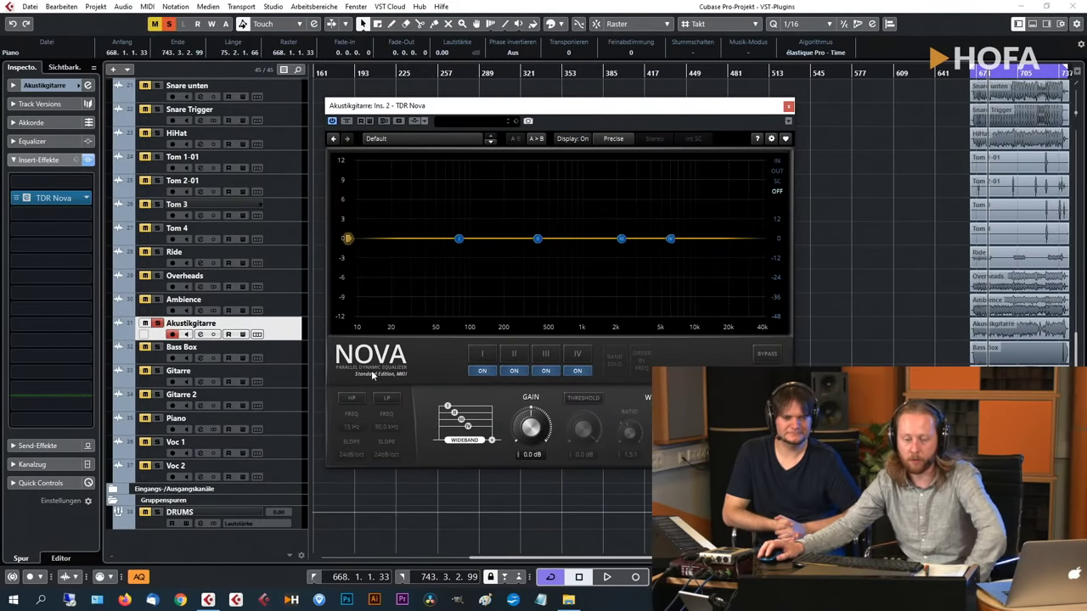
Try out TDR Nova's high-pass and low-pass filters by enabling both and switching them off again.
left_click(351, 399)
left_click(386, 398)
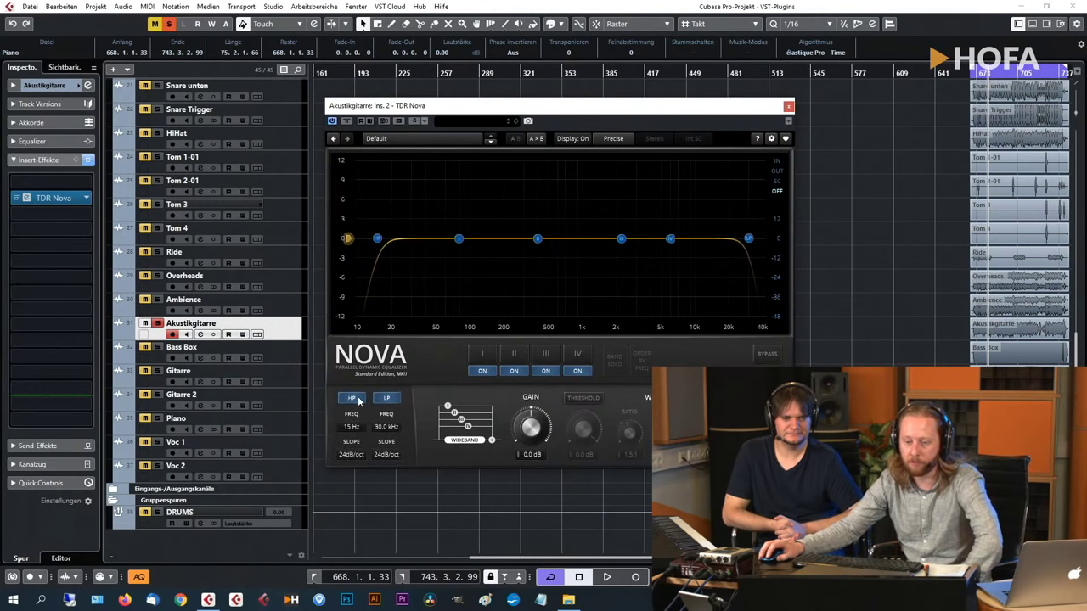
left_click(351, 398)
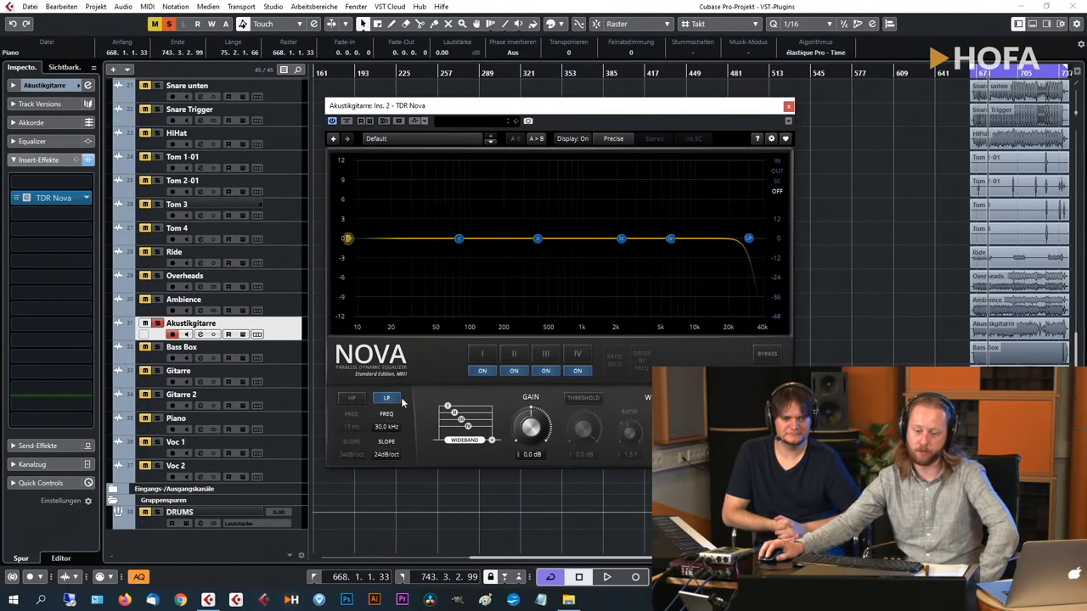
left_click(386, 398)
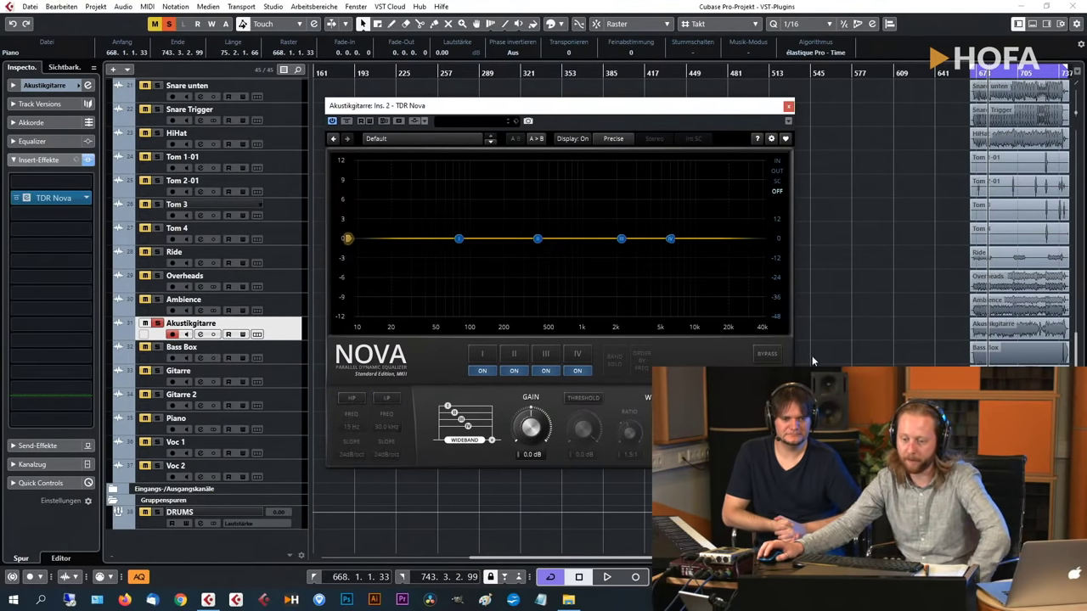
Move TDR Nova's window up, start playback and shift band II to about 208 Hz with a gain of -0.4 dB.
left_click_drag(665, 105, 619, 48)
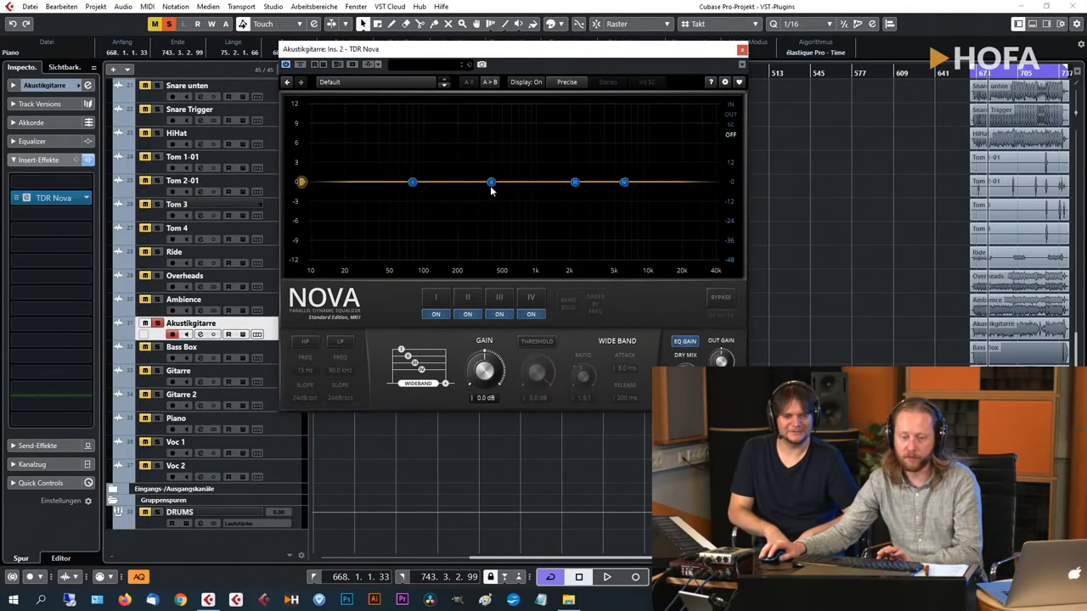
key("space")
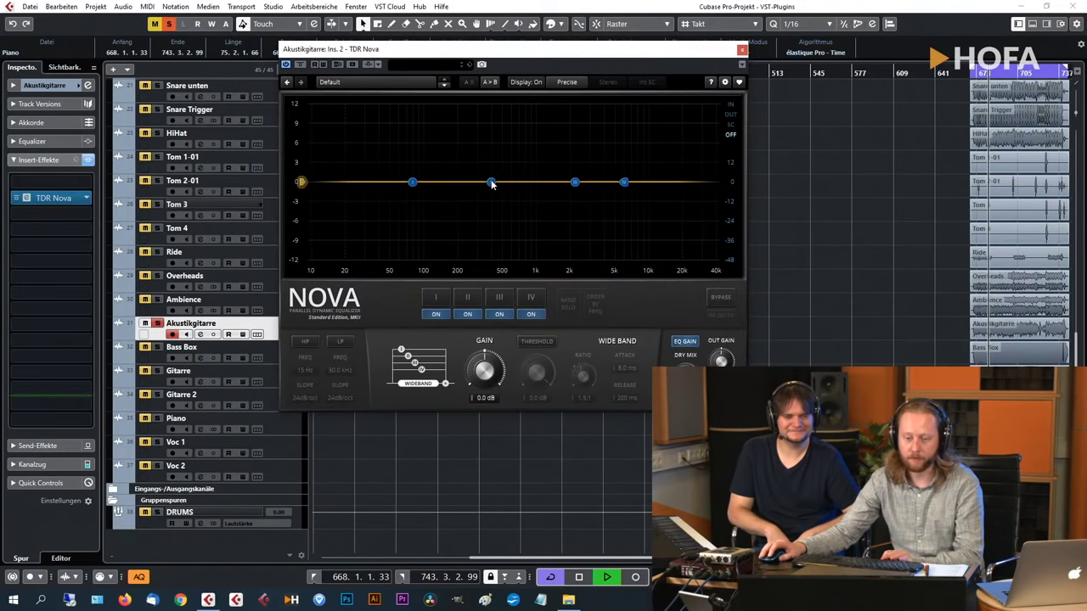
left_click(468, 298)
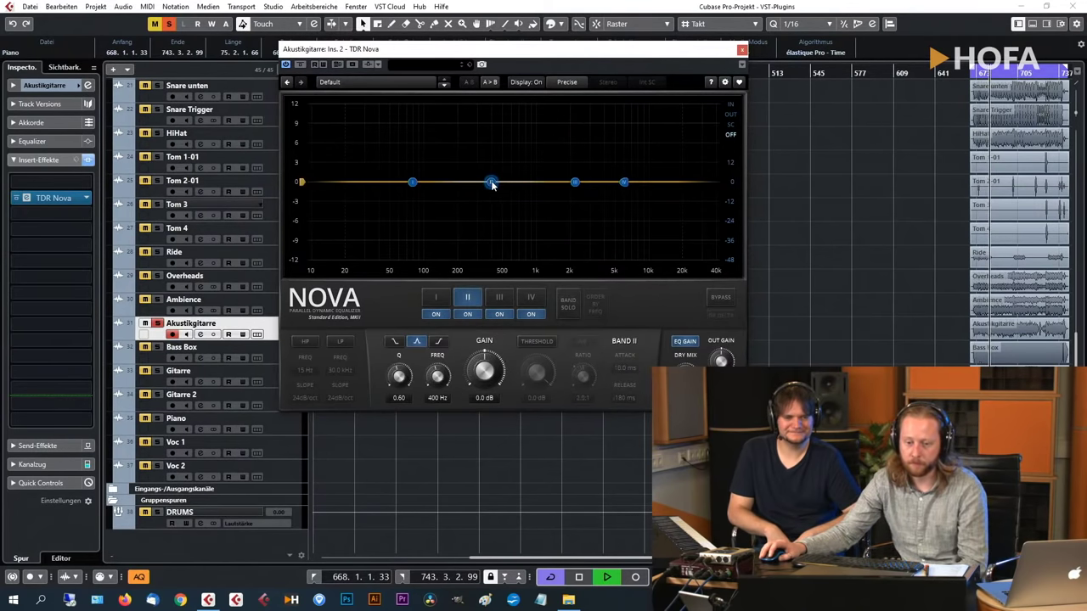
left_click_drag(493, 185, 461, 188)
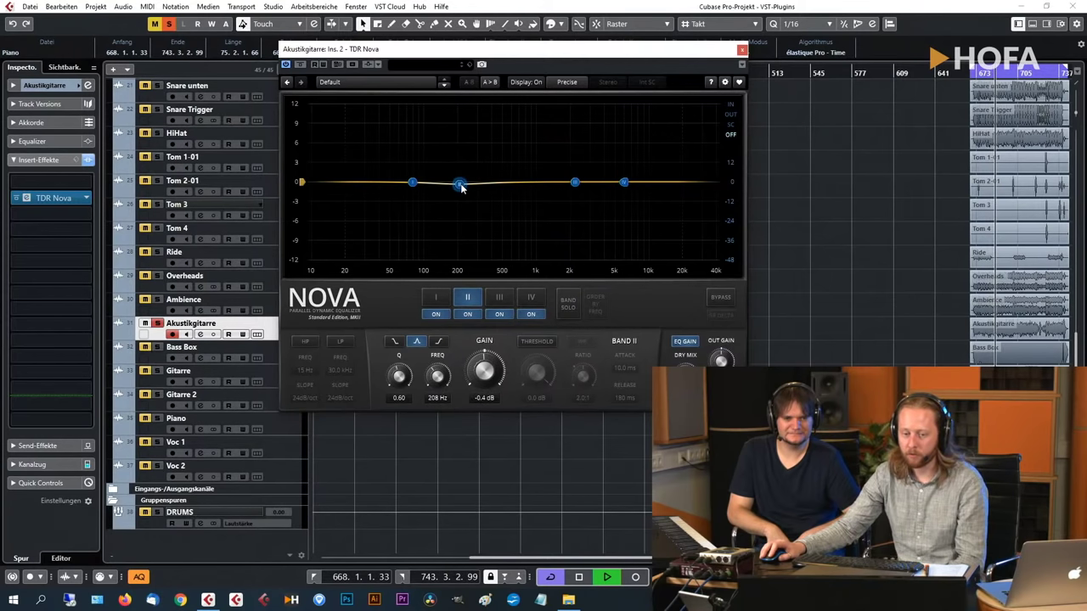
Enable band II's threshold at about -14.8 dB, with the attack at 7.1 ms and the release at 148 ms.
left_click(540, 342)
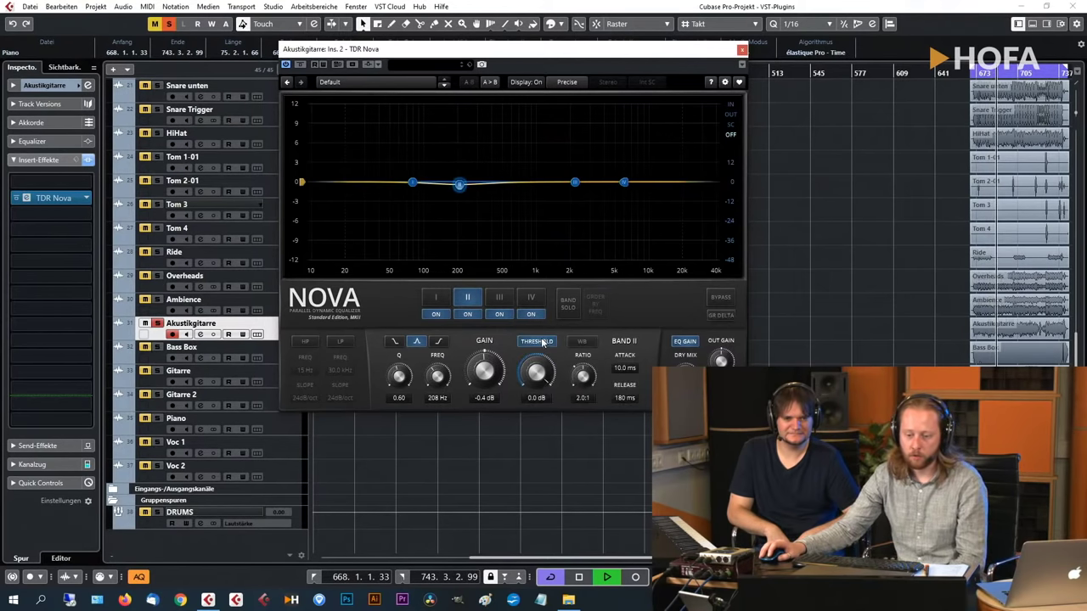
left_click_drag(536, 371, 537, 399)
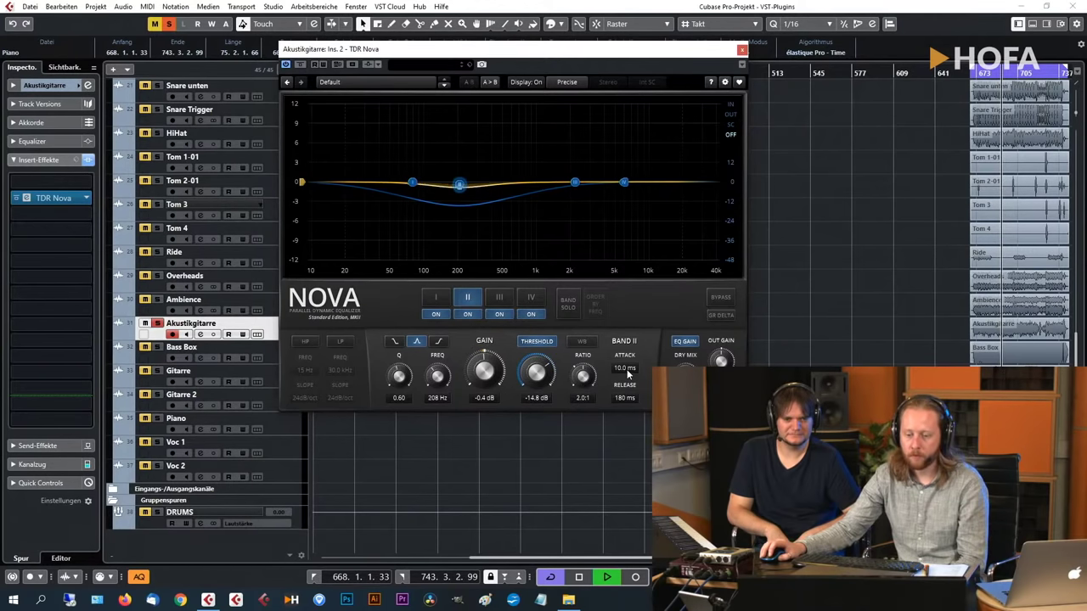
mouse_move(627, 371)
left_mouse_down()
mouse_move(625, 404)
mouse_move(622, 377)
left_mouse_up()
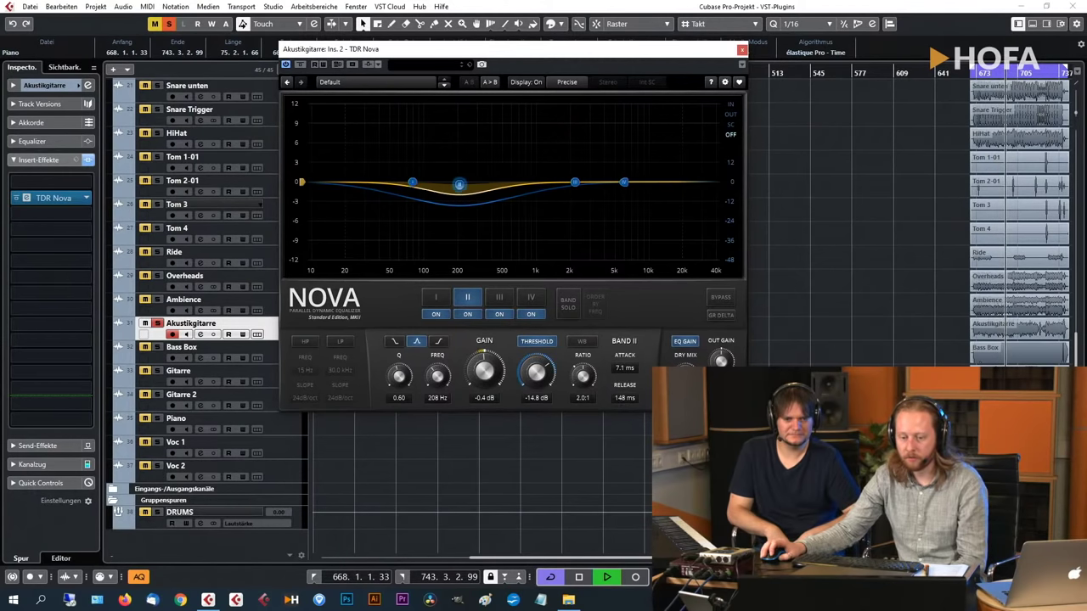
Compare the guitar with TDR Nova bypassed and active, and stop playback.
left_click(721, 299)
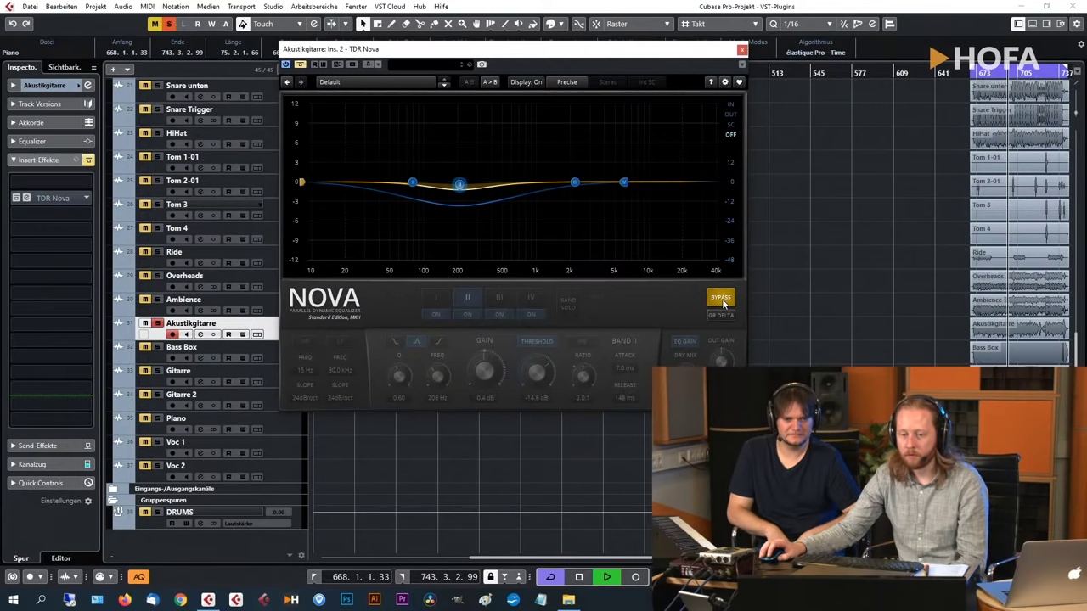
left_click(721, 299)
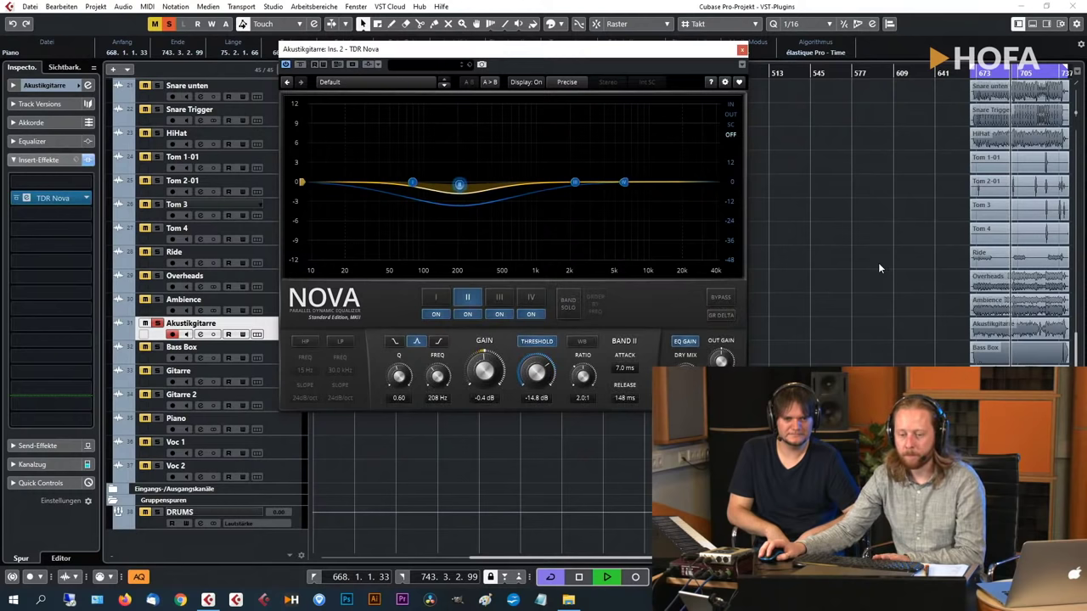
key("space")
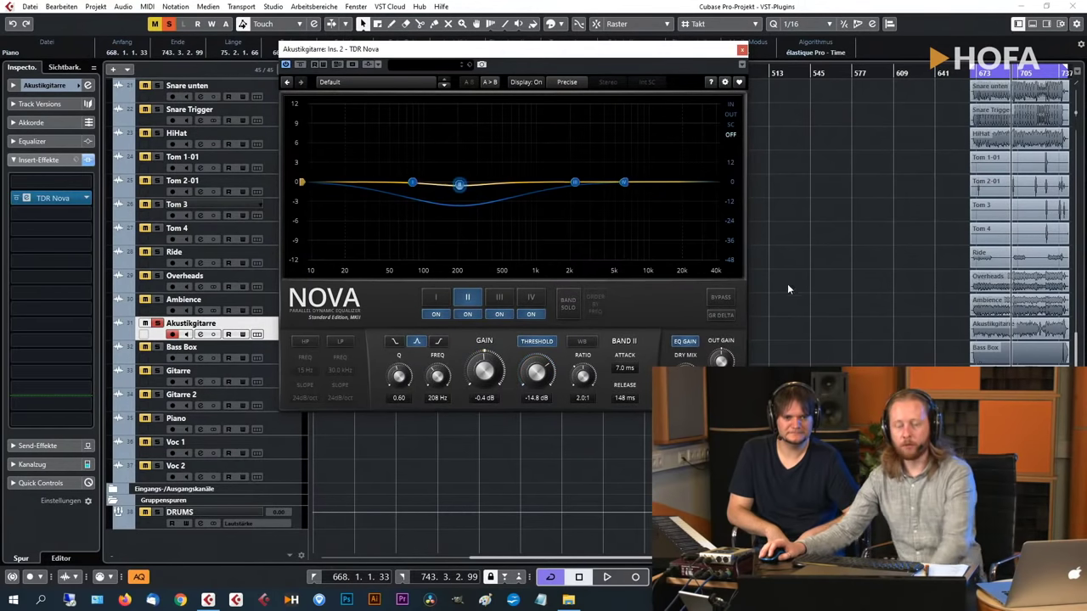
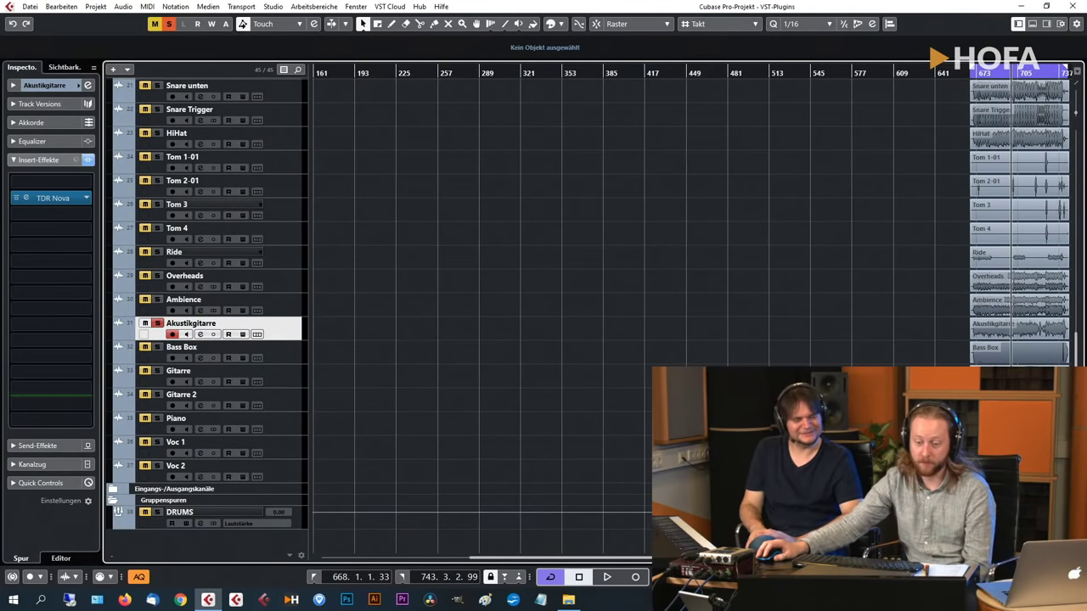
Turn off solo on the Akustikgitarre track.
scroll(693, 311, "left", 1)
left_click(157, 323)
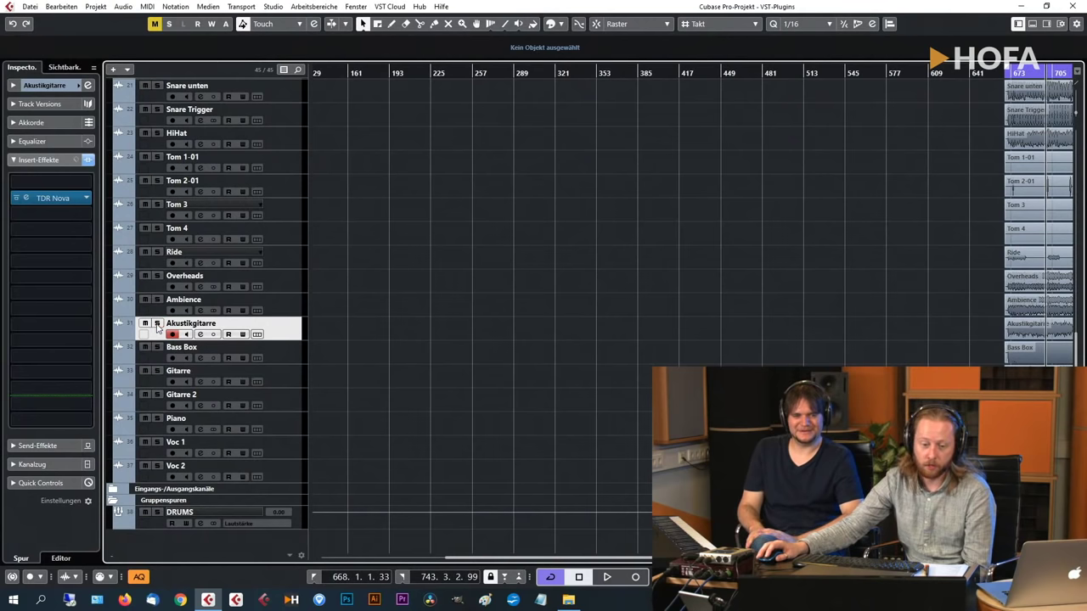
Select the Mix 3 track in the Stereo Mixes folder and place the playback position inside its hello20 clip.
scroll(375, 449, "left", 5)
scroll(583, 343, "up", 10)
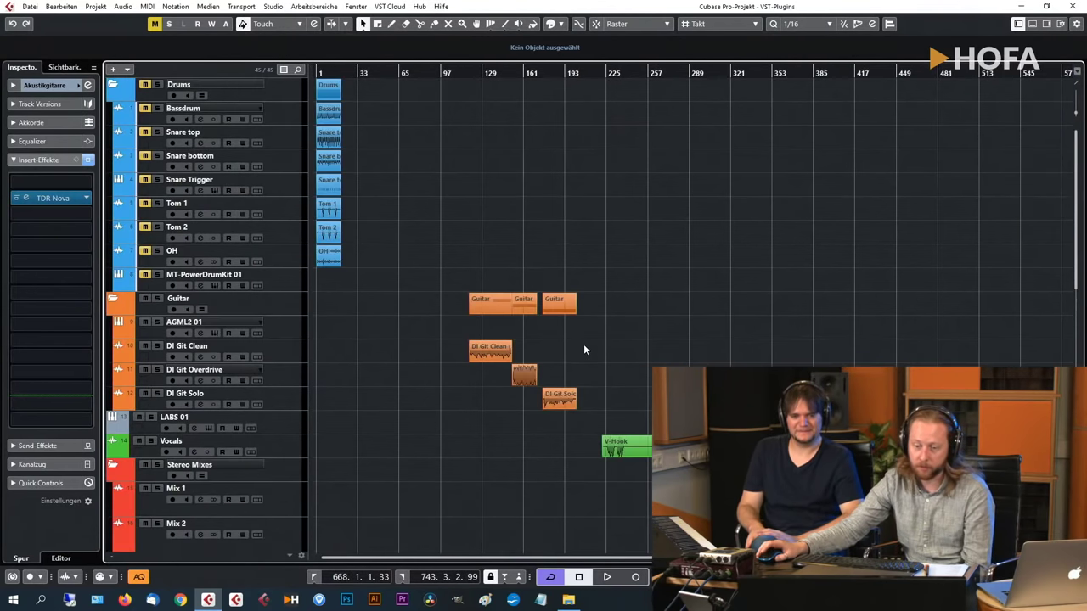
scroll(578, 348, "down", 6)
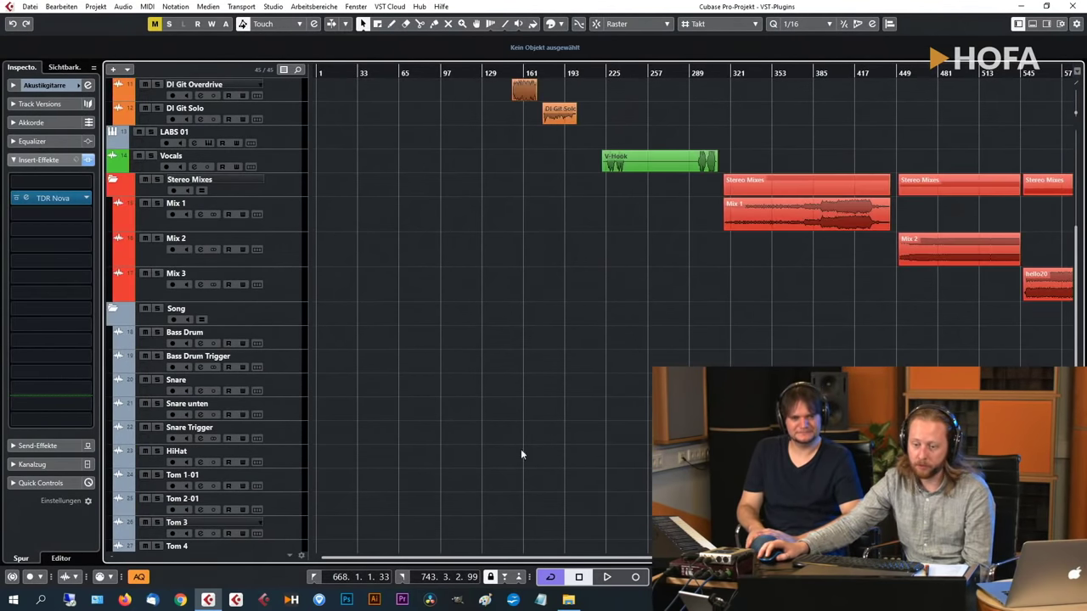
scroll(520, 454, "right", 6)
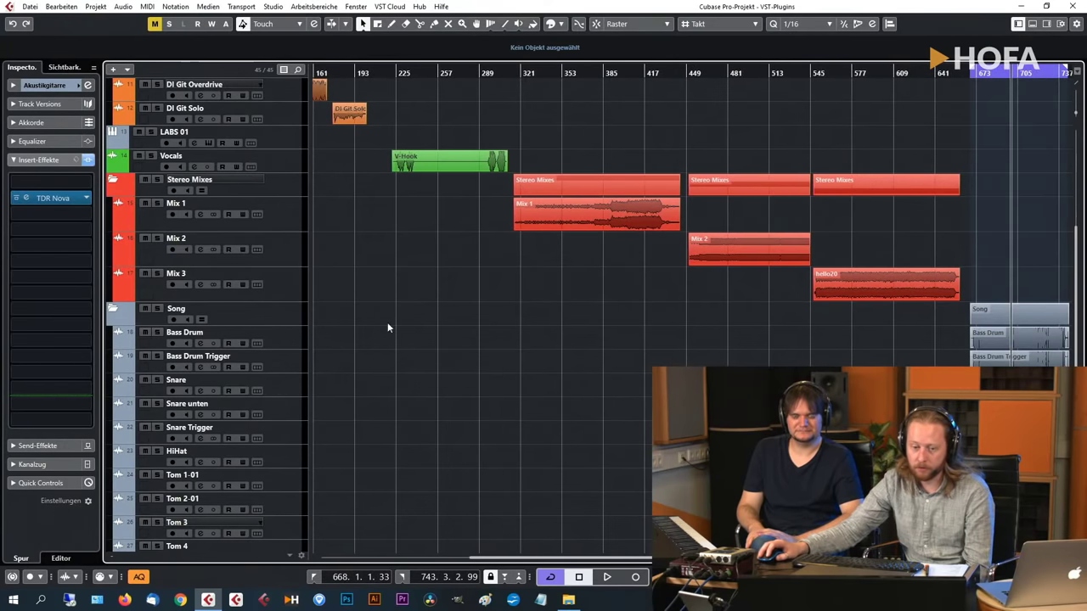
left_click(293, 293)
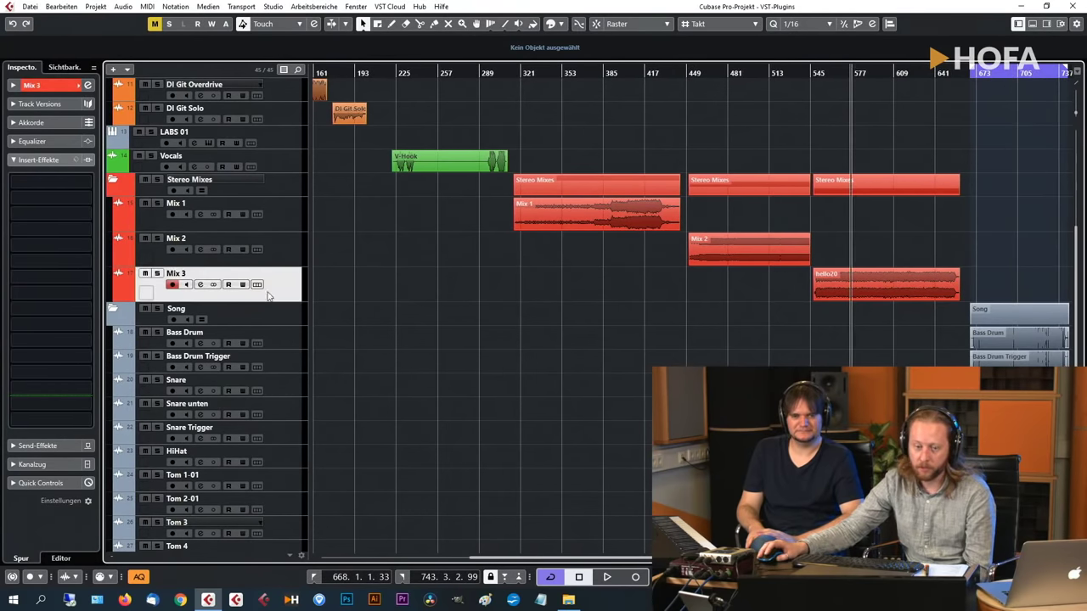
Find TDR Kotelnikov by searching for "kotel", insert it in Mix 3's fourth insert slot and move its window down.
left_click(73, 237)
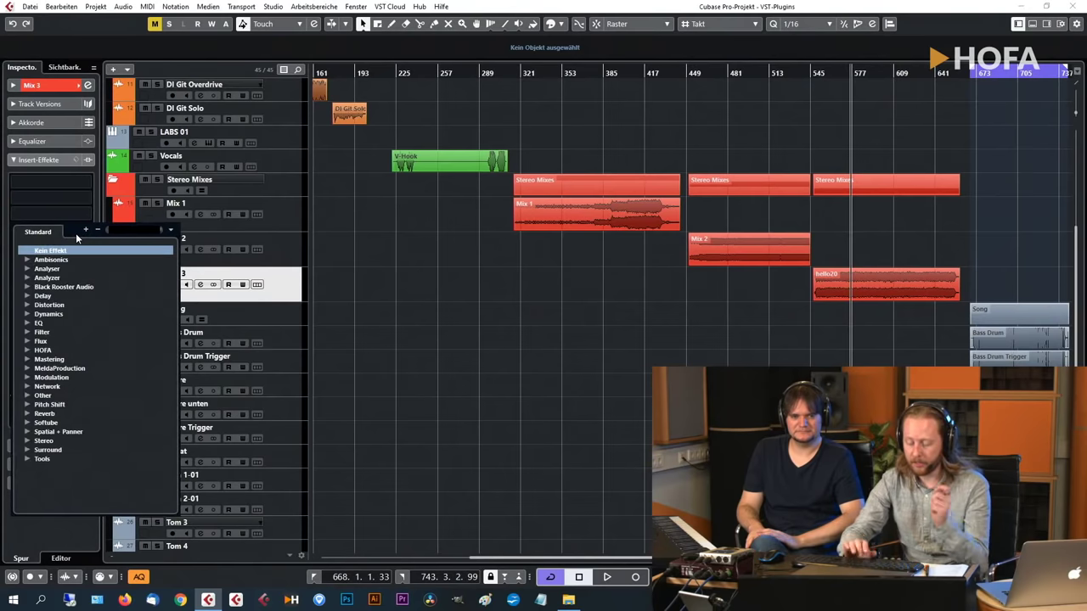
type("kotel")
key("Return")
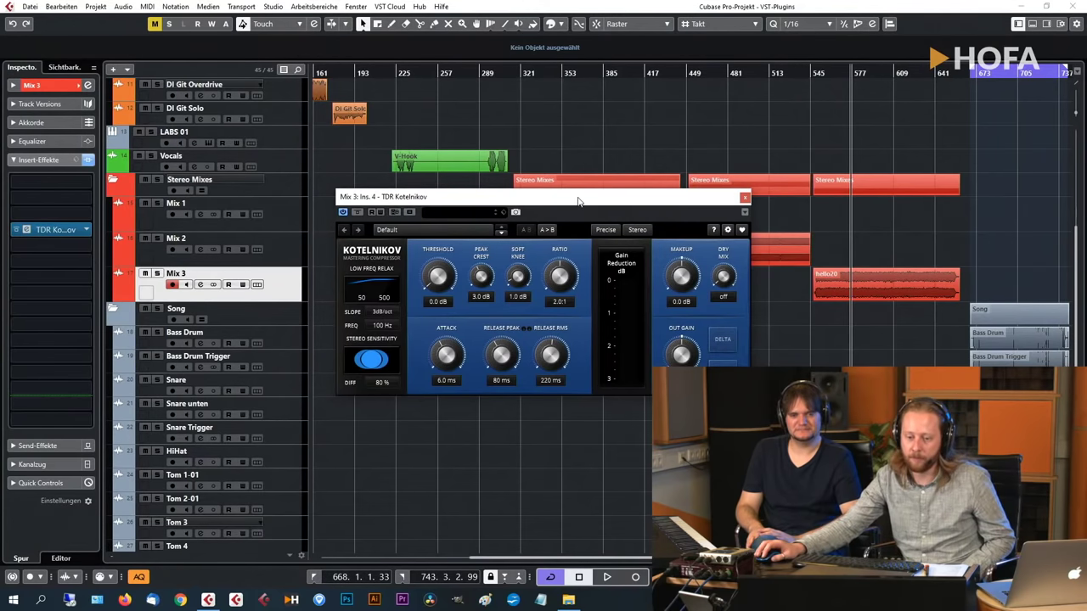
left_click_drag(578, 201, 565, 318)
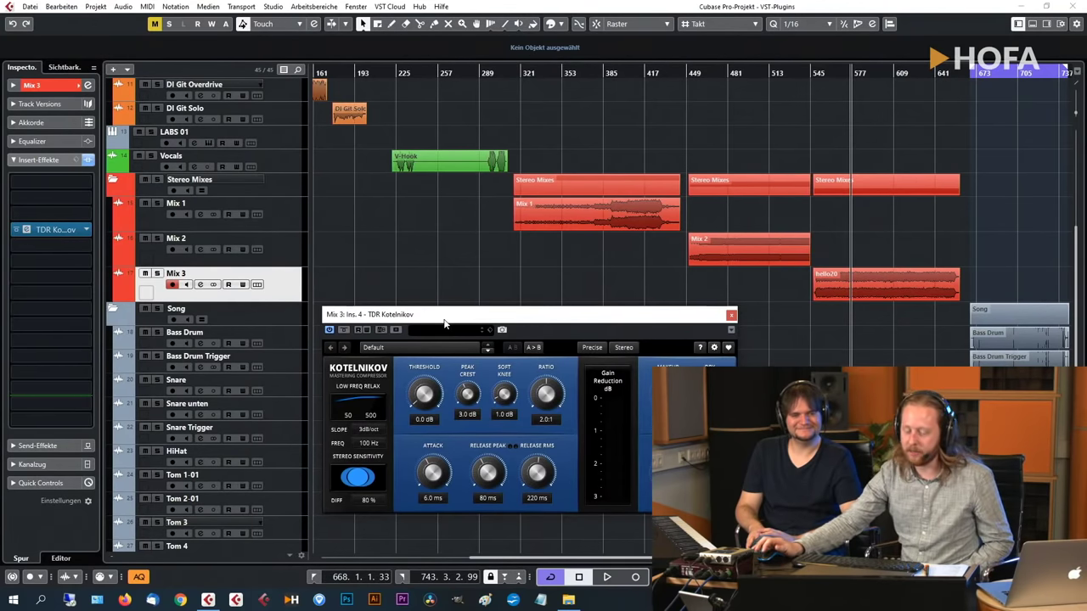
left_click_drag(439, 323, 442, 303)
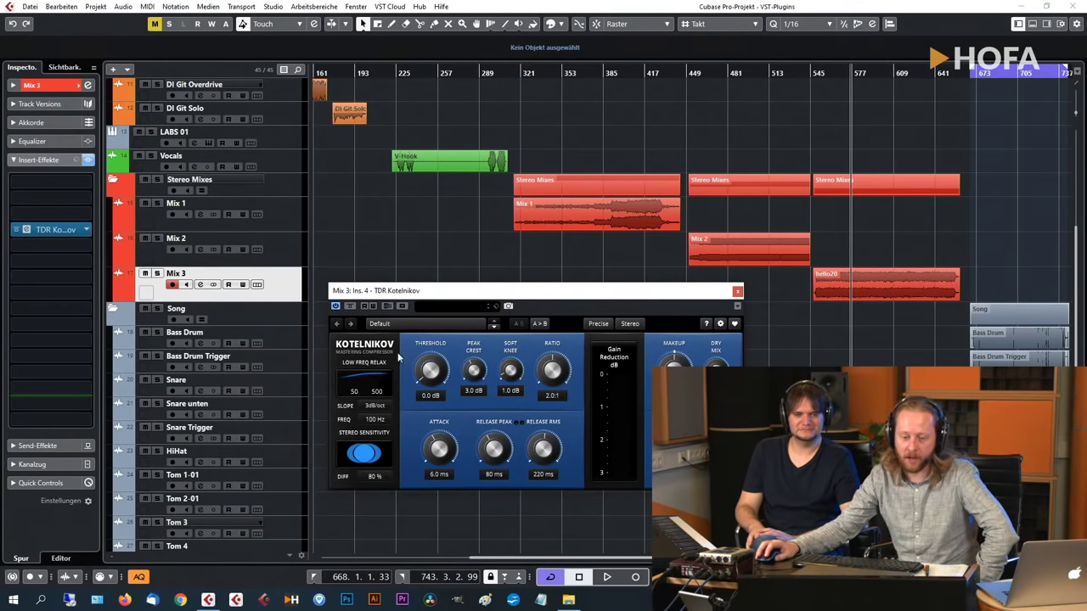
Play the mix and set TDR Kotelnikov's threshold to -25.0 dB and its ratio to 1.9:1.
key("space")
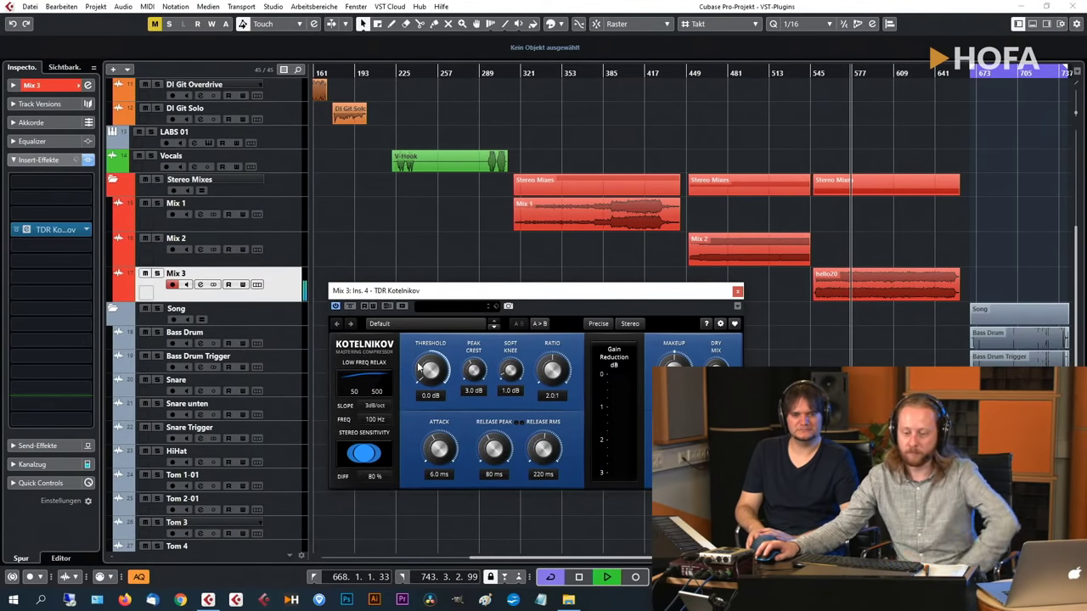
left_click_drag(419, 365, 419, 433)
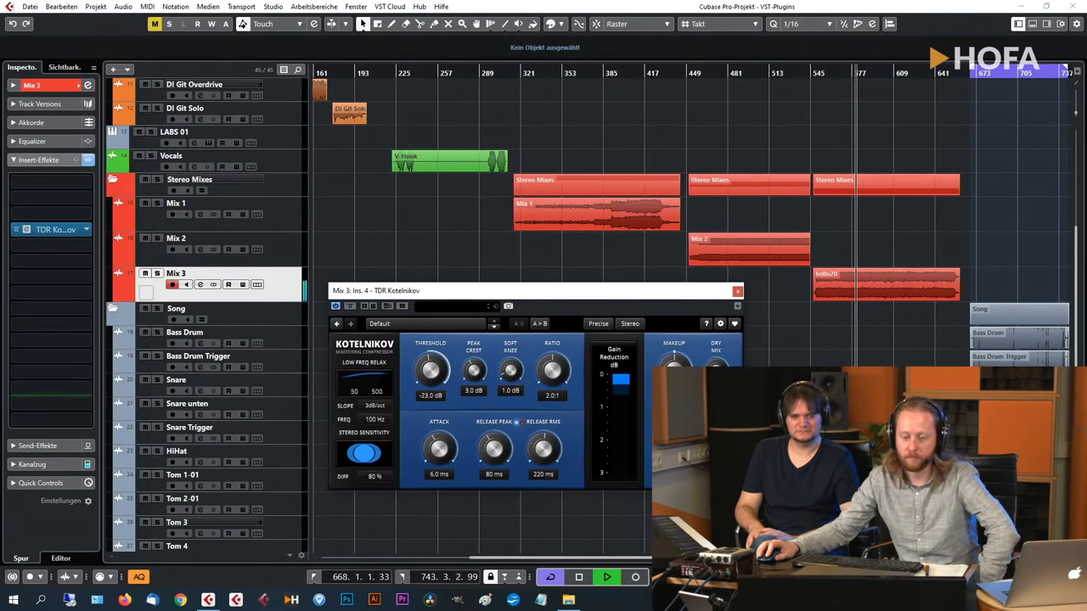
left_click_drag(552, 370, 552, 373)
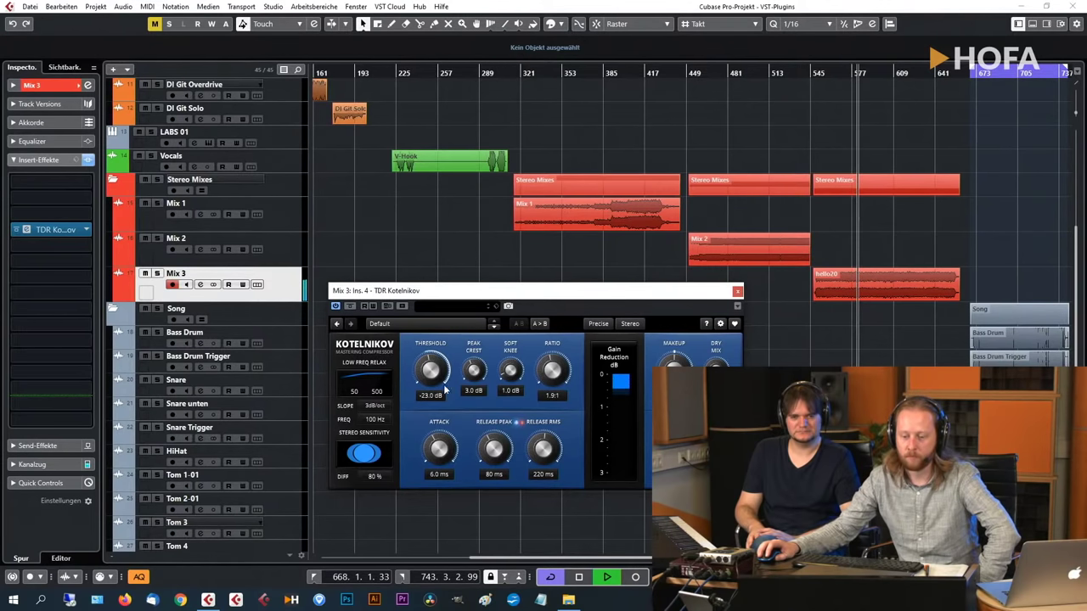
left_click_drag(430, 370, 430, 372)
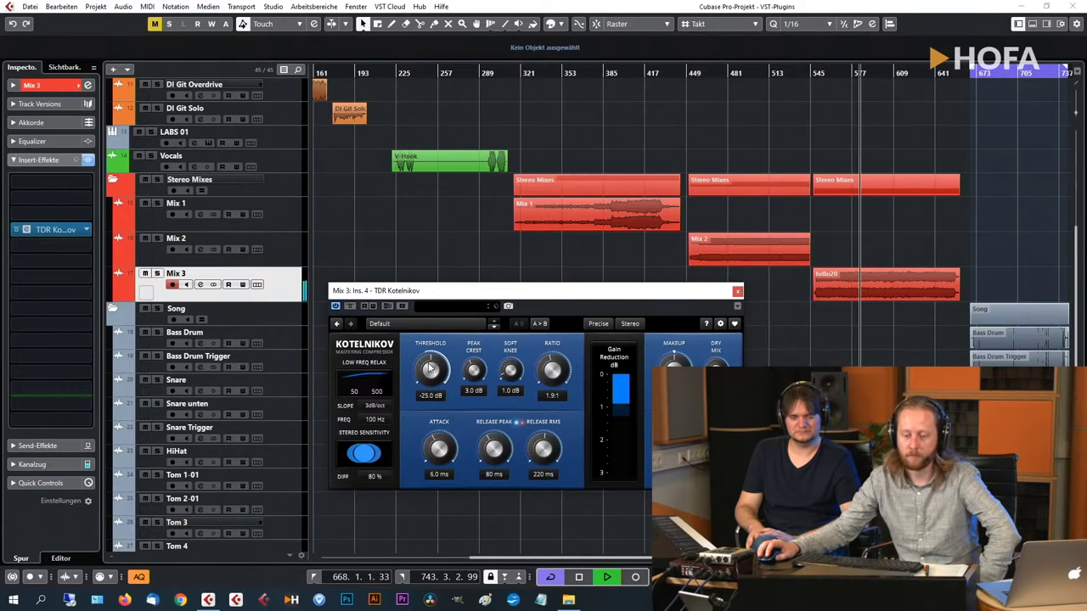
Set Kotelnikov's stereo sensitivity difference to 75 % and its low-frequency relax to a 6 dB/oct slope at about 149 Hz.
left_click_drag(367, 477, 378, 479)
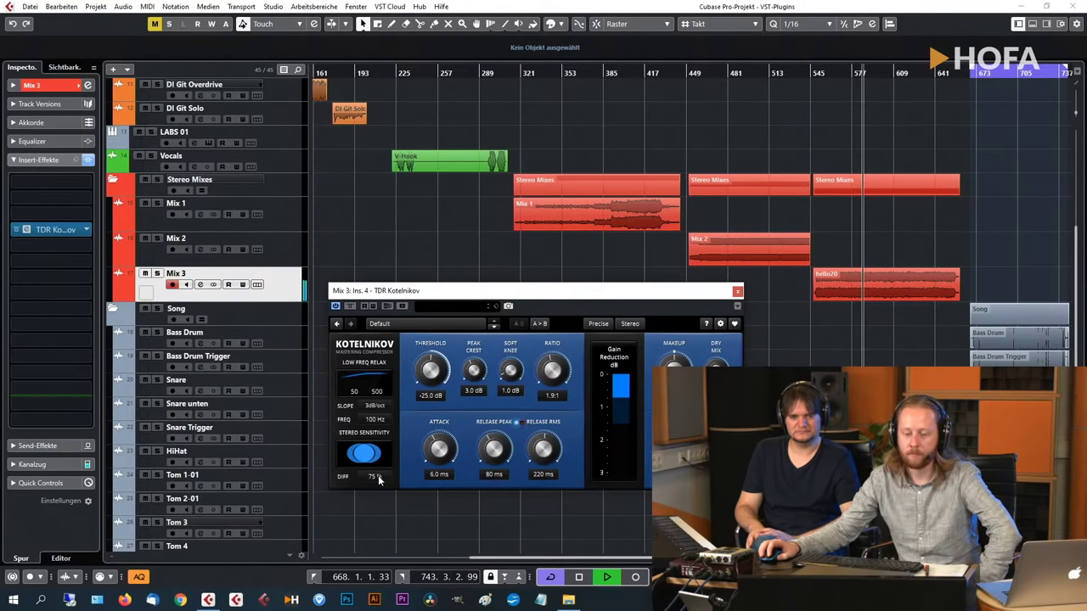
left_click(378, 407)
left_click(377, 422)
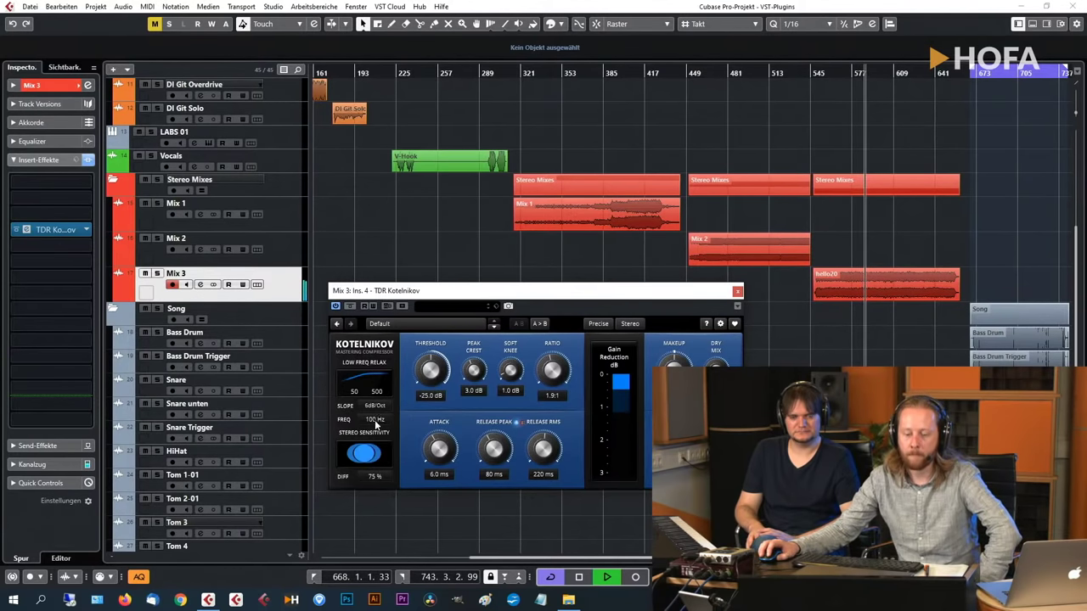
left_click_drag(376, 419, 376, 399)
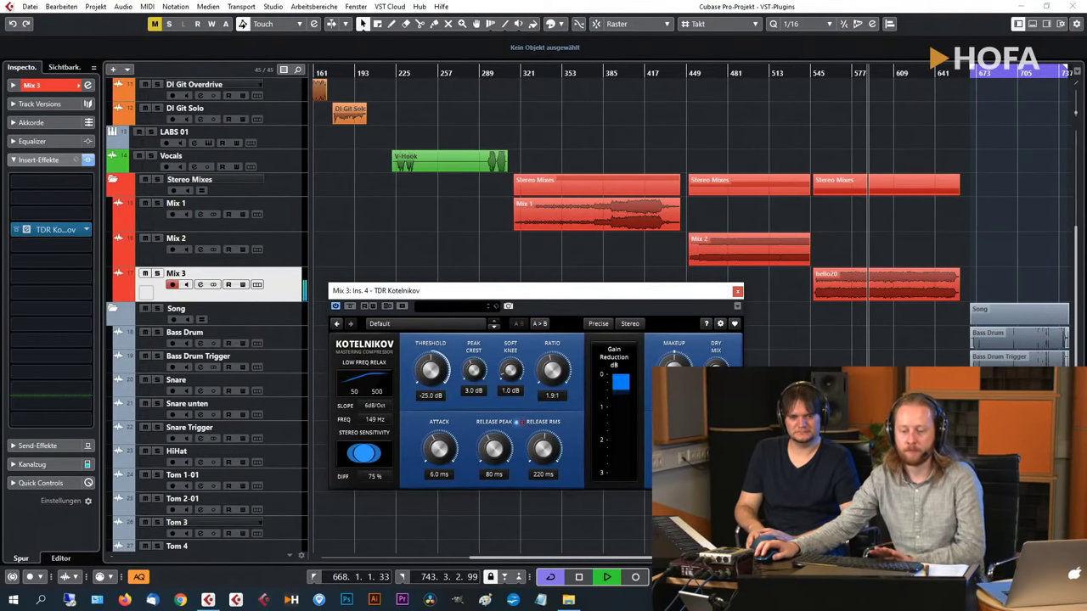
Compare Mix 3 with TDR Kotelnikov bypassed and active, and stop playback.
left_click(350, 306)
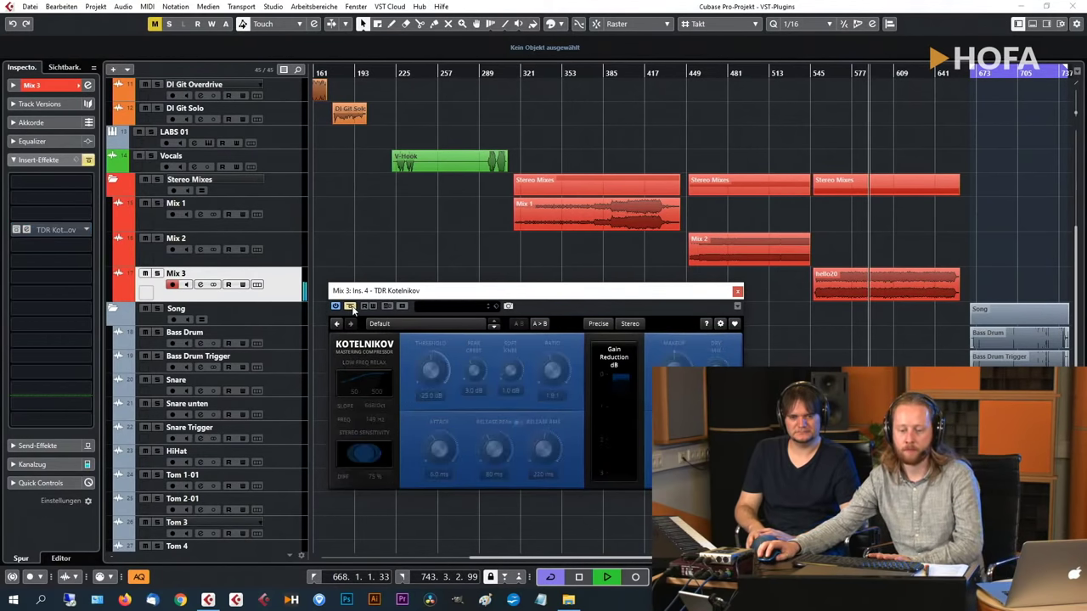
left_click(349, 305)
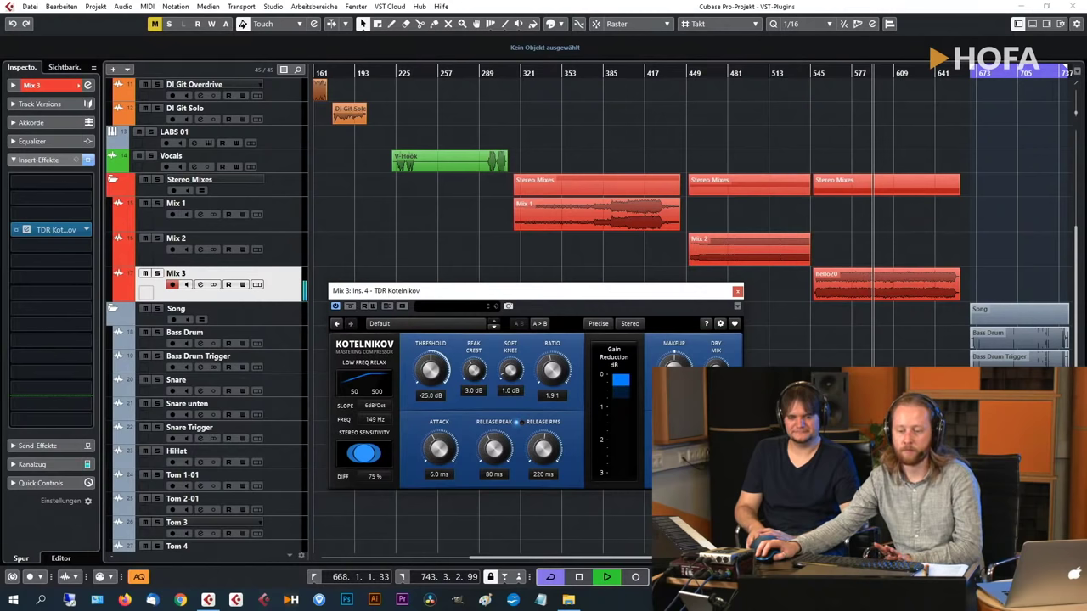
key("space")
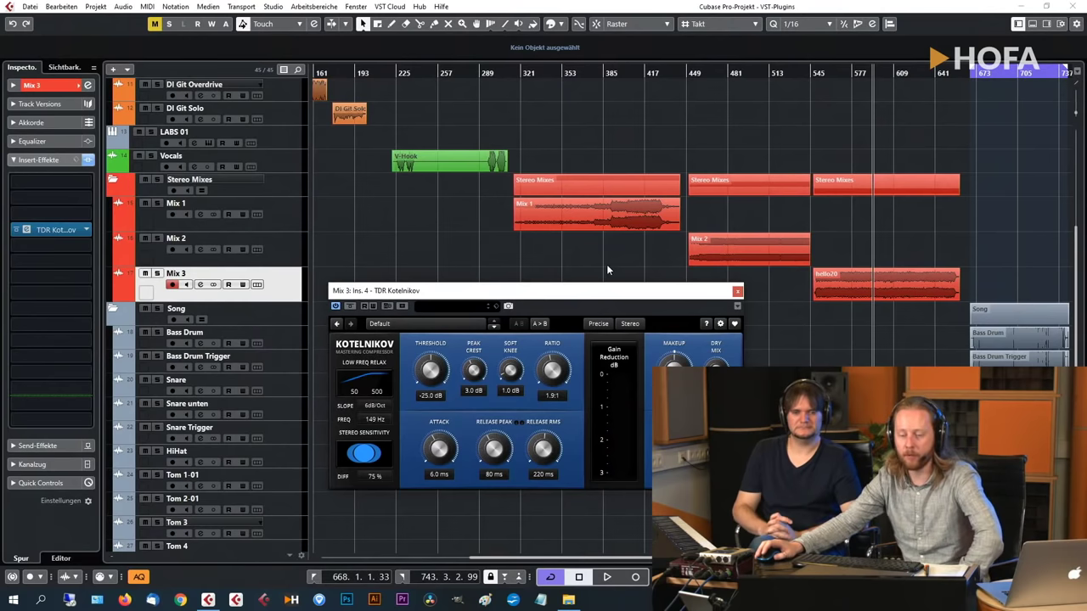
left_click_drag(610, 288, 604, 298)
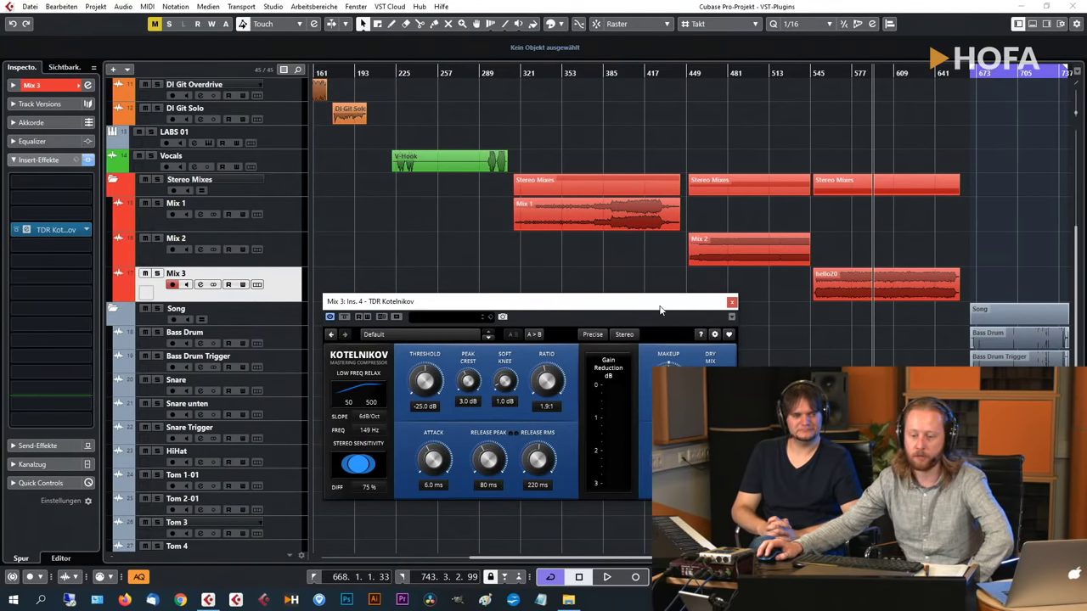
left_click_drag(661, 310, 713, 332)
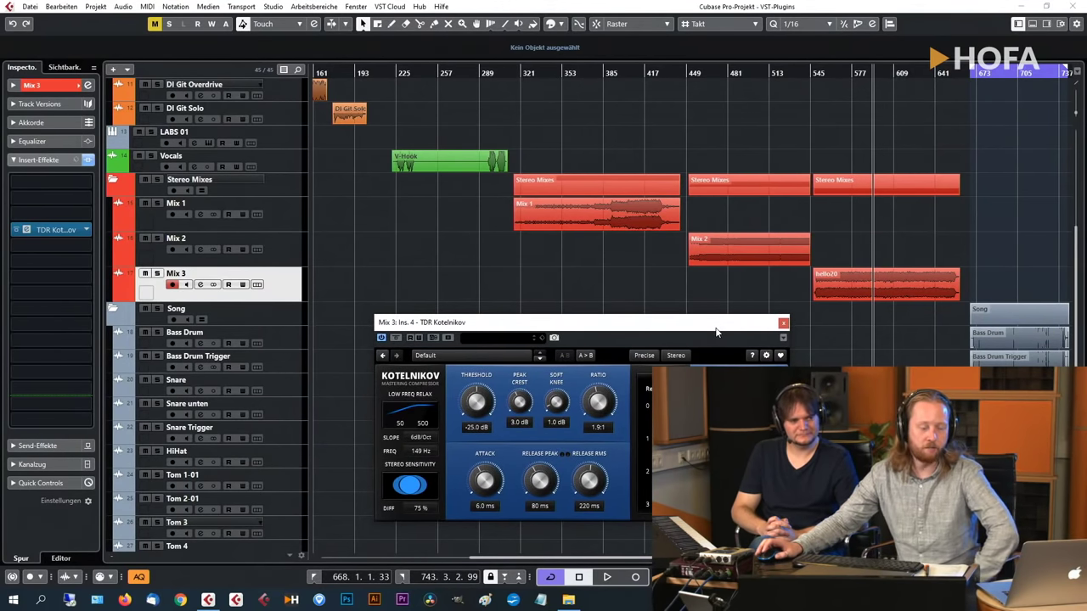
left_click_drag(692, 325, 723, 313)
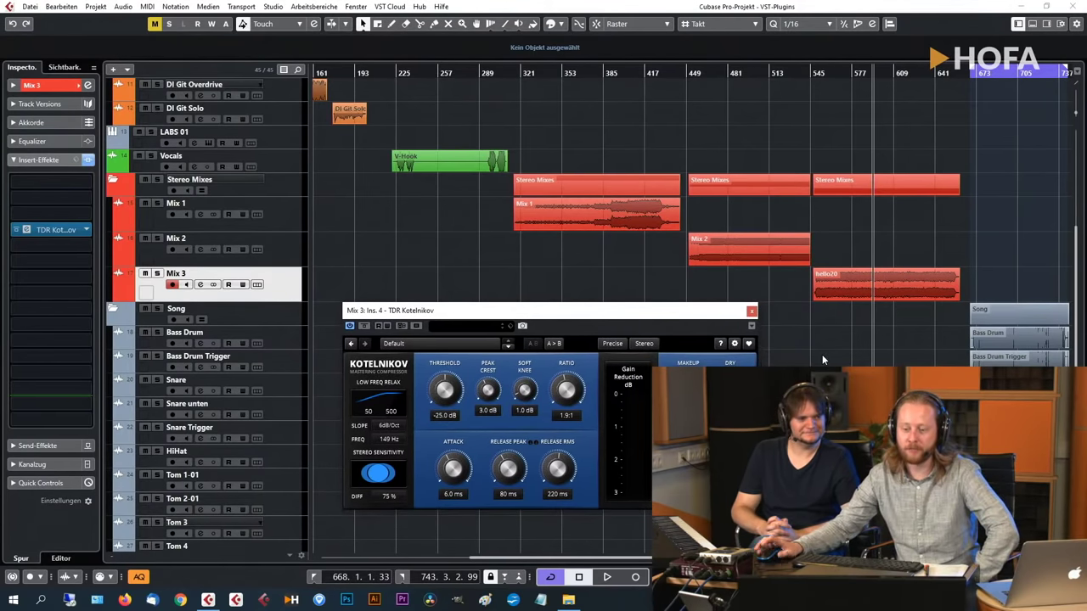
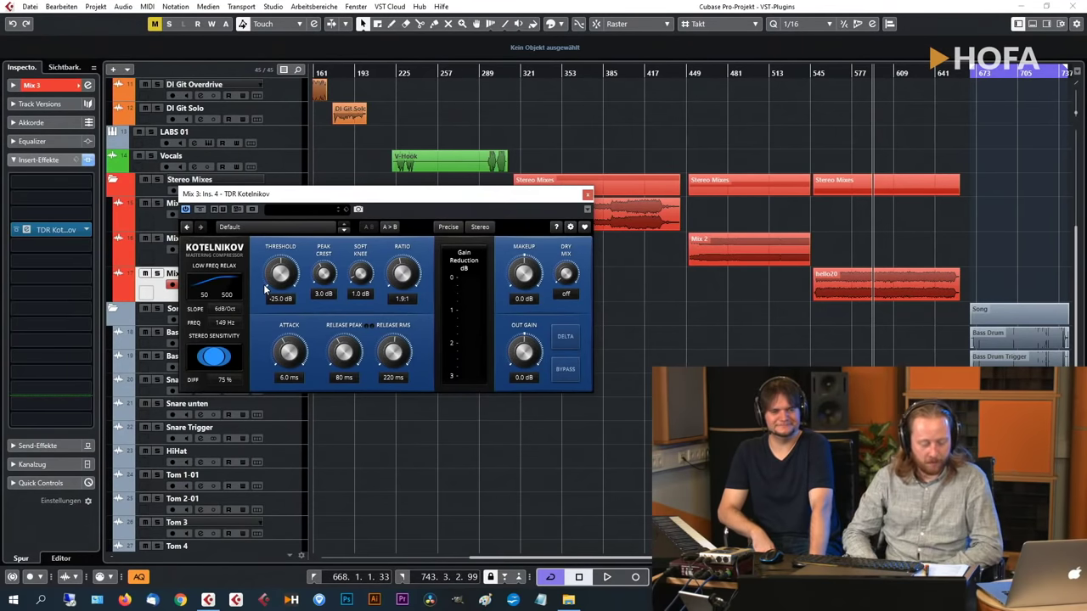
Find CORALBAXTER by searching for "coral", insert it in Mix 3's sixth insert slot, and close the TDR Kotelnikov window.
left_click(51, 242)
left_click(44, 267)
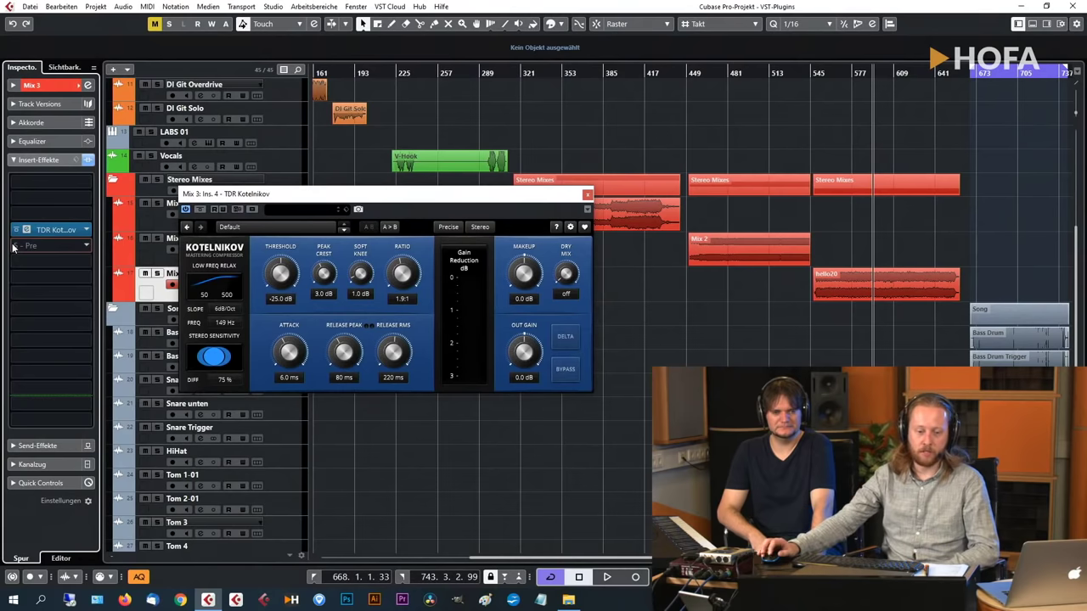
left_click(13, 247)
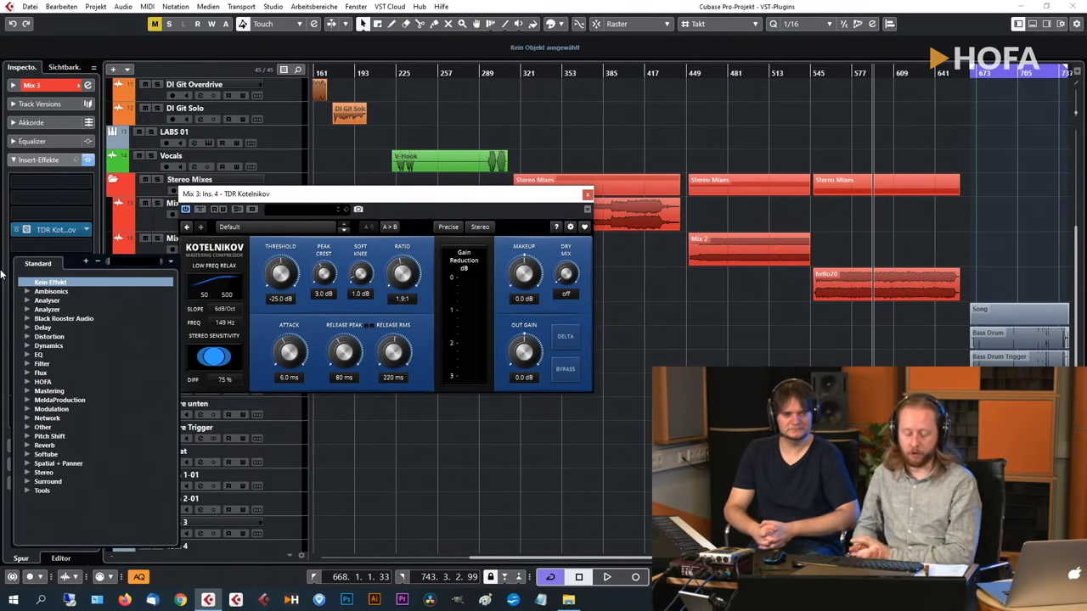
type("cor")
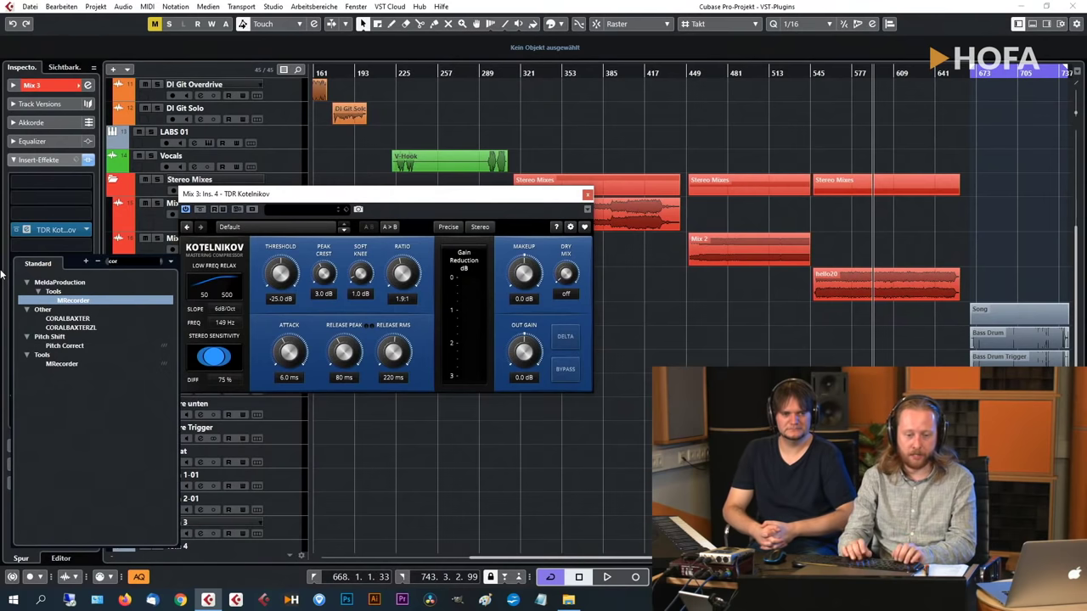
type("al")
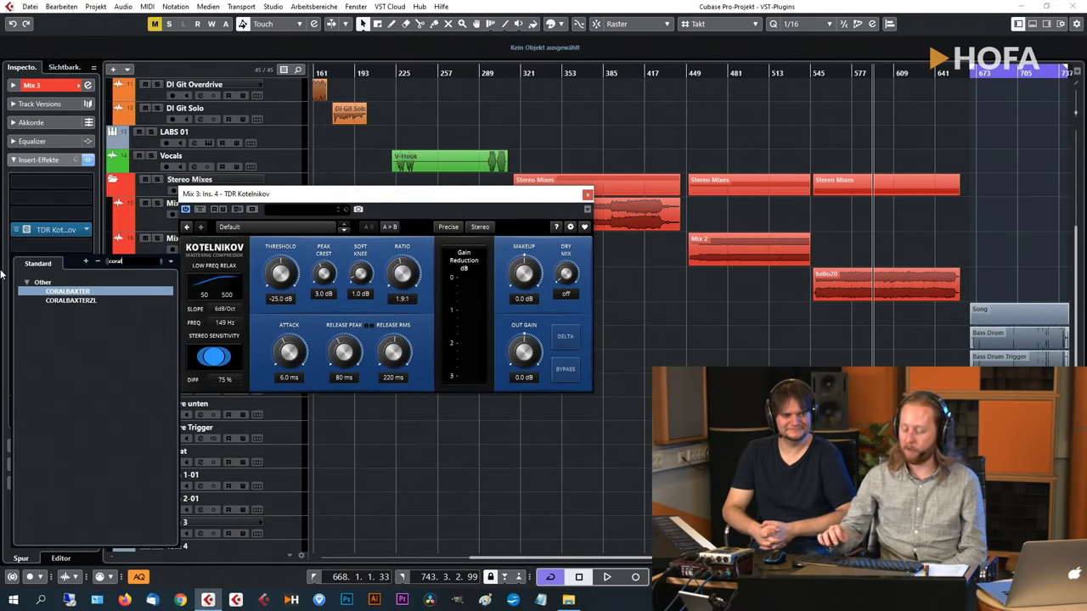
key("Return")
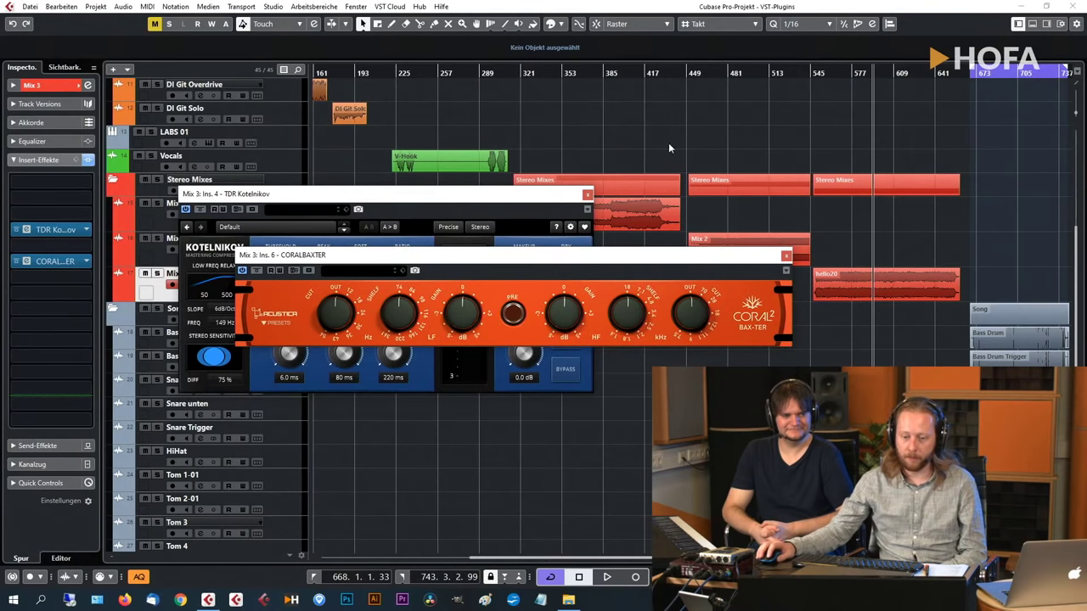
left_click(587, 195)
left_click_drag(615, 262, 712, 344)
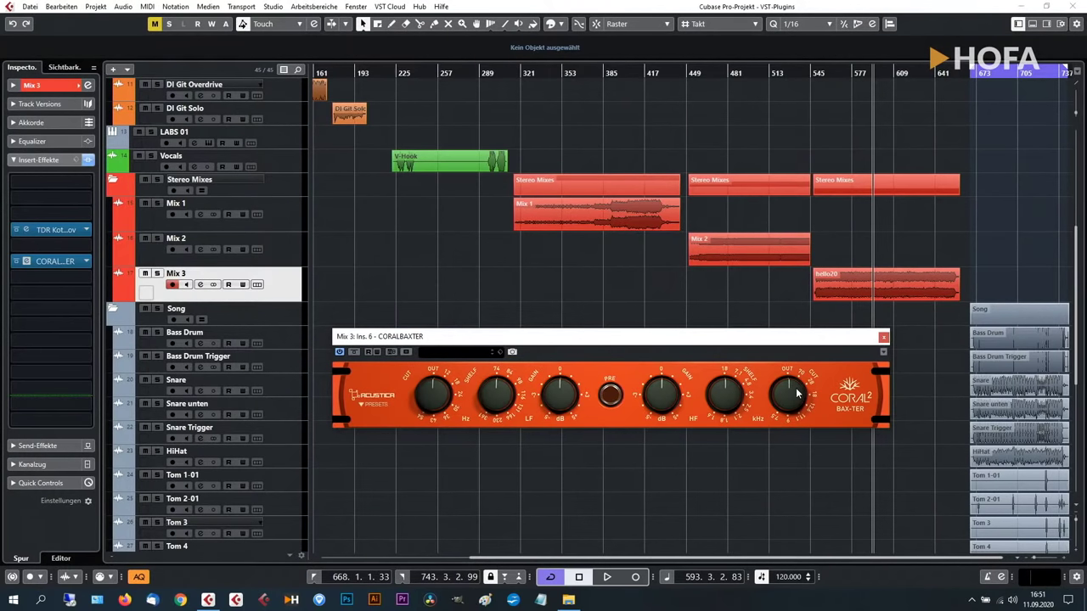
left_click_drag(812, 344, 542, 305)
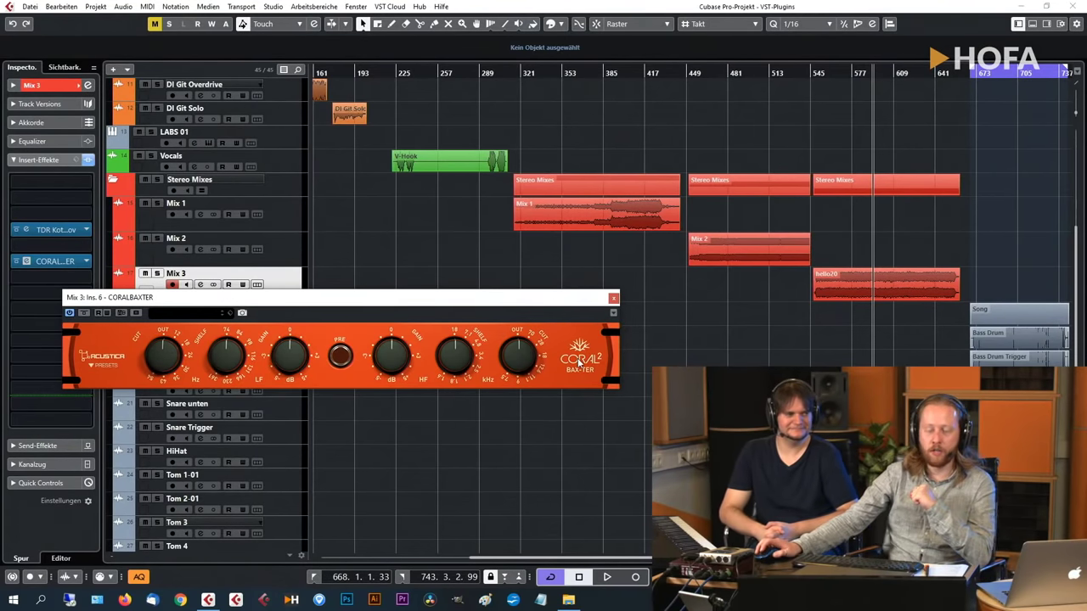
left_click_drag(532, 301, 521, 317)
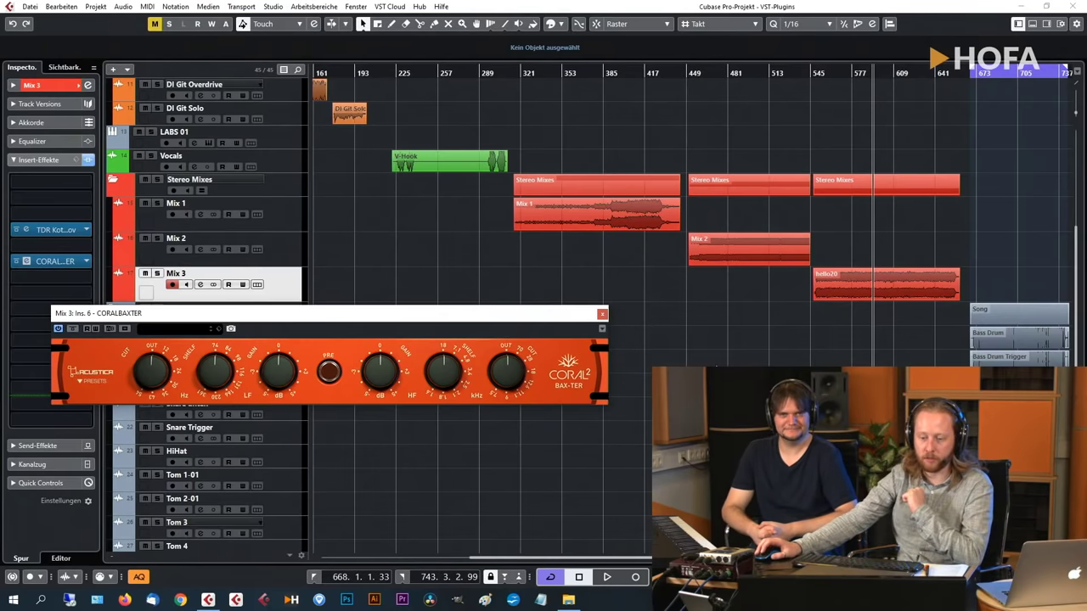
left_click_drag(514, 325, 499, 335)
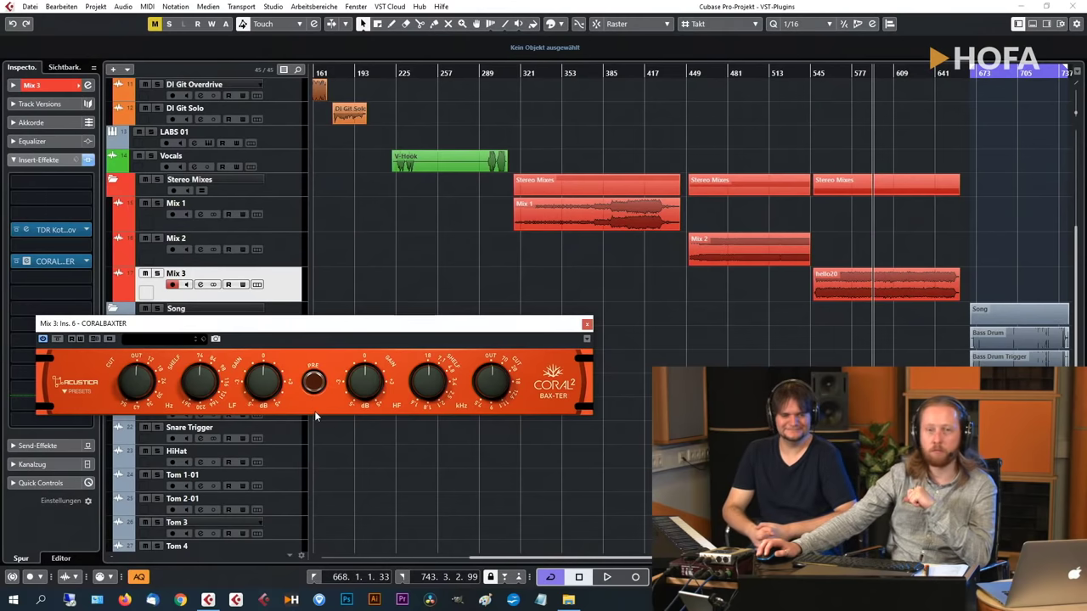
left_click(852, 73)
left_click_drag(840, 73, 857, 70)
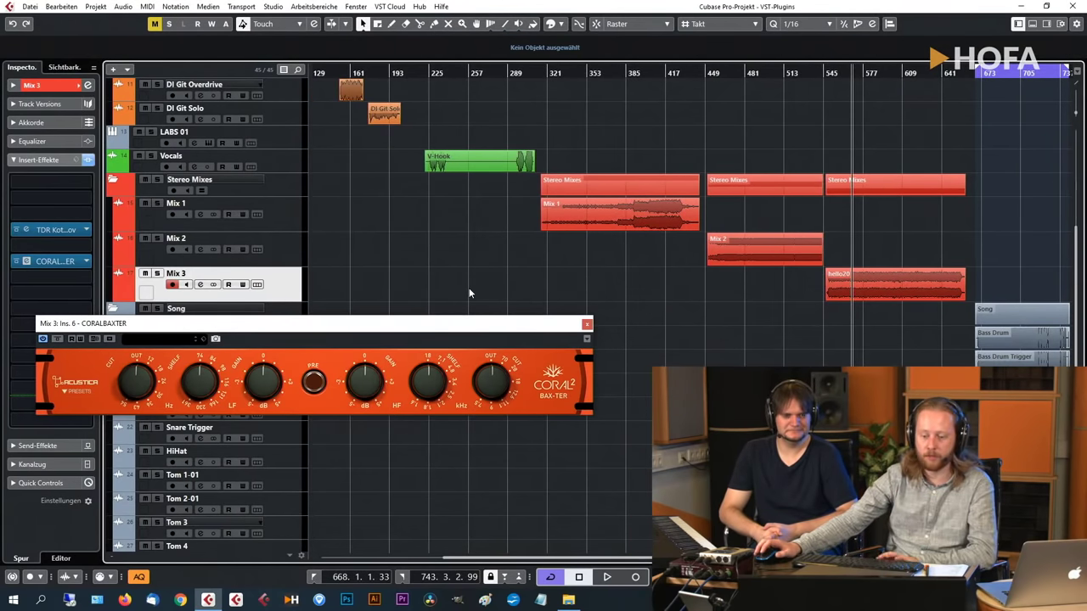
left_click_drag(452, 320, 479, 299)
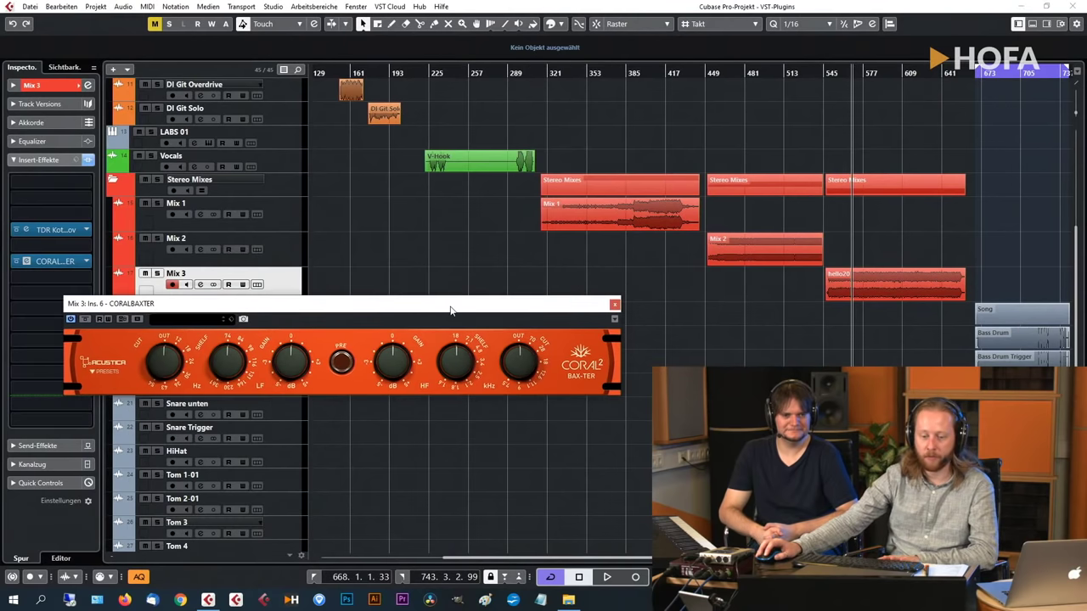
key("space")
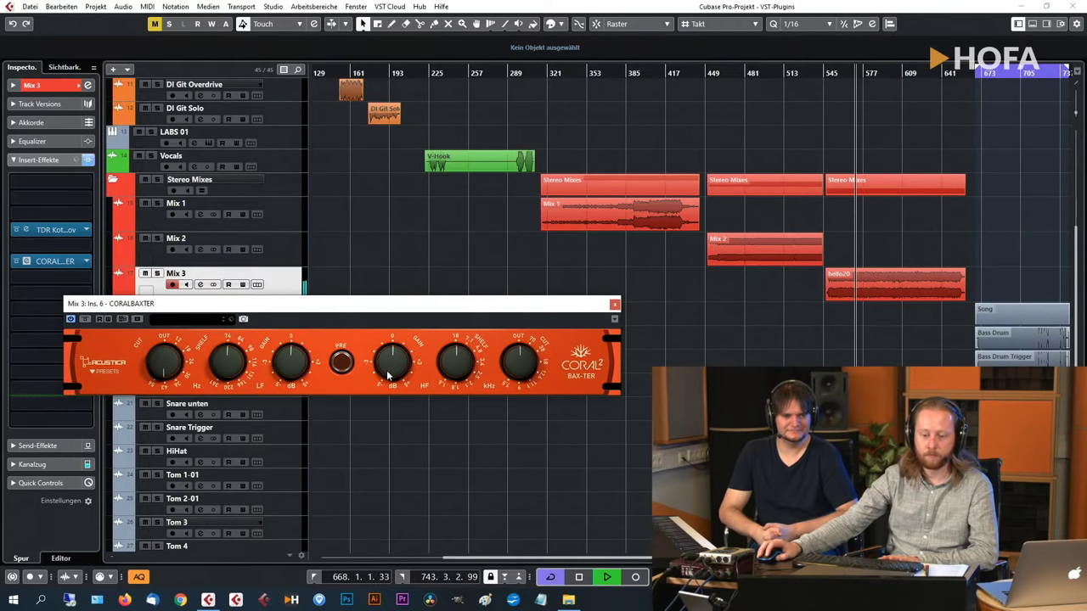
left_click_drag(388, 374, 390, 358)
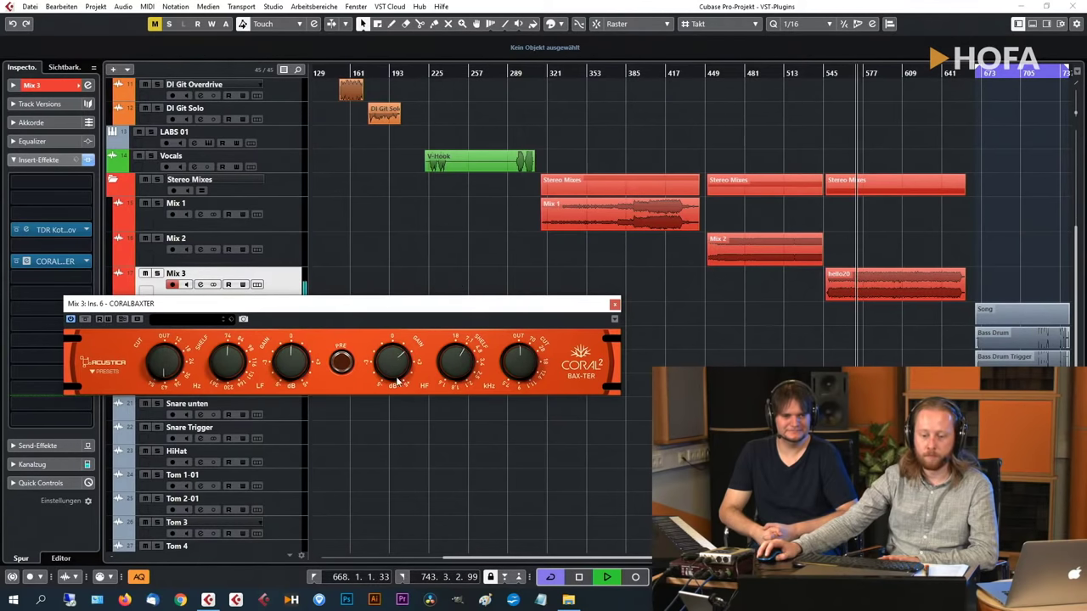
left_click_drag(394, 382, 394, 387)
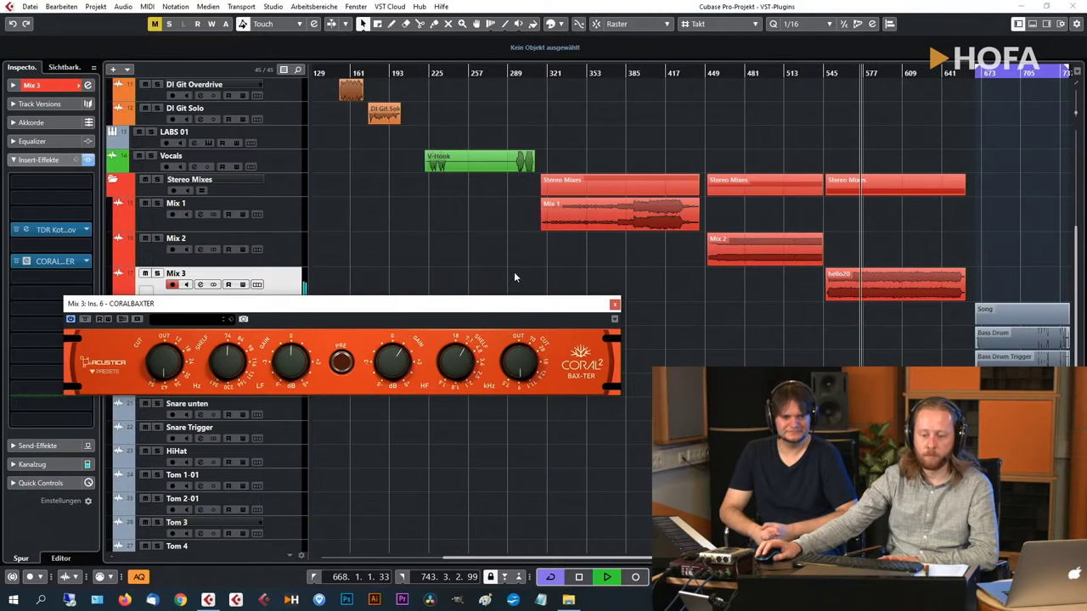
left_click_drag(521, 379, 517, 382)
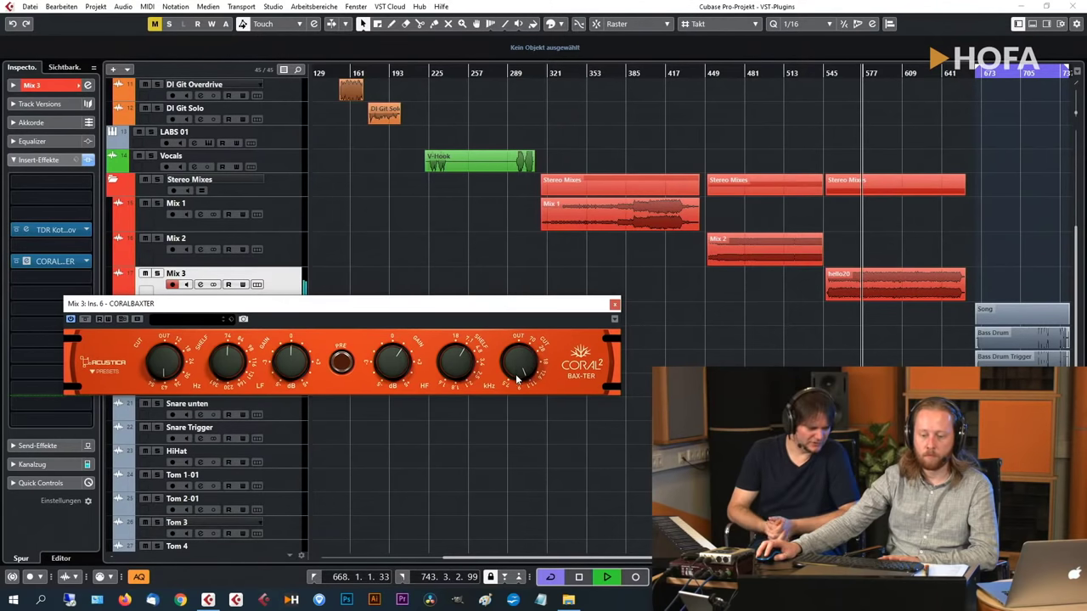
Reopen TDR Kotelnikov from Mix 3's inserts and arrange its window below the CORALBAXTER window.
left_click(49, 230)
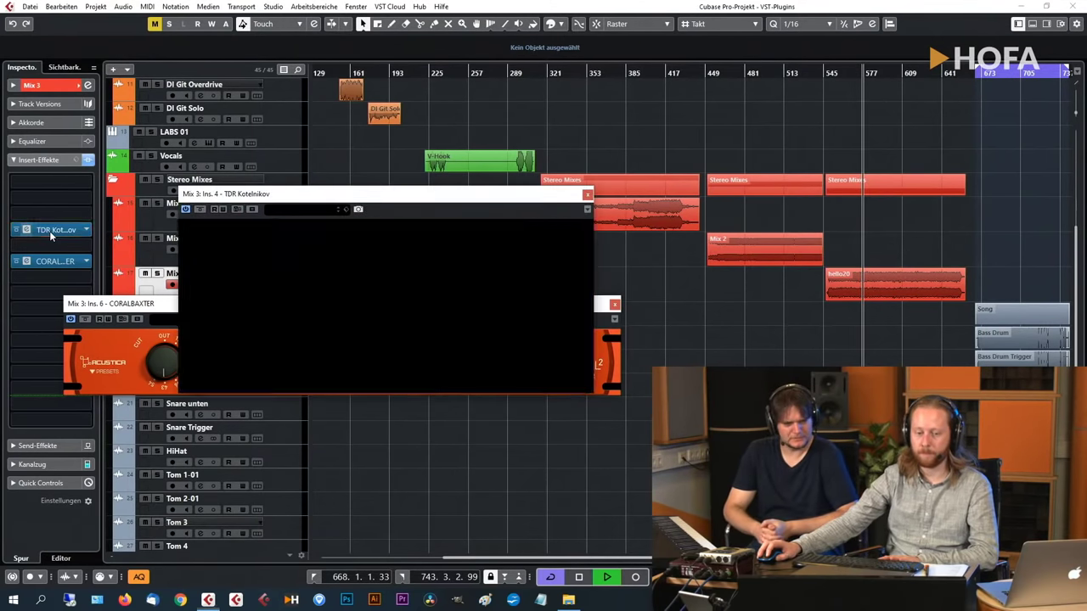
left_click_drag(400, 194, 332, 361)
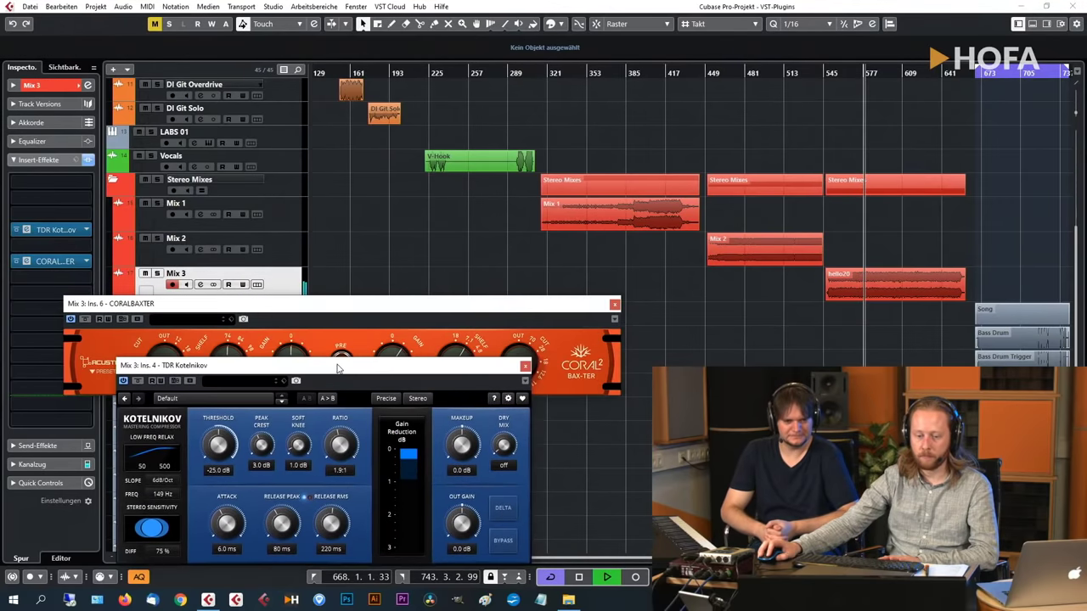
left_click_drag(363, 299, 370, 223)
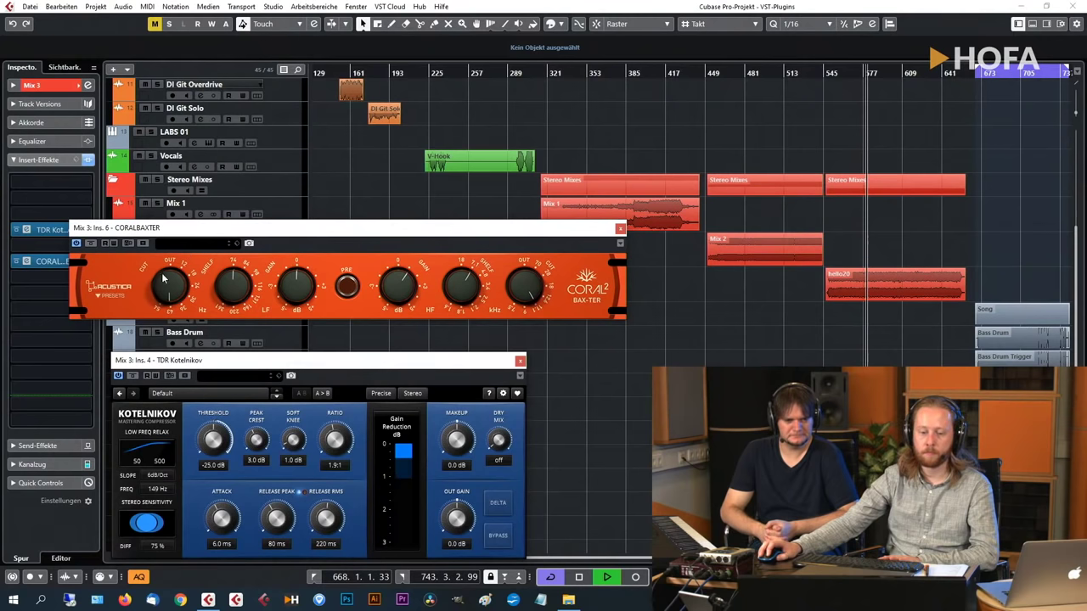
Adjust CORALBAXTER's low-end controls, set TDR Kotelnikov's threshold to -23.0 dB, and stop playback.
left_click_drag(167, 307, 182, 327)
left_click_drag(213, 440, 213, 432)
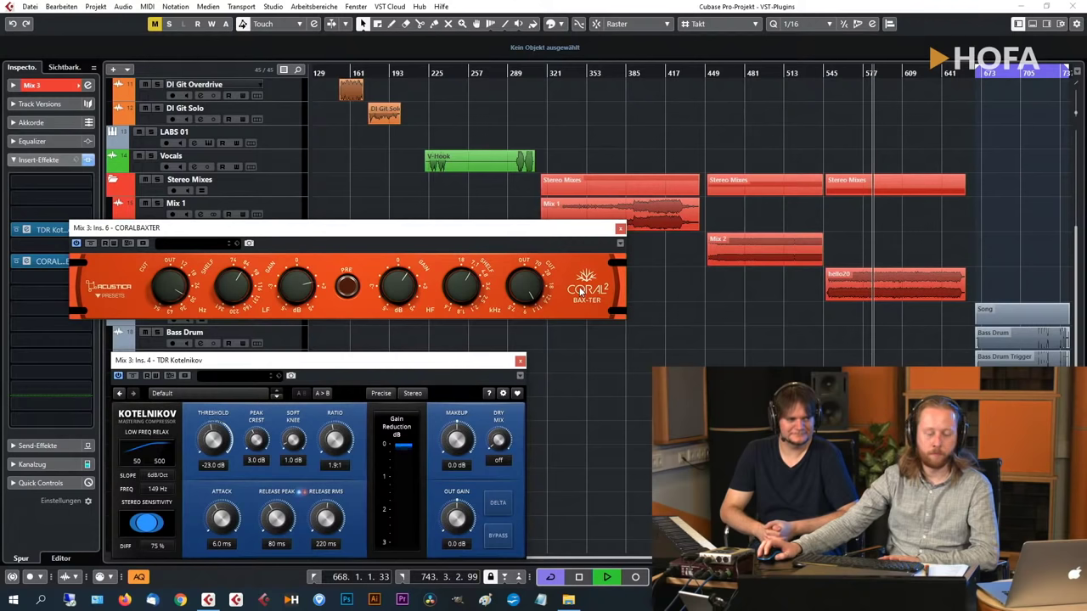
key("space")
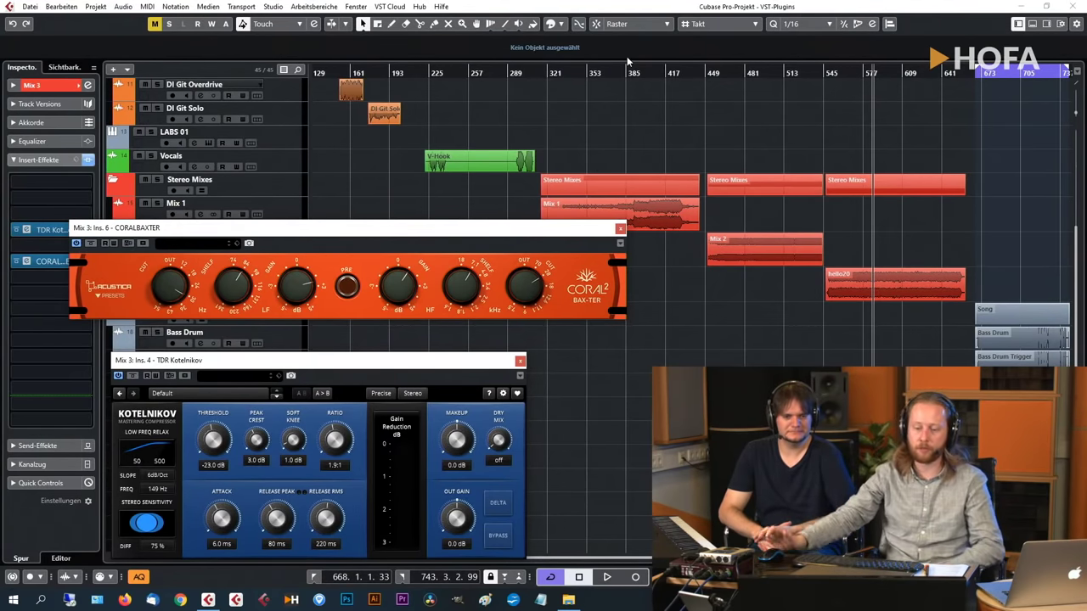
left_click_drag(564, 233, 609, 237)
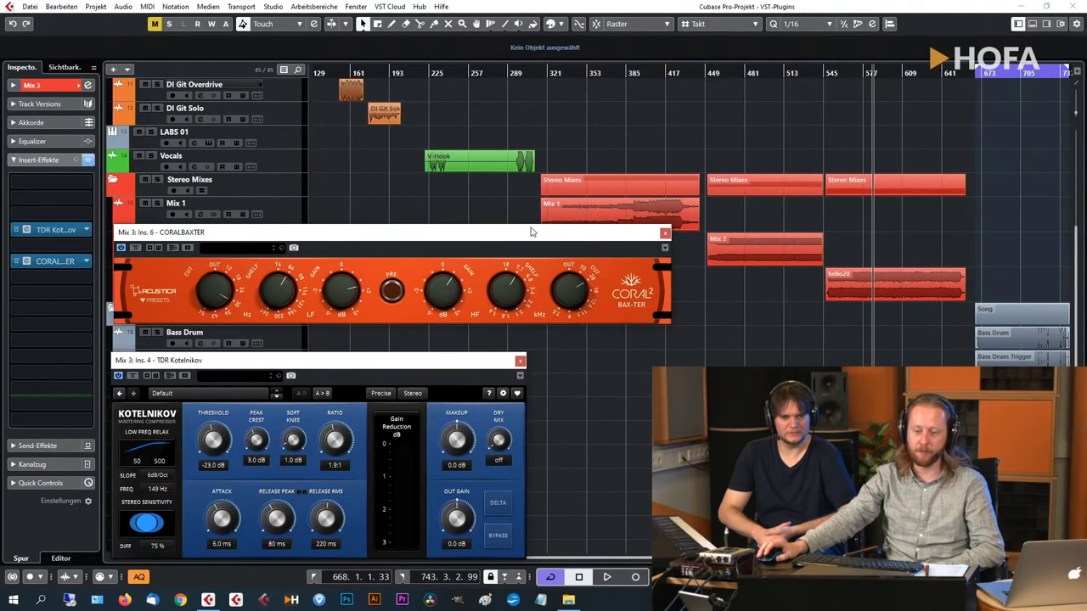
mouse_move(537, 238)
left_mouse_down()
mouse_move(523, 261)
mouse_move(540, 240)
left_mouse_up()
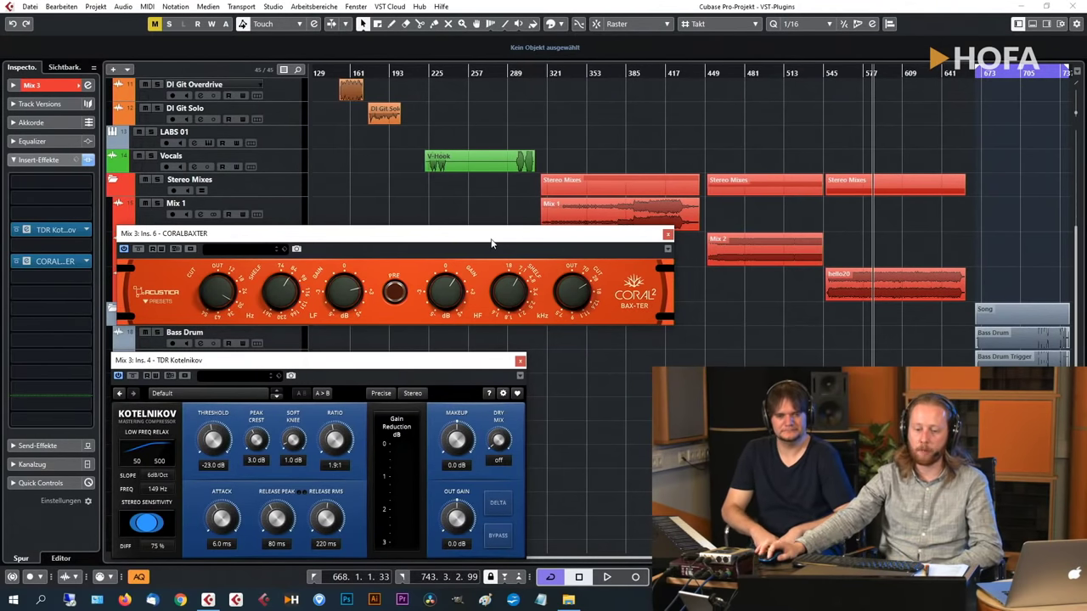
left_click_drag(490, 238, 494, 249)
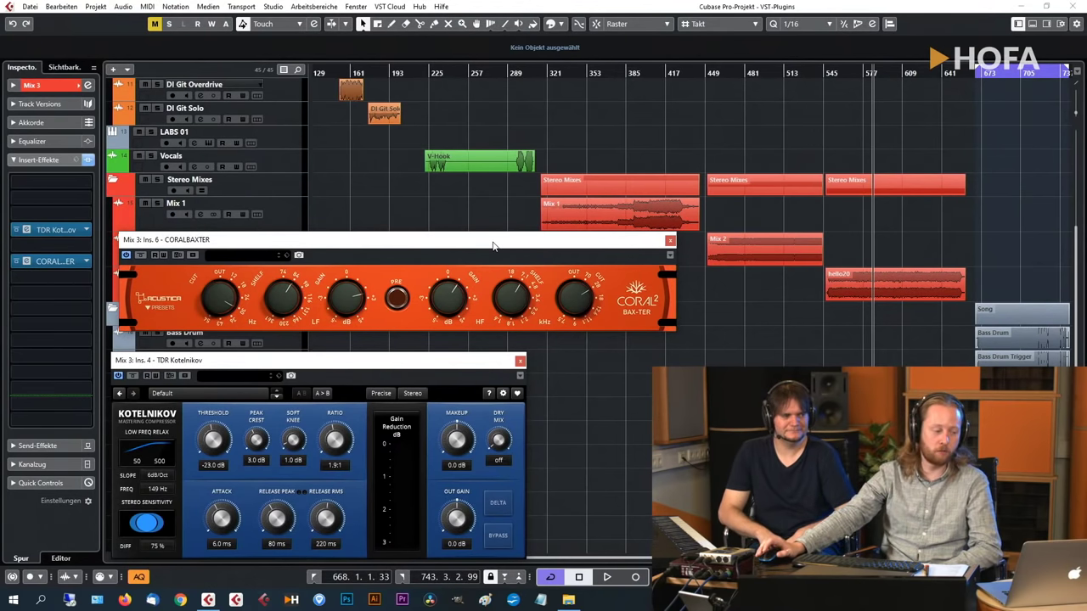
mouse_move(494, 246)
left_mouse_down()
mouse_move(534, 241)
mouse_move(477, 242)
left_mouse_up()
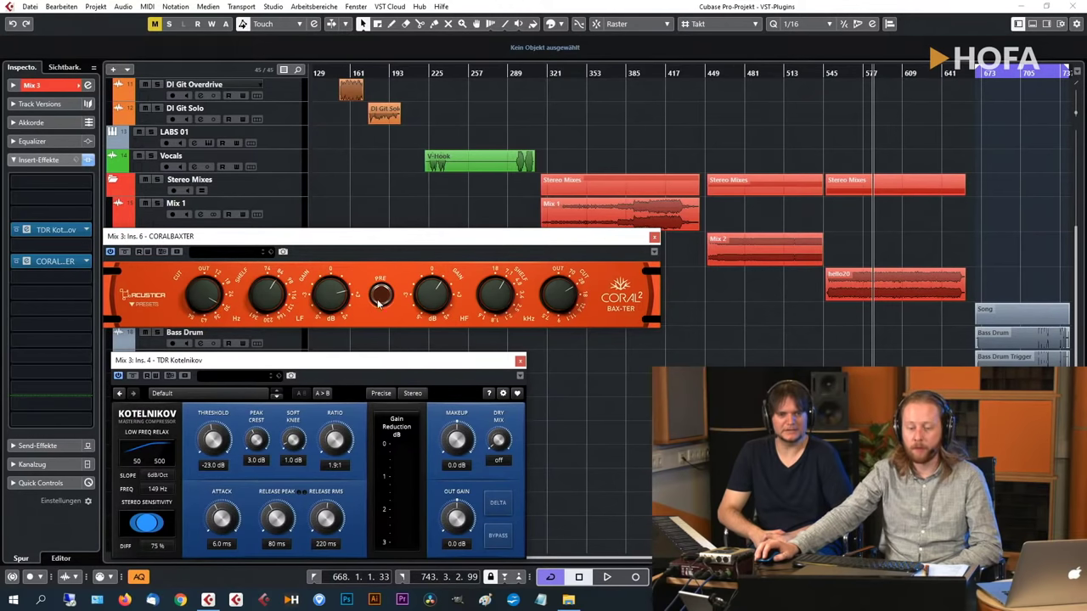
Play Mix 3, compare CORALBAXTER's PRE stage on and off, leave it on, and stop playback.
left_click(861, 69)
key("space")
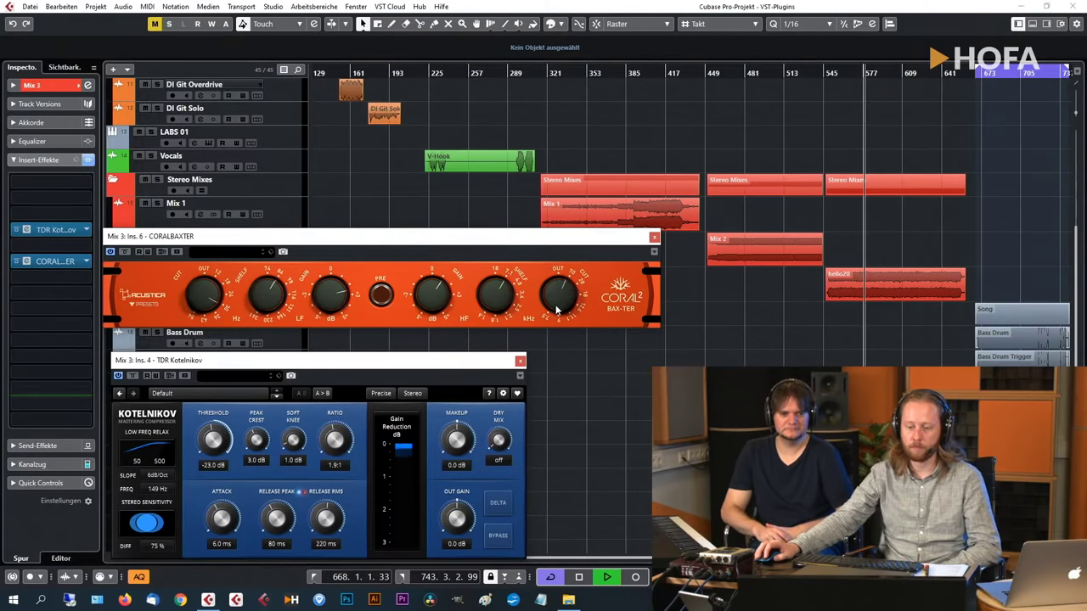
left_click(382, 297)
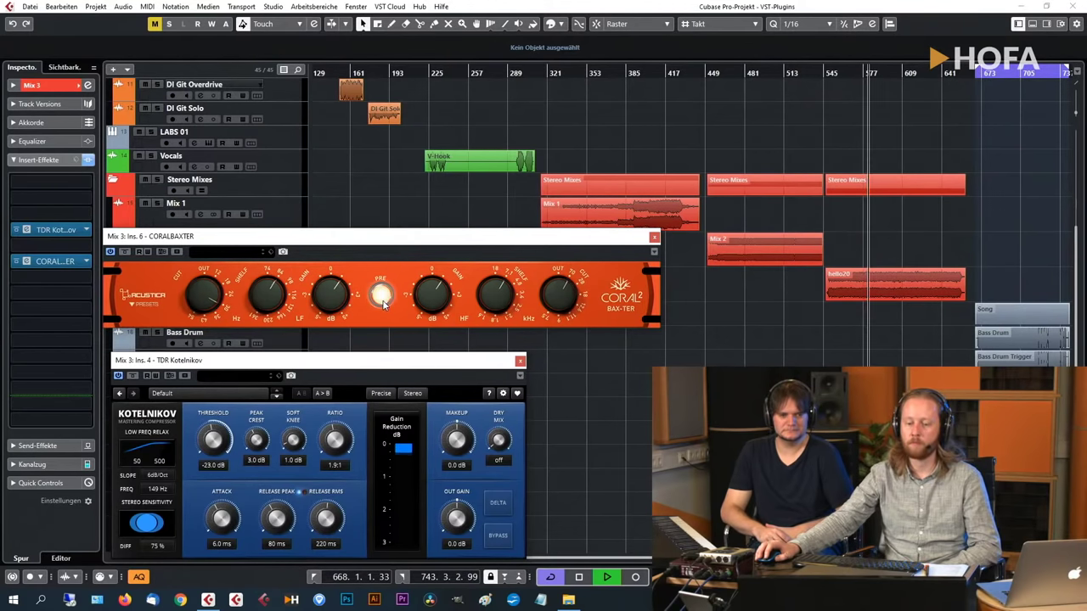
left_click(383, 302)
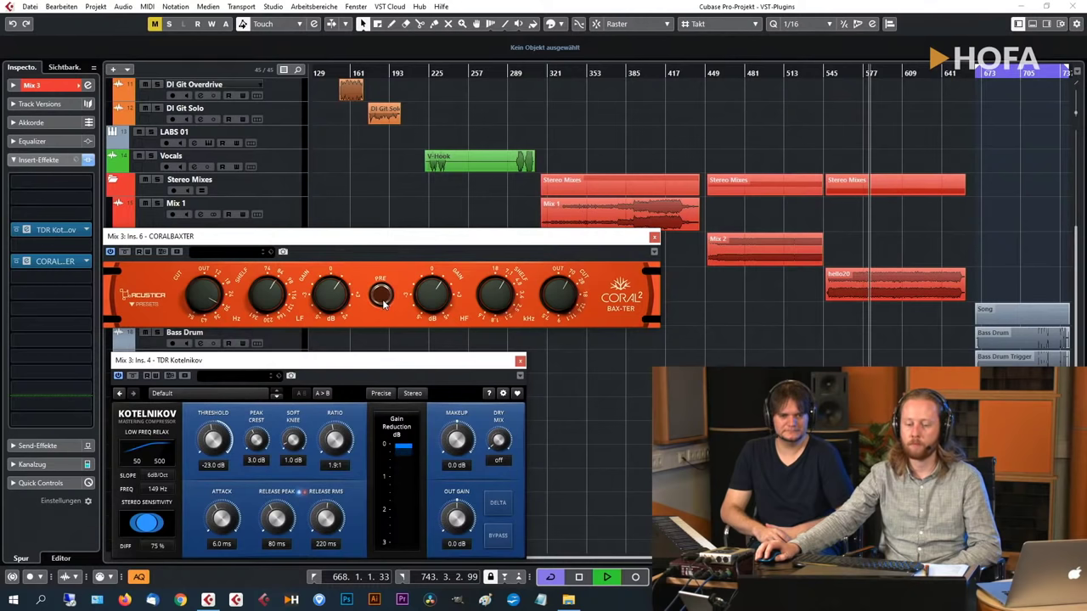
left_click(383, 302)
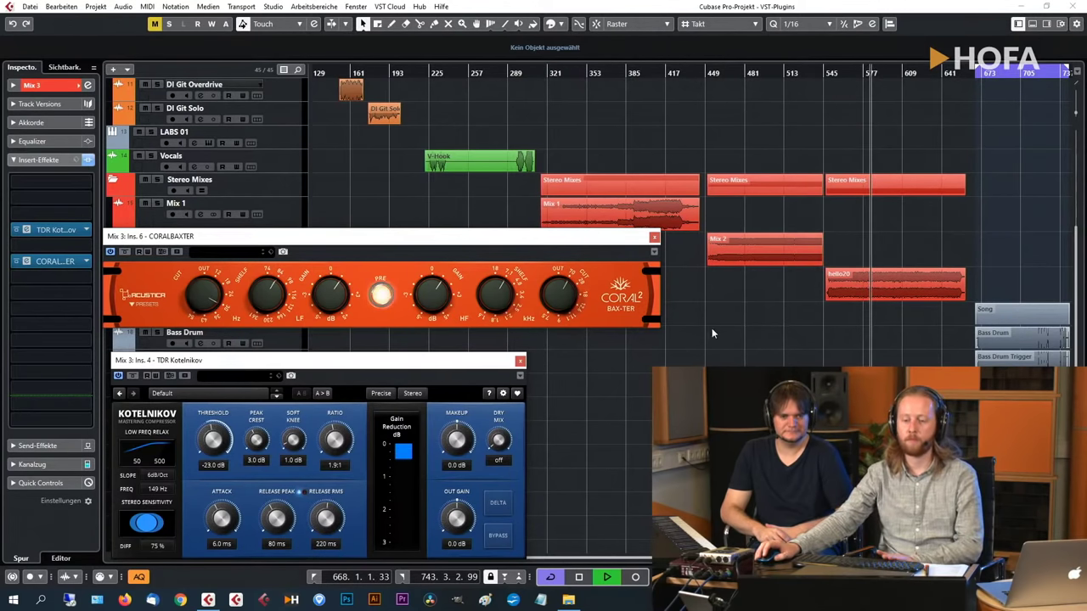
key("space")
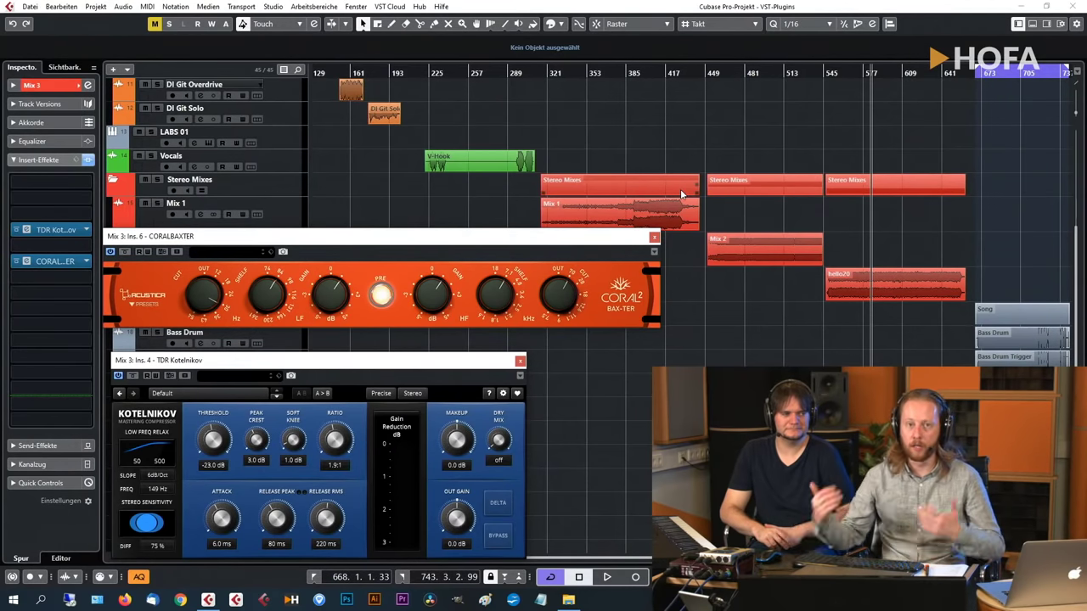
Close the CORALBAXTER window and remove the plug-in from Mix 3's inserts, discarding its changes.
left_click(655, 236)
left_click(55, 261)
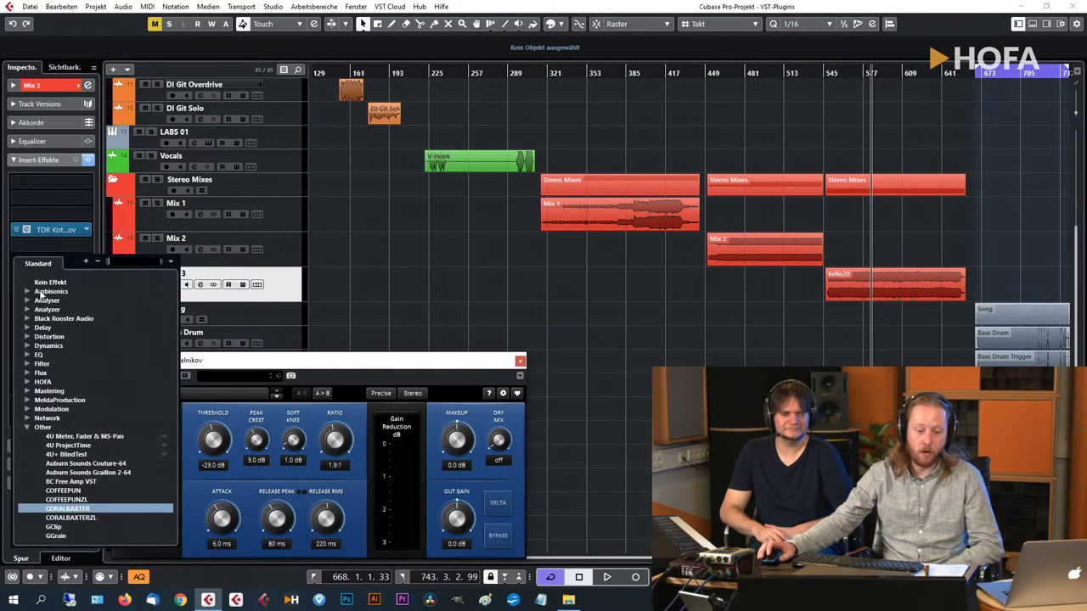
left_click(61, 282)
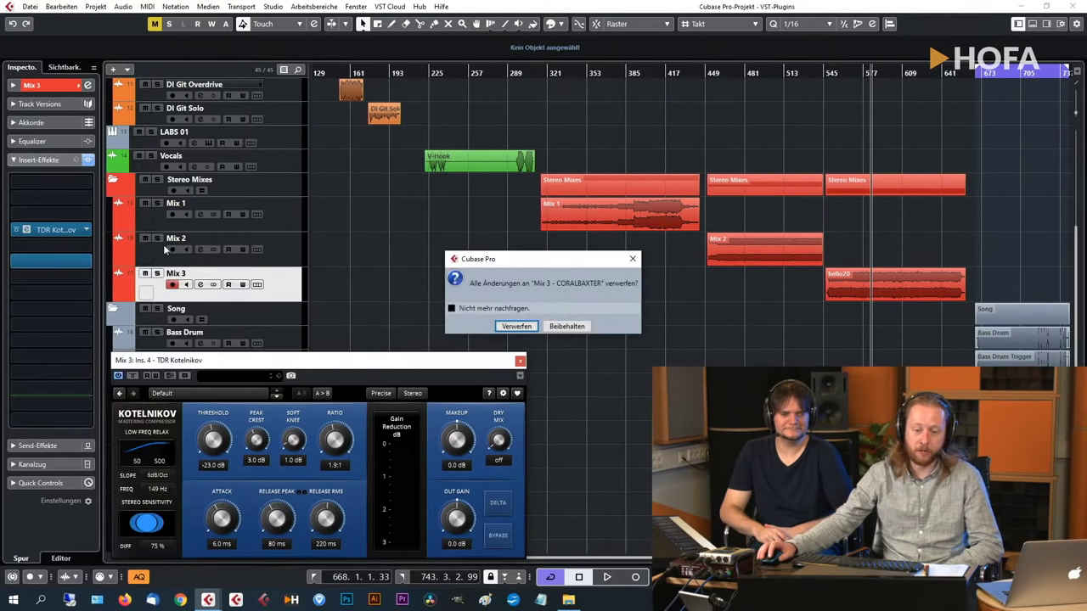
left_click(518, 326)
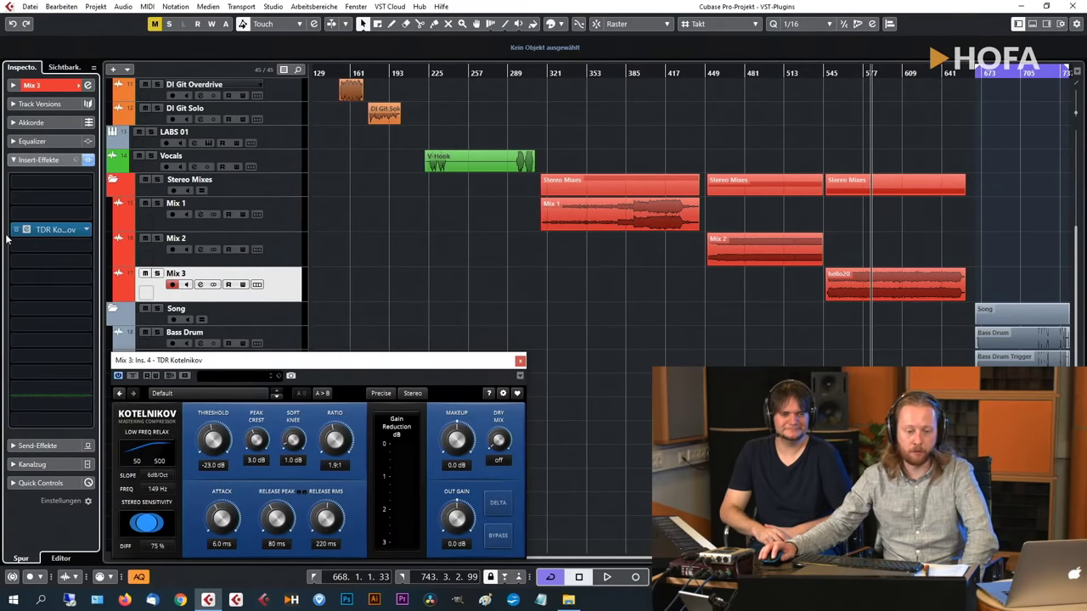
Load TITANIUM3BASSTARD into Mix 3's insert slot 7 and arrange its window above the TDR Kotelnikov window.
left_click(40, 280)
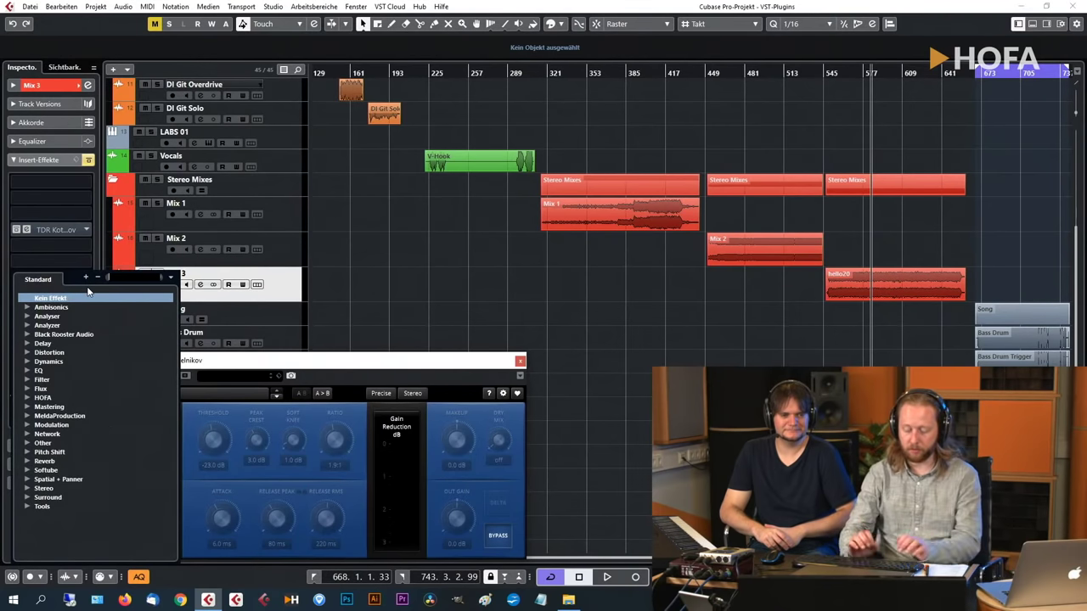
type("kotel")
key("Return")
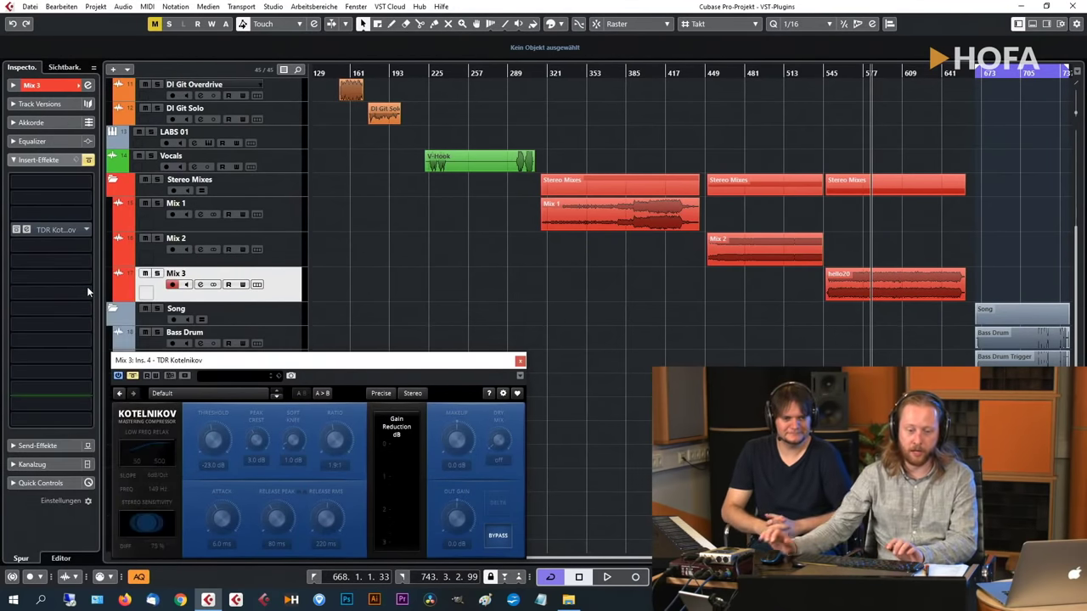
left_click_drag(673, 231, 563, 111)
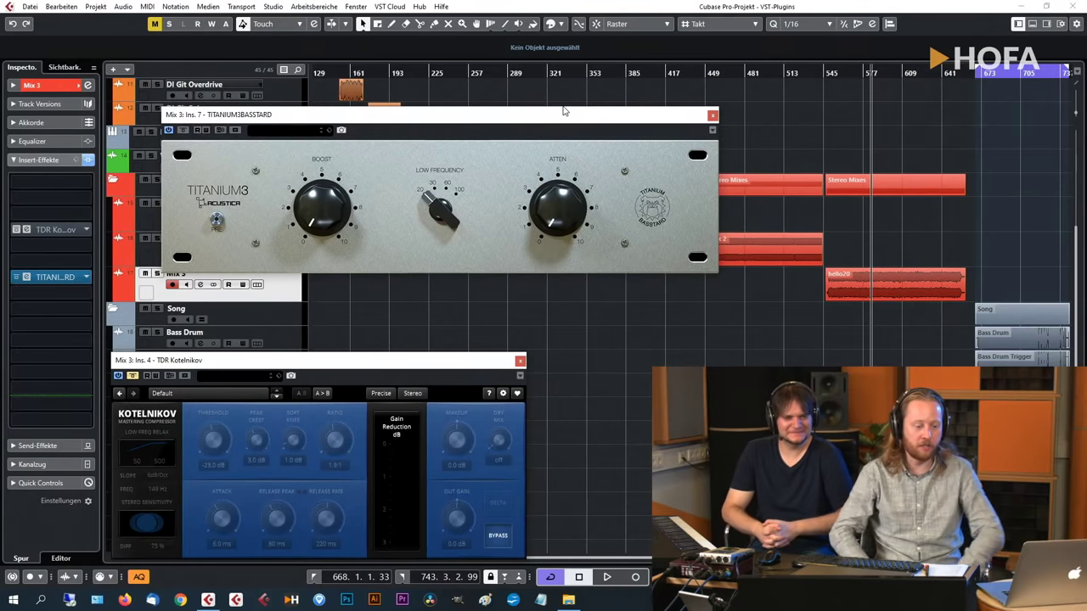
left_click_drag(651, 114, 651, 133)
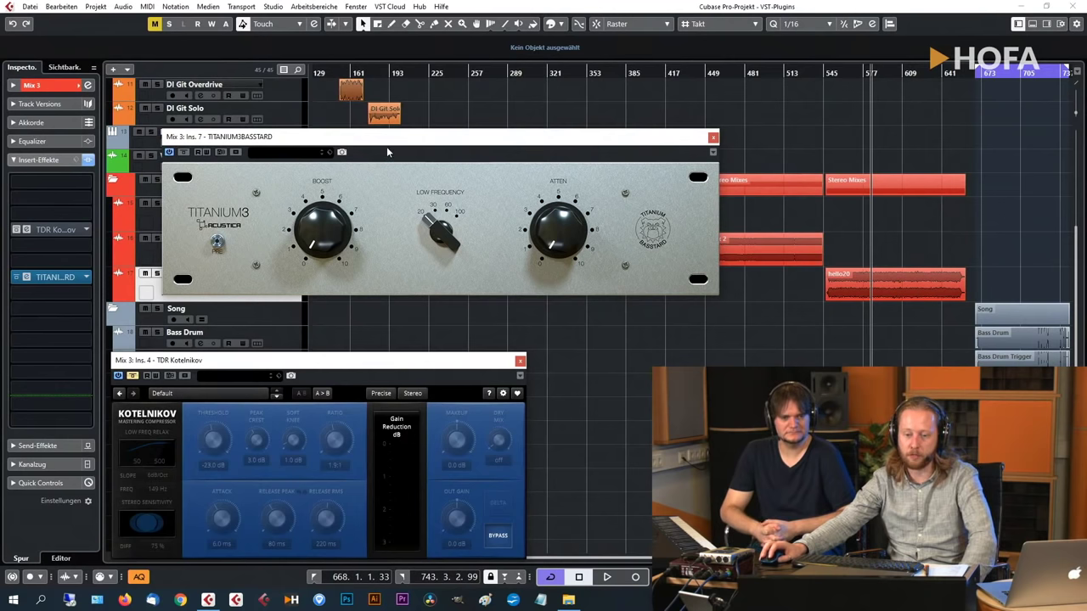
left_click_drag(391, 143, 399, 170)
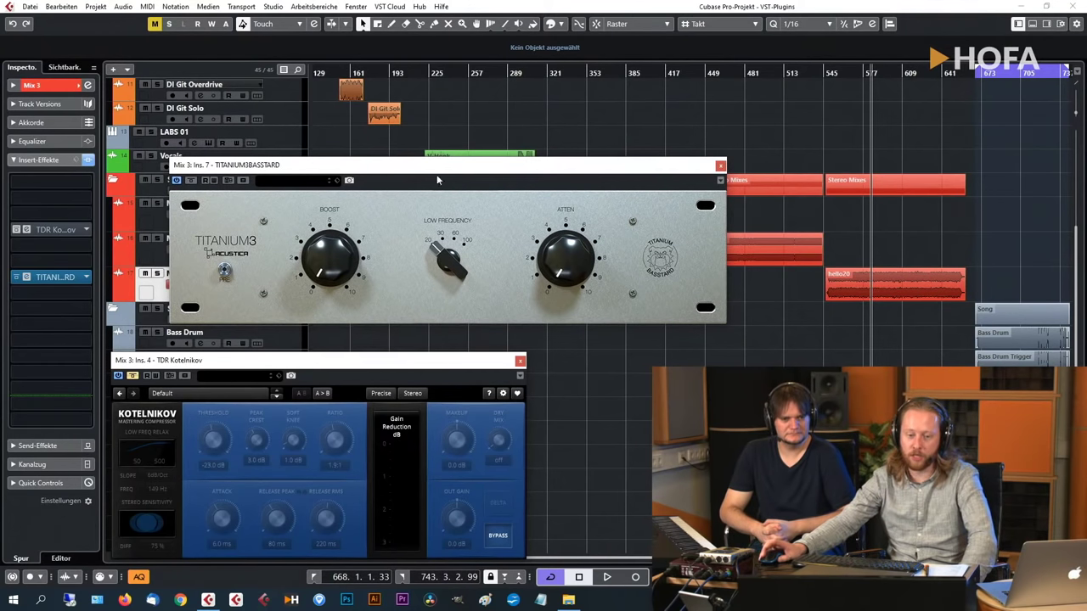
scroll(652, 332, "down", 5)
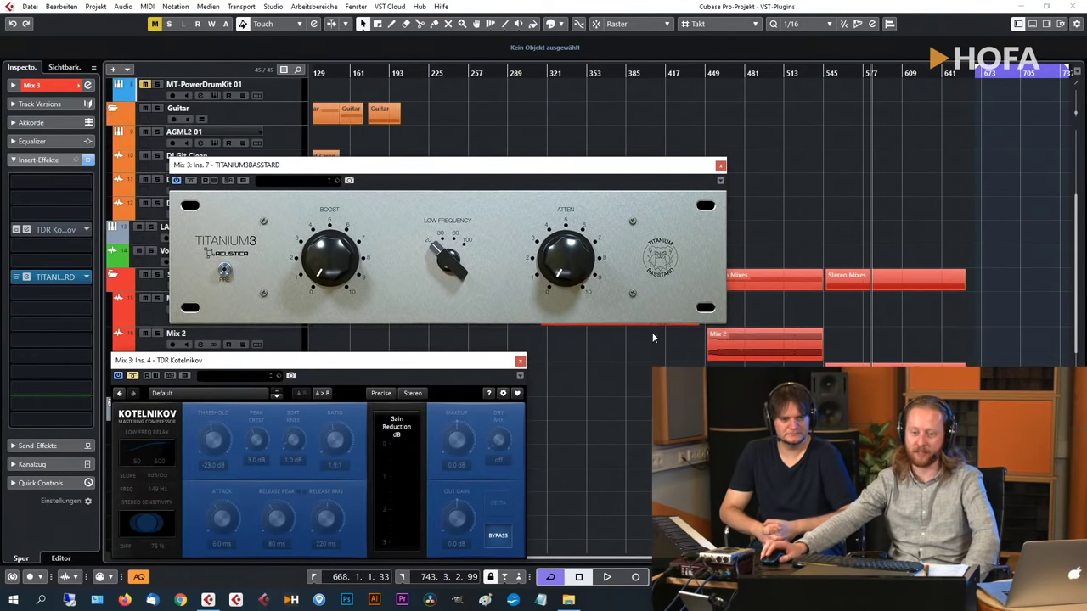
scroll(677, 326, "up", 5)
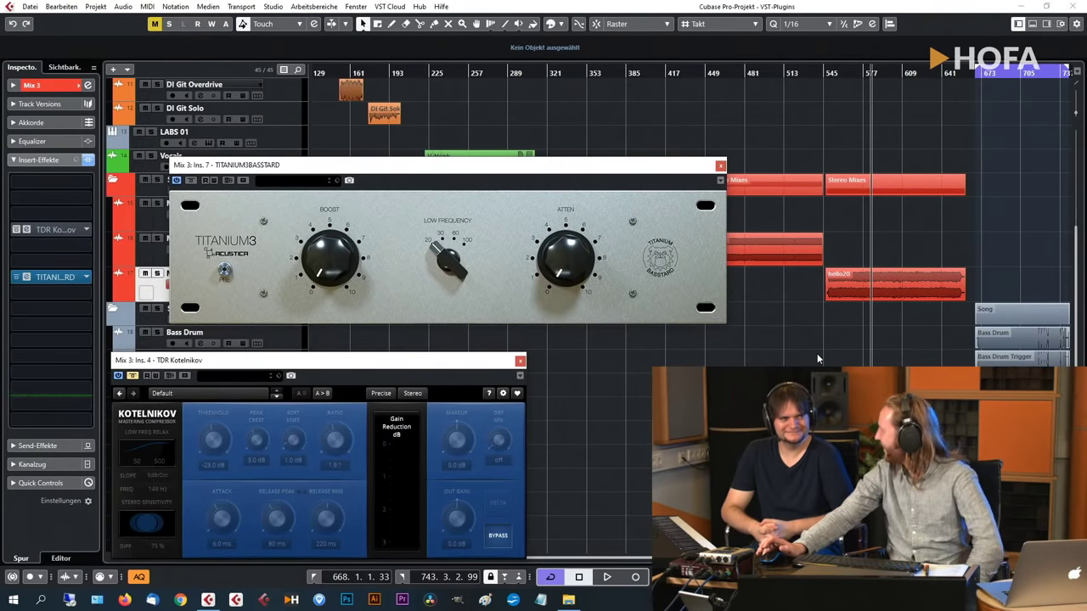
left_click_drag(630, 165, 676, 176)
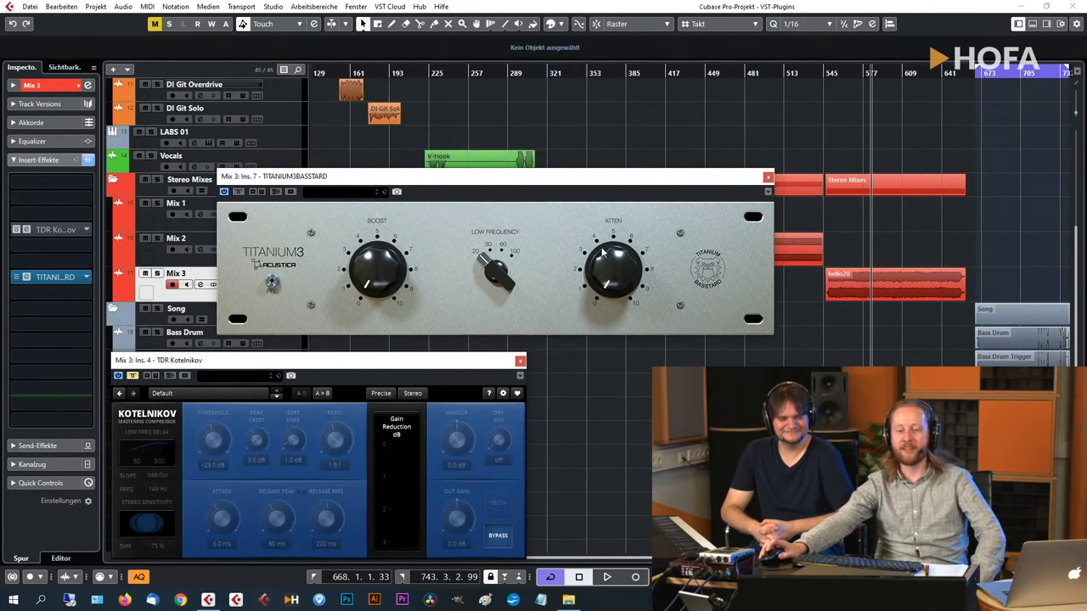
Set TITANIUM3BASSTARD's low frequency to 100 and switch its preamp stage on and back off.
left_click_drag(501, 271, 488, 258)
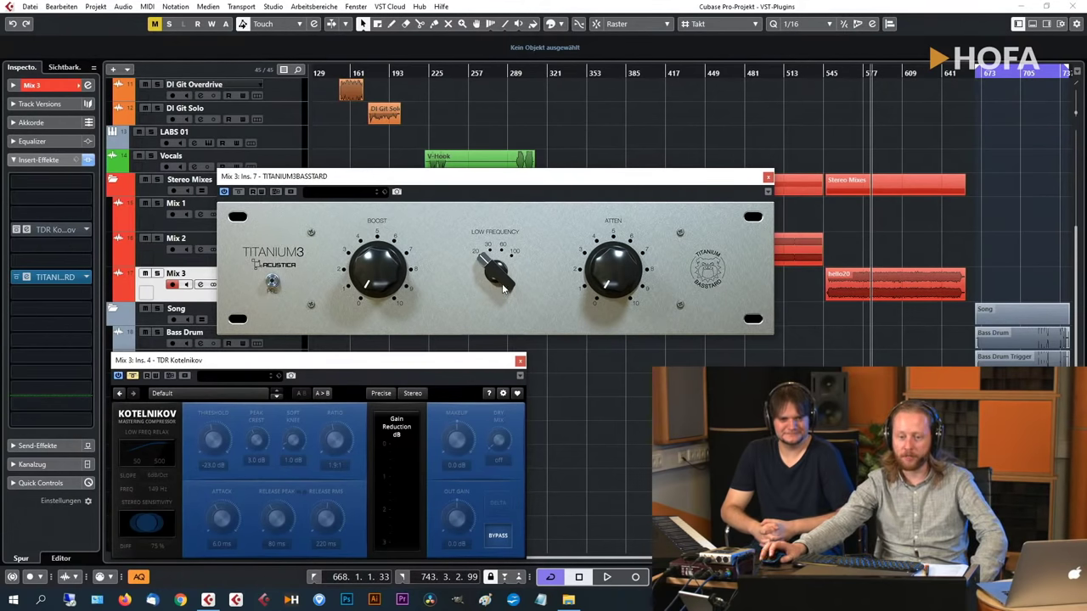
left_click_drag(503, 289, 488, 282)
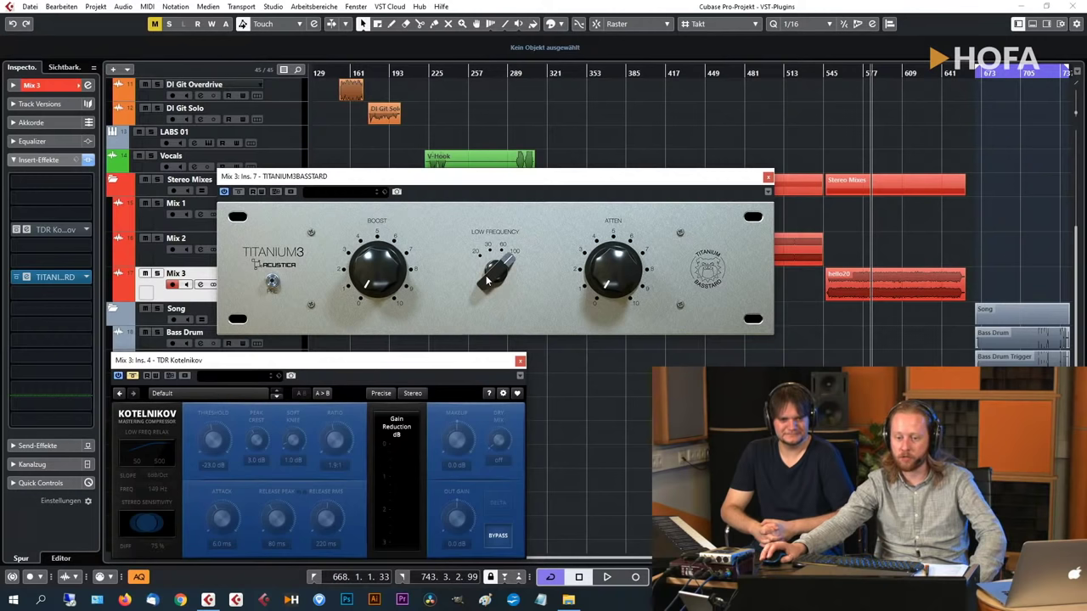
left_click(271, 284)
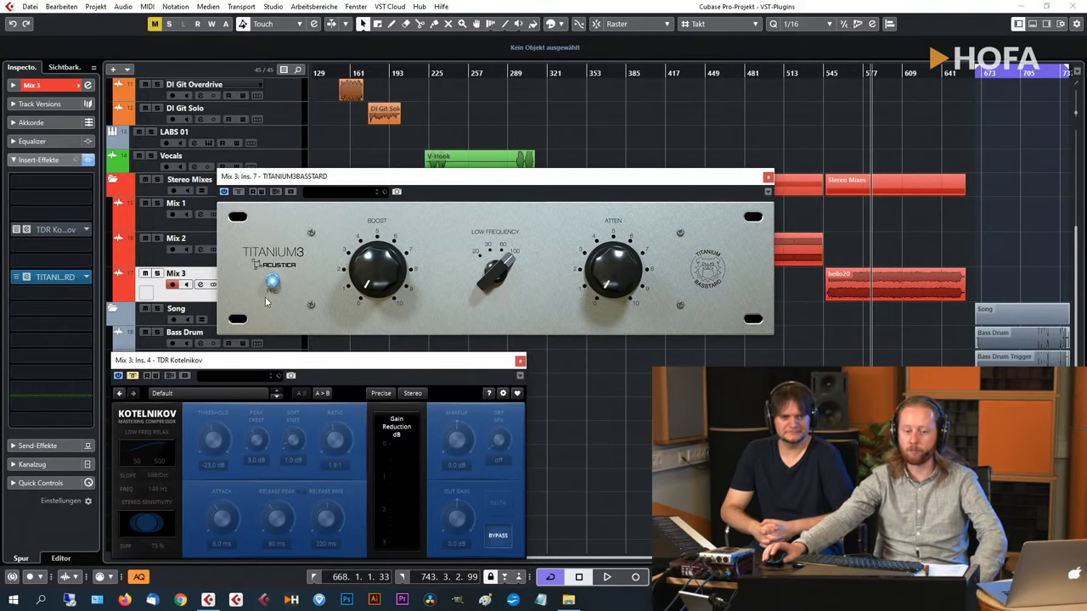
left_click(272, 285)
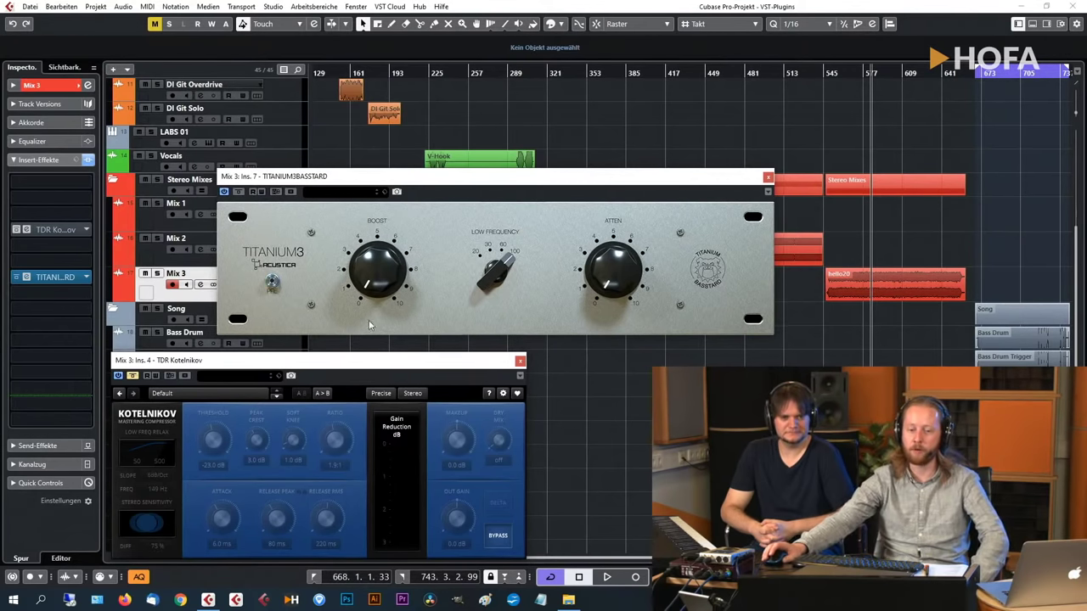
Play Mix 3 from early in its clip and raise TITANIUM3BASSTARD's BOOST and ATTEN controls.
right_click(854, 74)
left_click(849, 26)
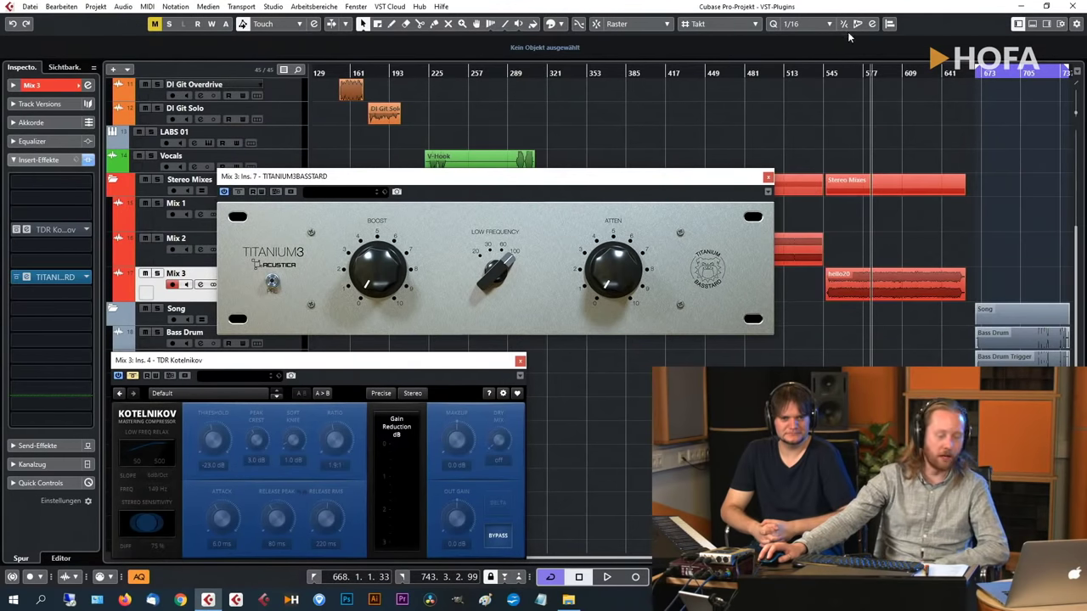
left_click(854, 72)
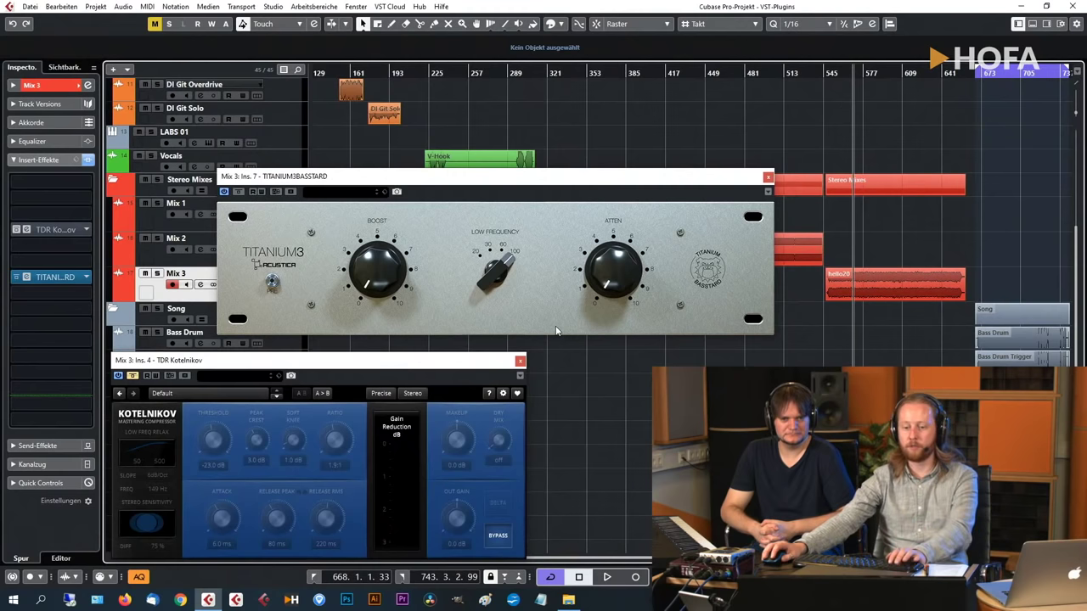
key("space")
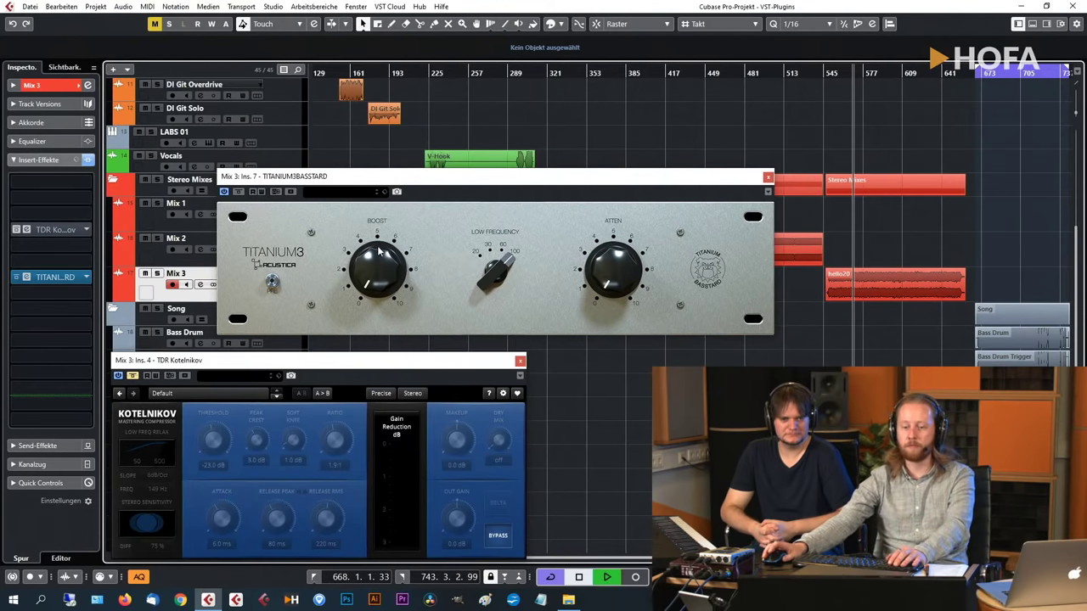
left_click_drag(380, 289, 386, 262)
mouse_move(617, 284)
left_mouse_down()
mouse_move(628, 242)
mouse_move(606, 273)
left_mouse_up()
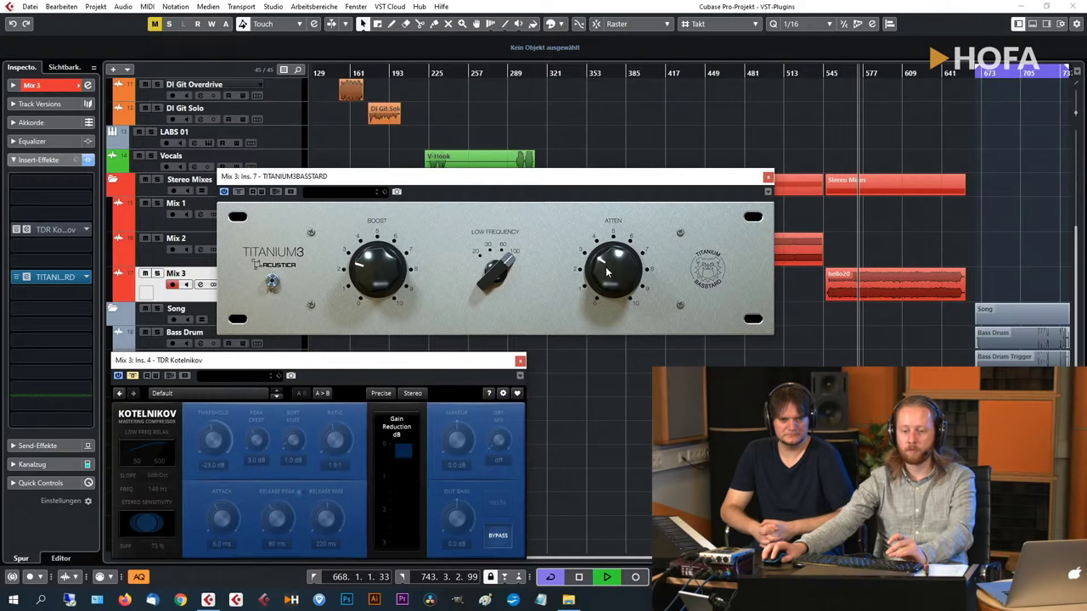
Compare Mix 3 with TITANIUM3BASSTARD bypassed and active, and stop playback.
left_click(239, 192)
left_click(239, 192)
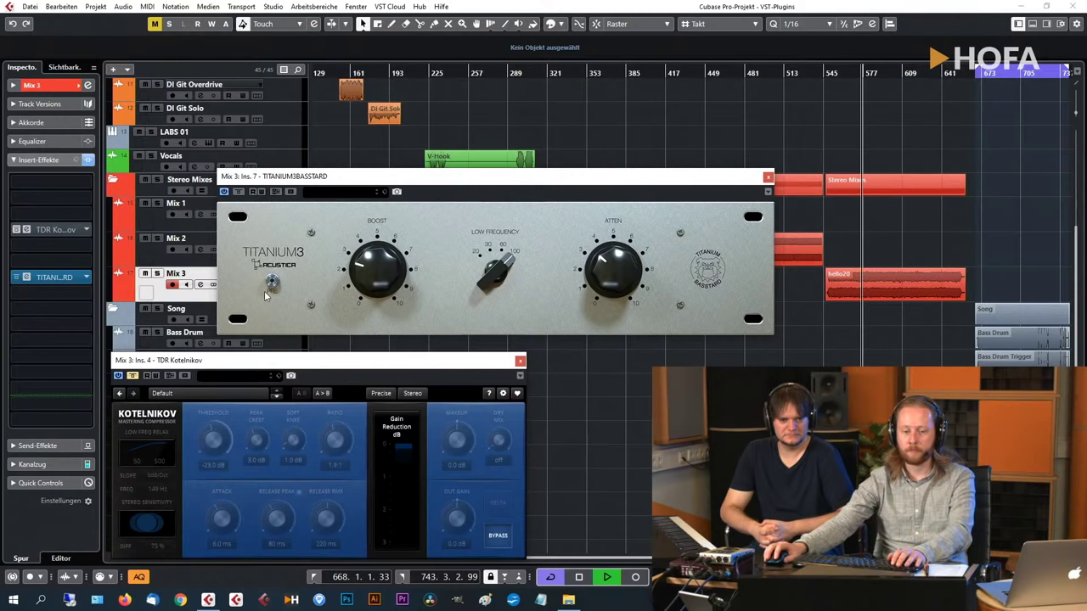
key("space")
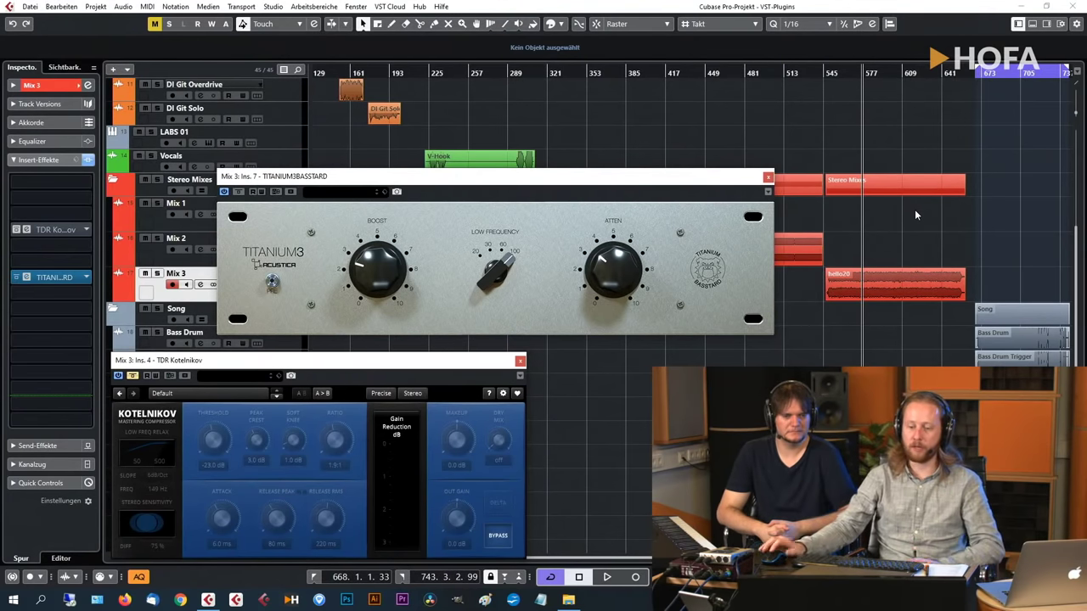
Close the TITANIUM3BASSTARD window and load COFFEEPUN into Mix 3's insert slot 9.
left_click(769, 178)
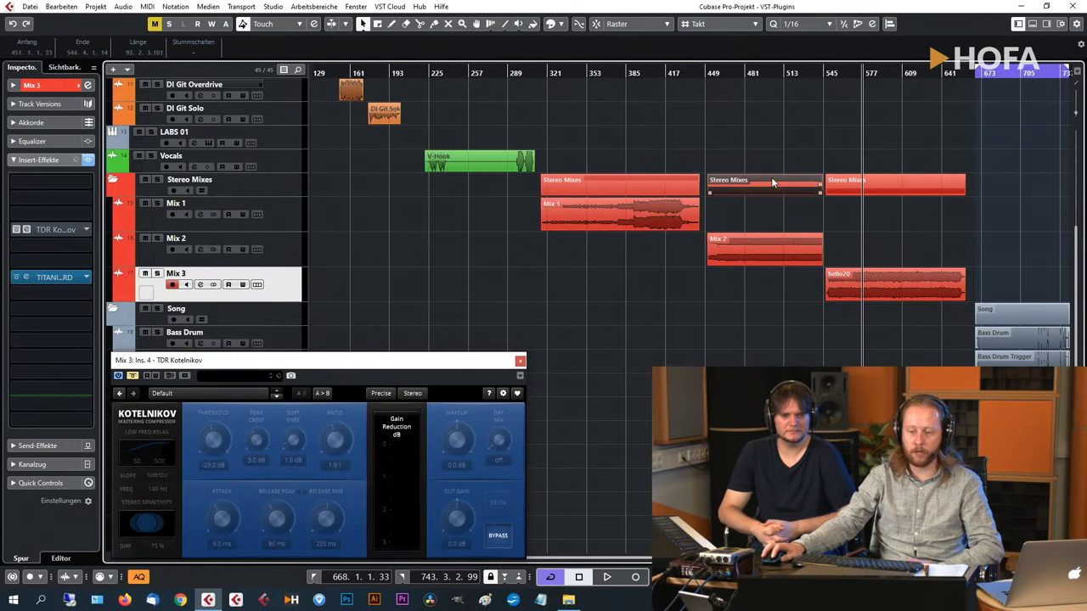
left_click(52, 306)
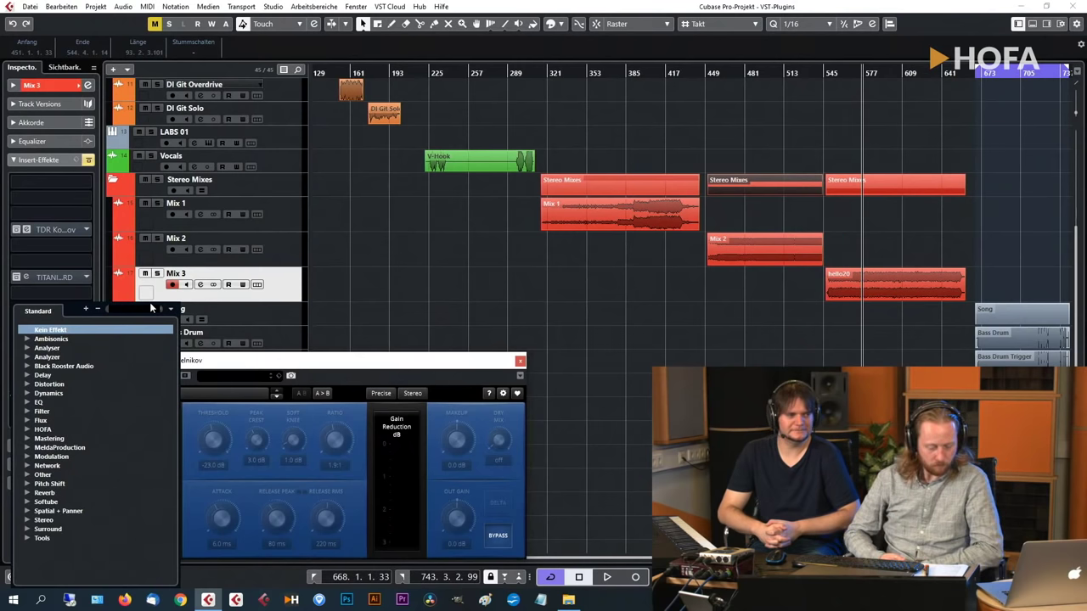
type("coff")
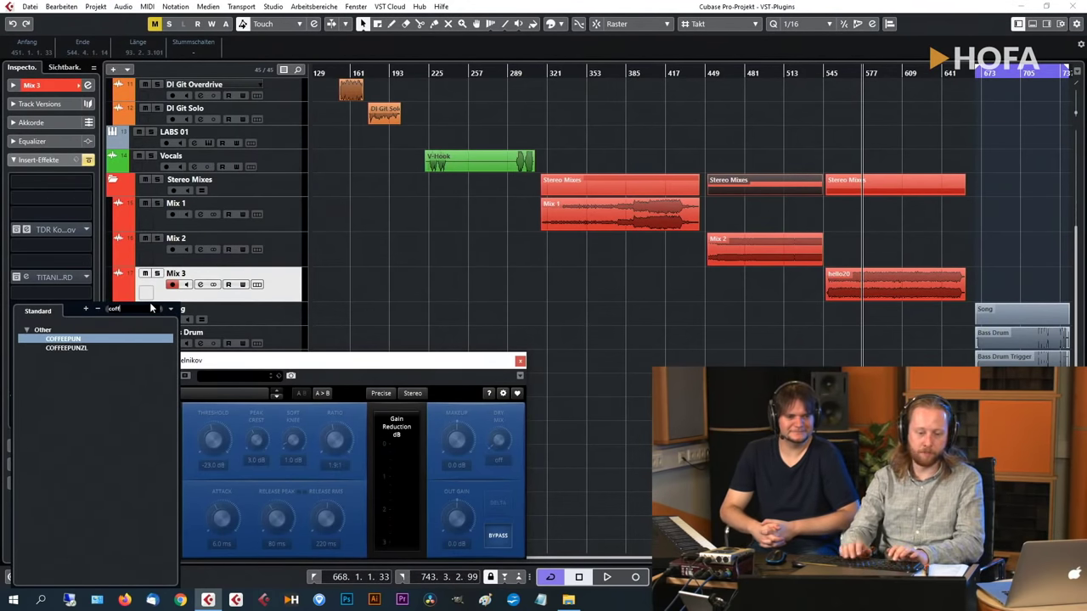
key("Return")
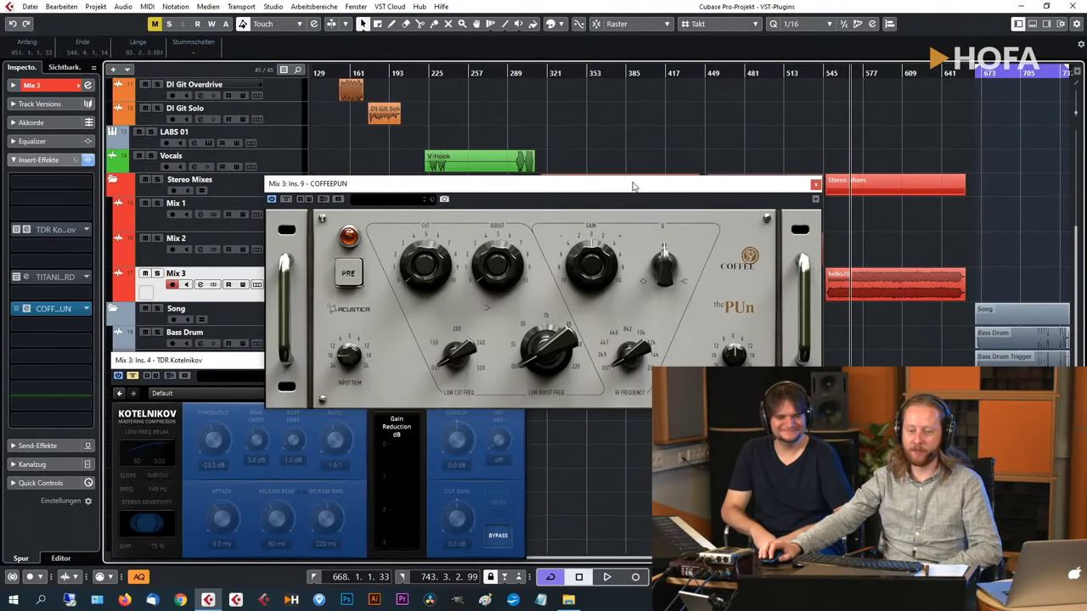
Close the TDR Kotelnikov window and place the COFFEEPUN window just below the Mix 3 track.
left_click_drag(633, 186, 574, 108)
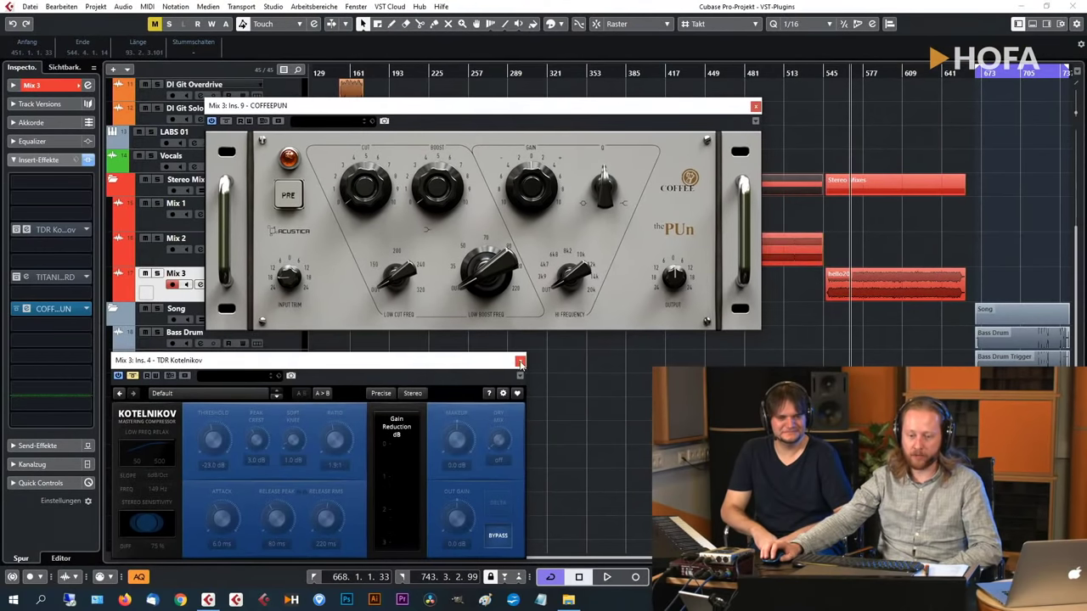
left_click(520, 362)
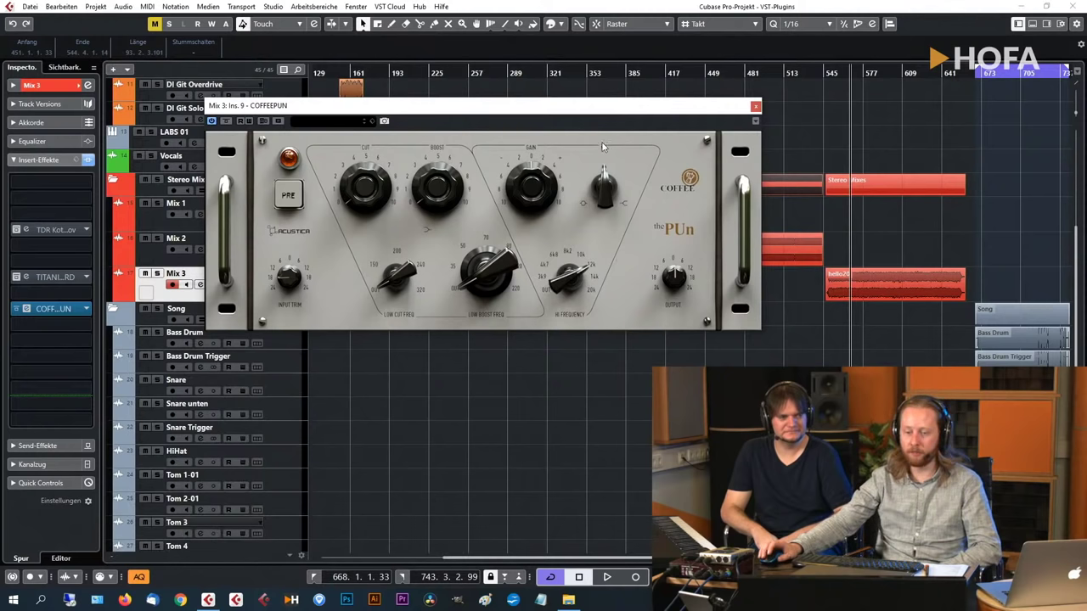
left_click_drag(641, 115, 671, 309)
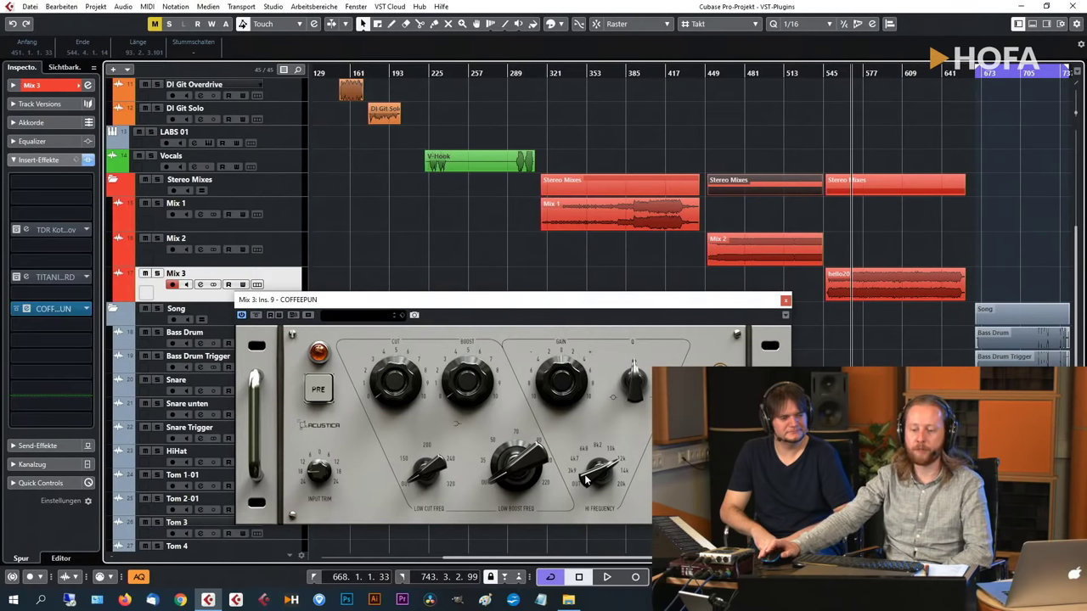
left_click_drag(690, 300, 684, 296)
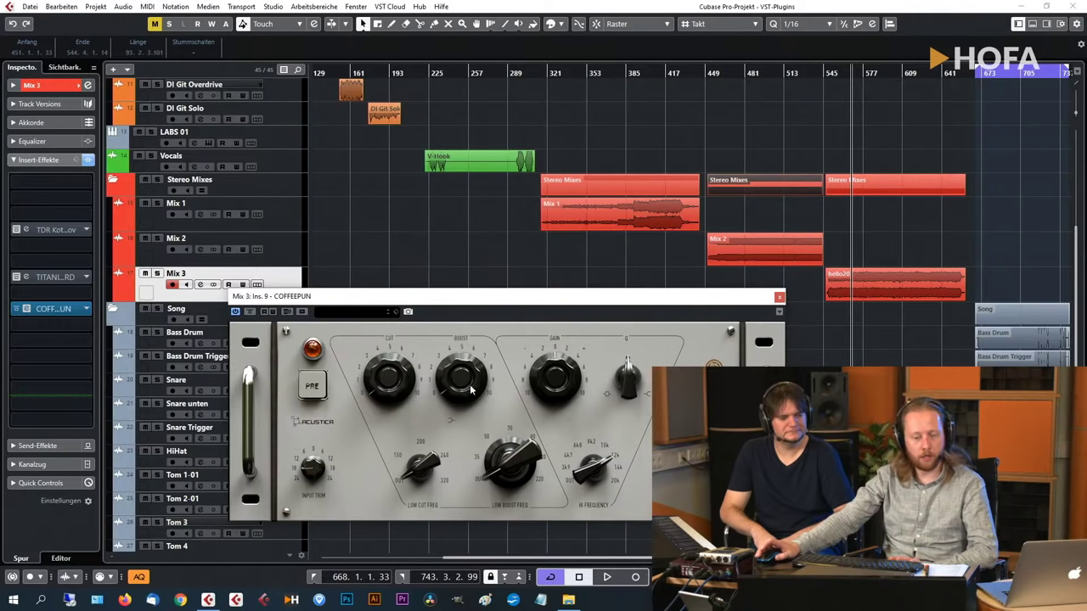
Play Mix 3 and adjust COFFEEPUN's high-frequency GAIN and Q controls.
key("space")
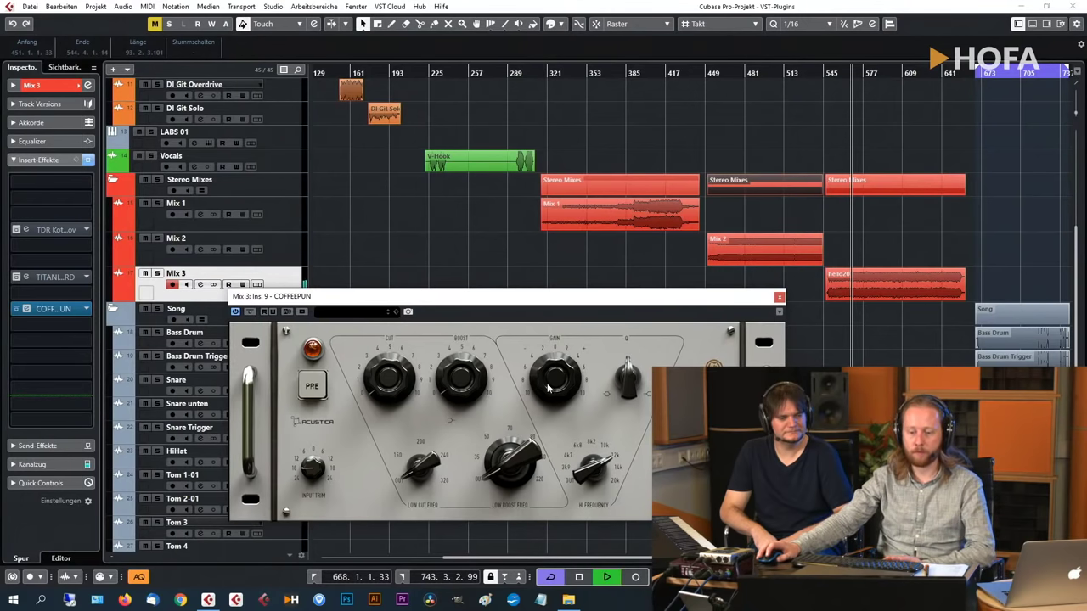
left_click_drag(550, 389, 550, 374)
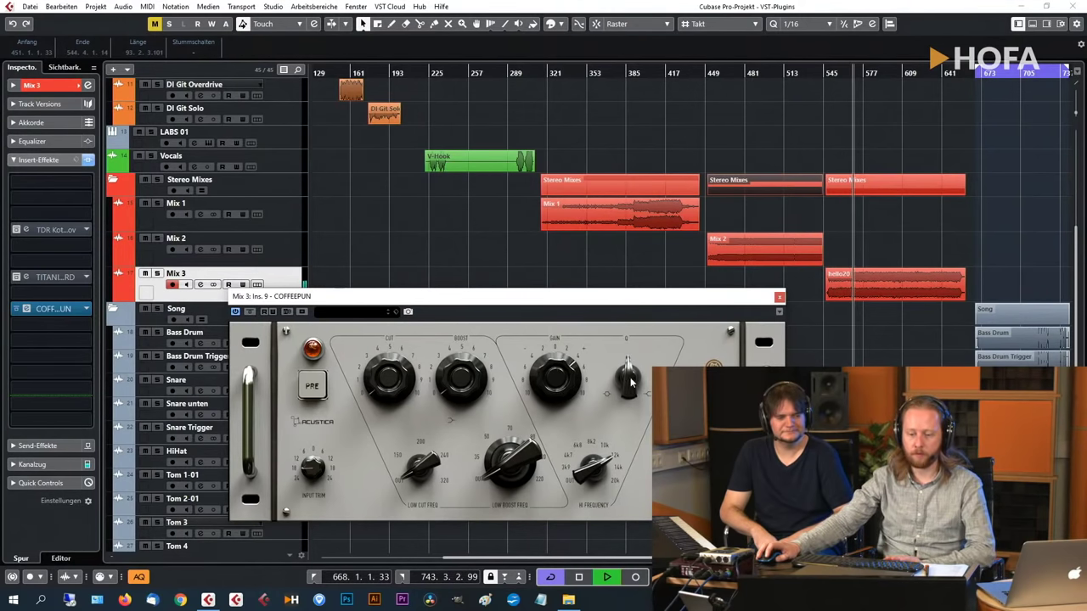
left_click_drag(628, 387, 626, 397)
left_click_drag(550, 388, 559, 381)
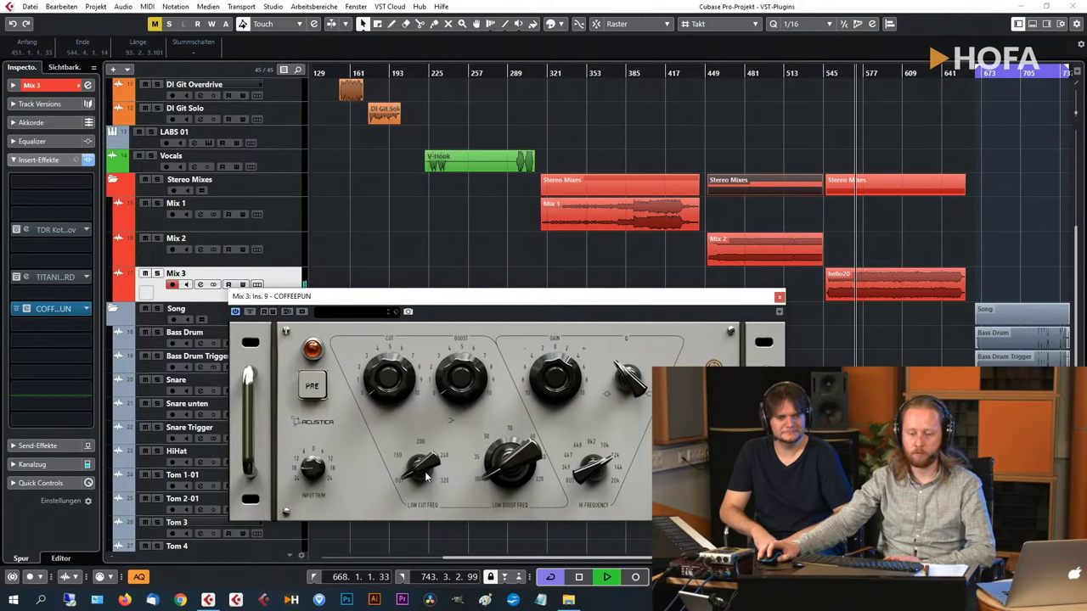
Adjust COFFEEPUN's low cut frequency, low BOOST amount and low boost frequency during playback.
left_click_drag(424, 471, 424, 484)
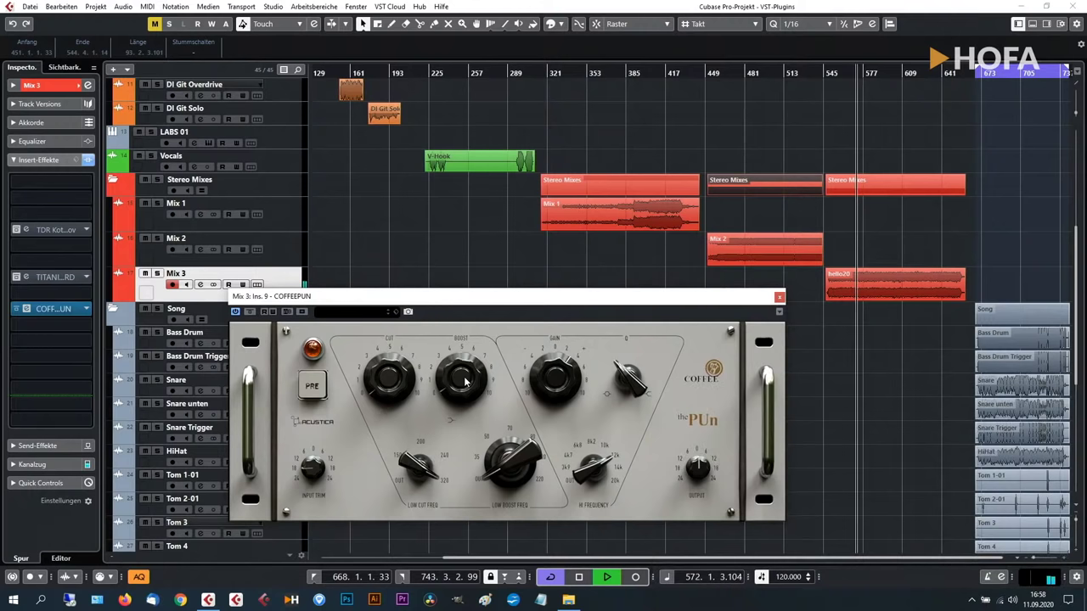
left_click_drag(463, 386, 458, 393)
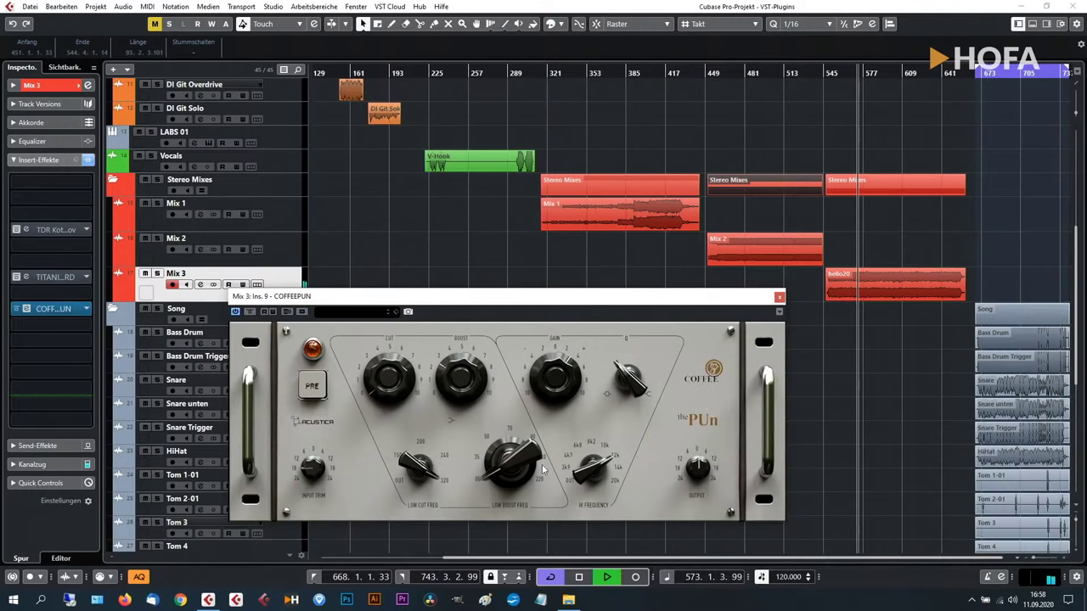
left_click_drag(544, 469, 471, 425)
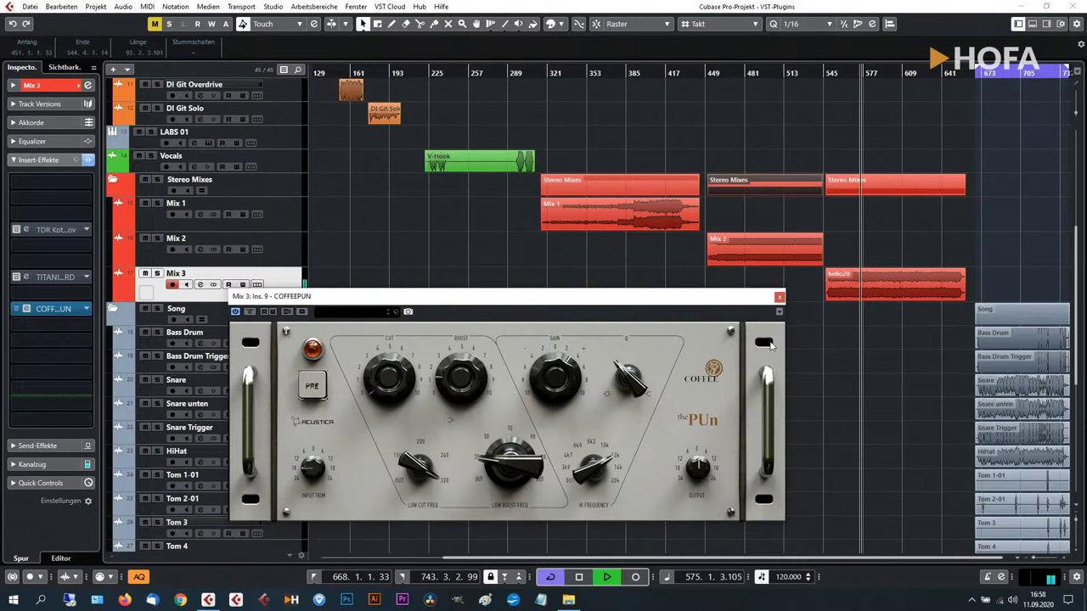
Bypass COFFEEPUN on Mix 3 during playback to compare the sound, and stop playback.
left_click(314, 386)
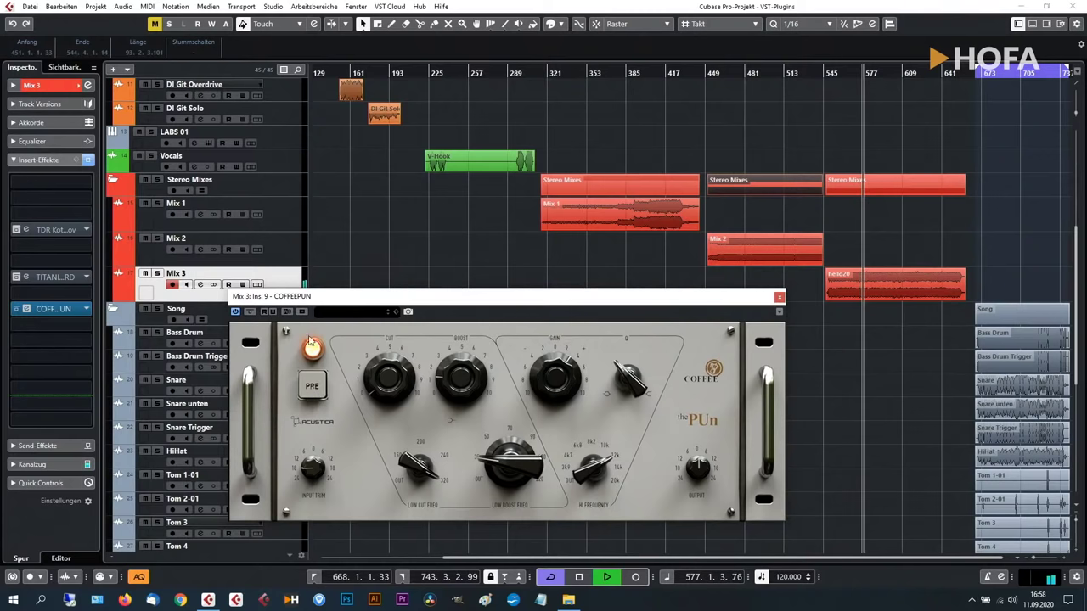
left_click(250, 311)
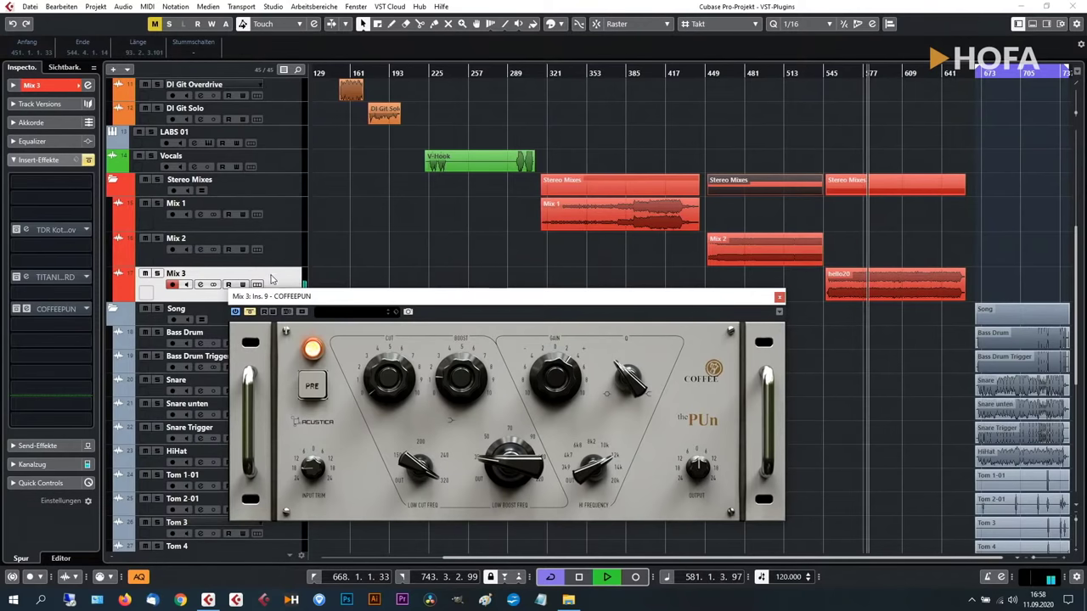
key("space")
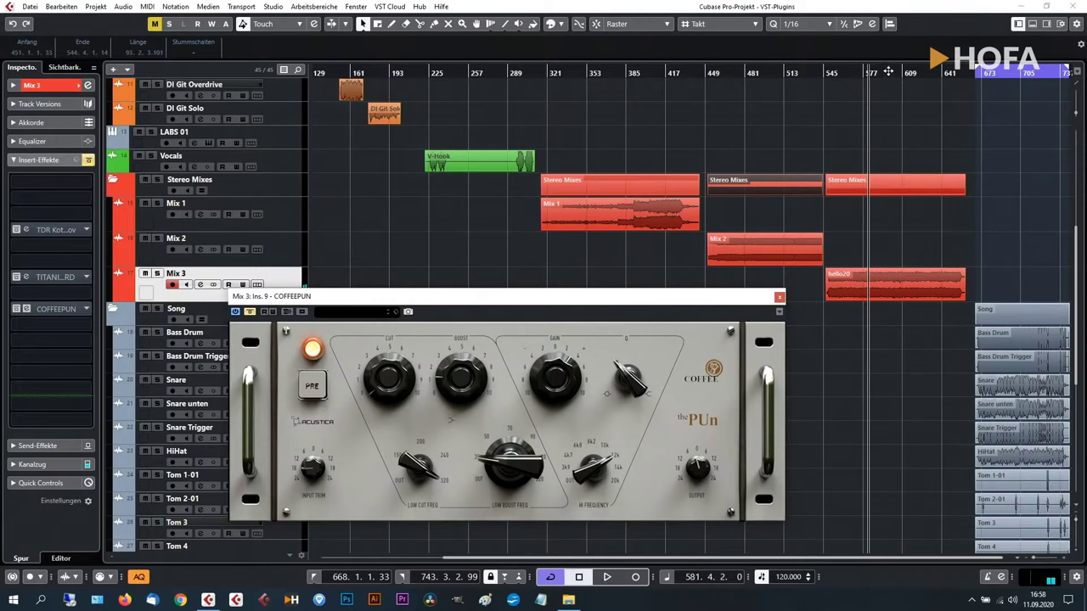
Move the COFFEEPUN window up over the Mix 1 to Mix 3 tracks and turn its bypass off.
left_click_drag(887, 72, 888, 70)
left_click_drag(443, 304, 404, 219)
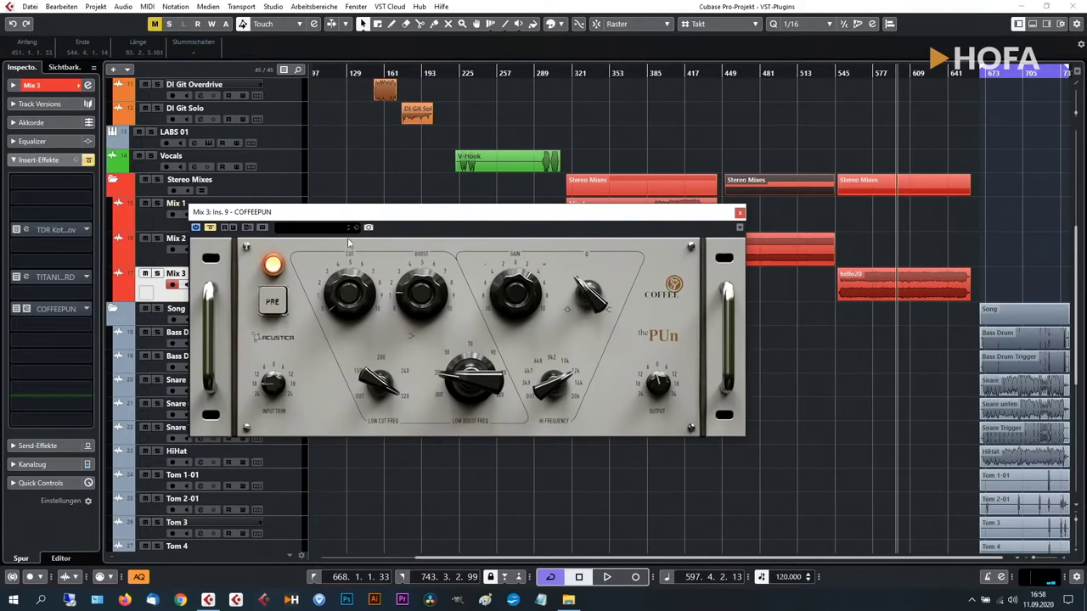
left_click(210, 226)
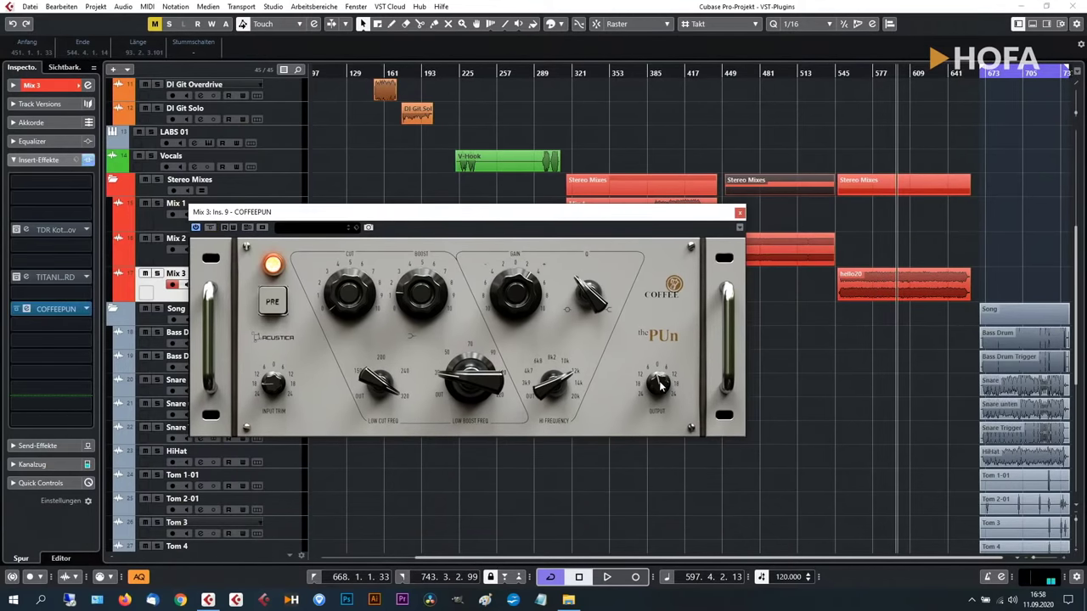
Remove COFFEEPUN from Mix 3's insert slot 9, discarding its changes.
left_click(88, 311)
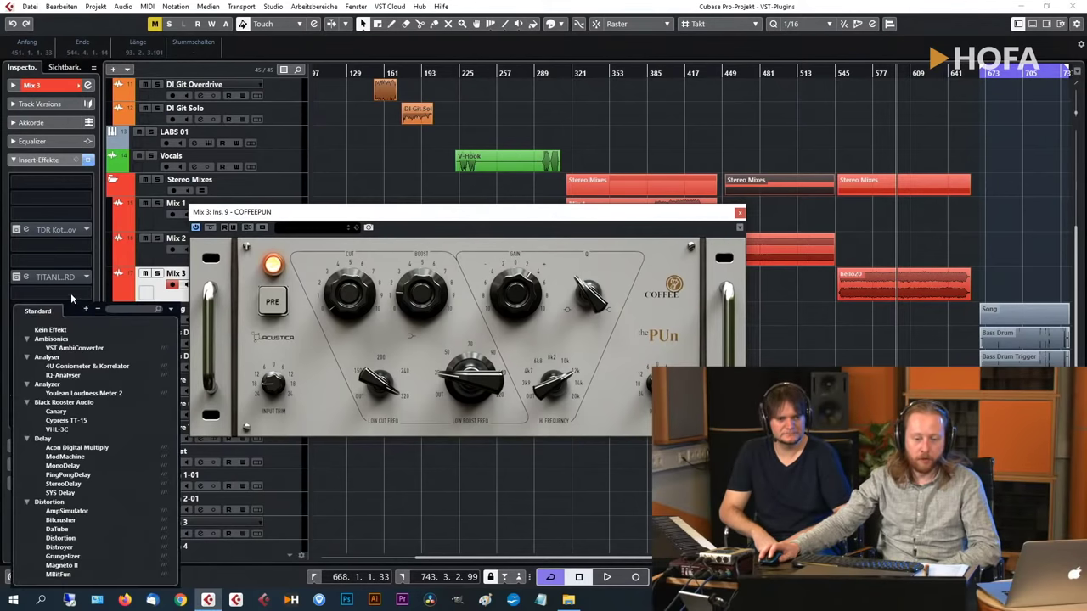
left_click(88, 311)
left_click(89, 311)
left_click(67, 328)
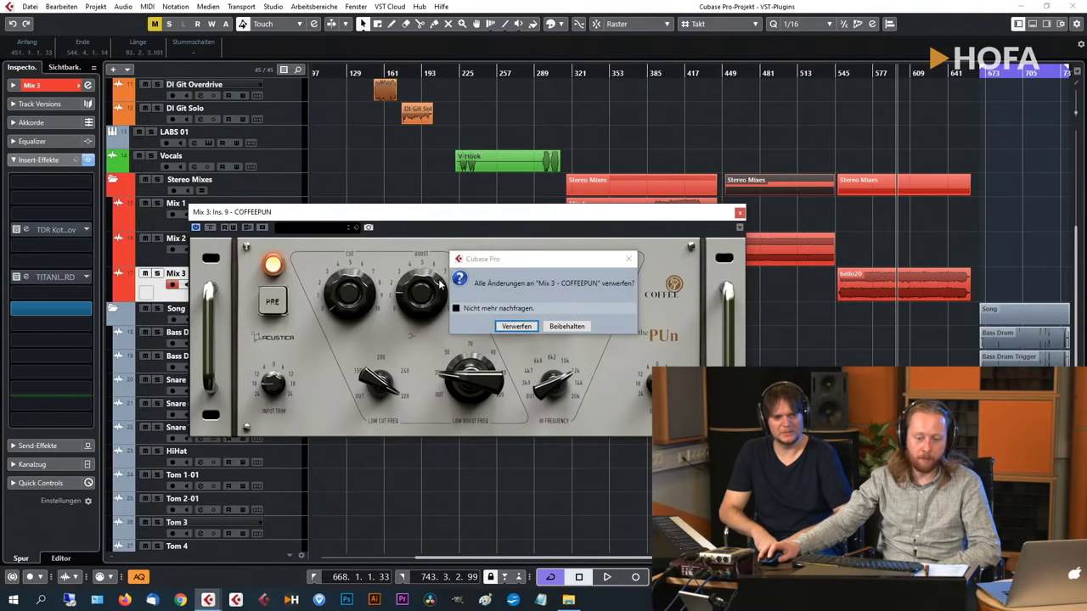
left_click(526, 332)
Remove TITANIUM3BASSTARD from Mix 3's insert slot 7, discarding its changes.
left_click(51, 309)
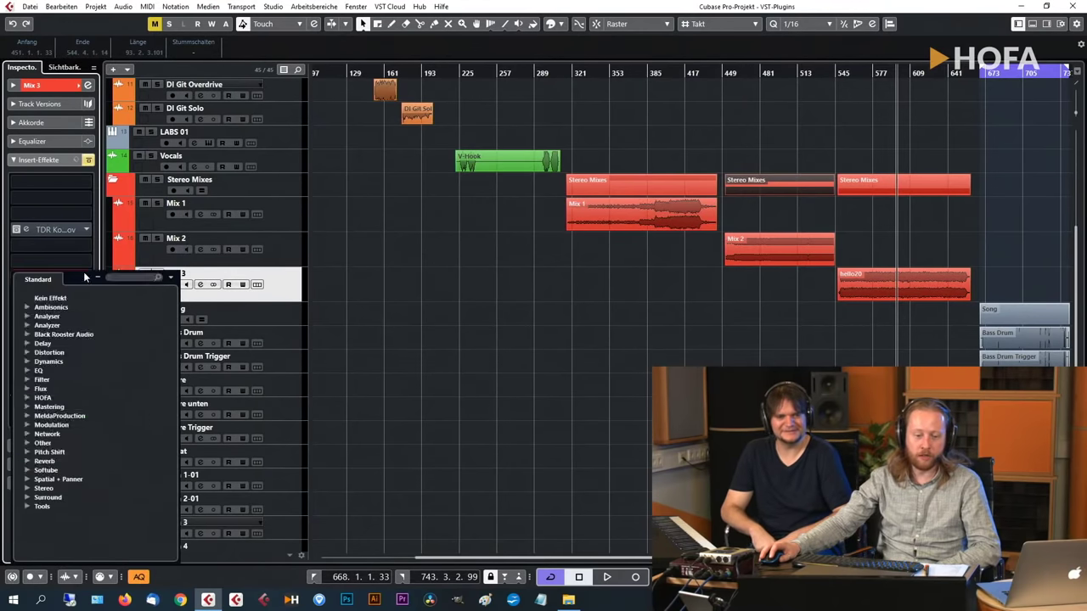
left_click(65, 298)
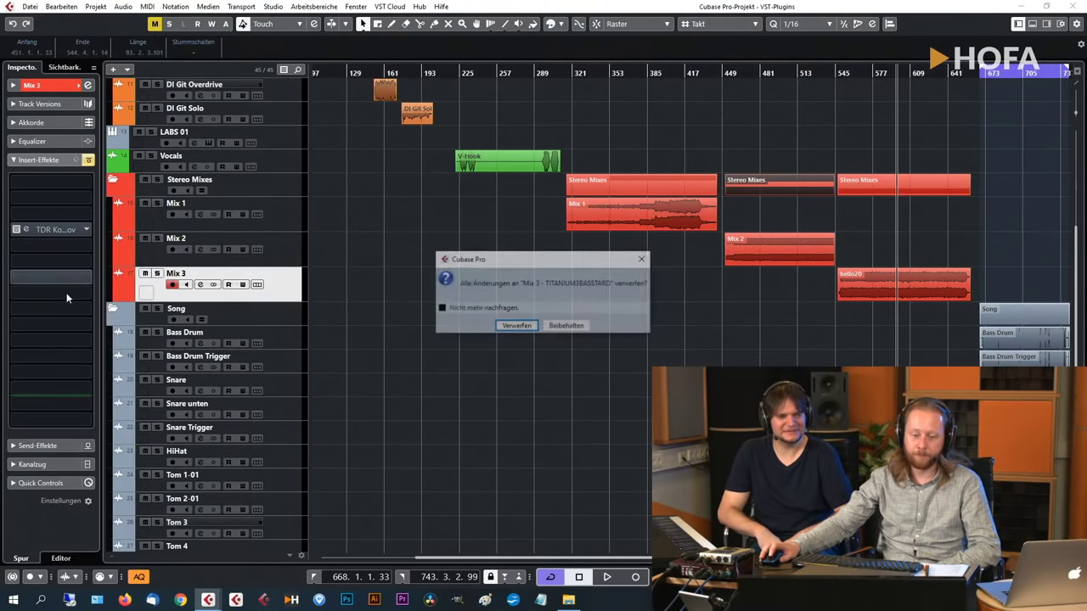
left_click(516, 328)
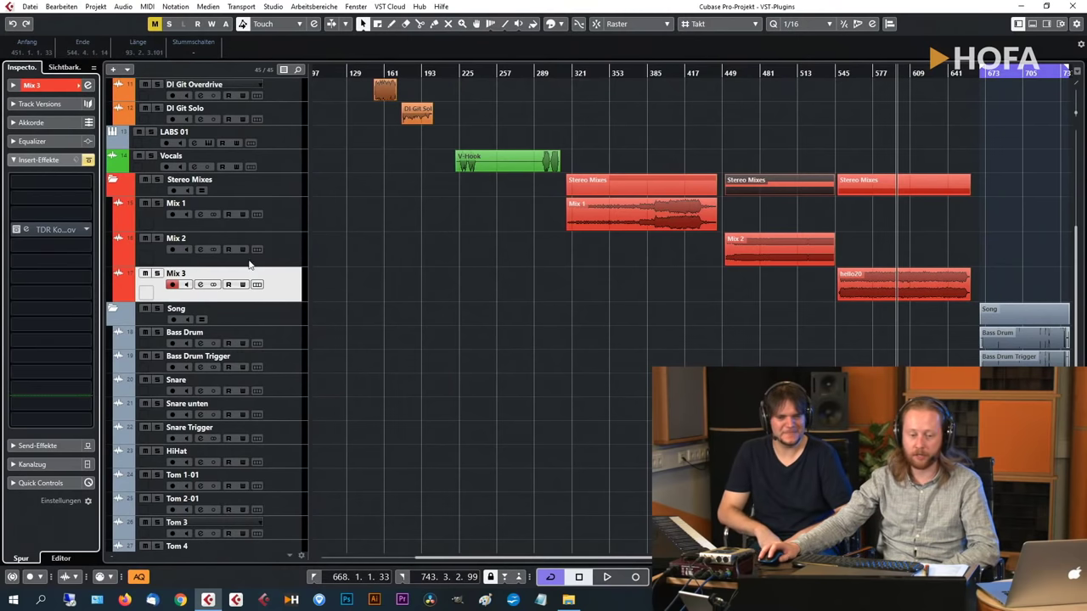
Open the plug-in selection for Mix 3's empty insert slot 7.
left_click(38, 276)
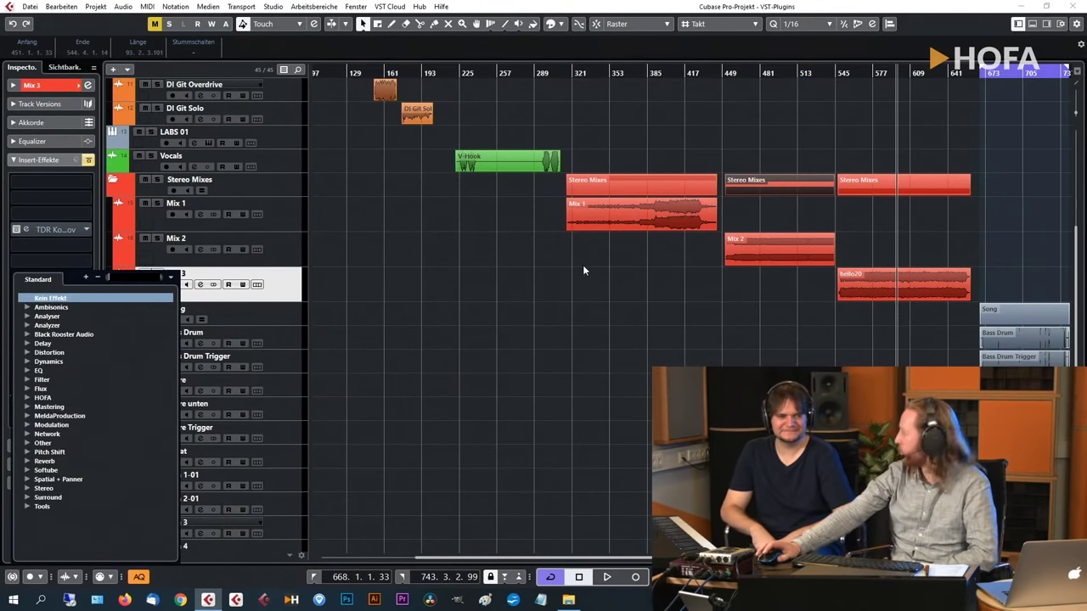